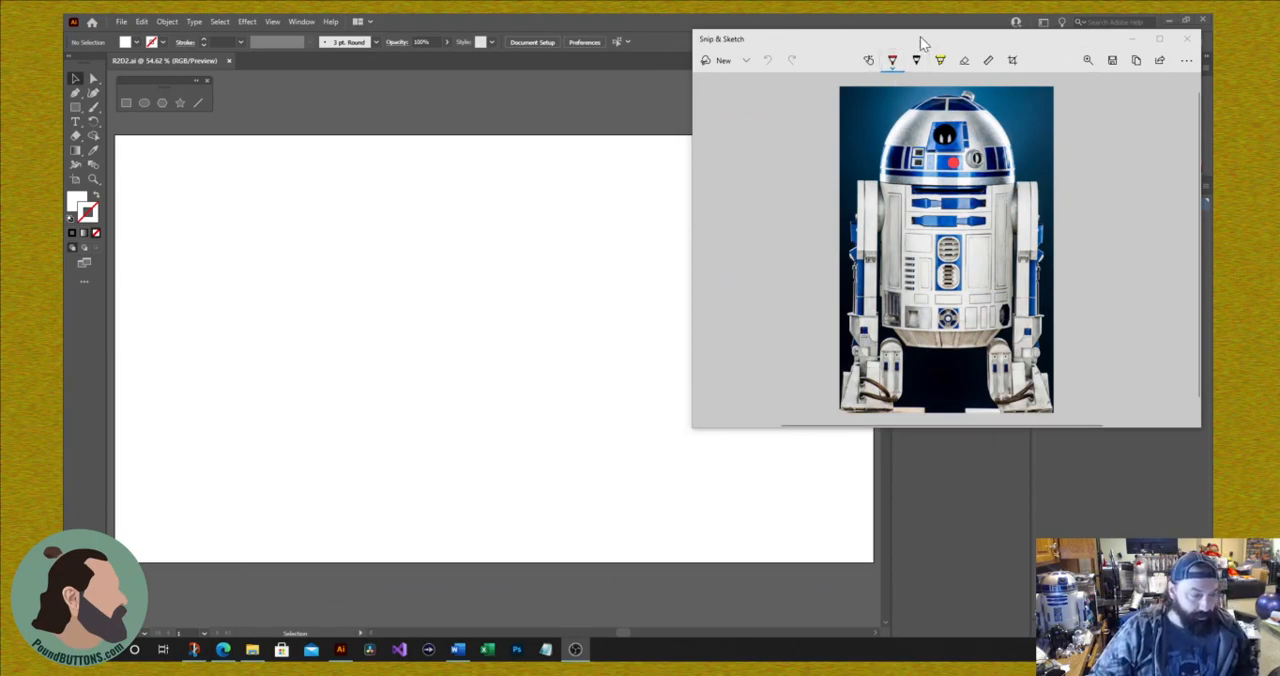
# Step: Move the Snip & Sketch window with the R2-D2 reference photo off the artboard edge and close it
pyautogui.moveTo(920, 44); pyautogui.dragTo(880, 92)
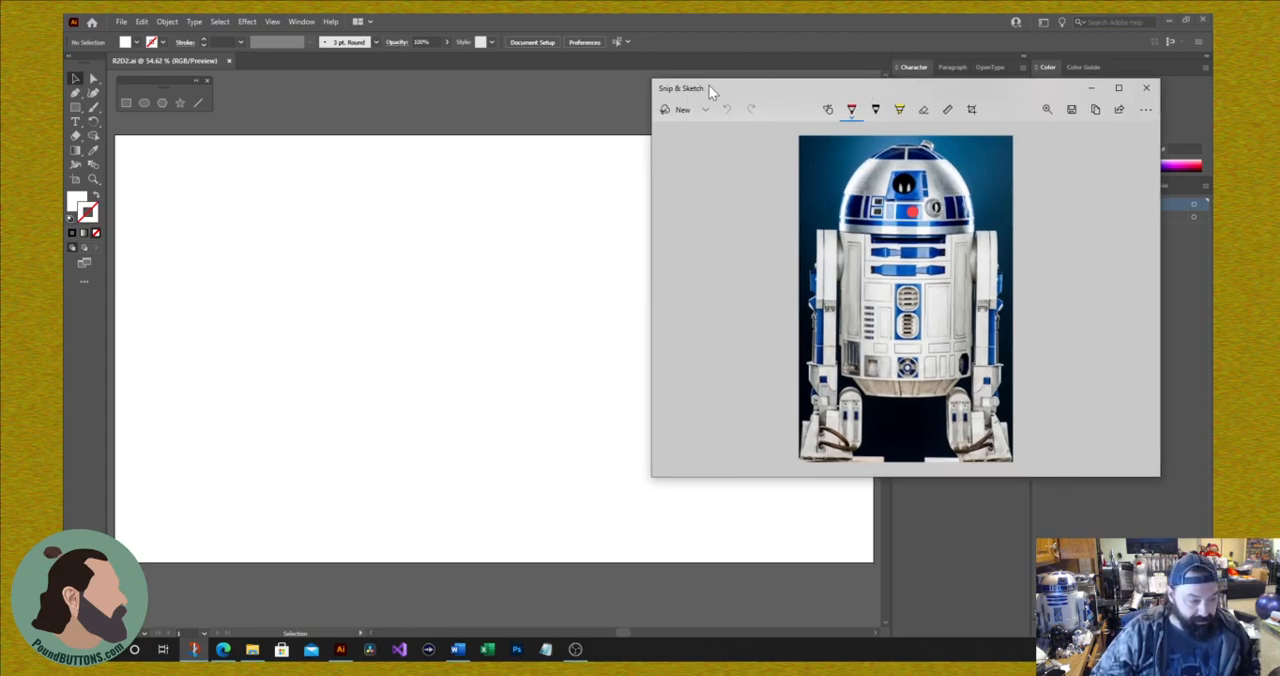
pyautogui.click(1148, 89)
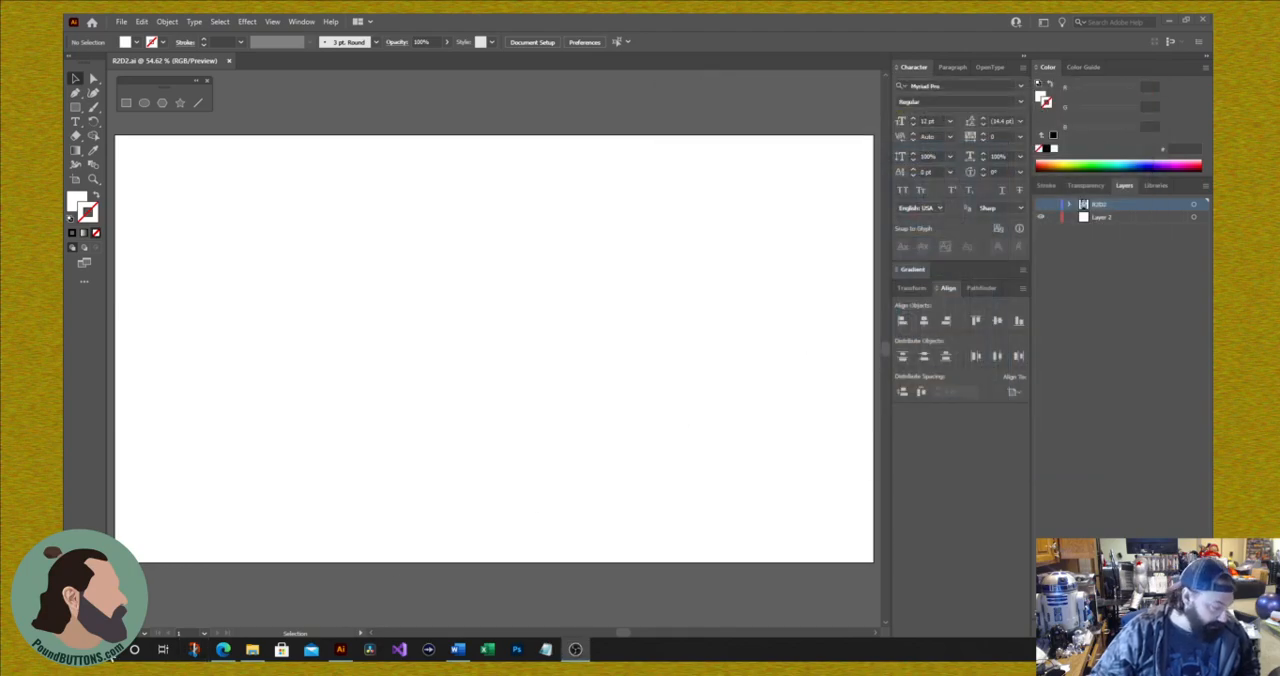
# Step: Open Snip & Sketch again and capture a rectangular snip of the toolbar area and the adjoining part of the artboard
pyautogui.click(79, 650)
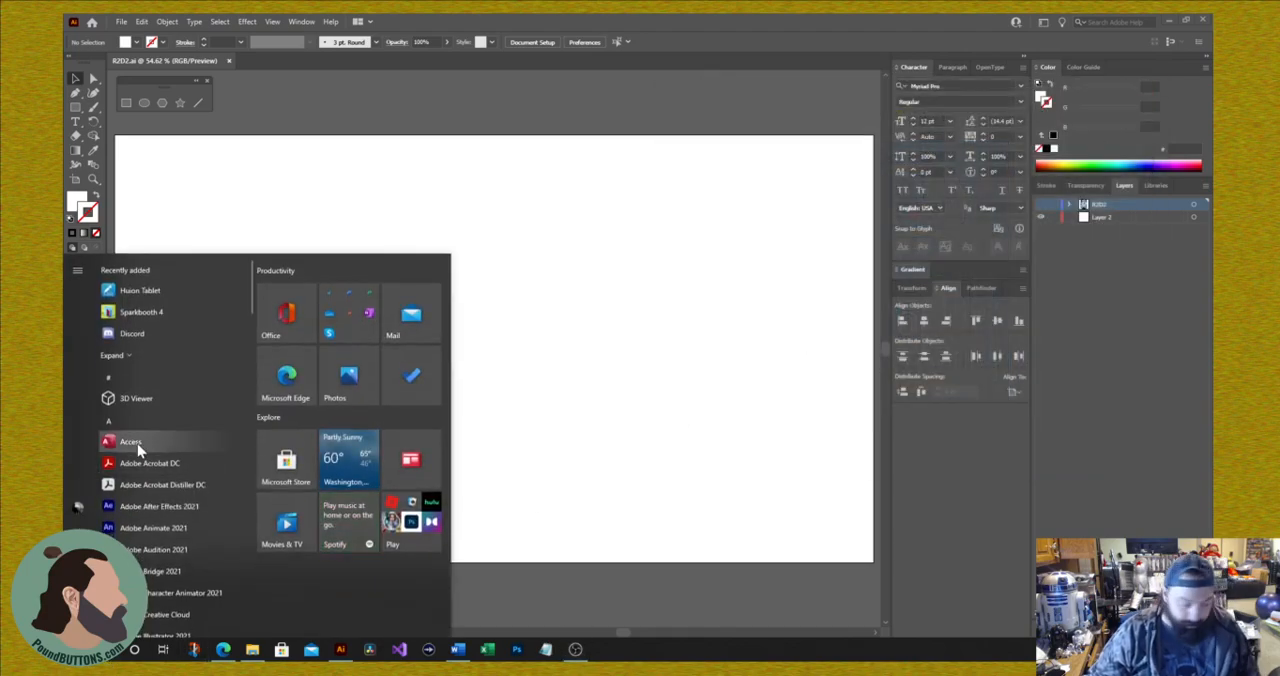
pyautogui.write('snip')
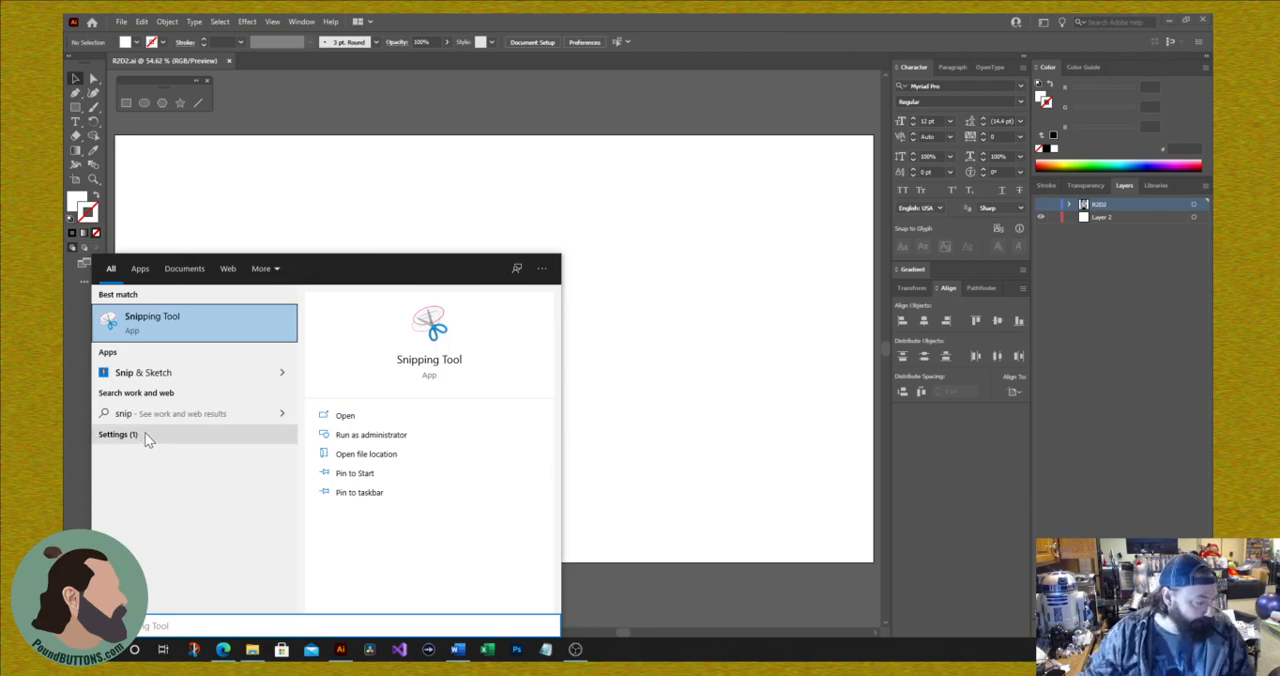
pyautogui.click(177, 372)
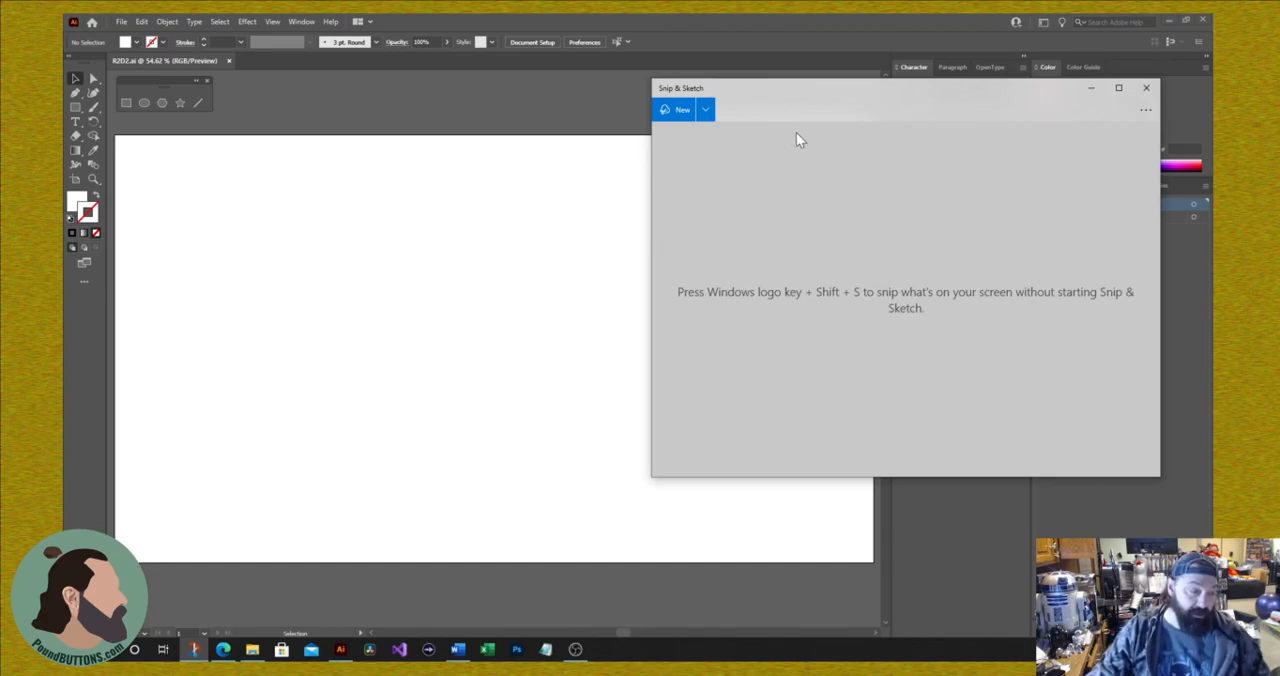
pyautogui.click(677, 112)
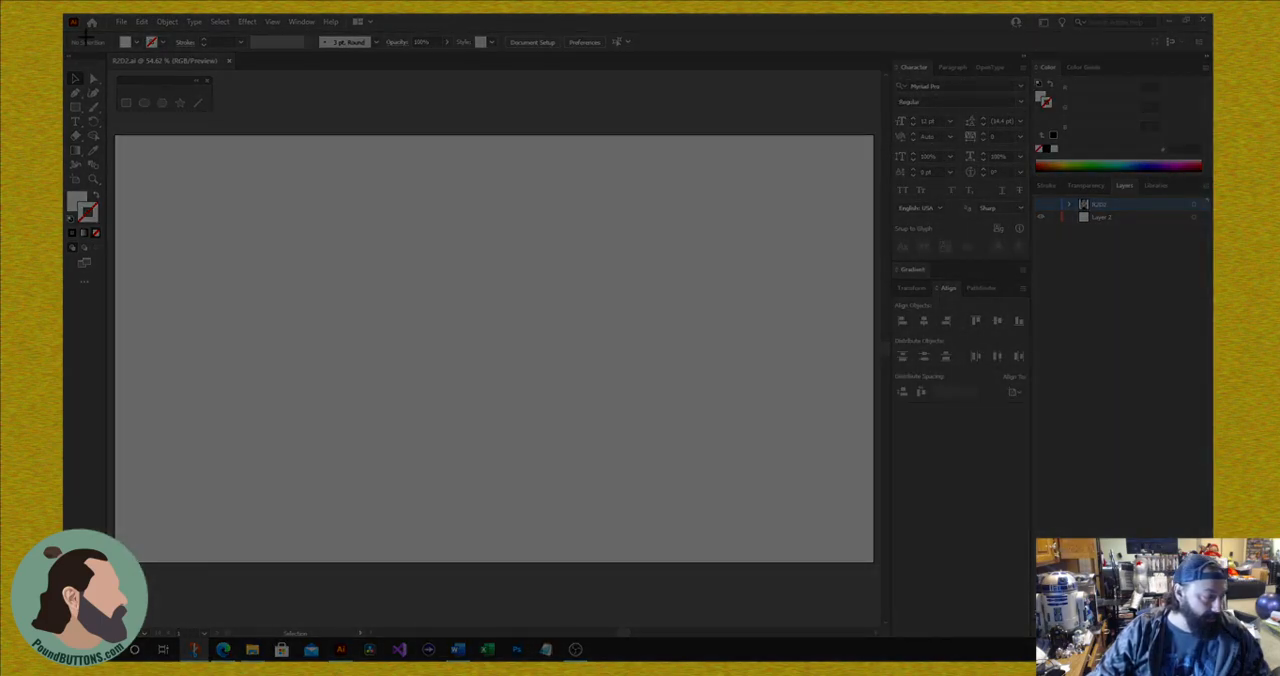
pyautogui.moveTo(85, 40); pyautogui.dragTo(466, 327)
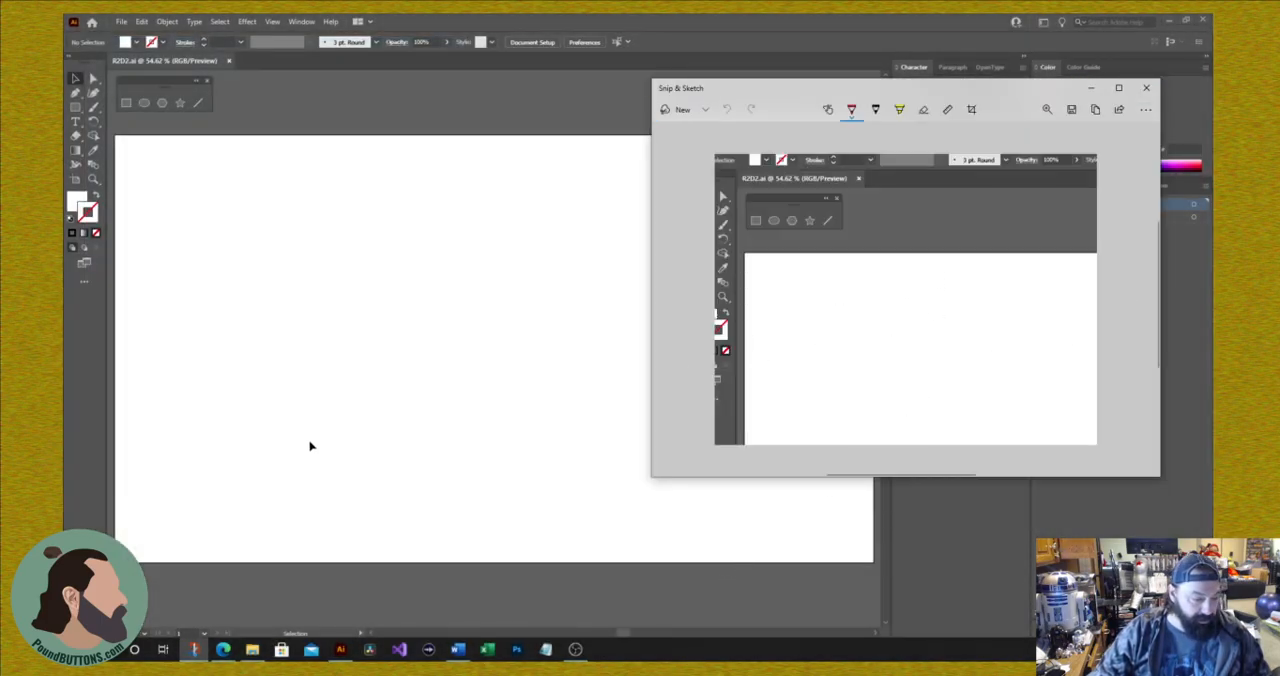
# Step: Paste the snip into the R2D2 document, agreeing to unlock and show the hidden layers, and undo the paste
pyautogui.click(483, 294)
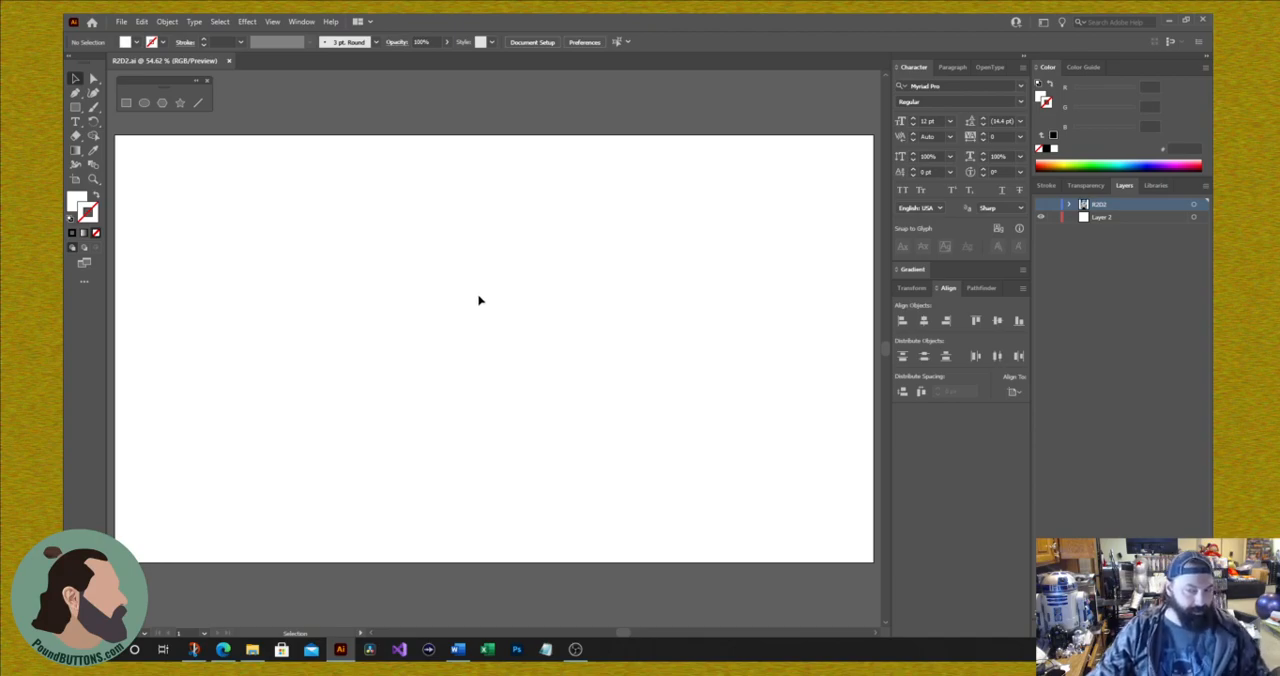
pyautogui.press('a')
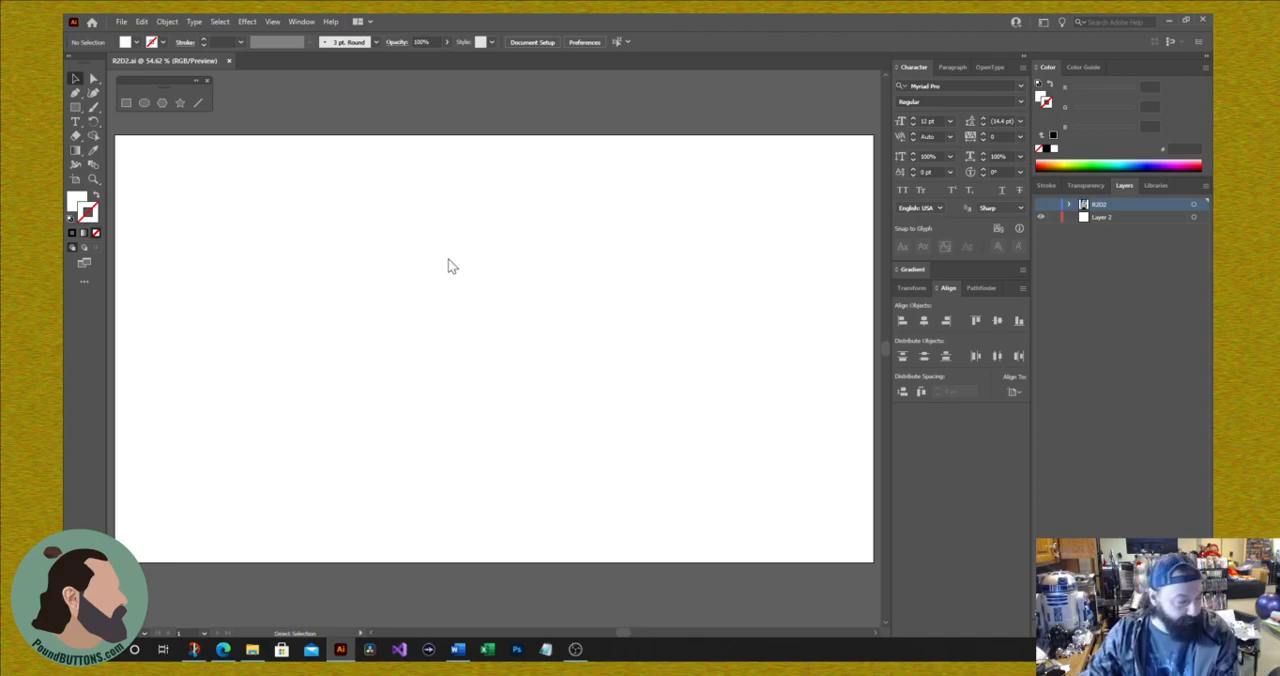
pyautogui.hotkey('ctrl', 'v')
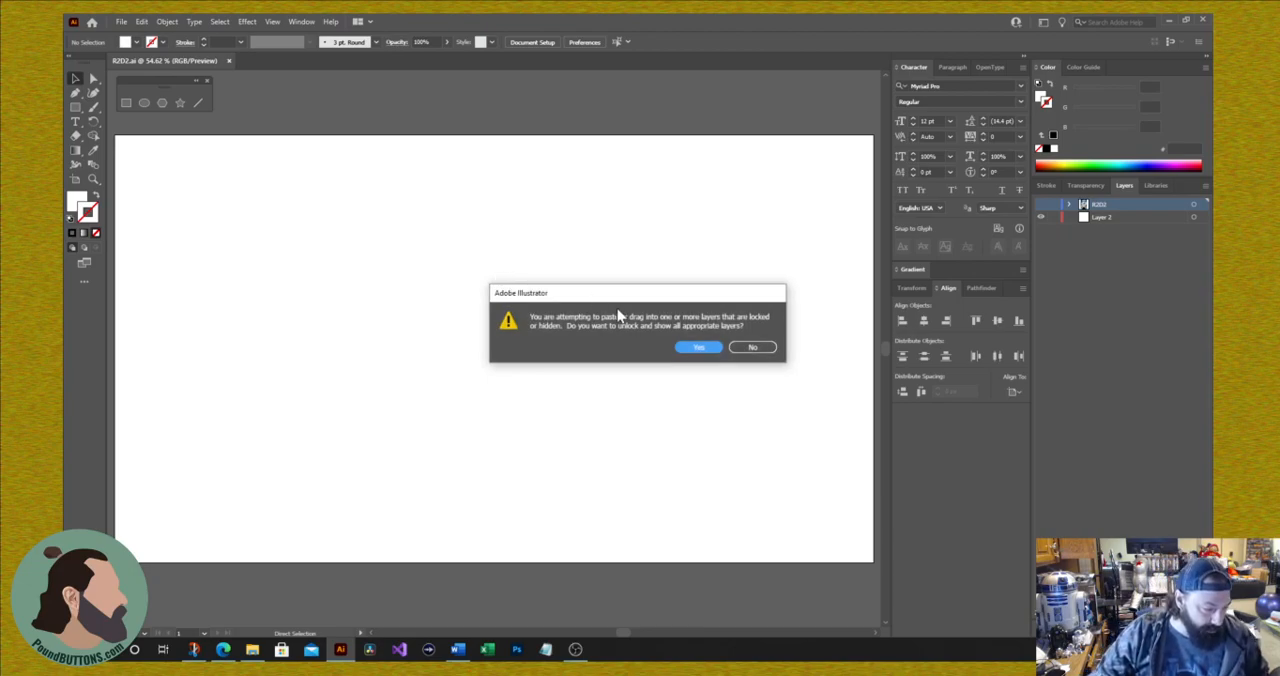
pyautogui.click(708, 348)
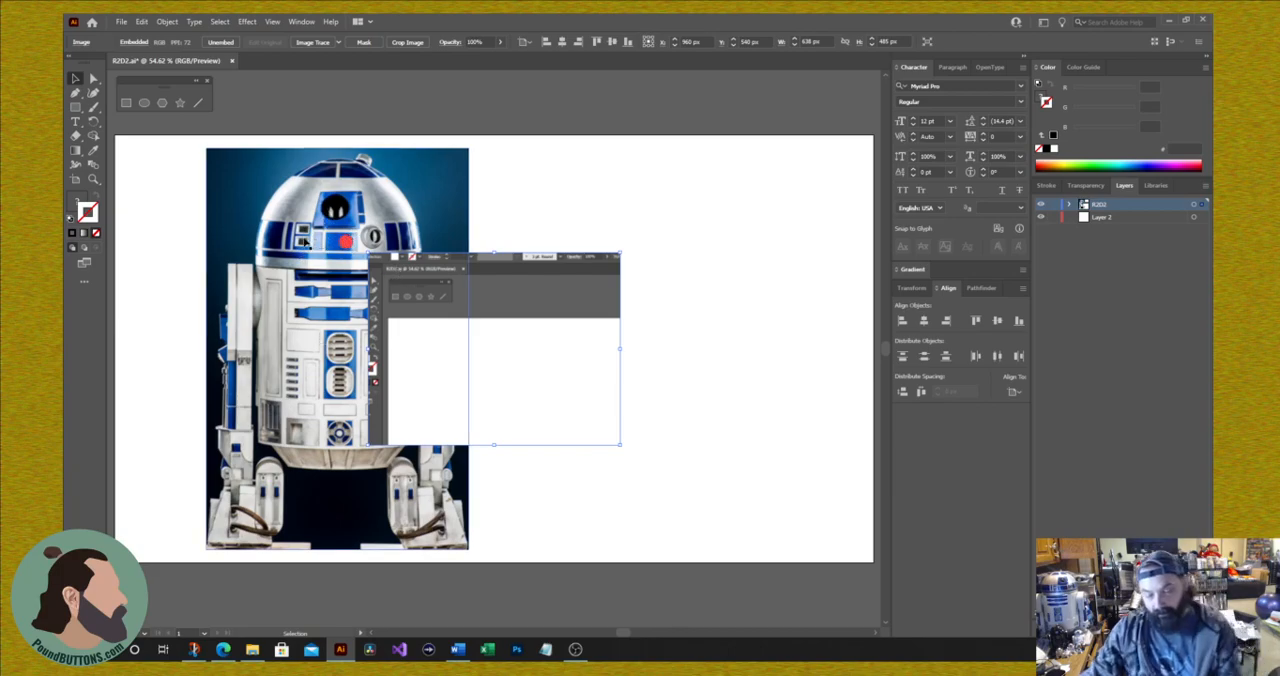
pyautogui.hotkey('ctrl', 'z')
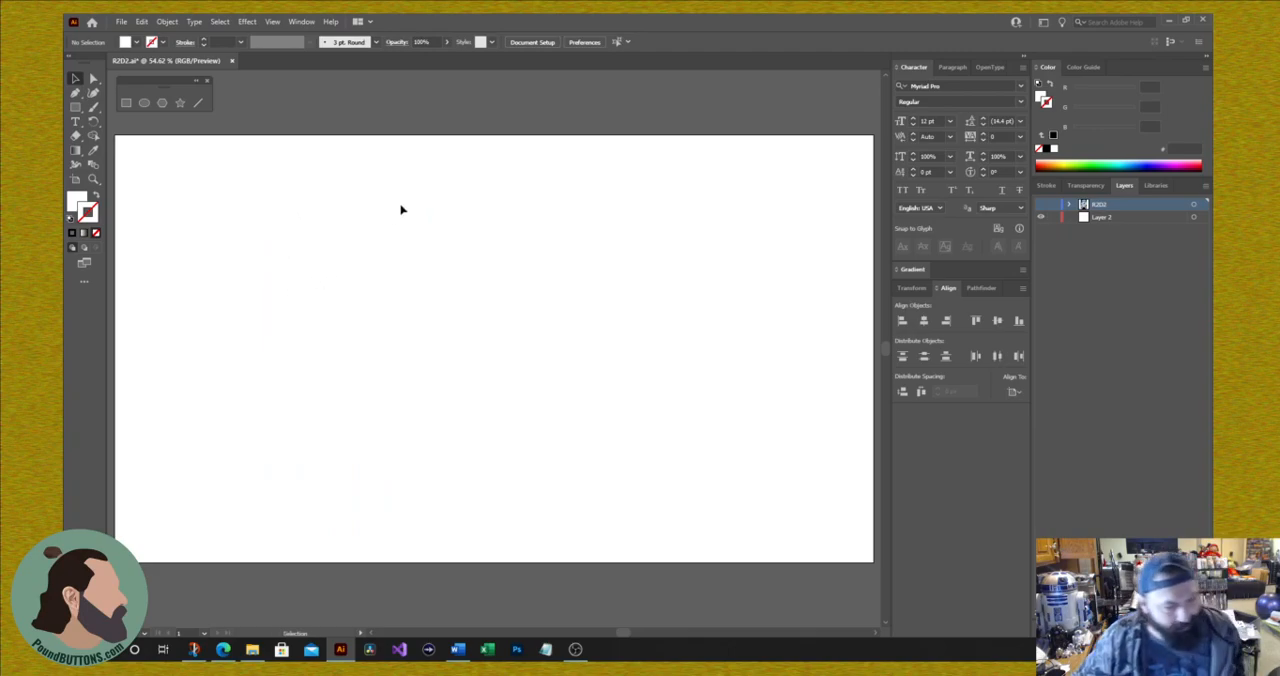
# Step: Expand the R2D2 layer and make it visible
pyautogui.click(1069, 204)
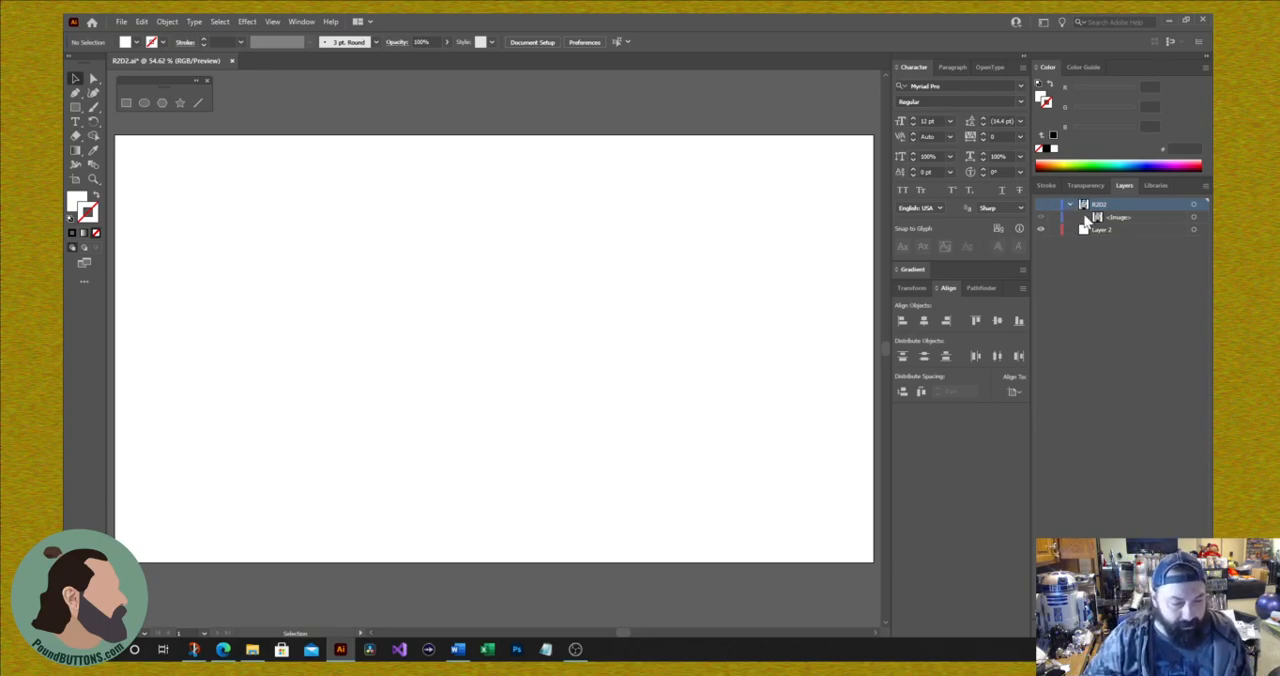
pyautogui.click(1041, 205)
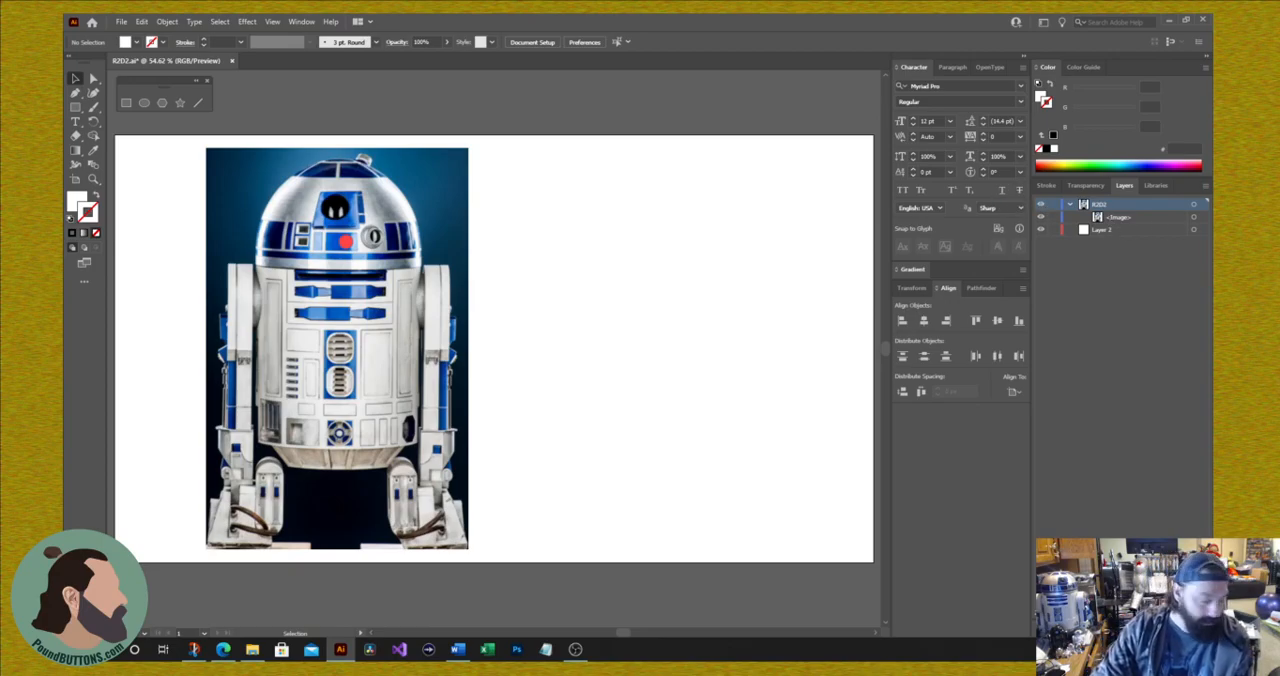
# Step: Select the R2-D2 image and dock the floating shape tools beside the main toolbar so they stop covering it
pyautogui.hotkey('ctrl', '=')
pyautogui.hotkey('ctrl', '=')
pyautogui.hotkey('ctrl', '=')
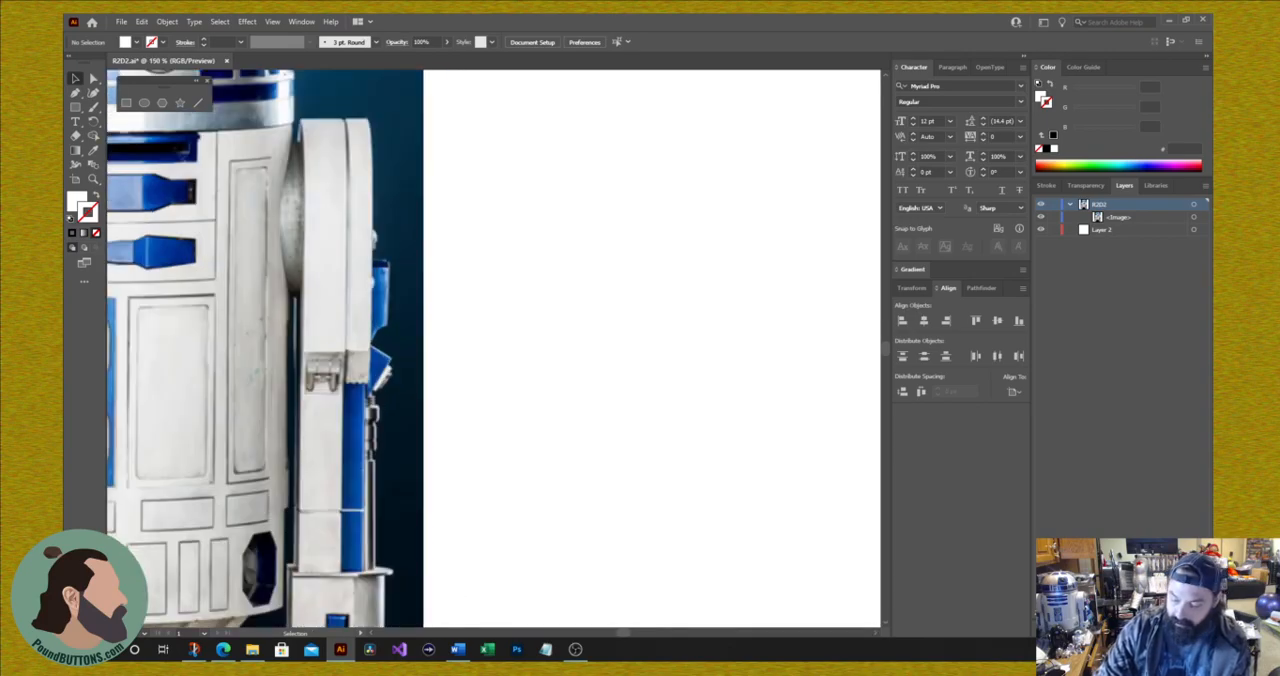
pyautogui.hotkey('ctrl', '-')
pyautogui.hotkey('ctrl', '-')
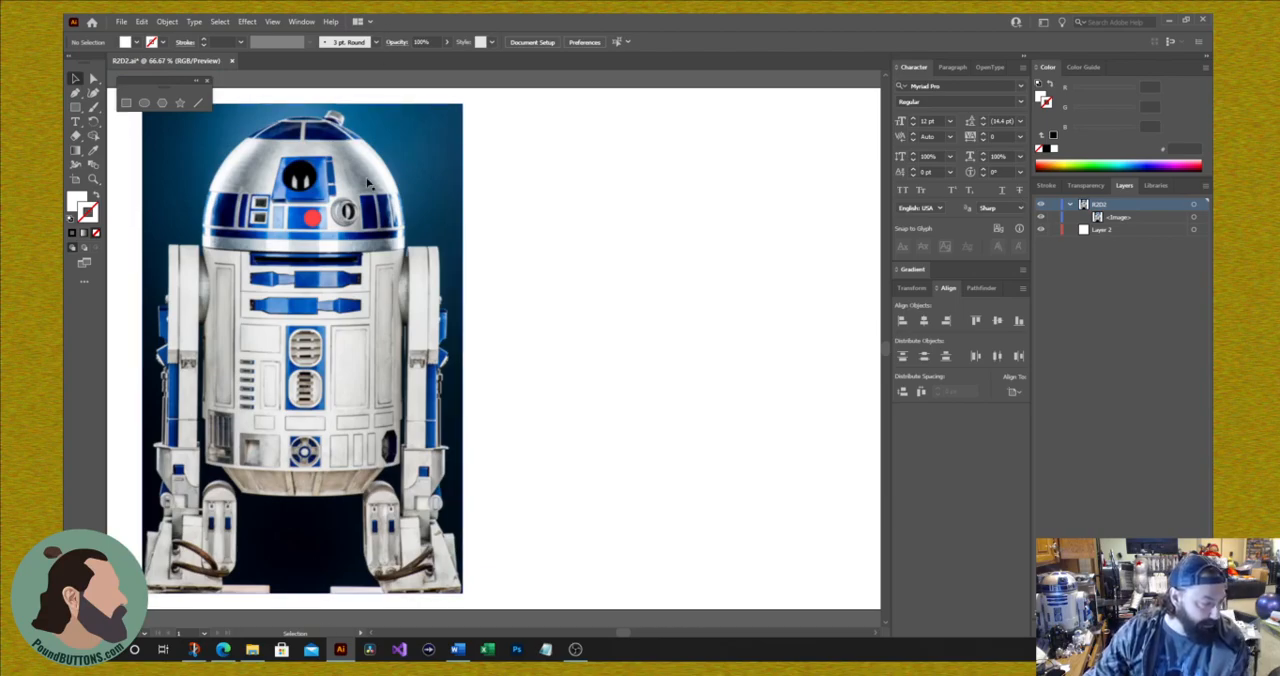
pyautogui.click(453, 118)
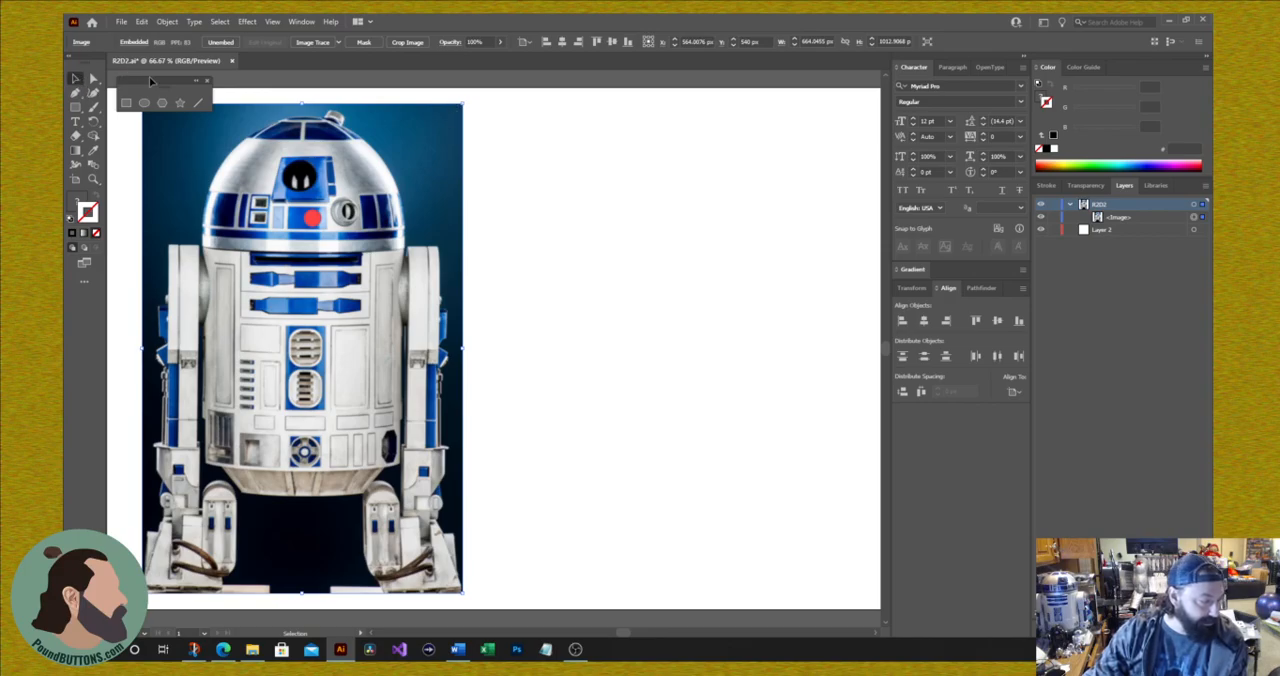
pyautogui.moveTo(153, 80); pyautogui.dragTo(116, 319)
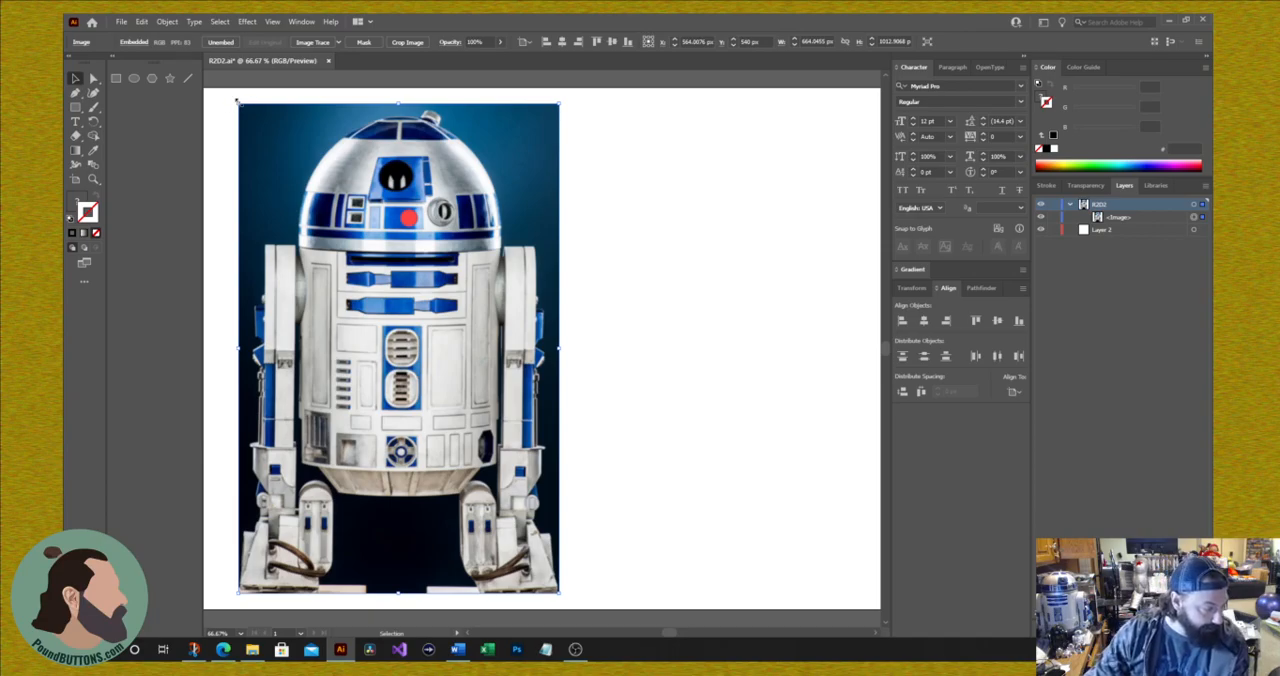
# Step: Scale the R2-D2 image down to about 532 × 812 px and move it towards the middle of the artboard
pyautogui.moveTo(235, 100); pyautogui.dragTo(303, 140)
pyautogui.moveTo(461, 479); pyautogui.dragTo(558, 424)
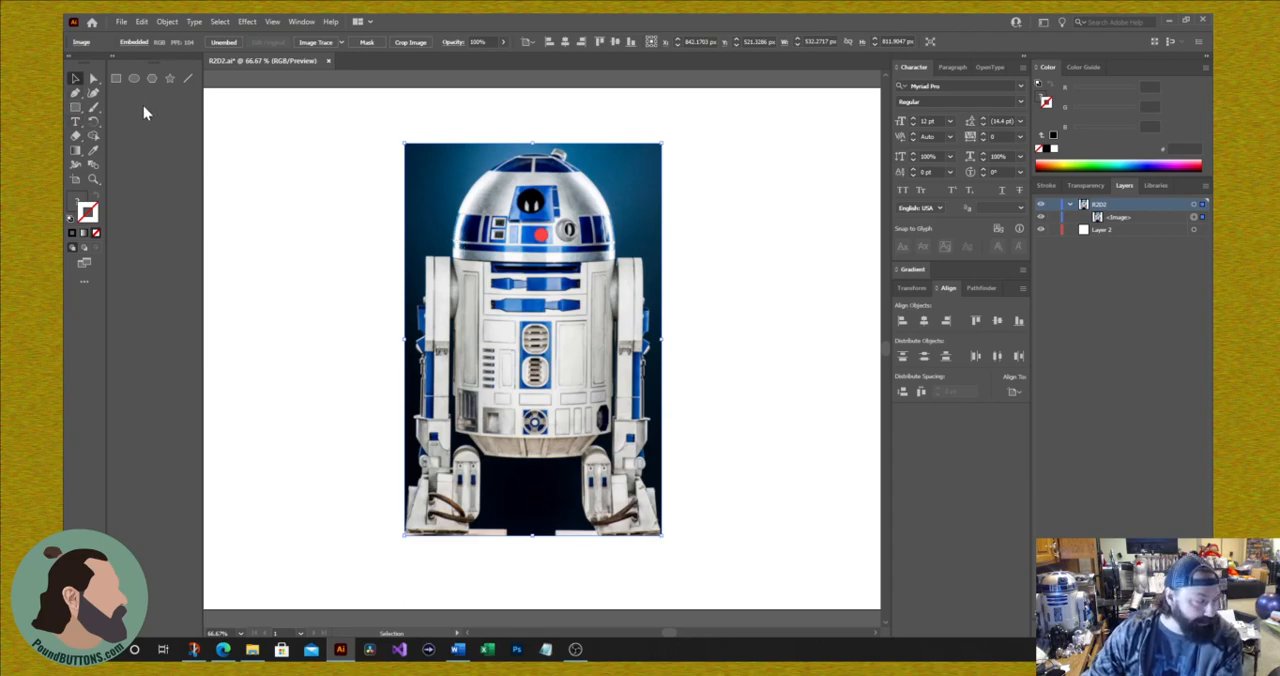
pyautogui.click(92, 79)
pyautogui.click(75, 79)
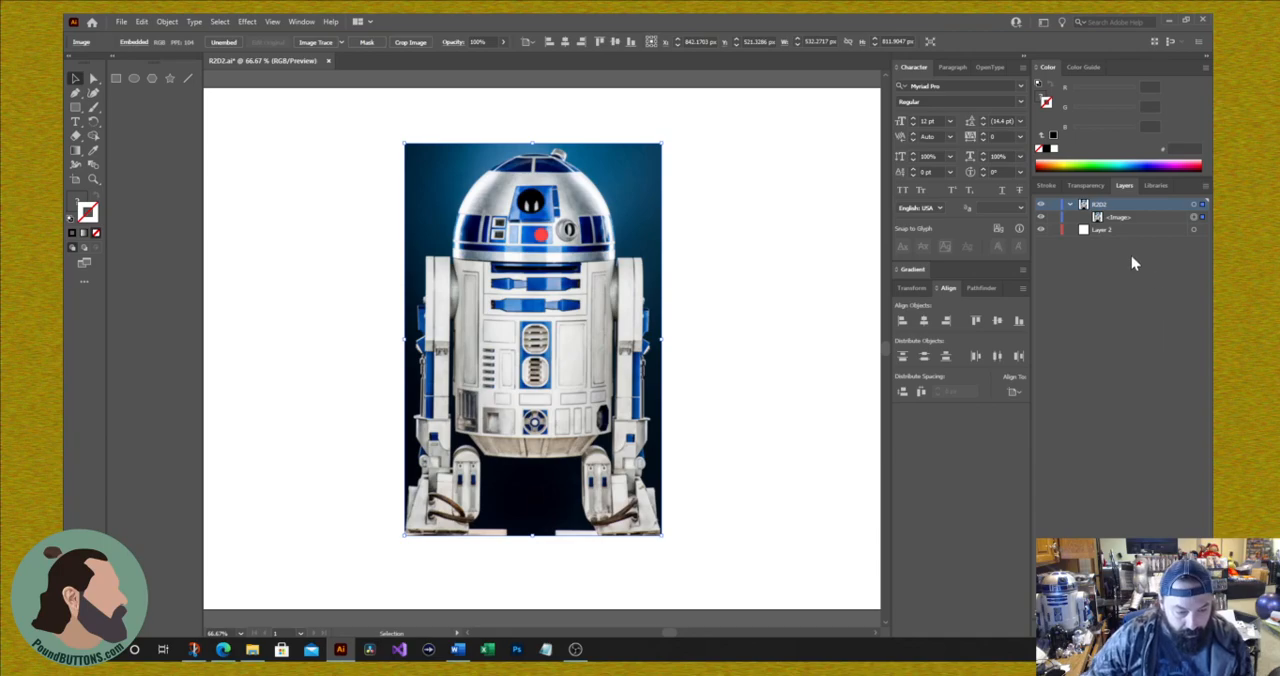
# Step: Add a new layer directly above Layer 2
pyautogui.click(1117, 232)
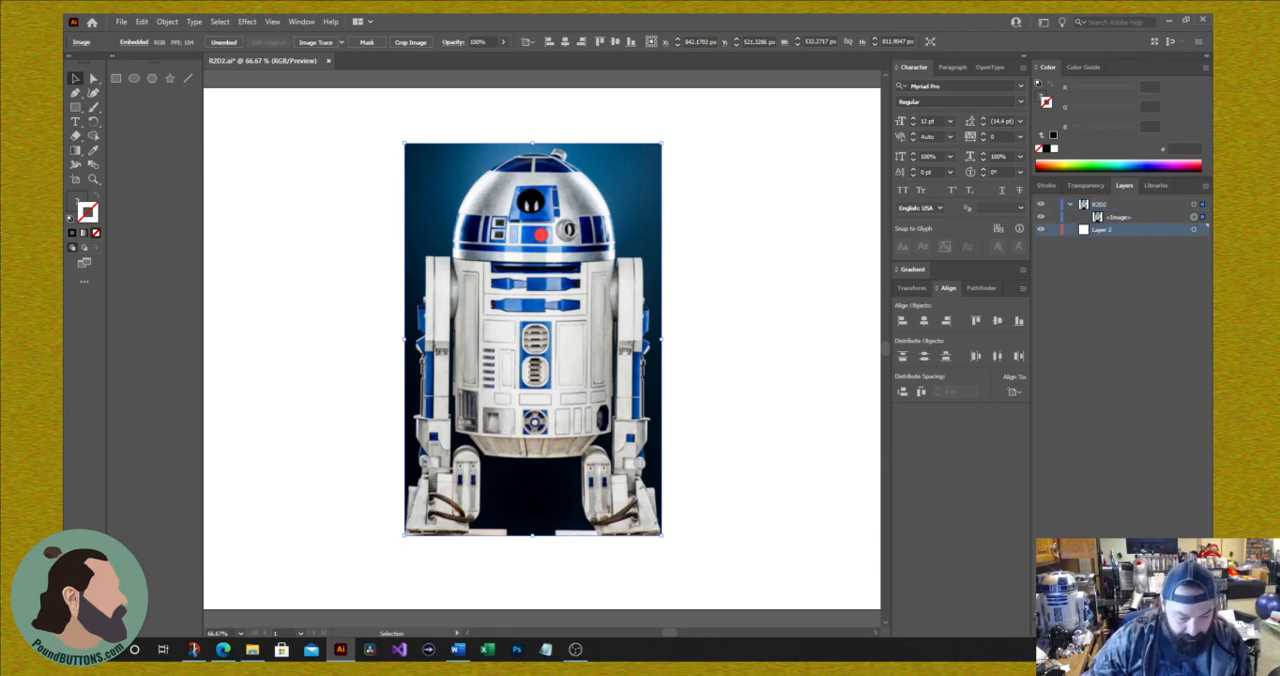
pyautogui.click(1187, 633)
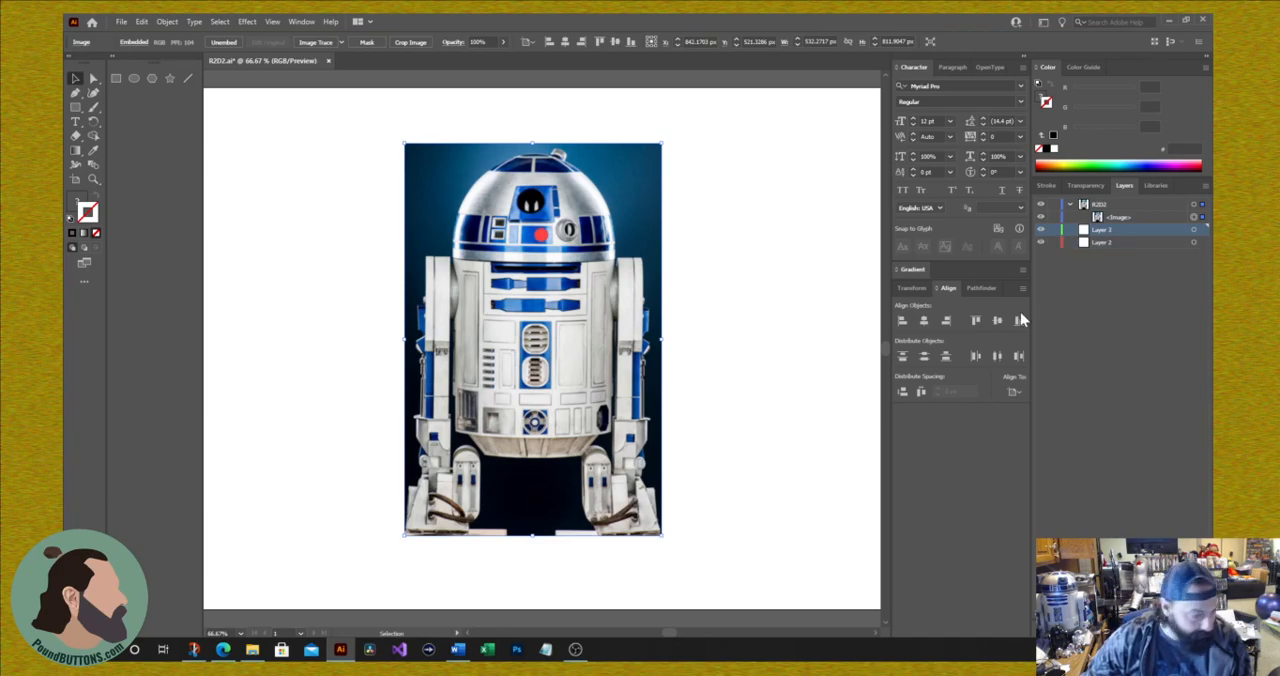
# Step: Collapse the docked shape tools to a single column and activate the Rectangle tool
pyautogui.click(80, 110)
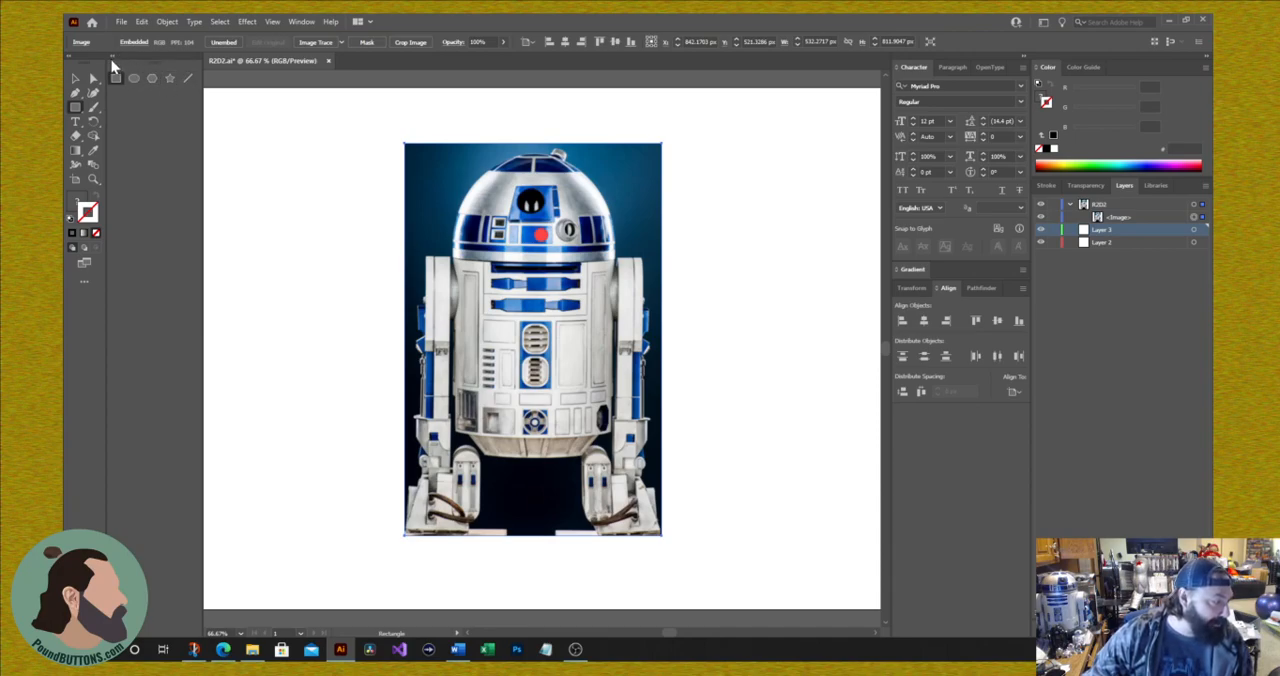
pyautogui.click(114, 59)
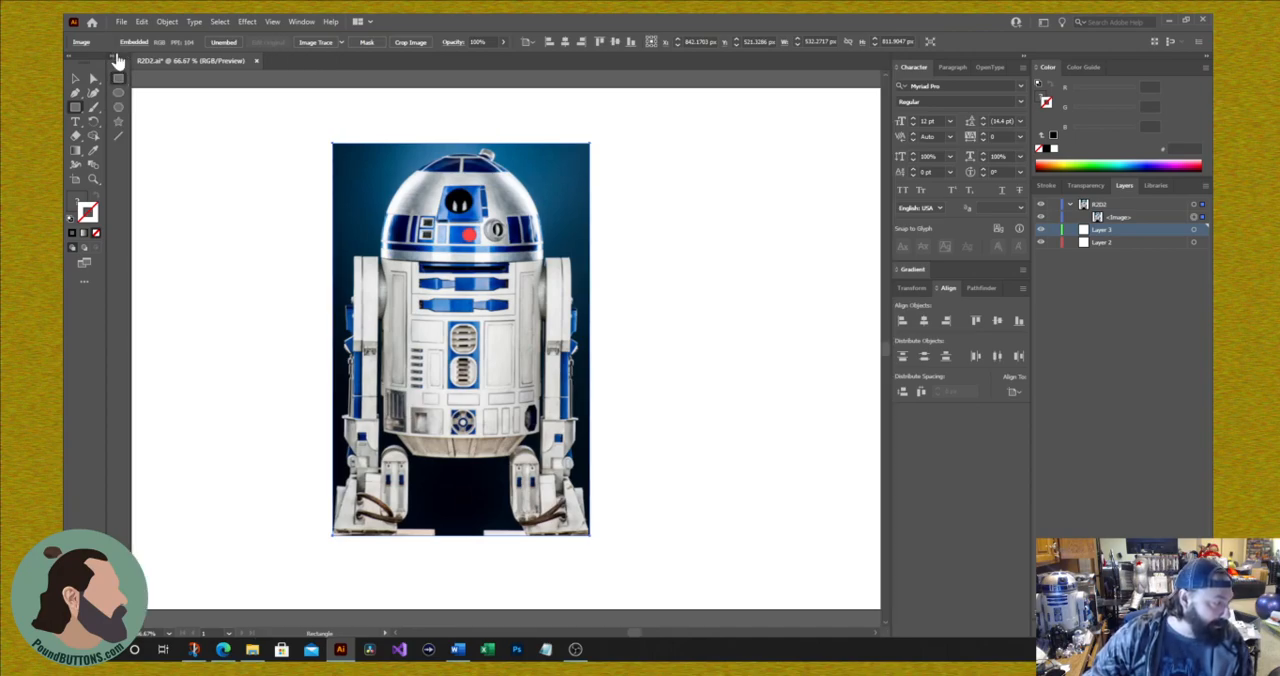
pyautogui.click(73, 154)
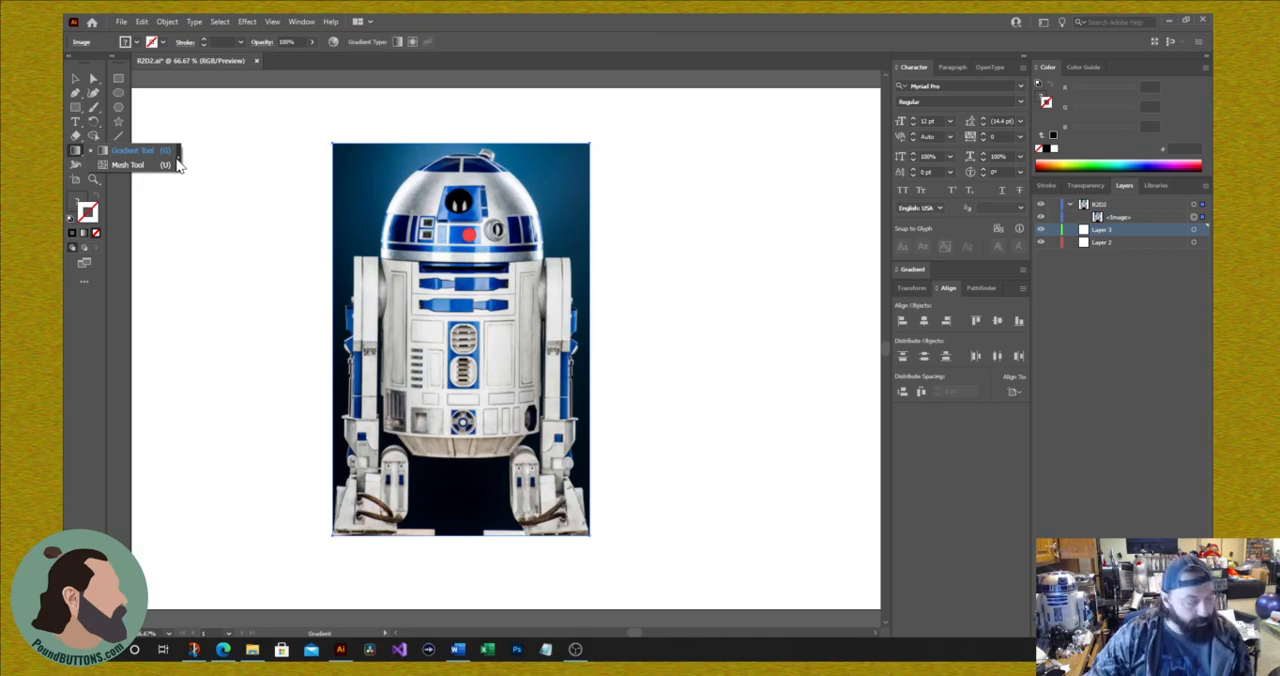
pyautogui.click(118, 78)
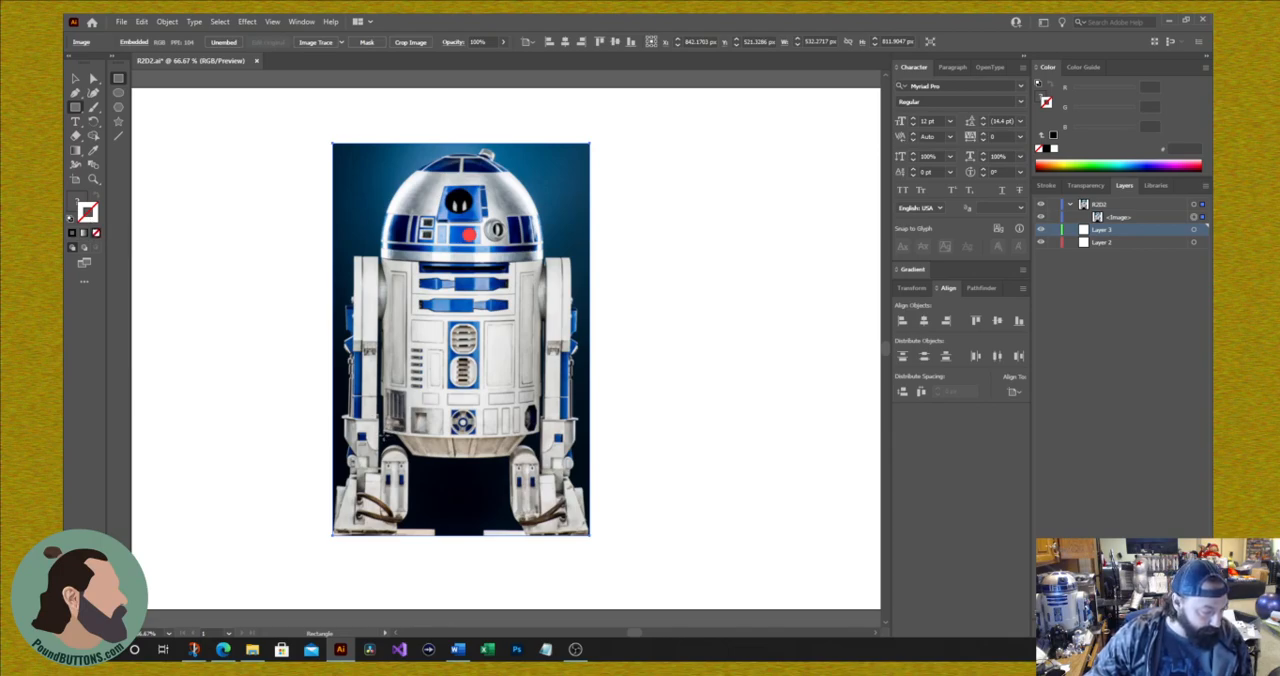
# Step: Draw a rectangle about 336 × 583 px over R2-D2's dome and body on Layer 3, widening it slightly to the left
pyautogui.moveTo(384, 435)
pyautogui.mouseDown()
pyautogui.moveTo(518, 134)
pyautogui.moveTo(557, 162)
pyautogui.moveTo(569, 153)
pyautogui.moveTo(542, 151)
pyautogui.mouseUp()
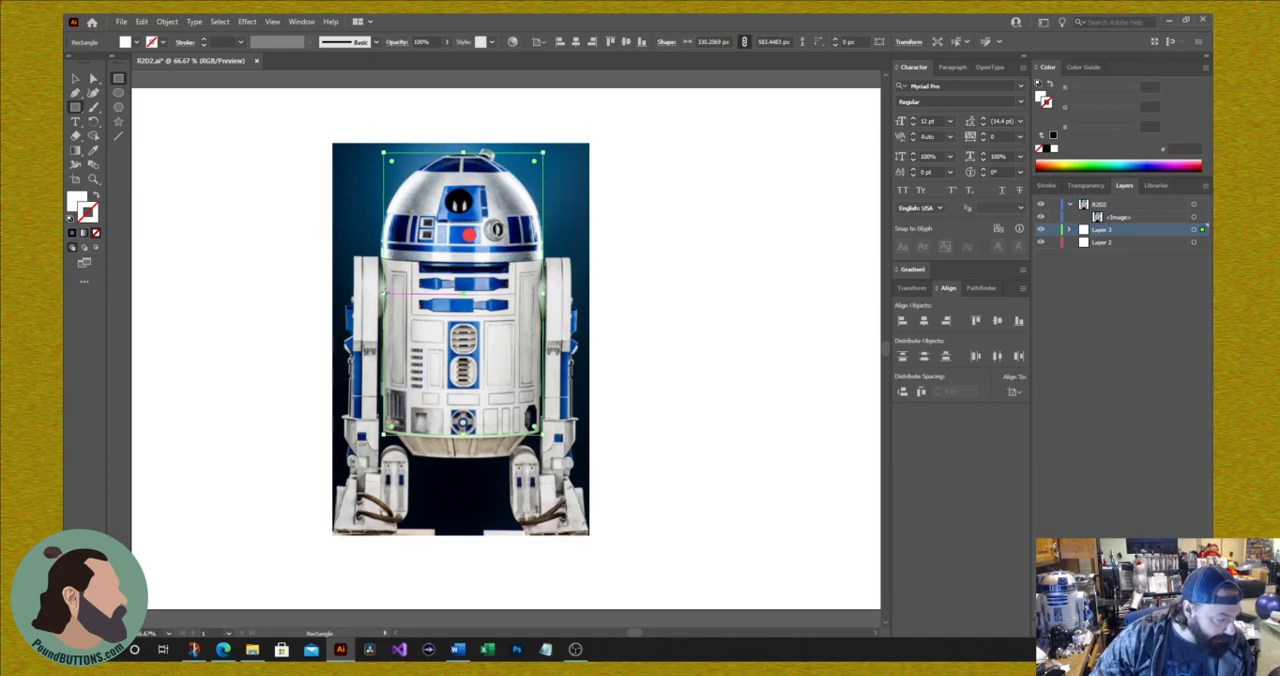
pyautogui.moveTo(384, 294); pyautogui.dragTo(379, 294)
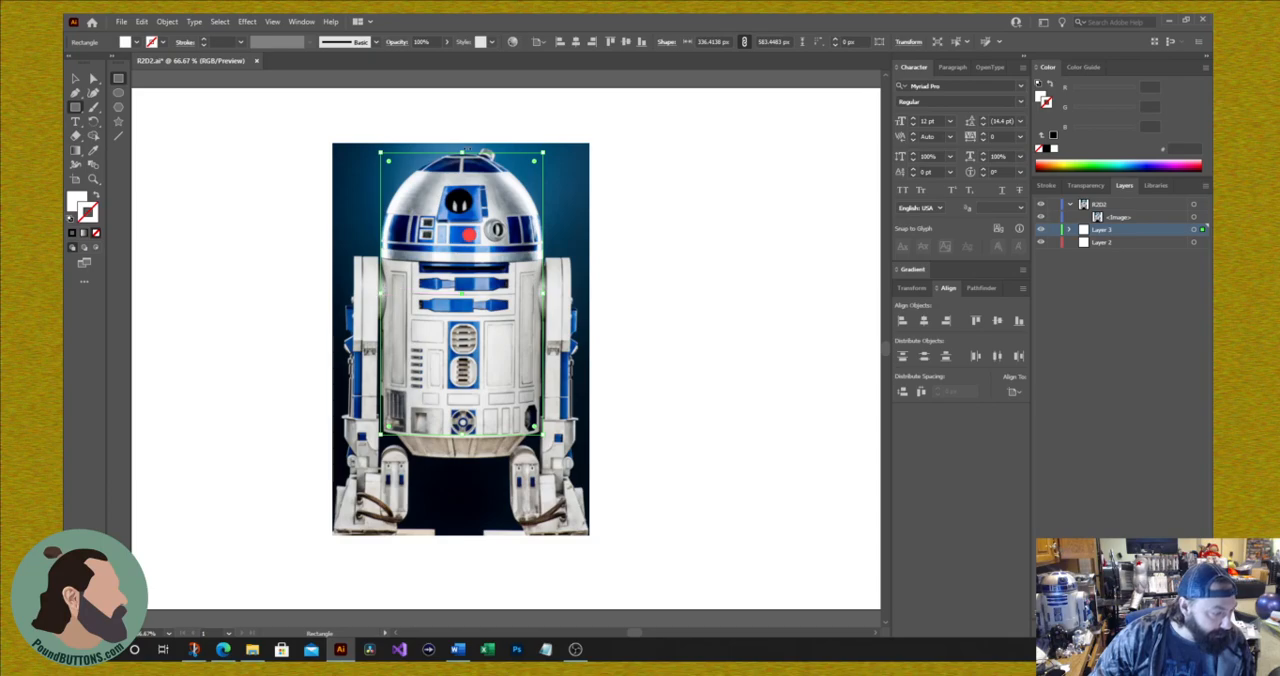
pyautogui.moveTo(462, 152); pyautogui.dragTo(462, 155)
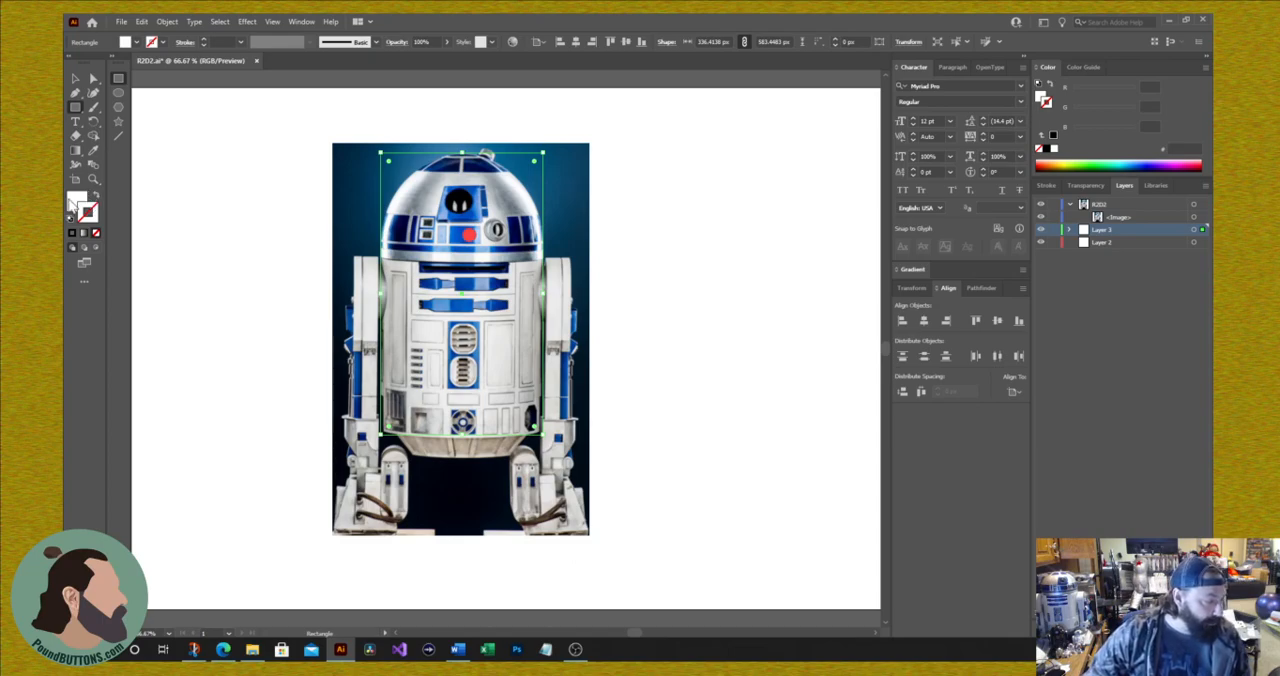
# Step: Make the rectangle's white fill the active colour and move the R2D2 layer below Layer 2
pyautogui.click(78, 200)
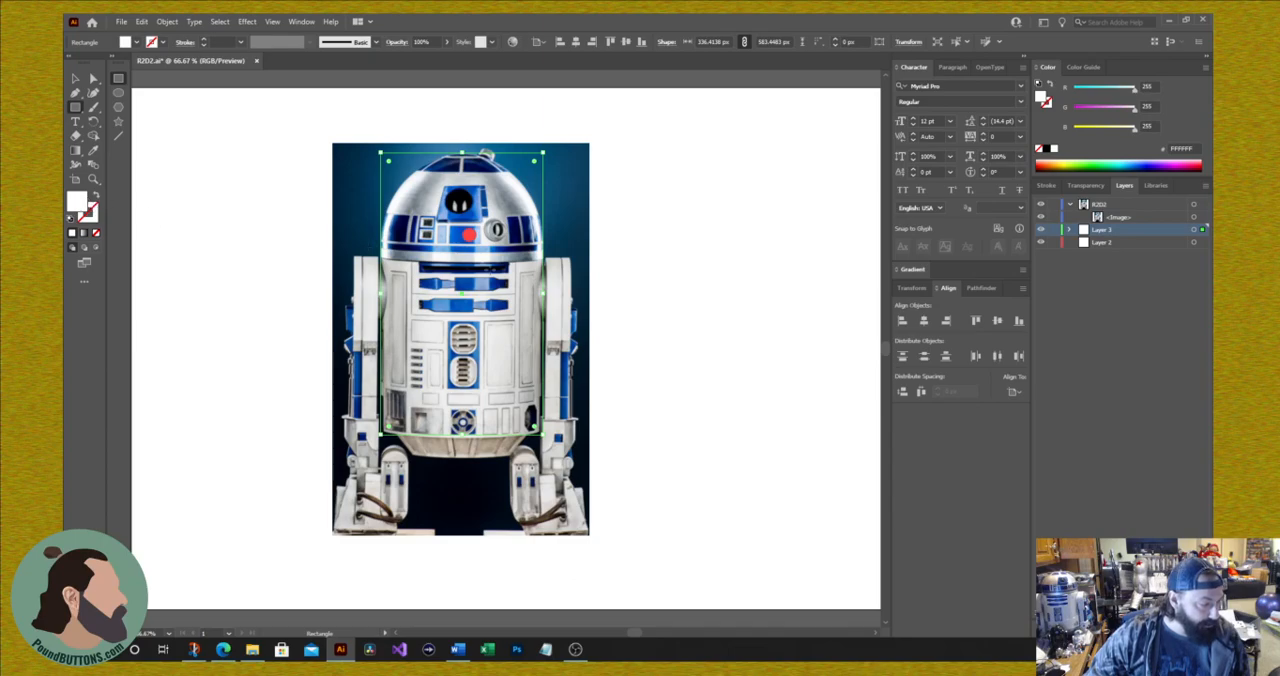
pyautogui.click(1104, 205)
pyautogui.moveTo(1104, 205); pyautogui.dragTo(1129, 254)
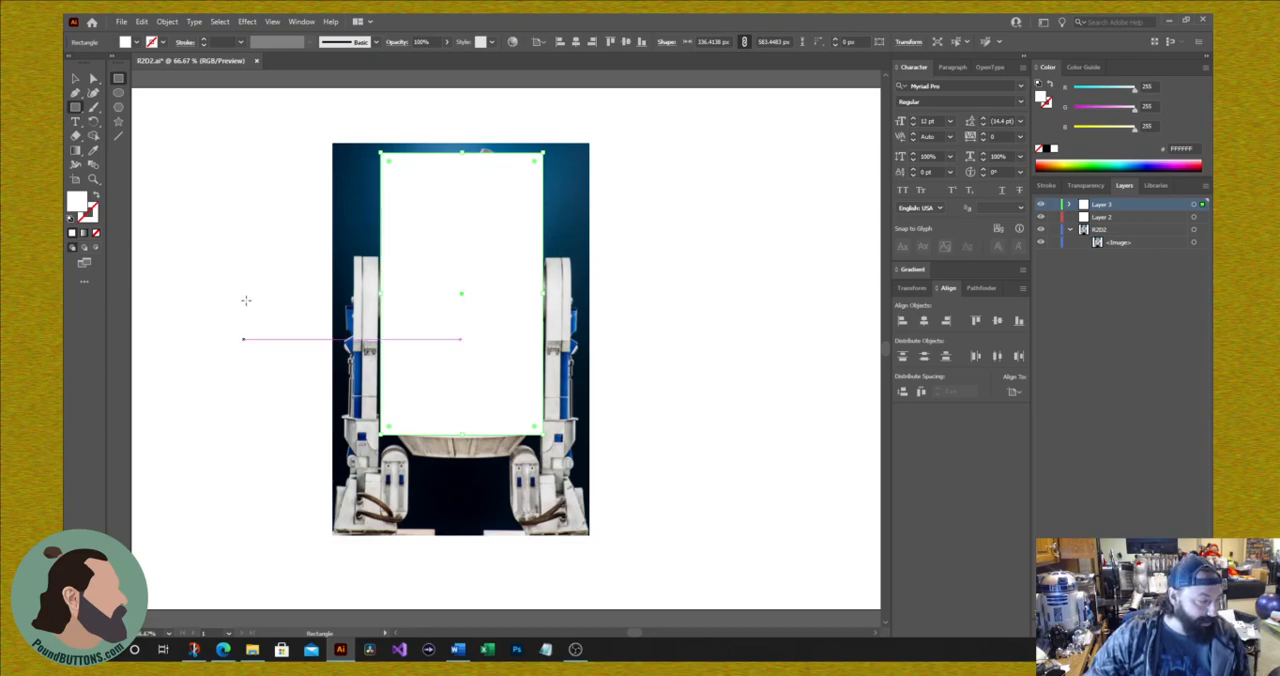
# Step: Round only the two upper corners of the white rectangle on Layer 3 to a radius of about 168 px, forming a dome
pyautogui.click(95, 80)
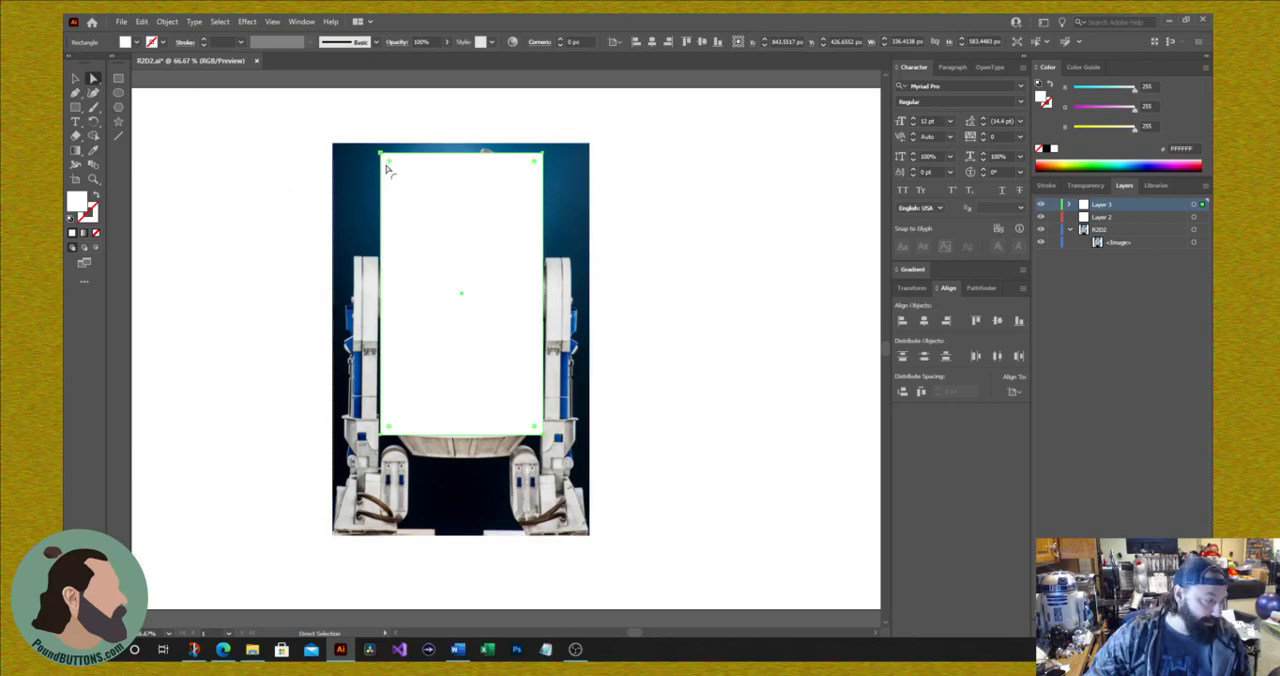
pyautogui.moveTo(390, 167); pyautogui.dragTo(377, 128)
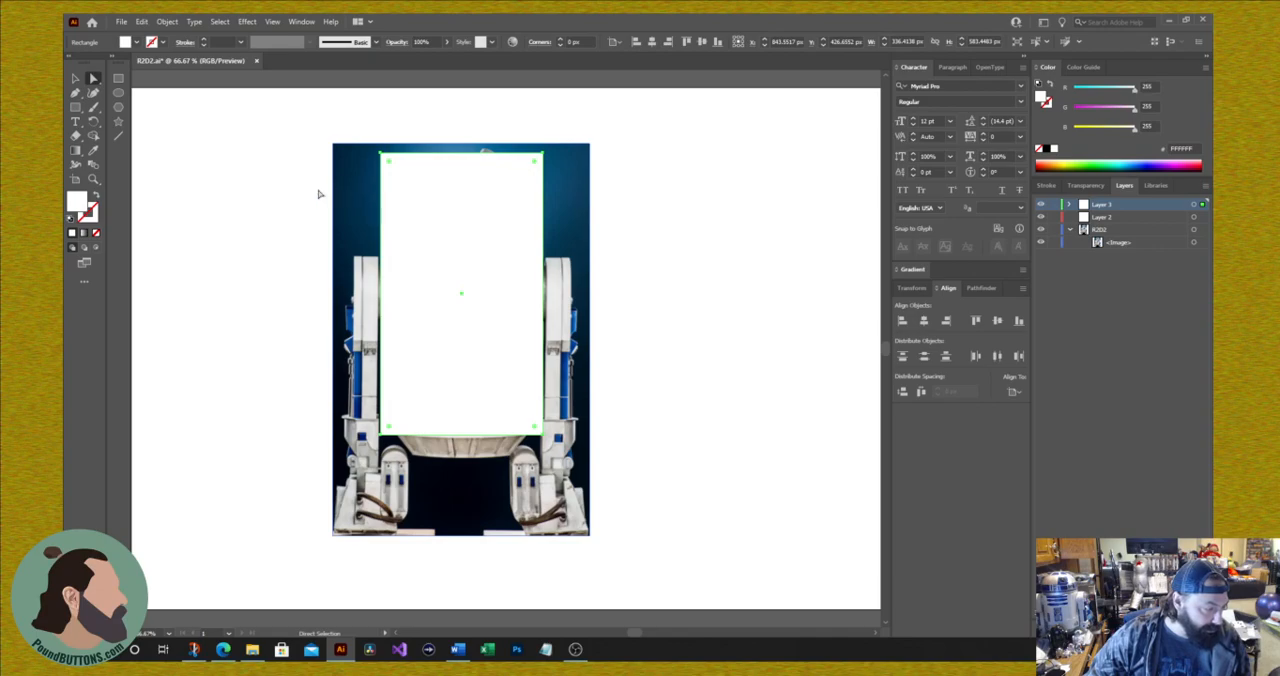
pyautogui.click(280, 184)
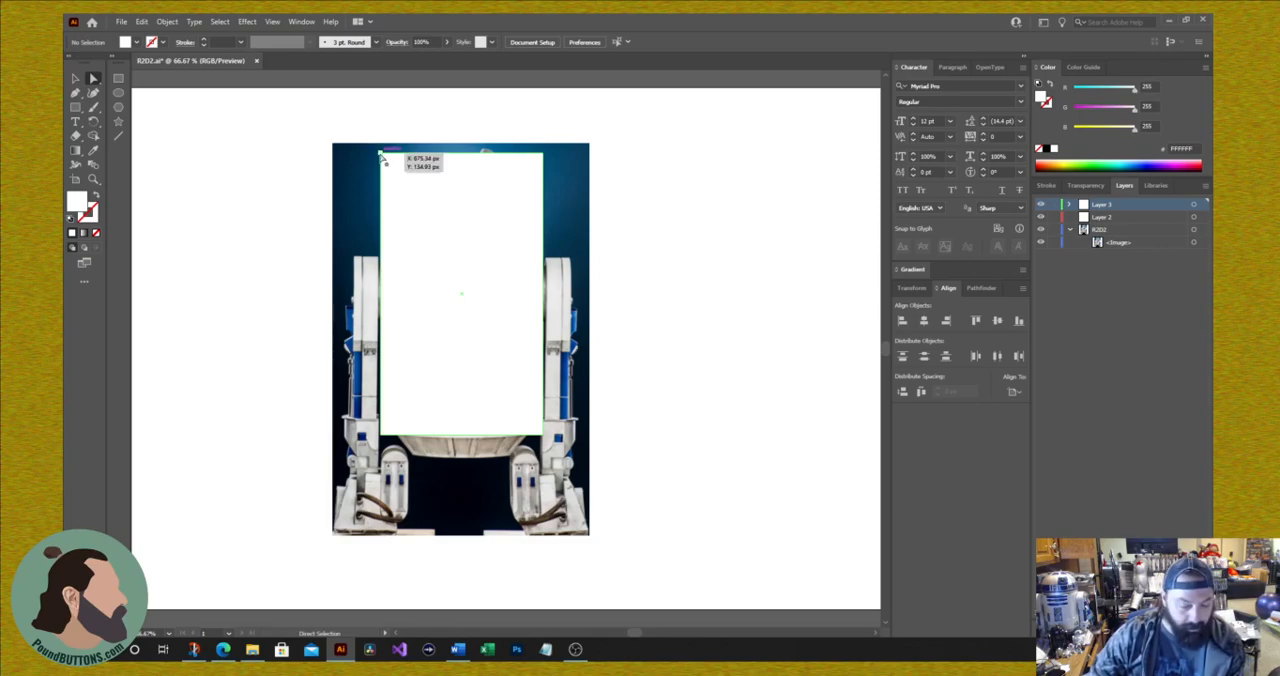
pyautogui.click(381, 157)
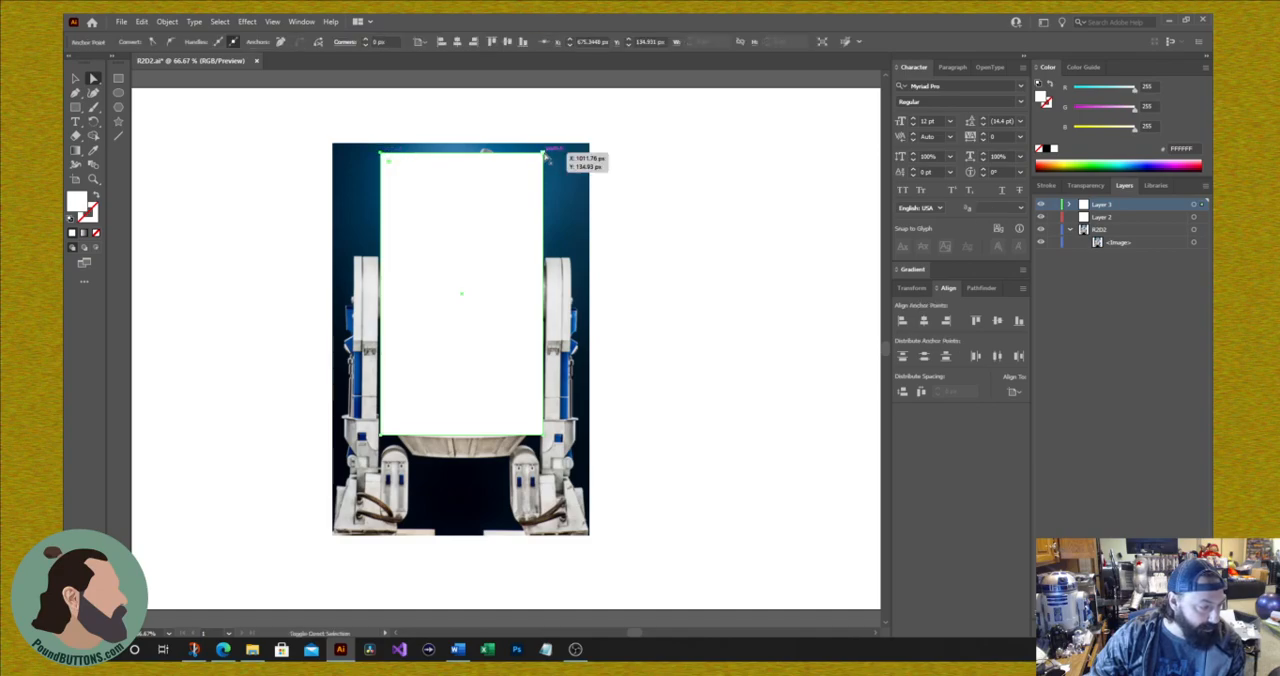
pyautogui.keyDown('shift'); pyautogui.click(546, 158); pyautogui.keyUp('shift')
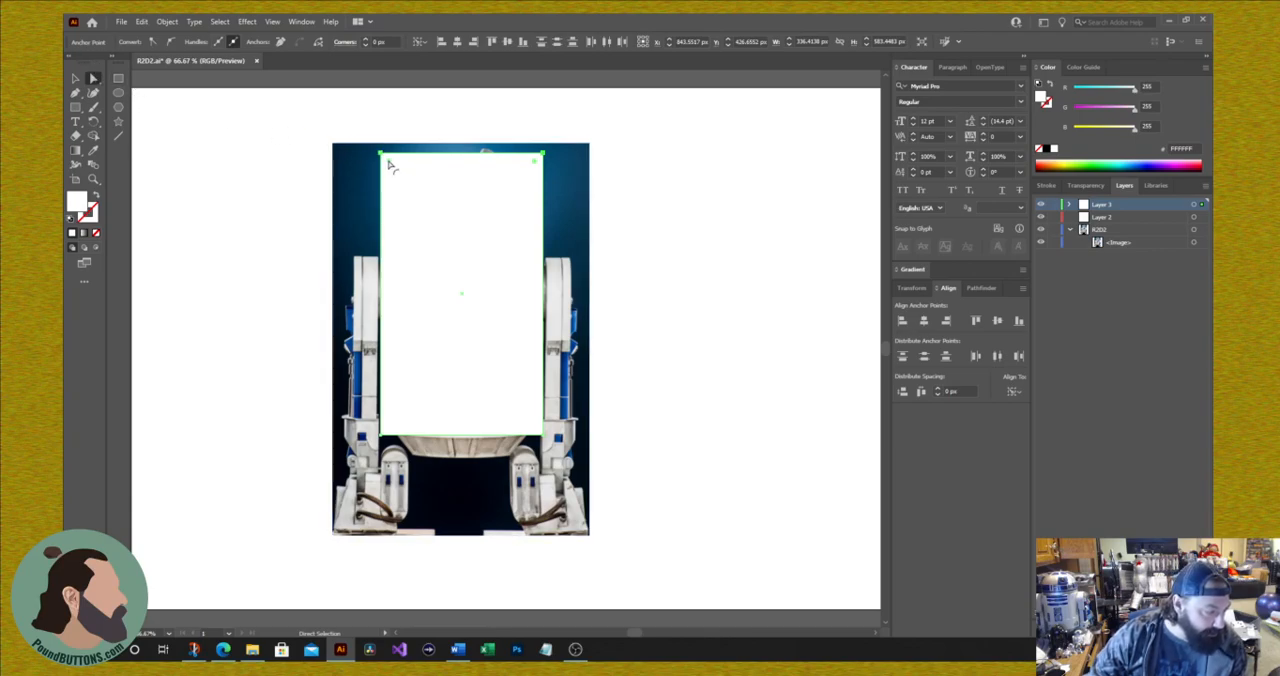
pyautogui.moveTo(390, 165); pyautogui.dragTo(458, 305)
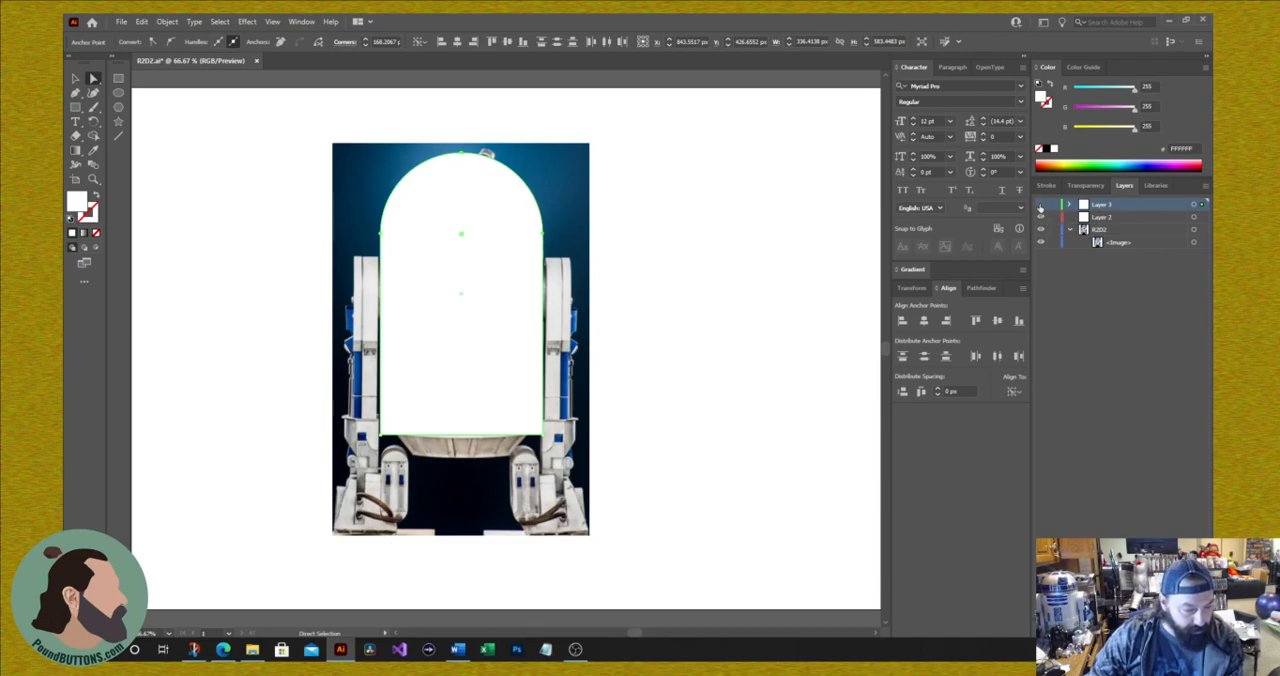
# Step: Hide Layer 3 and draw a rectangle about 606 × 287 px on a new layer, covering the head down to the dome's lower edge
pyautogui.click(1040, 205)
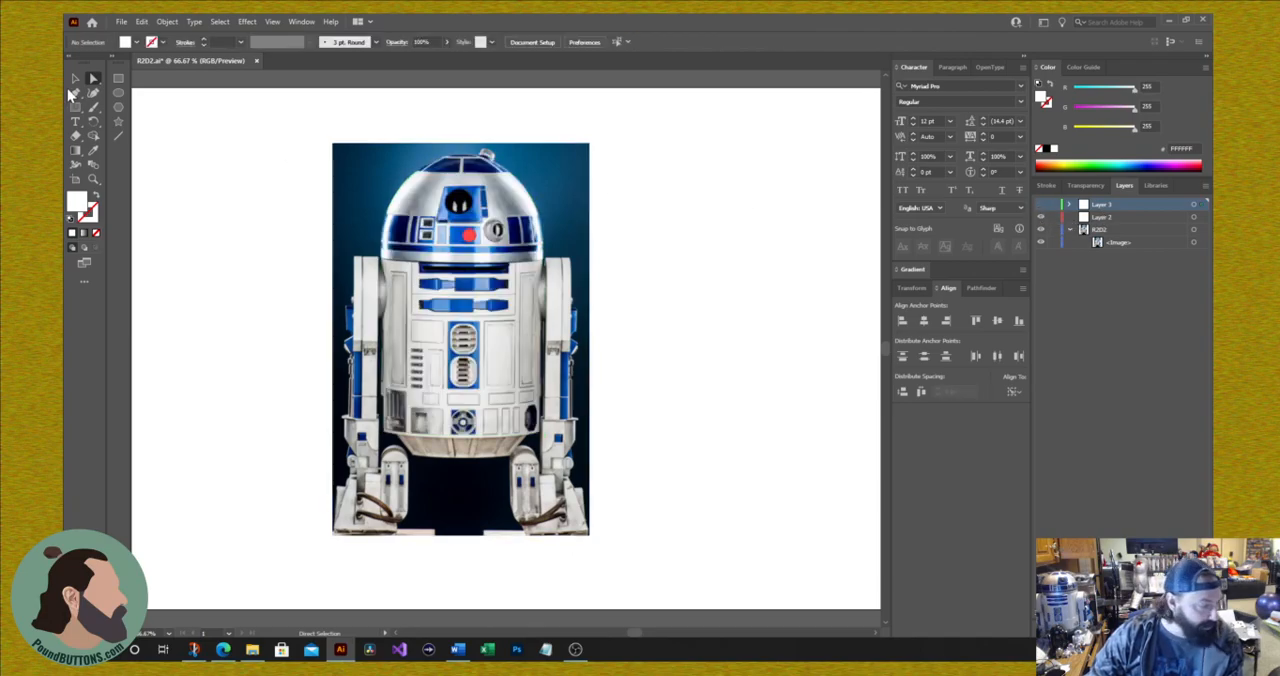
pyautogui.click(118, 78)
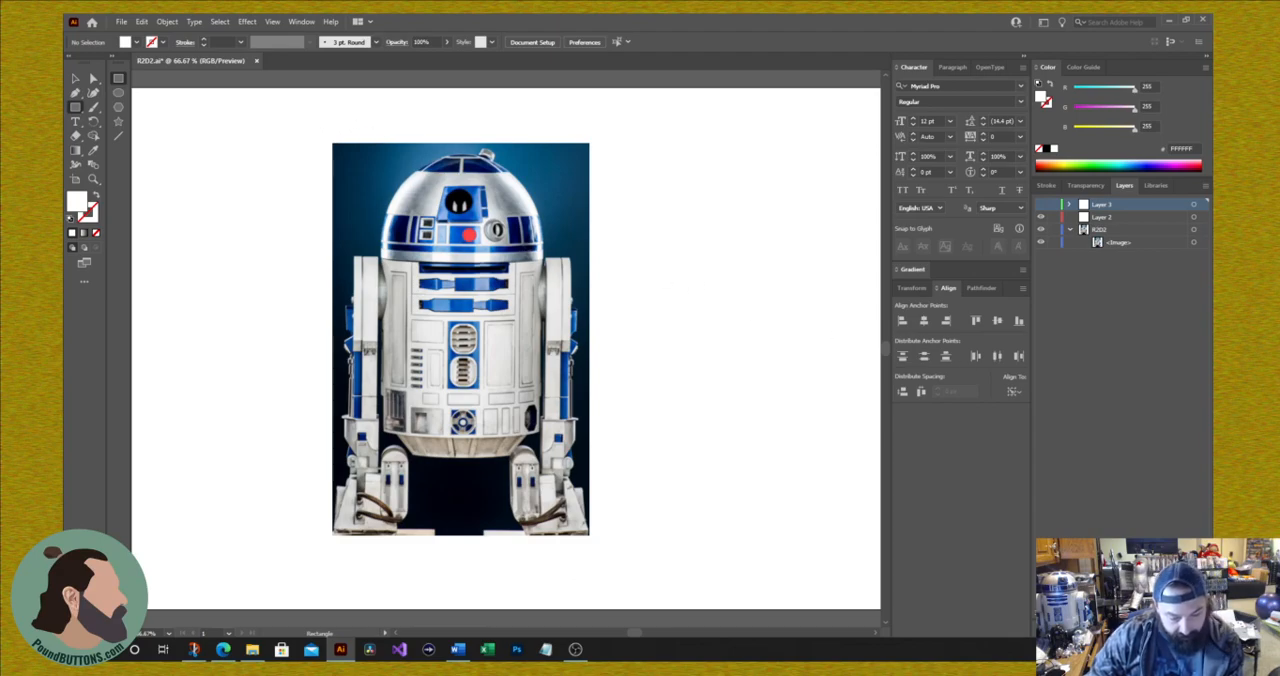
pyautogui.hotkey('ctrl', 'l')
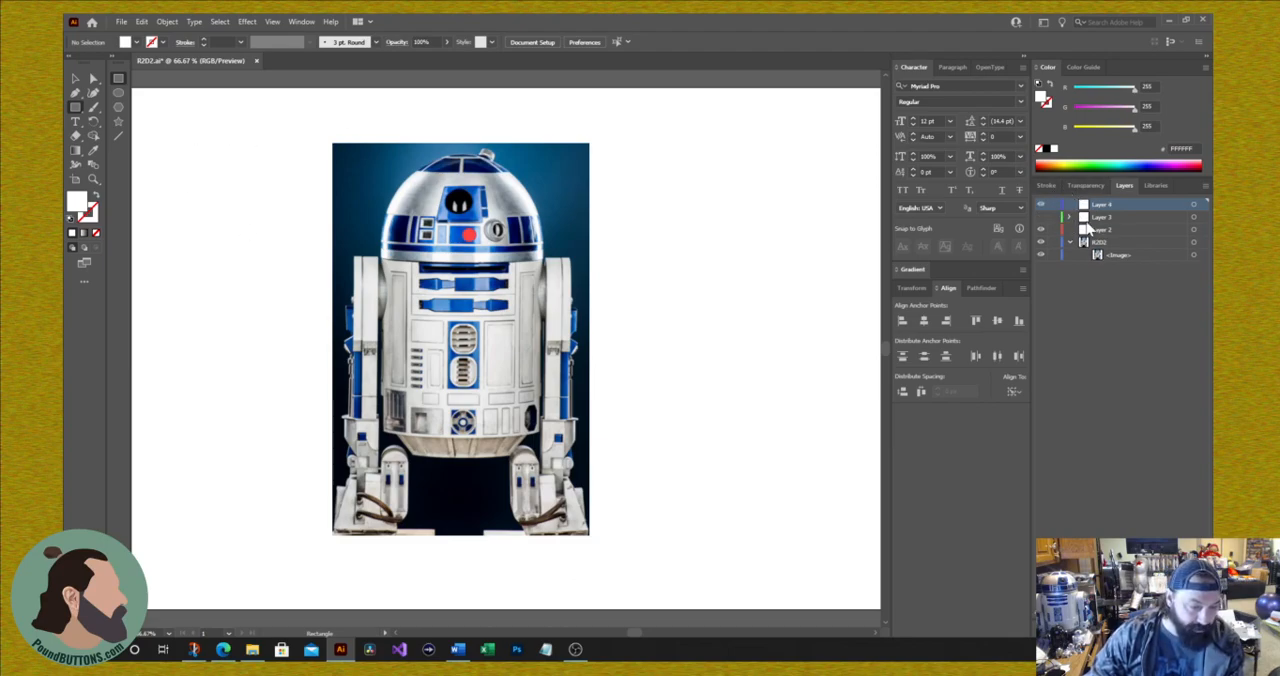
pyautogui.moveTo(312, 120); pyautogui.dragTo(606, 259)
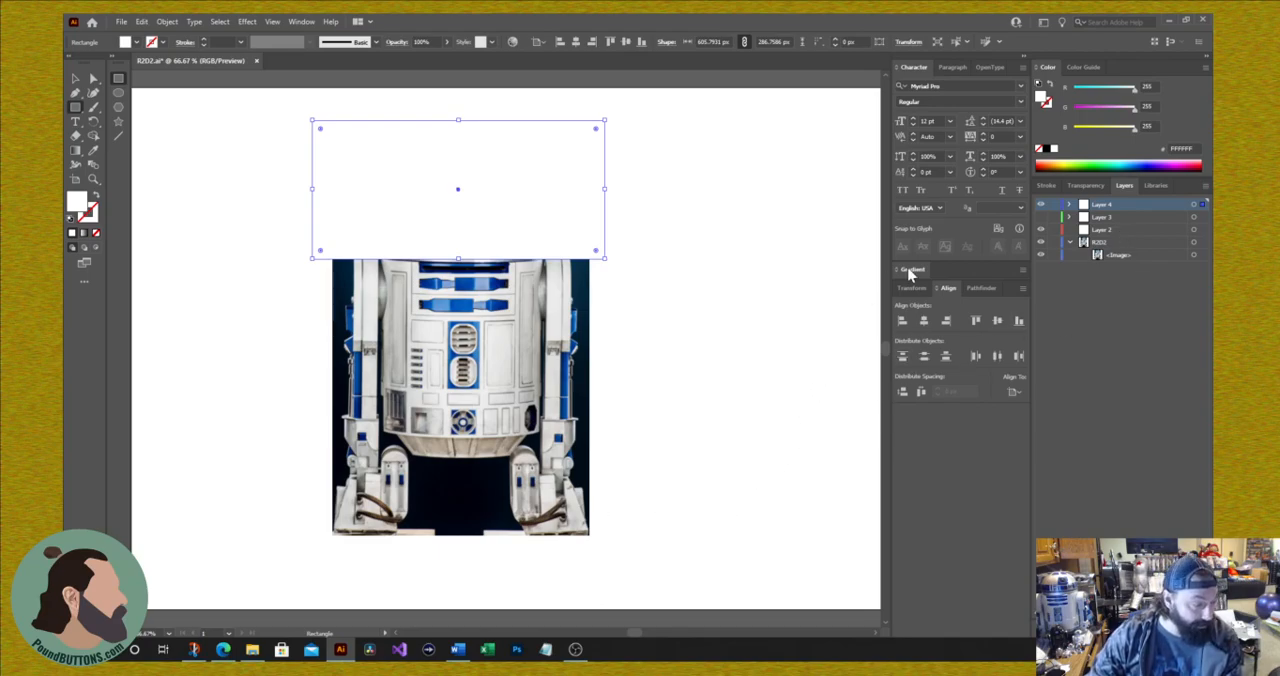
# Step: Toggle Layers 3 and 4 to compare their shapes with the photo, leaving both layers visible
pyautogui.click(1040, 218)
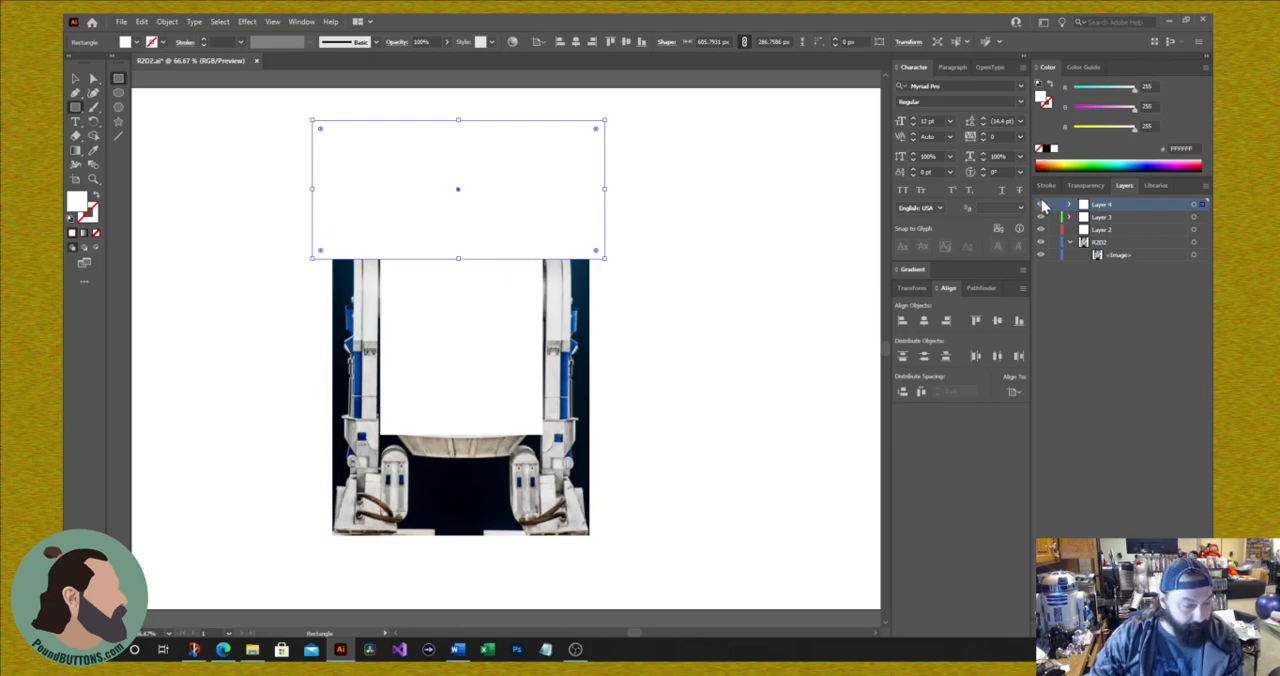
pyautogui.click(1043, 205)
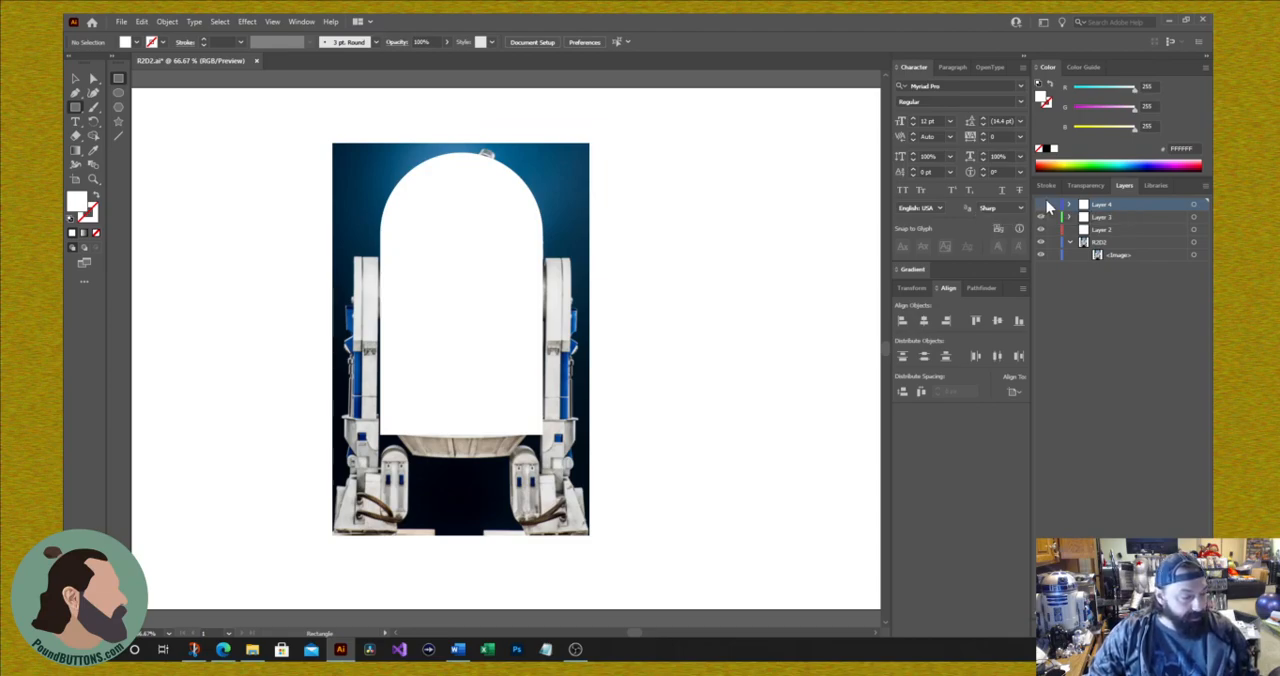
pyautogui.click(1042, 218)
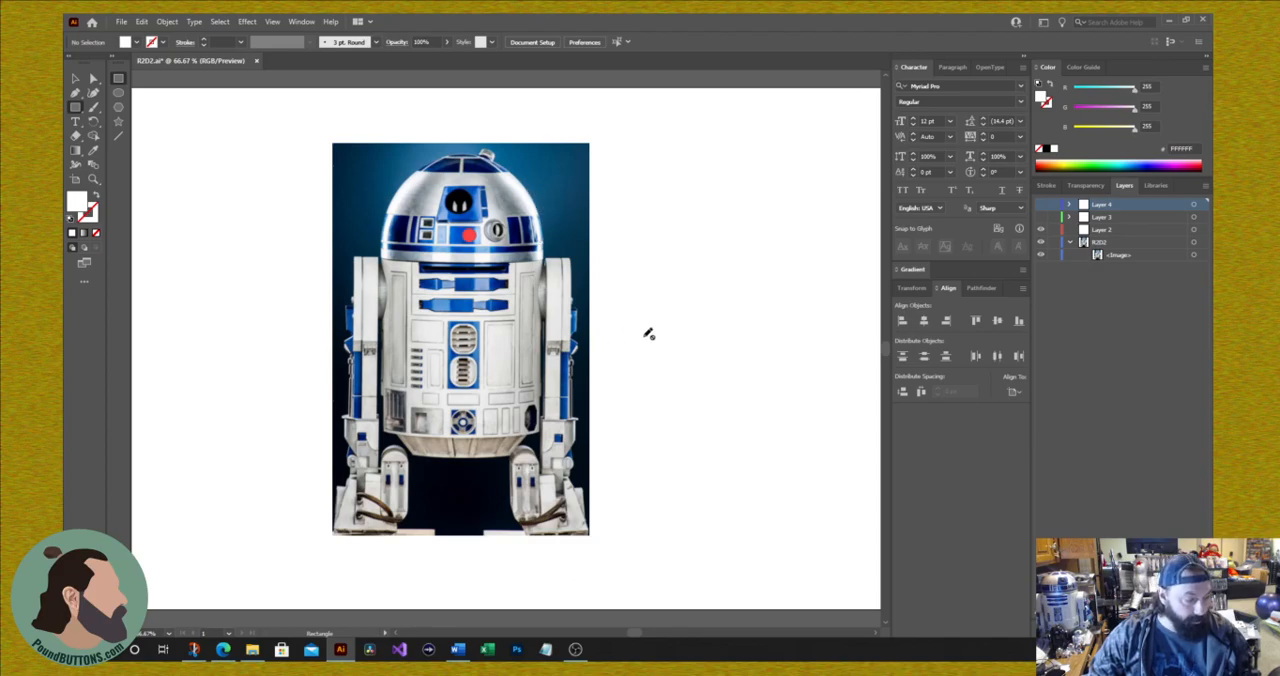
pyautogui.click(1040, 204)
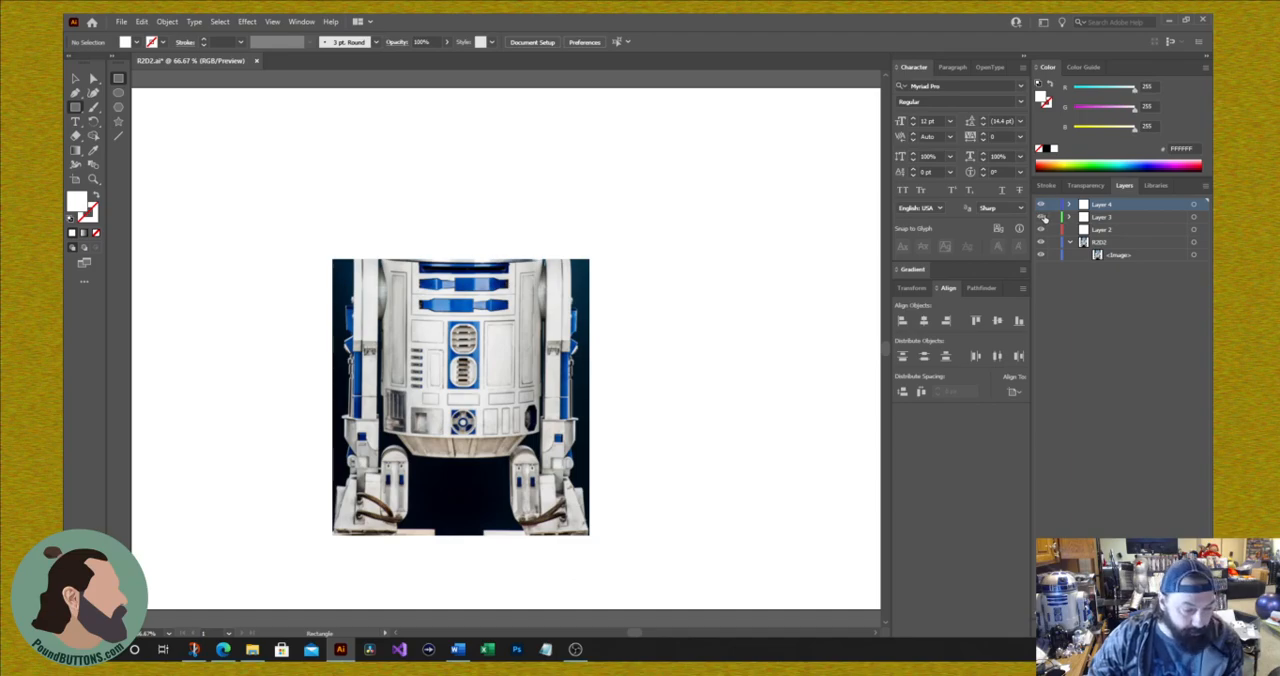
pyautogui.click(1041, 217)
# Step: Select the wide rectangle and the dome-topped body together and split them with the Pathfinder Divide operation
pyautogui.click(75, 78)
pyautogui.click(534, 254)
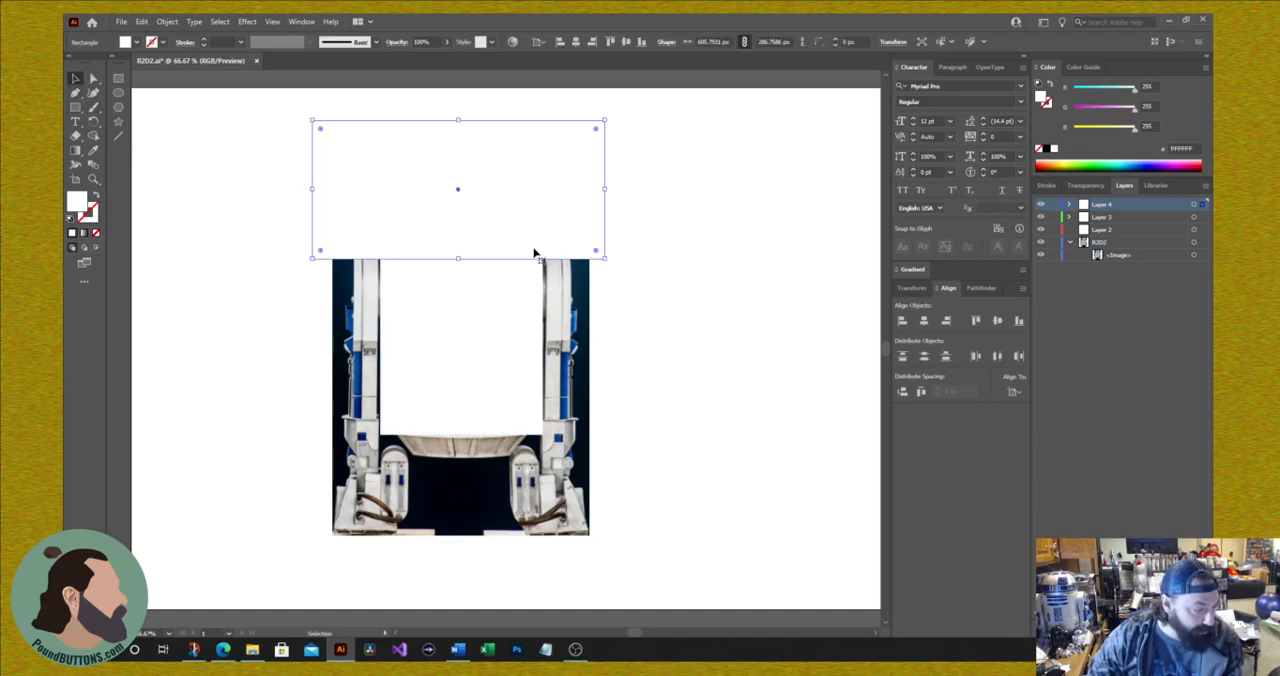
pyautogui.keyDown('shift'); pyautogui.click(490, 335); pyautogui.keyUp('shift')
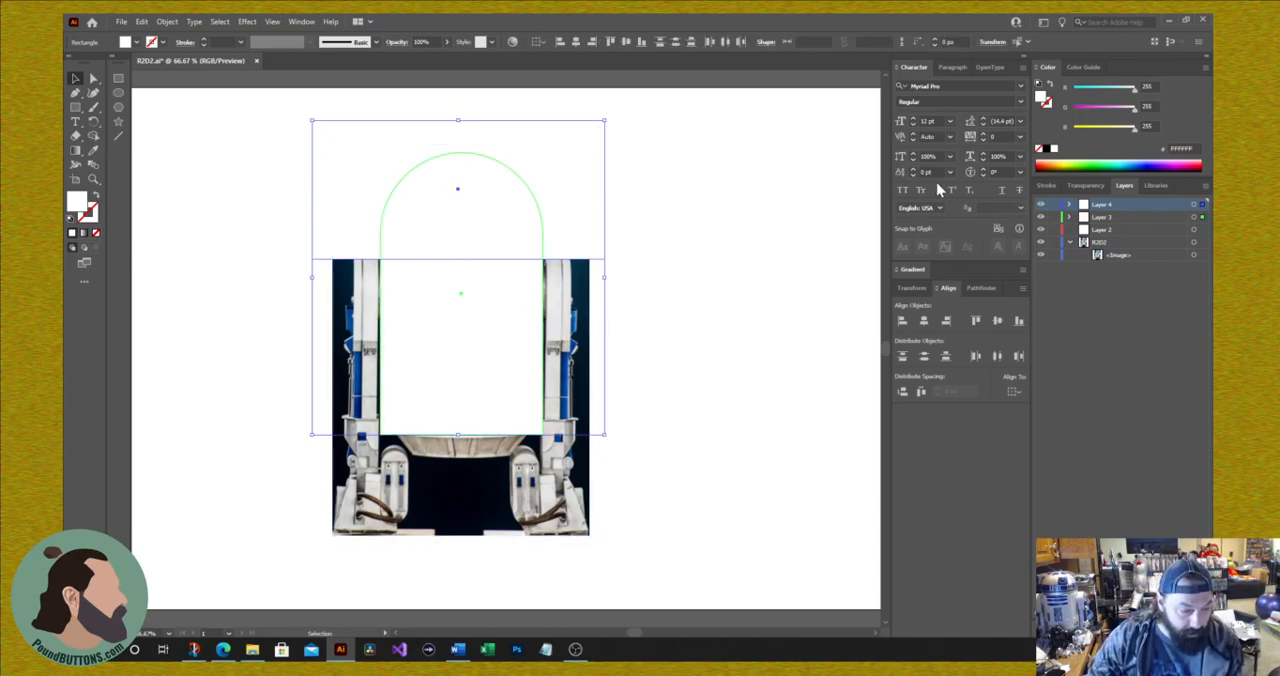
pyautogui.click(985, 288)
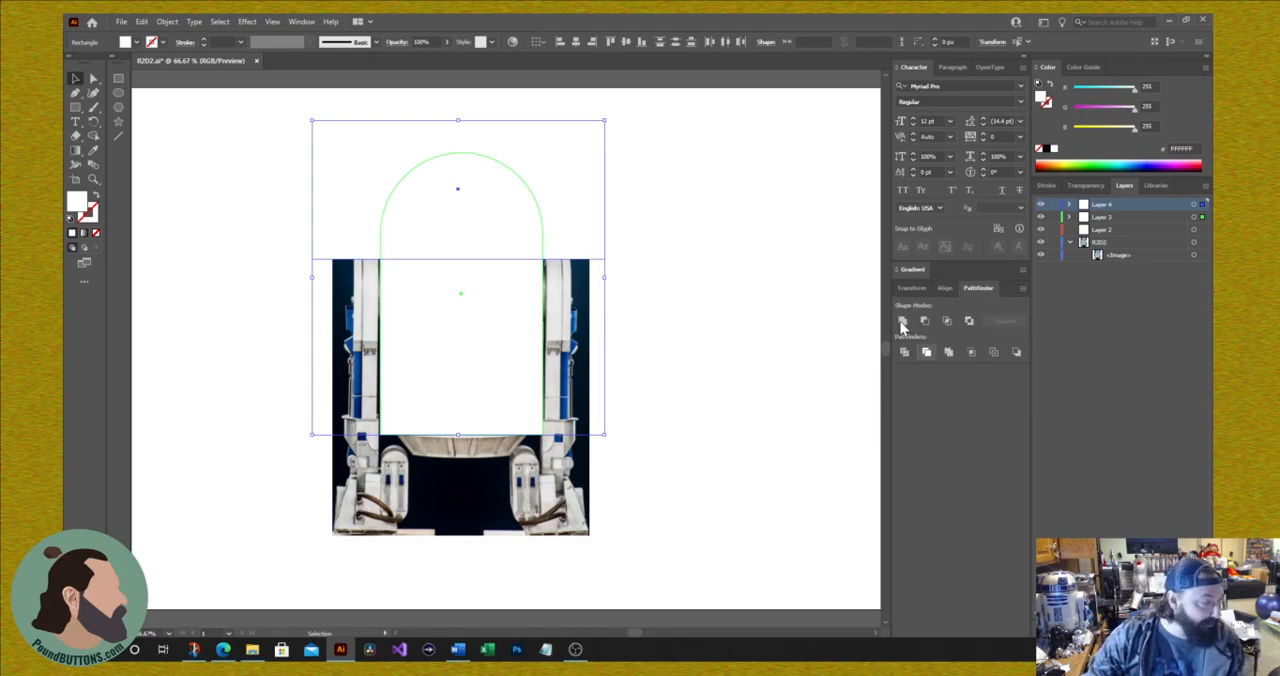
pyautogui.click(301, 22)
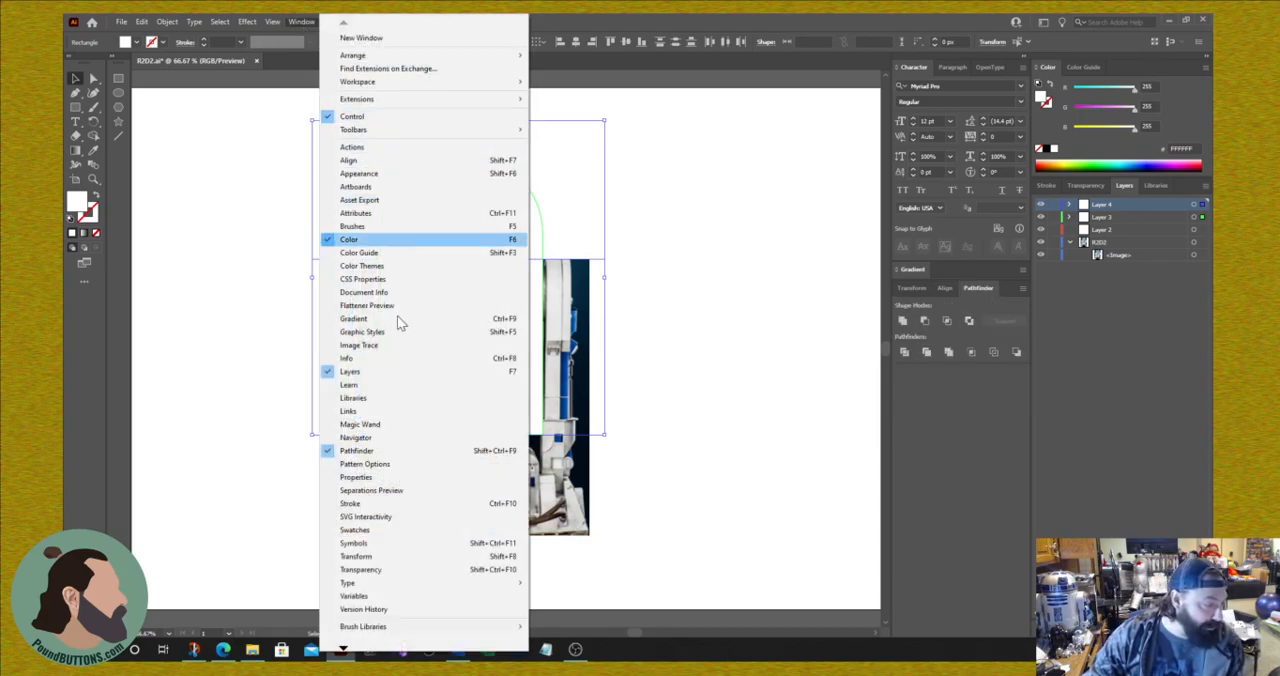
pyautogui.click(1107, 391)
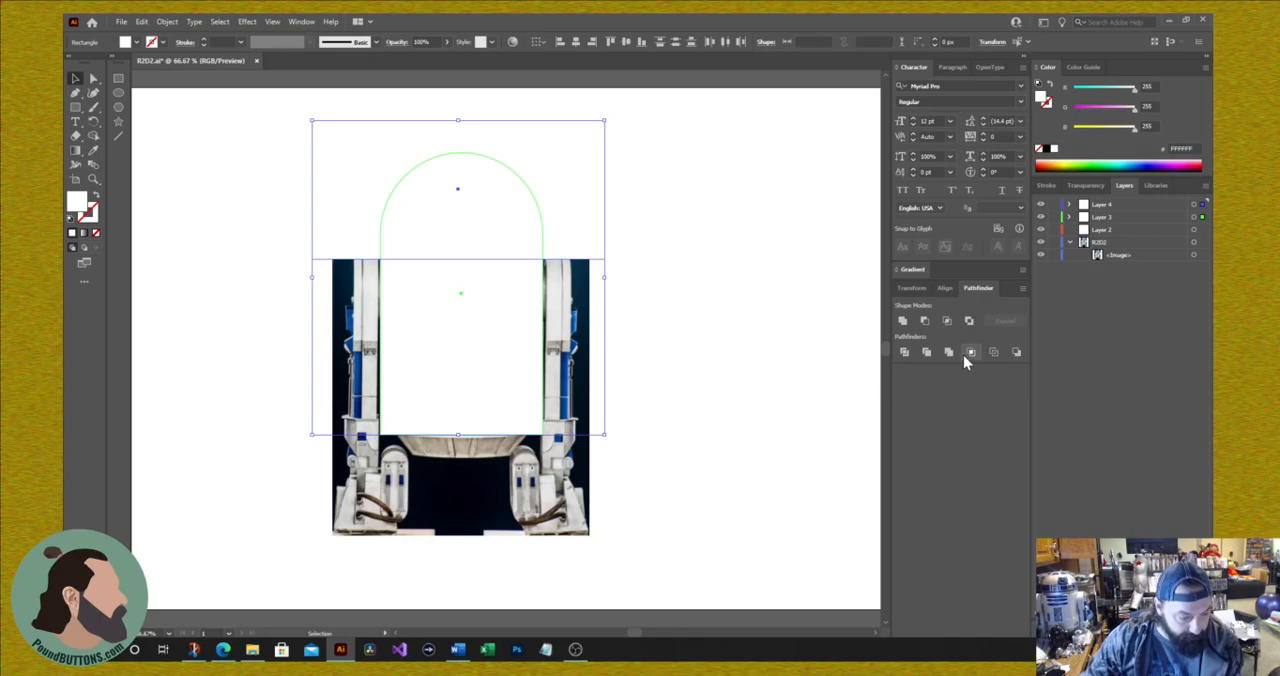
pyautogui.click(905, 360)
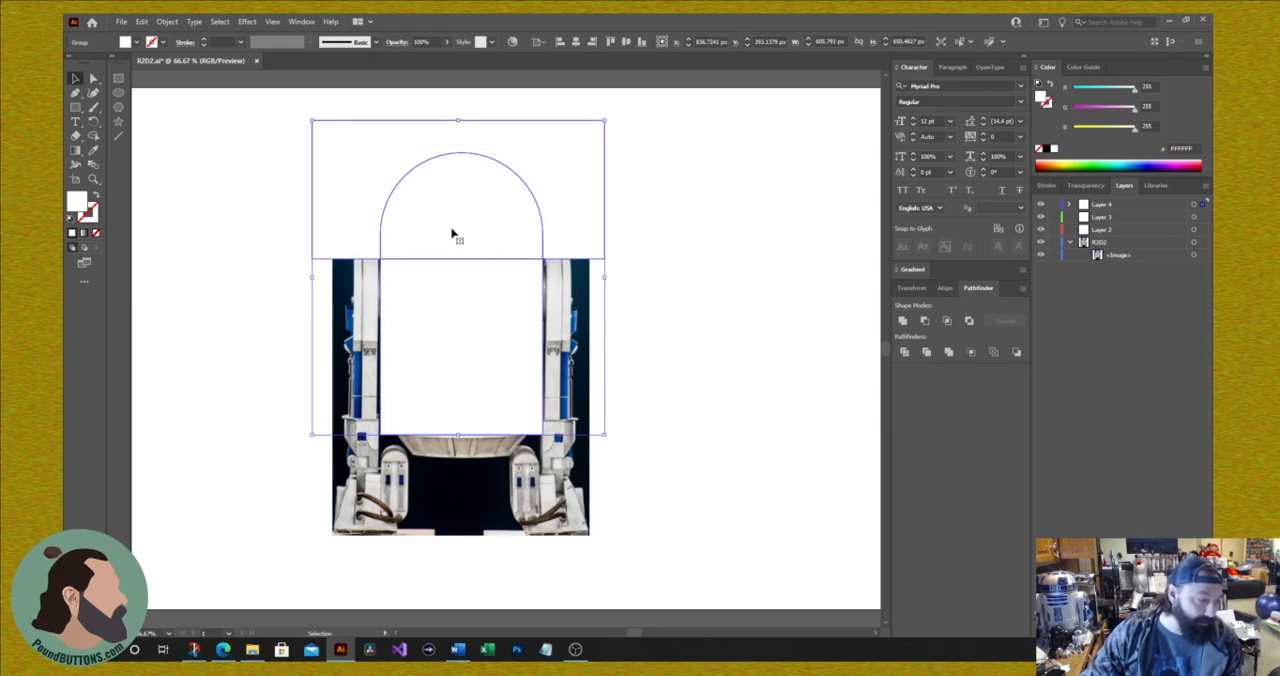
# Step: Ungroup the divided shapes and delete the piece of the wide rectangle surrounding the dome
pyautogui.moveTo(445, 201); pyautogui.dragTo(444, 238)
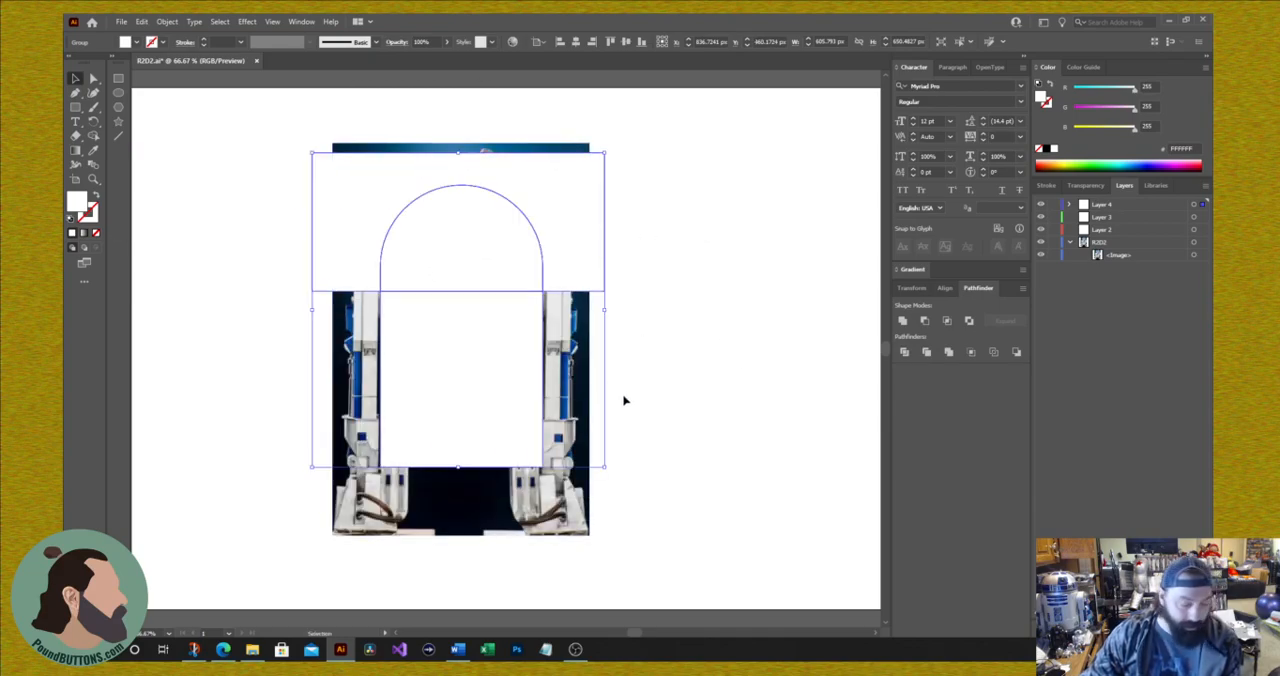
pyautogui.hotkey('ctrl', 'z')
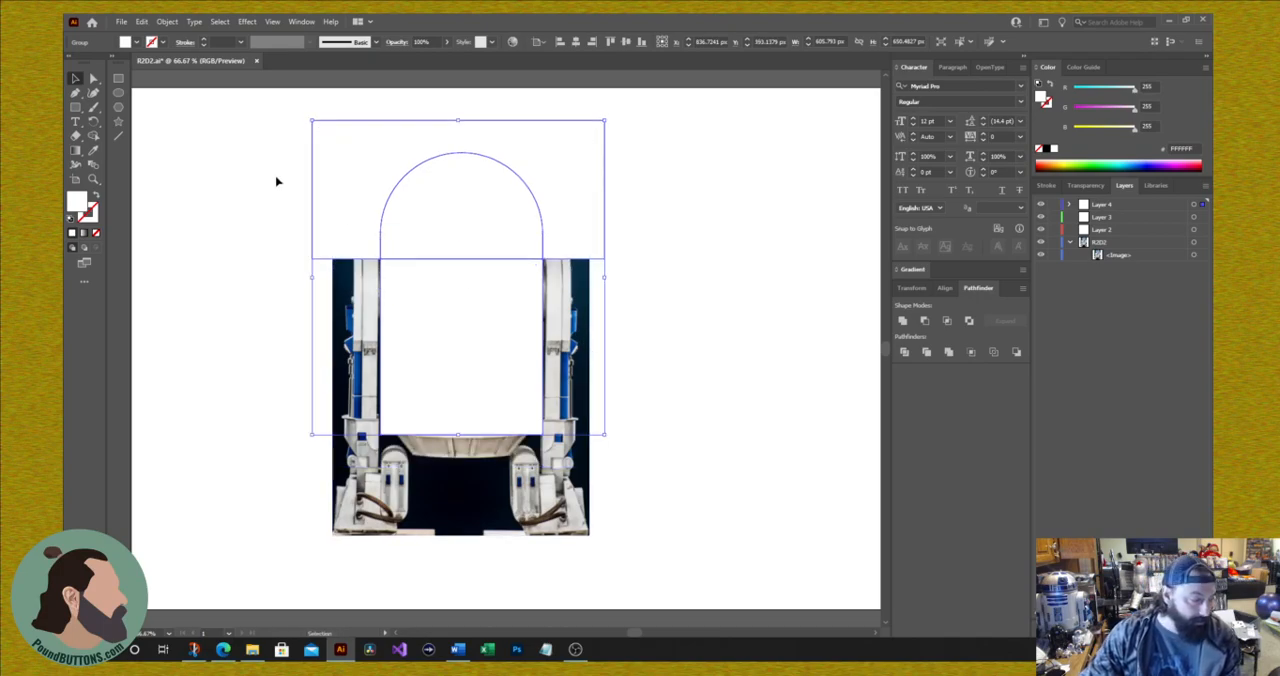
pyautogui.rightClick(358, 200)
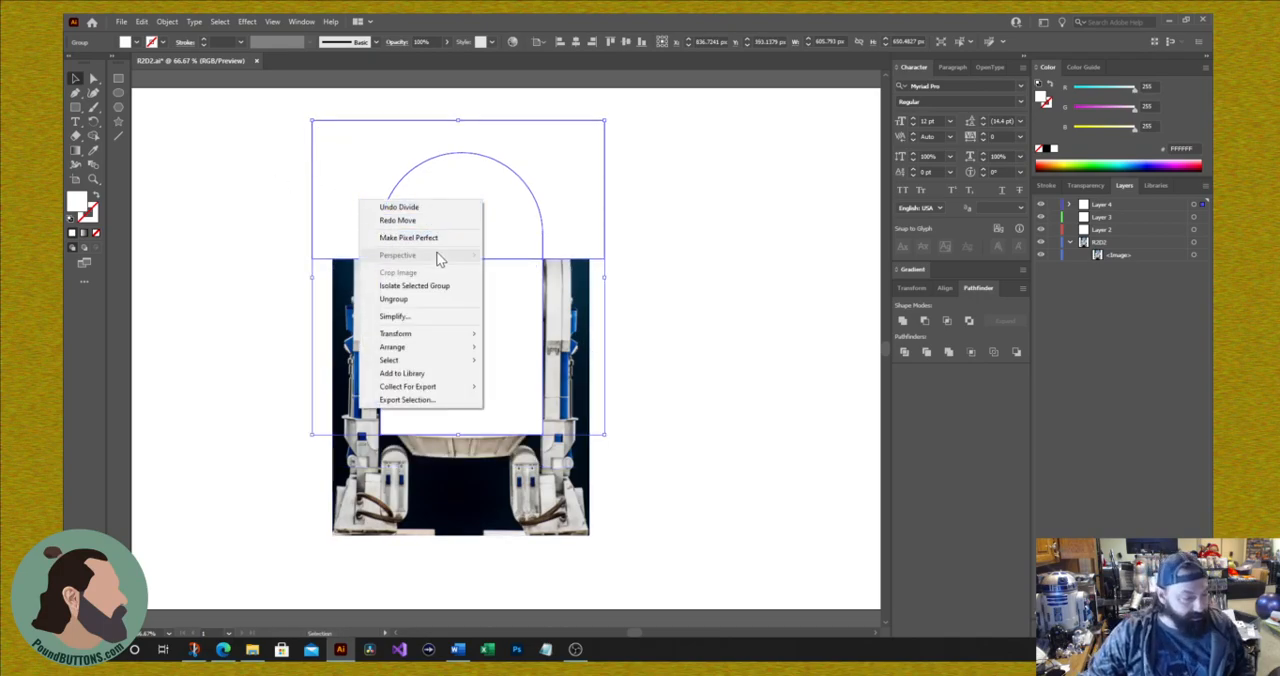
pyautogui.click(418, 300)
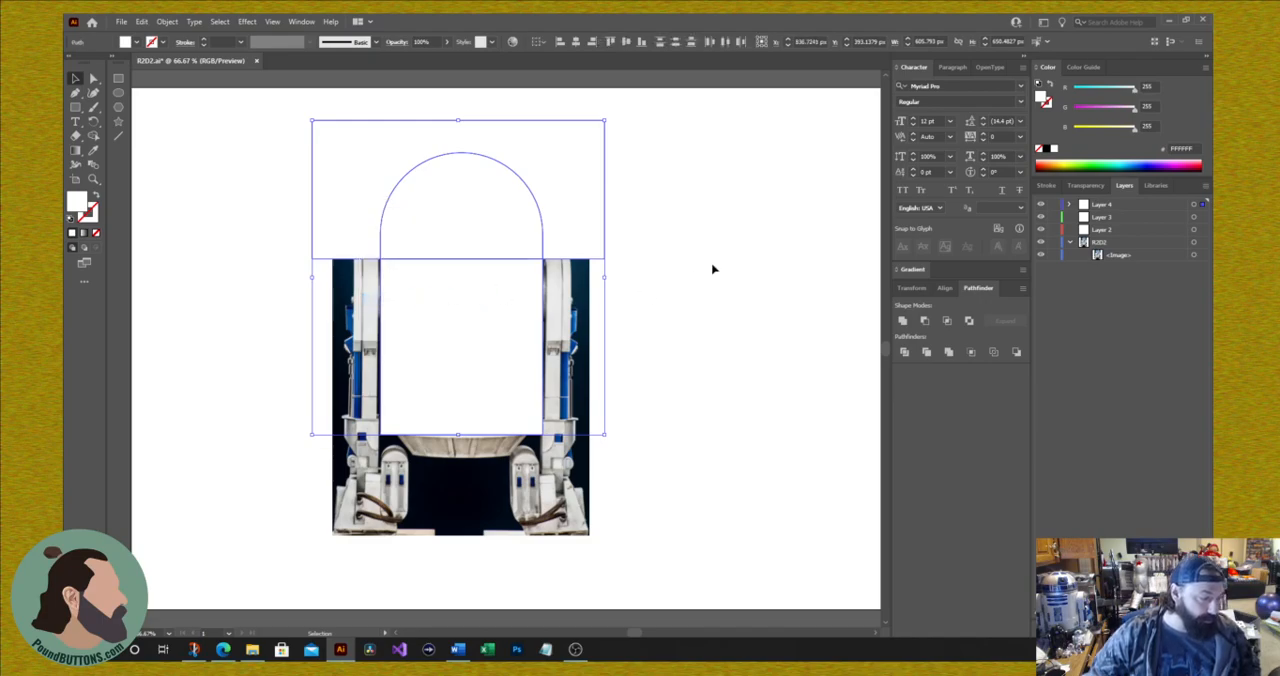
pyautogui.click(715, 256)
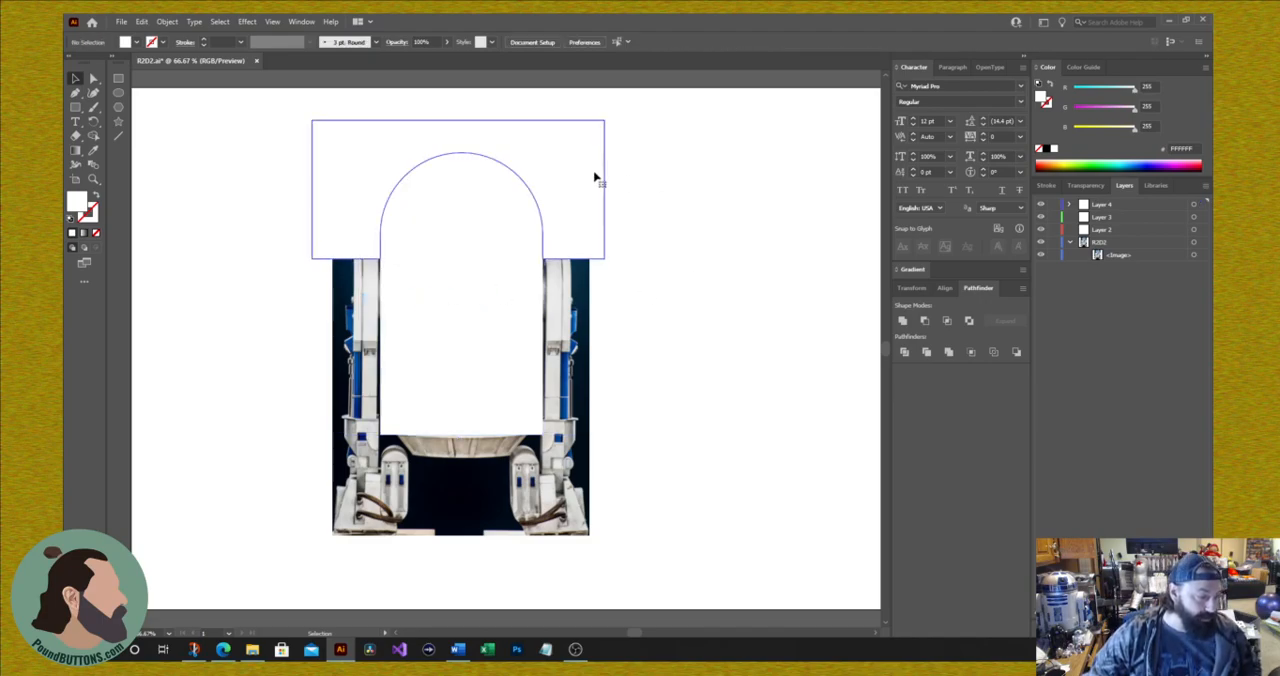
pyautogui.click(594, 178)
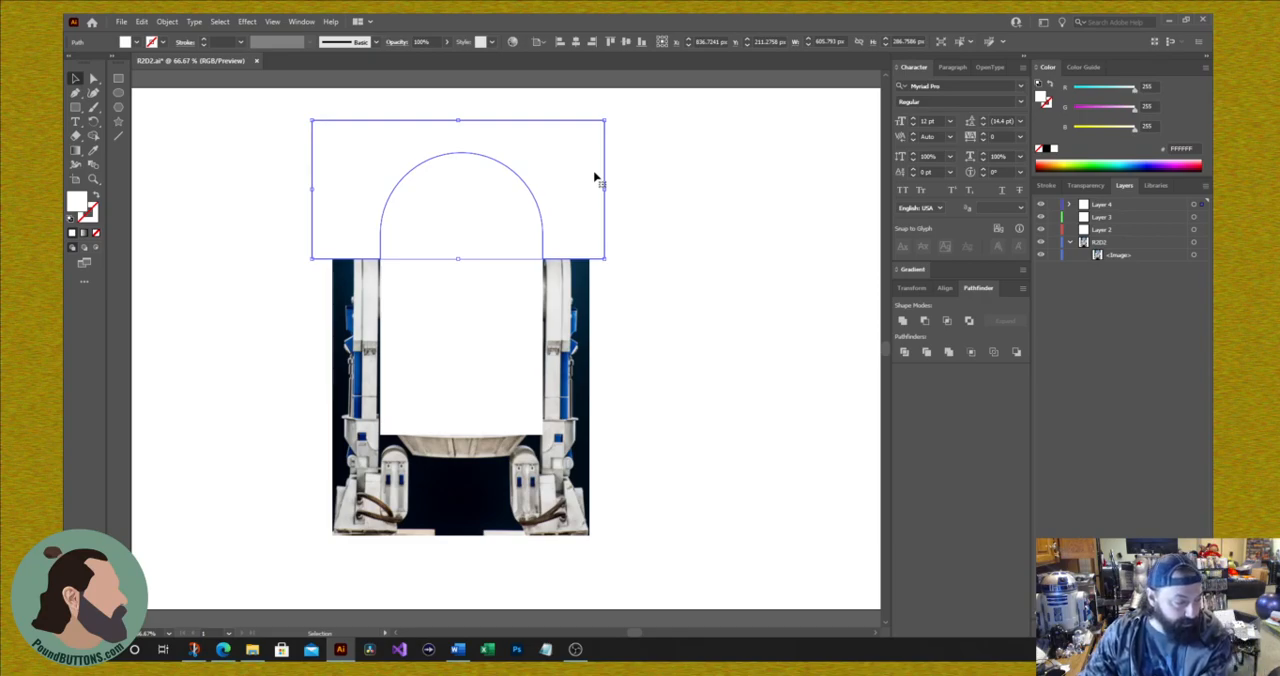
pyautogui.press('Delete')
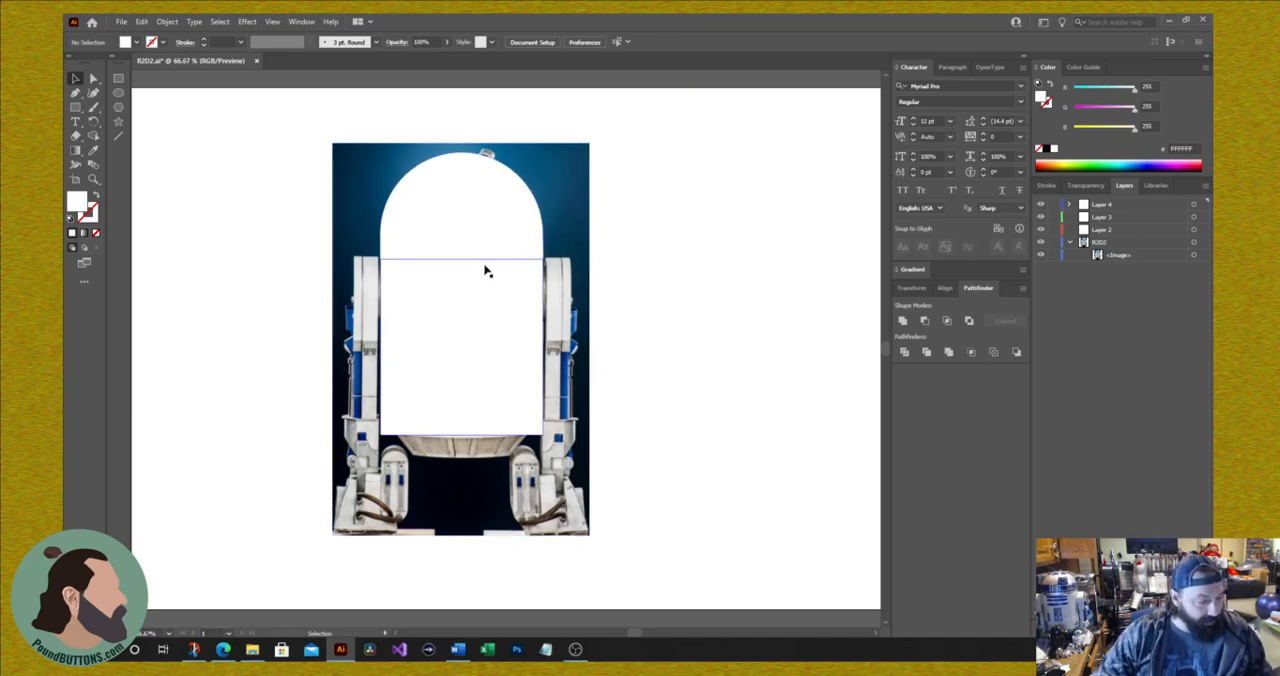
# Step: Fill the separated dome piece with a light grey shade from the Color Guide, keeping it in its original position
pyautogui.moveTo(471, 225); pyautogui.dragTo(505, 212)
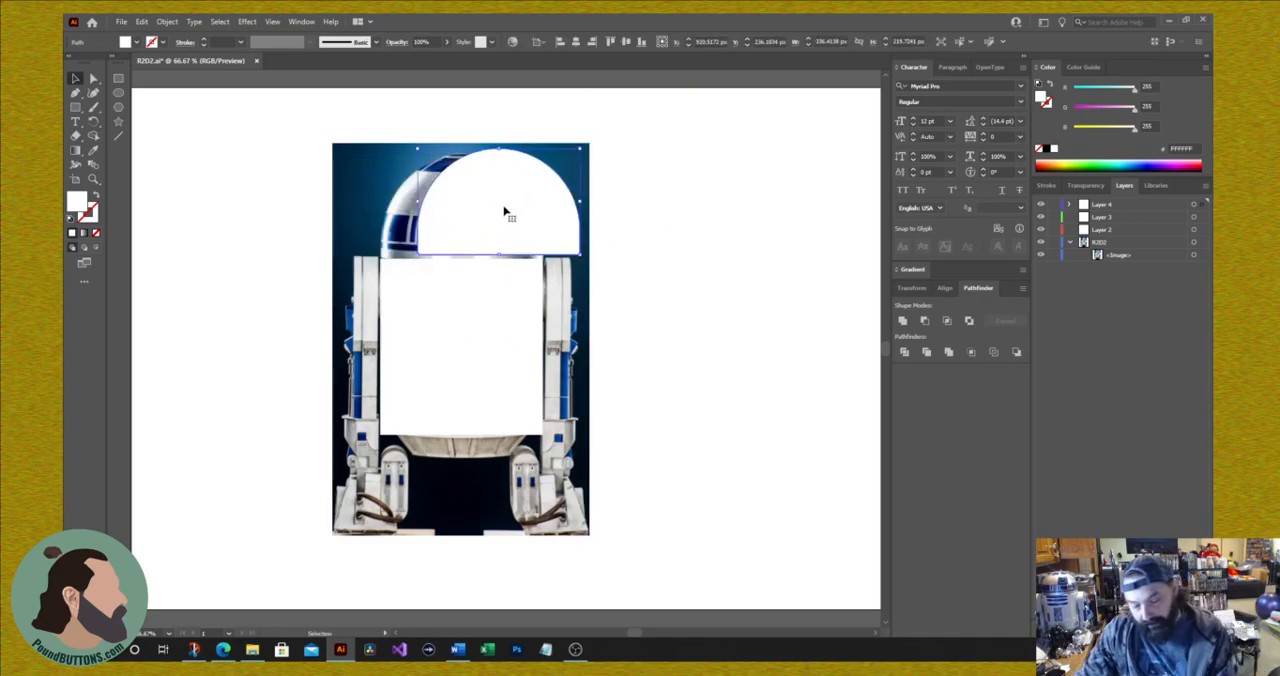
pyautogui.hotkey('ctrl', 'z')
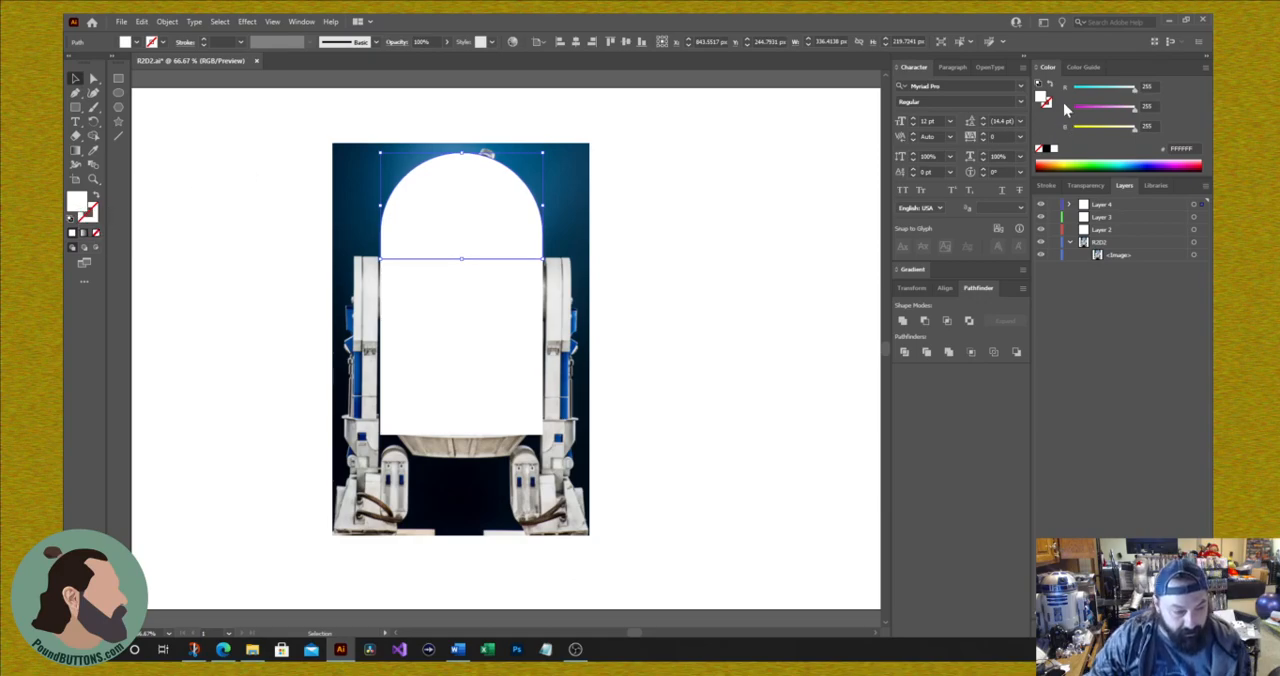
pyautogui.click(1083, 67)
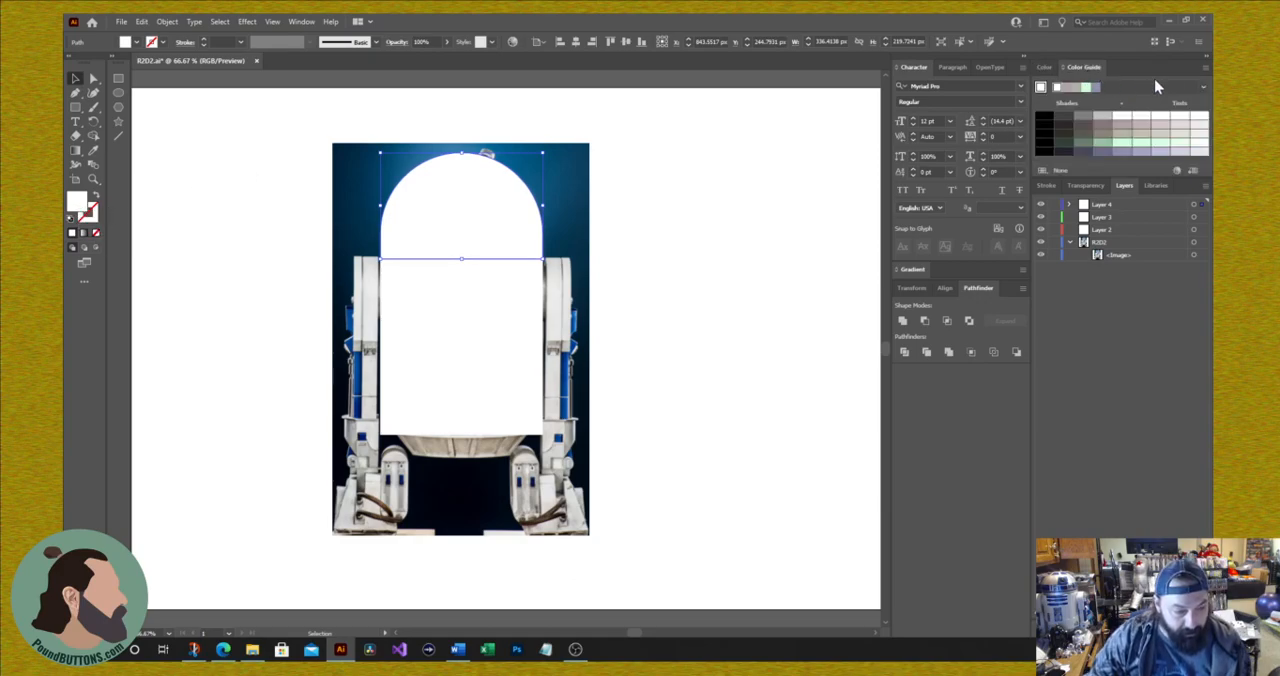
pyautogui.click(1103, 117)
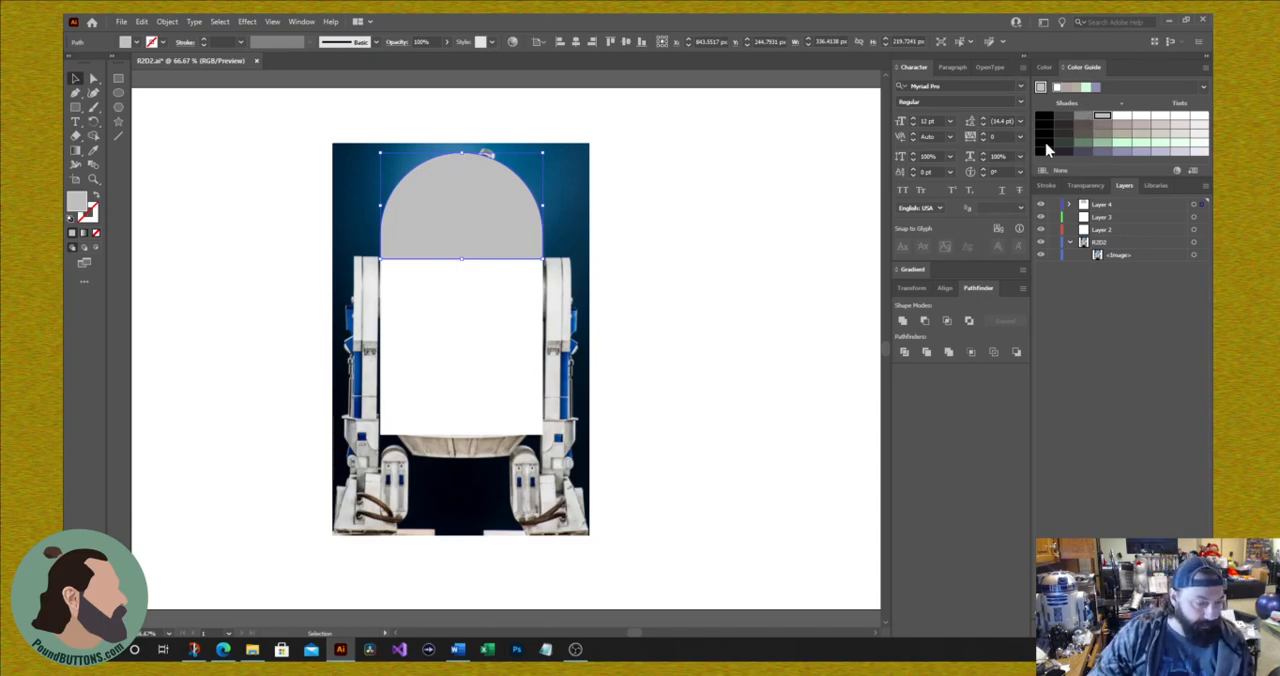
# Step: Create a 2 × 2 px rectangle near the lower-left corner of the white body
pyautogui.click(80, 112)
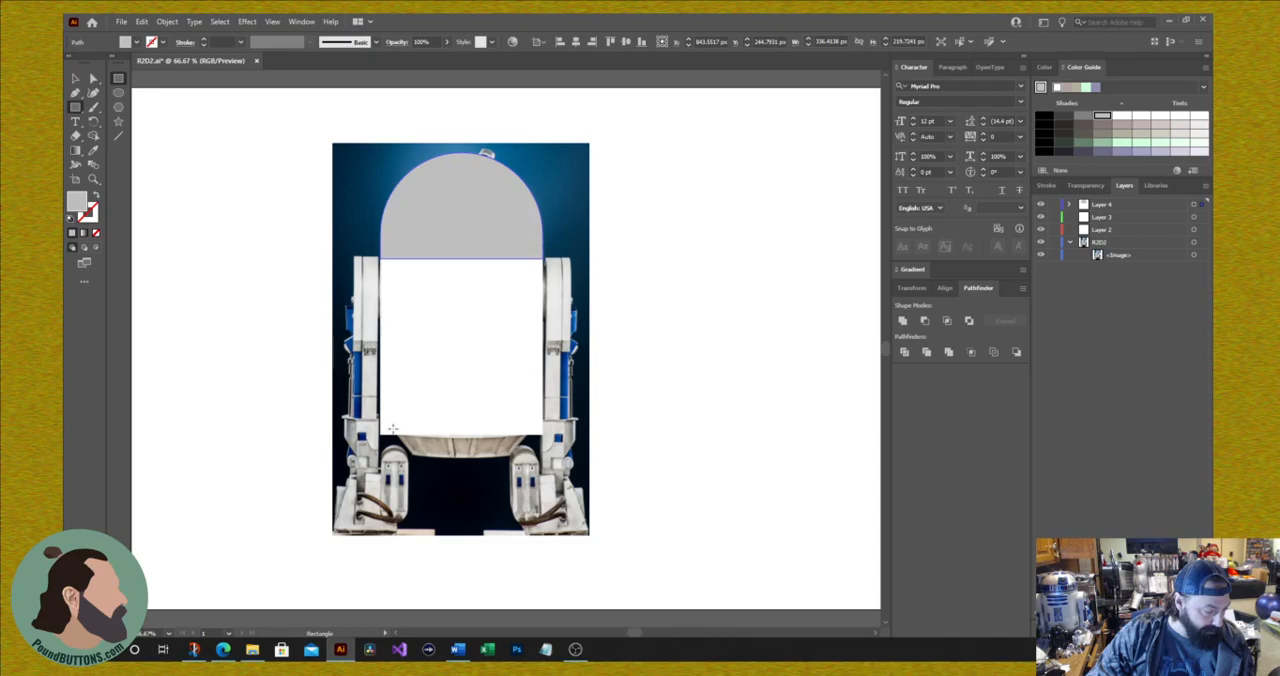
pyautogui.click(392, 428)
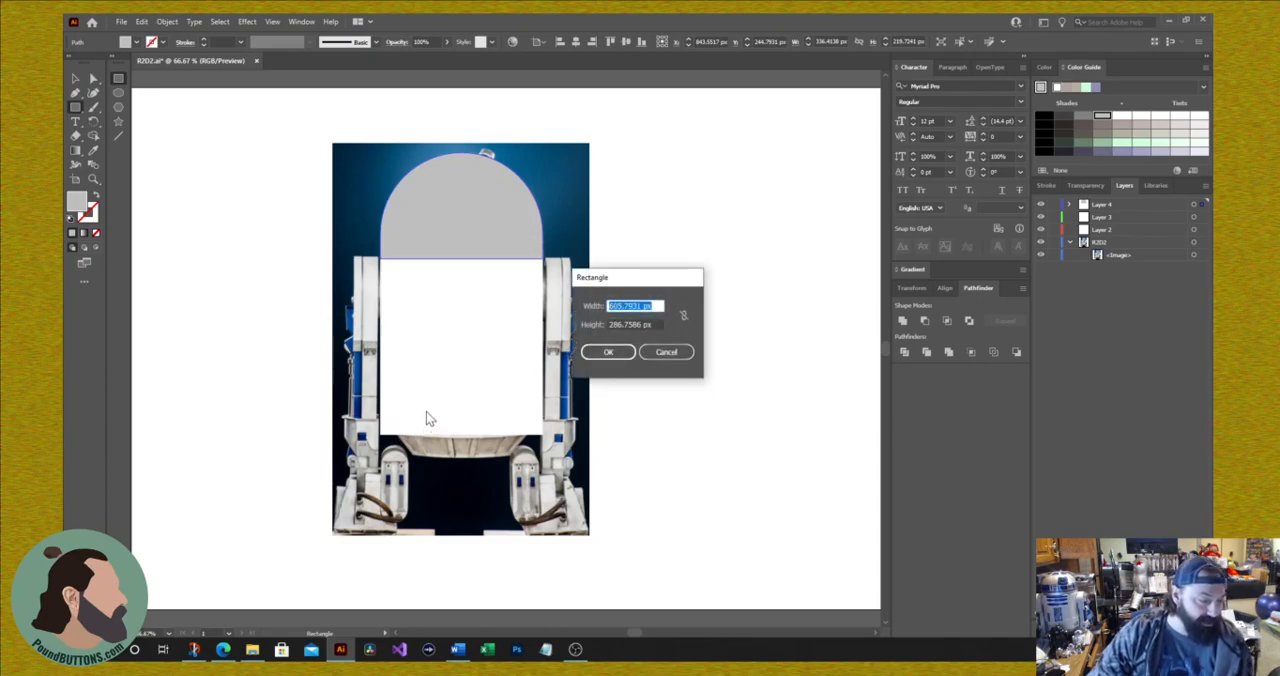
pyautogui.write('3')
pyautogui.press('Tab')
pyautogui.write('2')
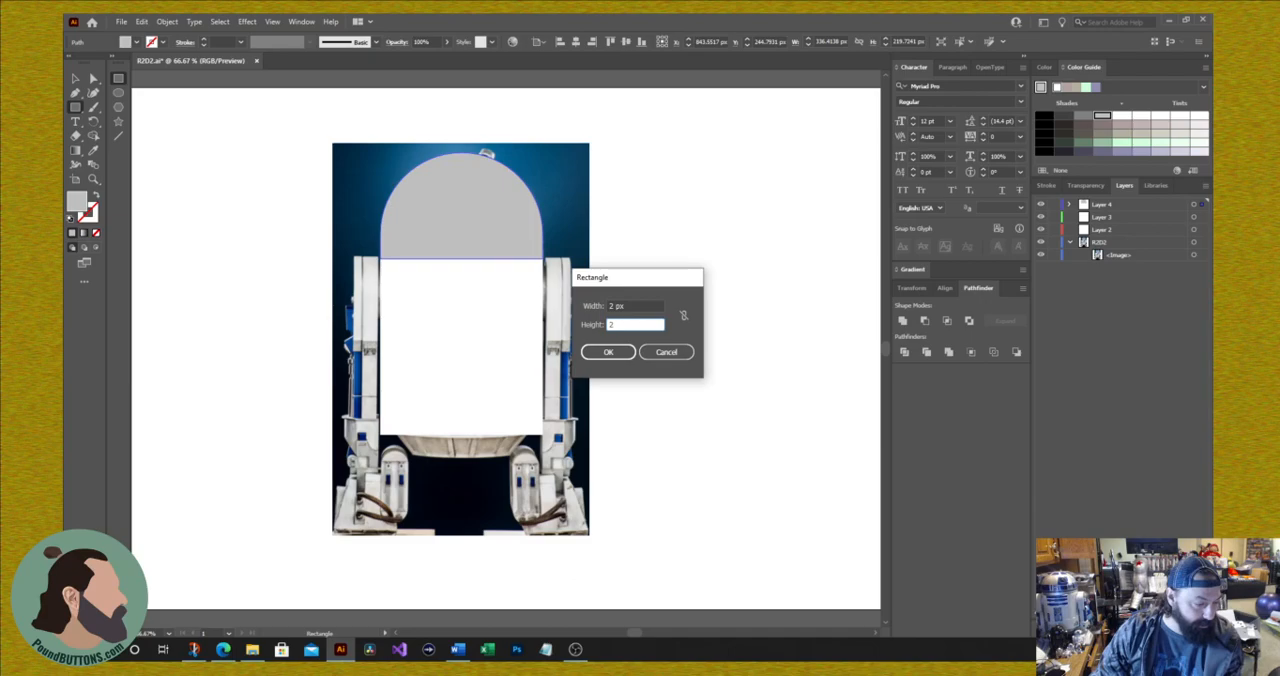
pyautogui.press('Return')
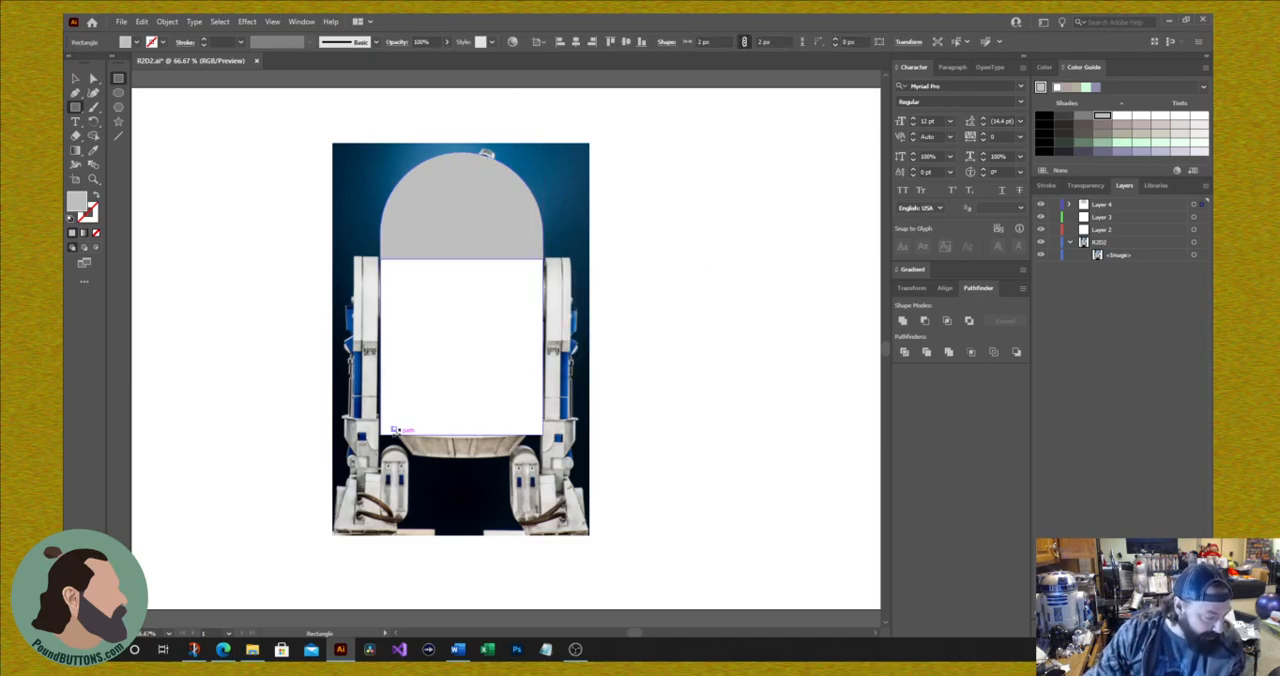
# Step: Undo the tiny rectangle and draw a square about 107 px wide on the lower-left part of the white body
pyautogui.hotkey('ctrl', 'z')
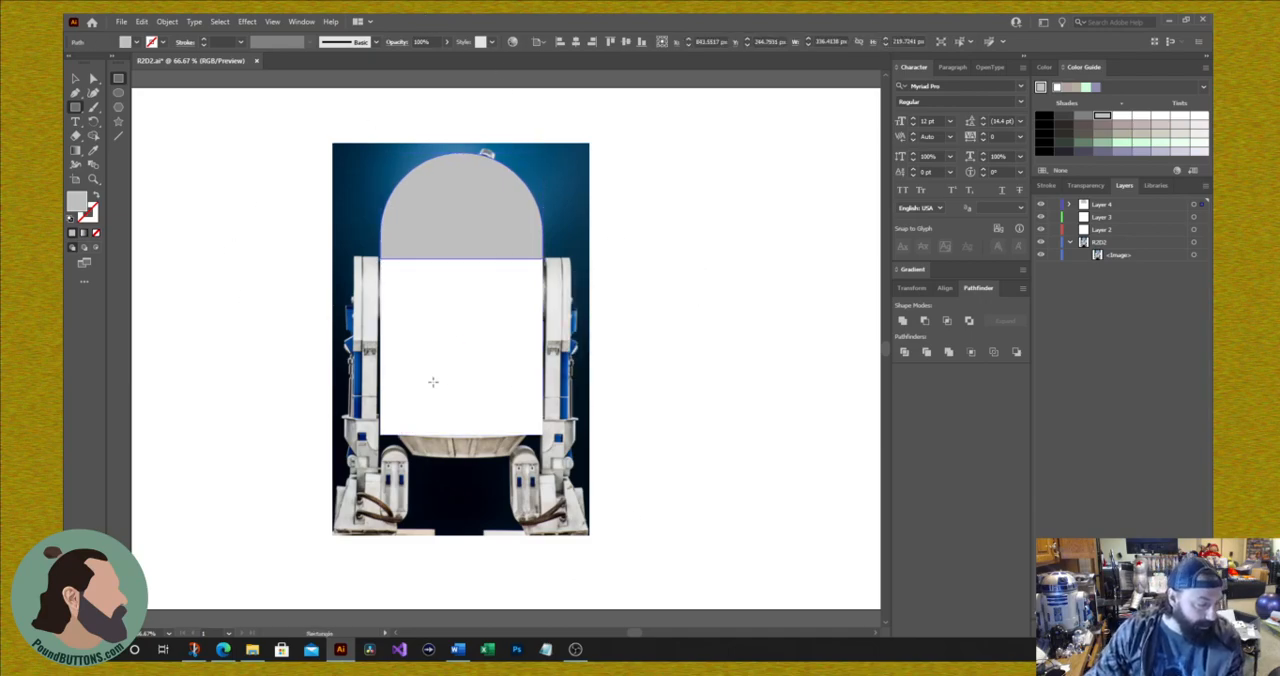
pyautogui.moveTo(399, 331); pyautogui.dragTo(451, 358)
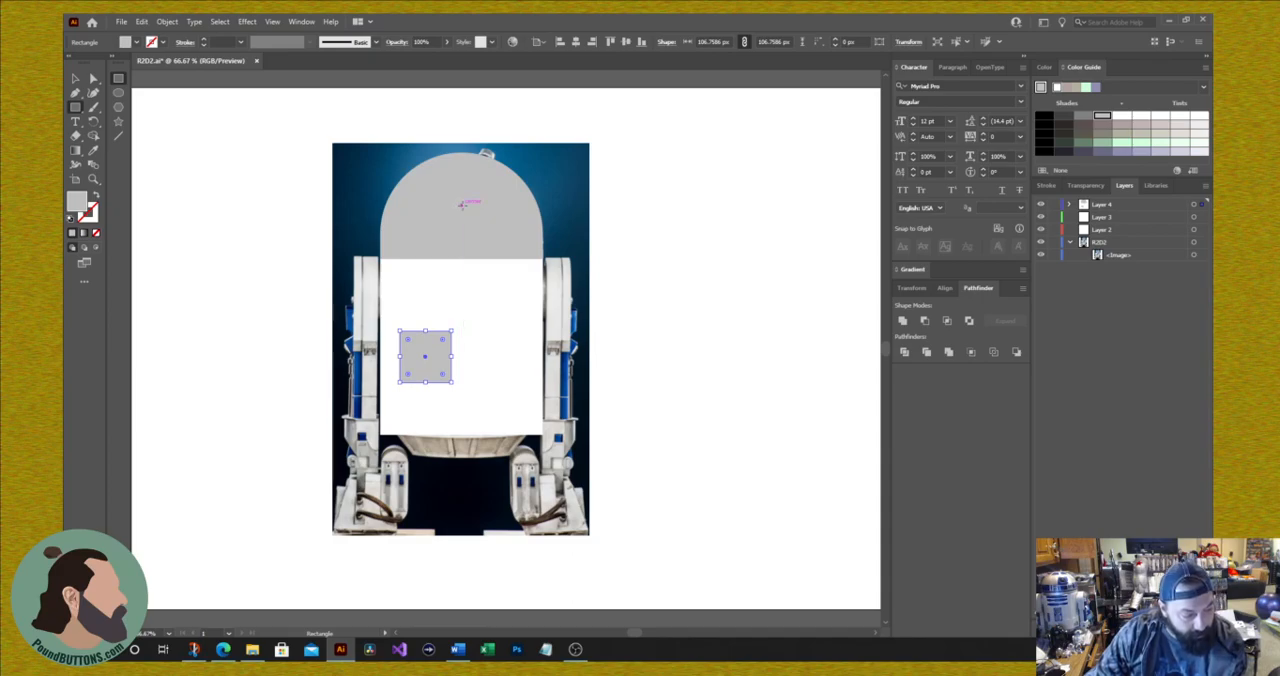
# Step: Create a circle about 53 px wide on the grey dome by fully rounding a square's corners and scaling it down
pyautogui.moveTo(461, 204)
pyautogui.mouseDown()
pyautogui.moveTo(484, 240)
pyautogui.moveTo(462, 205)
pyautogui.moveTo(490, 220)
pyautogui.moveTo(477, 228)
pyautogui.moveTo(515, 215)
pyautogui.moveTo(502, 240)
pyautogui.moveTo(480, 225)
pyautogui.moveTo(492, 240)
pyautogui.moveTo(479, 231)
pyautogui.moveTo(476, 244)
pyautogui.mouseUp()
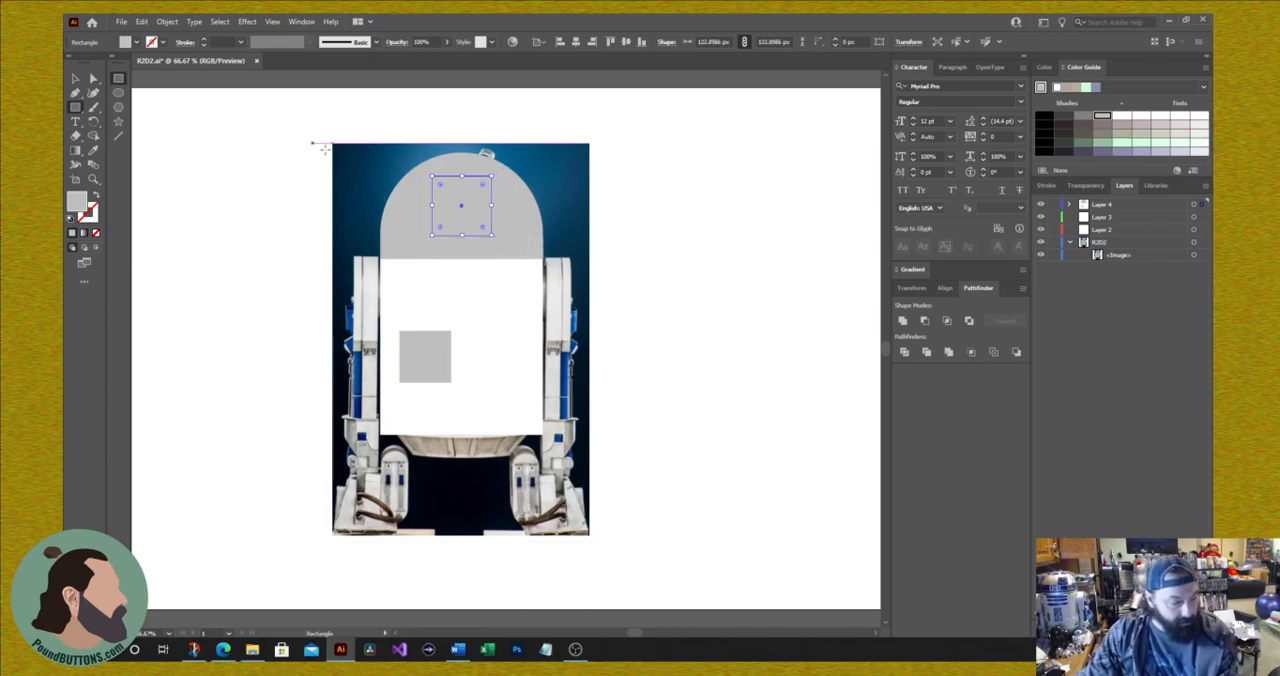
pyautogui.moveTo(441, 187); pyautogui.dragTo(471, 216)
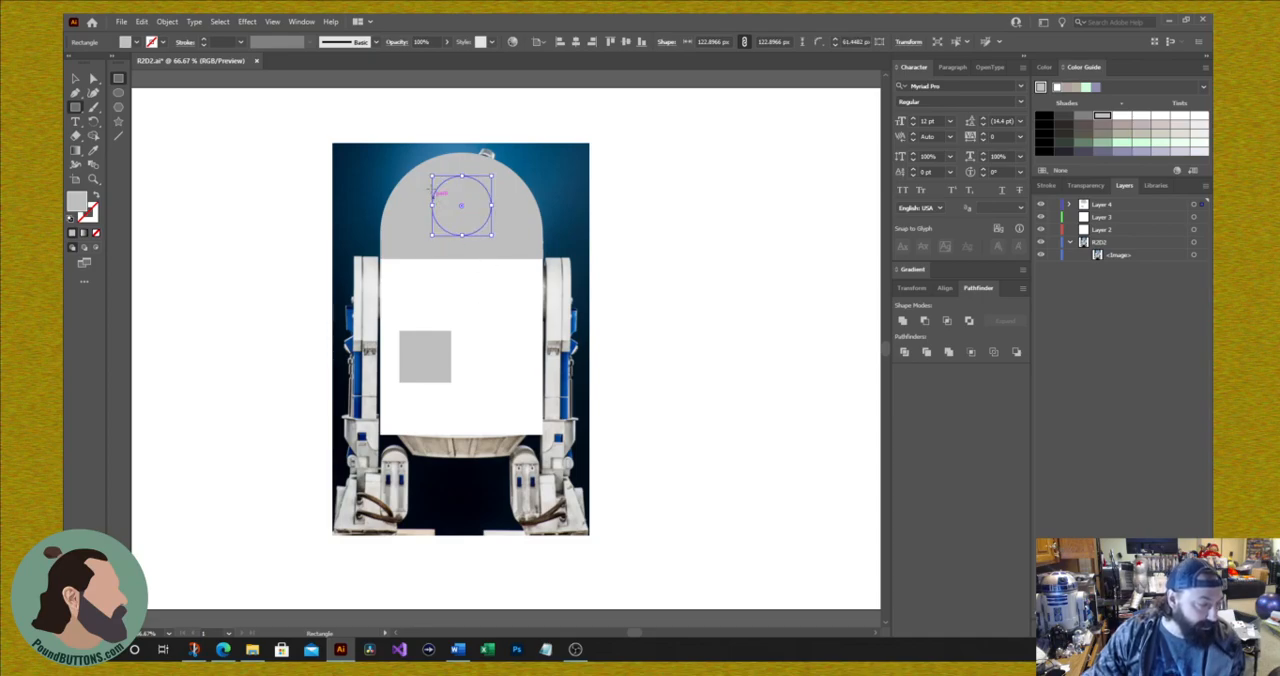
pyautogui.moveTo(432, 177); pyautogui.dragTo(464, 208)
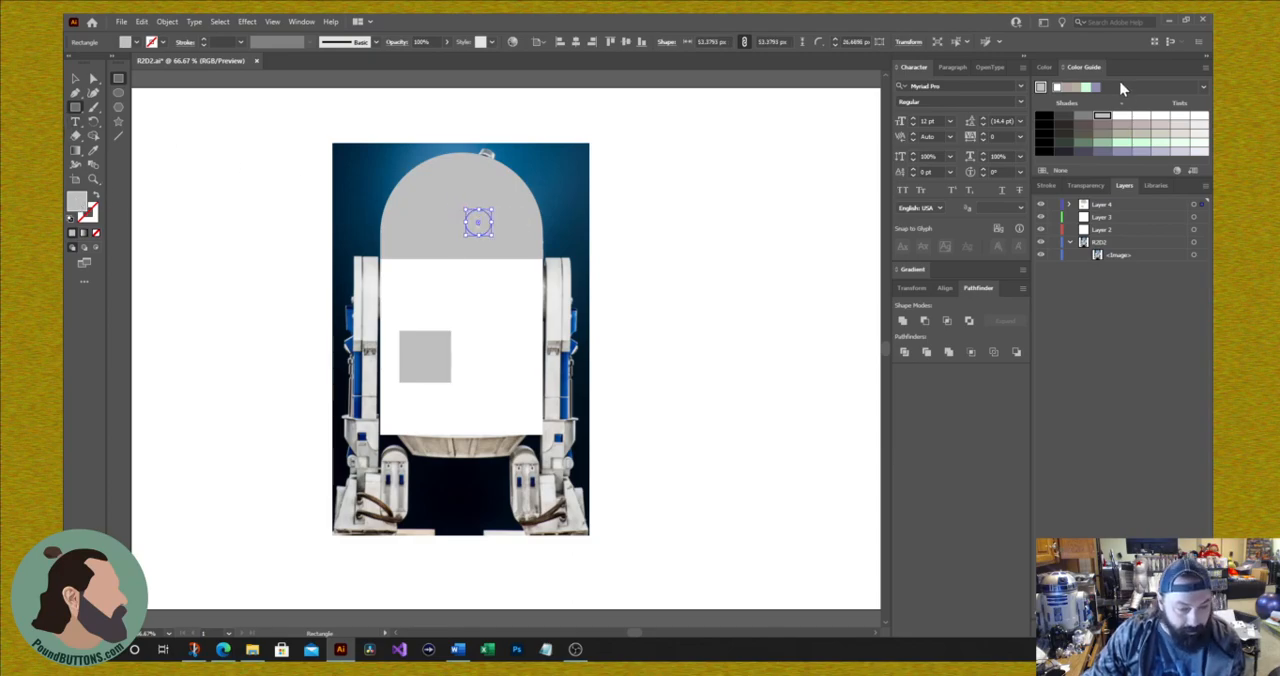
# Step: Fill the small circle on the dome with red and give it a teal stroke
pyautogui.click(1045, 67)
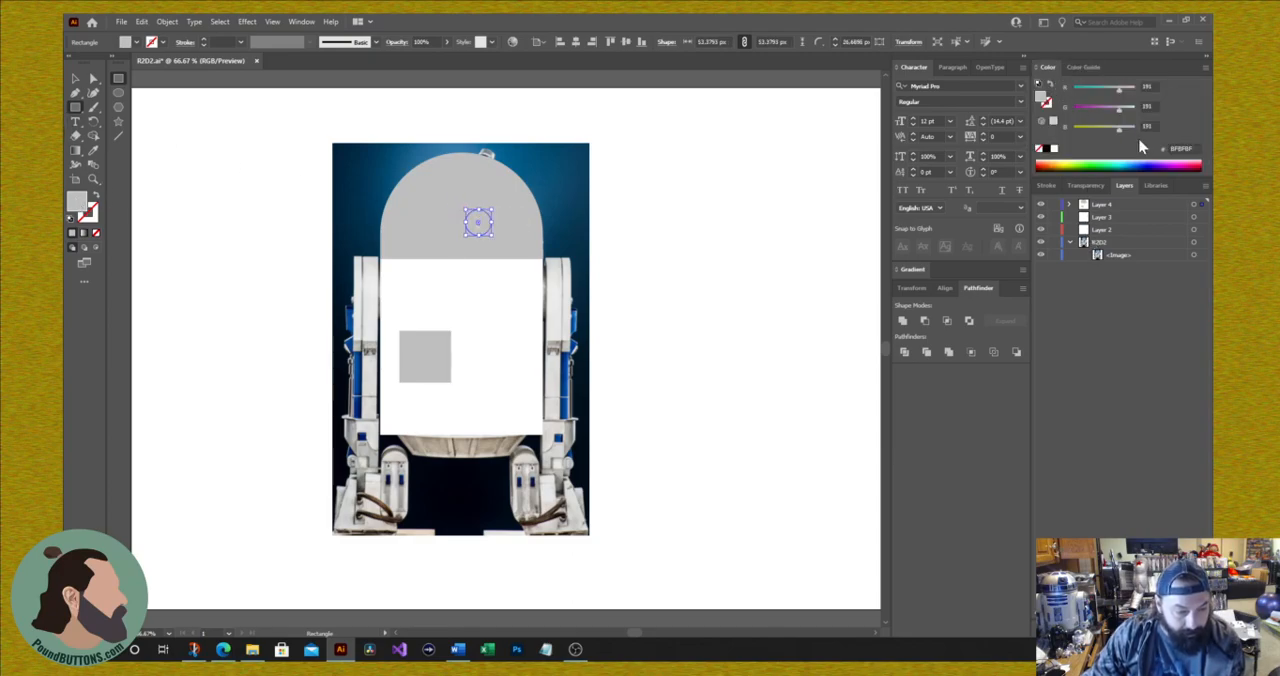
pyautogui.click(1040, 167)
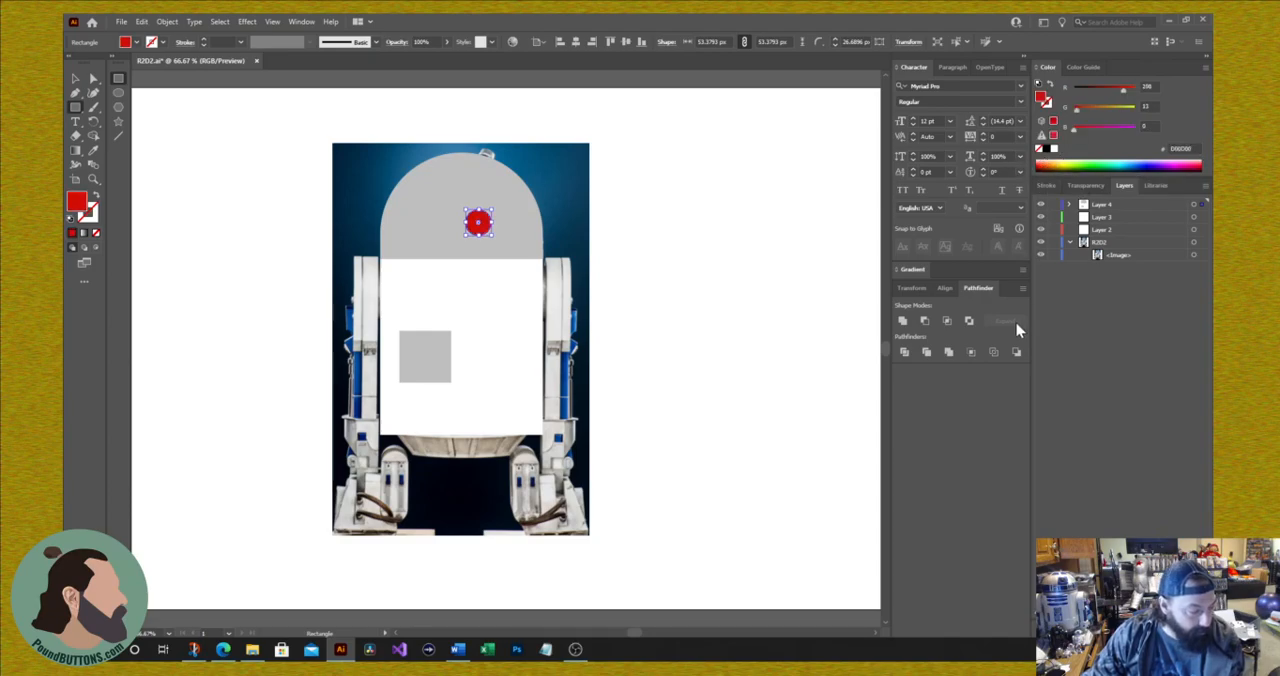
pyautogui.click(89, 218)
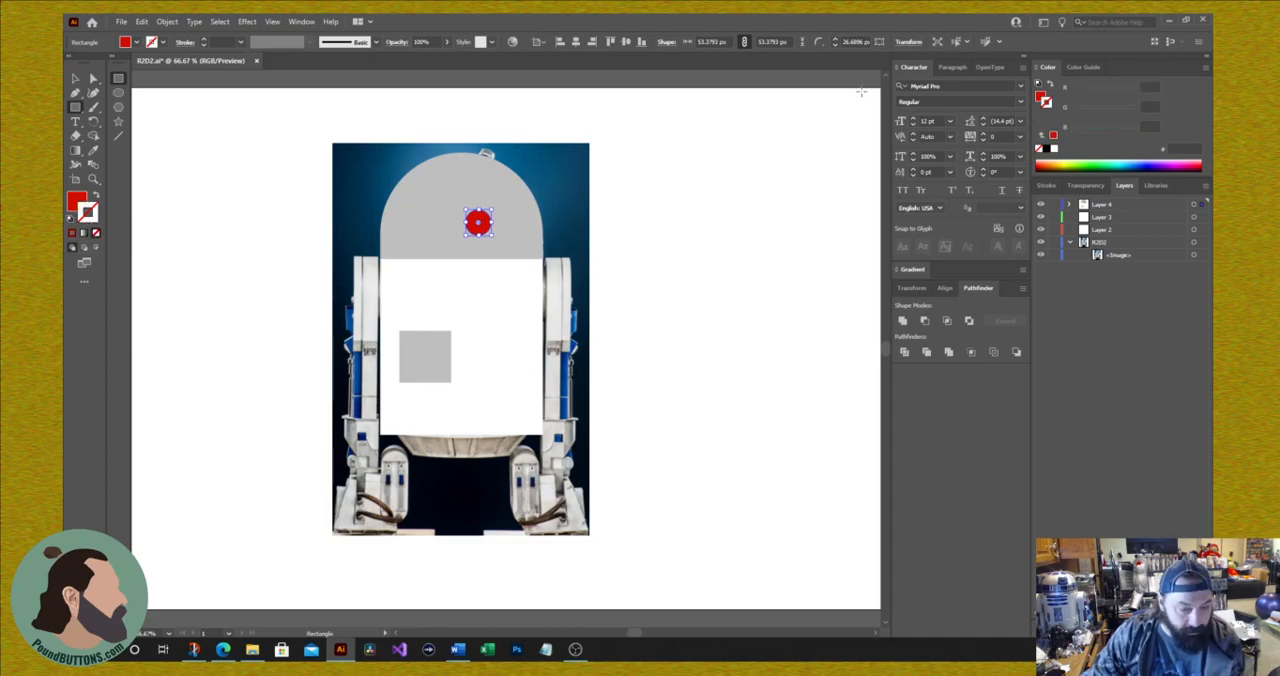
pyautogui.click(1085, 68)
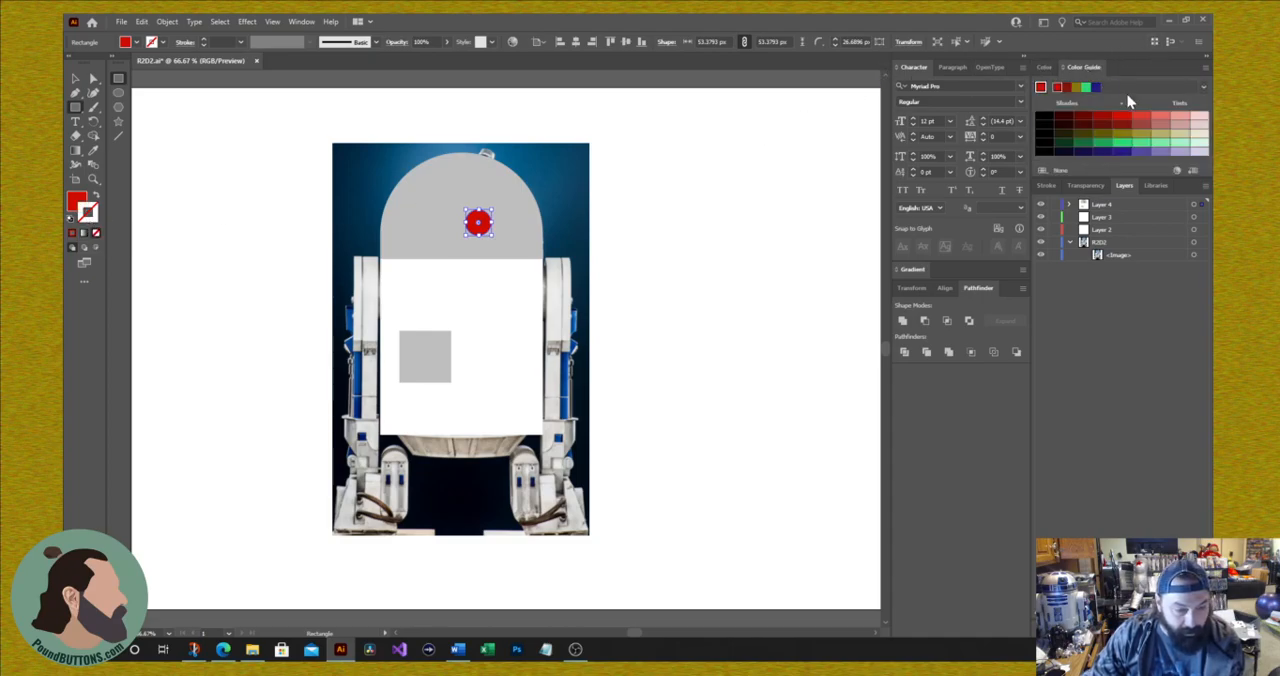
pyautogui.click(1047, 67)
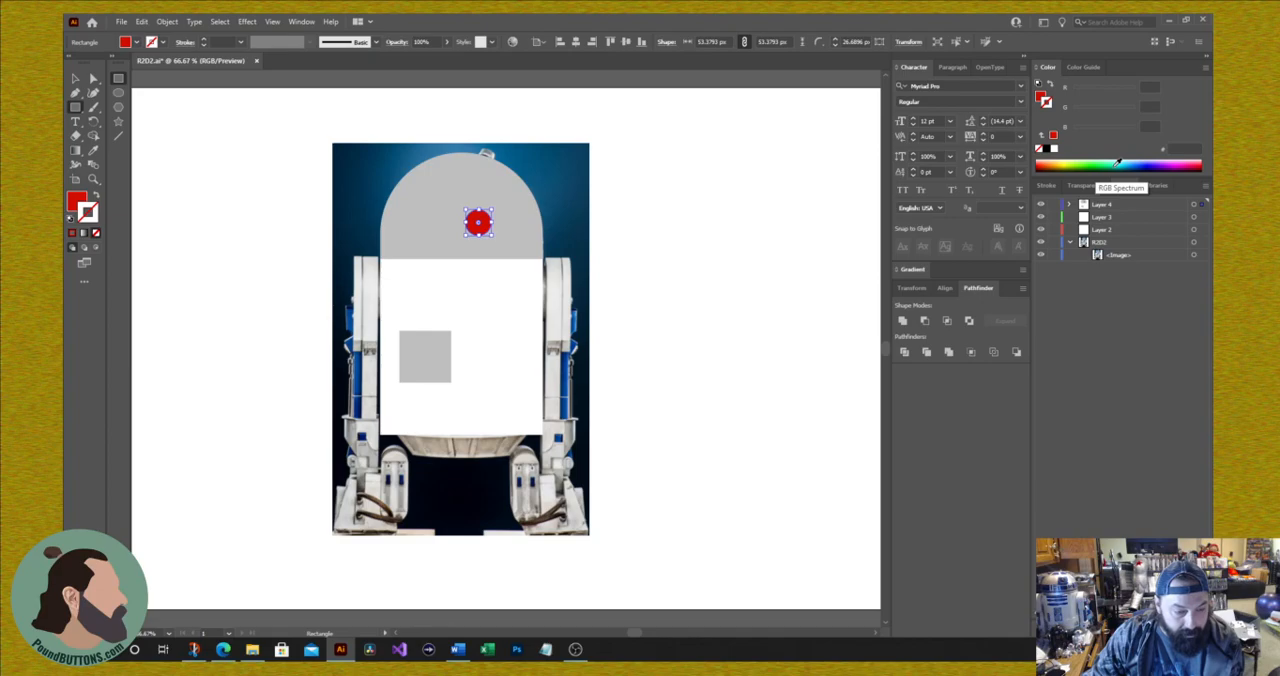
pyautogui.click(1117, 163)
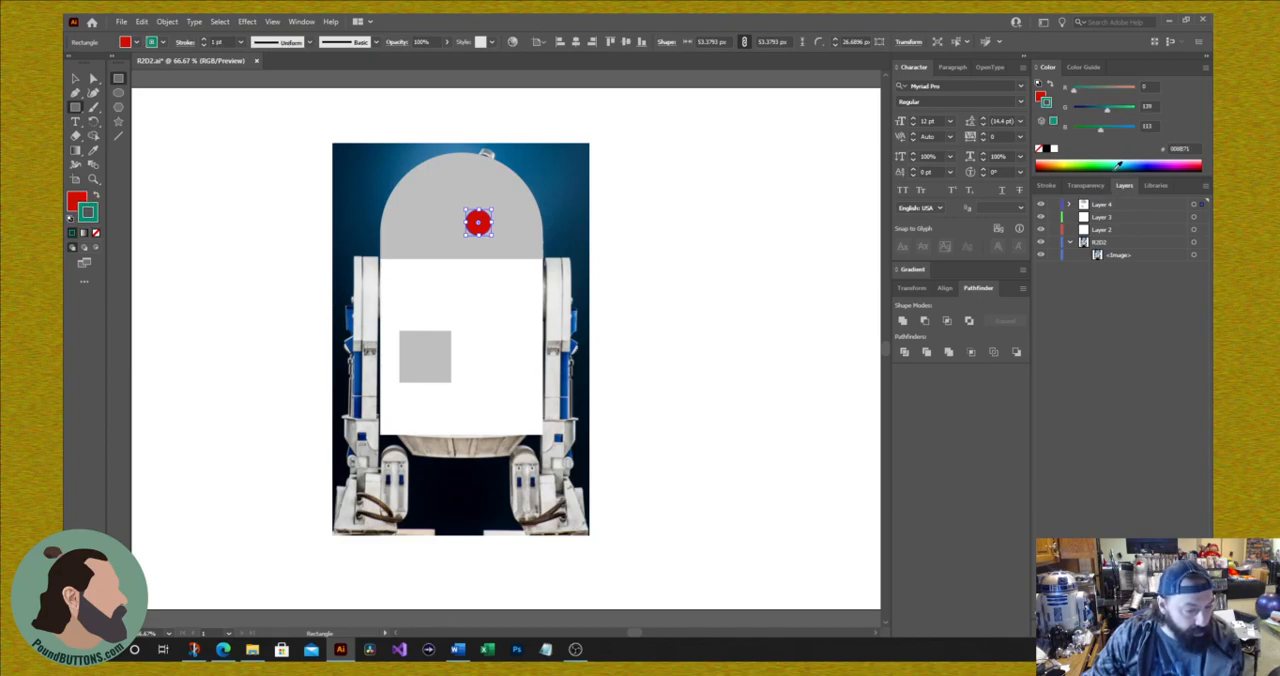
# Step: Set the circle's stroke to 6 pt aligned to the inside and recolour it dark blue
pyautogui.click(1052, 187)
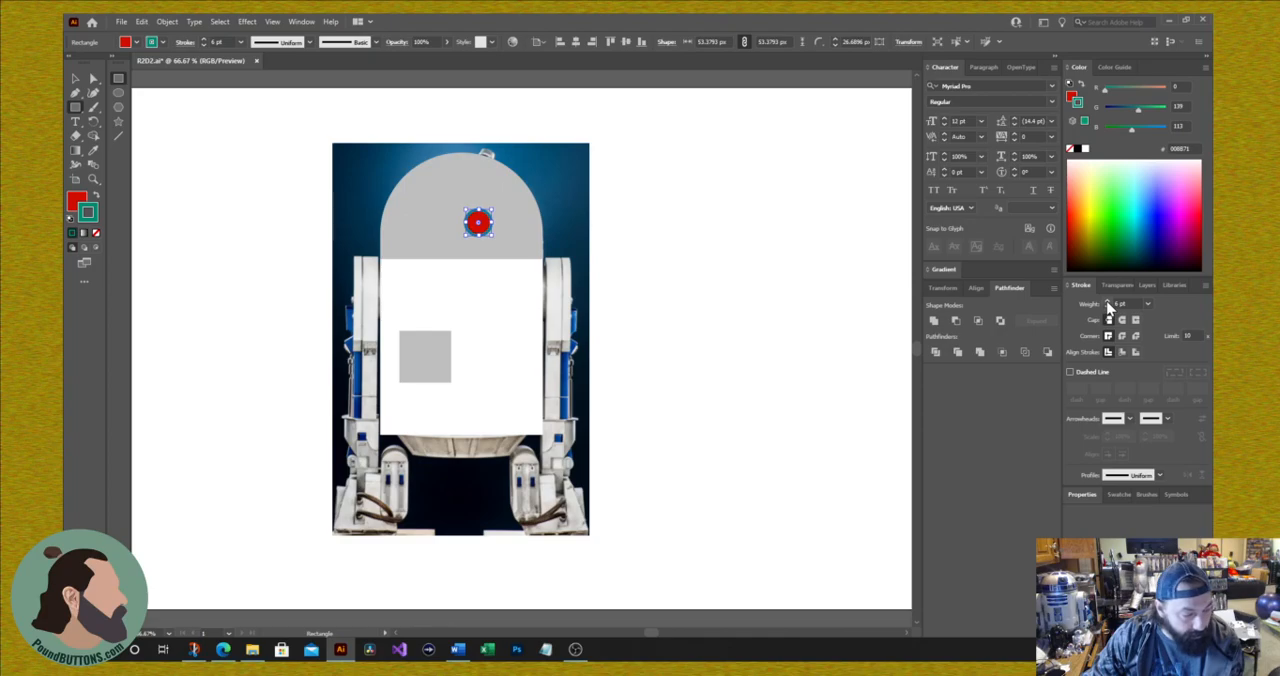
pyautogui.click(1122, 352)
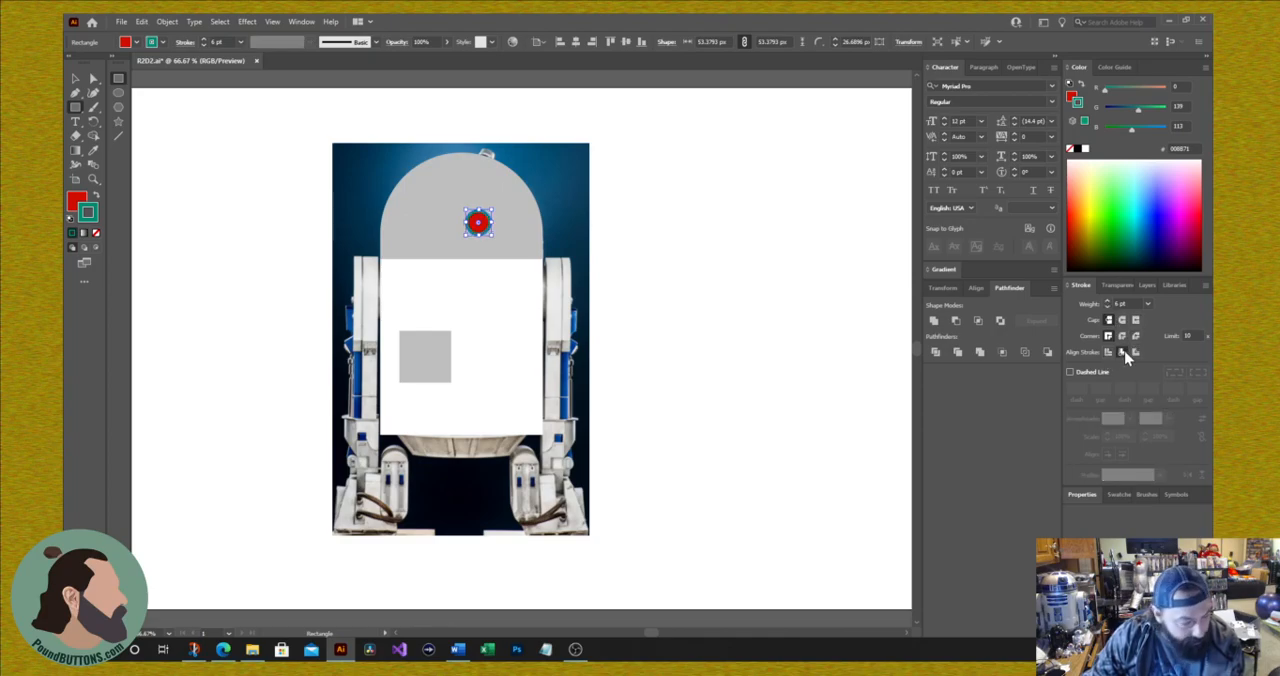
pyautogui.click(1107, 110)
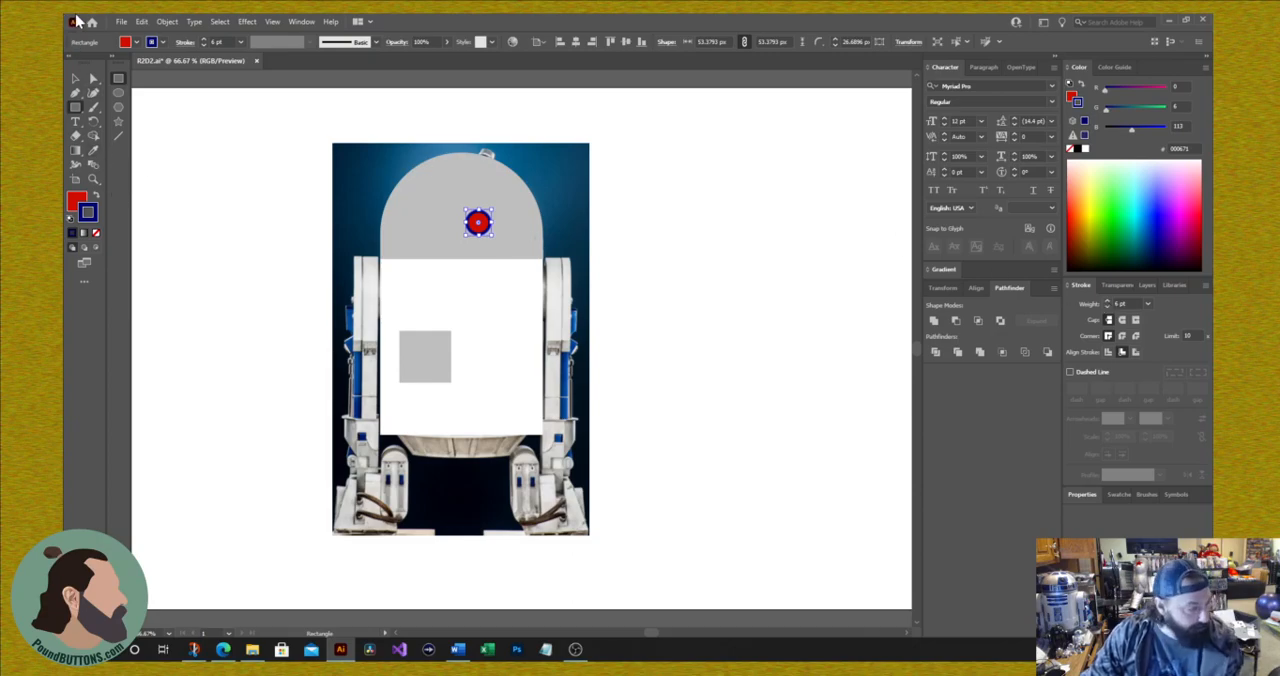
# Step: Move the red circle and the grey square off the droid onto the blank artboard area beside the photo
pyautogui.click(75, 78)
pyautogui.click(290, 228)
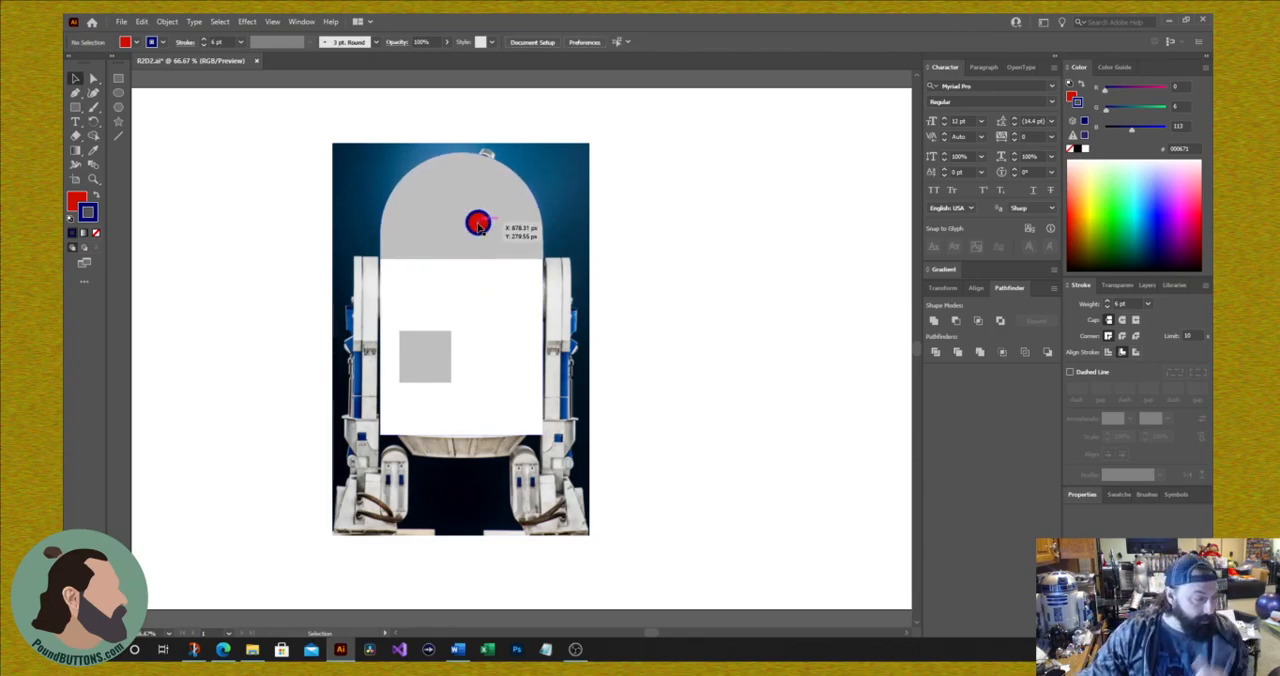
pyautogui.moveTo(478, 223); pyautogui.dragTo(815, 151)
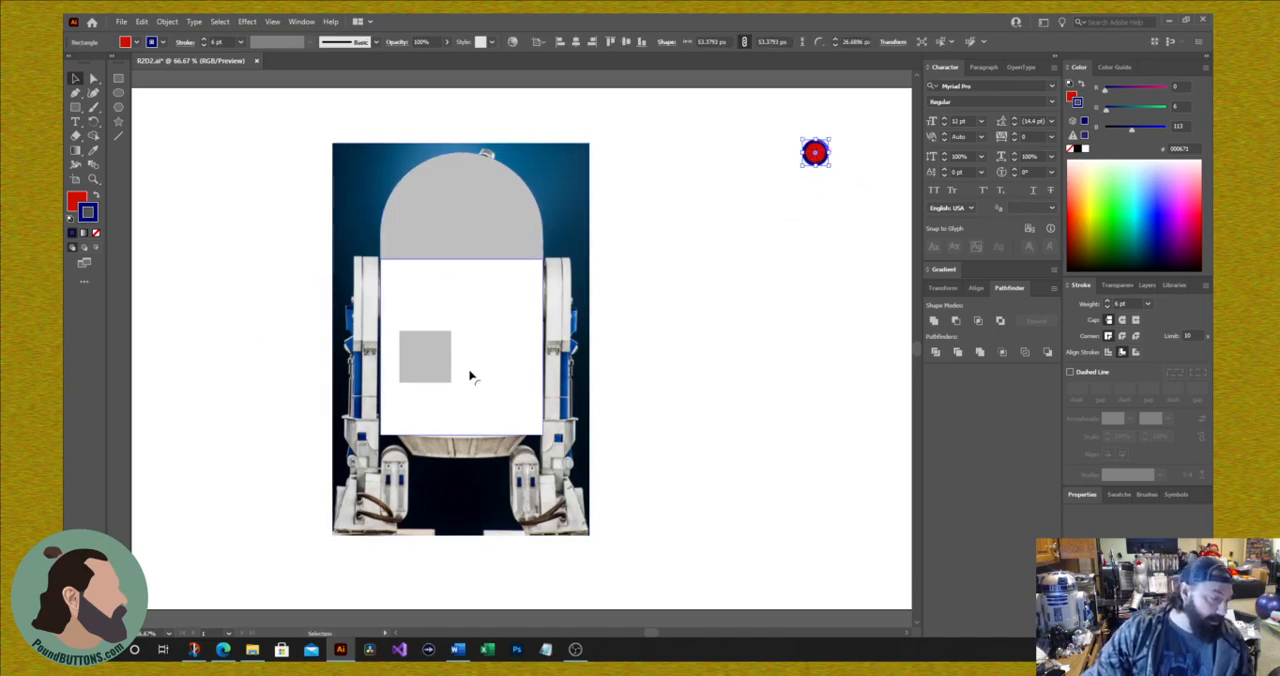
pyautogui.moveTo(433, 362); pyautogui.dragTo(813, 222)
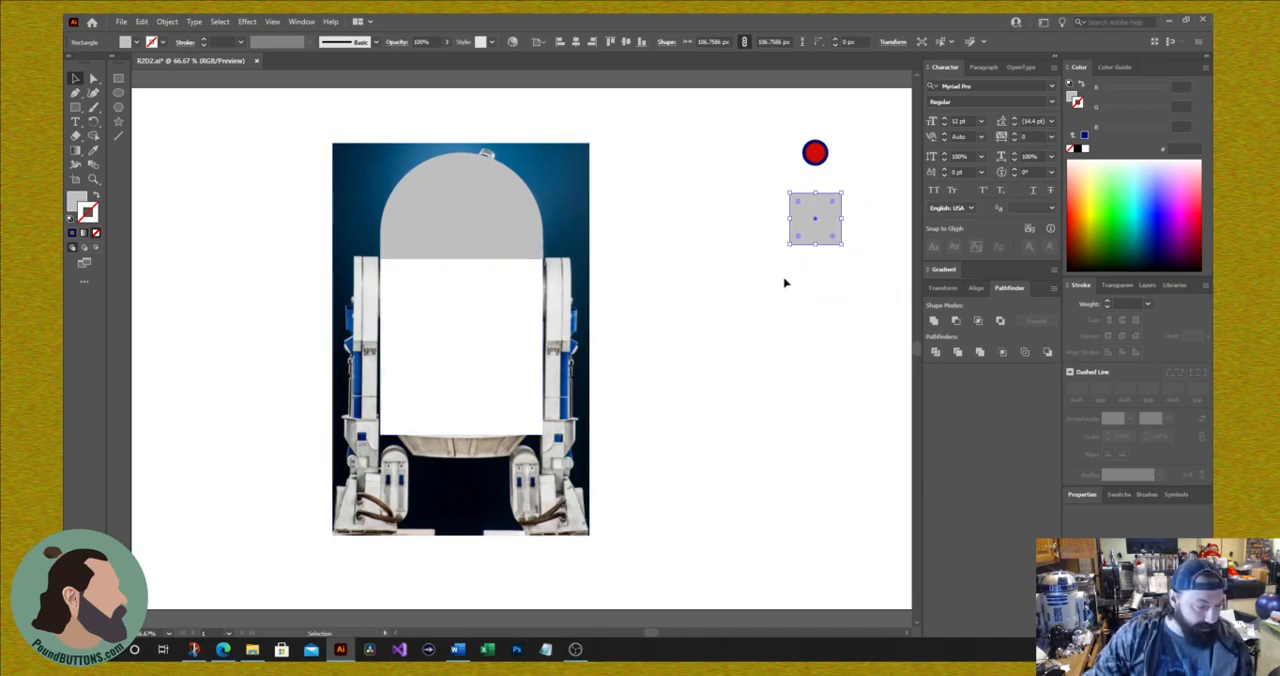
# Step: Resize the grey square beside the photo into a wide rectangle of about 292 × 113 px
pyautogui.moveTo(790, 218); pyautogui.dragTo(707, 220)
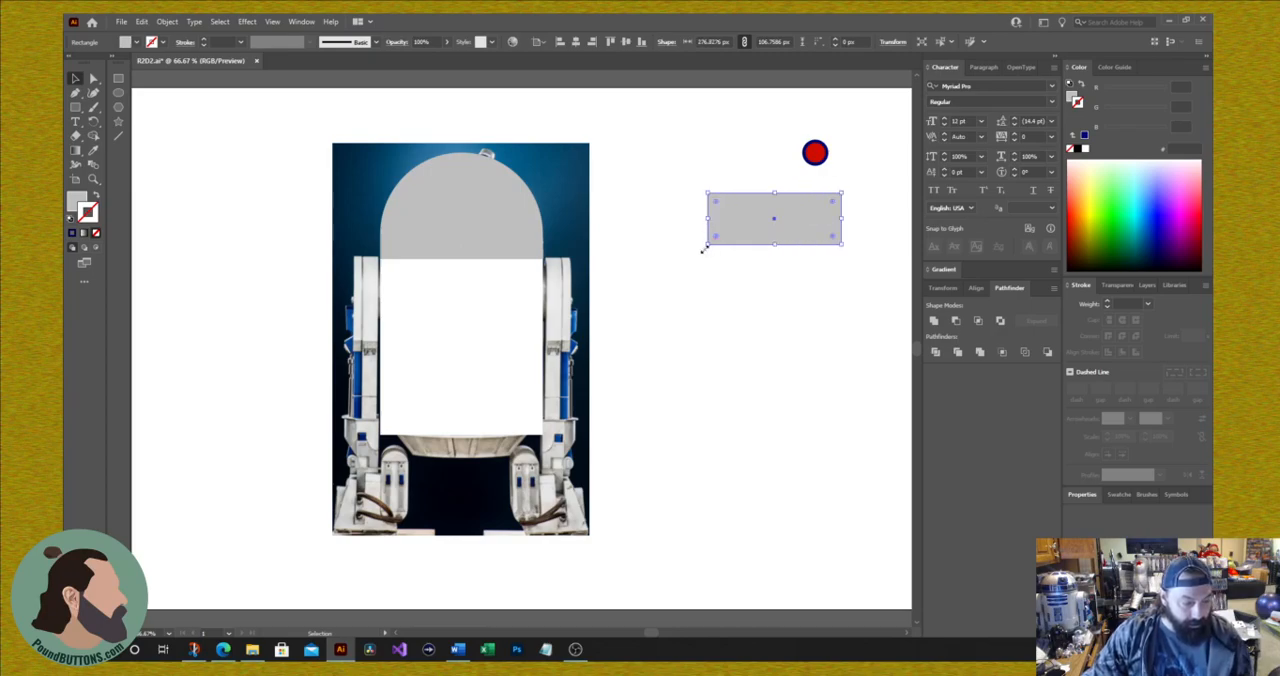
pyautogui.moveTo(706, 246)
pyautogui.mouseDown()
pyautogui.moveTo(723, 243)
pyautogui.moveTo(697, 252)
pyautogui.mouseUp()
pyautogui.moveTo(697, 251); pyautogui.dragTo(708, 244)
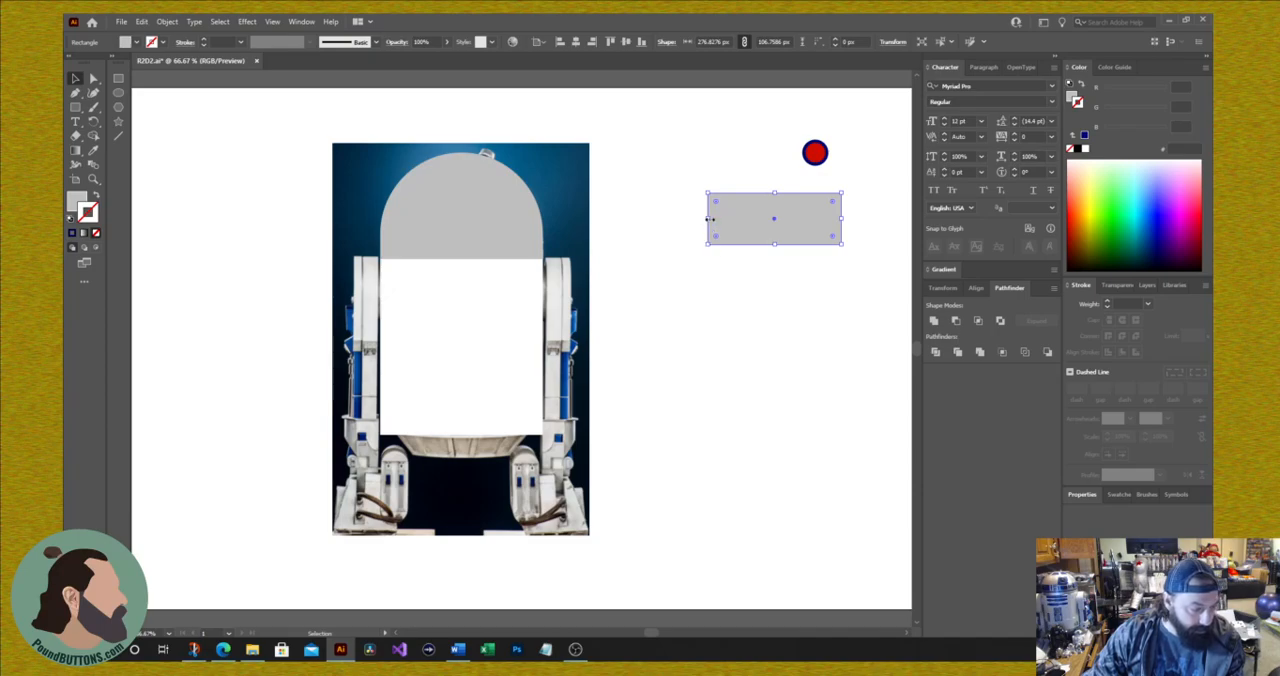
pyautogui.moveTo(707, 244)
pyautogui.mouseDown()
pyautogui.moveTo(723, 240)
pyautogui.moveTo(706, 245)
pyautogui.mouseUp()
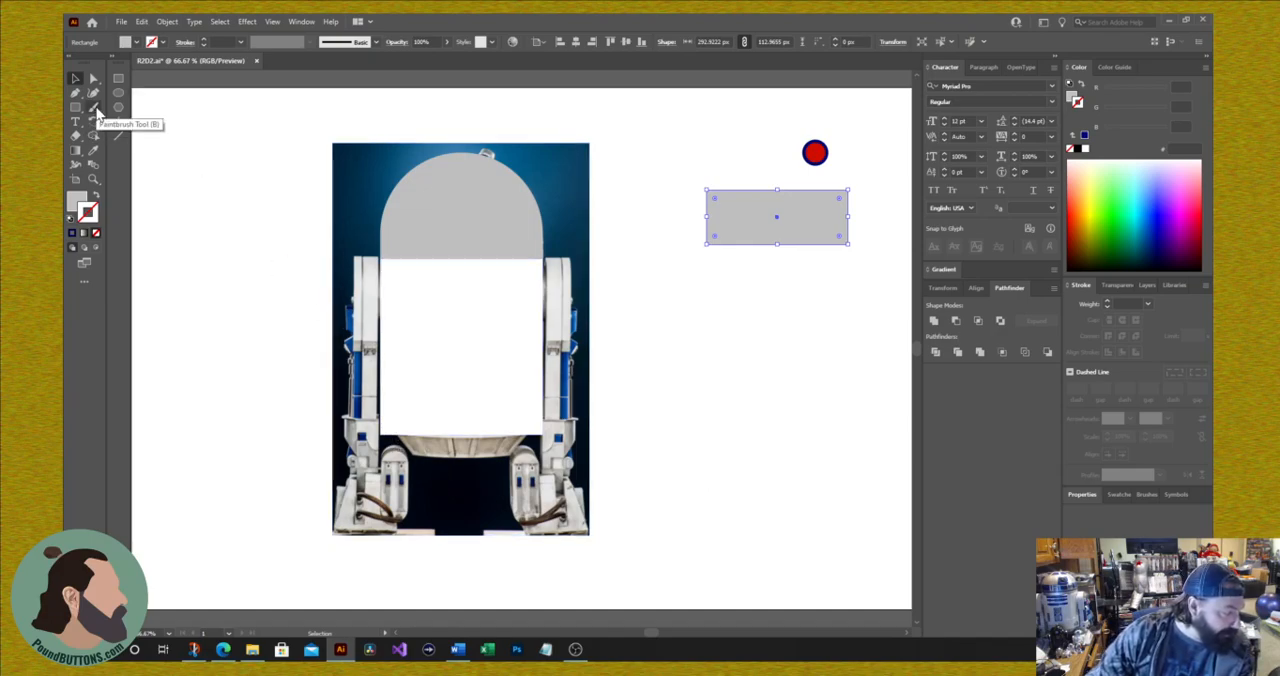
# Step: Trace the tapered skirt under the body with the Pen tool as a closed grey shape overlapping the body's lower edge
pyautogui.click(75, 92)
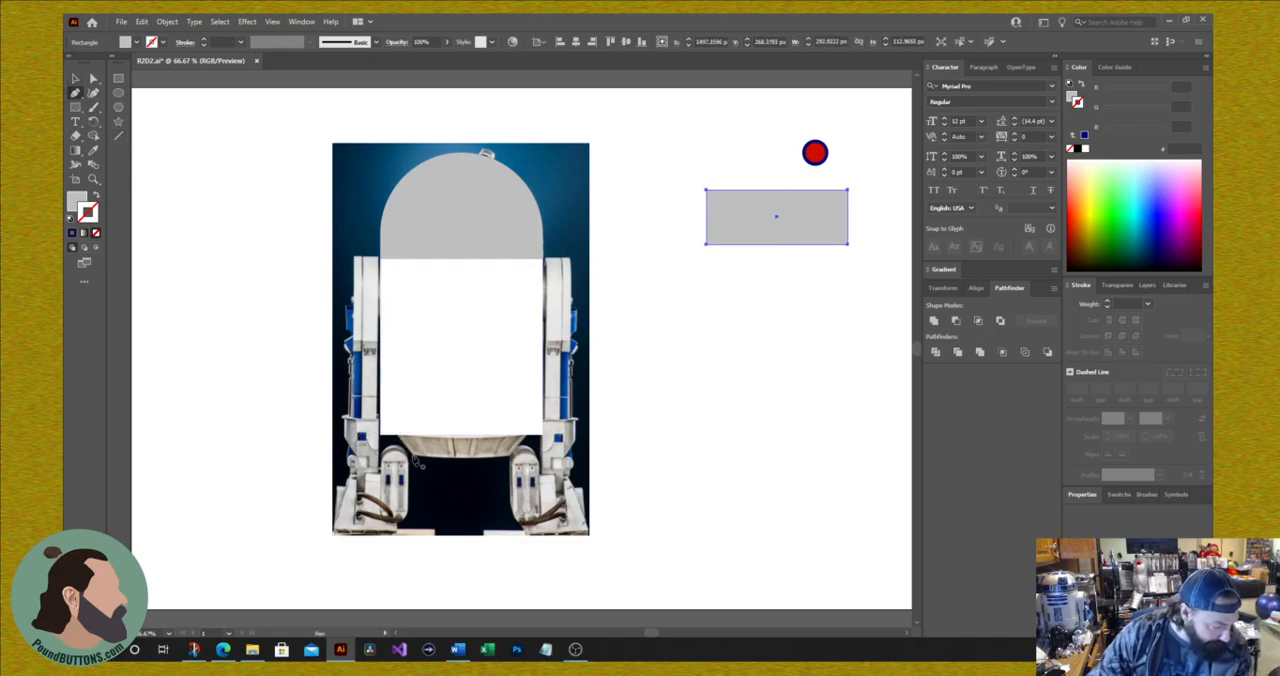
pyautogui.click(413, 458)
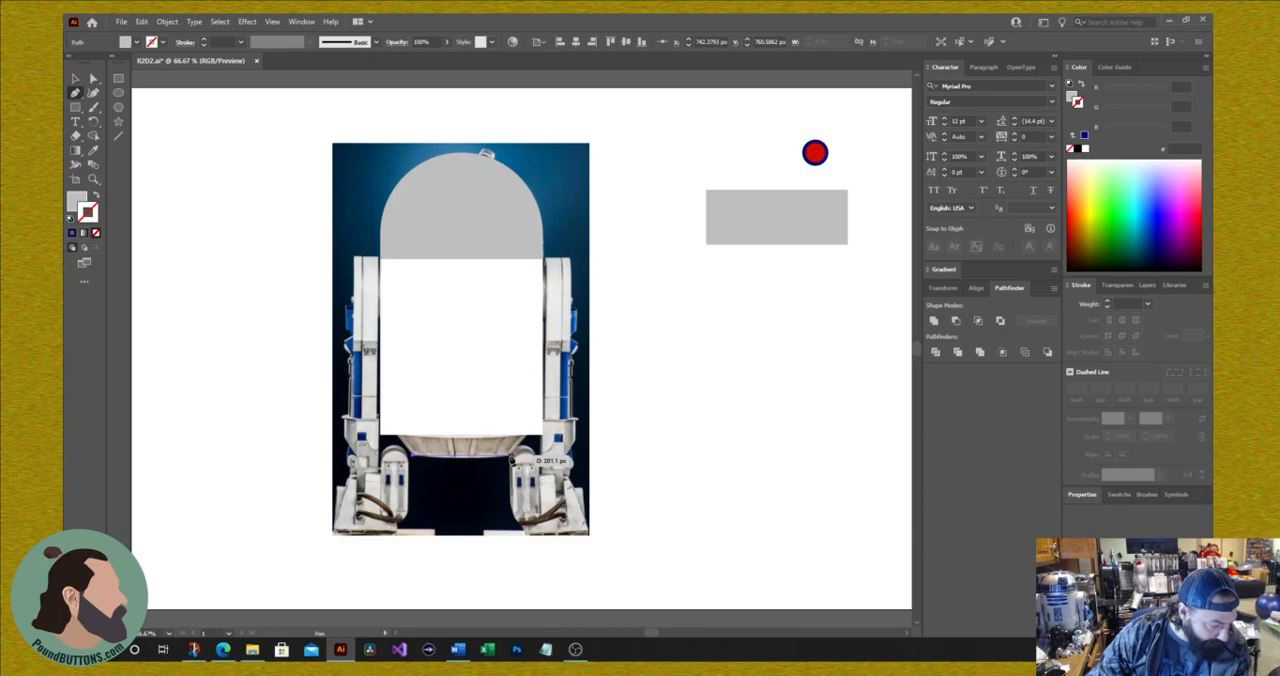
pyautogui.click(513, 459)
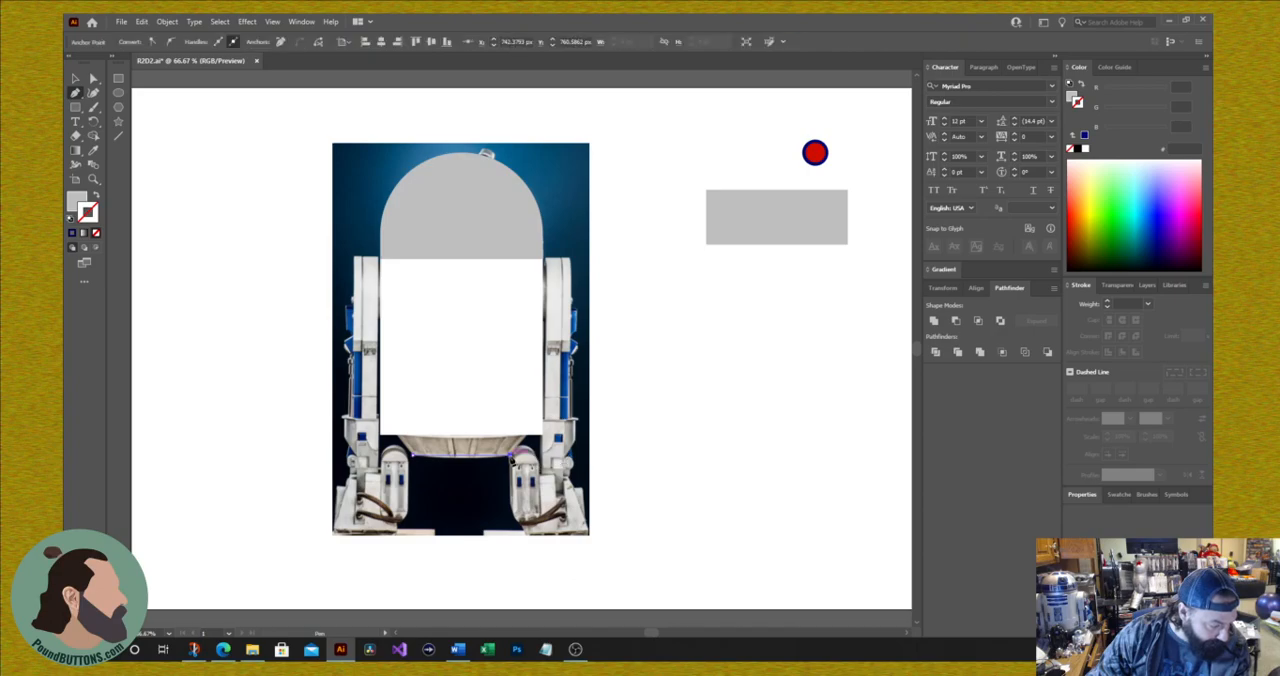
pyautogui.click(537, 428)
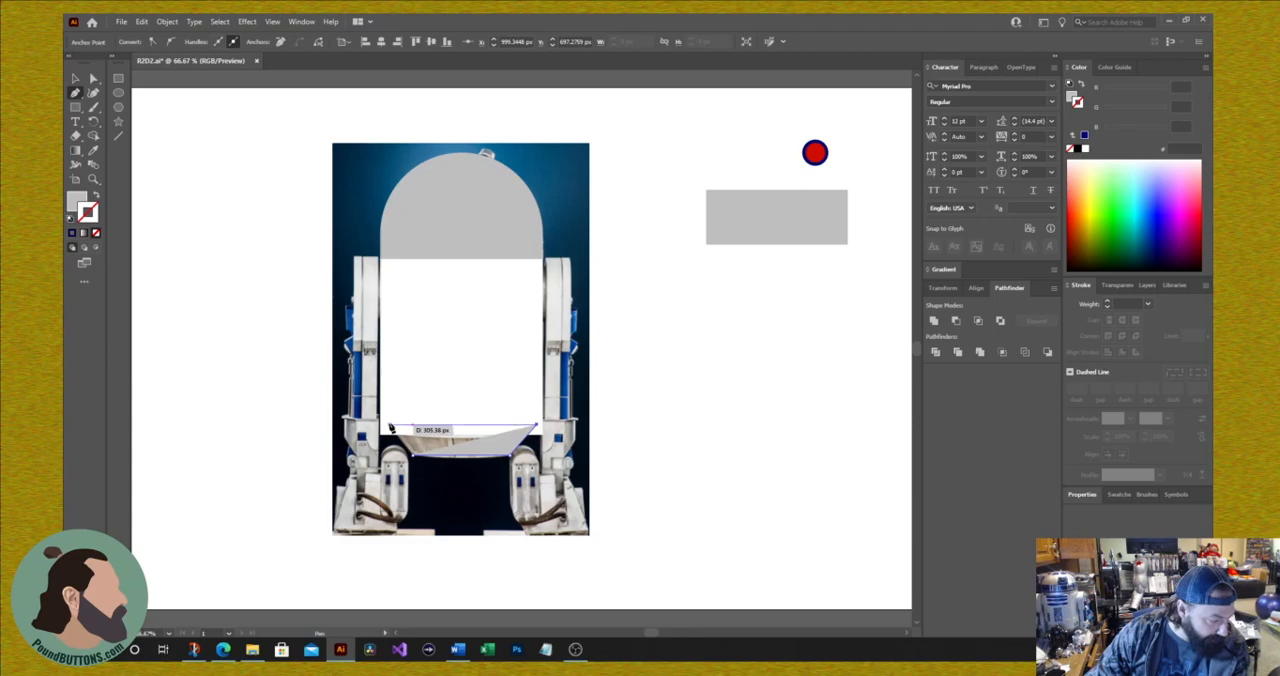
pyautogui.click(390, 428)
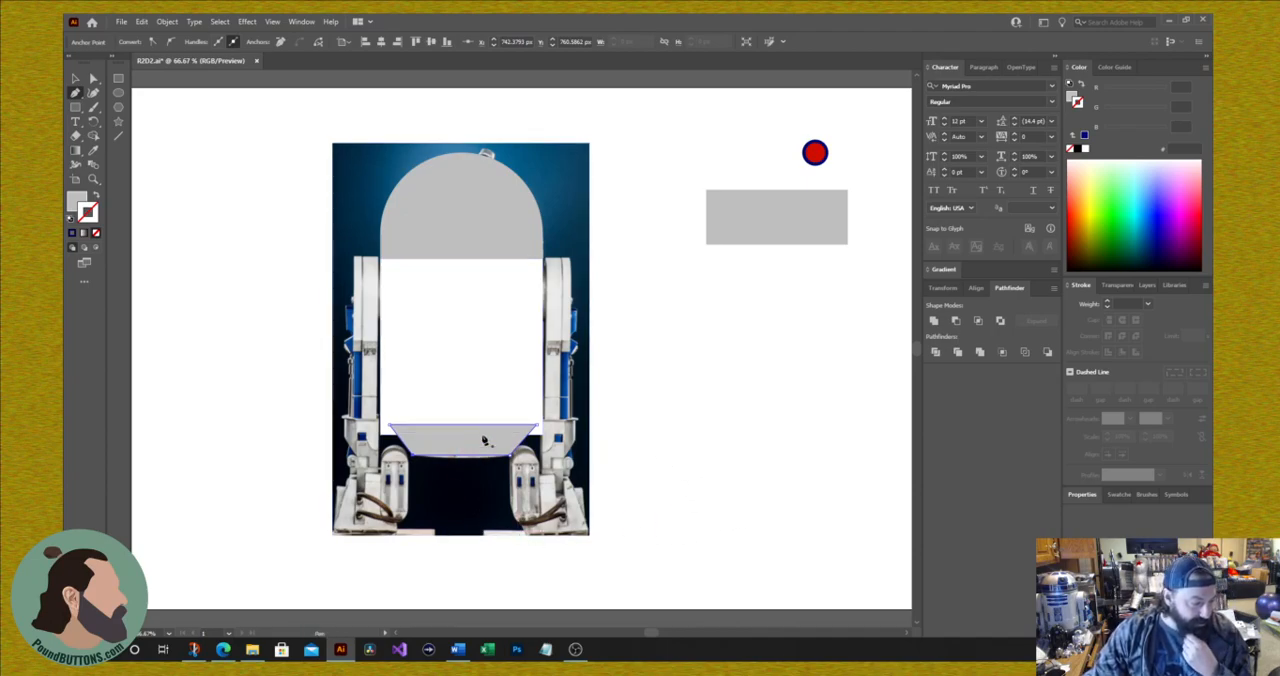
# Step: Send the grey skirt shape backward so it sits behind the white body
pyautogui.rightClick(455, 455)
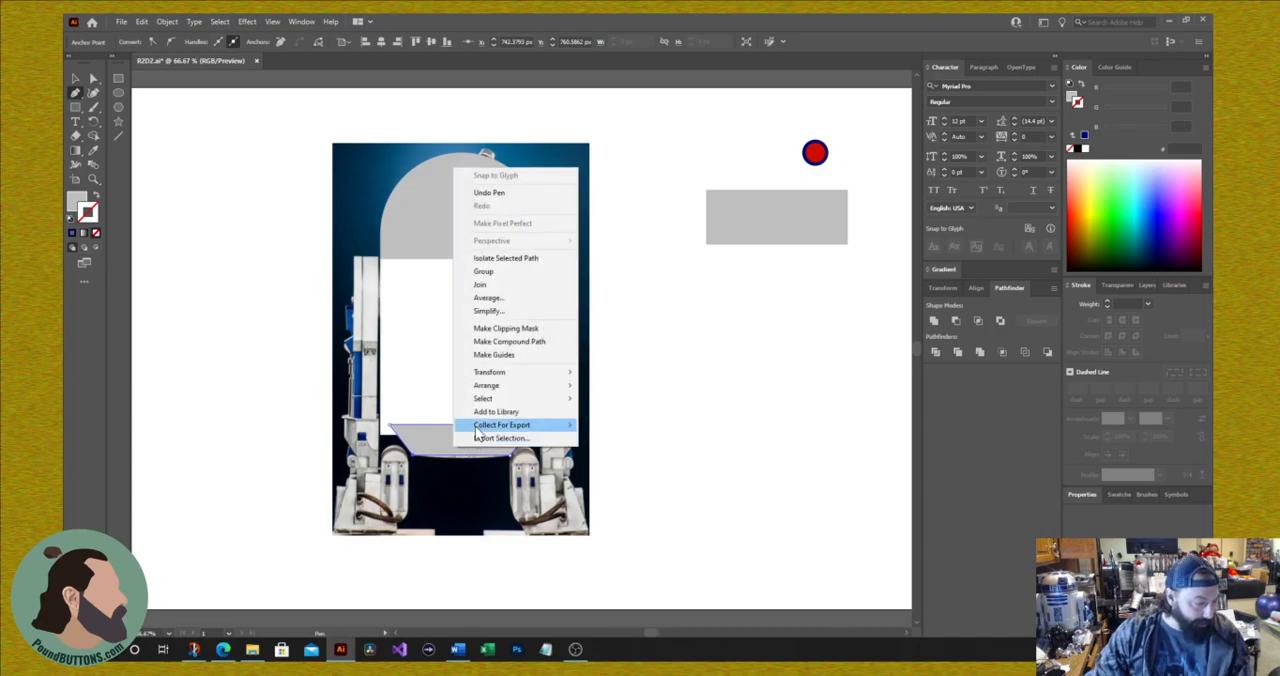
pyautogui.moveTo(505, 388)
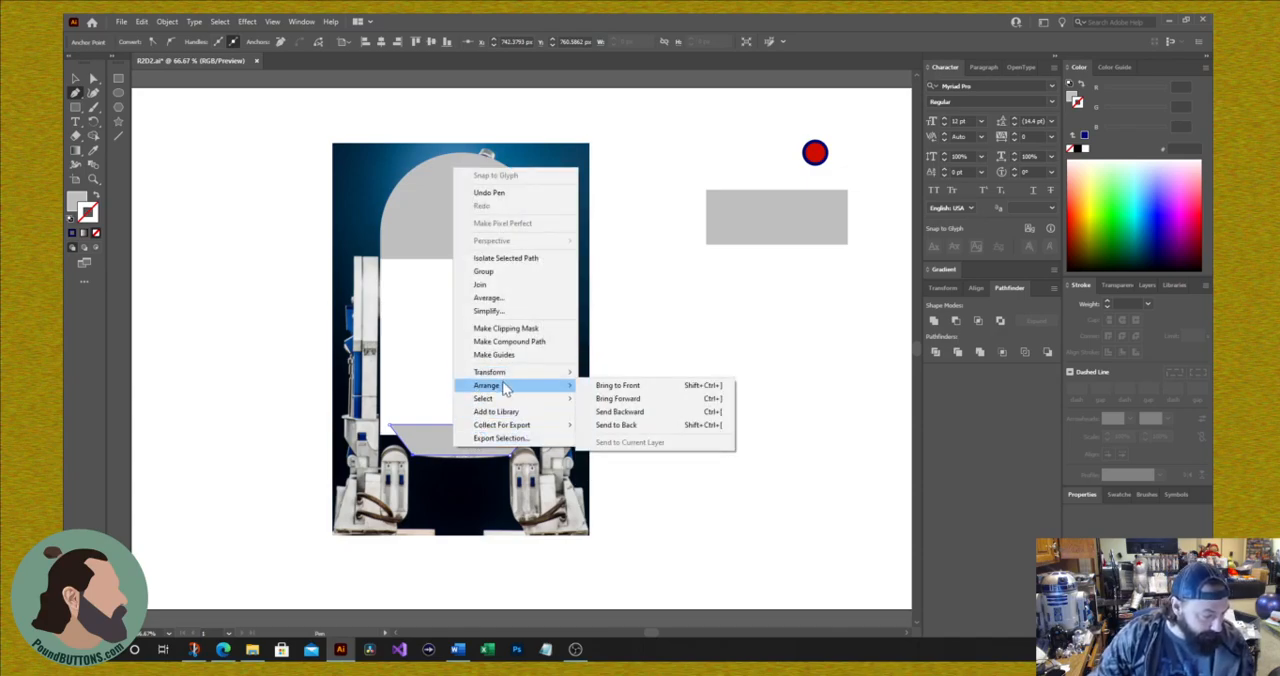
pyautogui.click(630, 412)
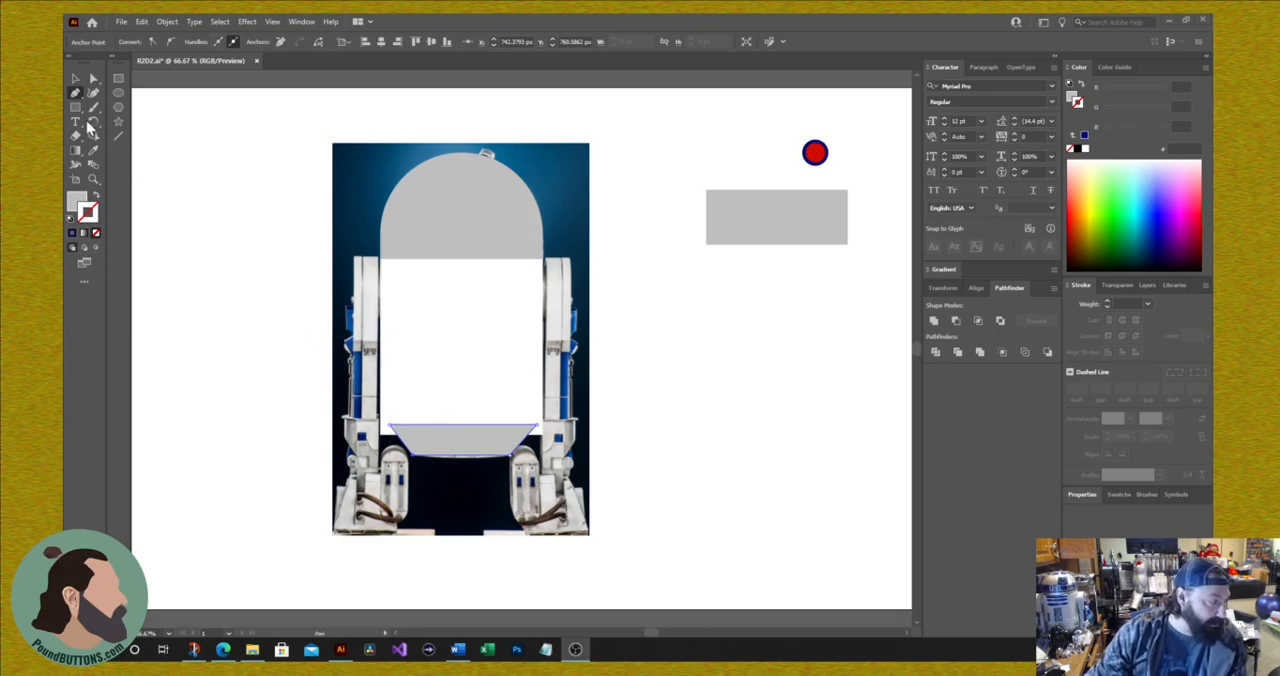
pyautogui.click(75, 78)
pyautogui.click(306, 299)
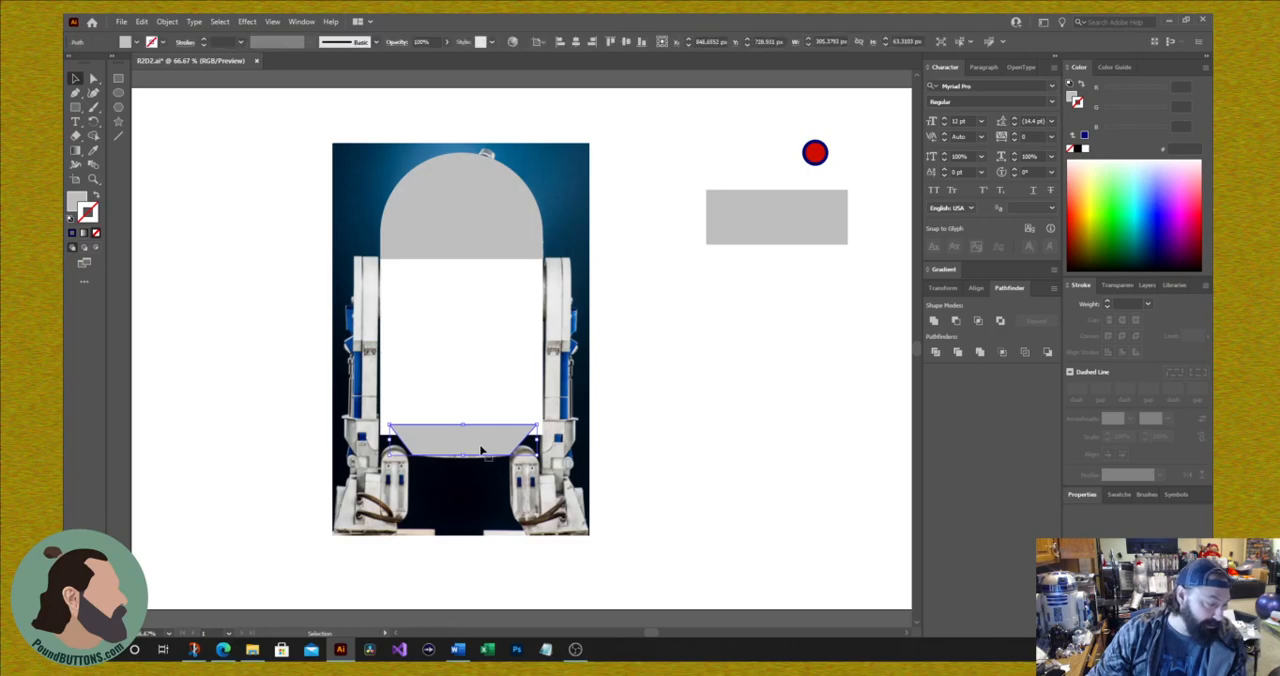
pyautogui.click(486, 449)
pyautogui.press('a')
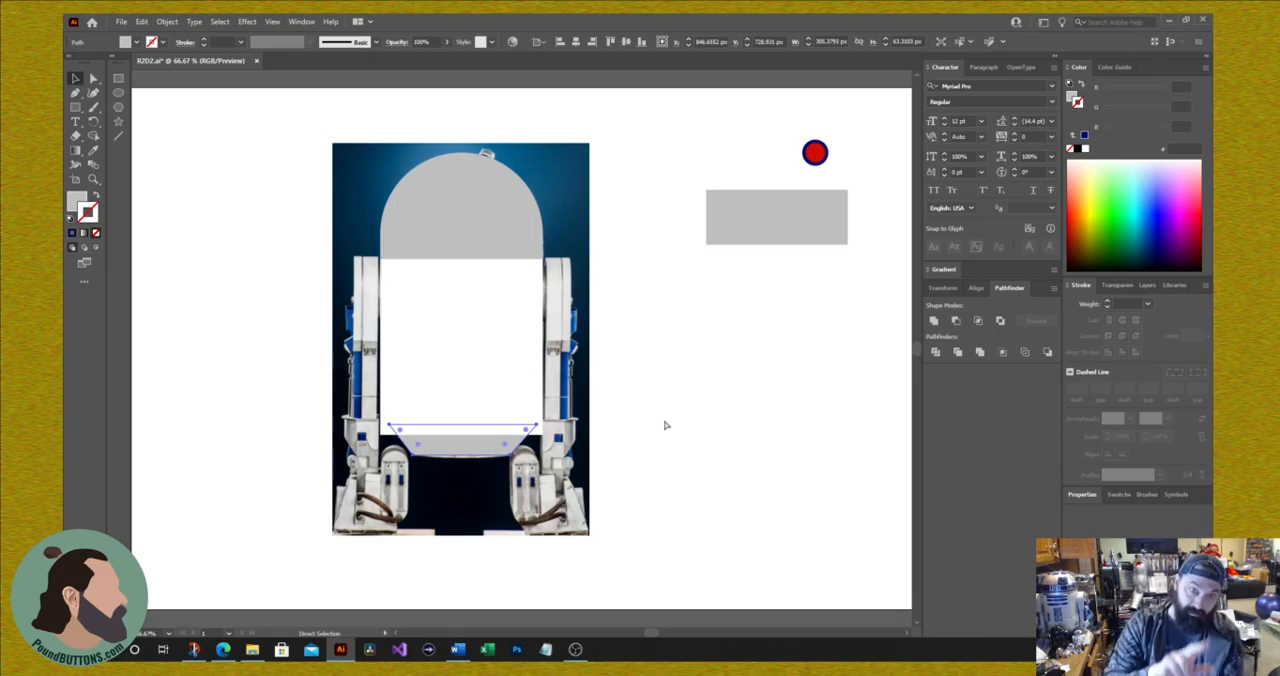
pyautogui.press('v')
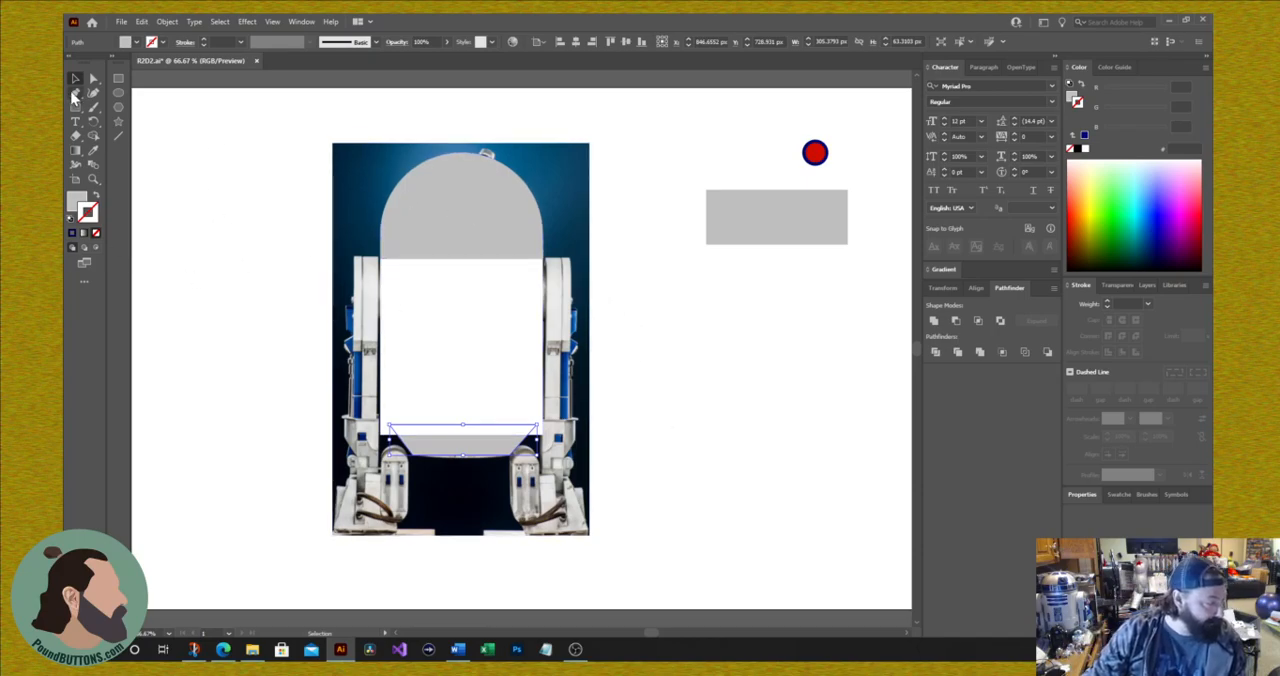
# Step: Draw a tall grey rectangle about 56 × 535 px over the photo's left leg, from the shoulder down to the foot
pyautogui.click(118, 80)
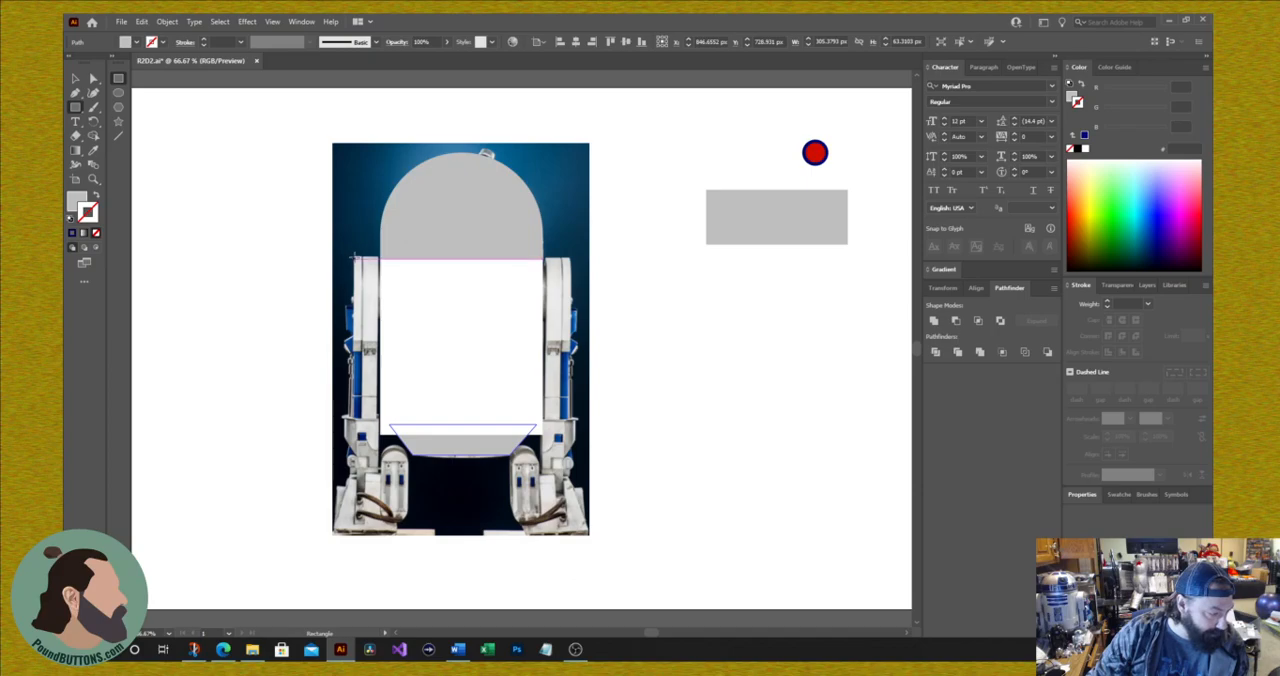
pyautogui.moveTo(352, 256); pyautogui.dragTo(380, 521)
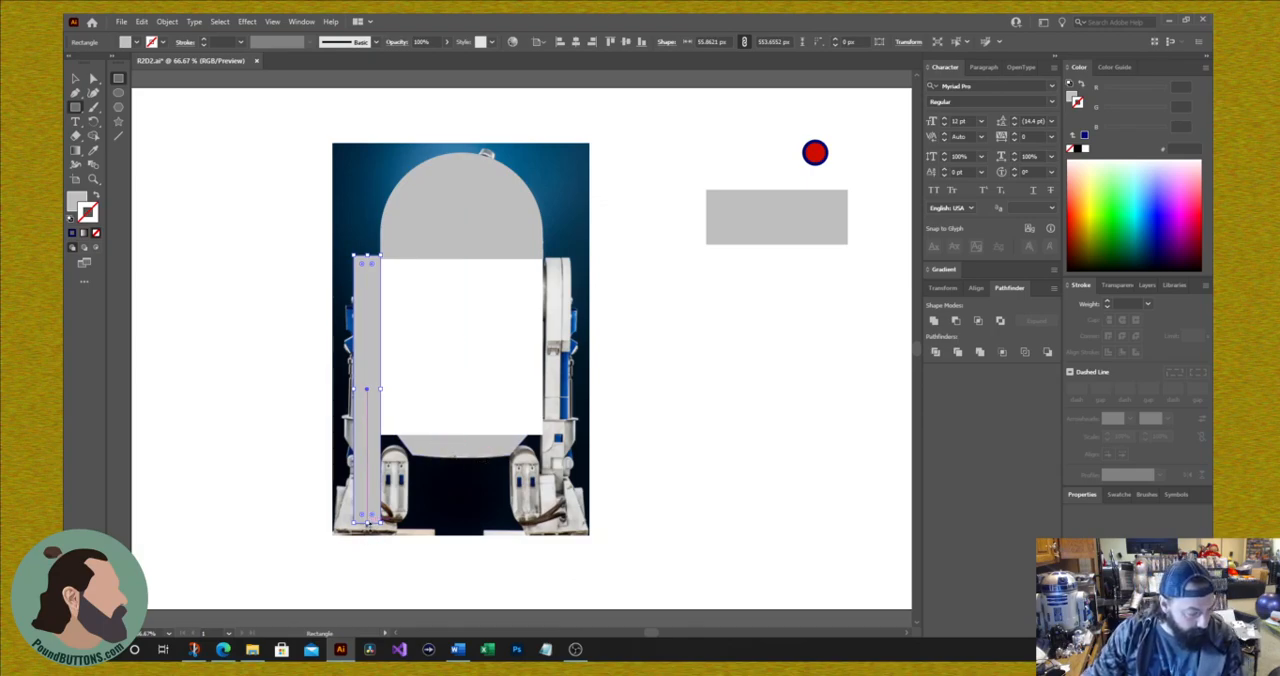
pyautogui.moveTo(367, 521); pyautogui.dragTo(365, 463)
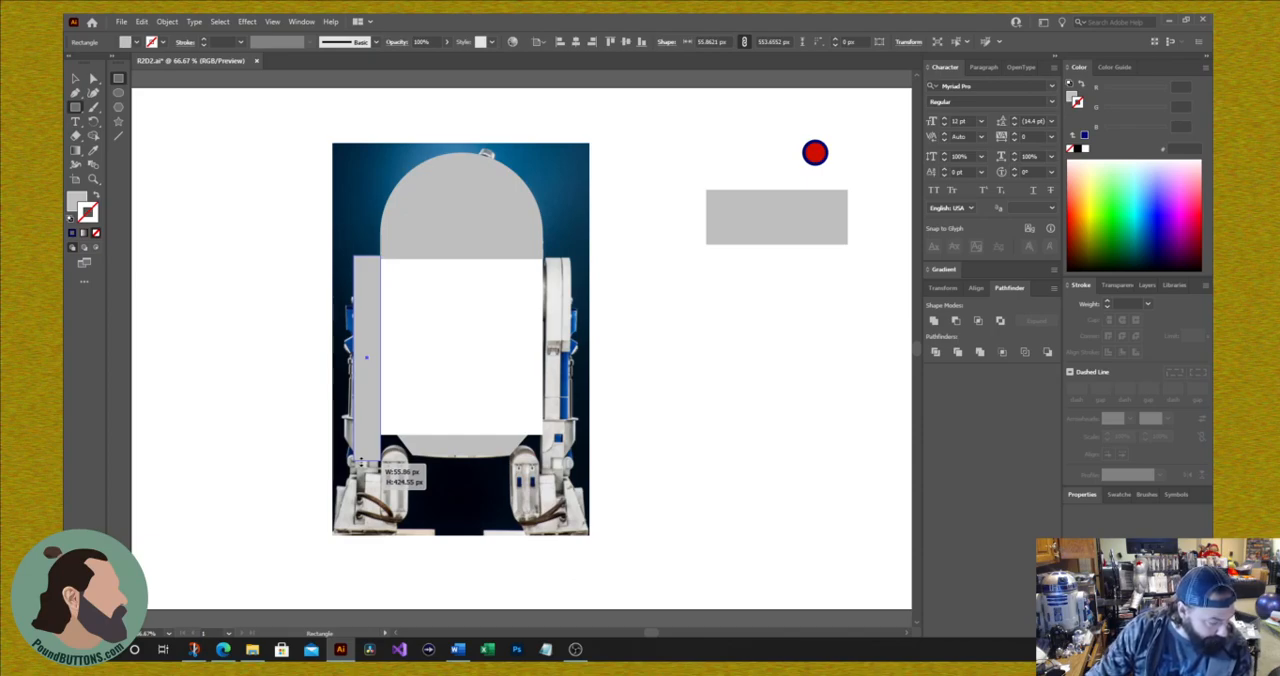
pyautogui.moveTo(363, 463); pyautogui.dragTo(363, 482)
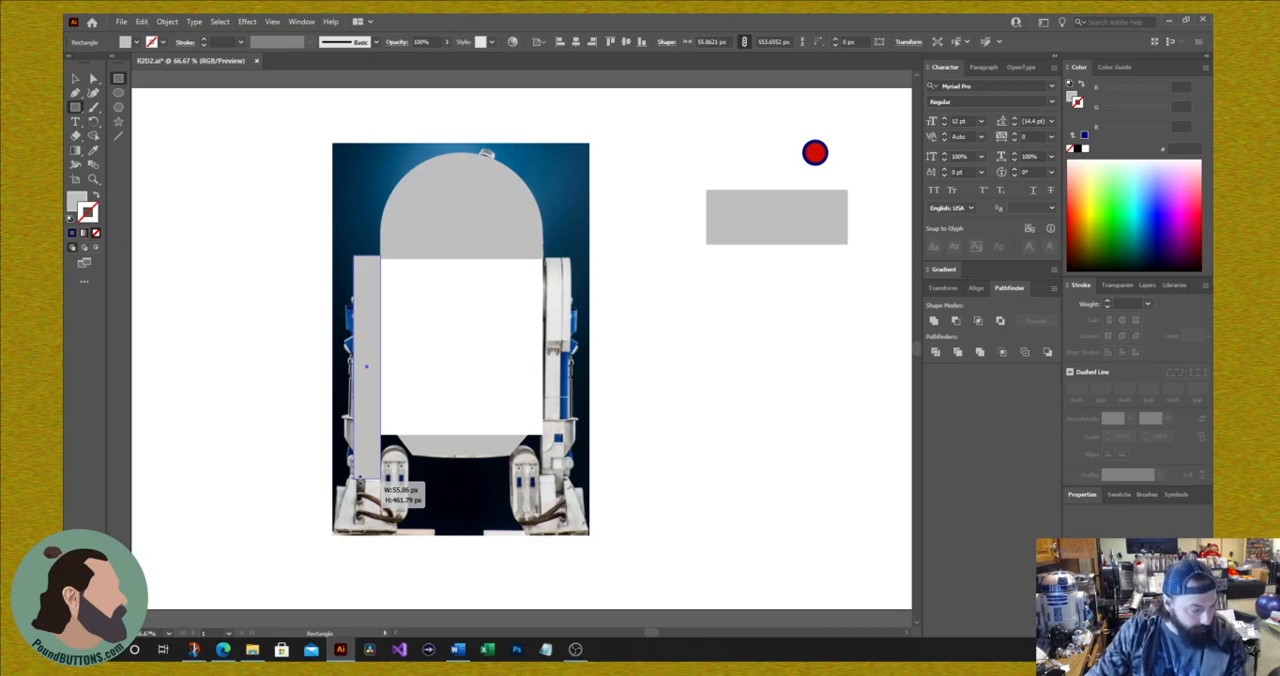
pyautogui.moveTo(361, 482); pyautogui.dragTo(357, 515)
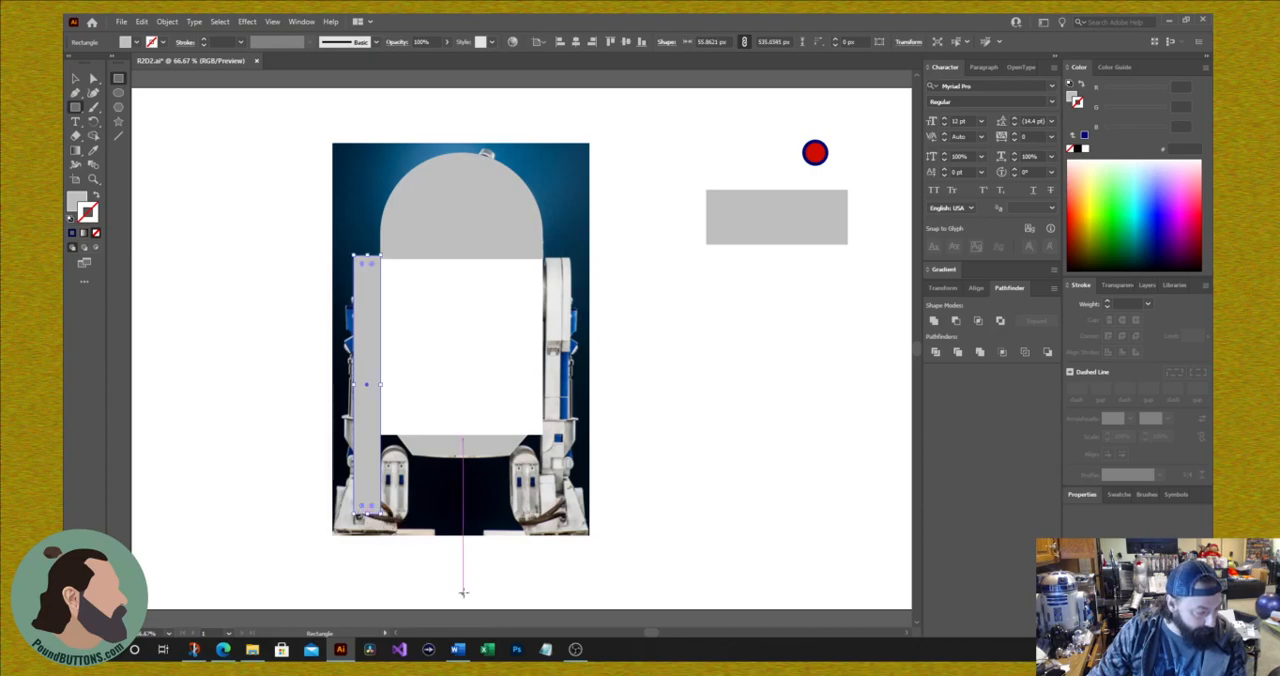
# Step: Reduce the Polygon tool to three sides with a trial shape on the blank artboard, and undo the trial triangle
pyautogui.click(119, 120)
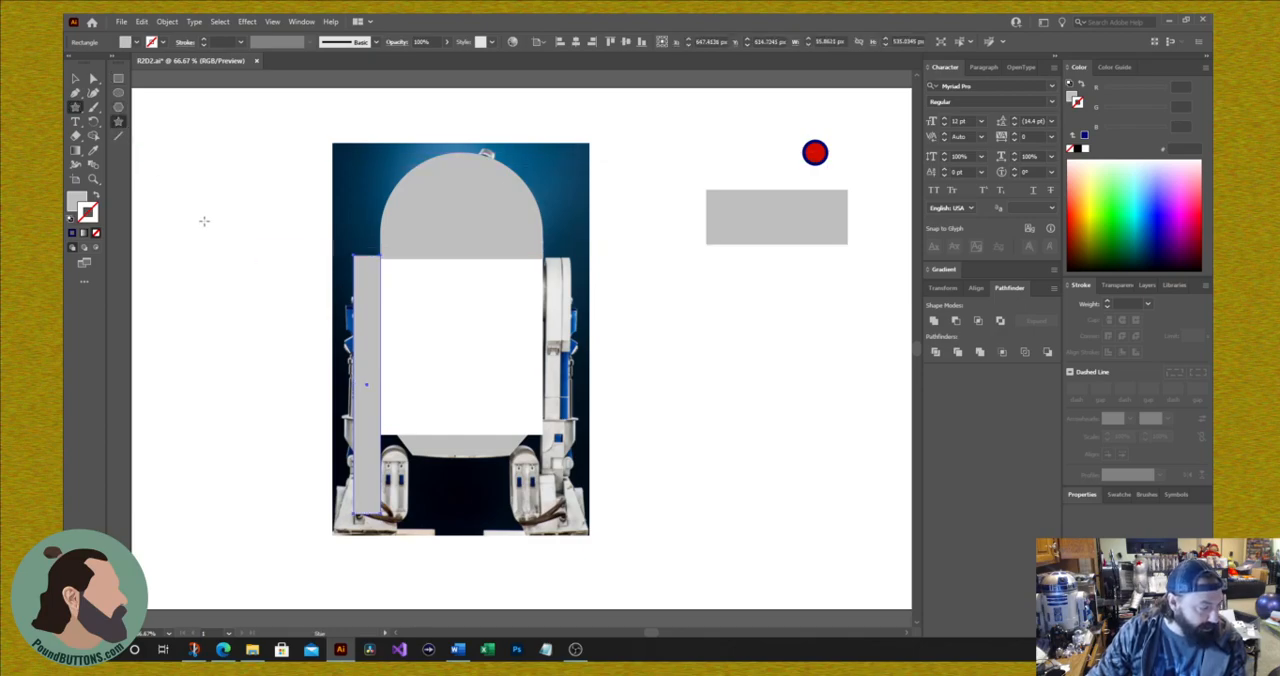
pyautogui.click(119, 106)
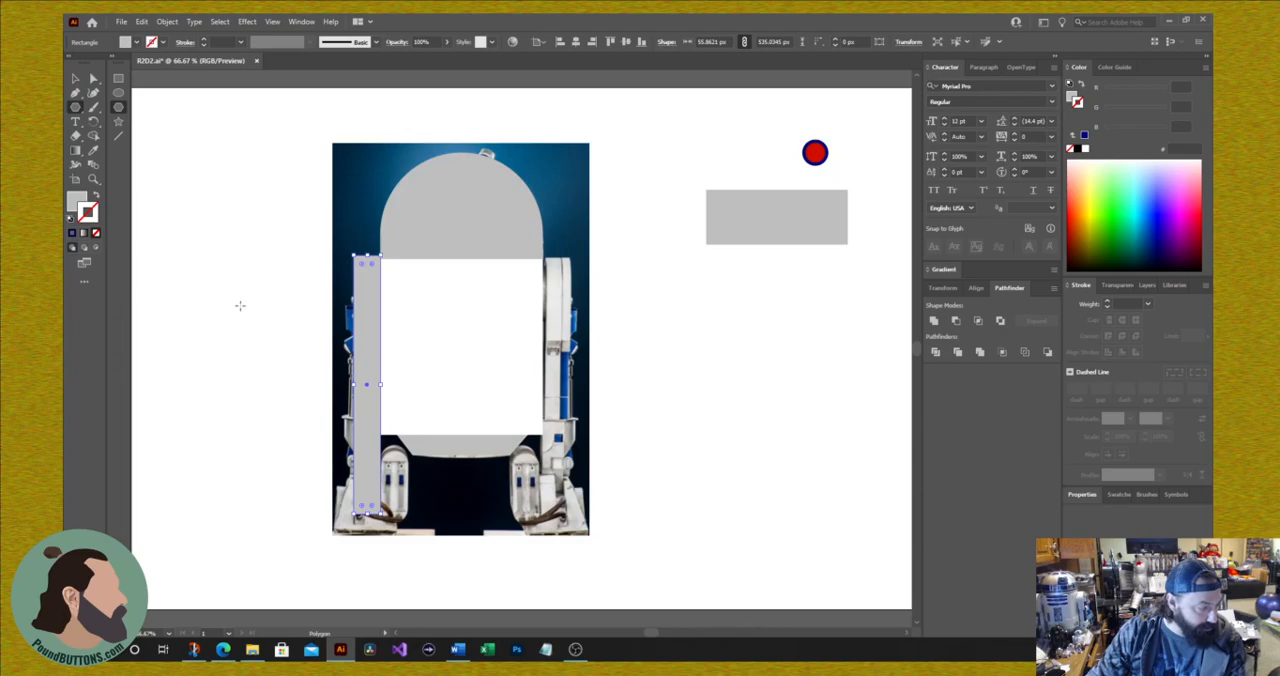
pyautogui.moveTo(172, 232); pyautogui.dragTo(200, 278)
pyautogui.hotkey('ctrl', 'z')
pyautogui.moveTo(649, 278); pyautogui.dragTo(762, 340)
pyautogui.press('Down')
pyautogui.press('Down')
pyautogui.press('Down')
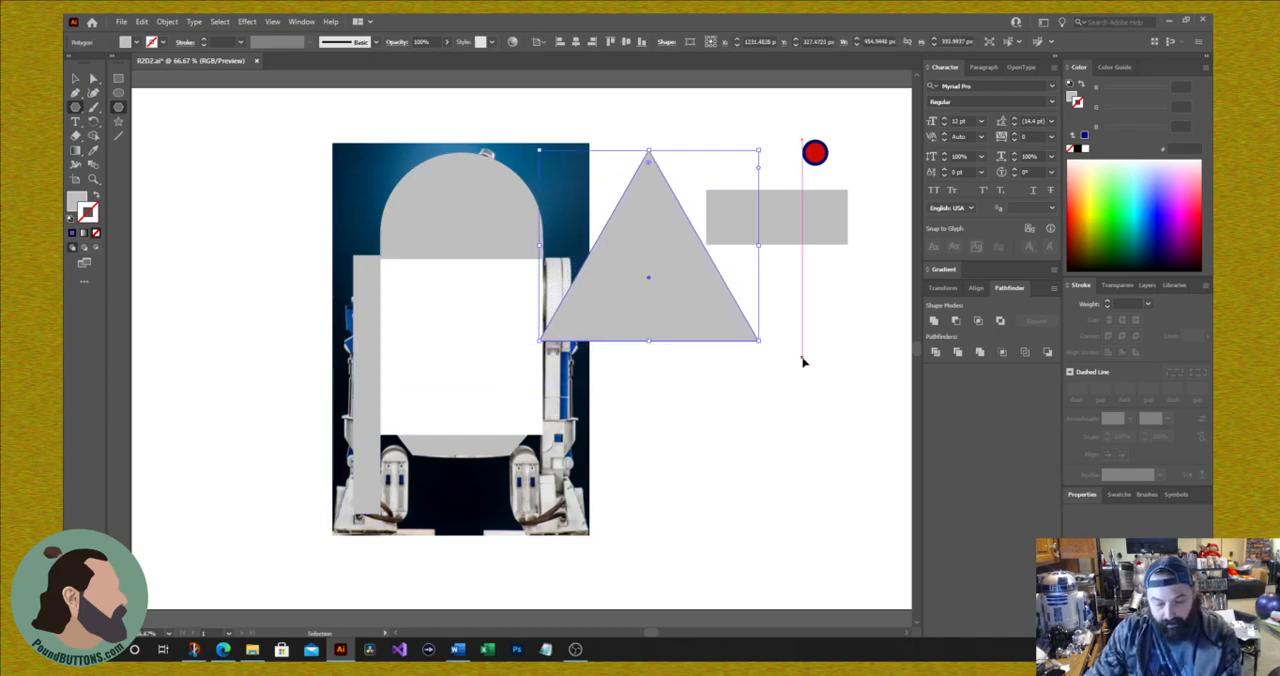
pyautogui.hotkey('ctrl', 'z')
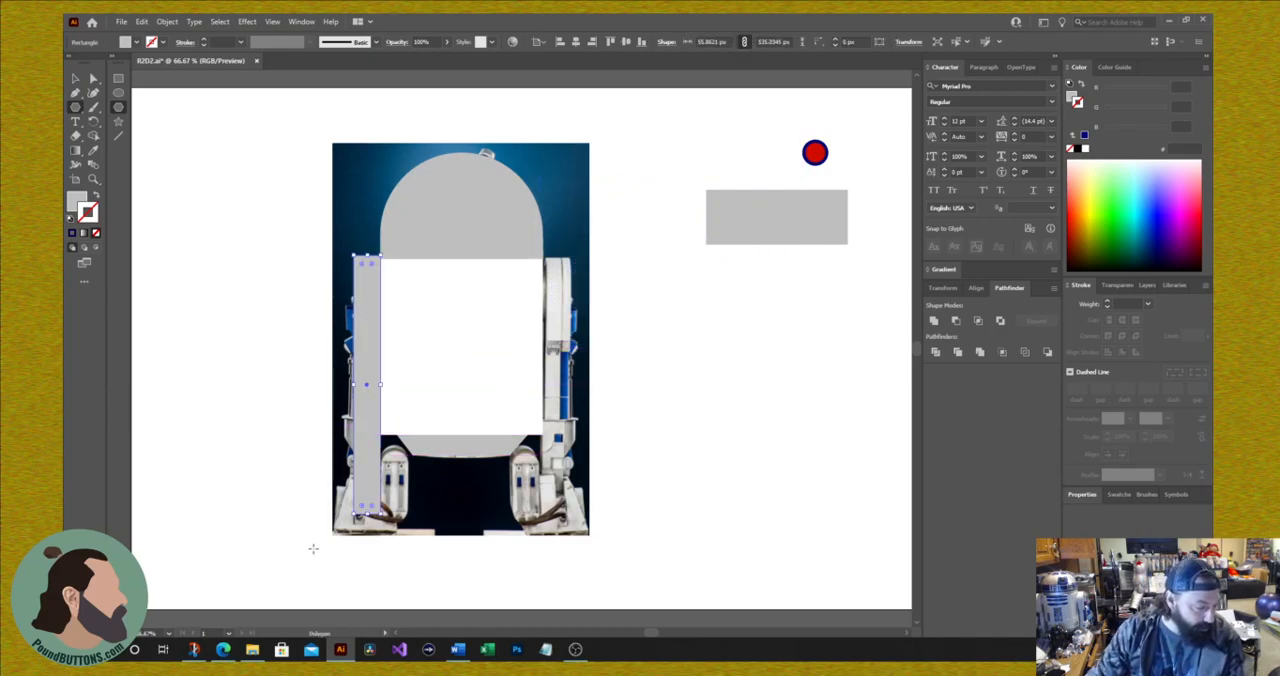
pyautogui.moveTo(362, 510); pyautogui.dragTo(364, 512)
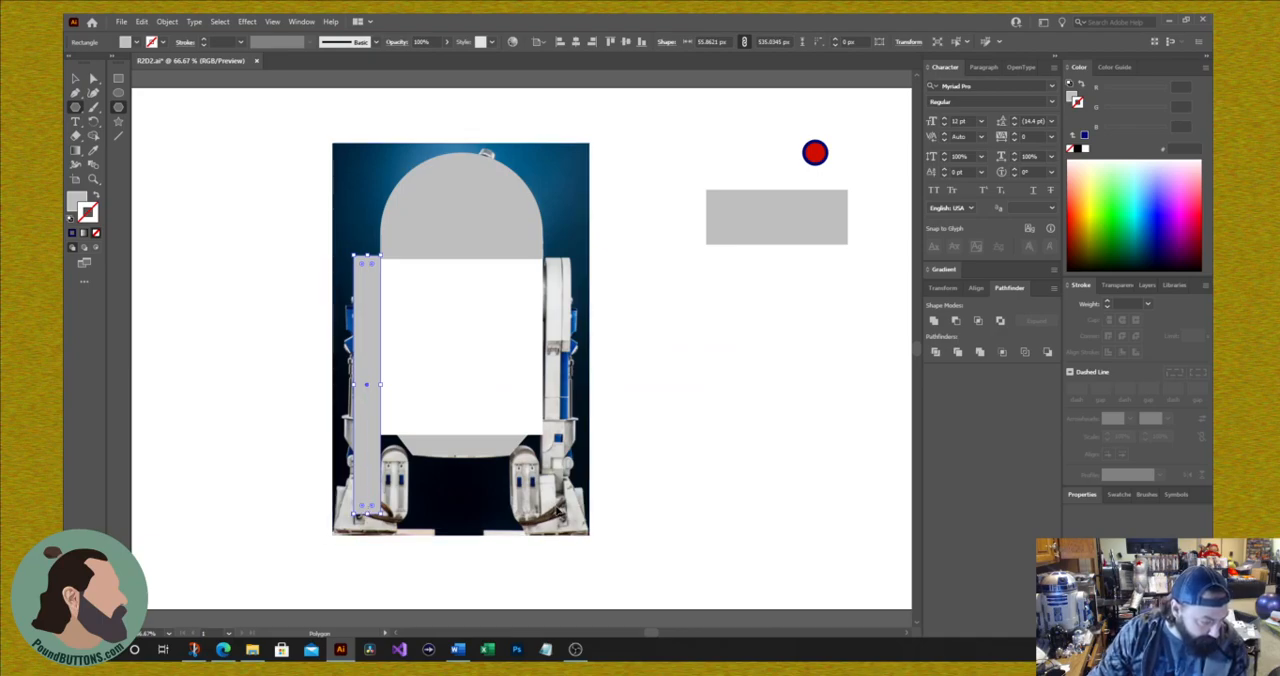
pyautogui.click(761, 451)
pyautogui.click(667, 356)
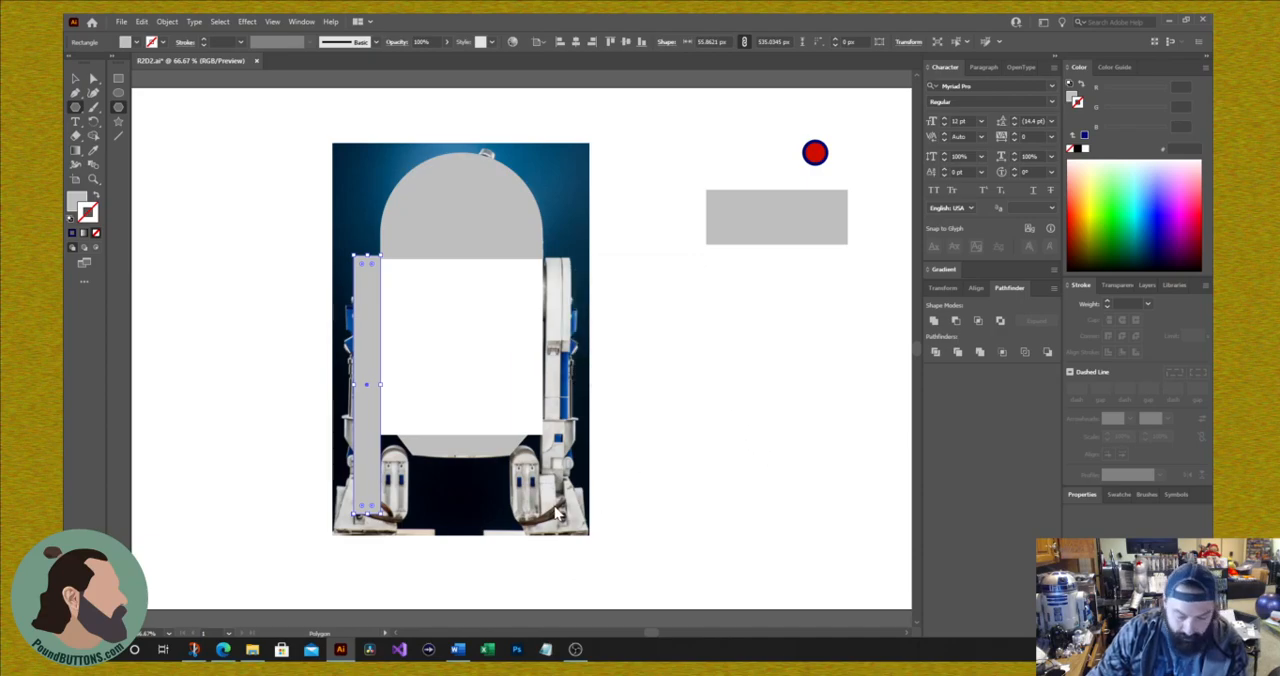
# Step: Draw a grey triangle about 150 px wide, place it over the left foot centred on the leg rectangle, and stretch it slightly taller
pyautogui.moveTo(556, 507); pyautogui.dragTo(588, 529)
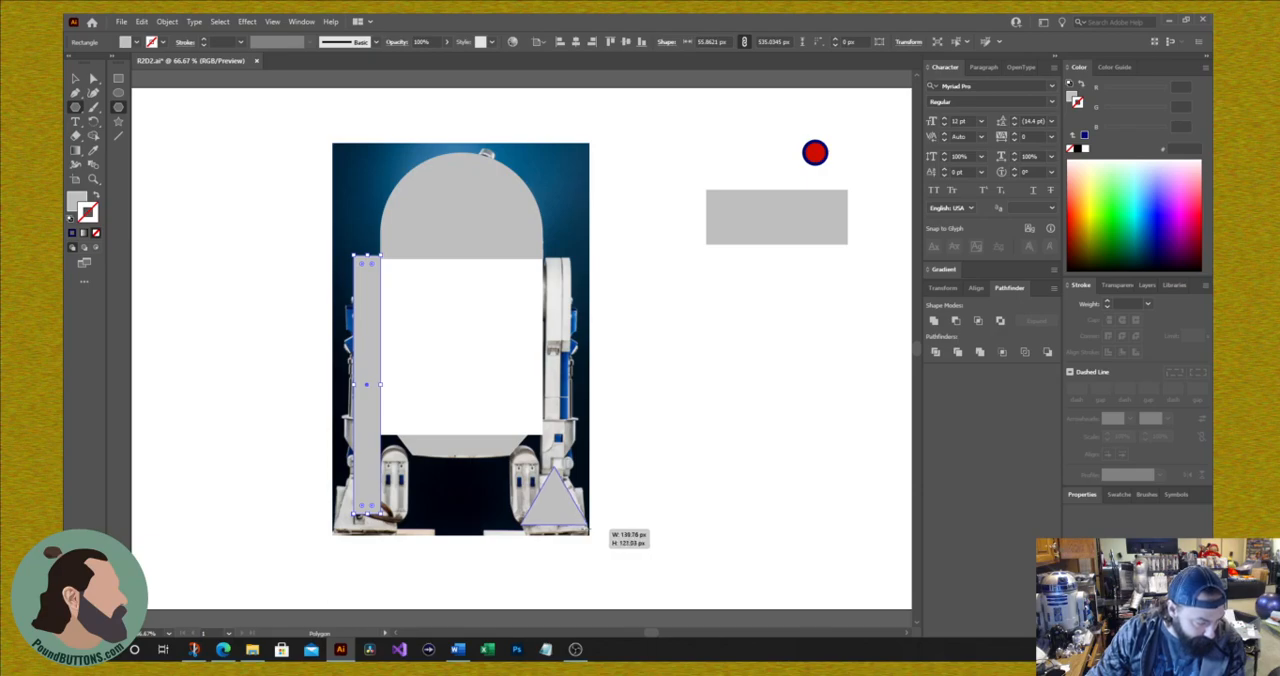
pyautogui.moveTo(589, 530); pyautogui.dragTo(586, 526)
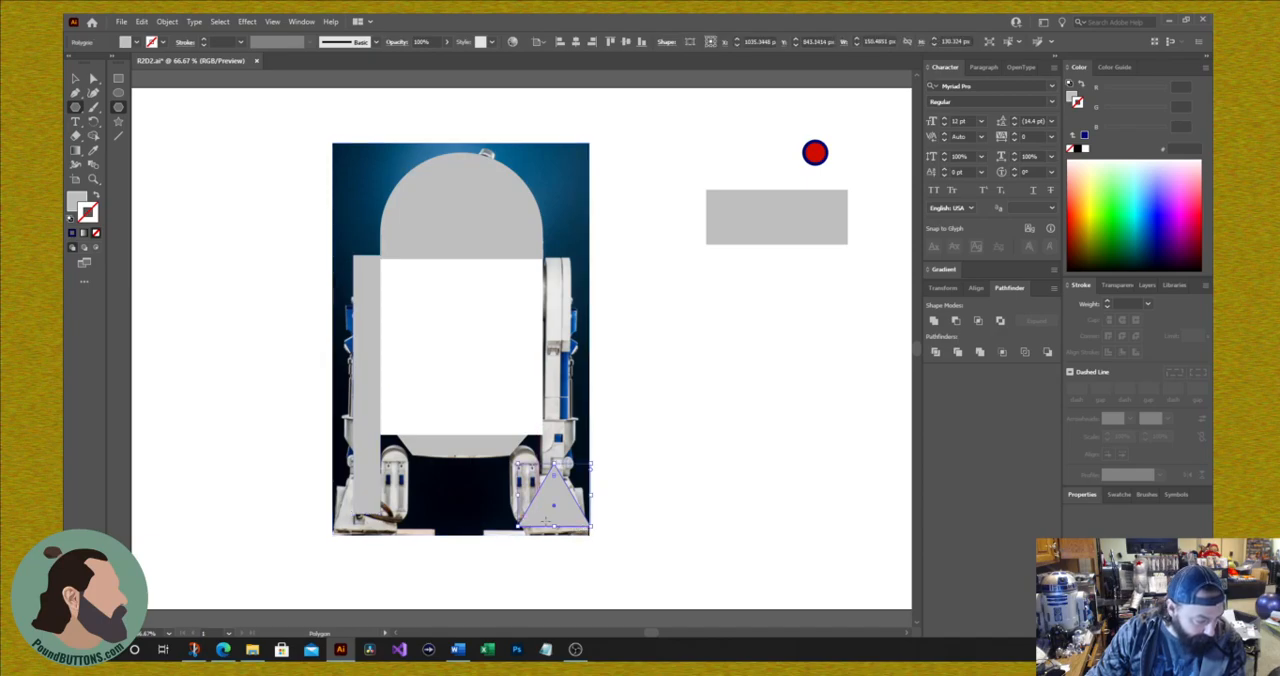
pyautogui.moveTo(554, 482); pyautogui.dragTo(367, 512)
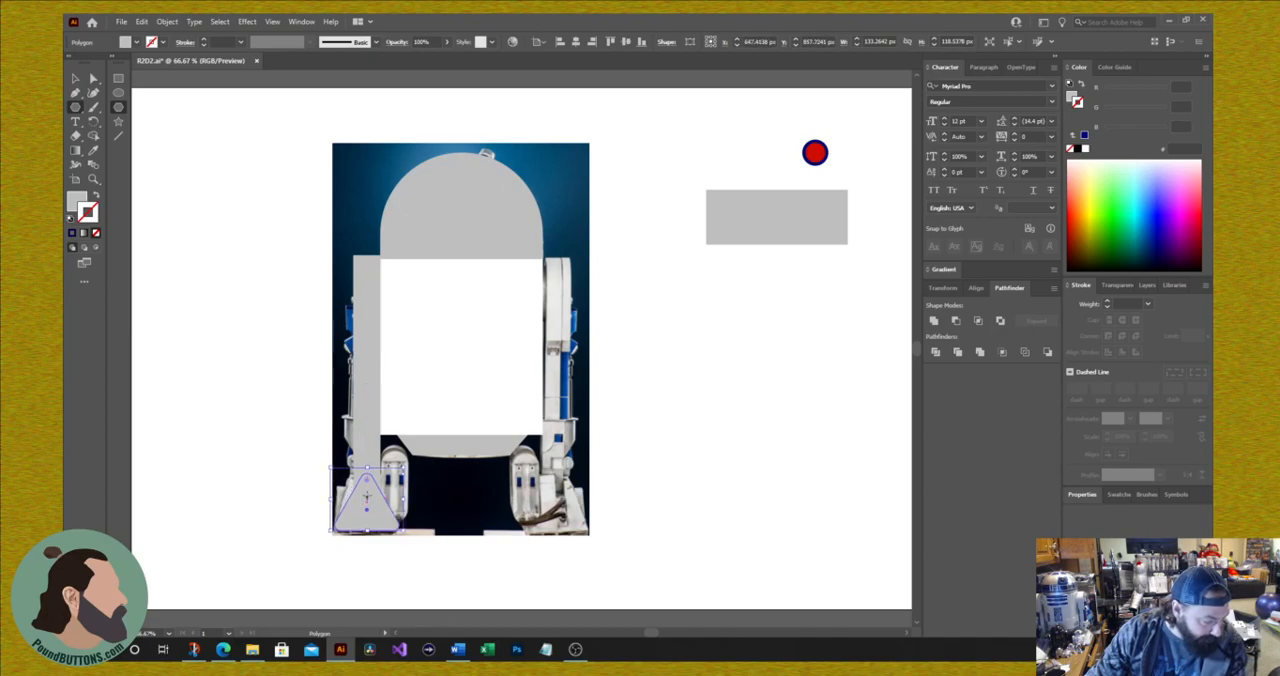
pyautogui.moveTo(366, 466)
pyautogui.mouseDown()
pyautogui.moveTo(364, 447)
pyautogui.moveTo(366, 462)
pyautogui.mouseUp()
# Step: Make the foot triangle's corners sharp and shift its top vertex outward toward the leg rectangle's outer edge
pyautogui.click(92, 79)
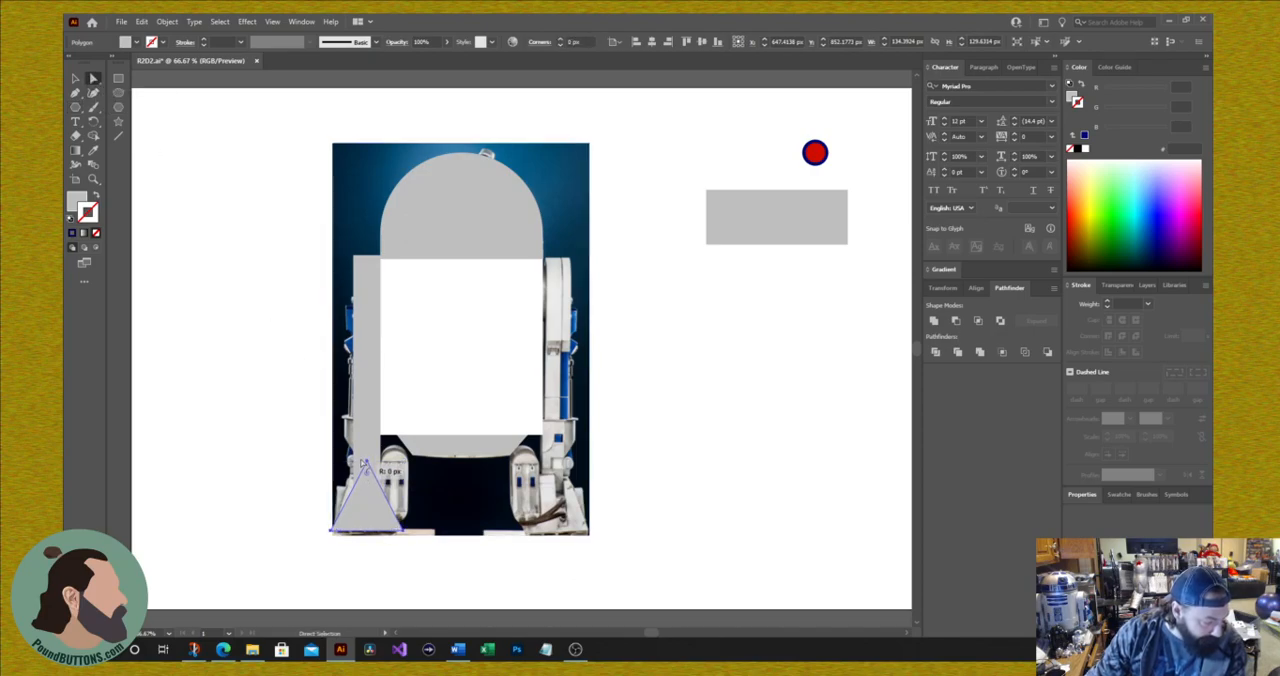
pyautogui.moveTo(365, 470); pyautogui.dragTo(368, 479)
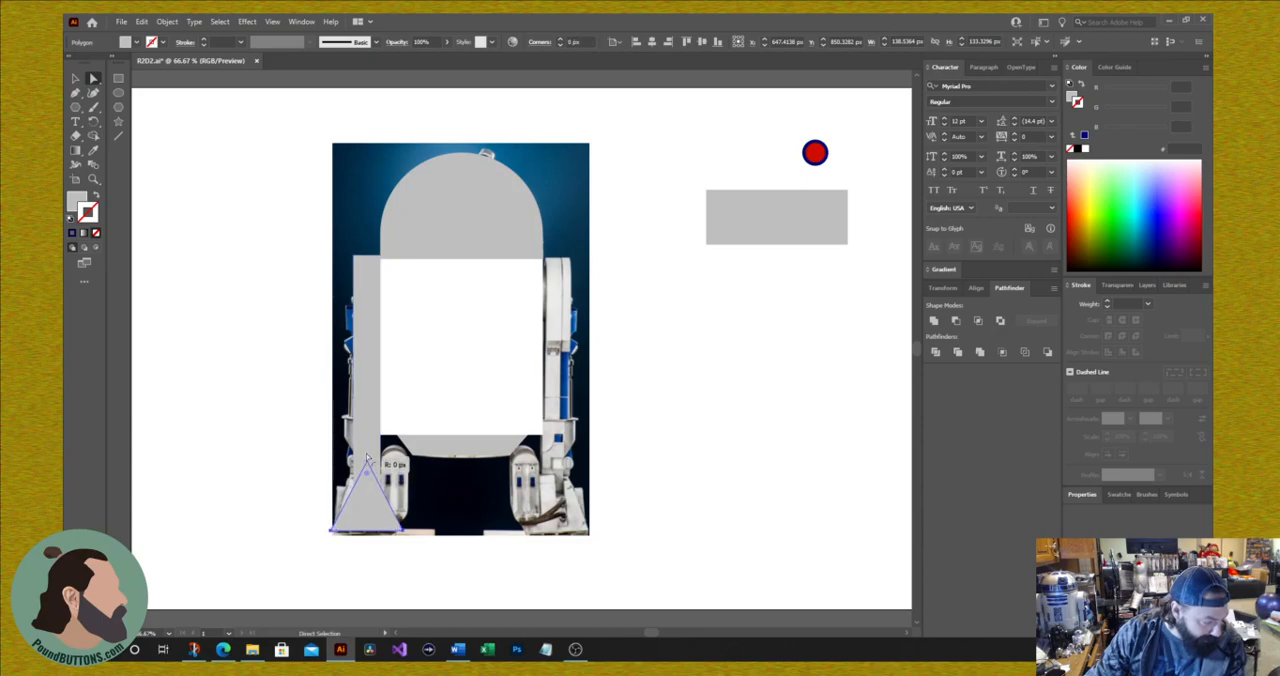
pyautogui.moveTo(367, 458); pyautogui.dragTo(367, 464)
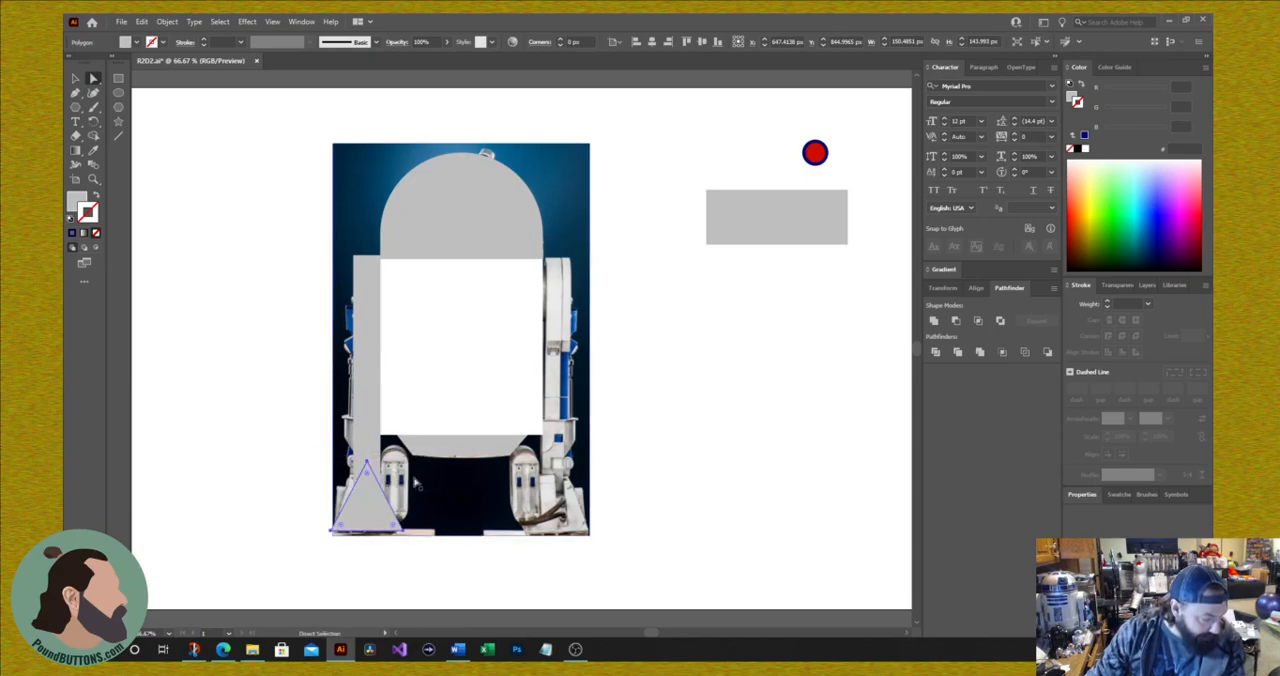
pyautogui.click(413, 484)
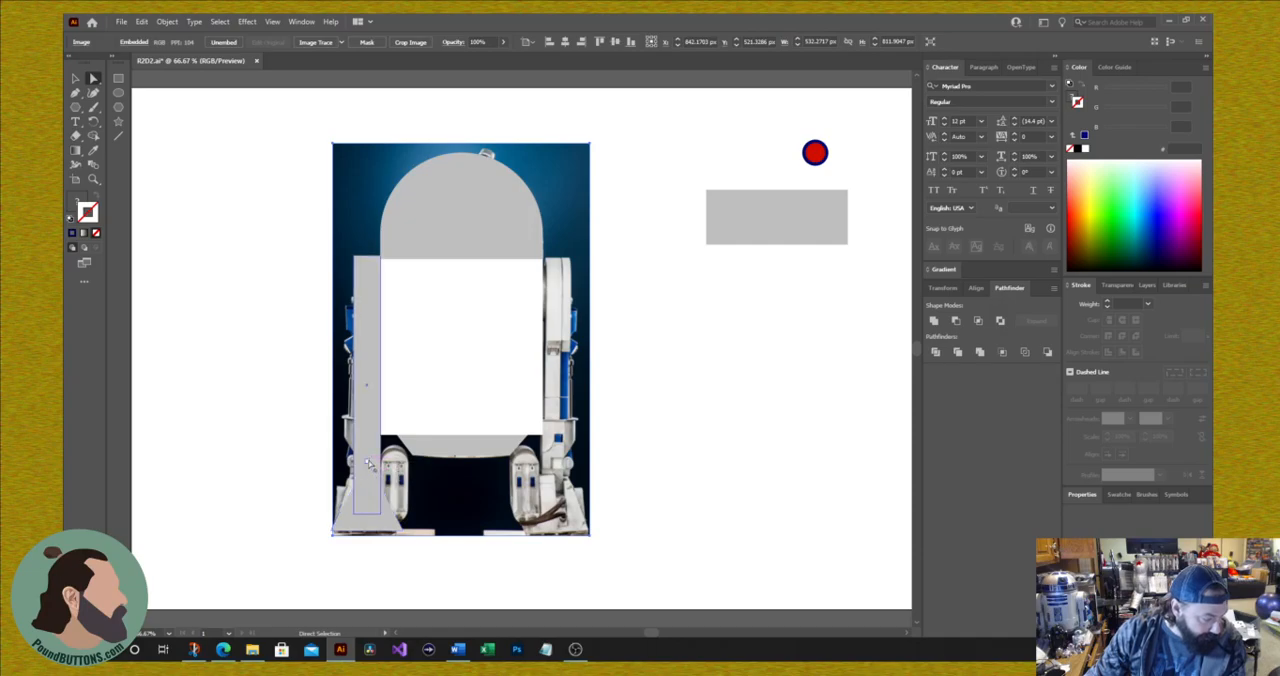
pyautogui.moveTo(367, 462)
pyautogui.mouseDown()
pyautogui.moveTo(363, 500)
pyautogui.moveTo(366, 442)
pyautogui.moveTo(360, 477)
pyautogui.moveTo(353, 462)
pyautogui.mouseUp()
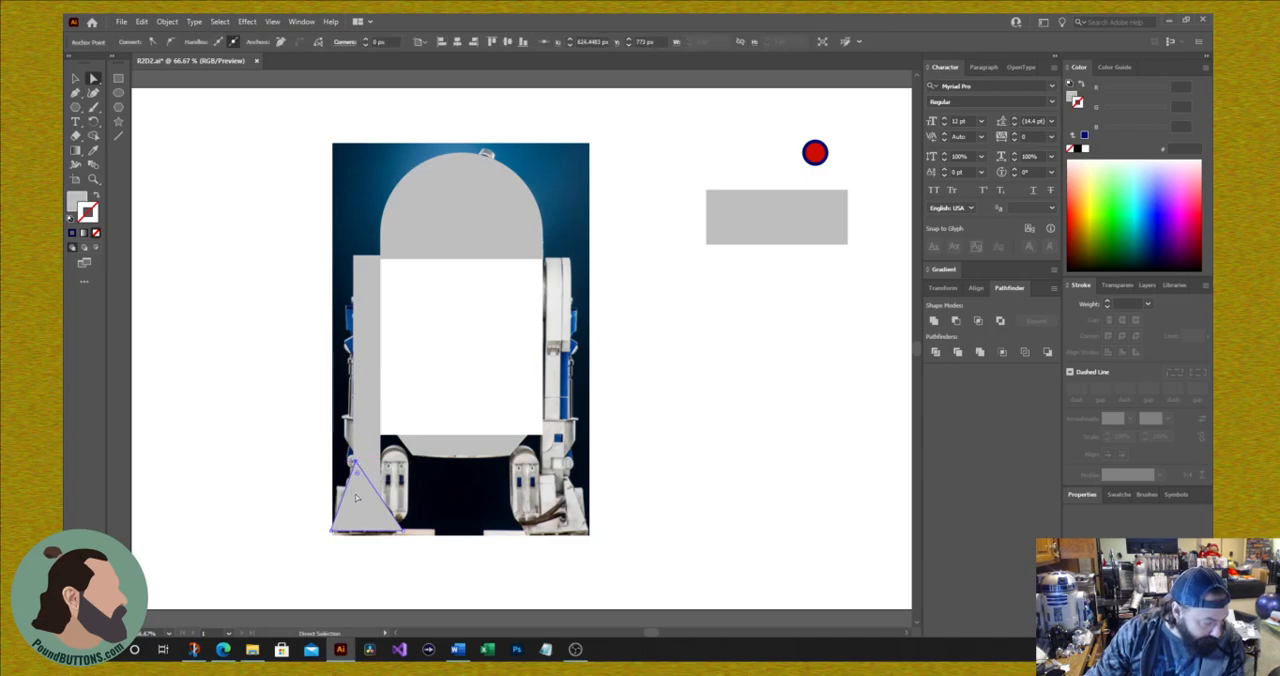
# Step: Draw a grey rectangle about 30 × 72 px on the left foot's outer side and a rounded one about 56 × 152 px over its inner cylinder
pyautogui.click(118, 78)
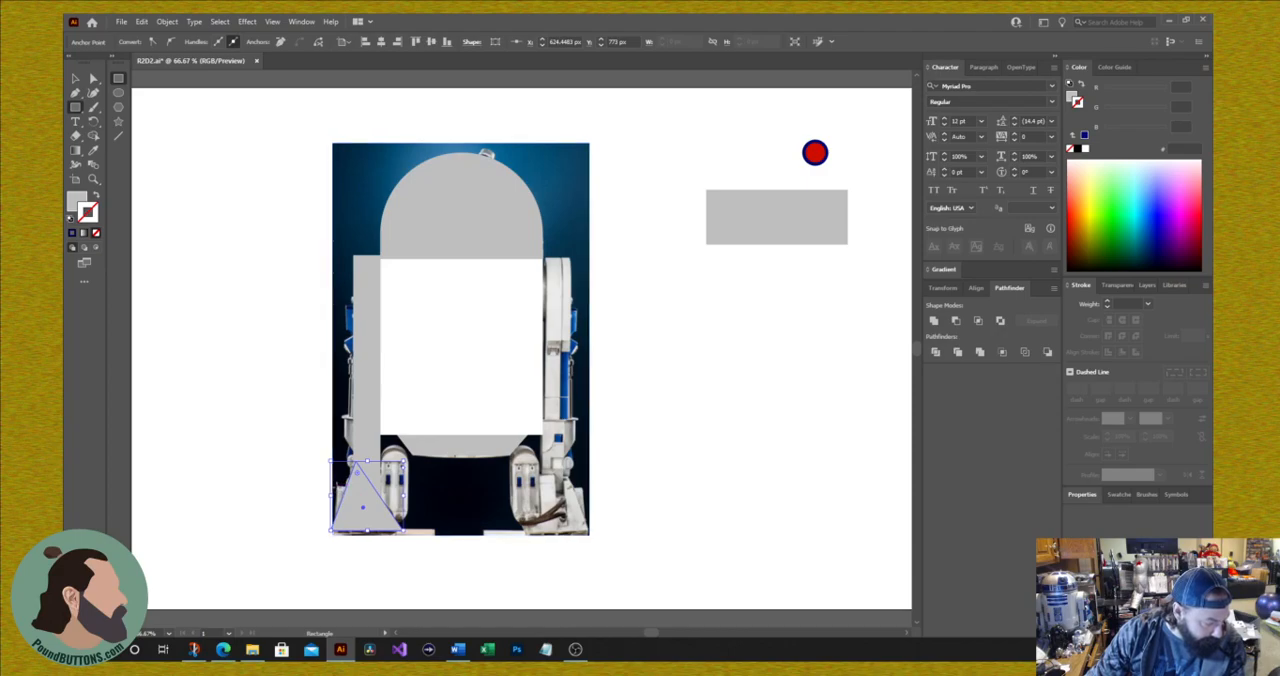
pyautogui.moveTo(337, 486); pyautogui.dragTo(351, 521)
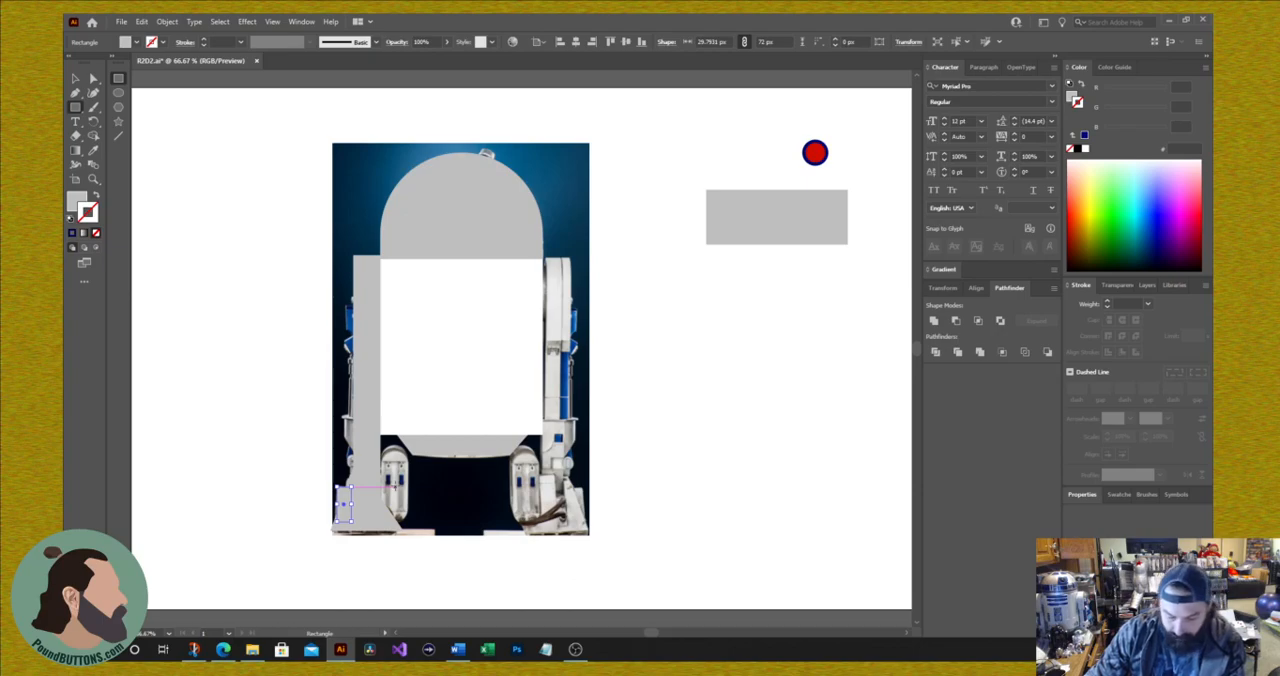
pyautogui.moveTo(395, 487)
pyautogui.mouseDown()
pyautogui.moveTo(413, 444)
pyautogui.moveTo(395, 460)
pyautogui.moveTo(395, 487)
pyautogui.mouseUp()
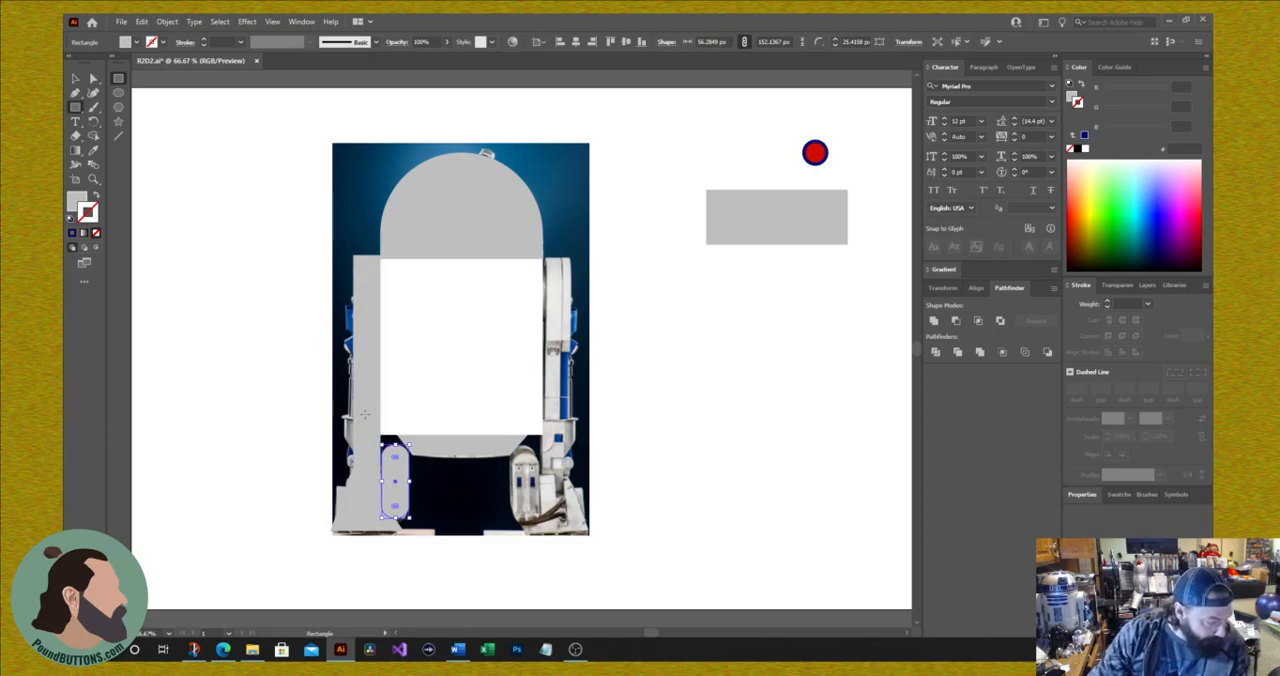
# Step: Draw a grey rectangle about 82 px tall on the lower left leg's outer side and raise its bottom outer corner to taper it
pyautogui.moveTo(344, 416); pyautogui.dragTo(357, 455)
pyautogui.click(94, 79)
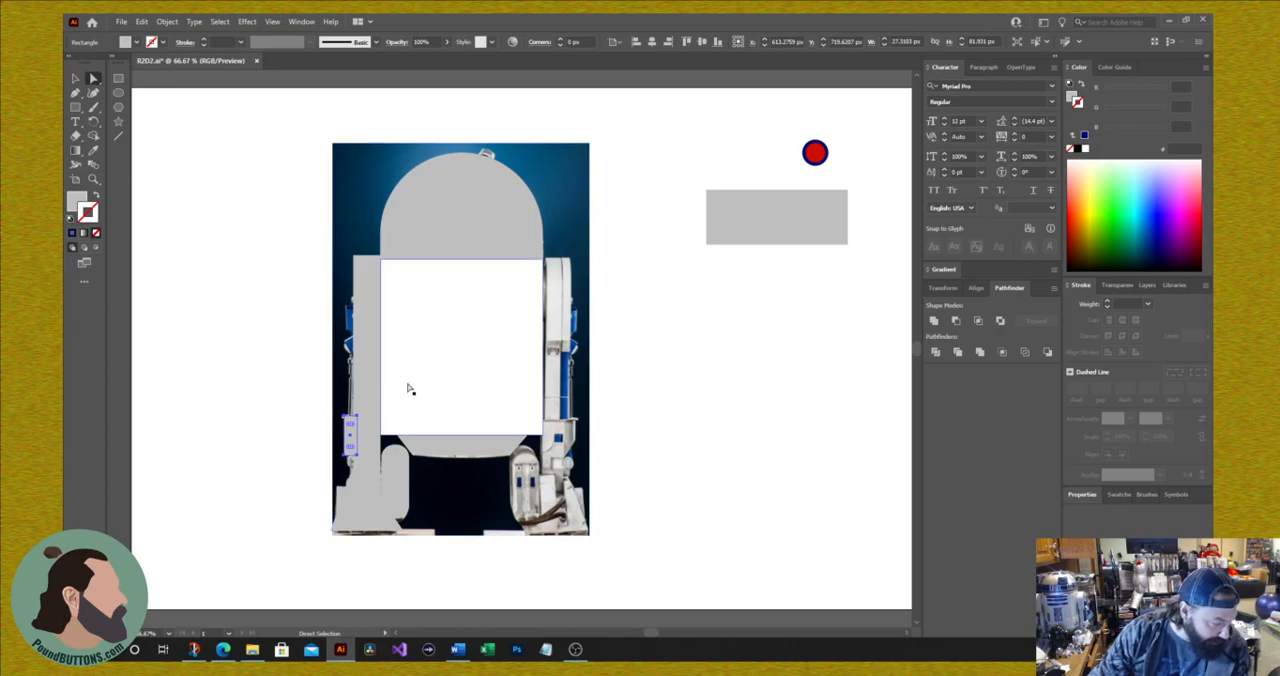
pyautogui.click(282, 404)
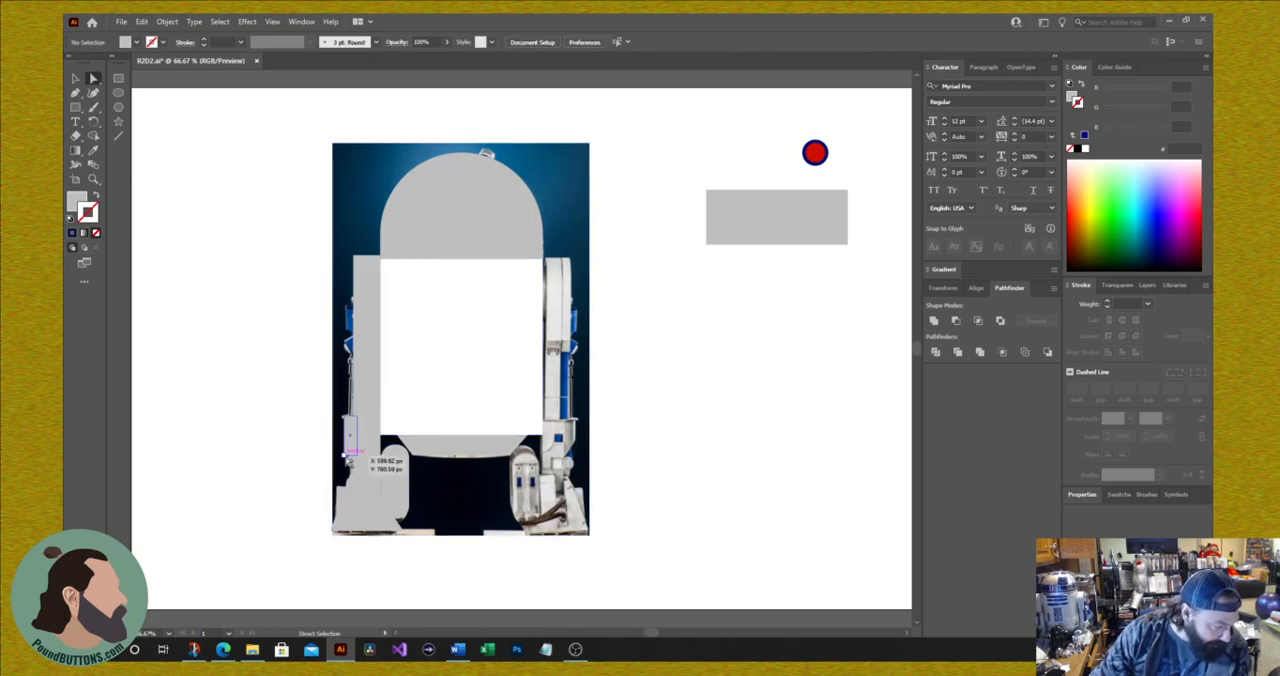
pyautogui.moveTo(346, 454); pyautogui.dragTo(347, 435)
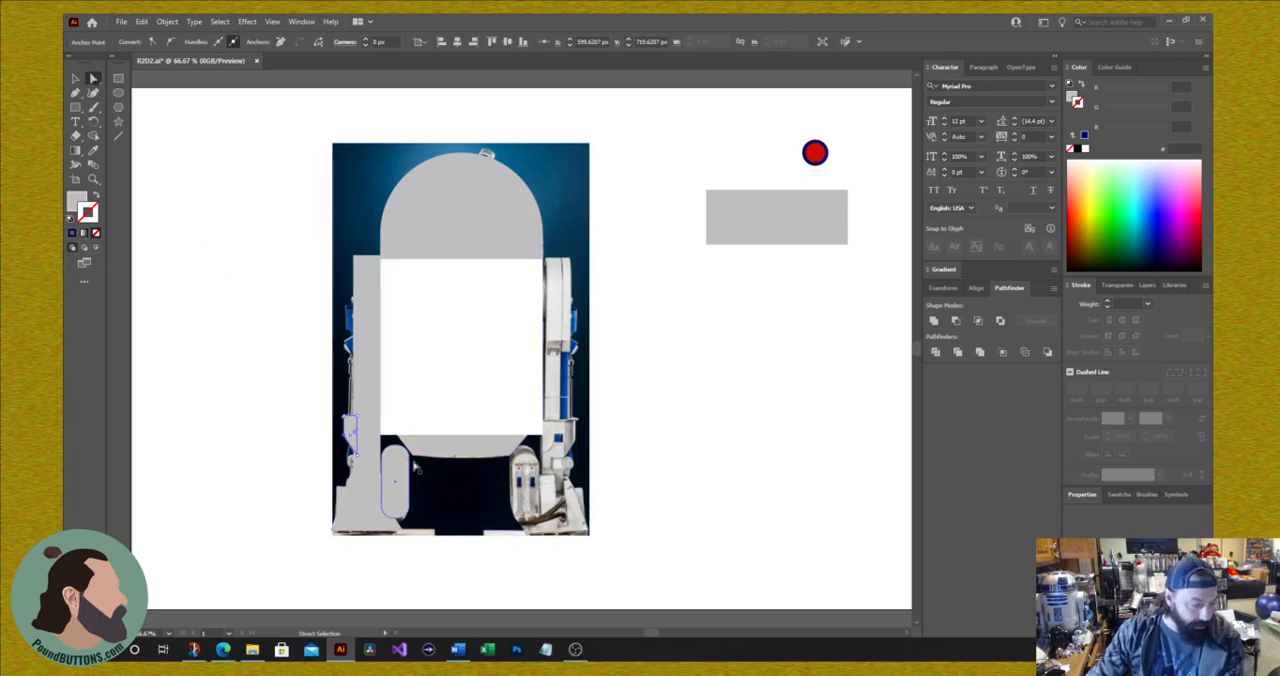
pyautogui.click(788, 234)
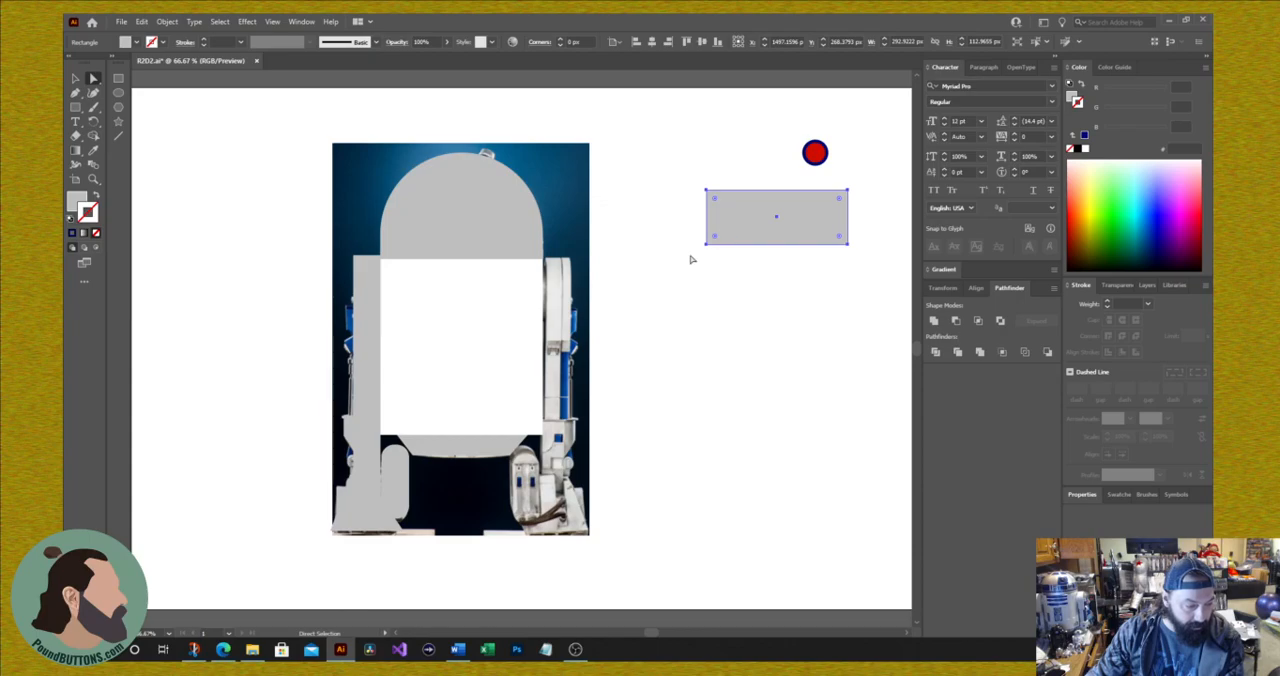
pyautogui.click(707, 250)
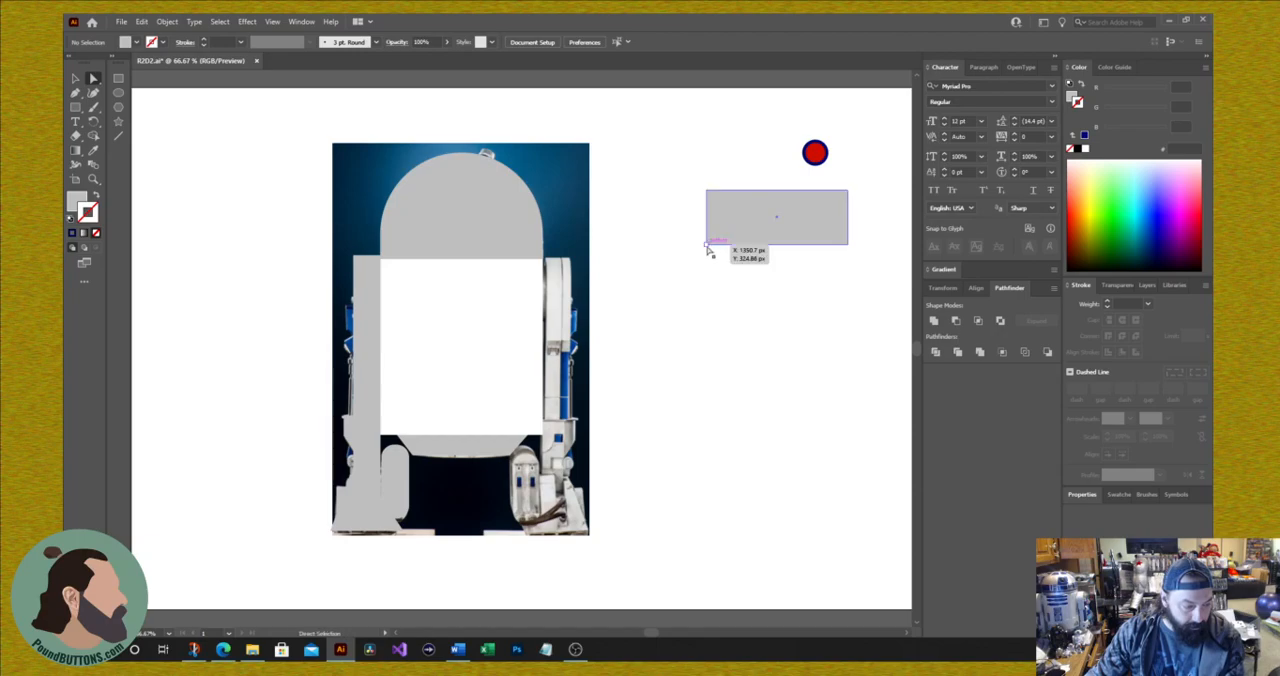
pyautogui.click(706, 245)
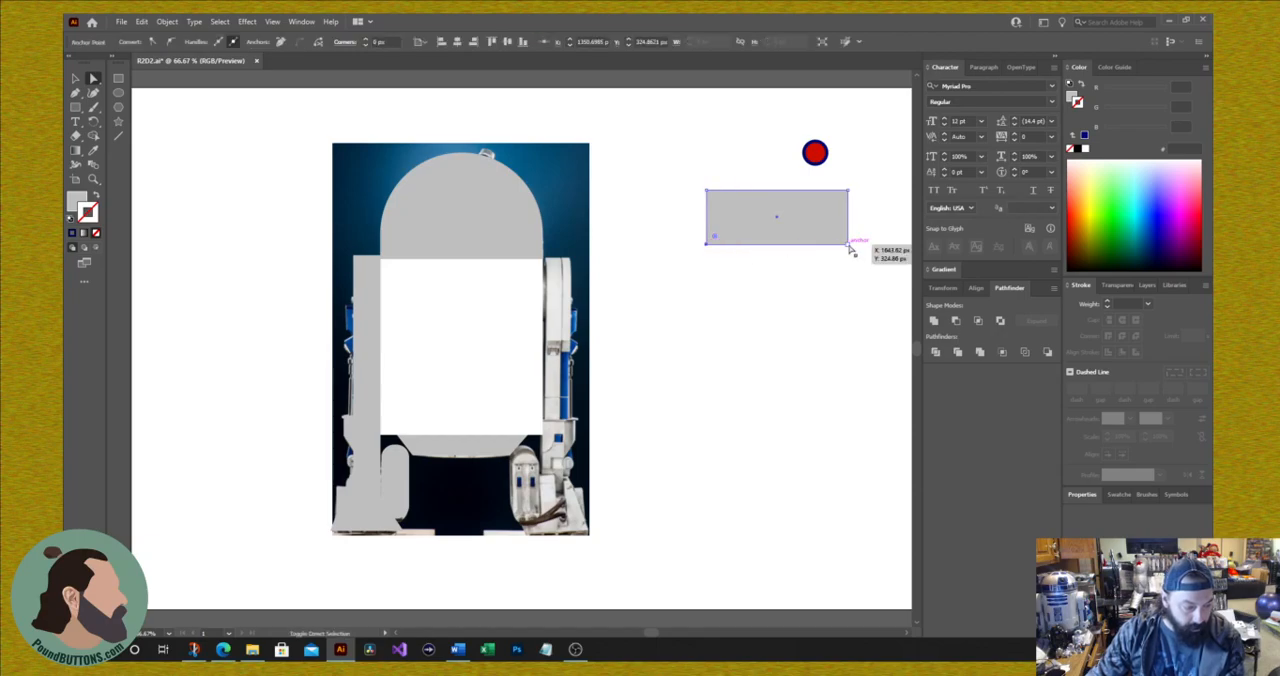
pyautogui.moveTo(847, 250)
pyautogui.mouseDown()
pyautogui.moveTo(800, 252)
pyautogui.moveTo(831, 252)
pyautogui.mouseUp()
pyautogui.hotkey('ctrl', 'z')
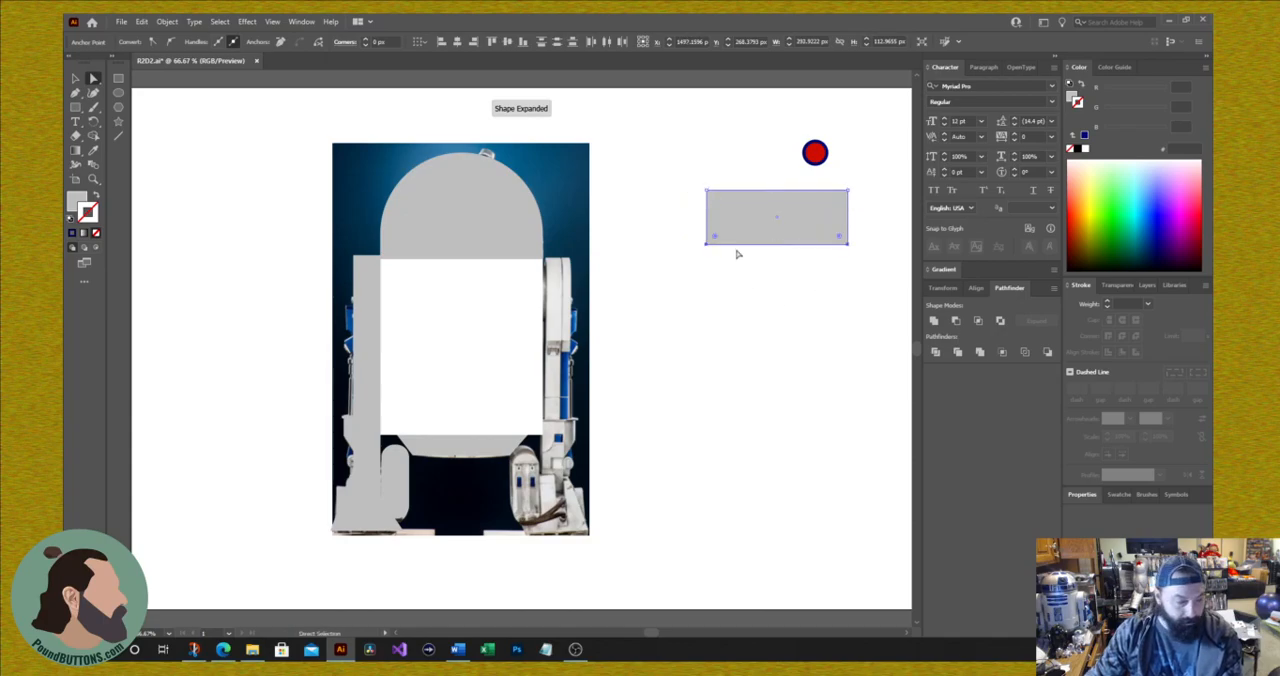
pyautogui.click(753, 302)
# Step: Reshape the grey rectangle beside the photo into a trapezoid by moving both bottom corners and the upper right corner inward
pyautogui.moveTo(706, 244); pyautogui.dragTo(738, 244)
pyautogui.moveTo(849, 246); pyautogui.dragTo(815, 246)
pyautogui.moveTo(848, 192)
pyautogui.mouseDown()
pyautogui.moveTo(836, 202)
pyautogui.moveTo(838, 191)
pyautogui.mouseUp()
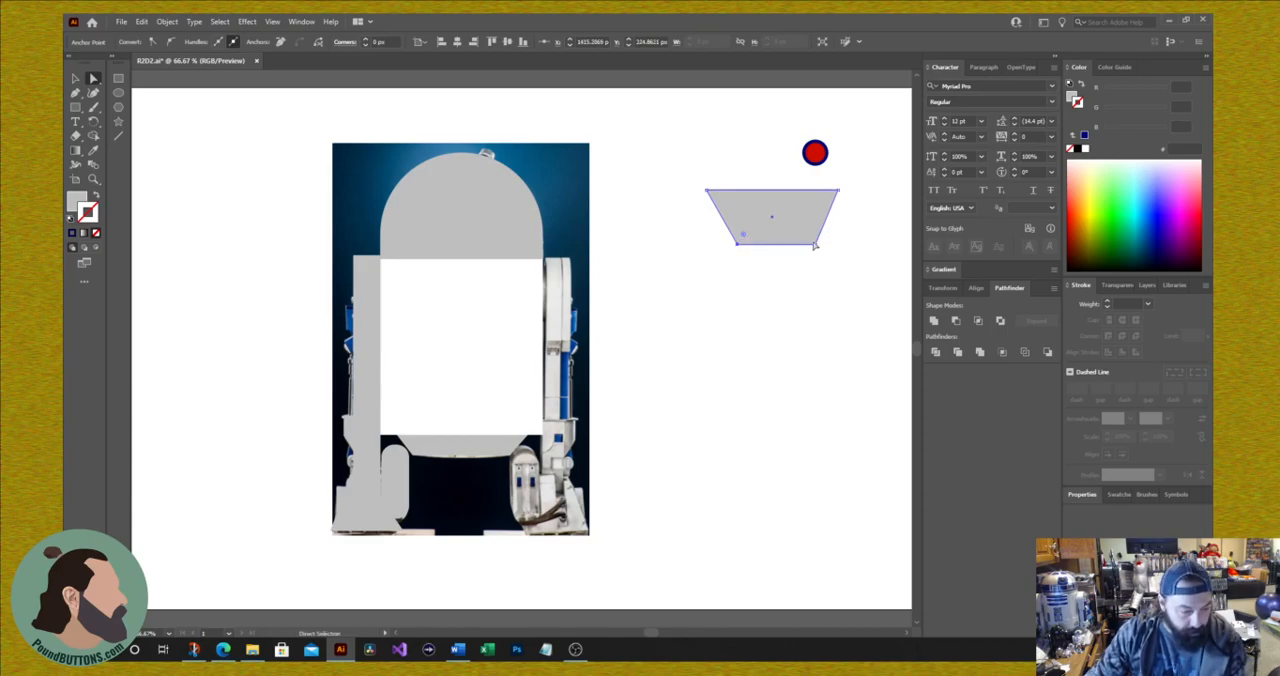
# Step: Round the trapezoid's two bottom corners to about 34.5 px and its two top corners fully, forming a pill-like shape
pyautogui.keyDown('shift'); pyautogui.click(817, 243); pyautogui.keyUp('shift')
pyautogui.keyDown('shift'); pyautogui.click(740, 242); pyautogui.keyUp('shift')
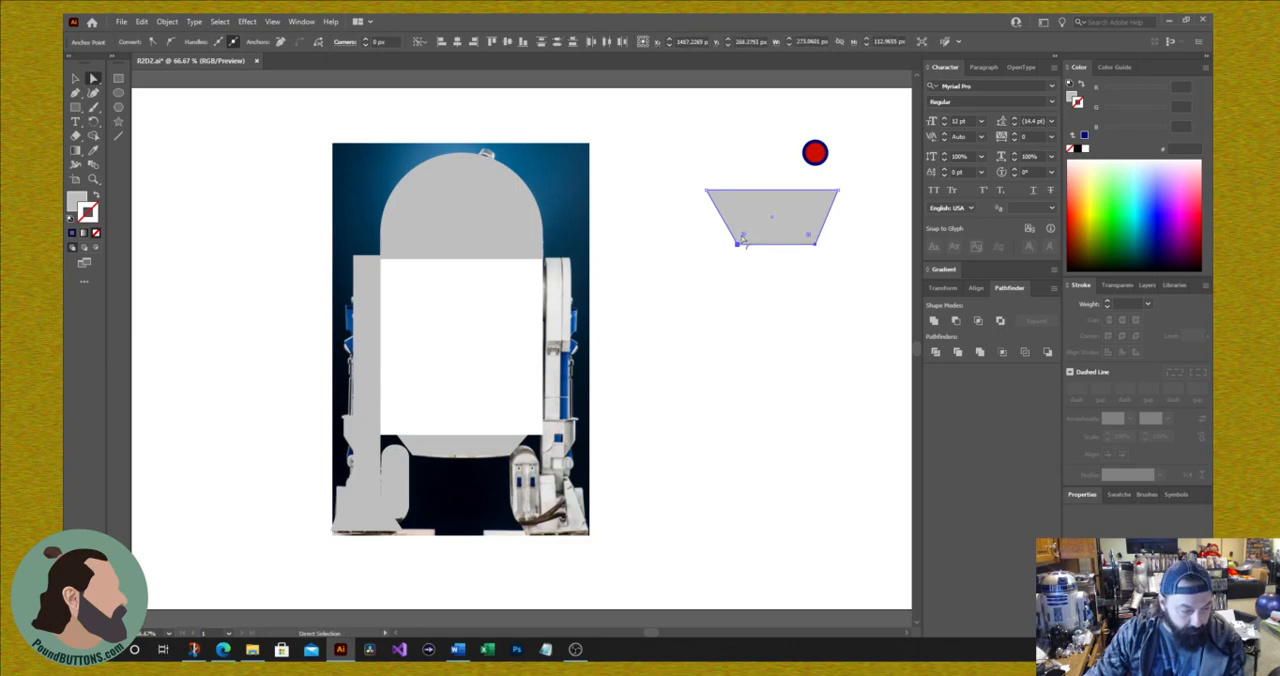
pyautogui.moveTo(743, 237); pyautogui.dragTo(752, 236)
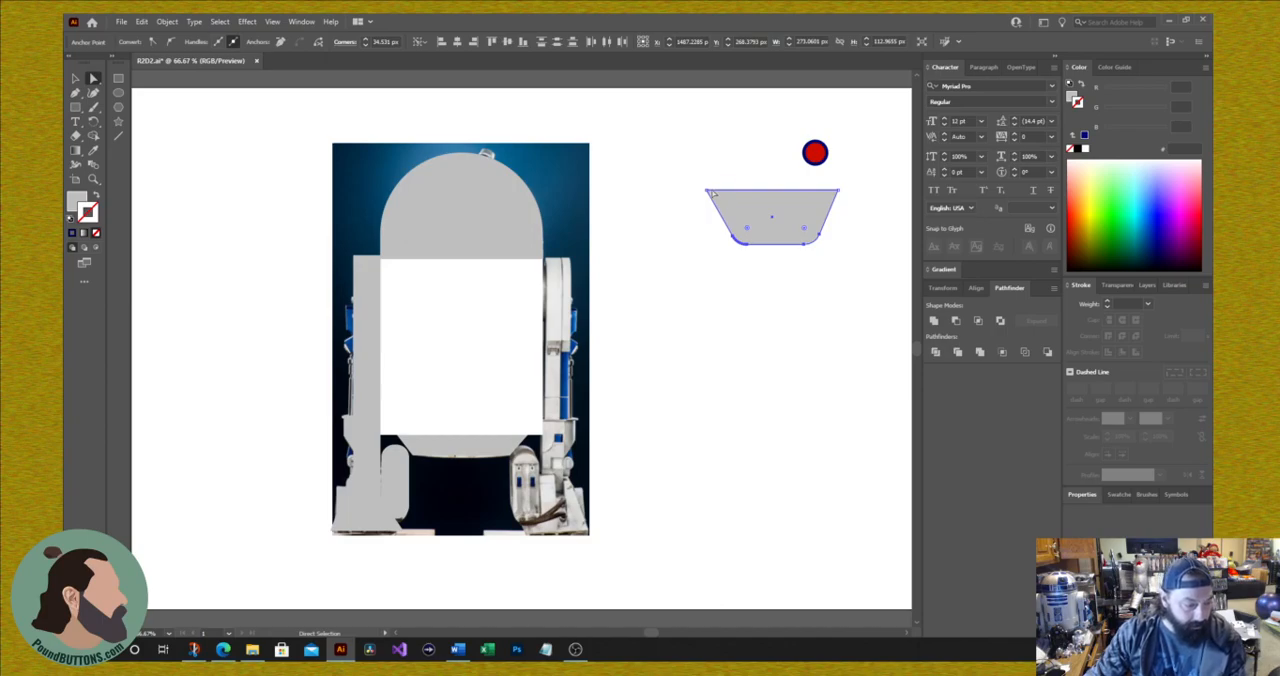
pyautogui.click(708, 191)
pyautogui.keyDown('shift'); pyautogui.click(838, 192); pyautogui.keyUp('shift')
pyautogui.moveTo(822, 201); pyautogui.dragTo(780, 244)
pyautogui.click(788, 298)
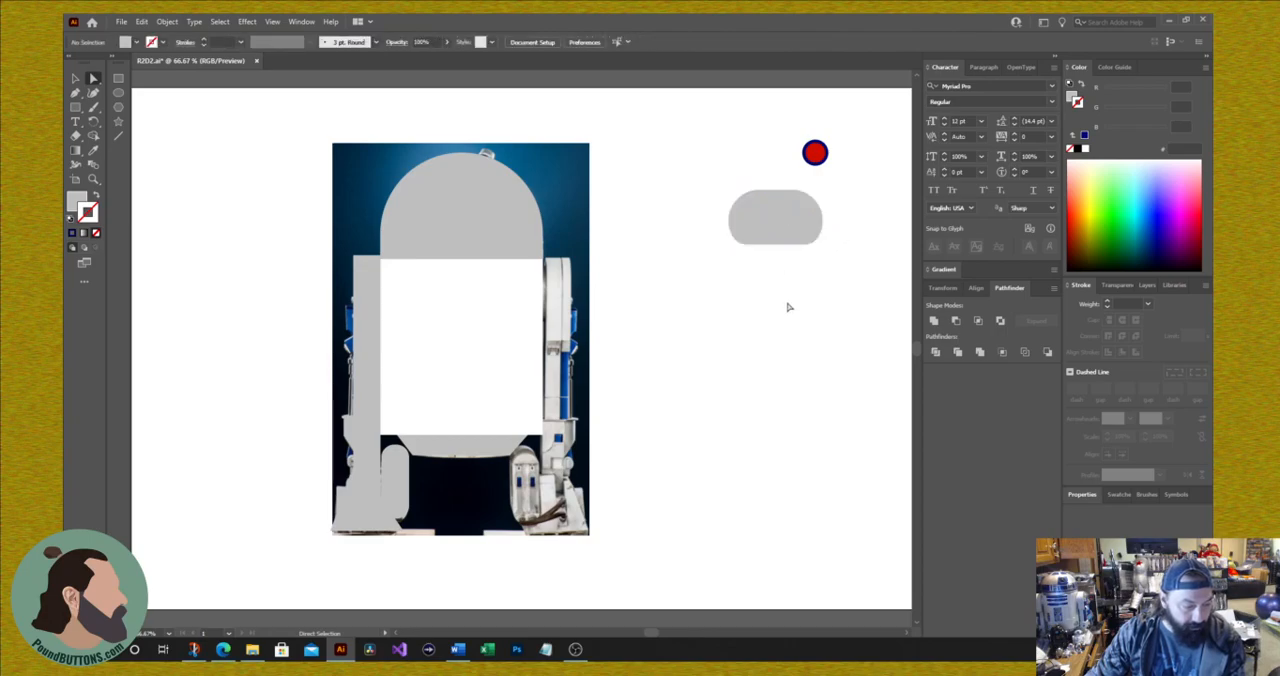
# Step: Move the red circle onto the centre of the rounded grey shape beside the photo
pyautogui.moveTo(815, 153); pyautogui.dragTo(778, 218)
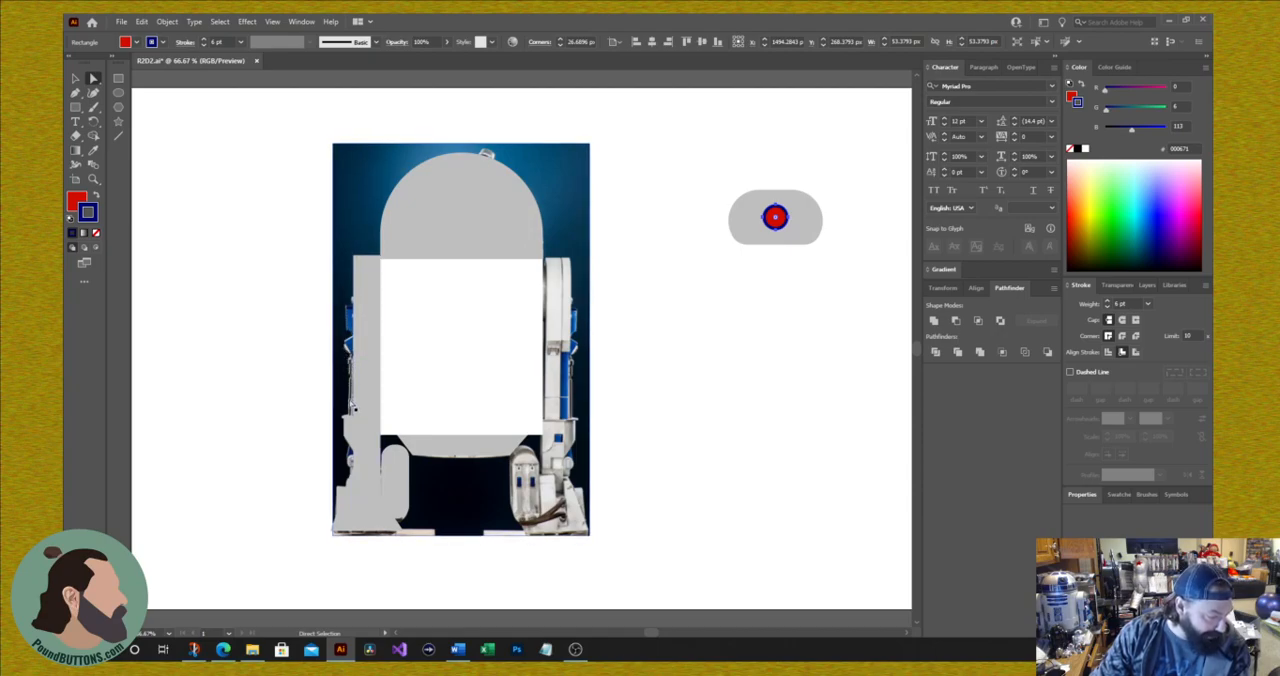
pyautogui.click(369, 480)
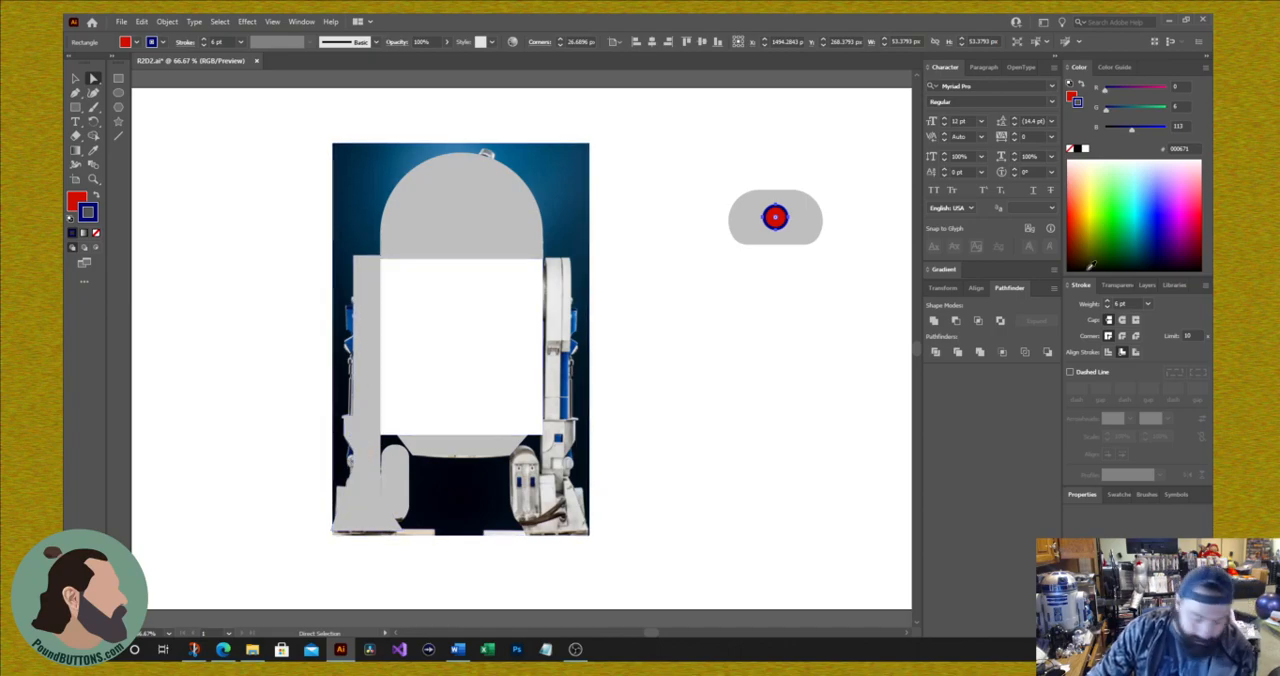
pyautogui.hotkey('ctrl', '+')
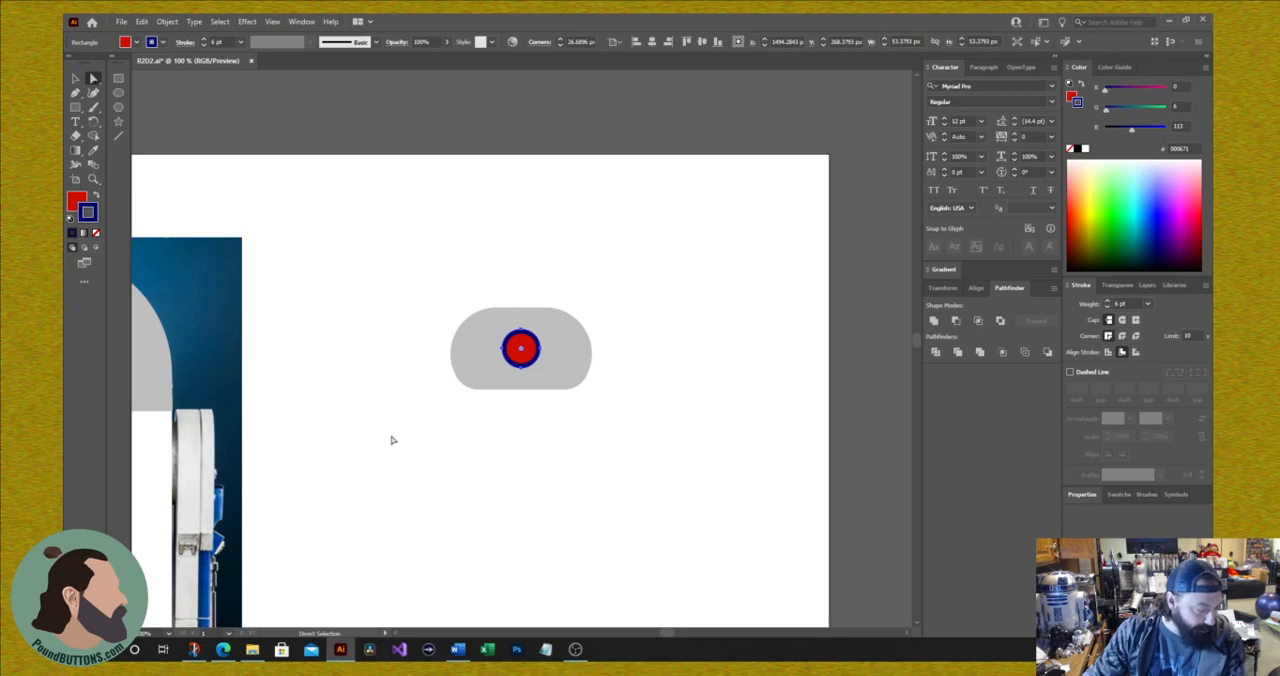
pyautogui.hscroll(3, 389, 444)
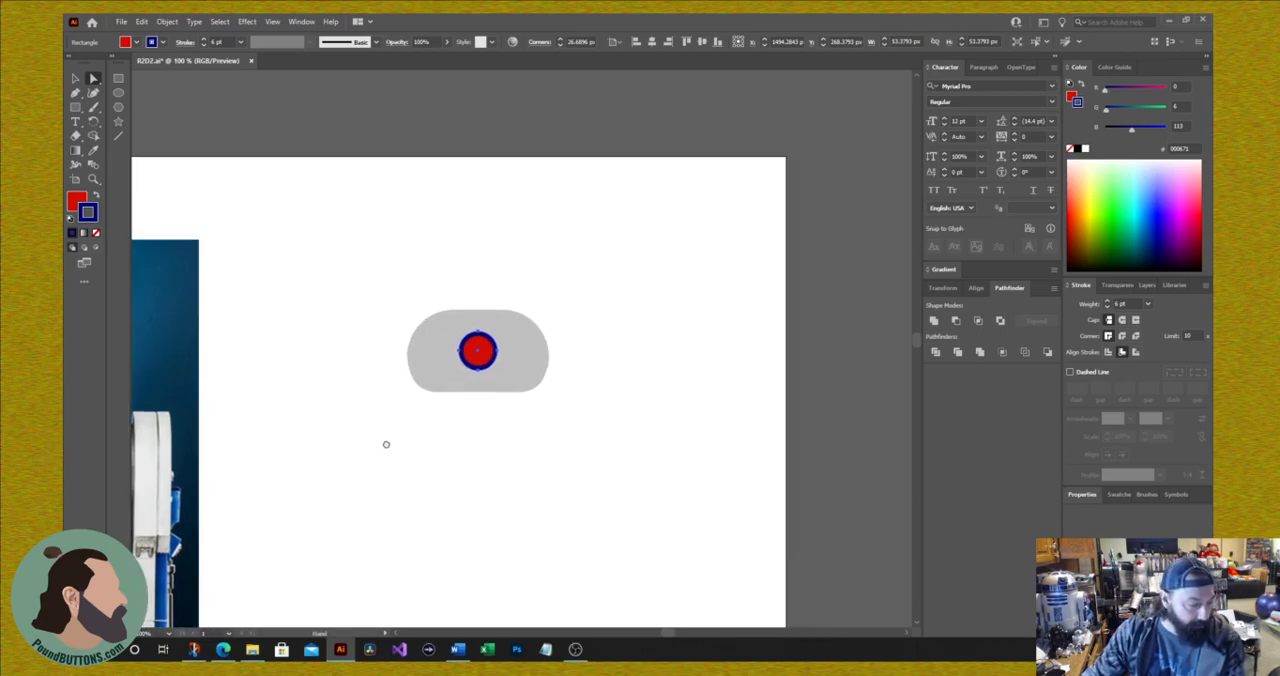
pyautogui.moveTo(405, 434); pyautogui.dragTo(683, 270)
pyautogui.moveTo(450, 402); pyautogui.dragTo(760, 285)
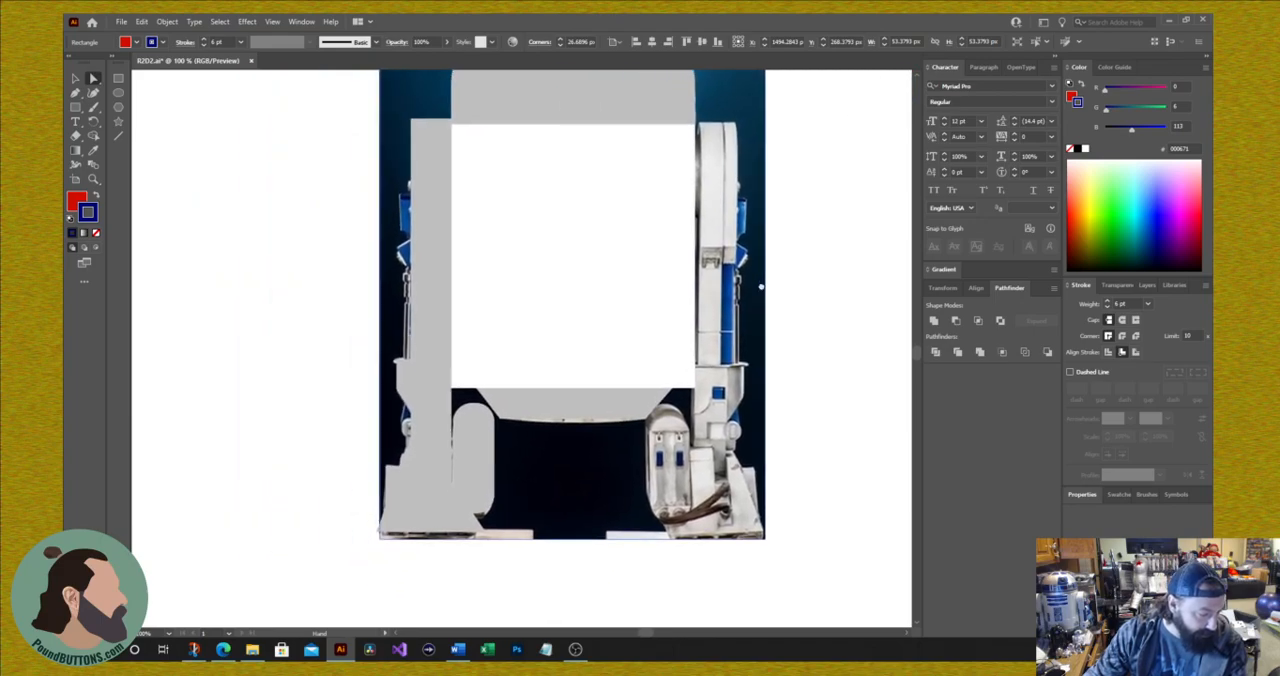
pyautogui.click(118, 92)
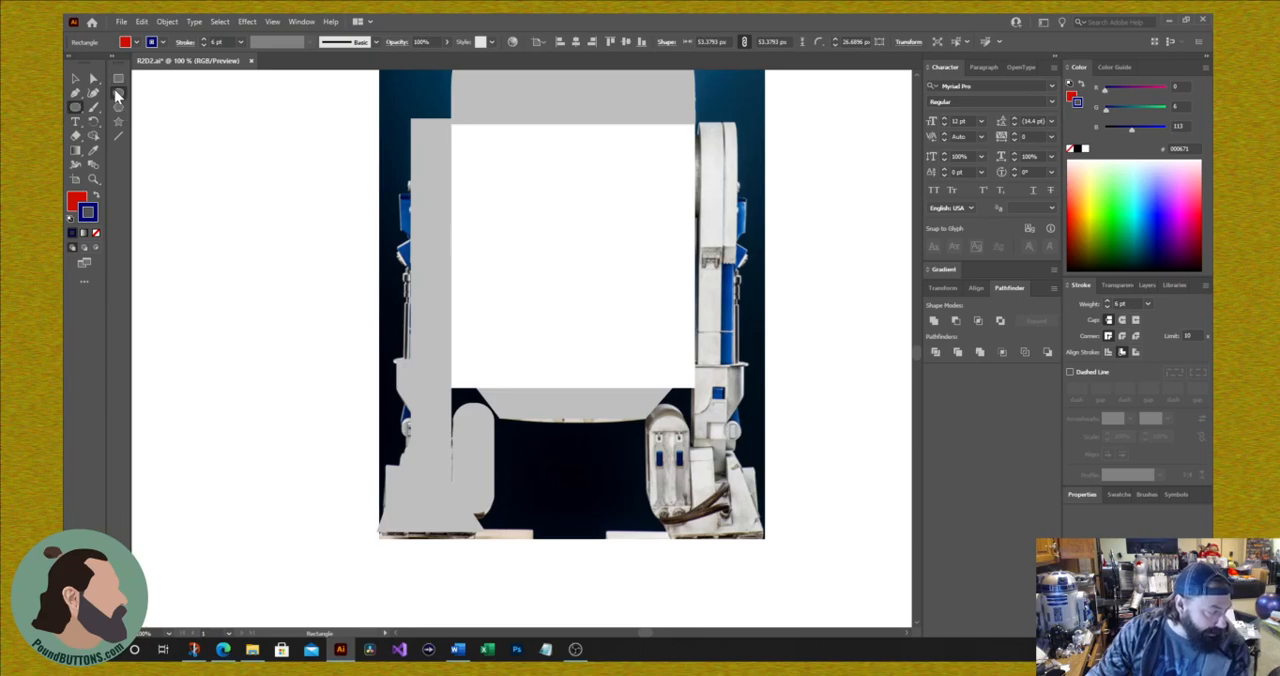
pyautogui.moveTo(212, 233)
pyautogui.mouseDown()
pyautogui.moveTo(287, 320)
pyautogui.moveTo(289, 305)
pyautogui.moveTo(270, 330)
pyautogui.moveTo(259, 311)
pyautogui.mouseUp()
pyautogui.hotkey('ctrl', 'z')
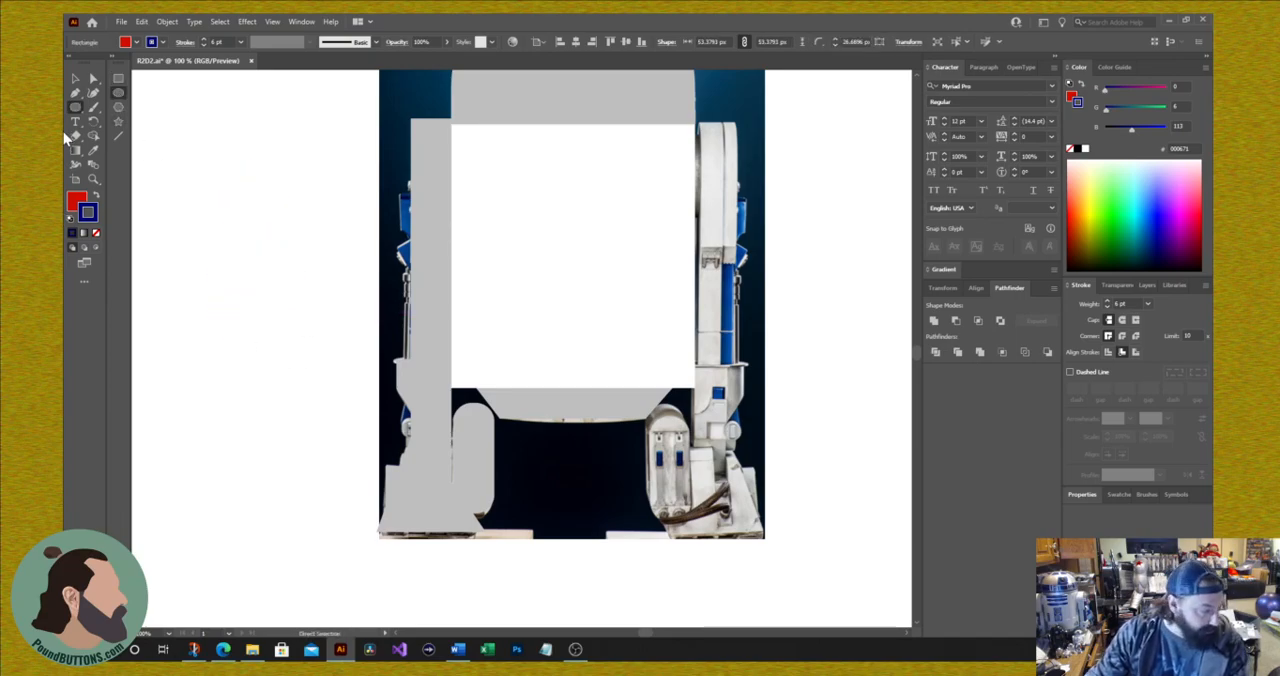
# Step: Remove the stroke and replace the red fill with the grey BFBFBF sampled from the left leg
pyautogui.click(118, 78)
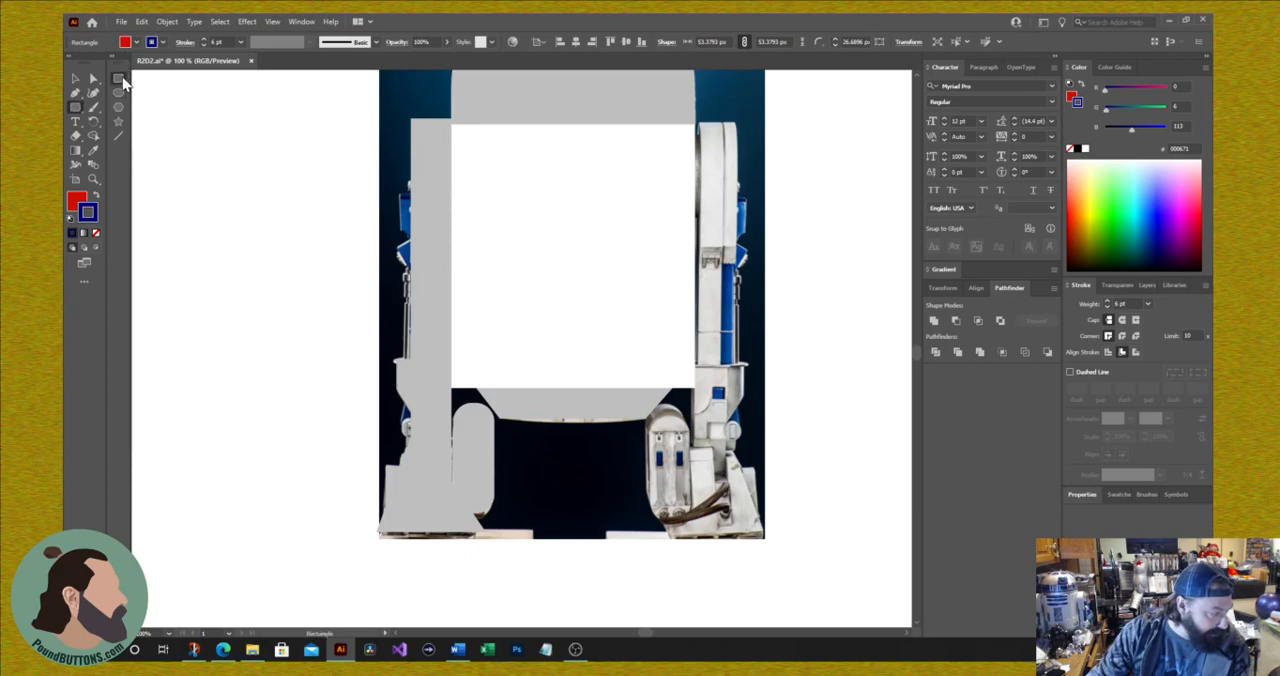
pyautogui.click(96, 233)
pyautogui.click(78, 202)
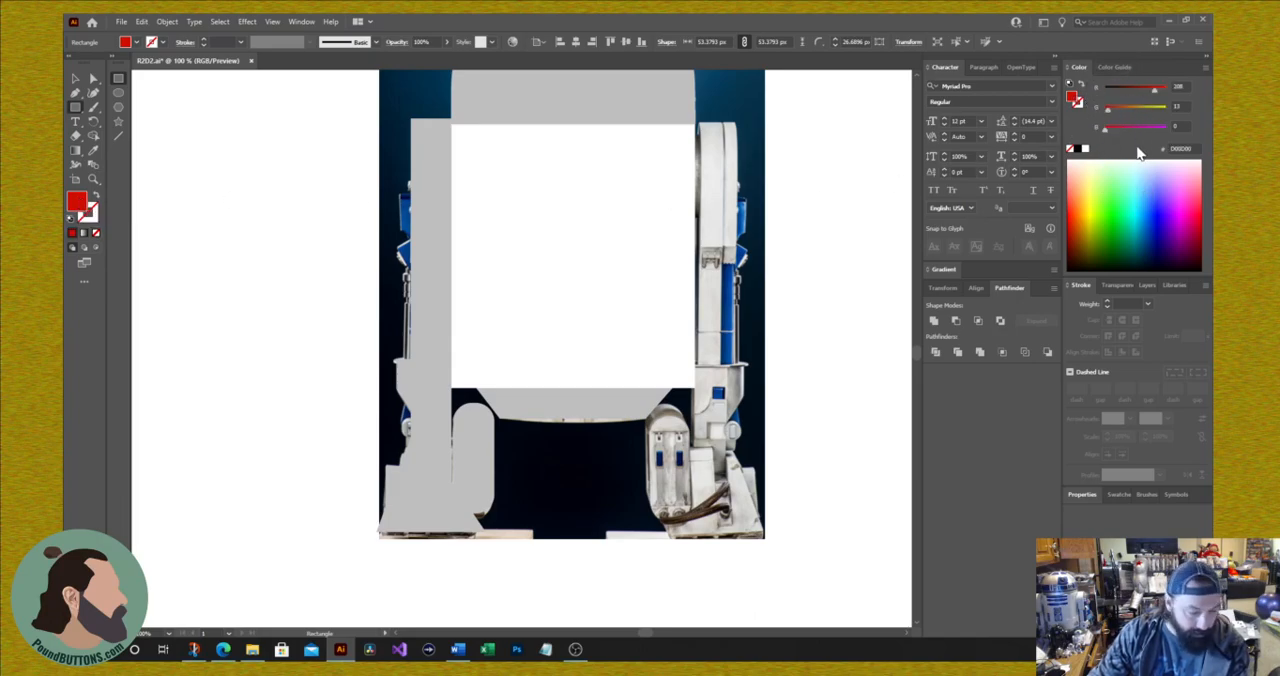
pyautogui.click(93, 150)
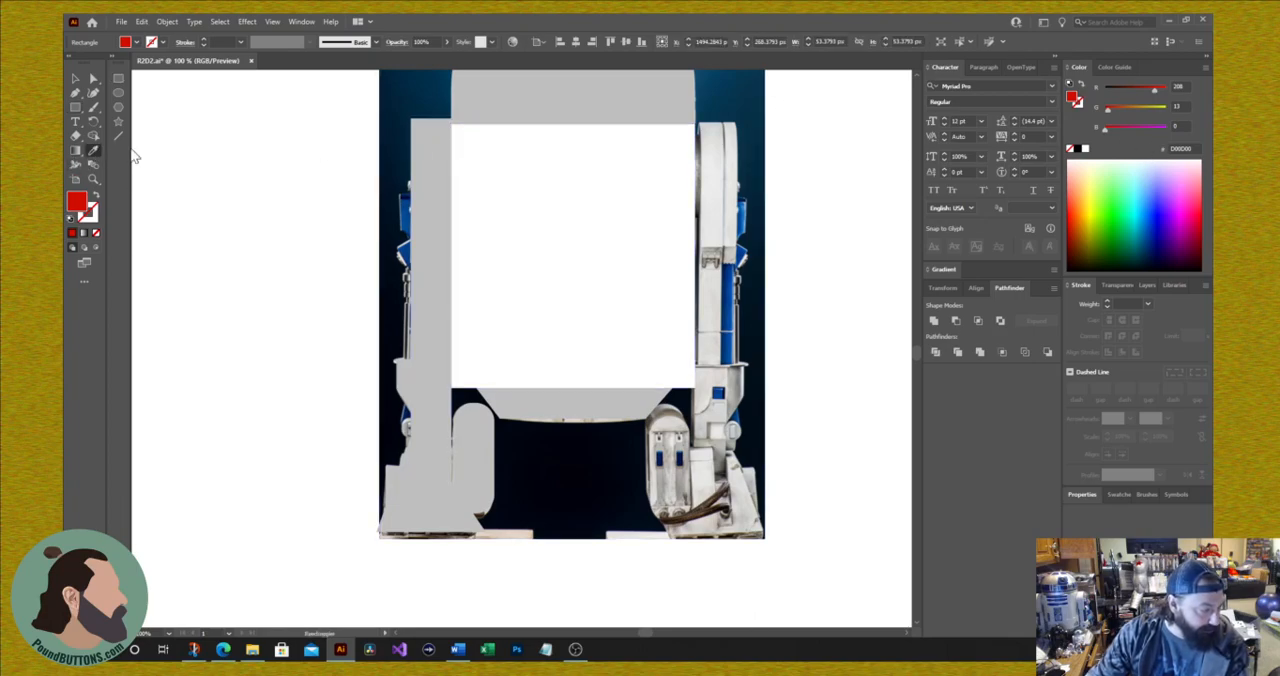
pyautogui.click(425, 149)
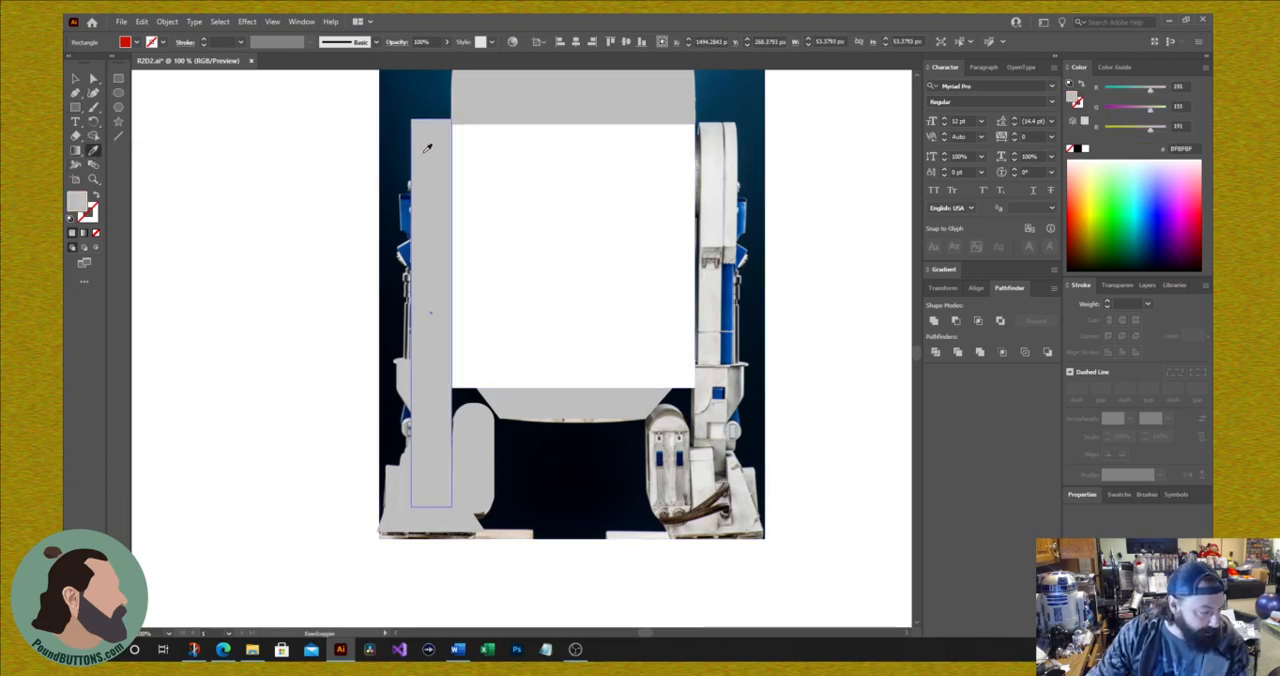
# Step: Draw a grey rectangle about 21 by 26 px over the knob at the left ankle's outer edge and align it with the photo
pyautogui.click(76, 108)
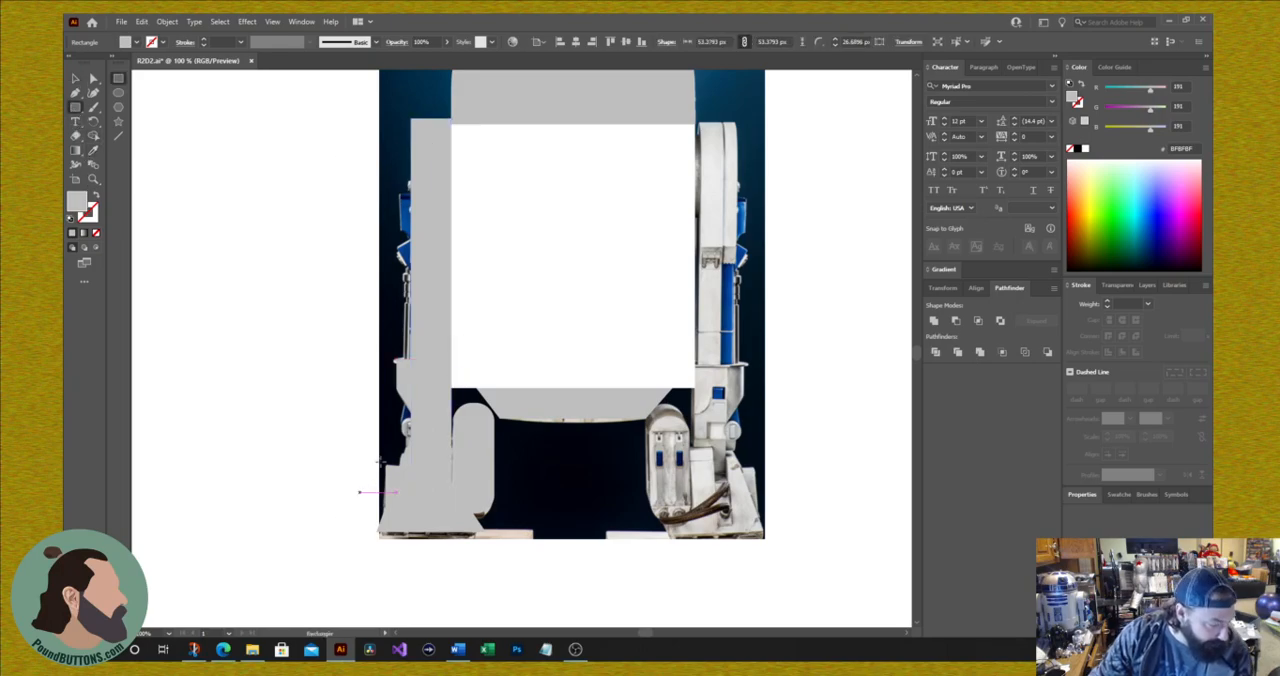
pyautogui.moveTo(405, 420); pyautogui.dragTo(414, 432)
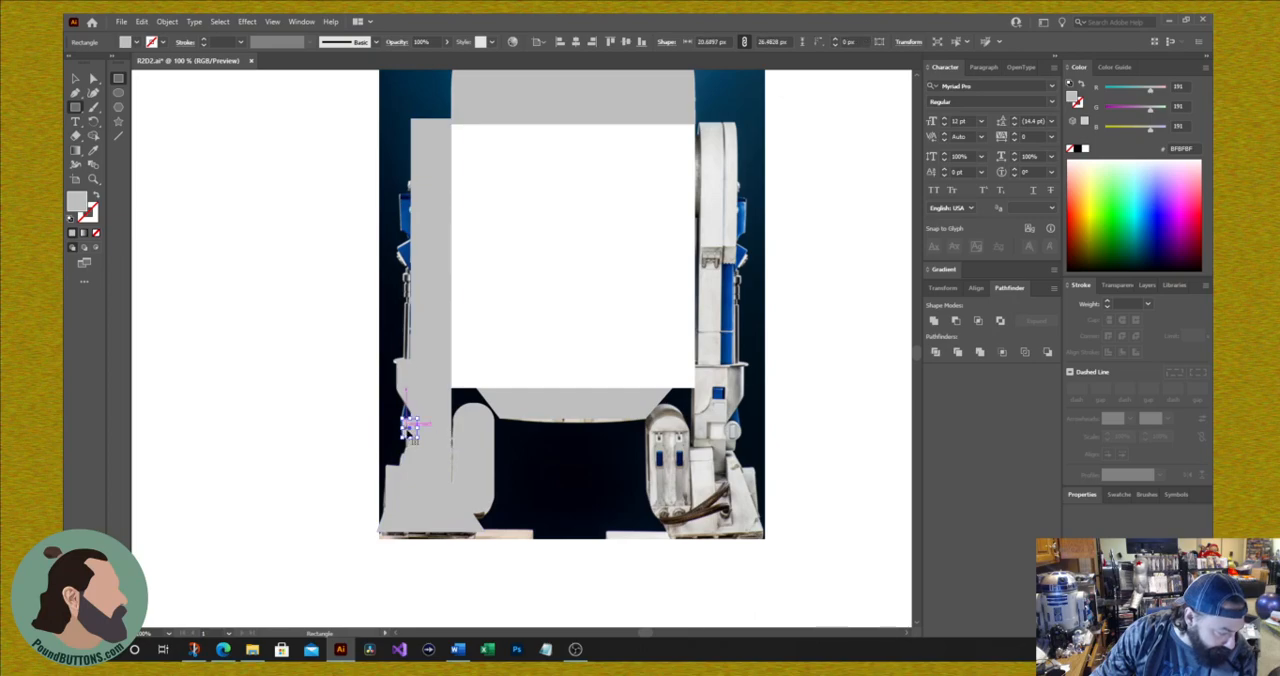
pyautogui.press('a')
pyautogui.keyDown('shift'); pyautogui.click(448, 400); pyautogui.keyUp('shift')
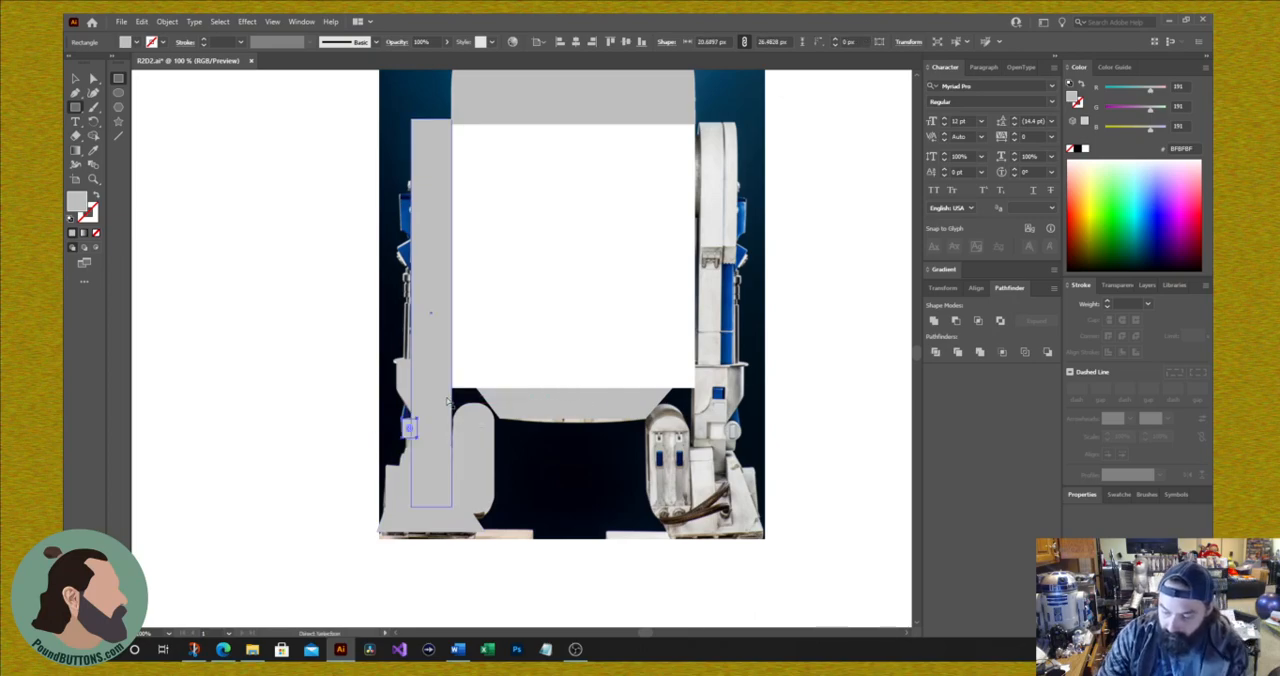
pyautogui.scroll(5, 448, 400)
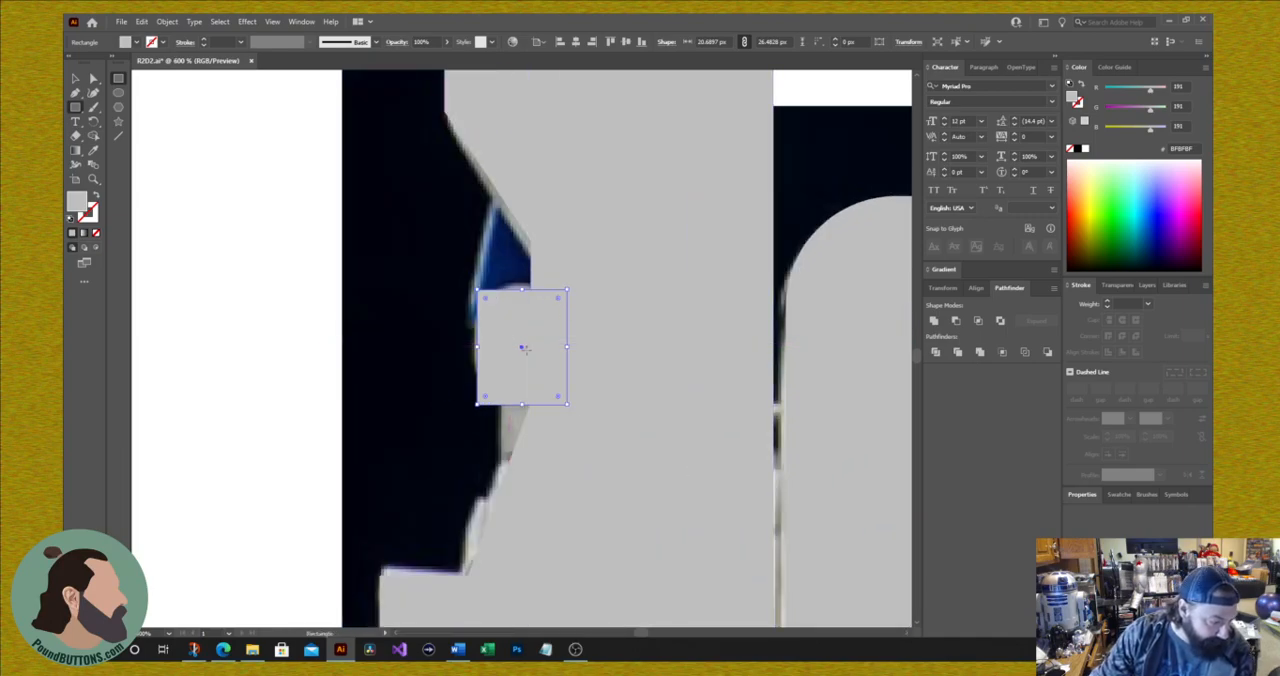
pyautogui.moveTo(524, 346); pyautogui.dragTo(517, 340)
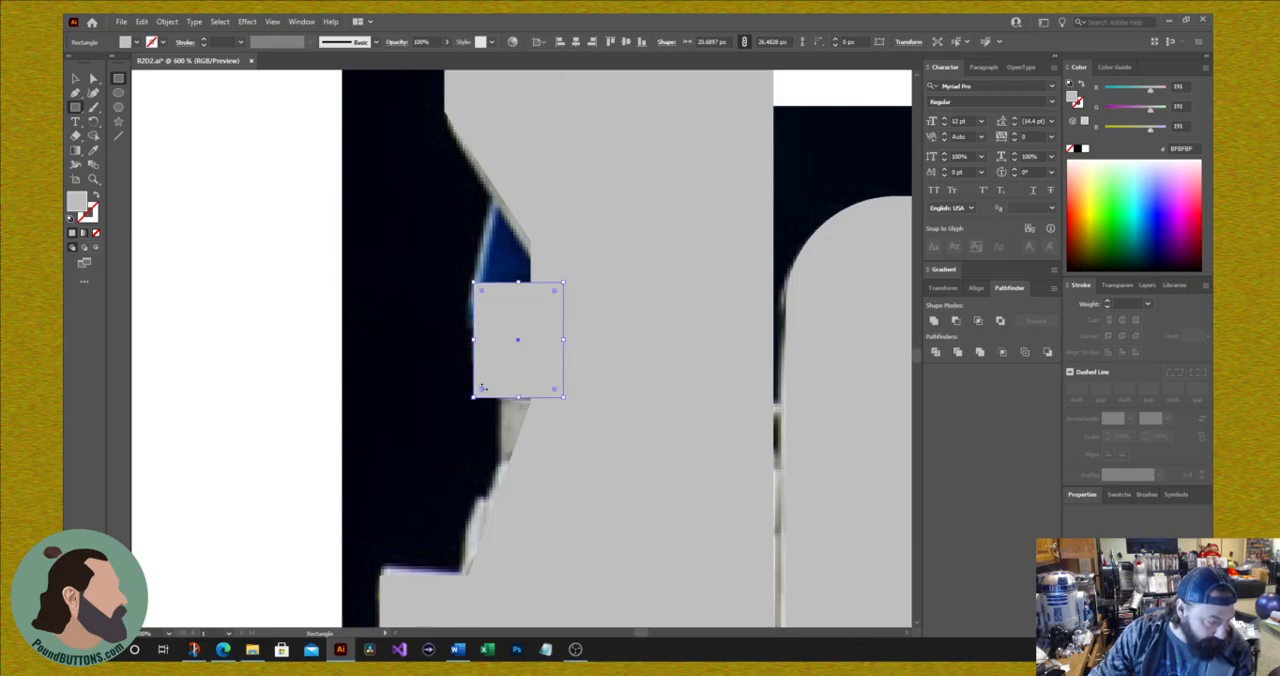
pyautogui.moveTo(483, 393); pyautogui.dragTo(492, 386)
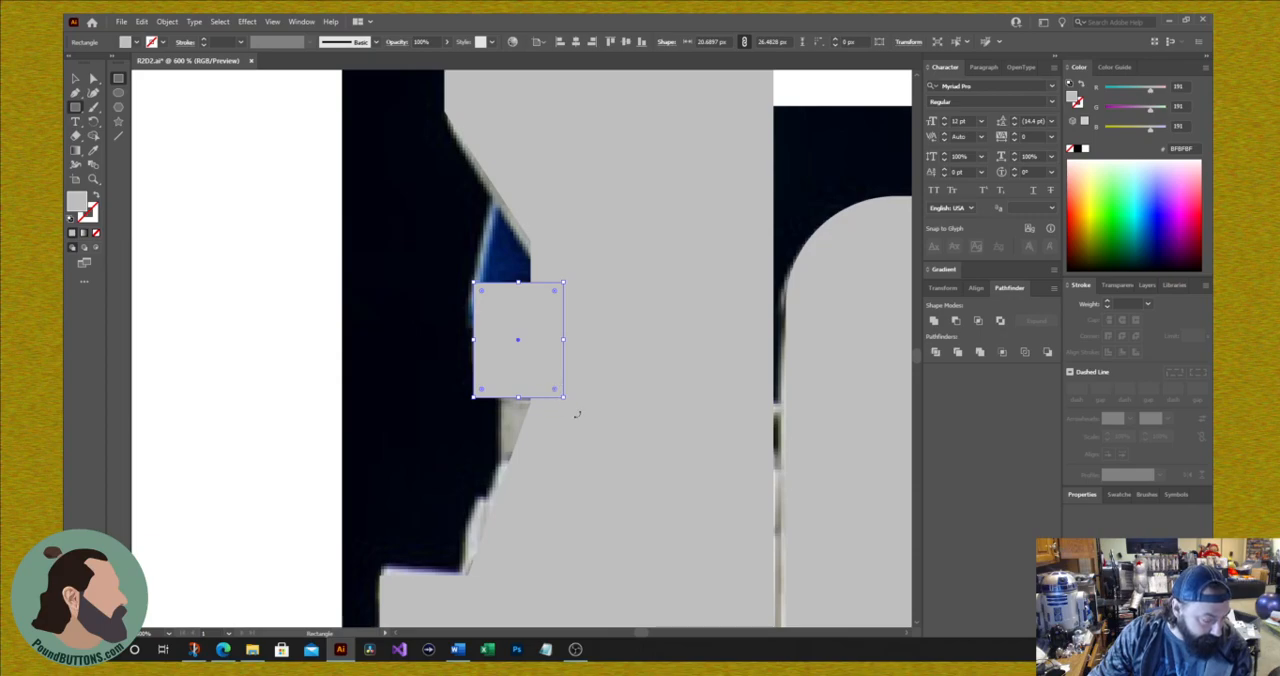
# Step: Enlarge the ankle rectangle to about 43 by 47 px and round all its corners to about 12 px
pyautogui.moveTo(564, 397); pyautogui.dragTo(662, 485)
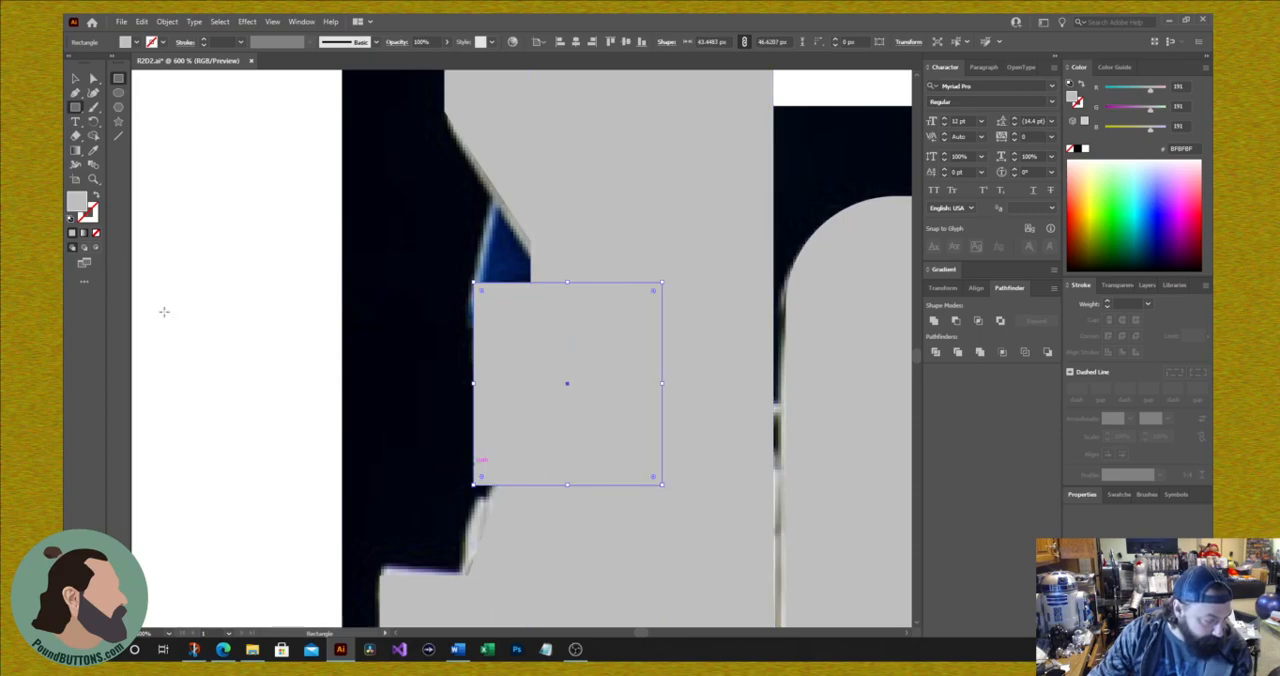
pyautogui.click(92, 79)
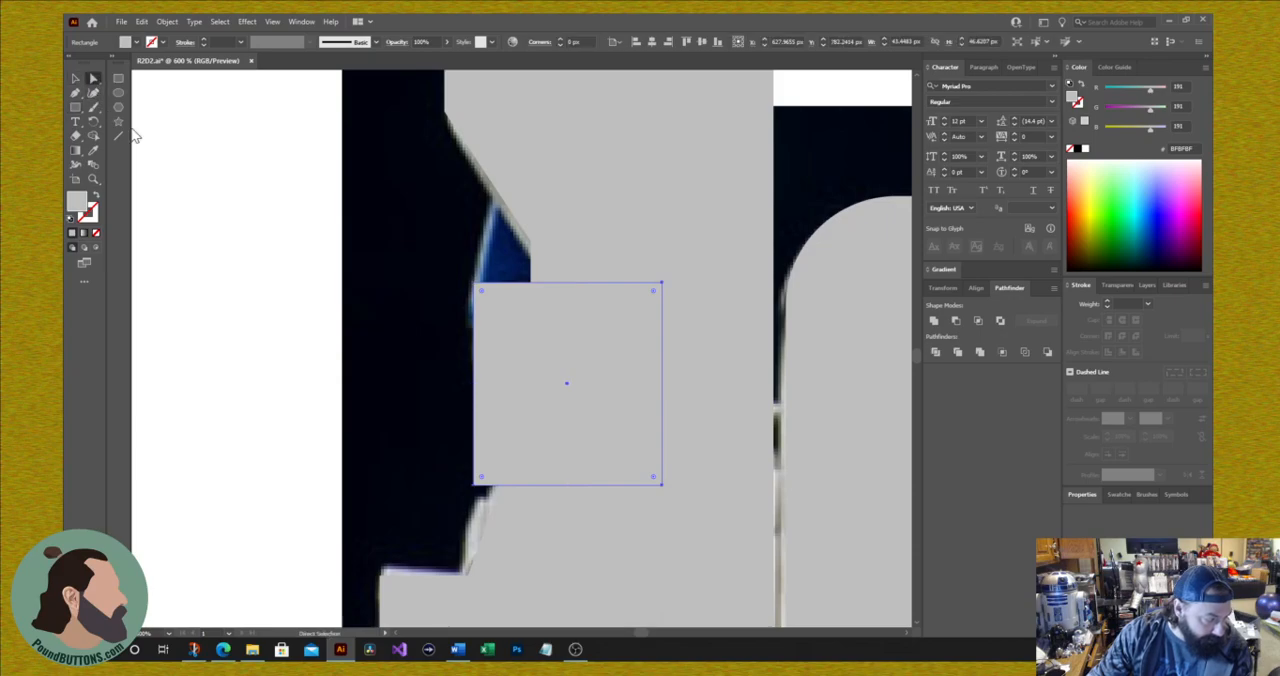
pyautogui.moveTo(481, 484); pyautogui.dragTo(527, 440)
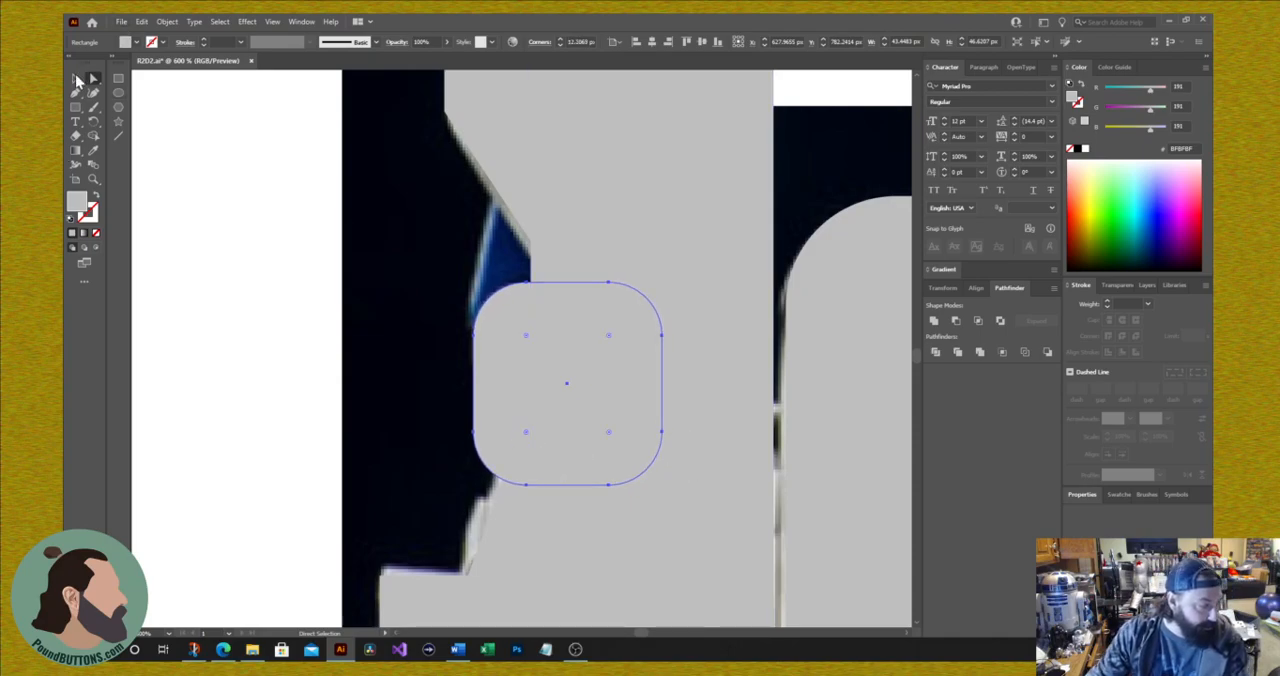
# Step: Scale the rounded ankle rectangle down to about 31 by 27 px and round its corners further to match the knob
pyautogui.click(77, 79)
pyautogui.moveTo(662, 487); pyautogui.dragTo(609, 399)
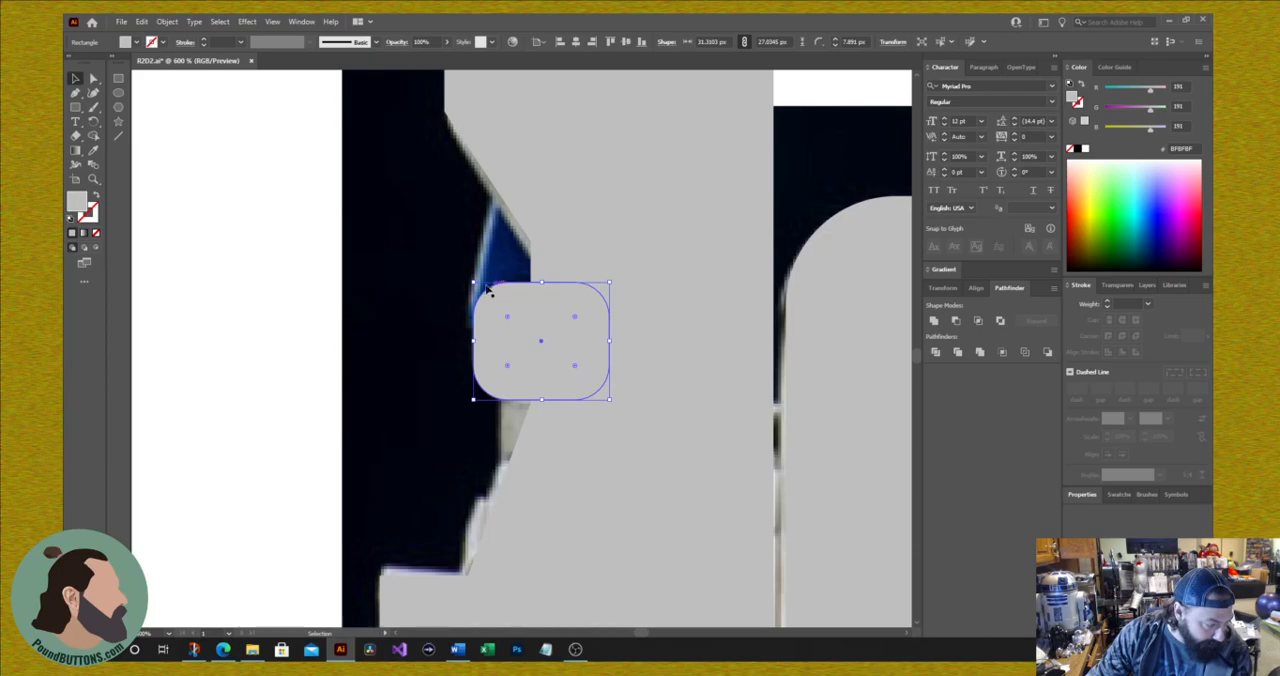
pyautogui.moveTo(473, 284); pyautogui.dragTo(523, 332)
pyautogui.click(671, 489)
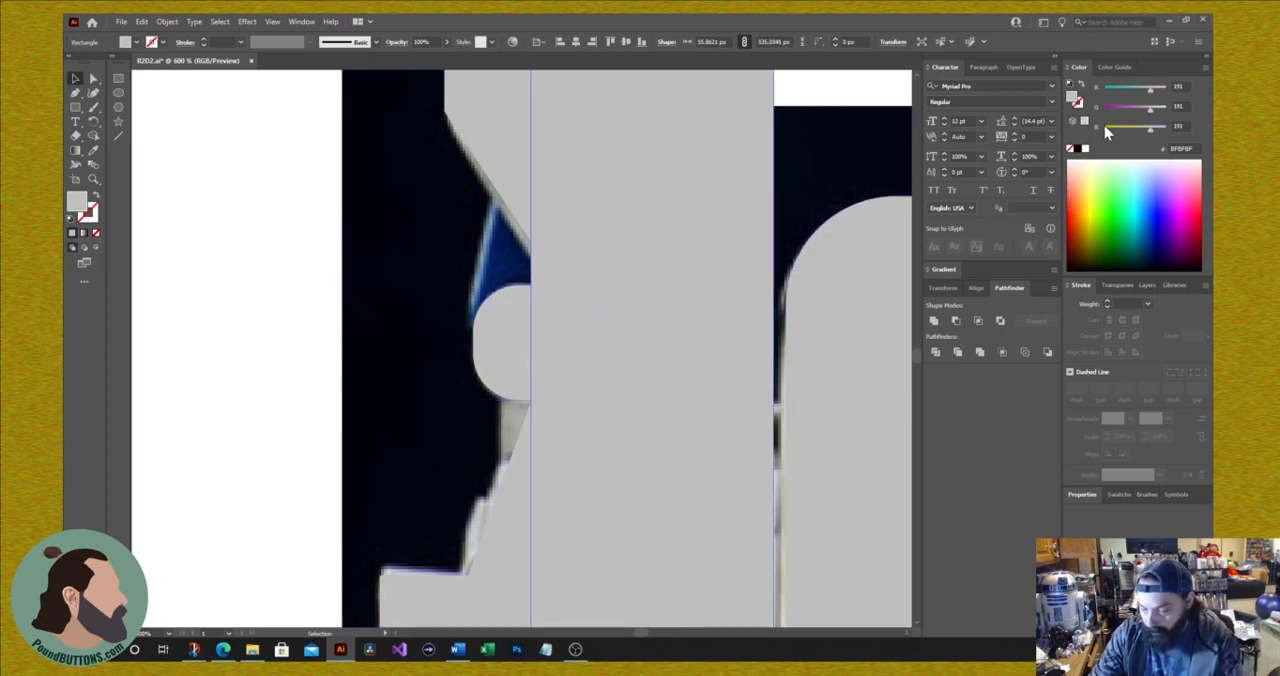
# Step: Select all the left leg and foot shapes without the photo and unite them into one shape
pyautogui.hotkey('ctrl', '0')
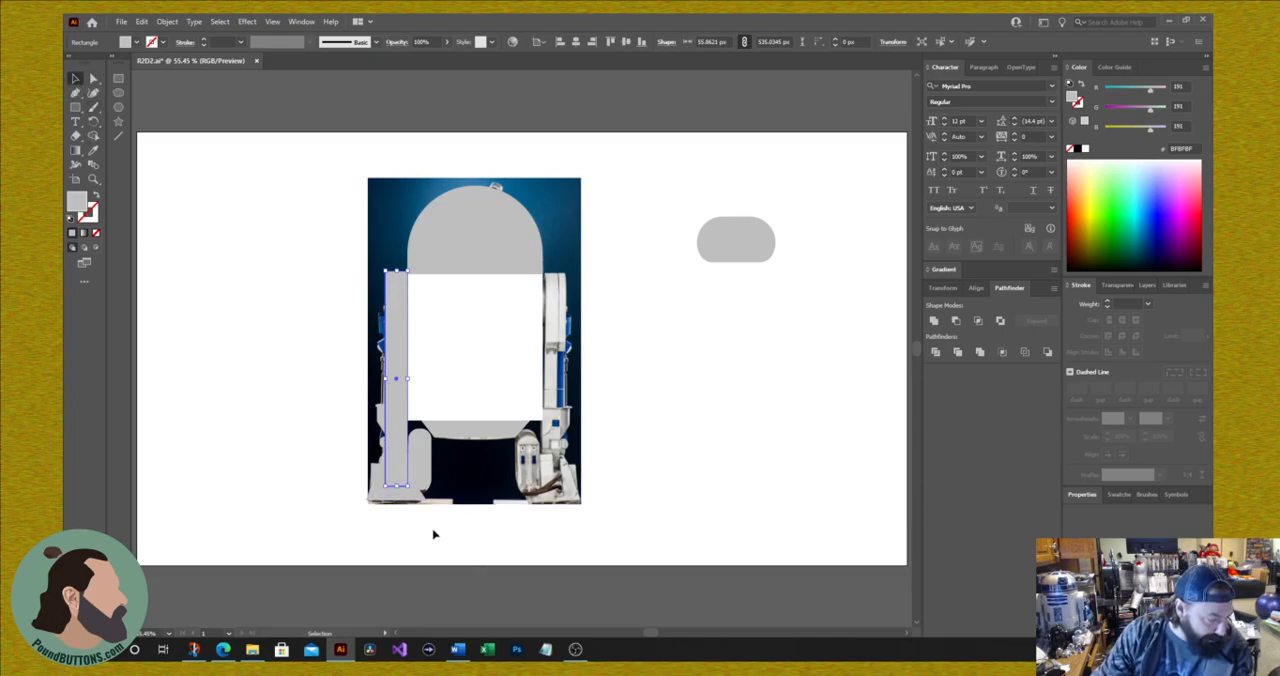
pyautogui.moveTo(430, 524); pyautogui.dragTo(313, 452)
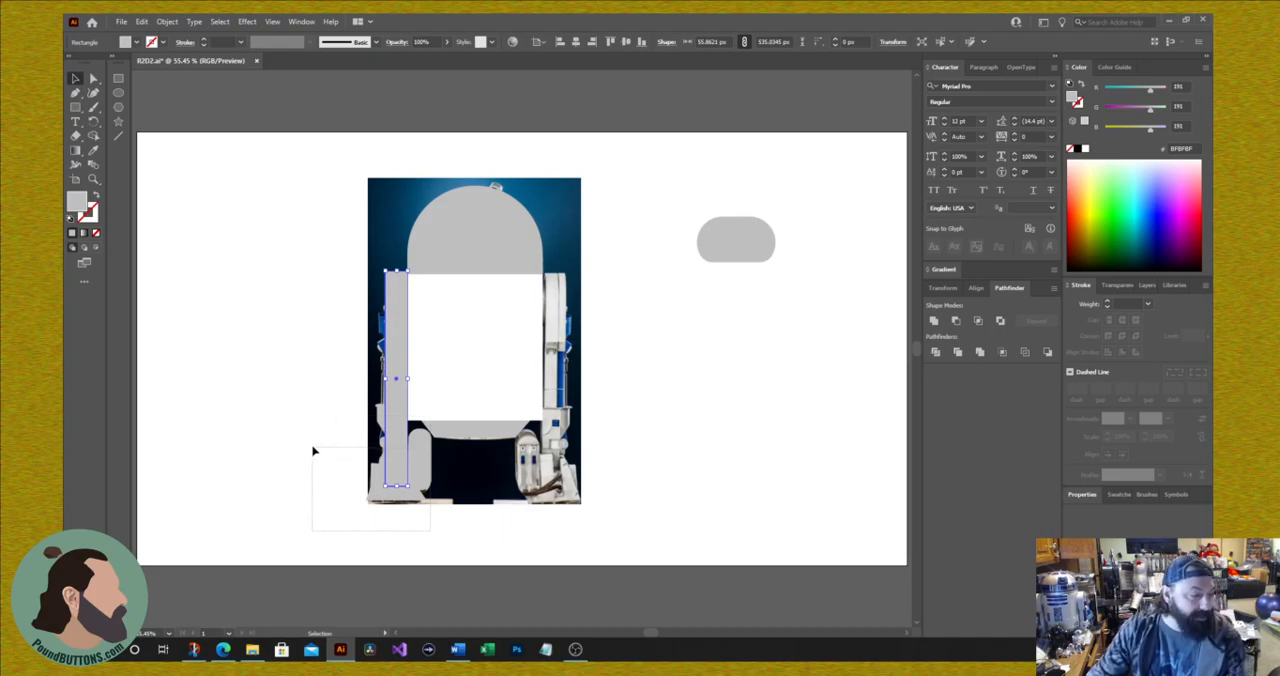
pyautogui.moveTo(313, 452); pyautogui.dragTo(309, 443)
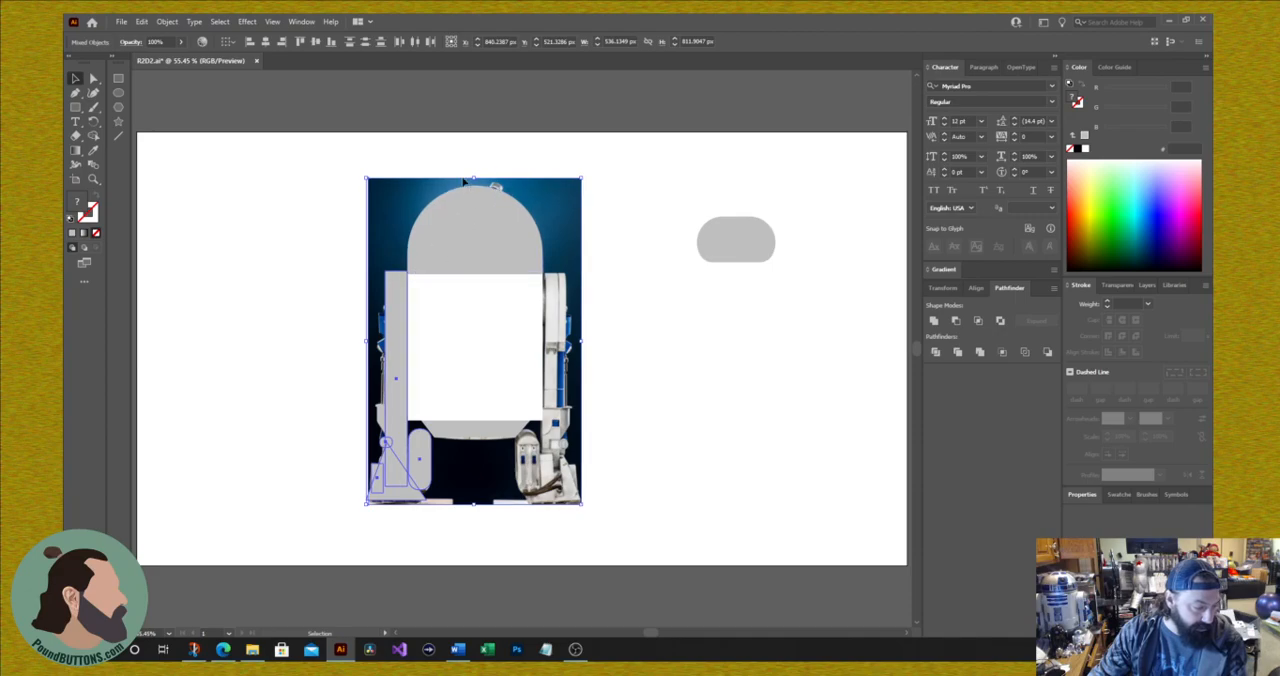
pyautogui.keyDown('shift'); pyautogui.click(396, 190); pyautogui.keyUp('shift')
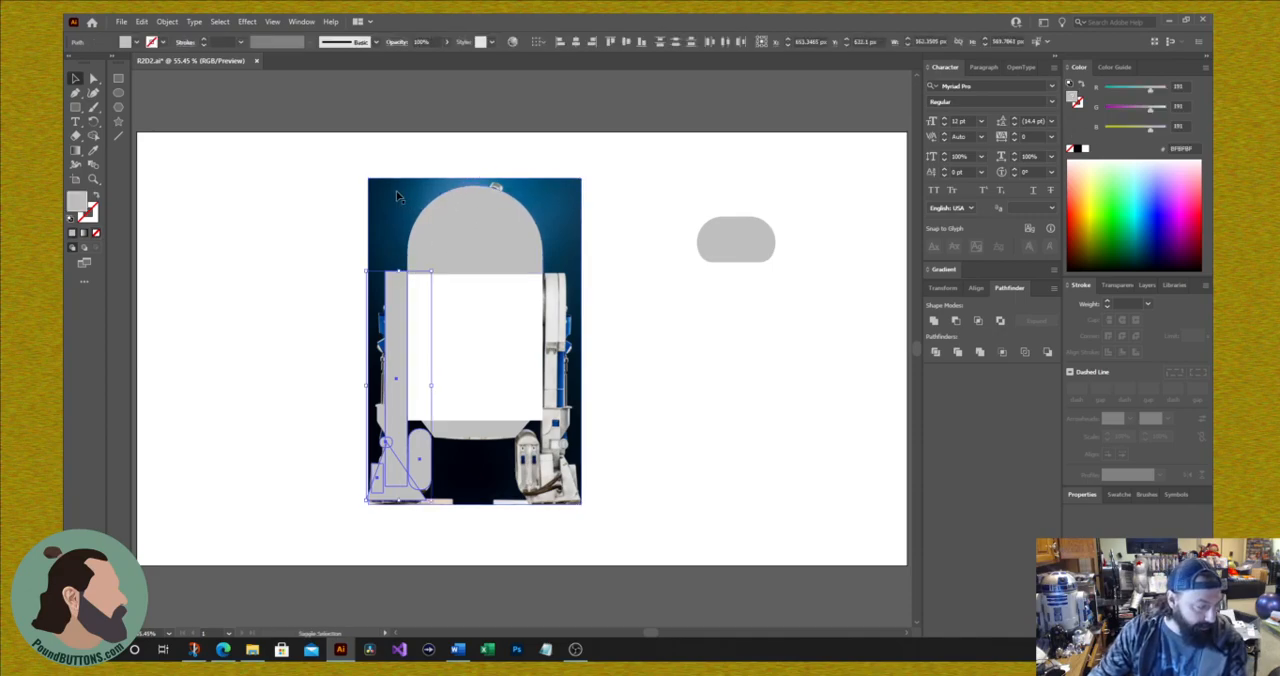
pyautogui.rightClick(397, 458)
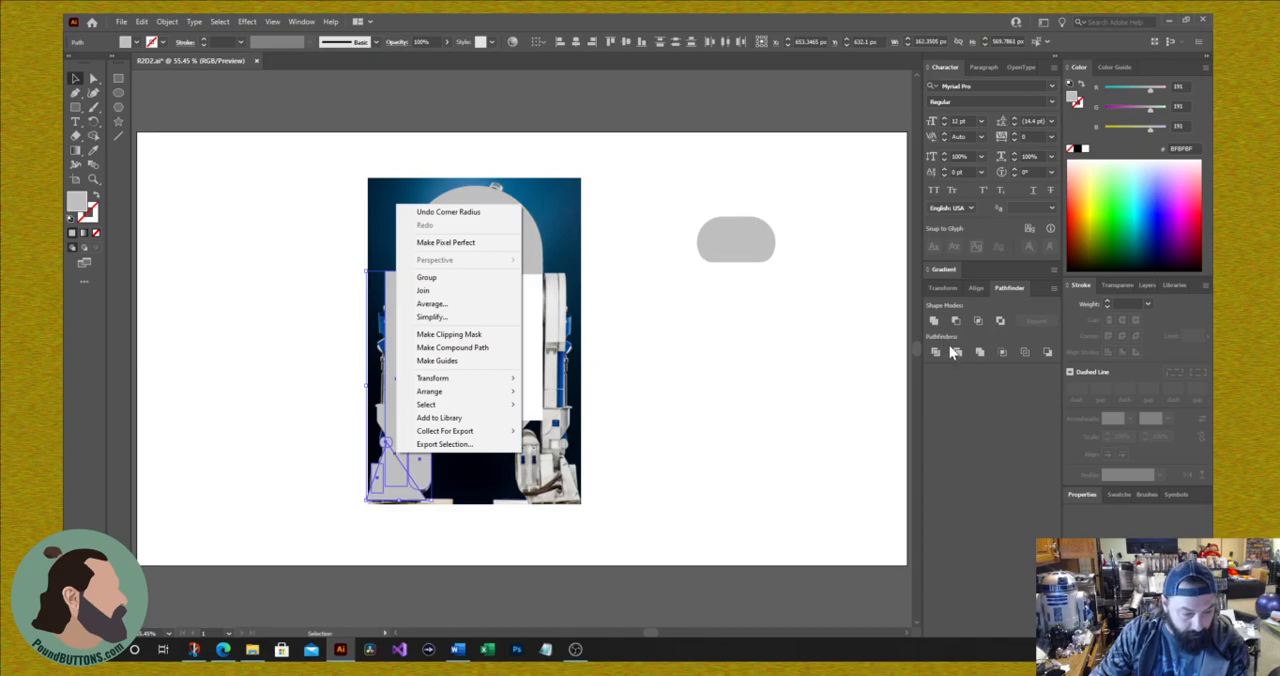
pyautogui.click(981, 394)
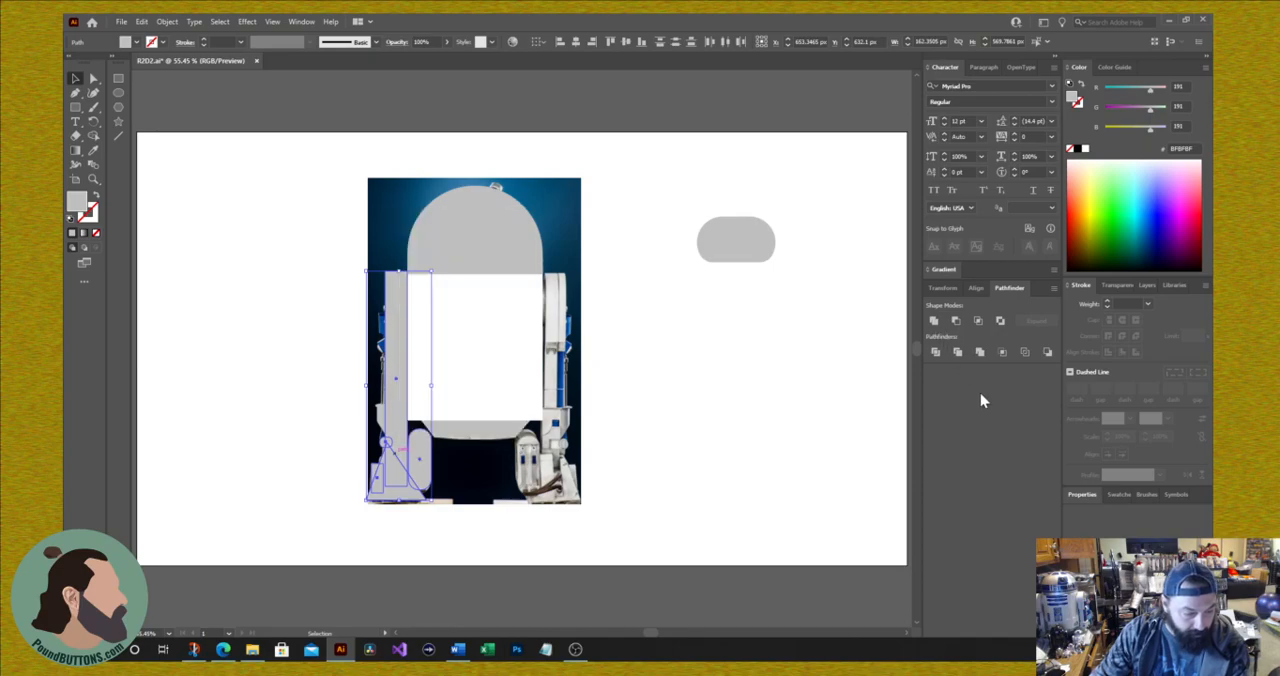
pyautogui.click(933, 321)
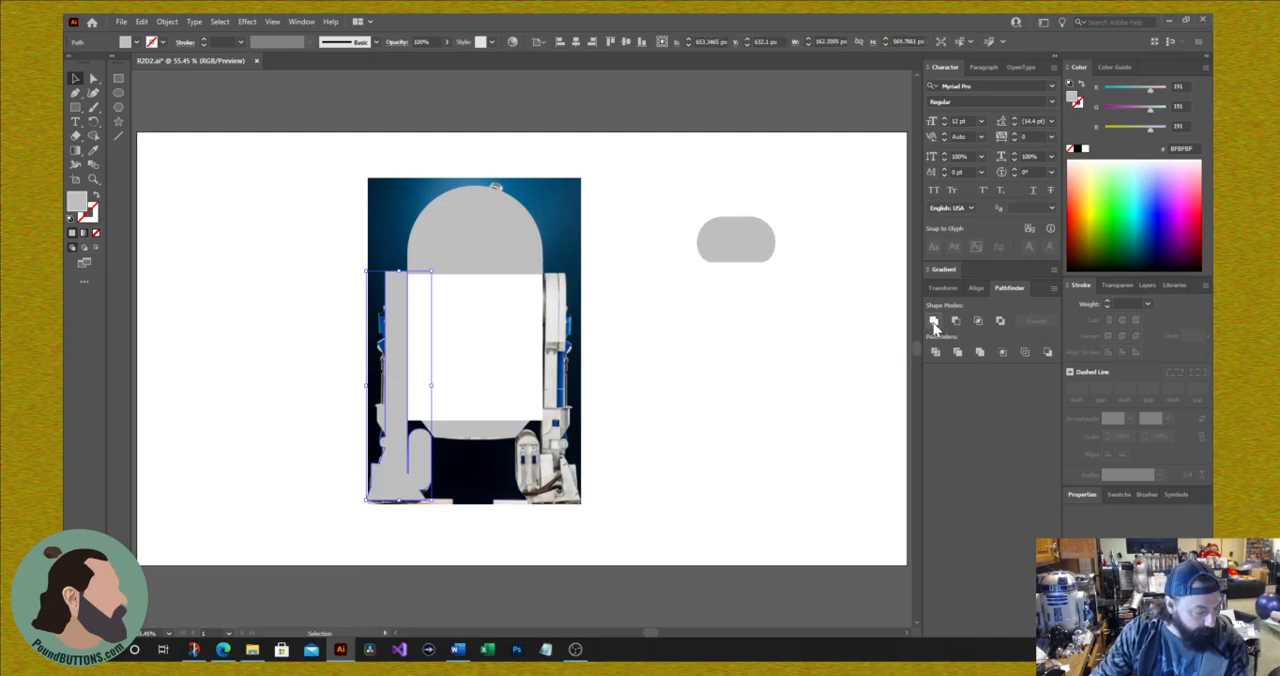
# Step: Make a mirrored copy of the united left leg, reflected about the vertical axis
pyautogui.moveTo(405, 398); pyautogui.dragTo(640, 412)
pyautogui.hotkey('ctrl', 'z')
pyautogui.press('v')
pyautogui.rightClick(403, 384)
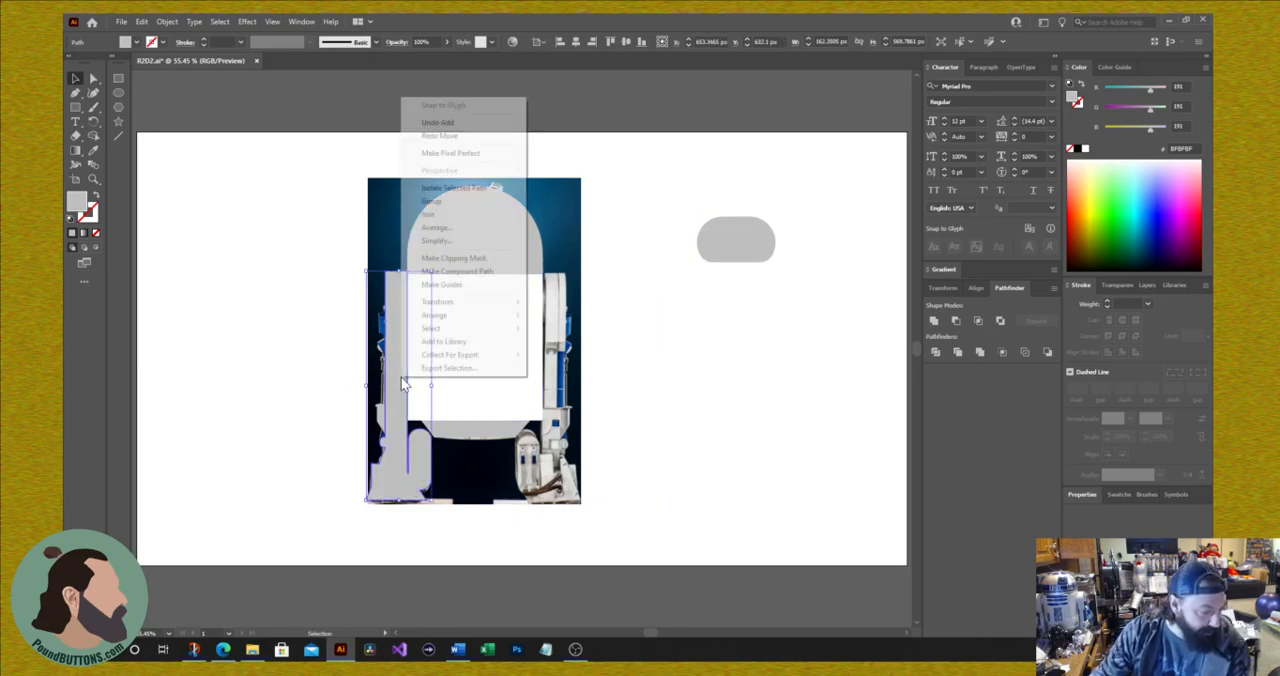
pyautogui.moveTo(452, 303)
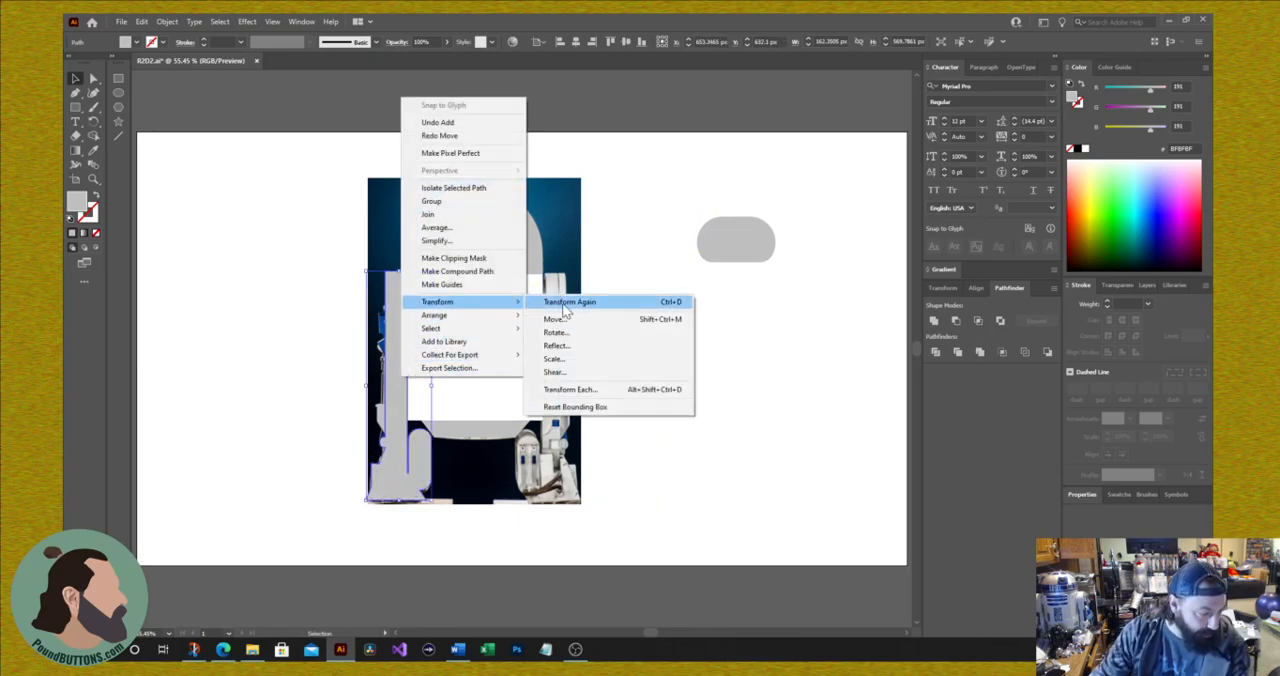
pyautogui.click(556, 346)
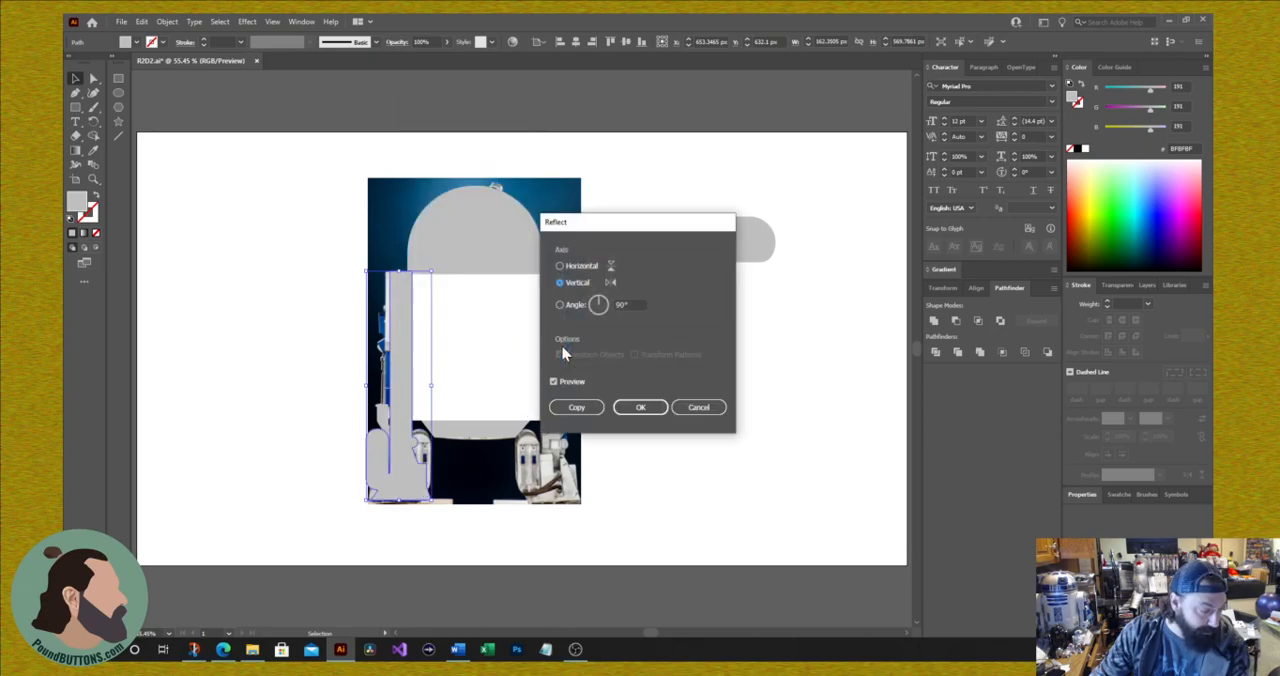
pyautogui.click(578, 408)
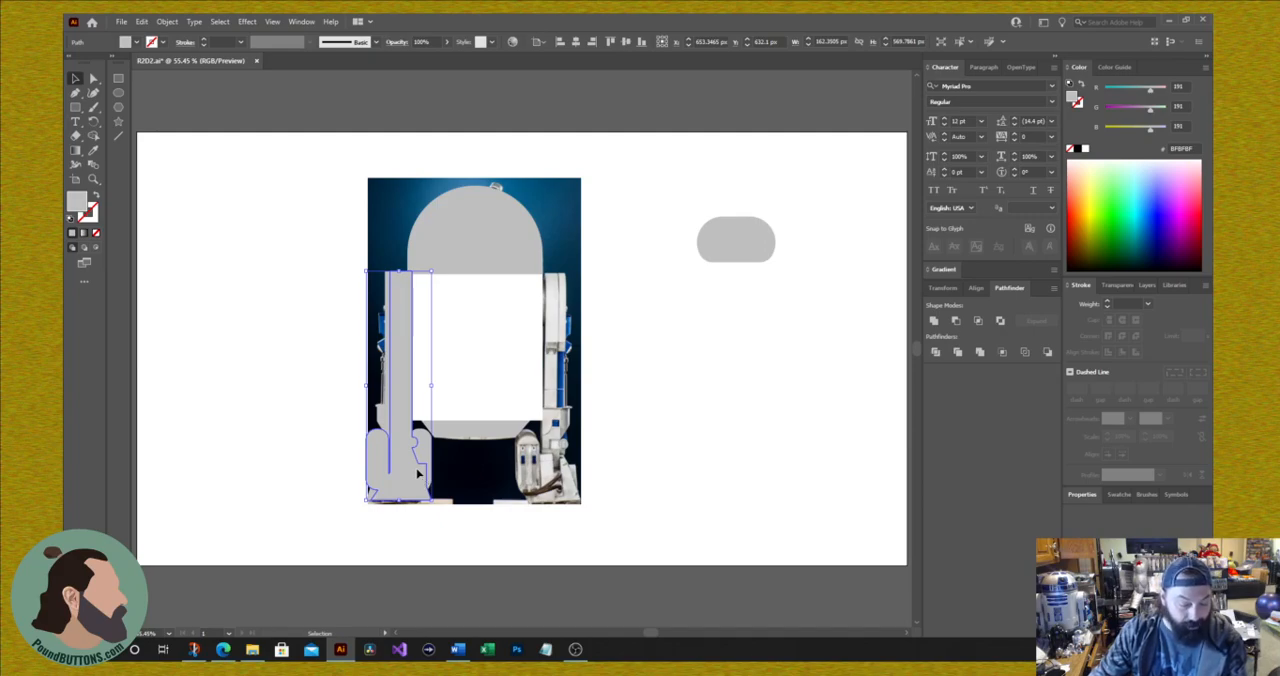
# Step: Move the mirrored leg over the right leg in the photo and nudge it flush against the body's right edge
pyautogui.moveTo(418, 474); pyautogui.dragTo(574, 463)
pyautogui.press('Left')
pyautogui.press('Left')
pyautogui.press('Left')
pyautogui.press('Left')
pyautogui.press('Left')
pyautogui.press('Left')
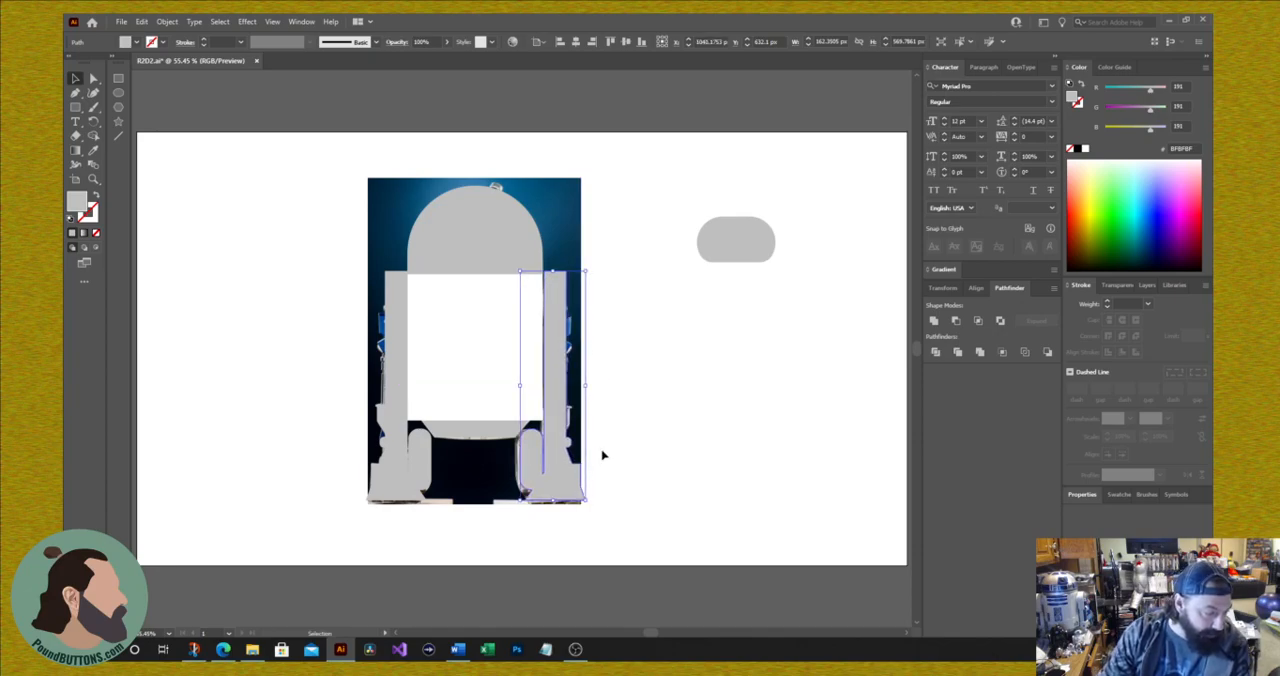
pyautogui.press('Left')
pyautogui.press('Right')
pyautogui.press('Right')
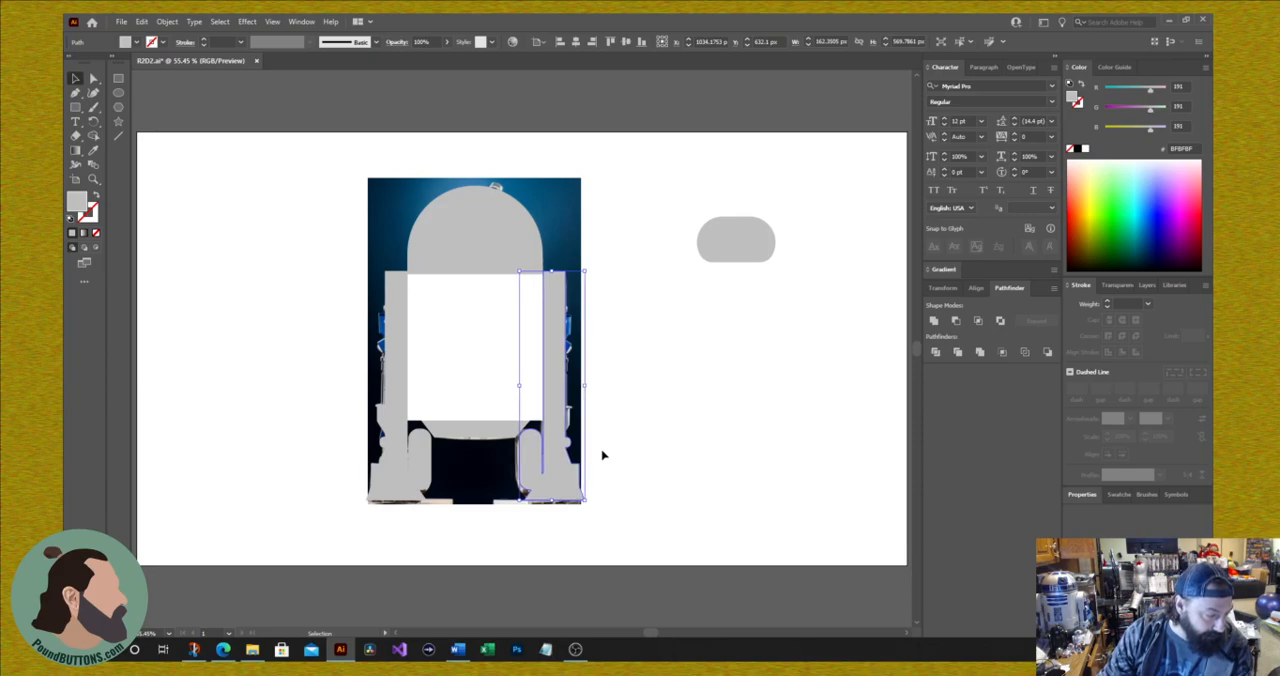
pyautogui.press('Left')
pyautogui.press('Right')
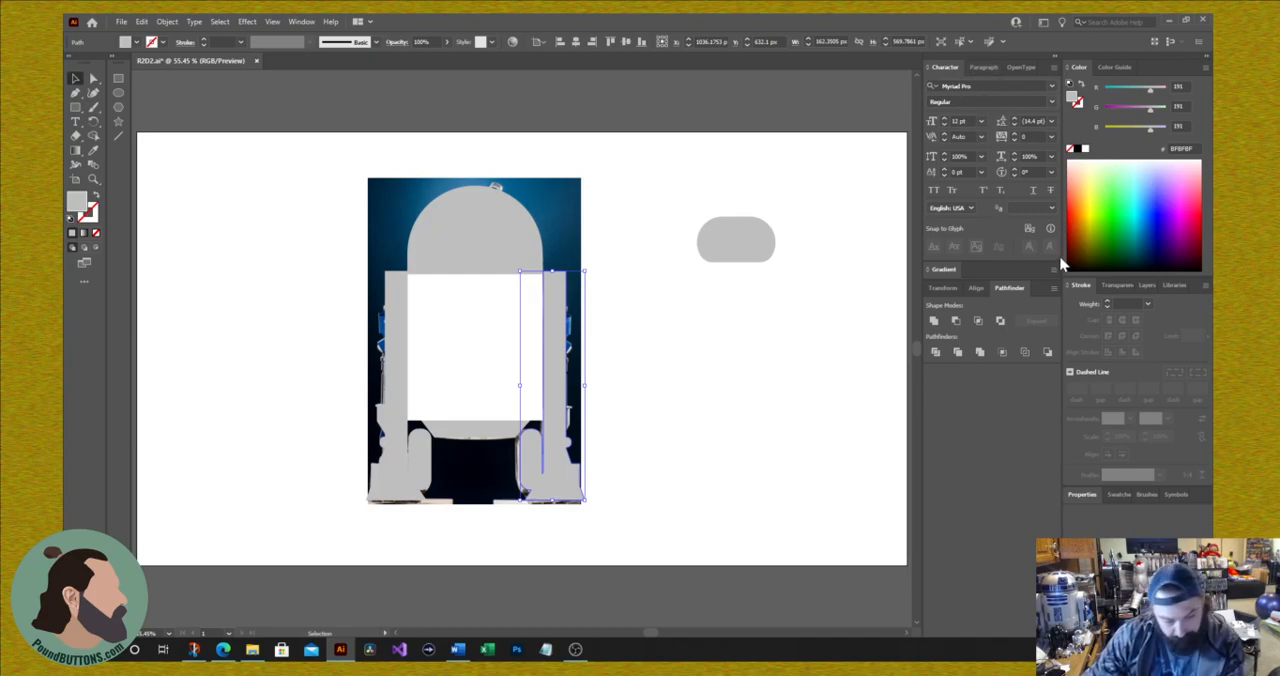
# Step: Hide the R2D2 photo layer and draw a teal (008EA2) rectangle about 1101 by 999 px covering the whole droid
pyautogui.click(1148, 286)
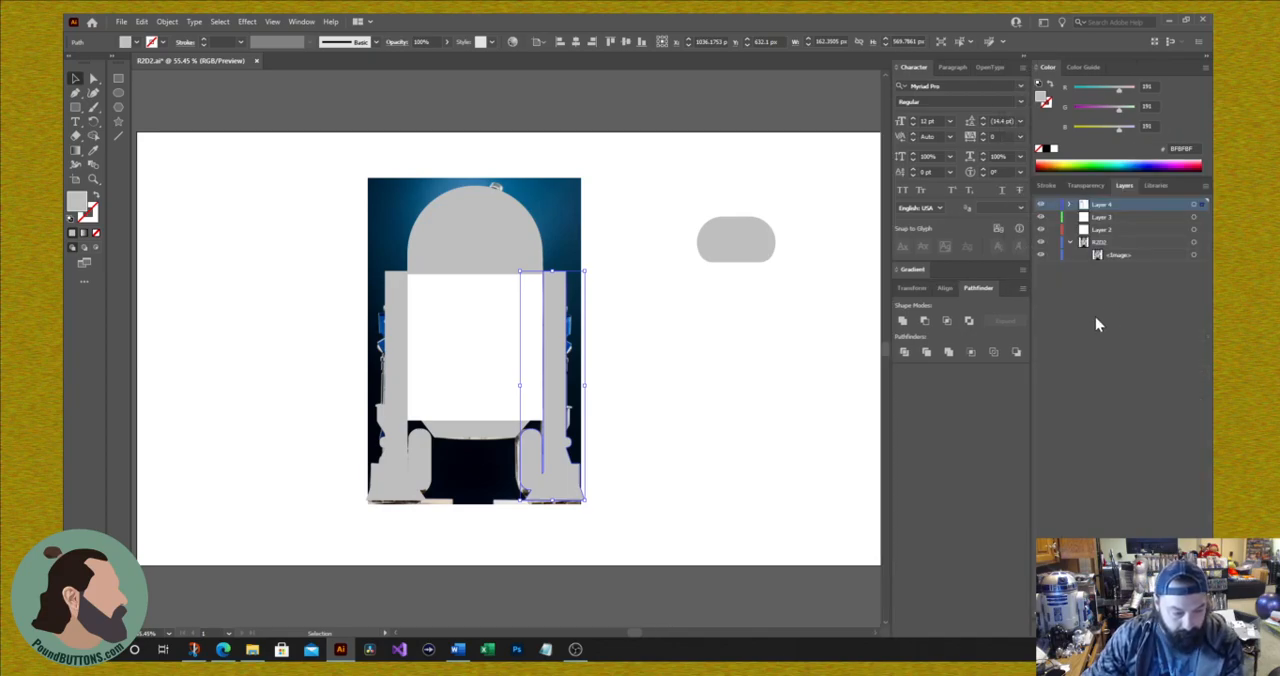
pyautogui.click(1040, 243)
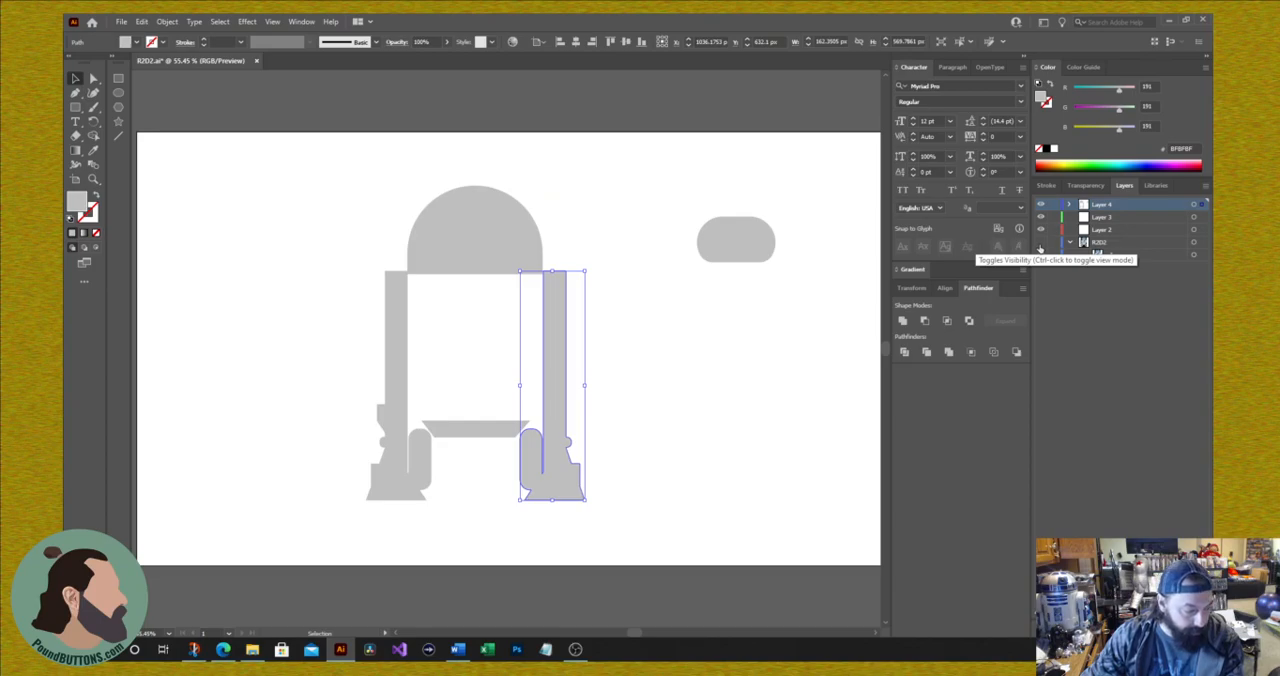
pyautogui.click(77, 108)
pyautogui.moveTo(260, 147)
pyautogui.mouseDown()
pyautogui.moveTo(754, 546)
pyautogui.moveTo(703, 547)
pyautogui.mouseUp()
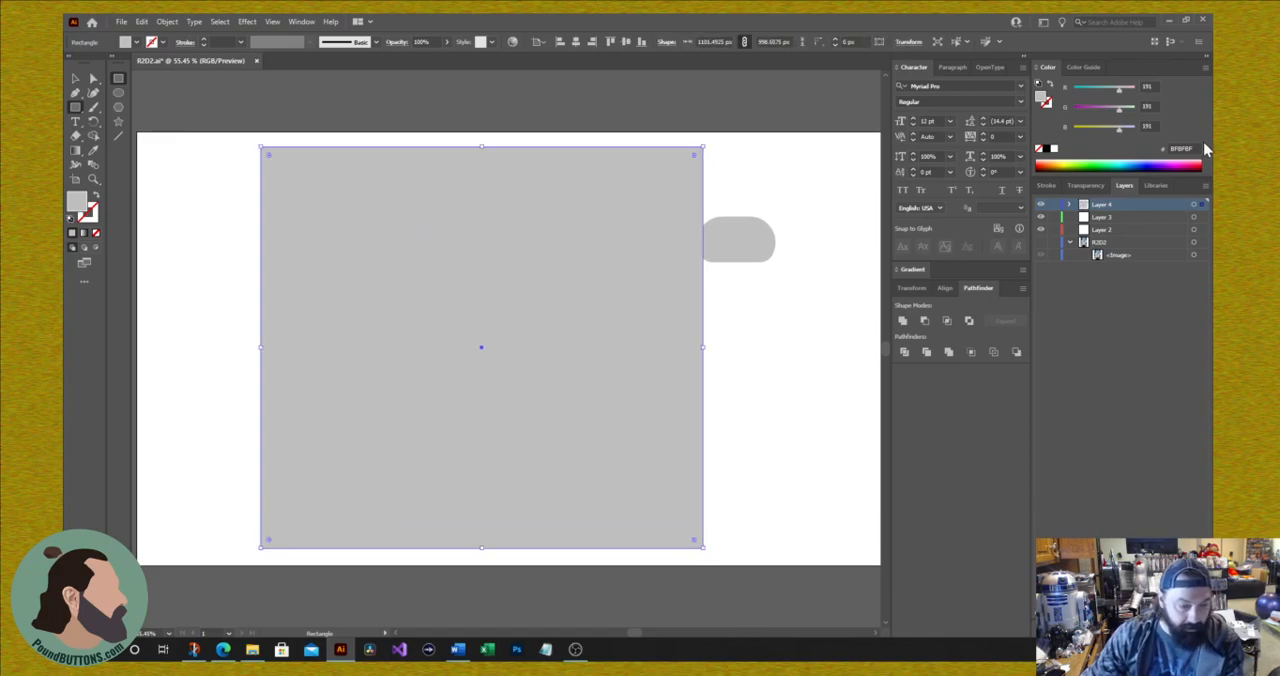
pyautogui.click(1125, 160)
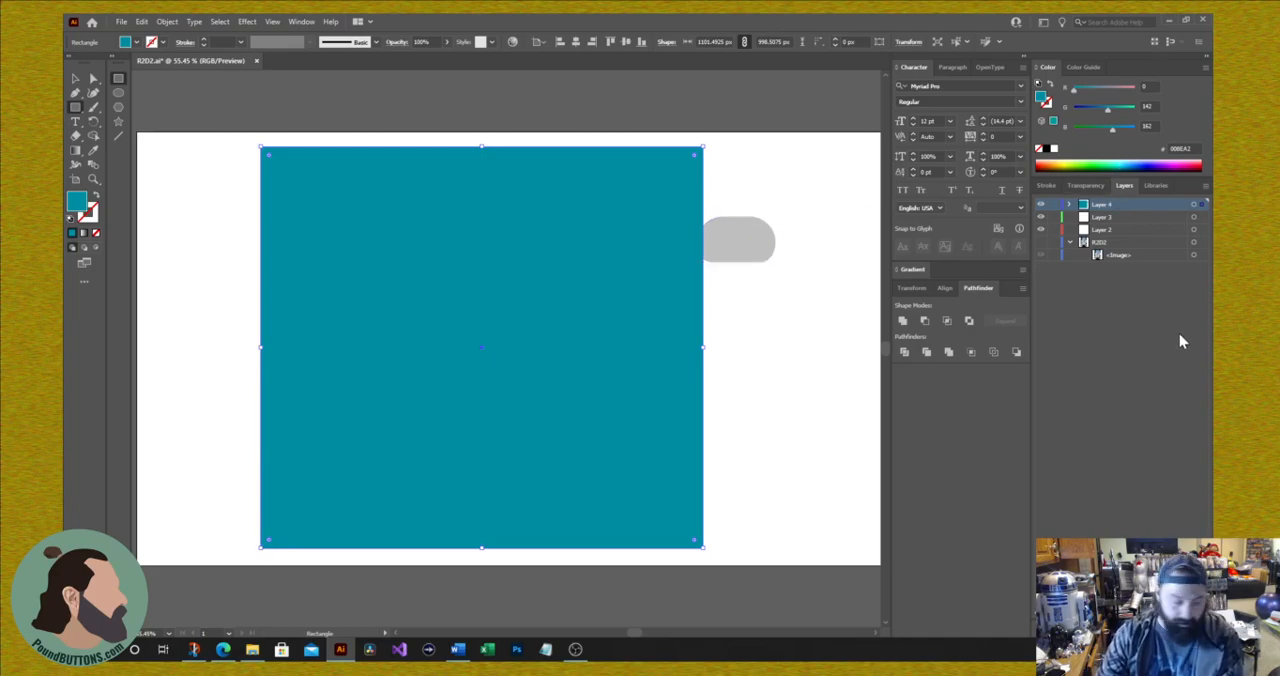
# Step: Send the teal rectangle backward until it lies behind all the droid shapes as a background
pyautogui.hotkey('ctrl', '[')
pyautogui.hotkey('ctrl', '[')
pyautogui.hotkey('ctrl', '[')
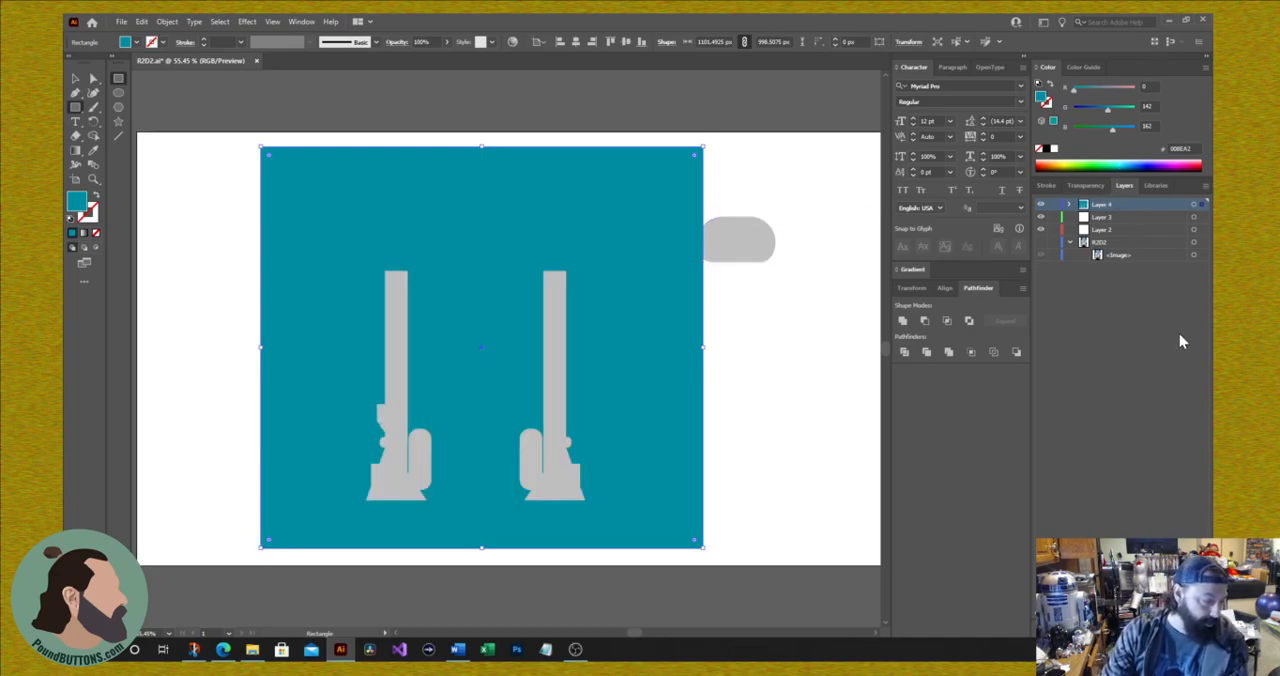
pyautogui.hotkey('ctrl', '[')
pyautogui.hotkey('ctrl', '[')
pyautogui.hotkey('ctrl', '[')
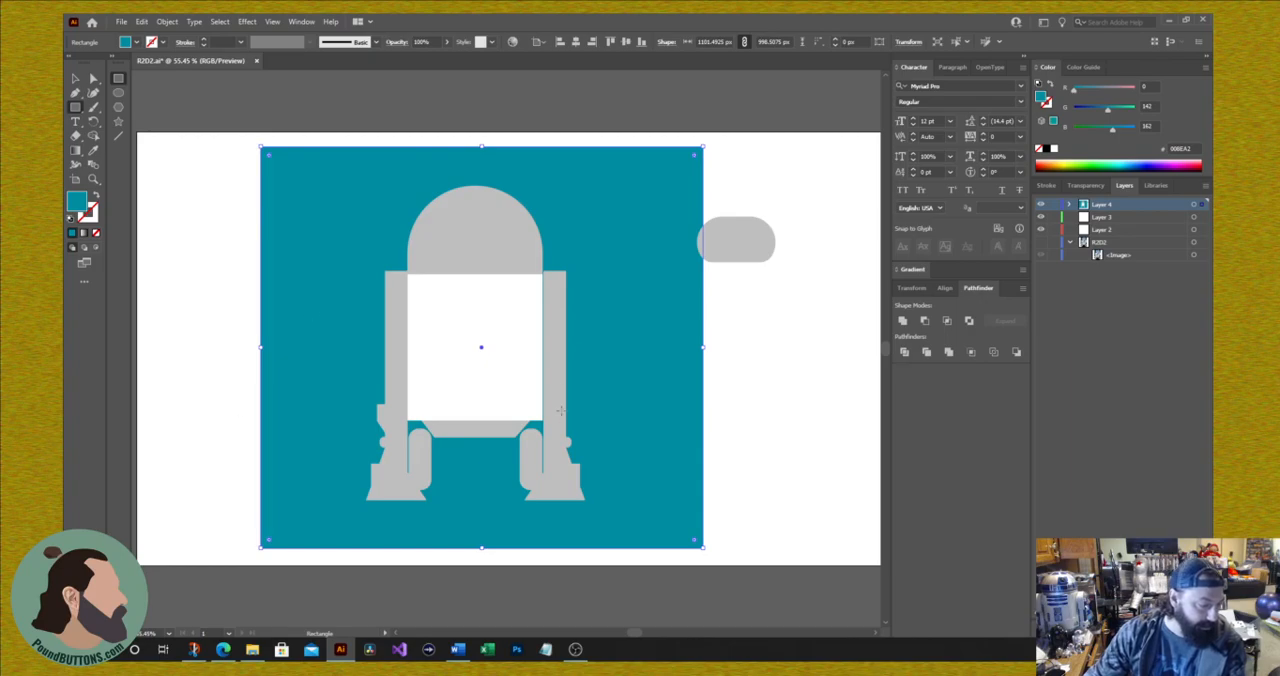
# Step: Try moving both legs outward away from the body, and undo the moves
pyautogui.click(75, 79)
pyautogui.moveTo(386, 474); pyautogui.dragTo(325, 477)
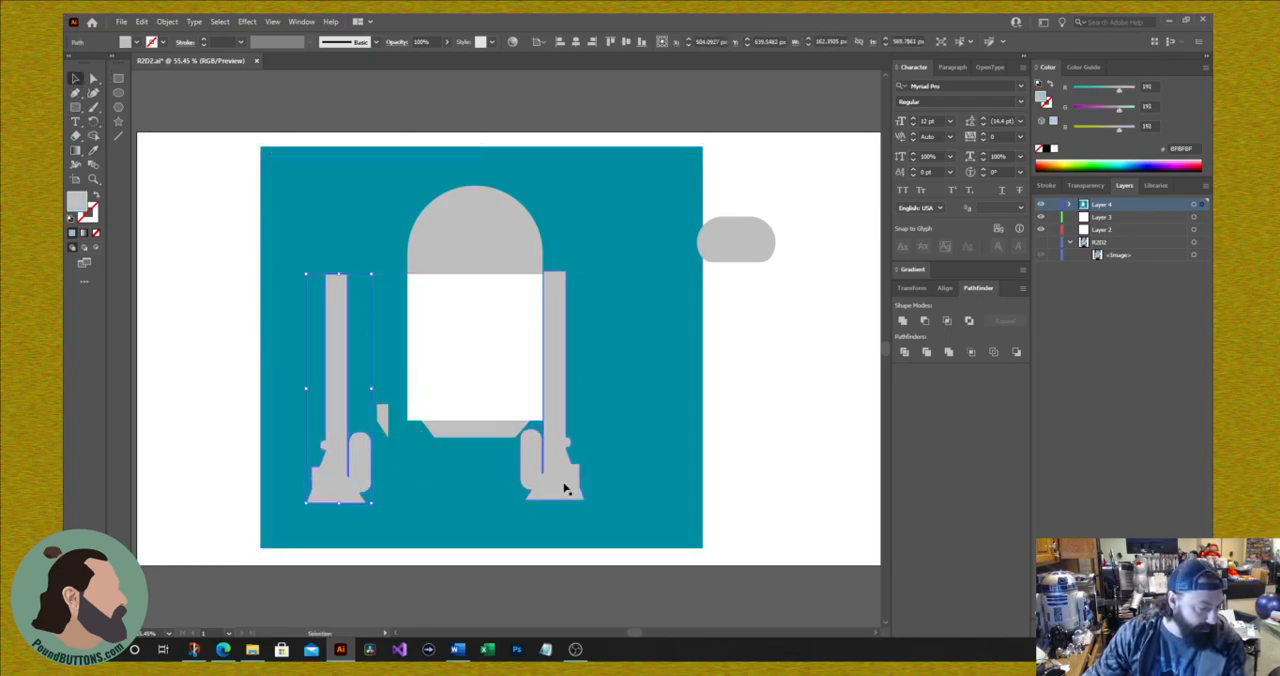
pyautogui.moveTo(566, 486); pyautogui.dragTo(613, 497)
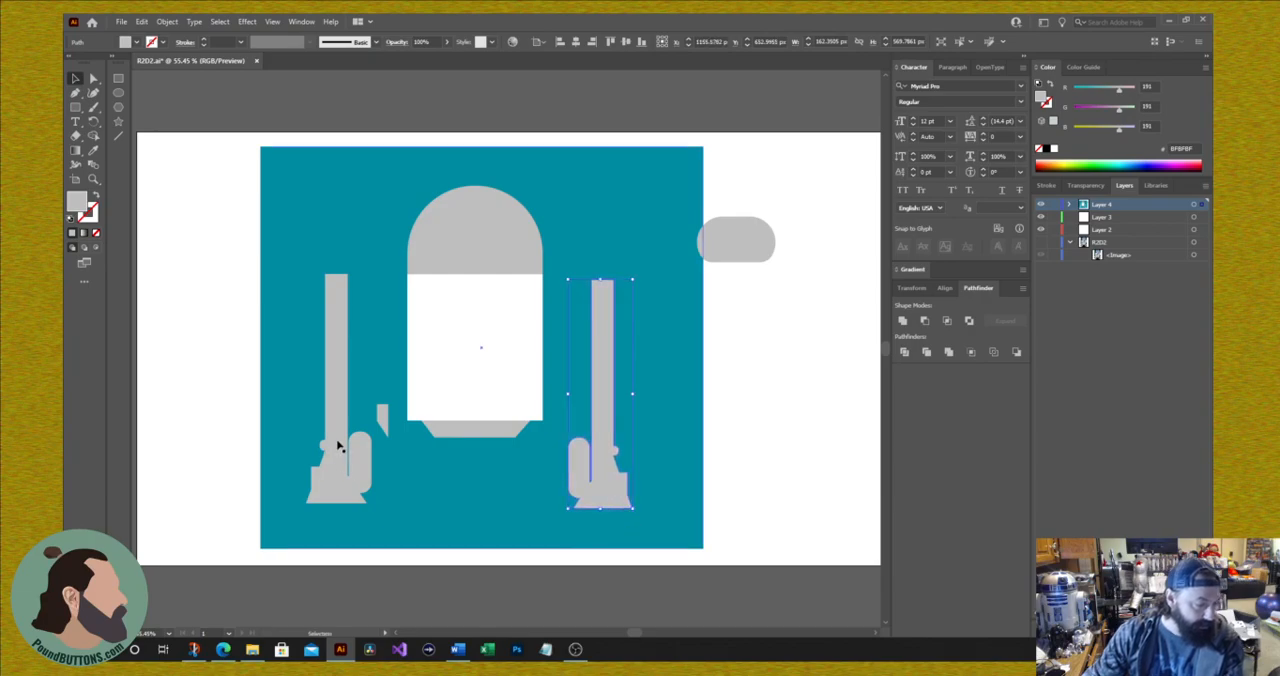
pyautogui.hotkey('ctrl', 'z')
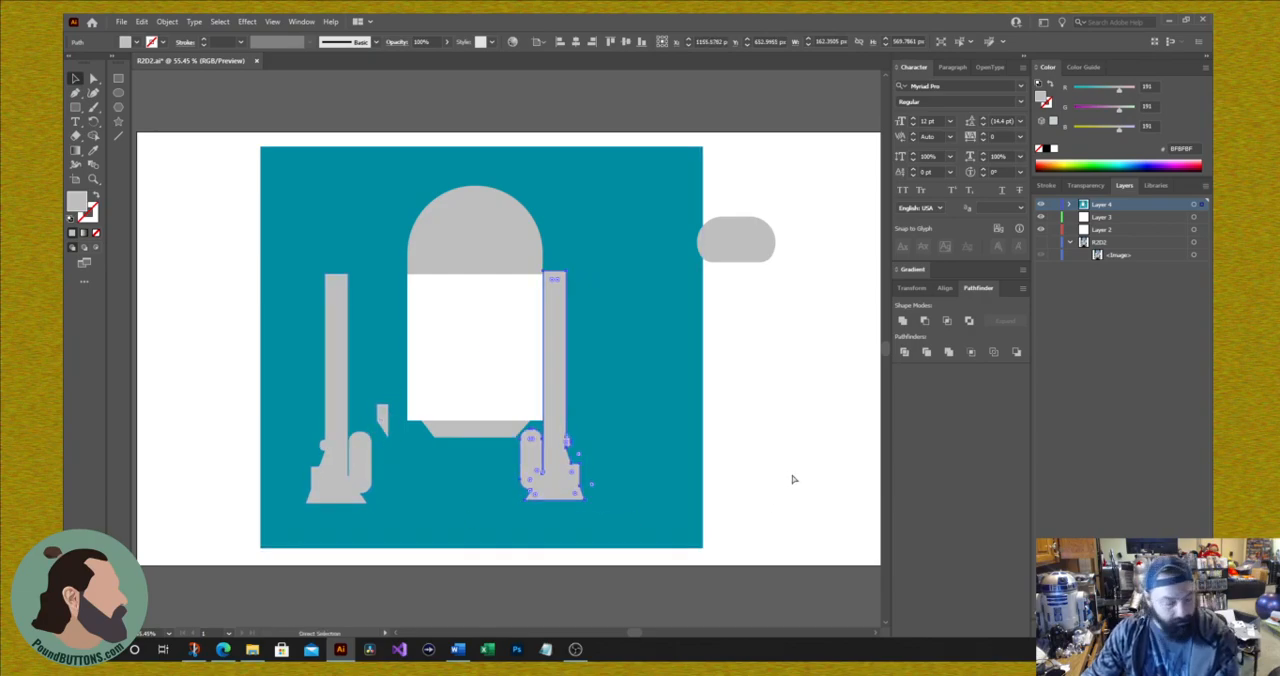
pyautogui.hotkey('ctrl', 'z')
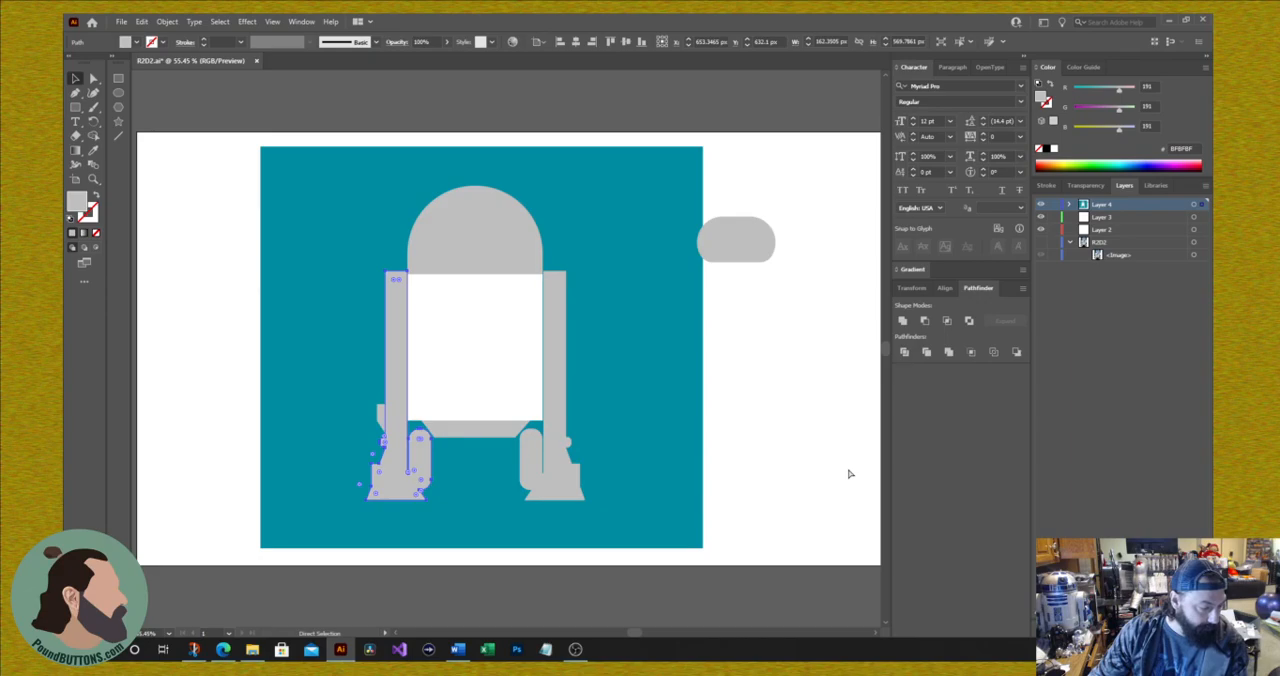
pyautogui.hotkey('ctrl', 'z')
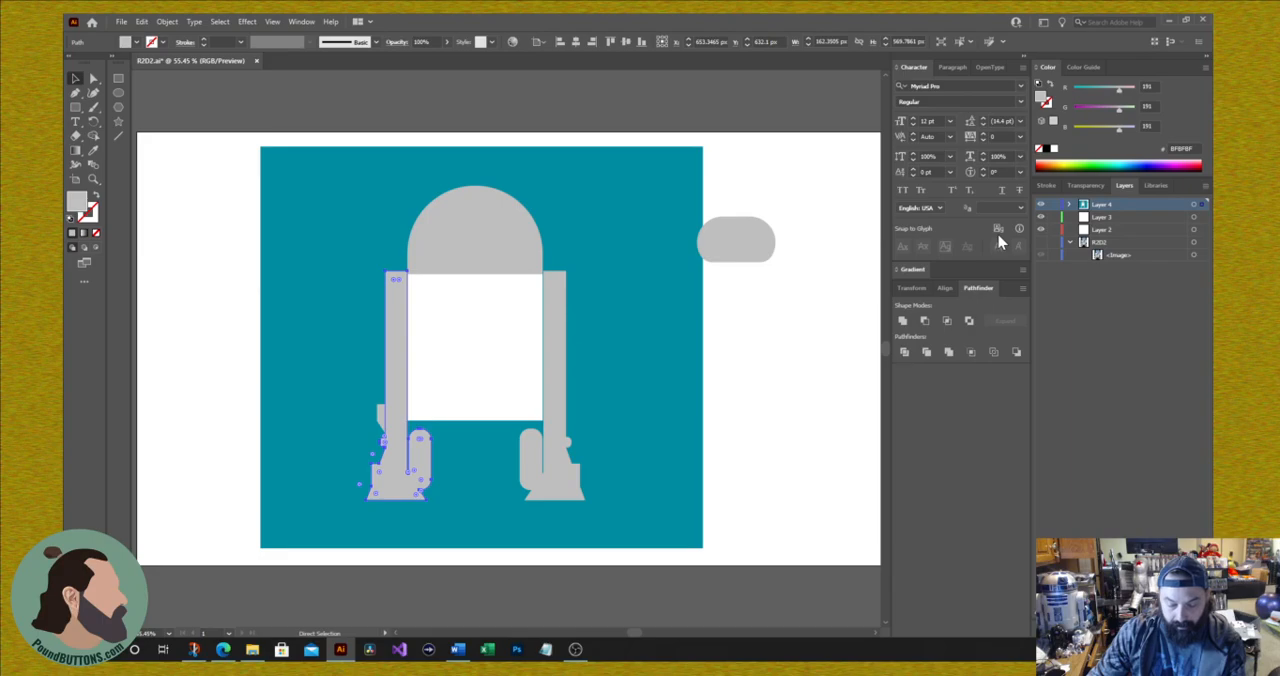
pyautogui.press('v')
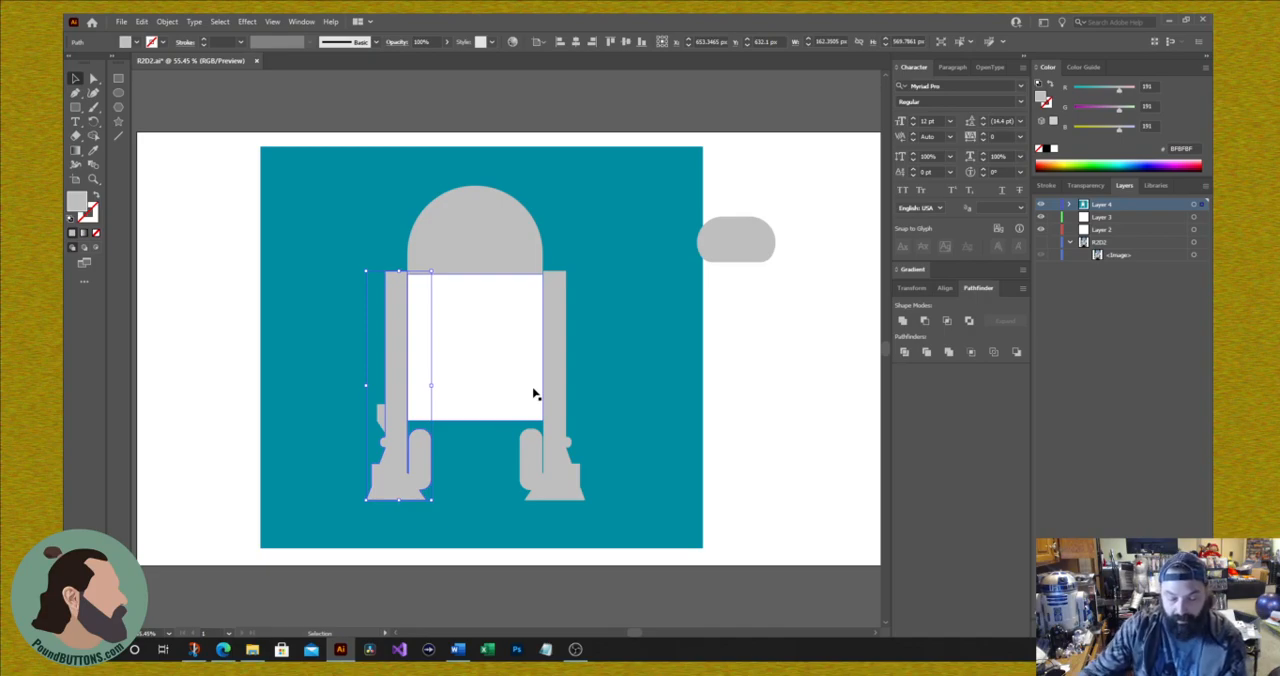
pyautogui.press('a')
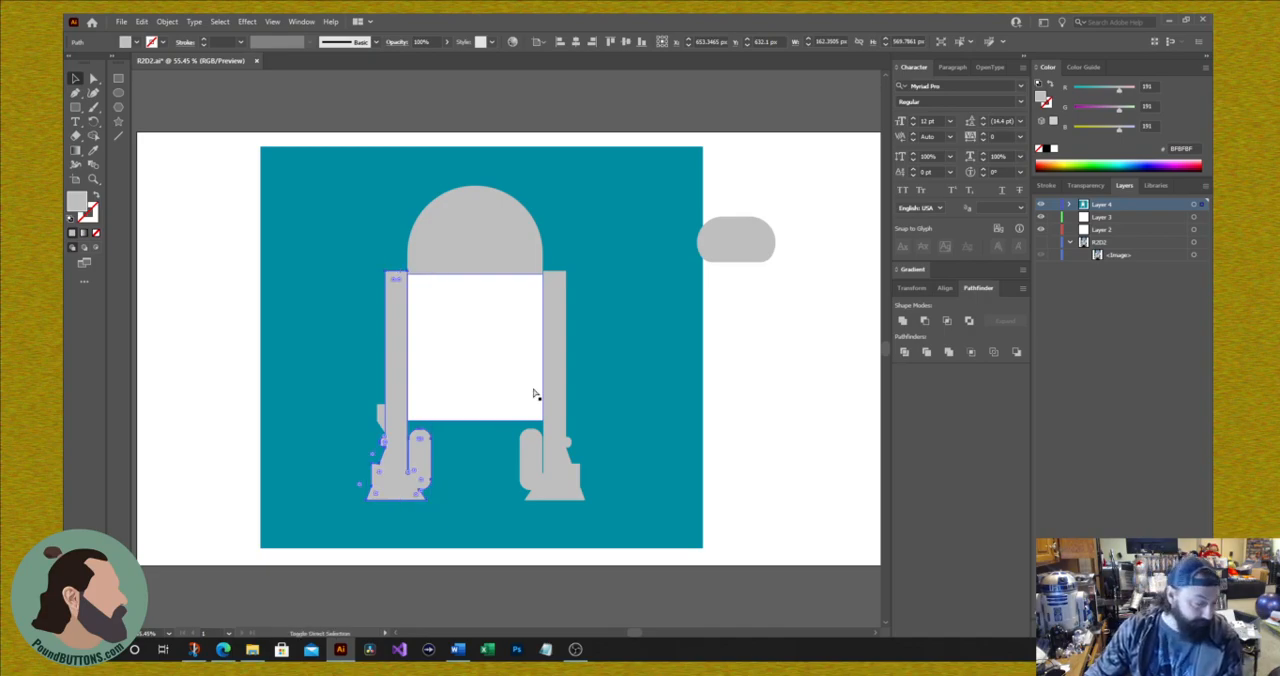
pyautogui.hotkey('ctrl', 'z')
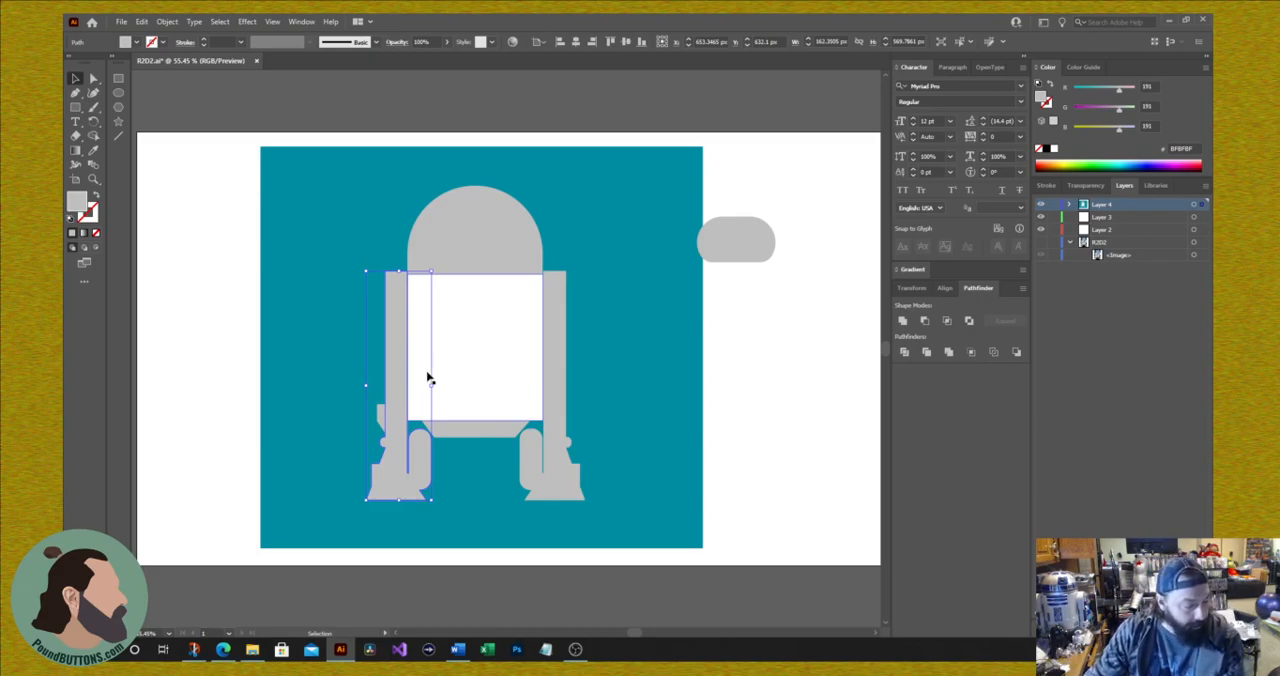
# Step: Unite the loose ankle piece with the left leg into one shape and delete the old right leg
pyautogui.click(197, 335)
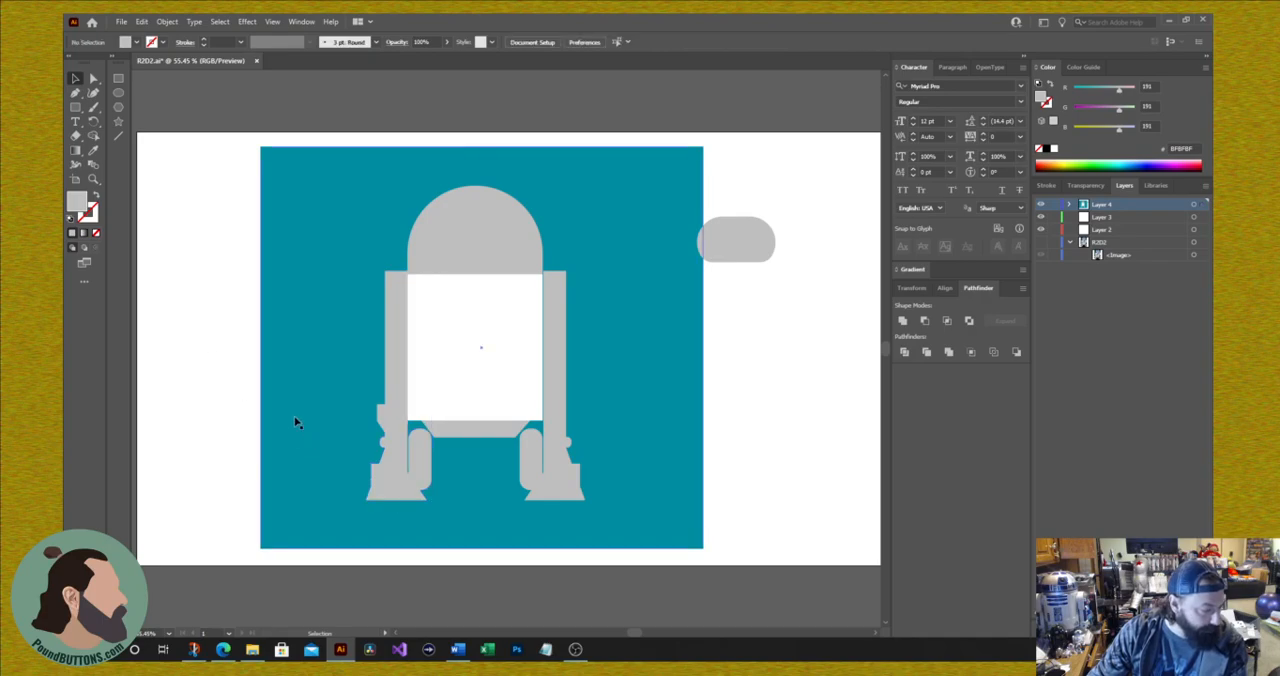
pyautogui.click(380, 422)
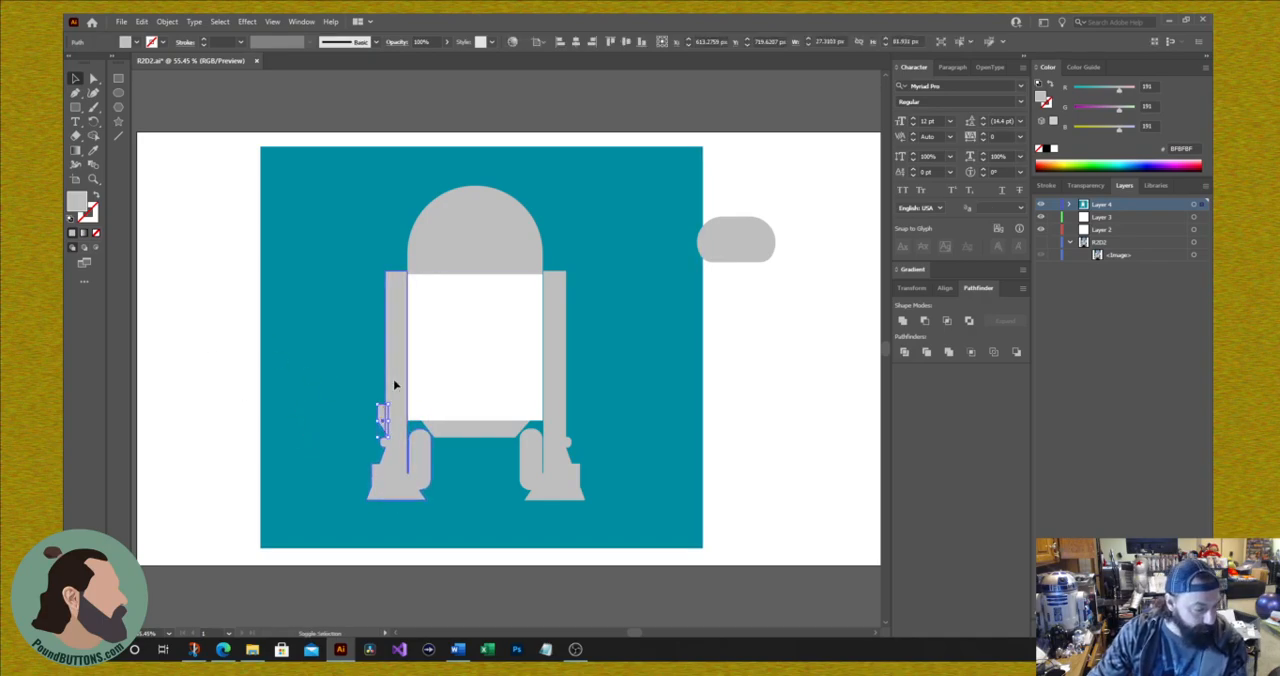
pyautogui.keyDown('shift'); pyautogui.click(394, 386); pyautogui.keyUp('shift')
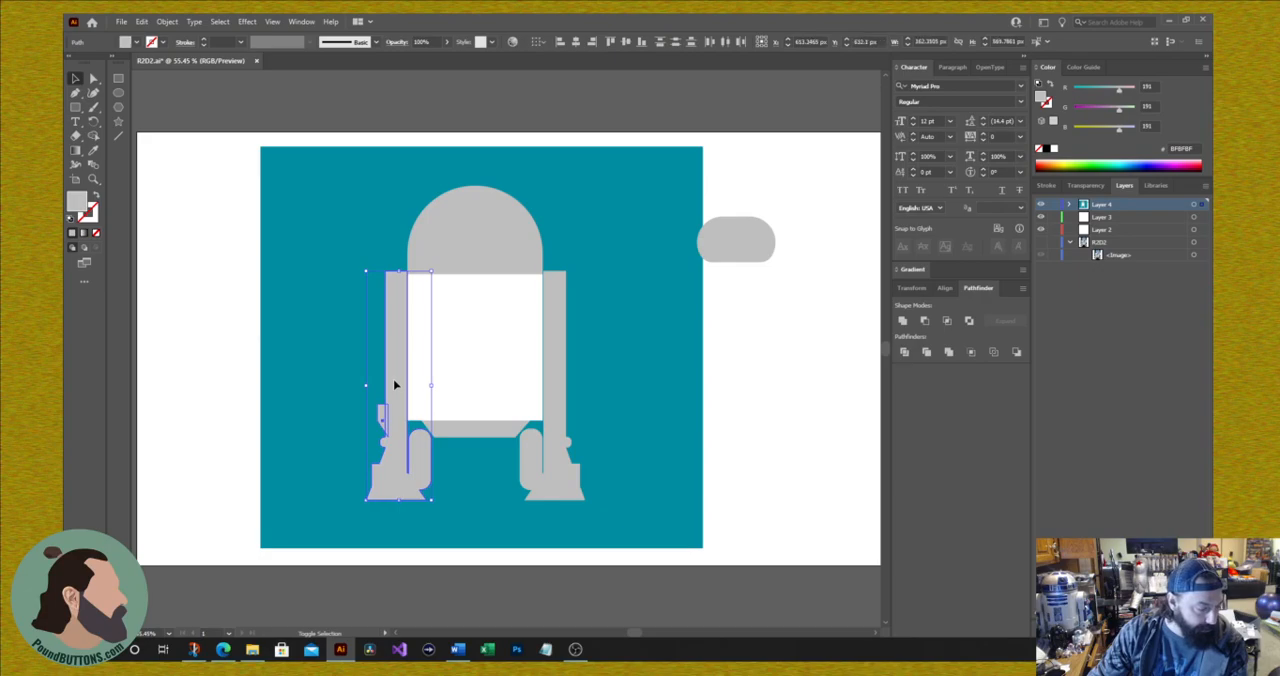
pyautogui.click(902, 320)
pyautogui.click(564, 386)
pyautogui.press('Delete')
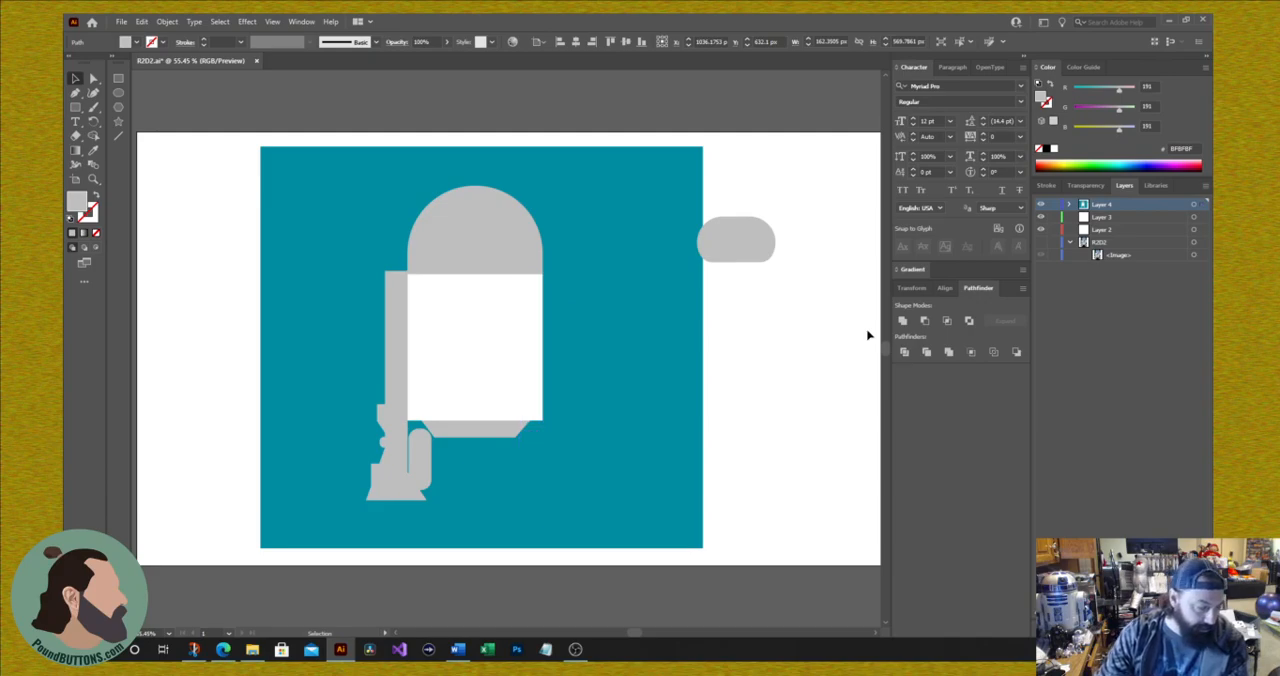
# Step: Make a mirrored copy of the completed left leg, reflected about the vertical axis
pyautogui.click(398, 410)
pyautogui.rightClick(396, 408)
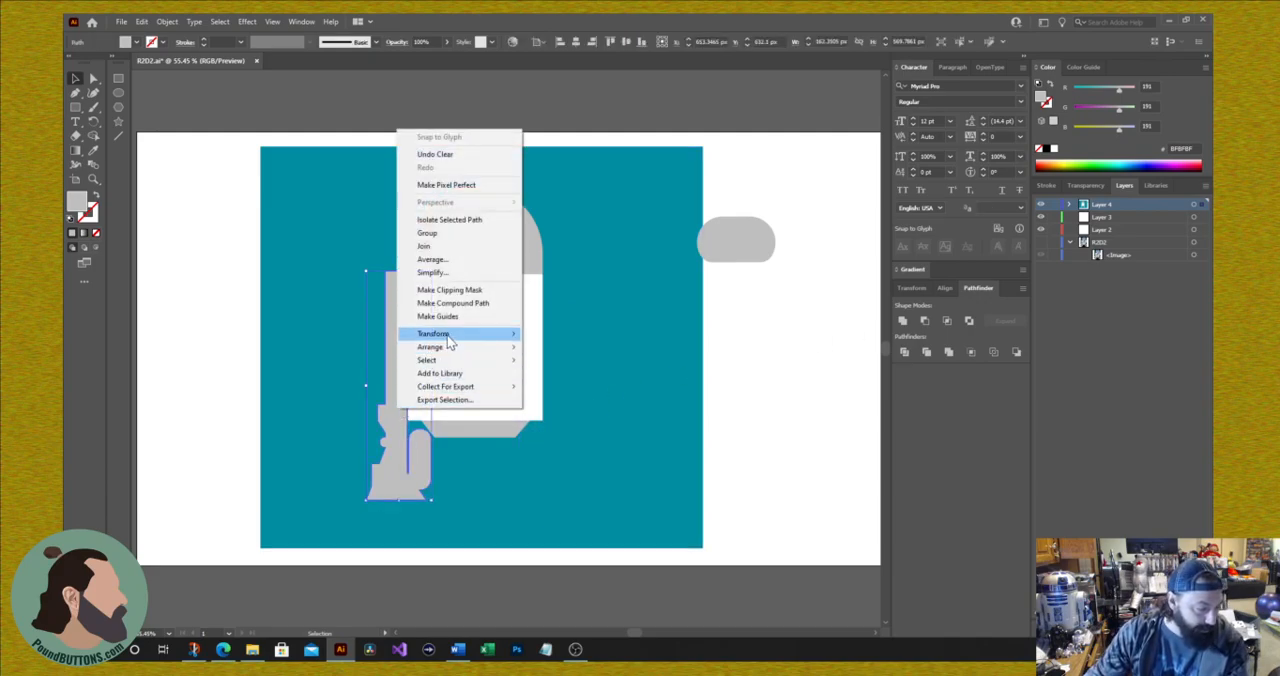
pyautogui.moveTo(452, 336)
pyautogui.click(558, 384)
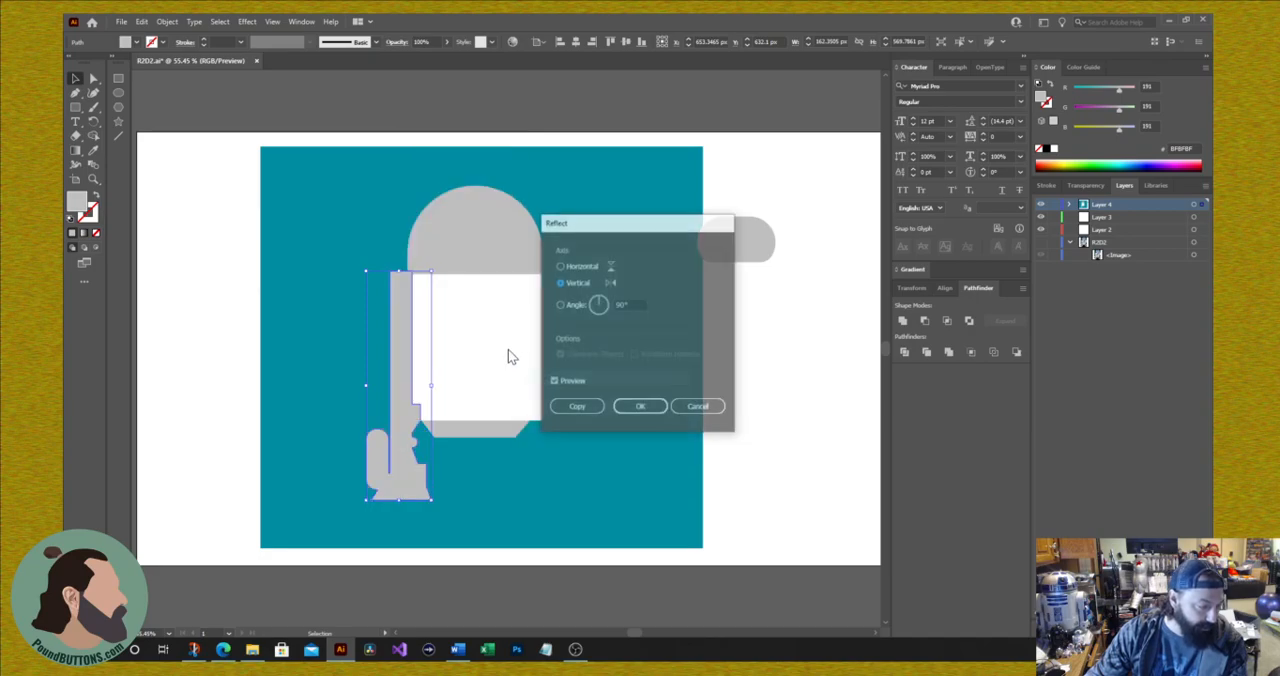
pyautogui.click(579, 410)
# Step: Try placing the mirrored leg right of the body and duplicating it further outward, and undo these changes
pyautogui.moveTo(416, 436); pyautogui.dragTo(577, 474)
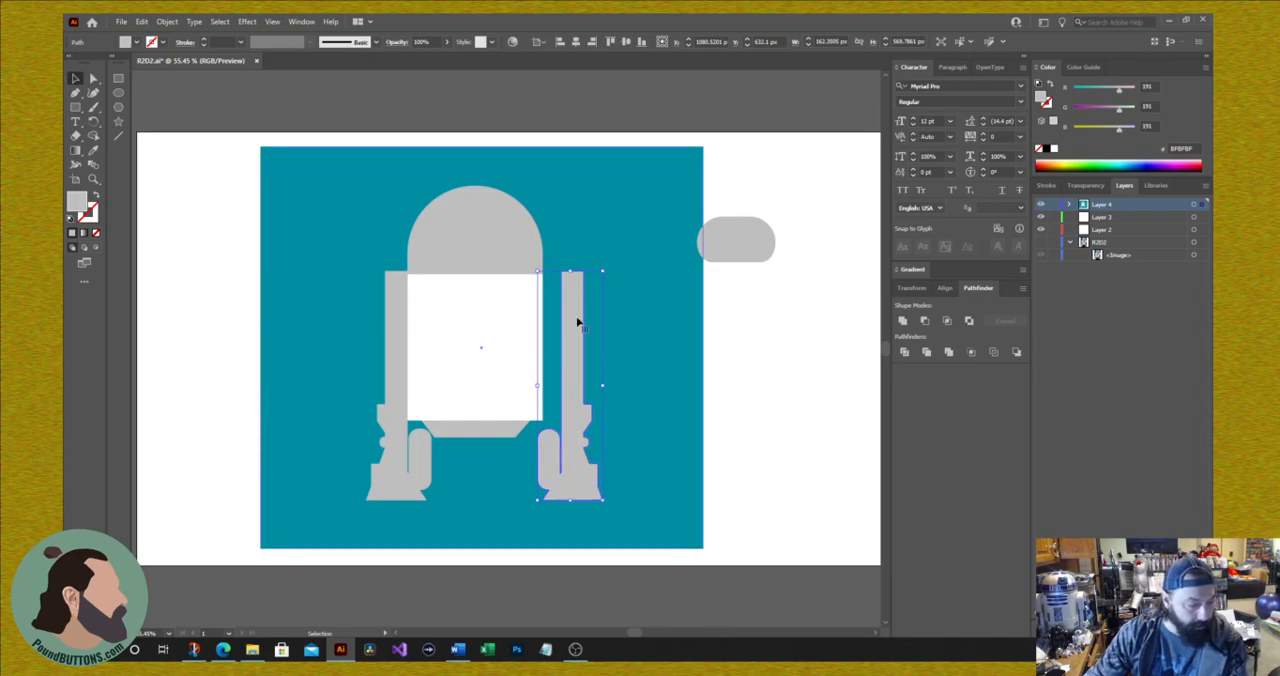
pyautogui.click(654, 386)
pyautogui.click(563, 498)
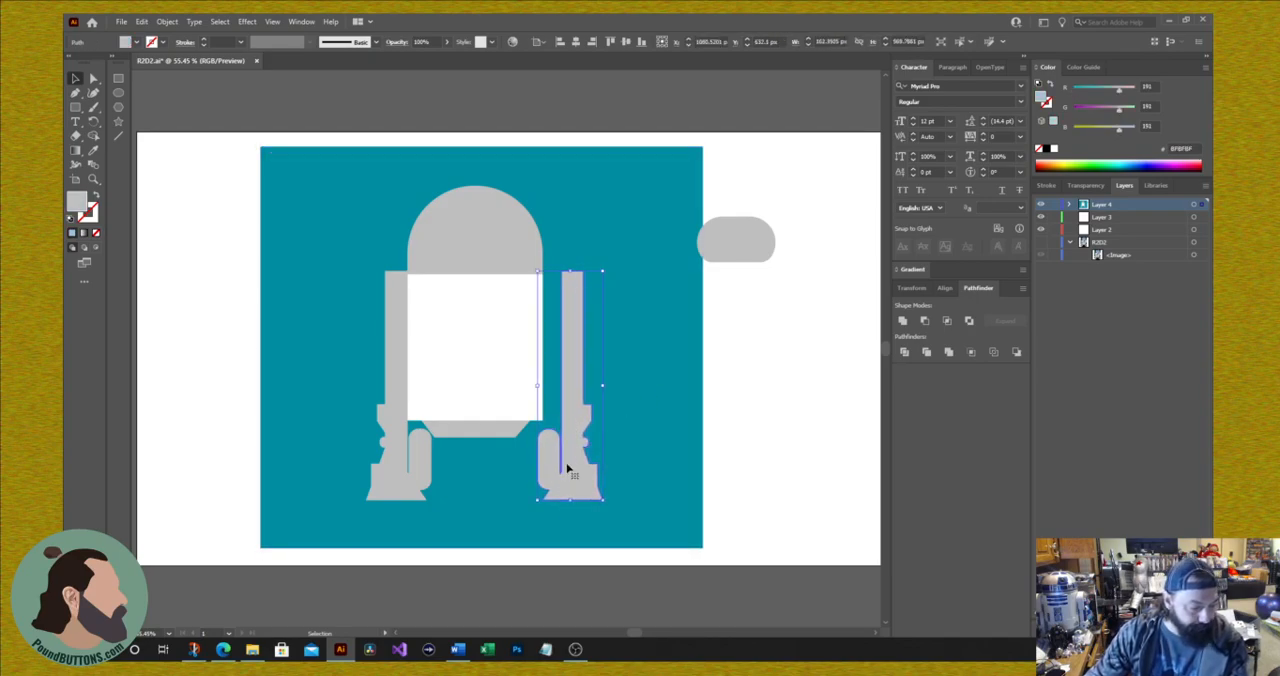
pyautogui.moveTo(580, 467); pyautogui.dragTo(645, 466)
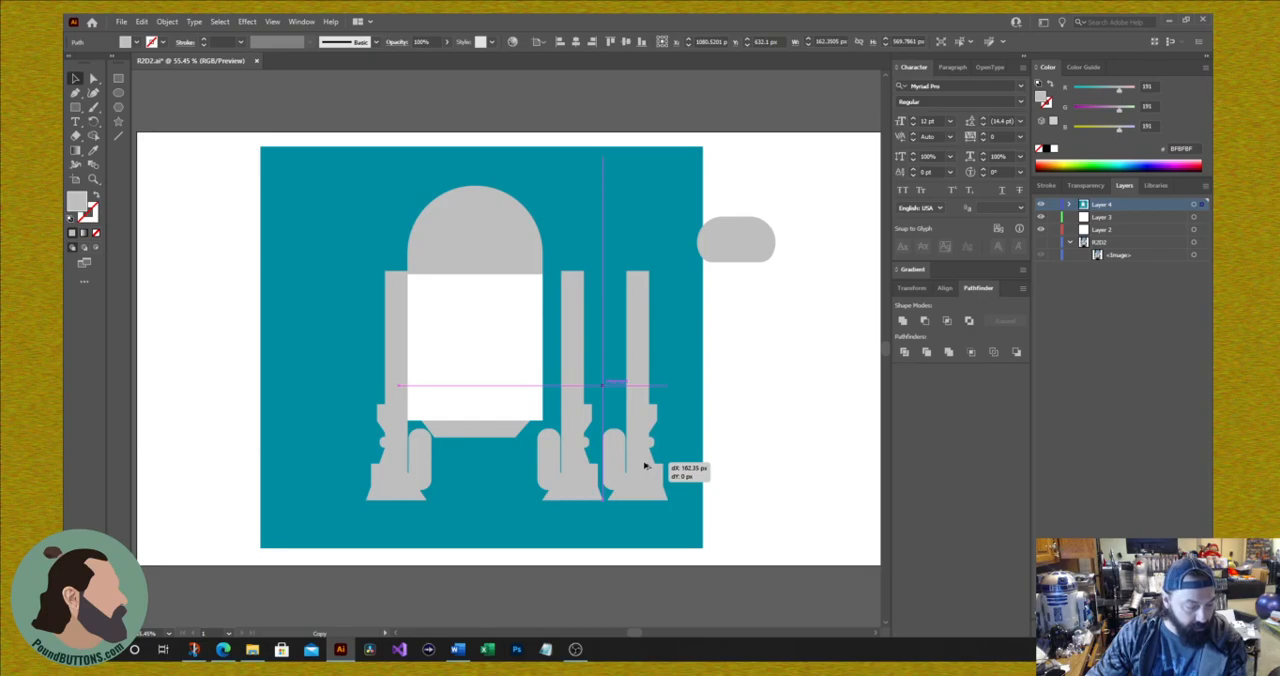
pyautogui.moveTo(645, 467); pyautogui.dragTo(642, 440)
pyautogui.hotkey('ctrl', 'z')
pyautogui.hotkey('ctrl', 'z')
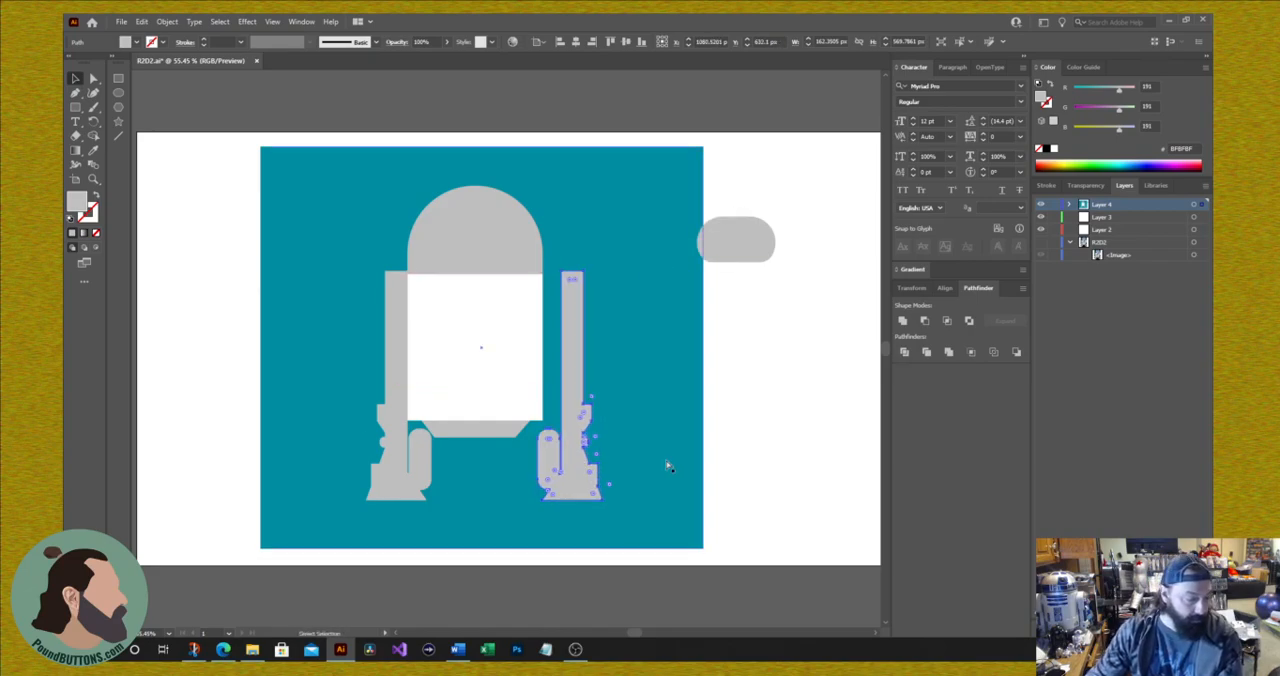
pyautogui.hotkey('ctrl', 'z')
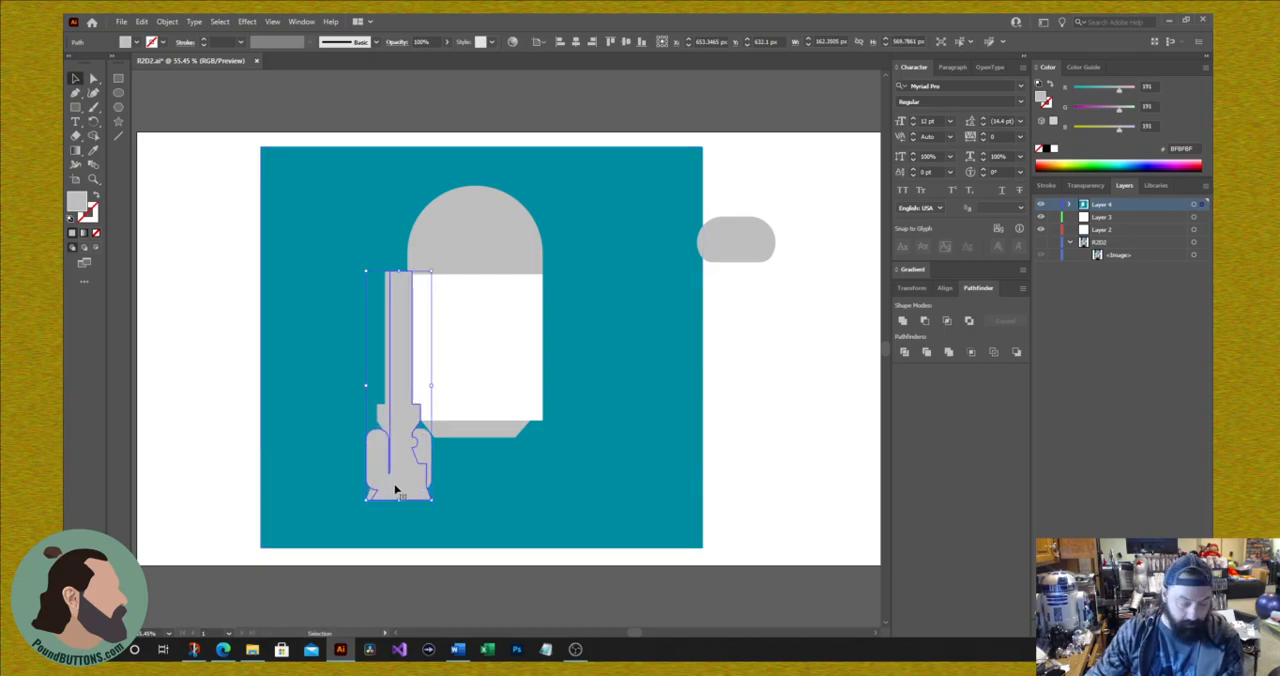
# Step: Move the mirrored leg to the body's right side and nudge it flush against the body's edge
pyautogui.moveTo(395, 490); pyautogui.dragTo(556, 508)
pyautogui.press('Left')
pyautogui.press('Left')
pyautogui.press('Left')
pyautogui.press('Left')
pyautogui.press('Left')
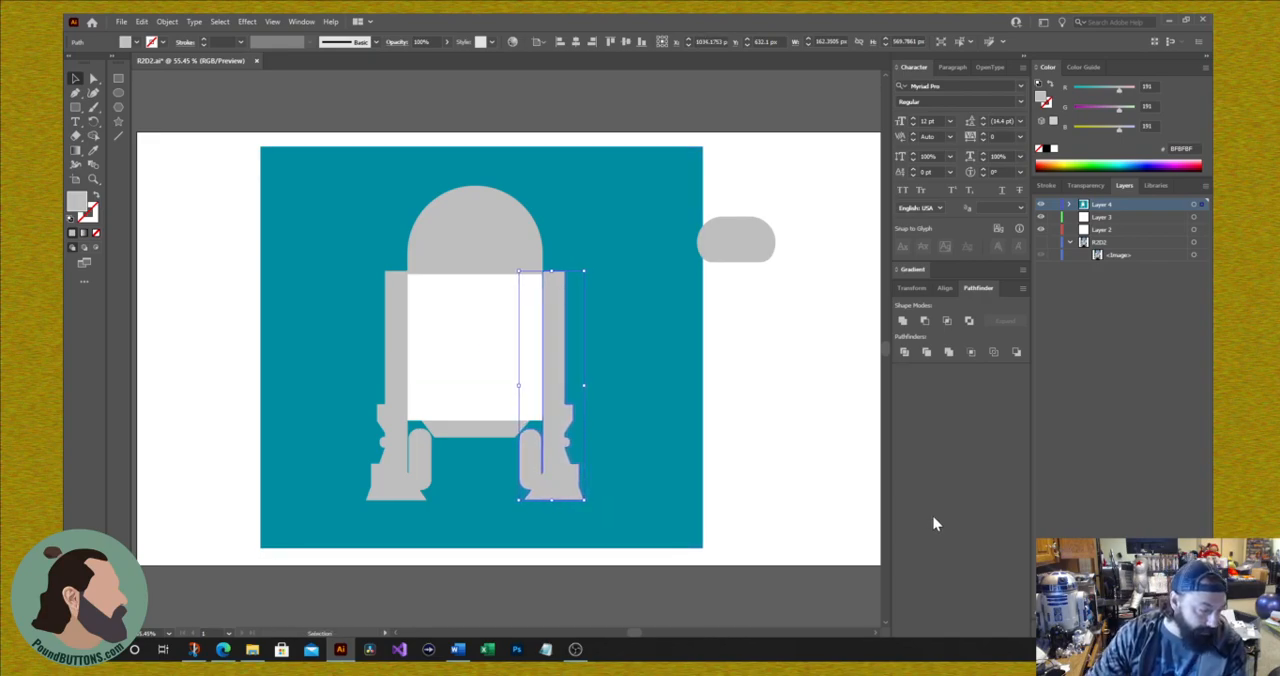
pyautogui.press('Right')
pyautogui.press('Right')
pyautogui.press('Left')
pyautogui.press('Right')
pyautogui.press('Right')
pyautogui.press('Left')
pyautogui.press('Left')
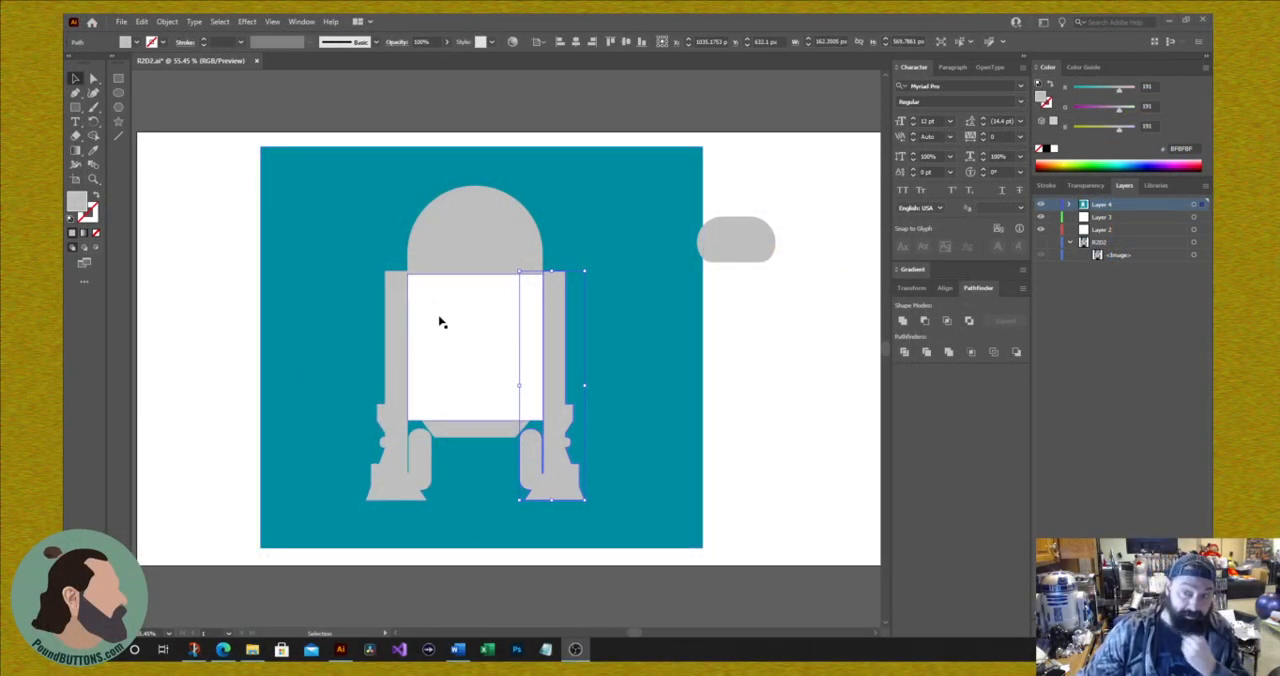
# Step: Show the R2D2 photo layer again, move it directly below Layer 4 and hide Layer 4
pyautogui.keyDown('shift'); pyautogui.click(480, 289); pyautogui.keyUp('shift')
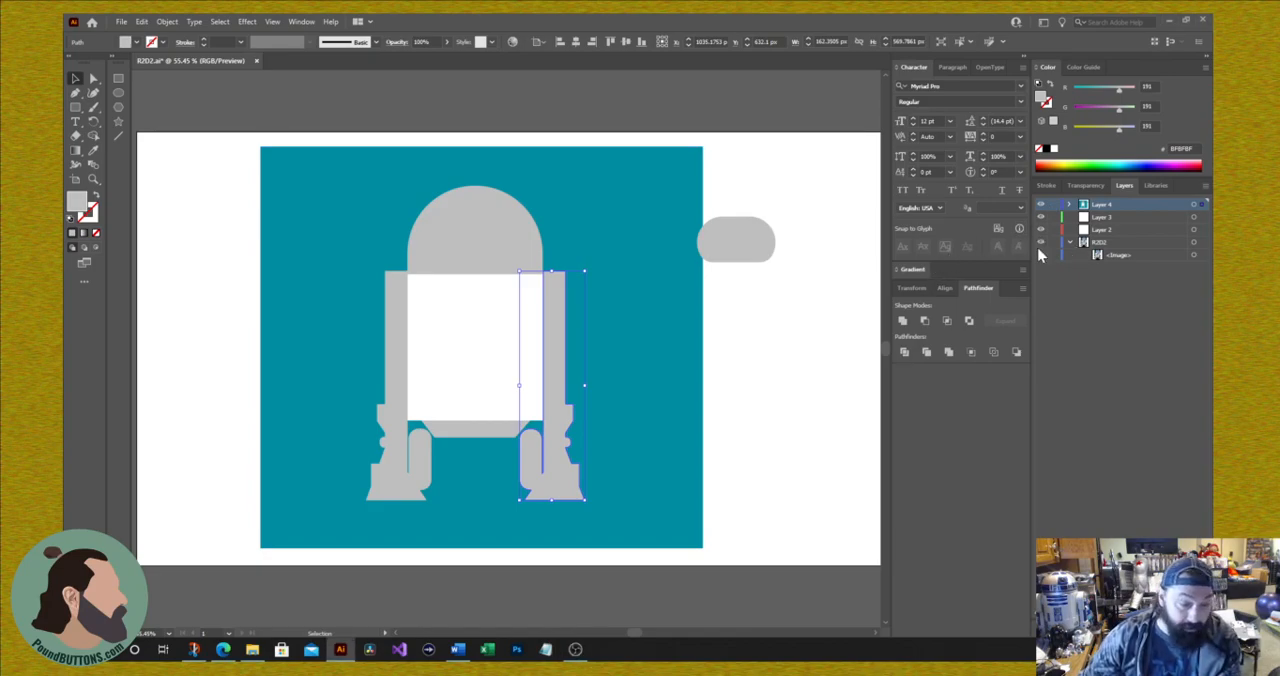
pyautogui.moveTo(1094, 246); pyautogui.dragTo(1102, 212)
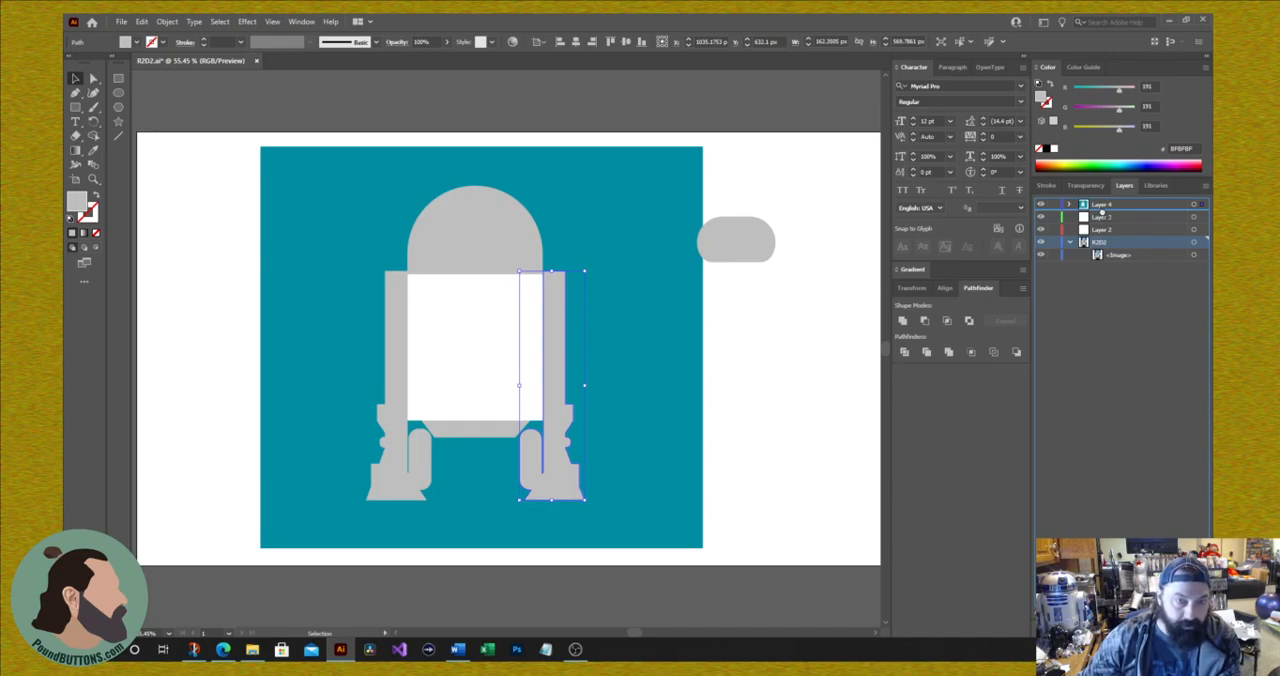
pyautogui.moveTo(1102, 211); pyautogui.dragTo(1104, 217)
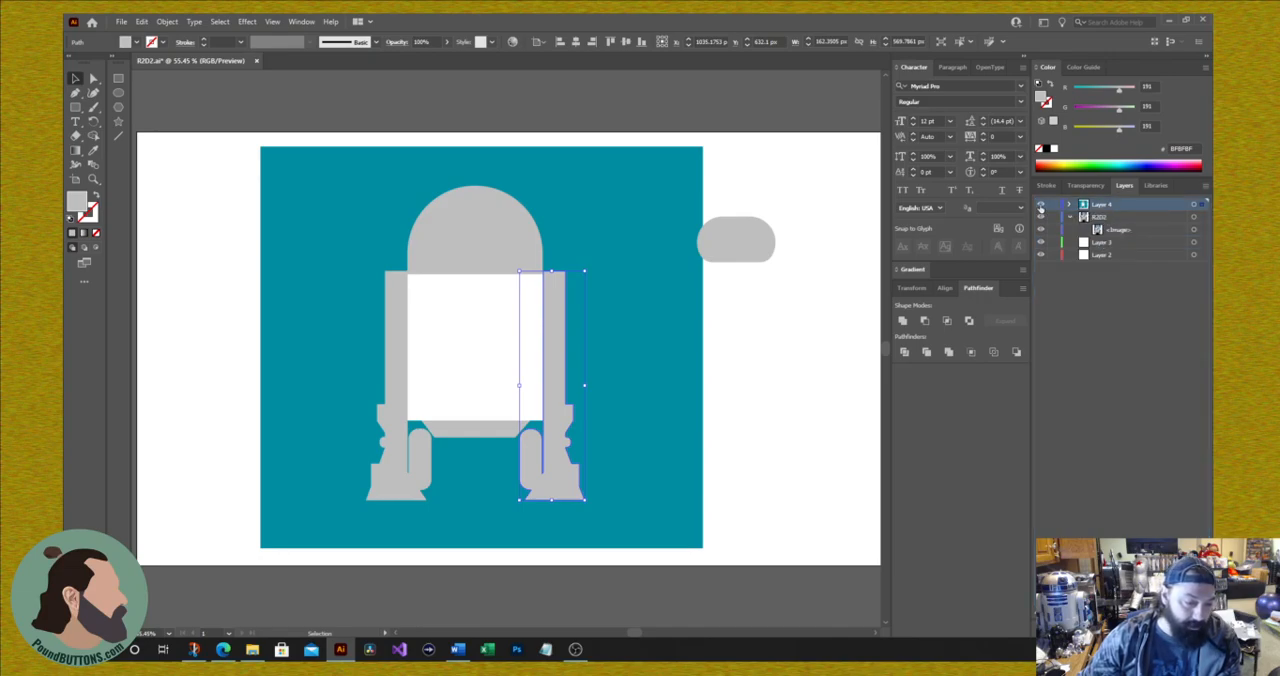
pyautogui.click(1040, 206)
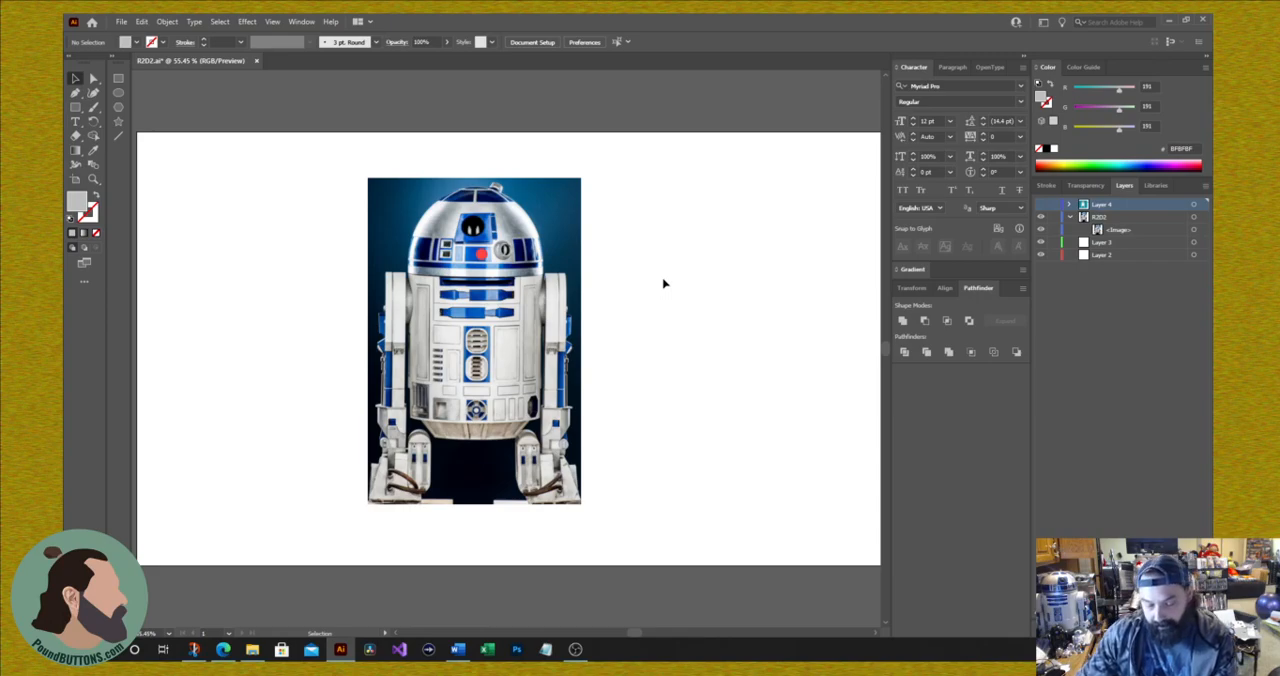
# Step: Activate the Rectangle tool and add a new layer above Layer 4 for tracing the dome details
pyautogui.hotkey('ctrl', '+')
pyautogui.hotkey('ctrl', '+')
pyautogui.hotkey('ctrl', '+')
pyautogui.hotkey('ctrl', '+')
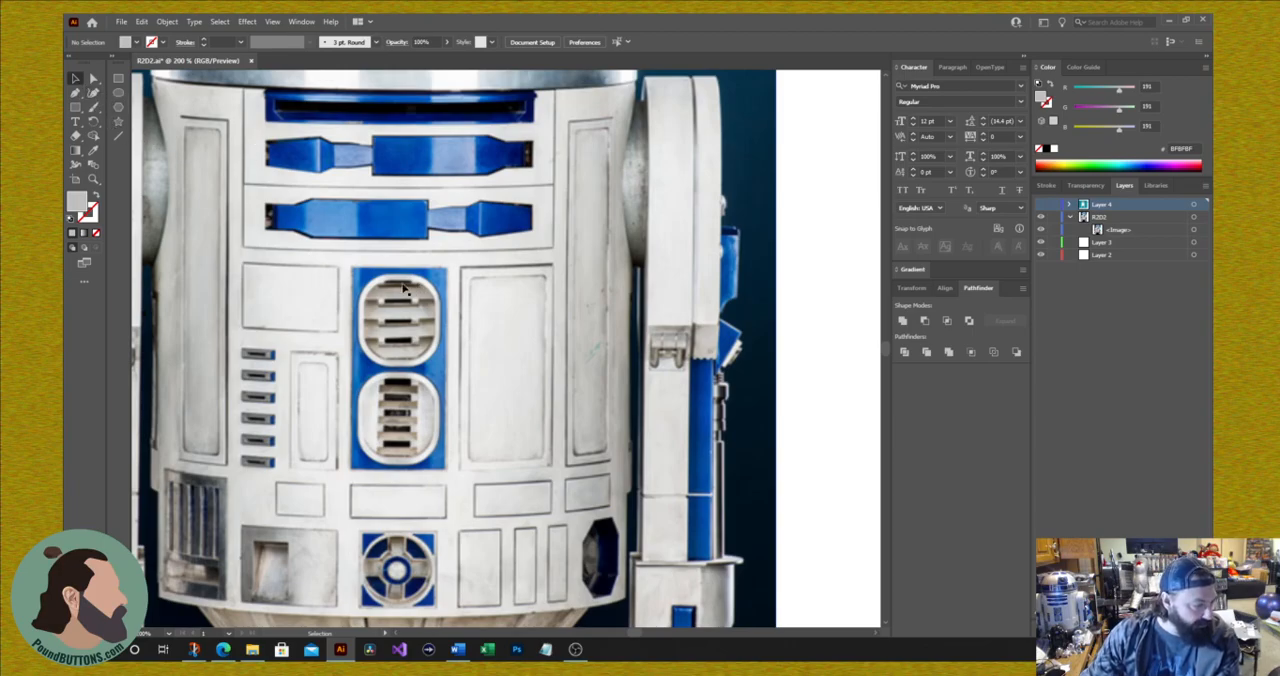
pyautogui.moveTo(371, 265); pyautogui.dragTo(527, 665)
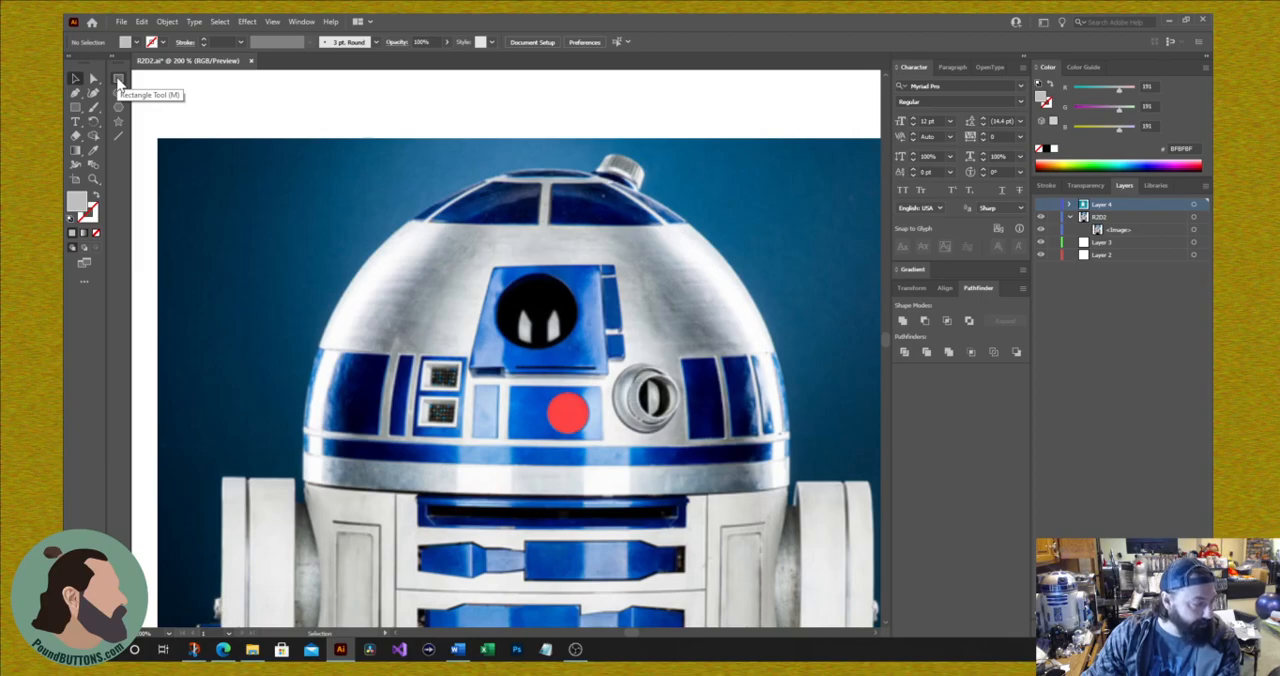
pyautogui.click(118, 80)
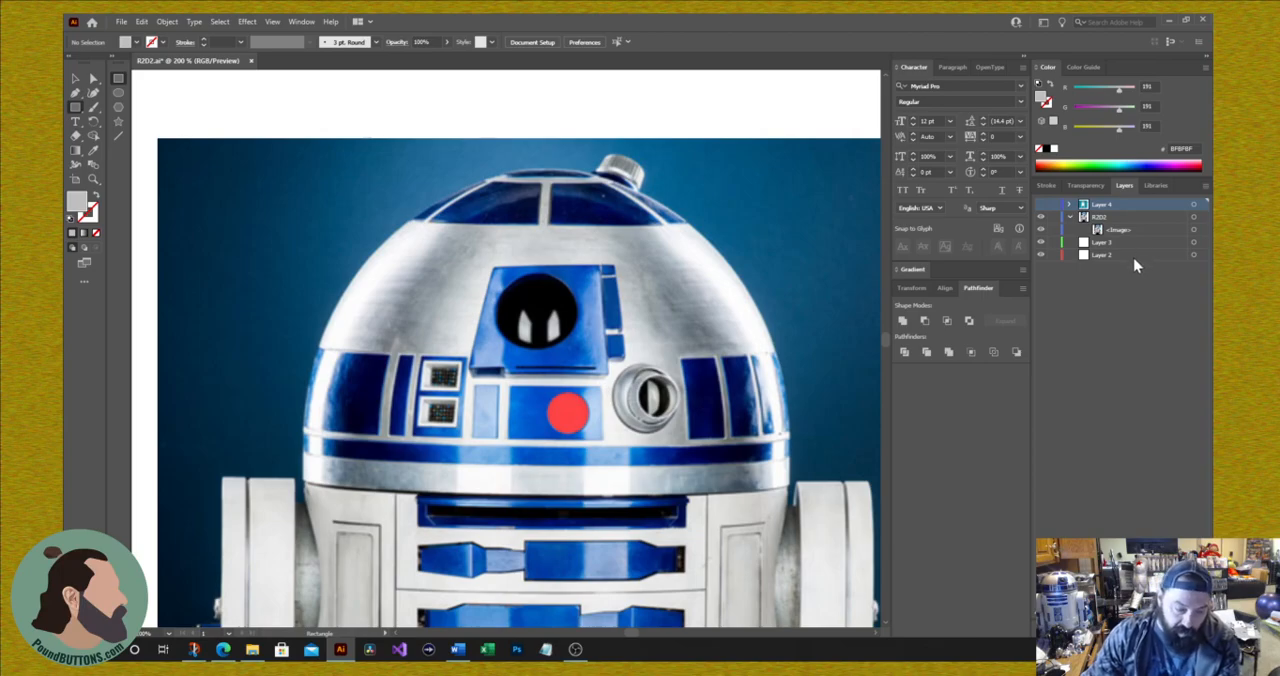
pyautogui.hotkey('ctrl', 'l')
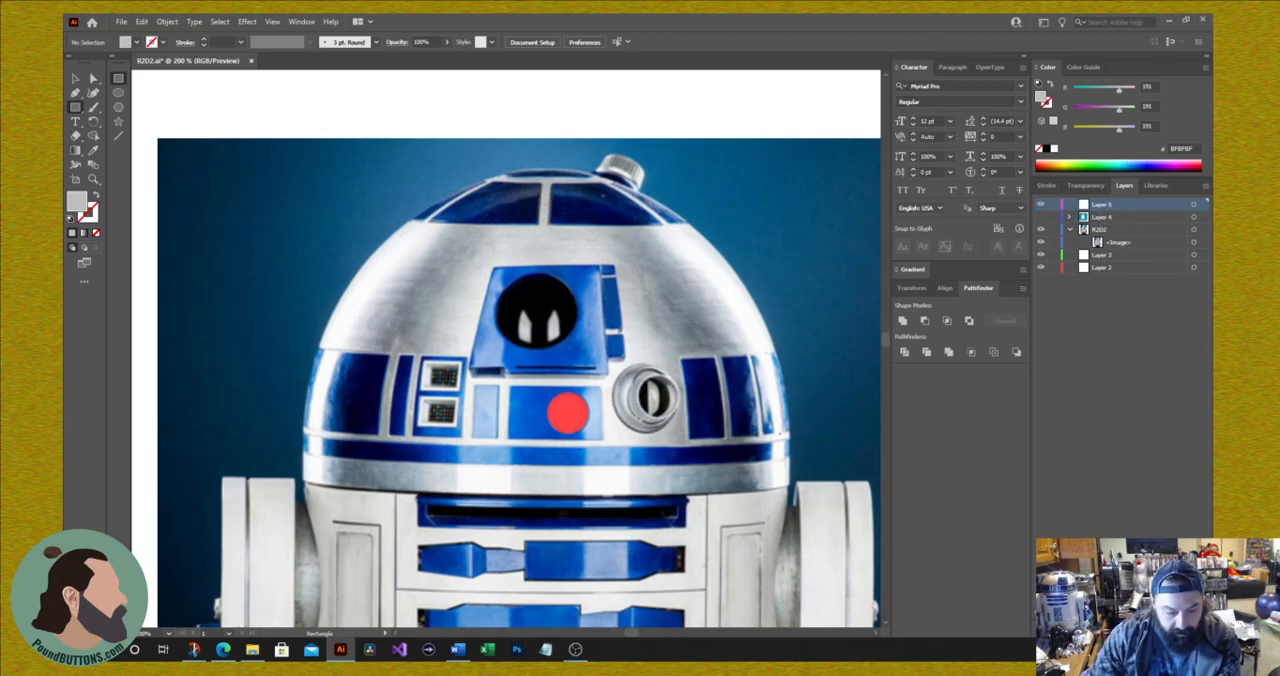
# Step: Rename the new tracing layer as Head
pyautogui.doubleClick(1101, 204)
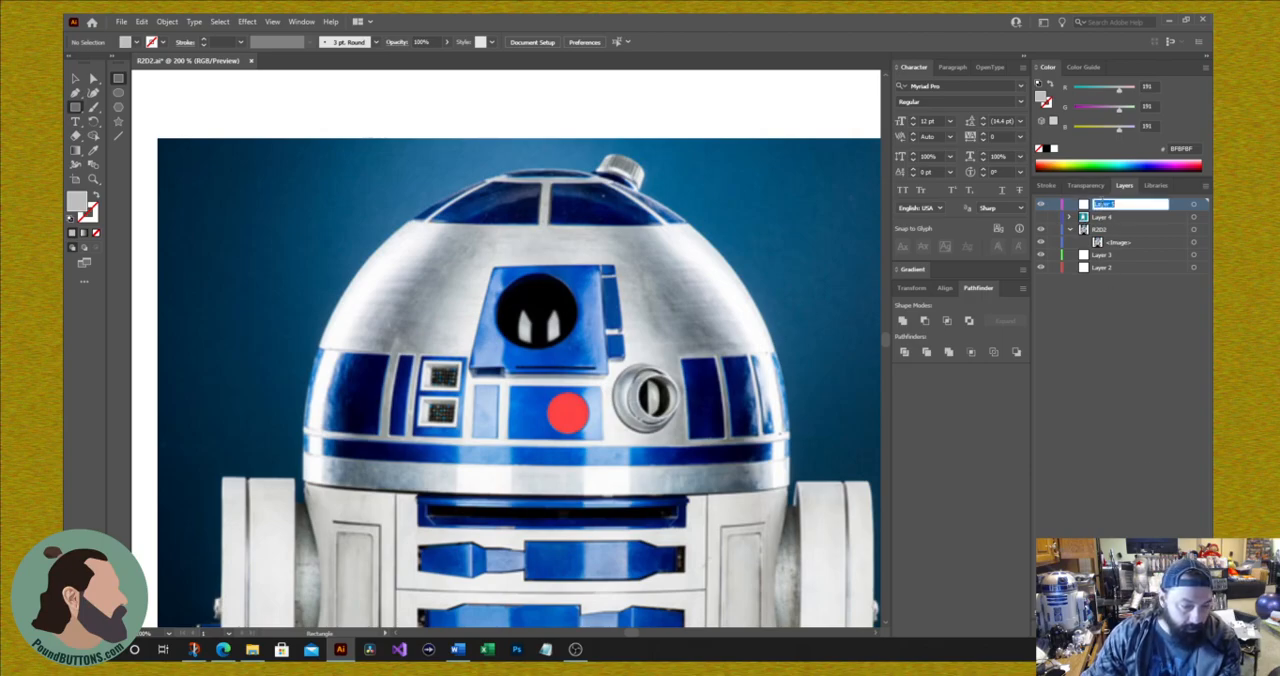
pyautogui.write('He')
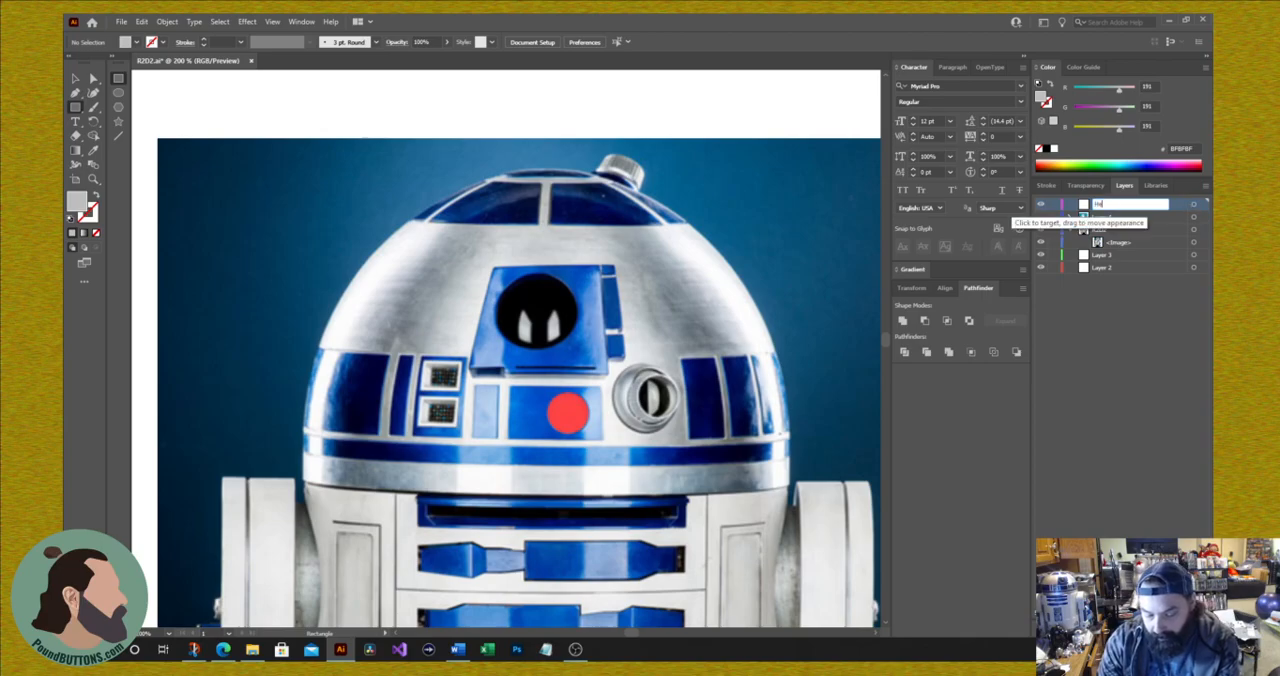
pyautogui.write('ad')
pyautogui.press('Return')
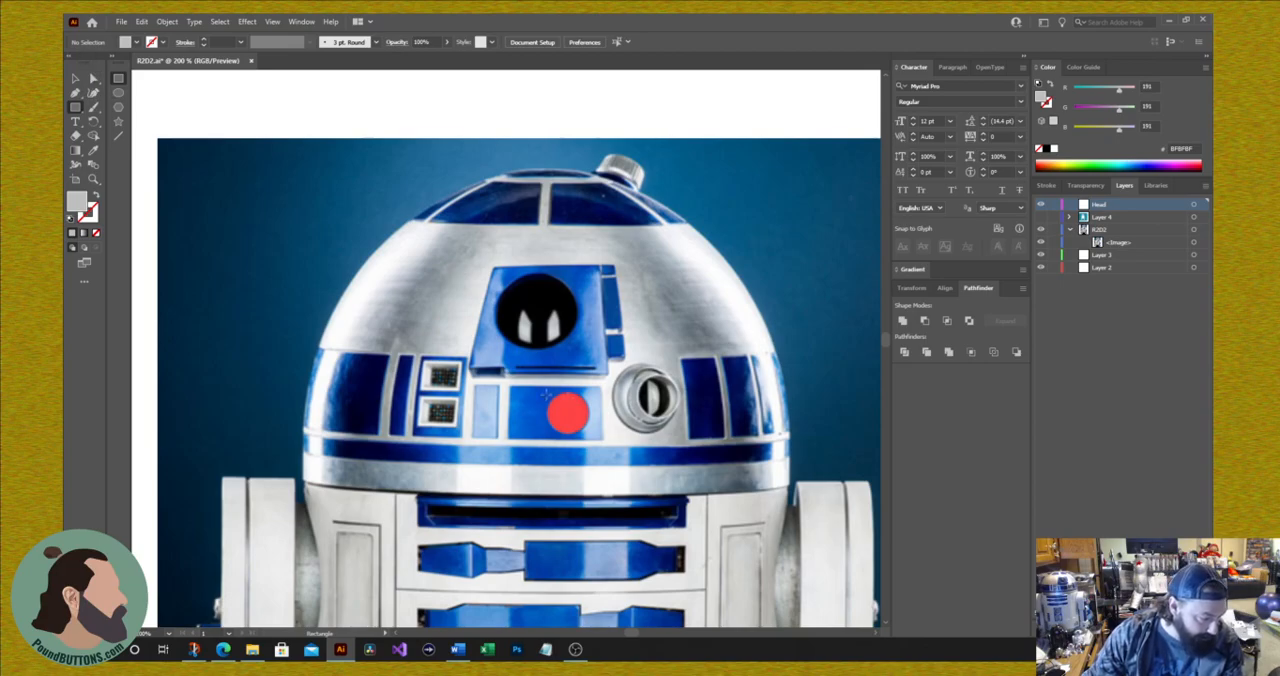
# Step: Draw a rectangle about 62 by 36 px over the red-light panel and fill it with the blue 0346A7 sampled from the body panel
pyautogui.moveTo(507, 384); pyautogui.dragTo(601, 438)
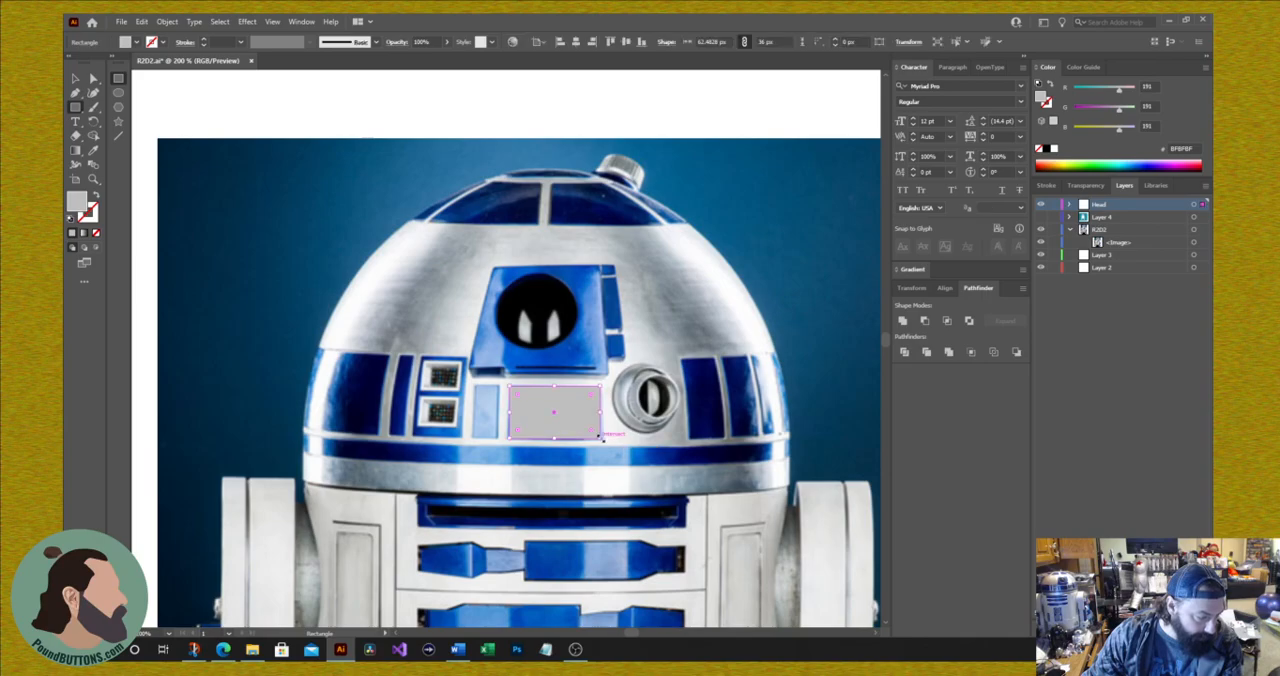
pyautogui.click(95, 157)
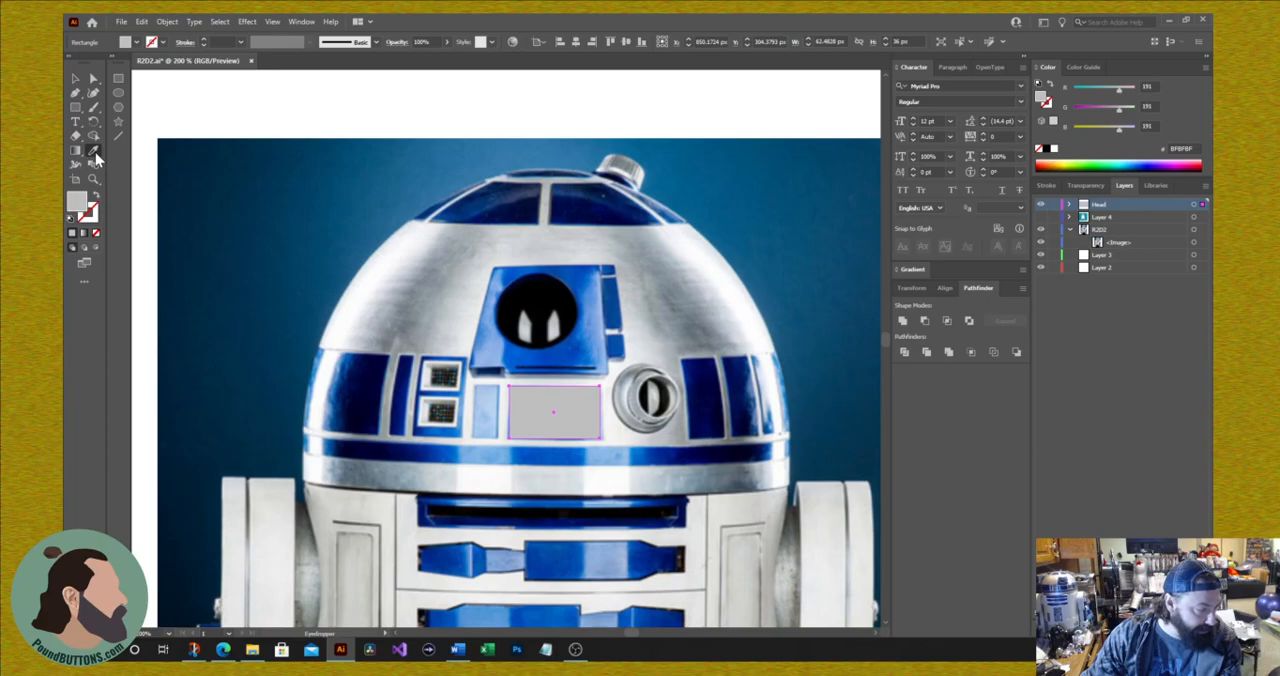
pyautogui.click(585, 283)
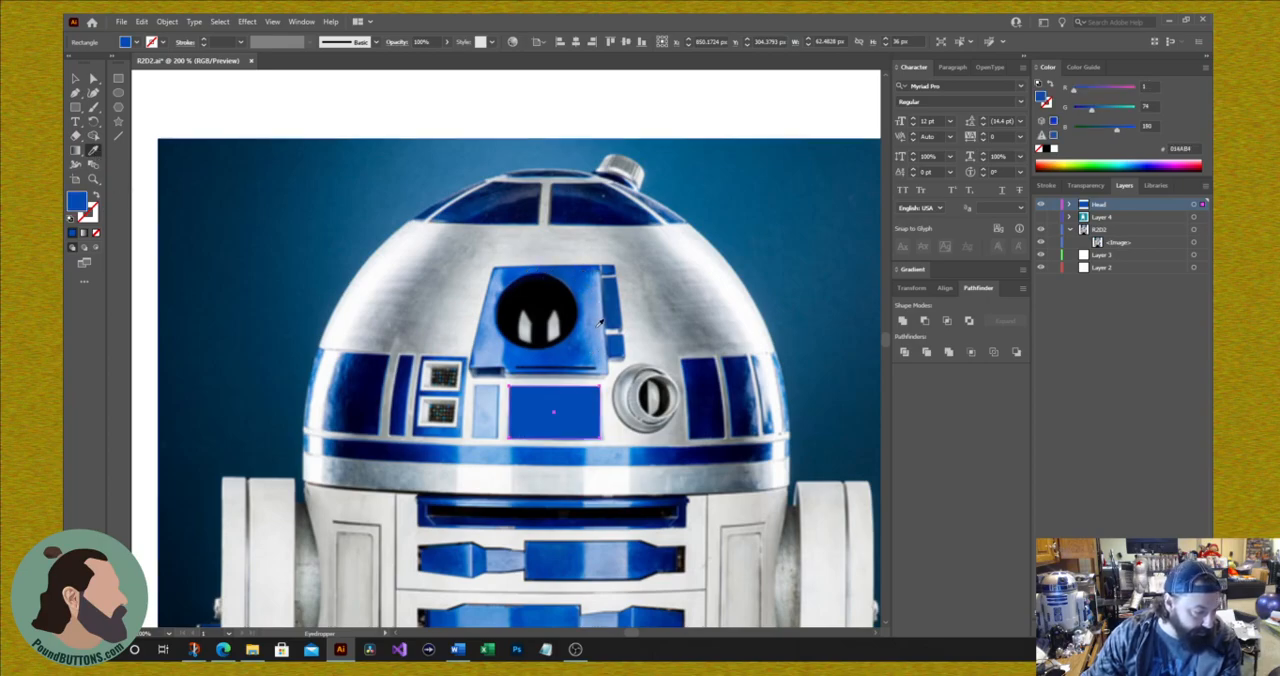
pyautogui.click(578, 202)
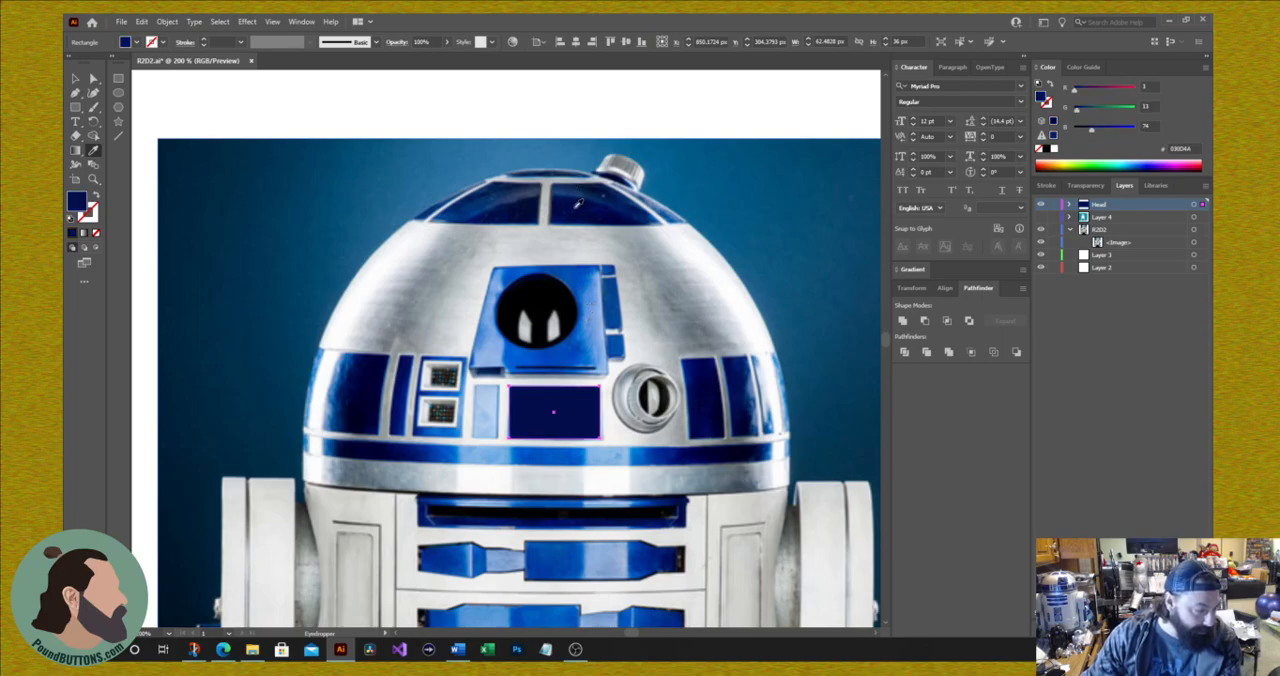
pyautogui.click(503, 197)
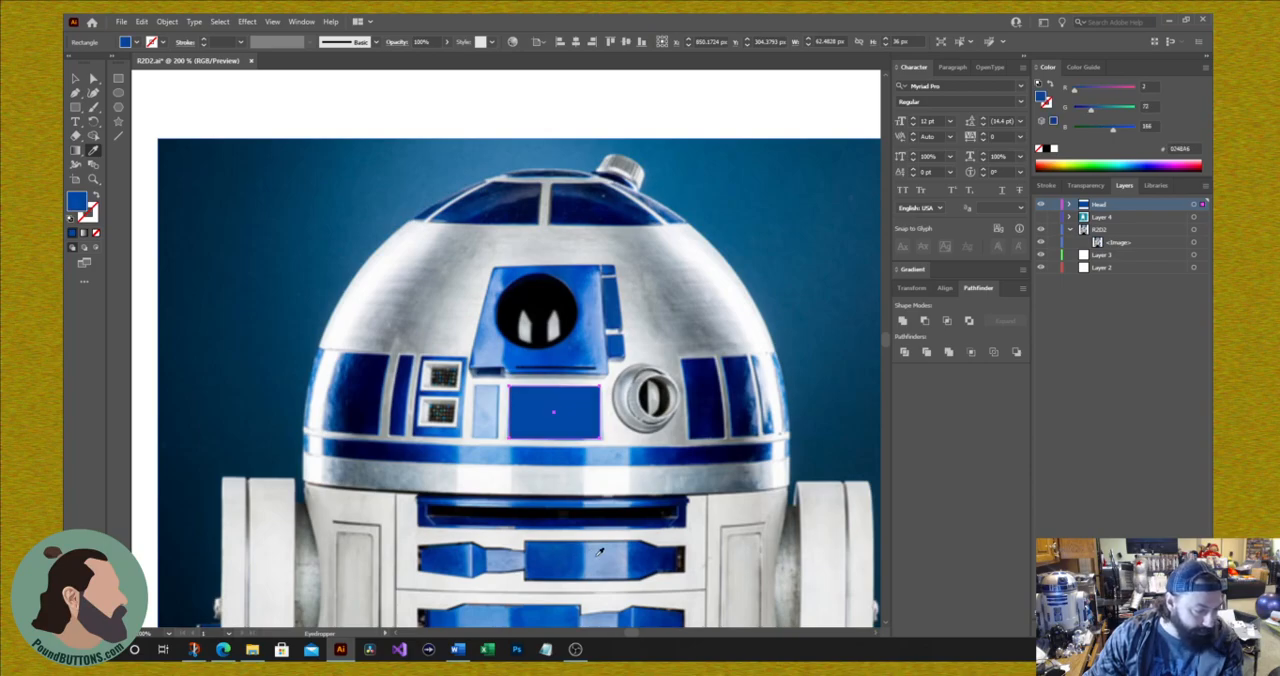
pyautogui.click(646, 558)
pyautogui.click(661, 559)
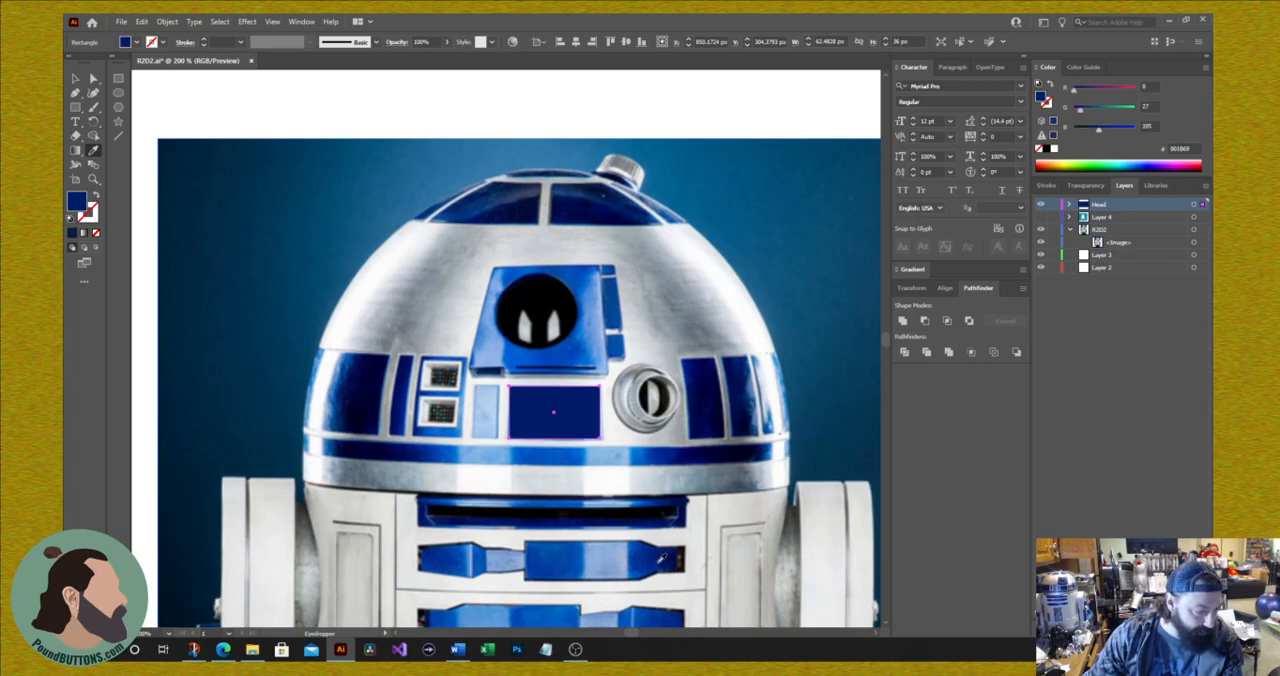
pyautogui.click(564, 551)
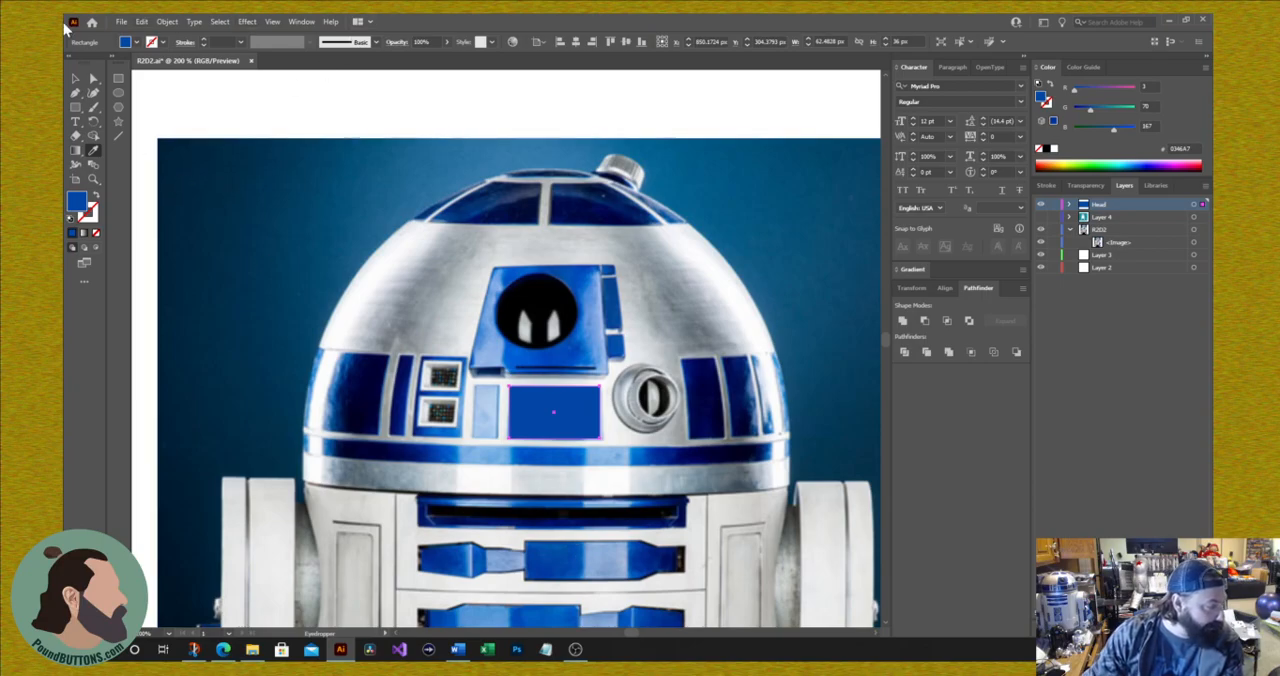
# Step: Draw blue rectangles over the eye panel, about 89 by 72 px, and over the three panels right of the round projector
pyautogui.click(119, 82)
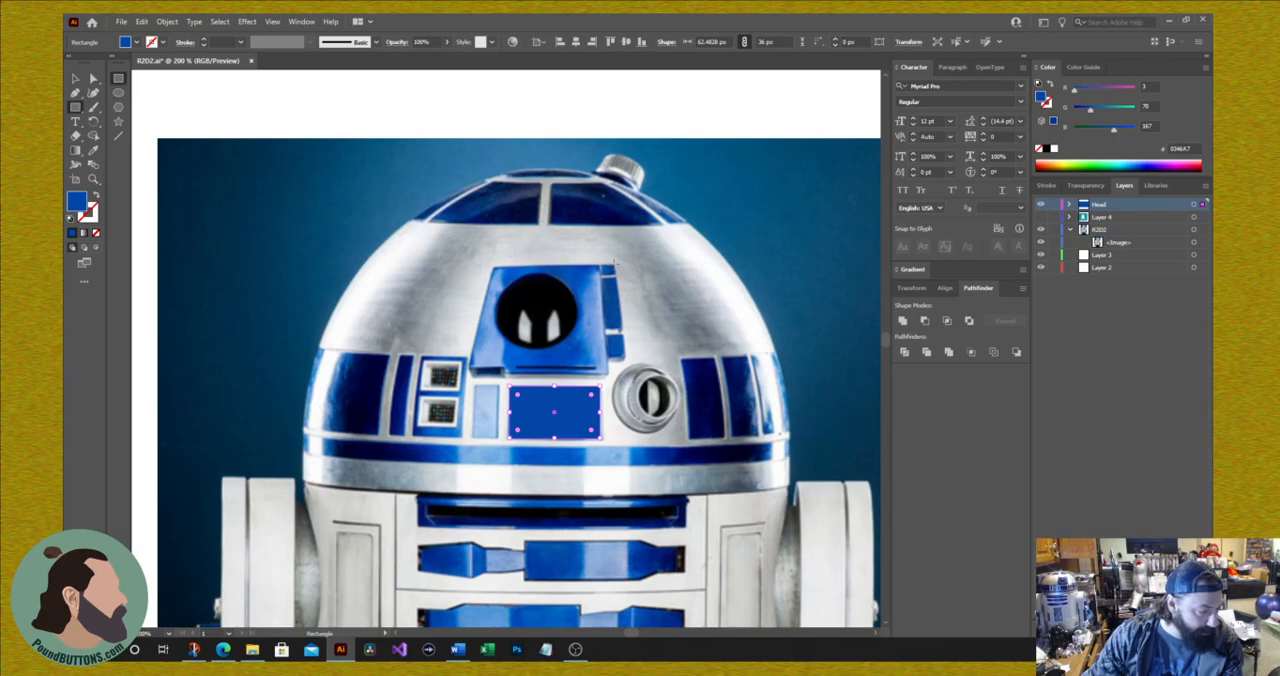
pyautogui.moveTo(601, 264); pyautogui.dragTo(470, 370)
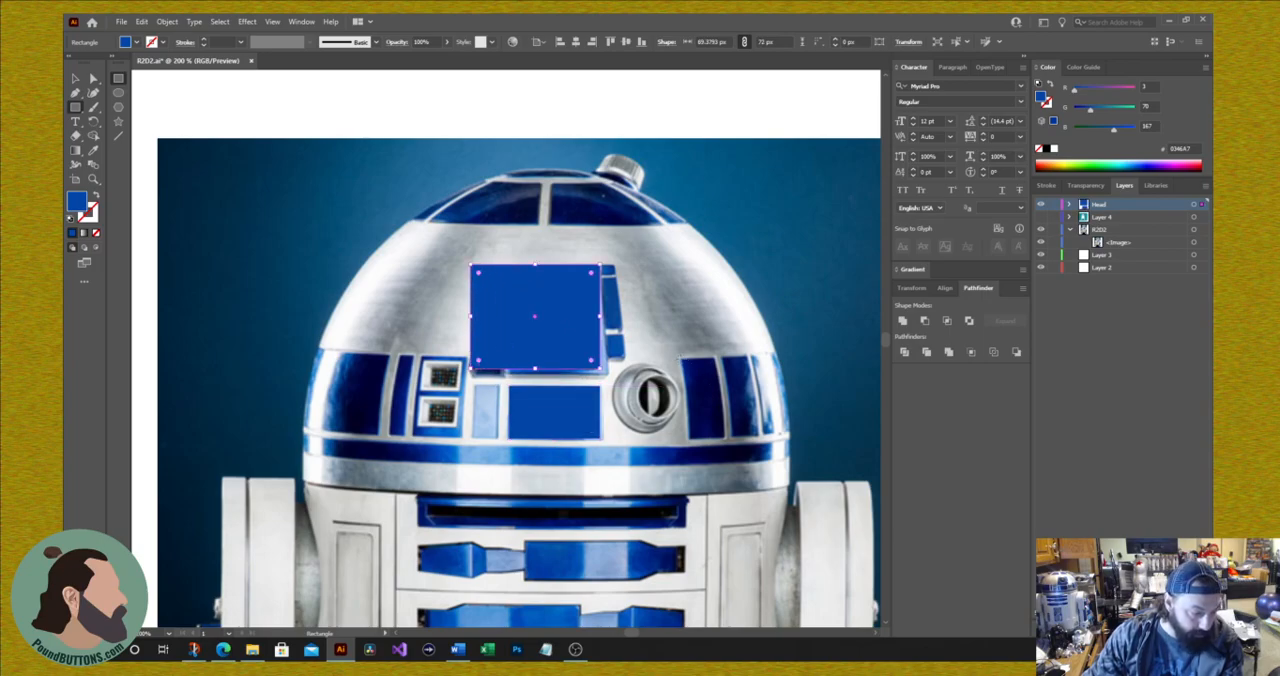
pyautogui.moveTo(680, 358); pyautogui.dragTo(720, 439)
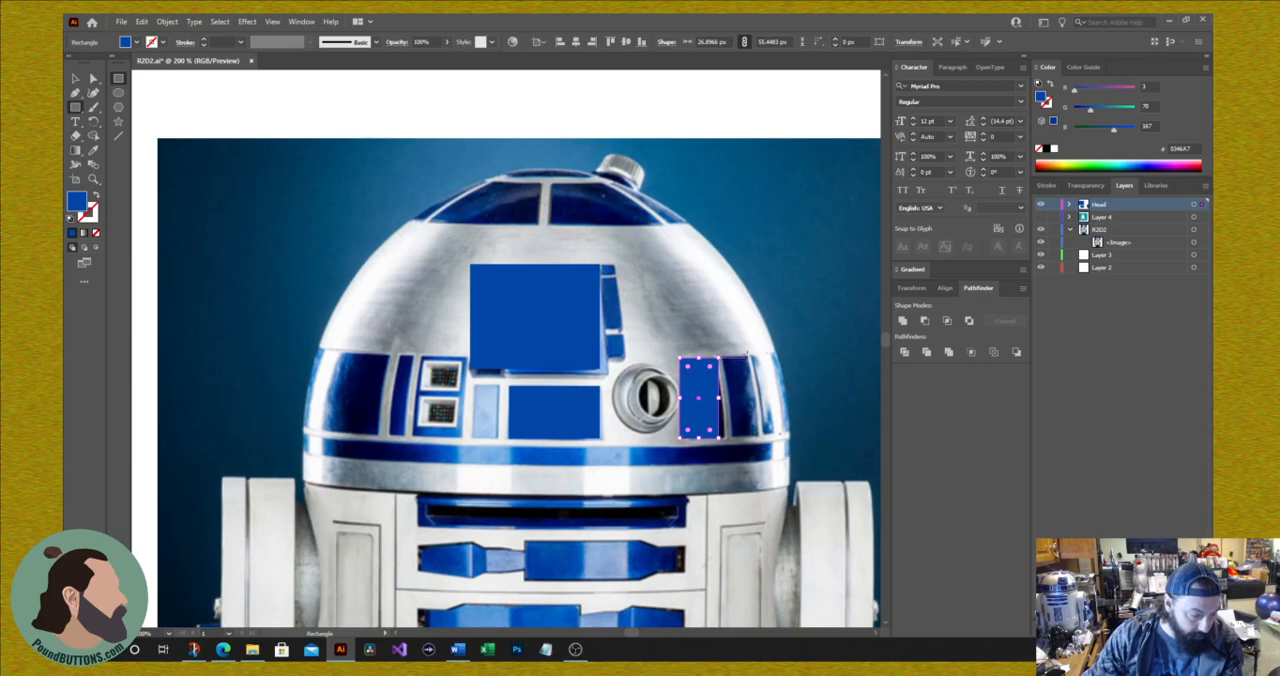
pyautogui.moveTo(732, 357); pyautogui.dragTo(748, 438)
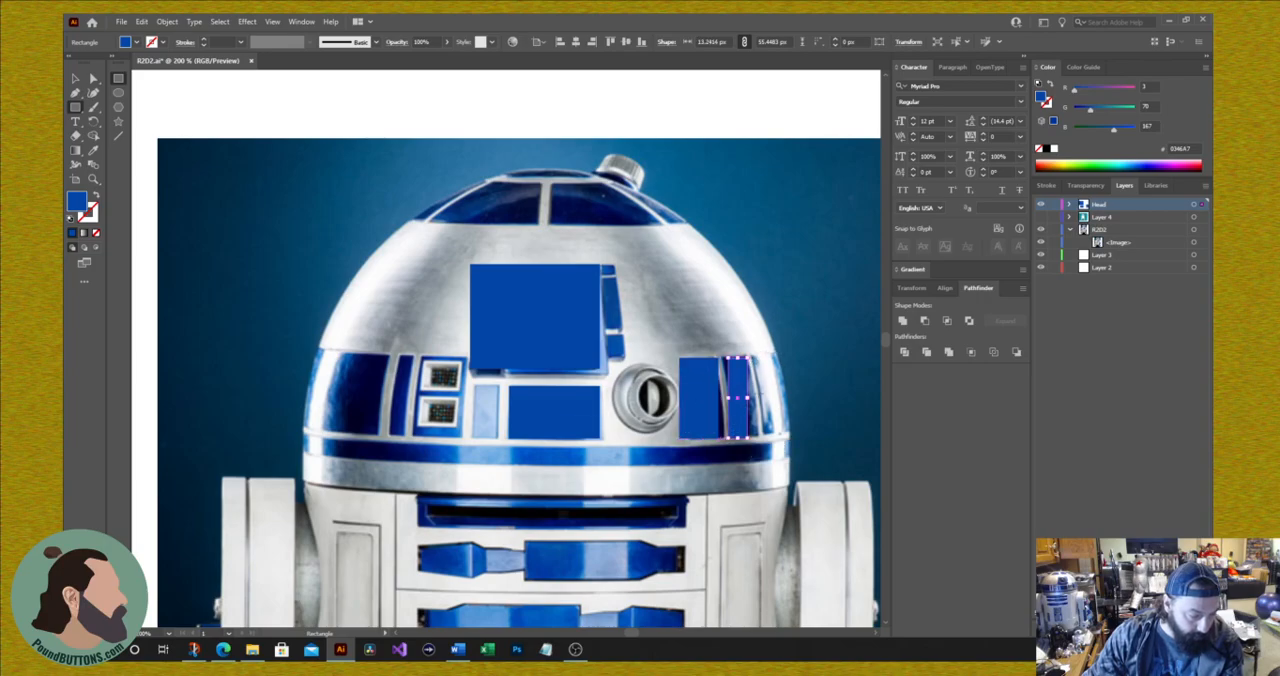
pyautogui.moveTo(757, 437); pyautogui.dragTo(777, 357)
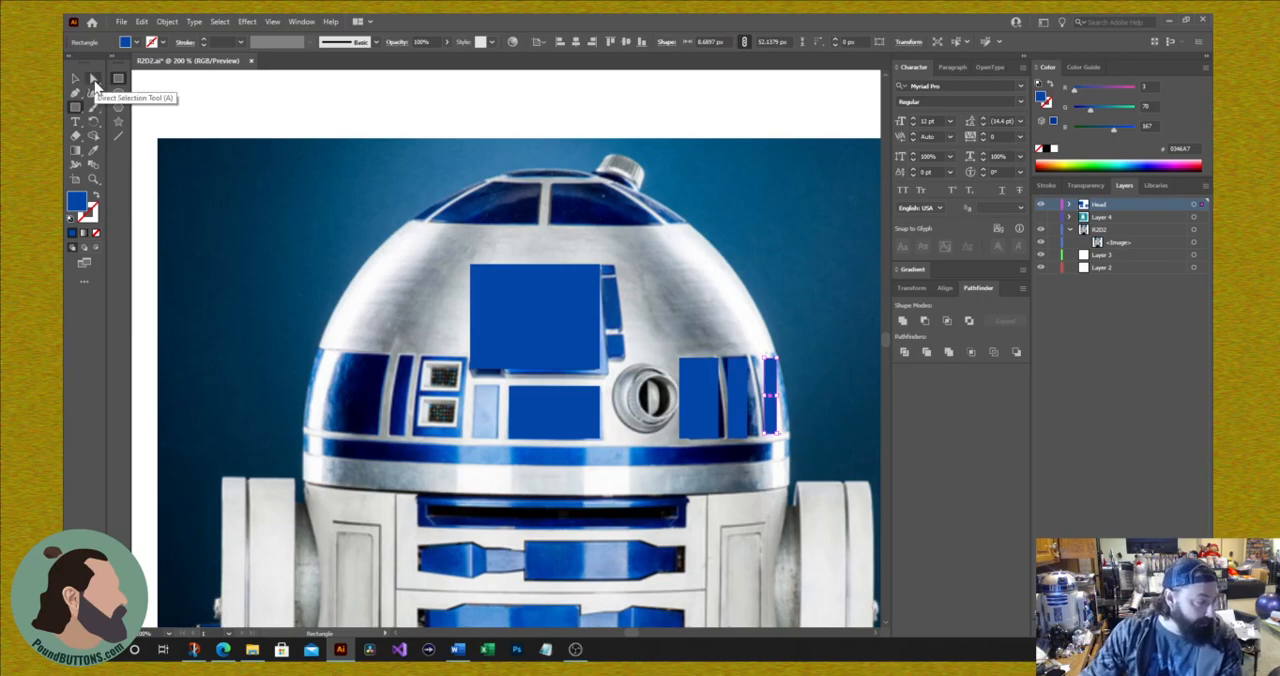
# Step: Try to move the eye-panel rectangle's upper-left corner onto the photo's panel corner with Direct Selection
pyautogui.click(94, 82)
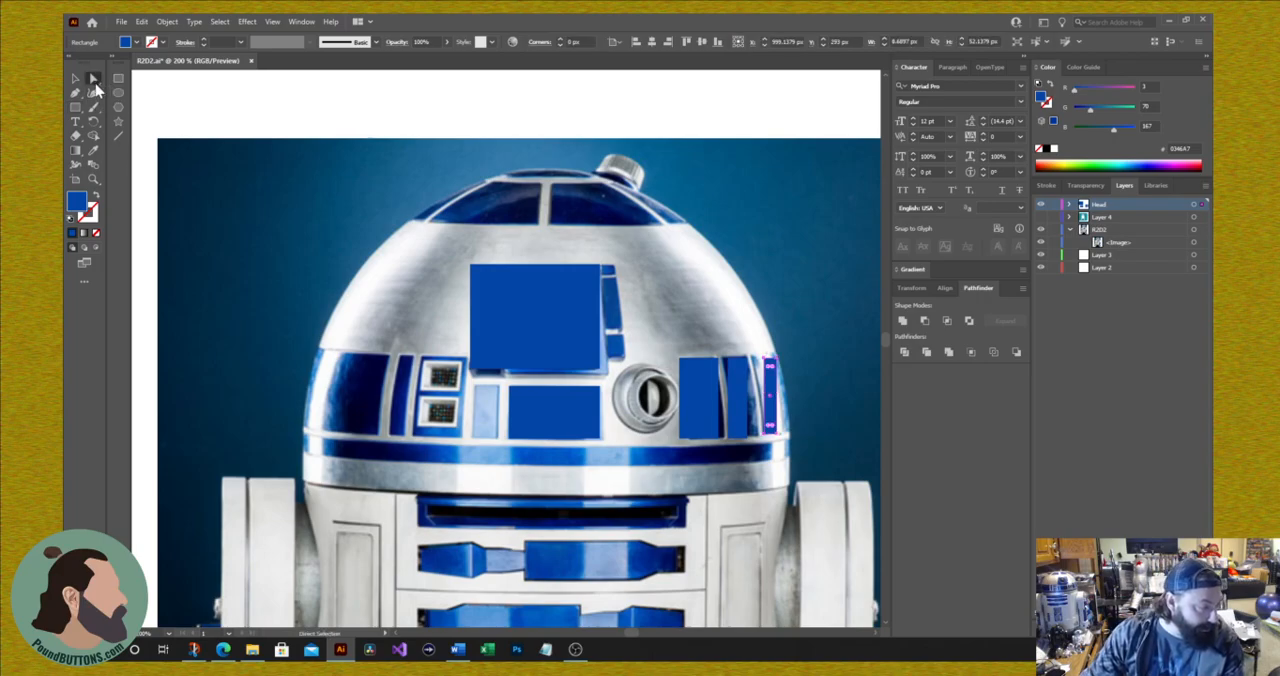
pyautogui.click(505, 305)
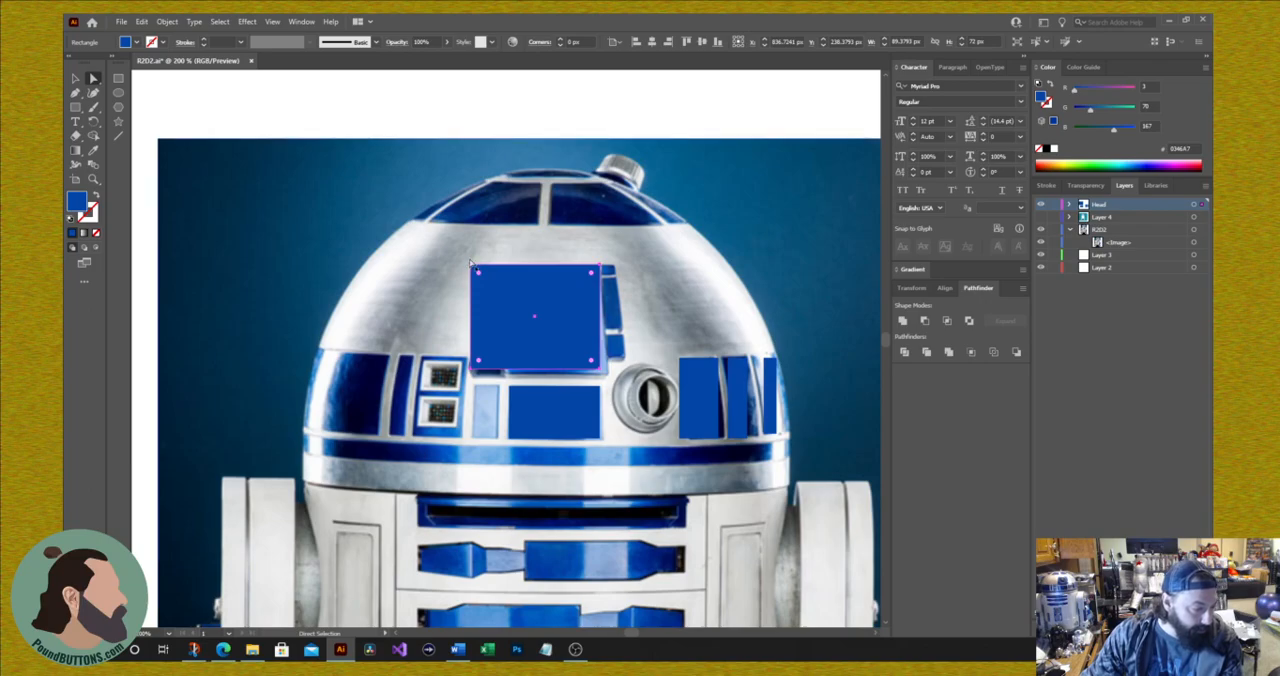
pyautogui.moveTo(475, 268); pyautogui.dragTo(481, 265)
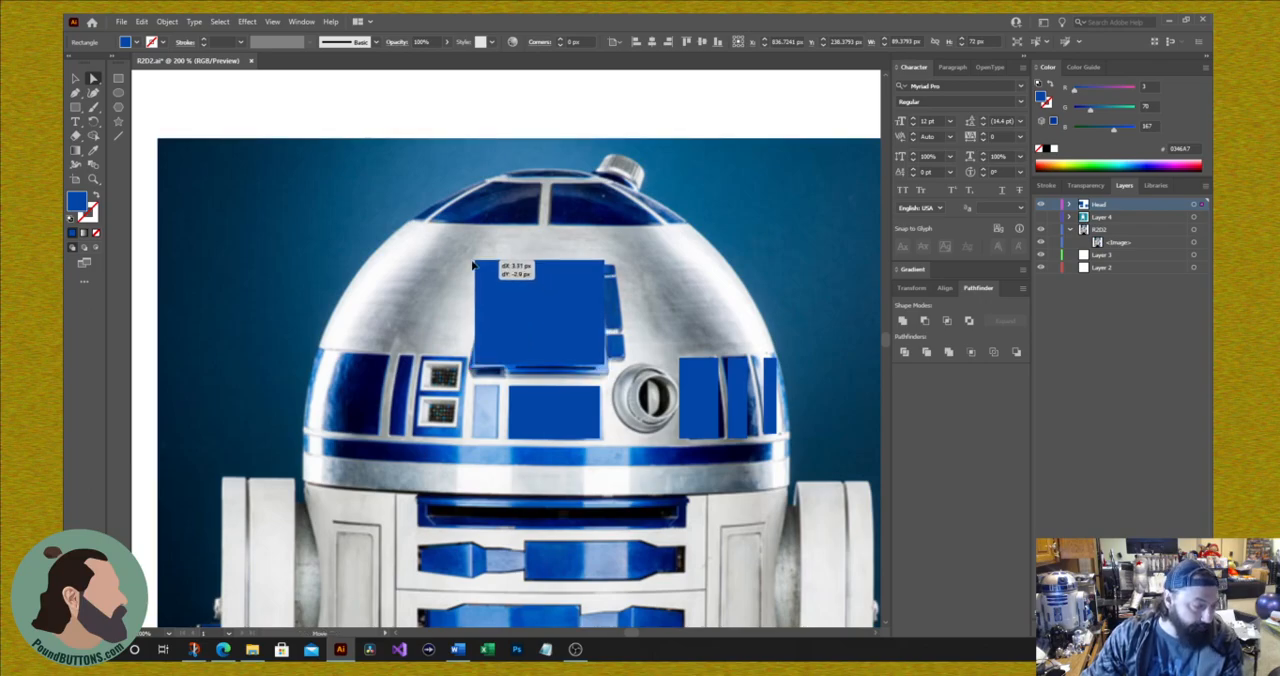
pyautogui.click(368, 134)
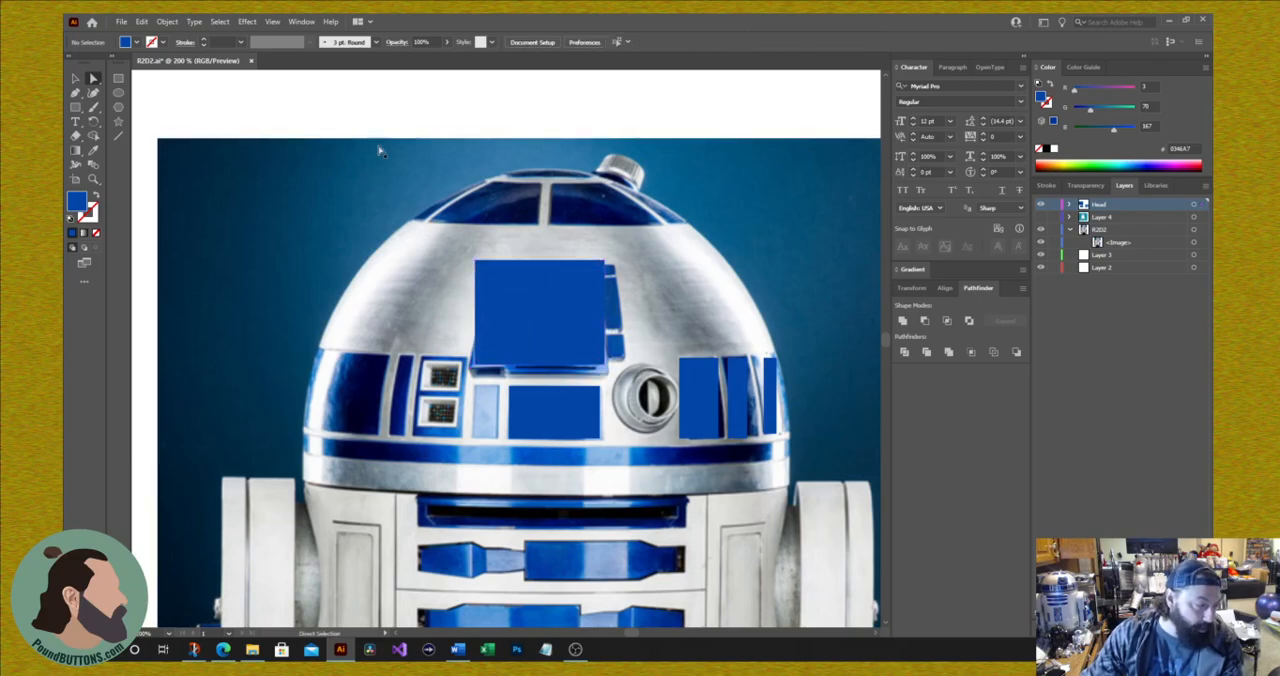
pyautogui.click(508, 297)
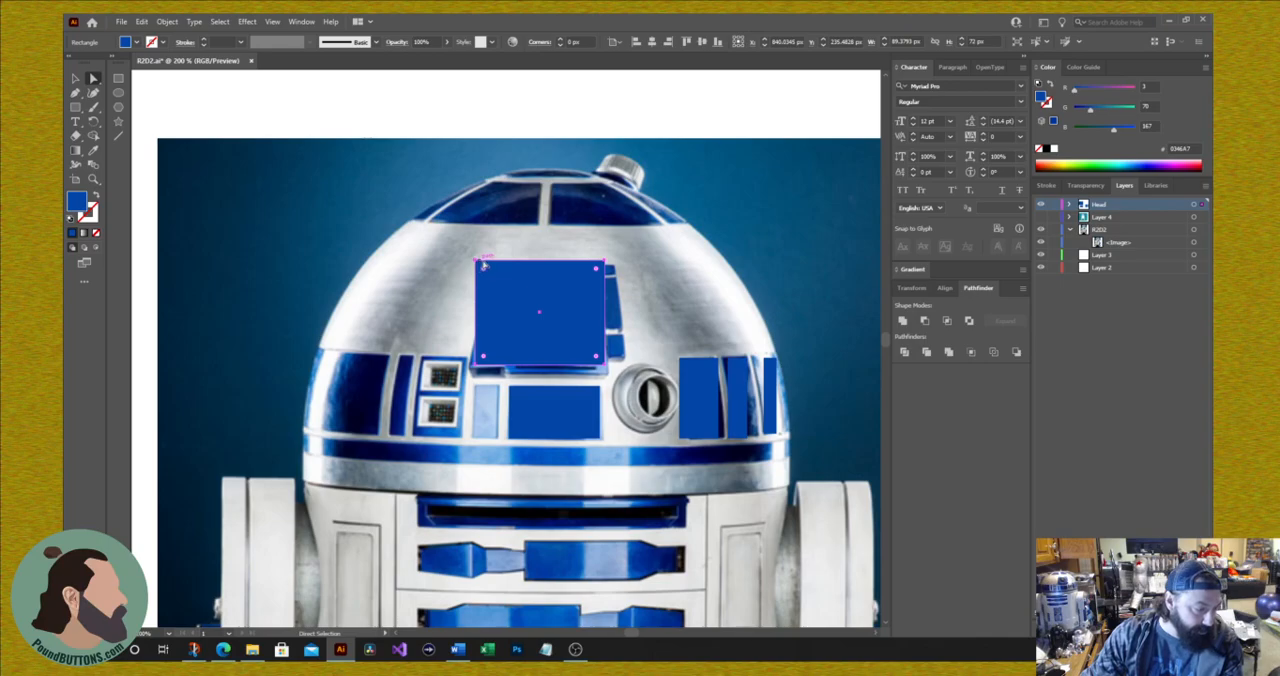
pyautogui.moveTo(478, 264); pyautogui.dragTo(502, 278)
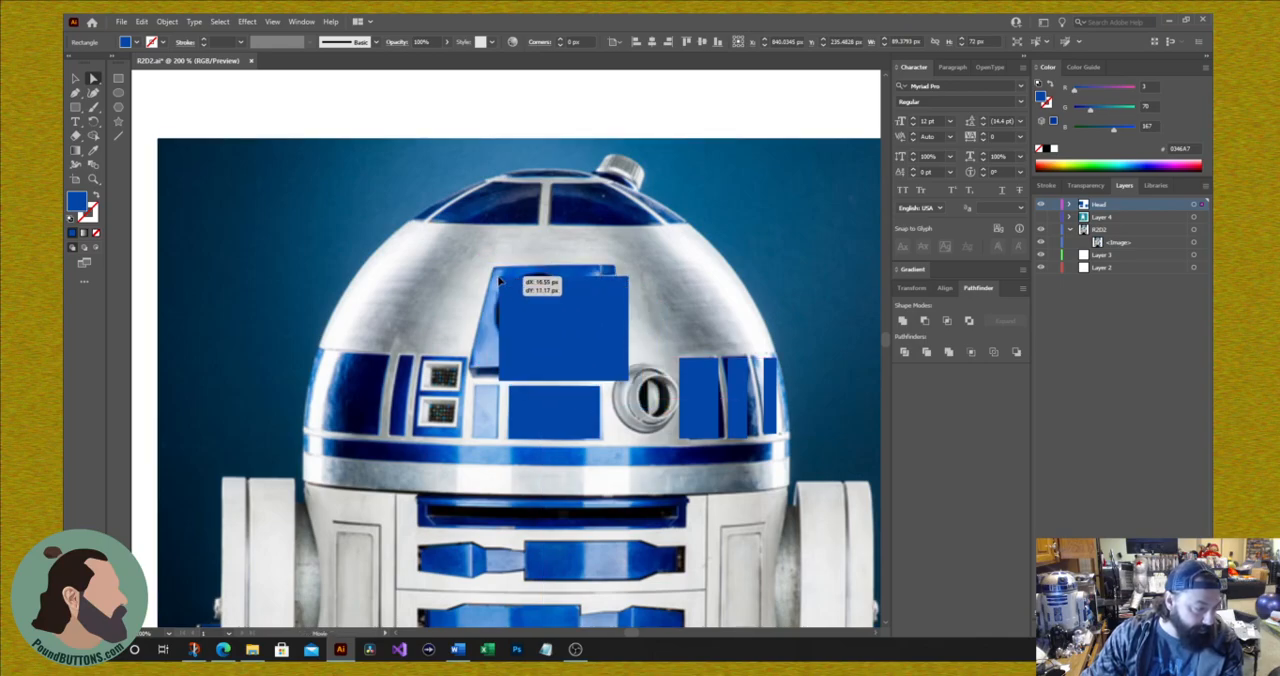
# Step: Reshape the eye-panel rectangle into a trapezoid by moving its four corners individually onto the panel's corners in the photo
pyautogui.click(418, 126)
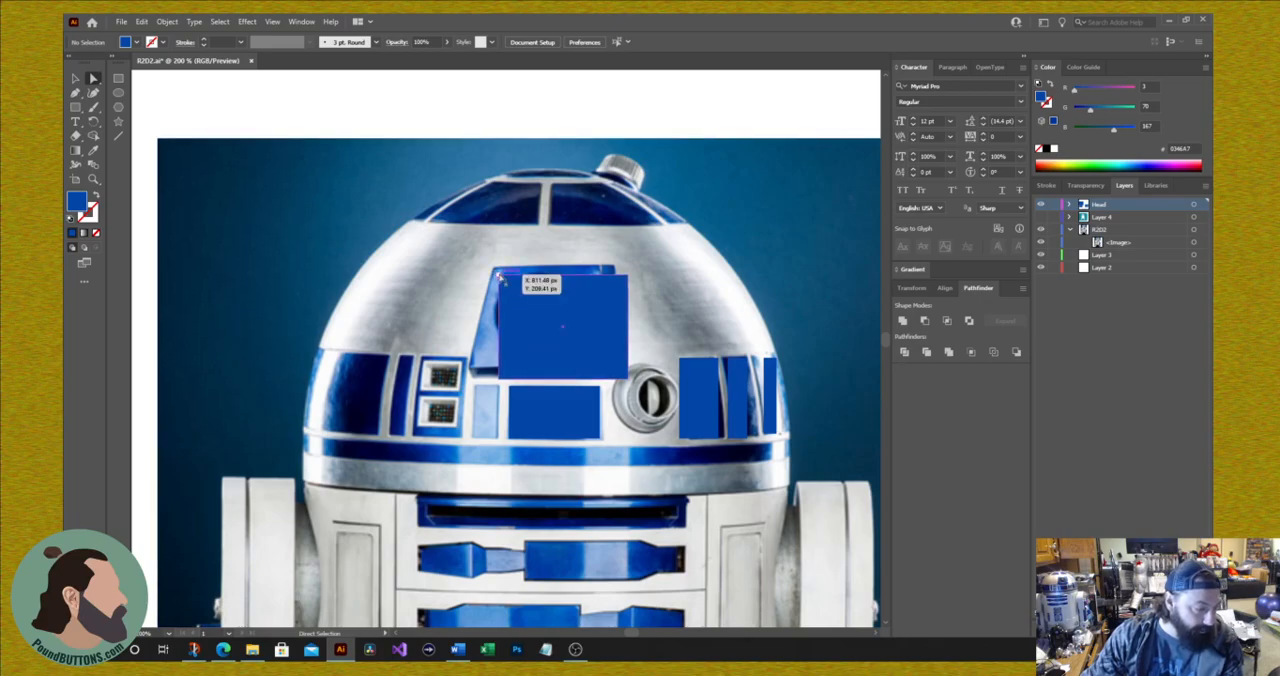
pyautogui.moveTo(500, 277); pyautogui.dragTo(494, 271)
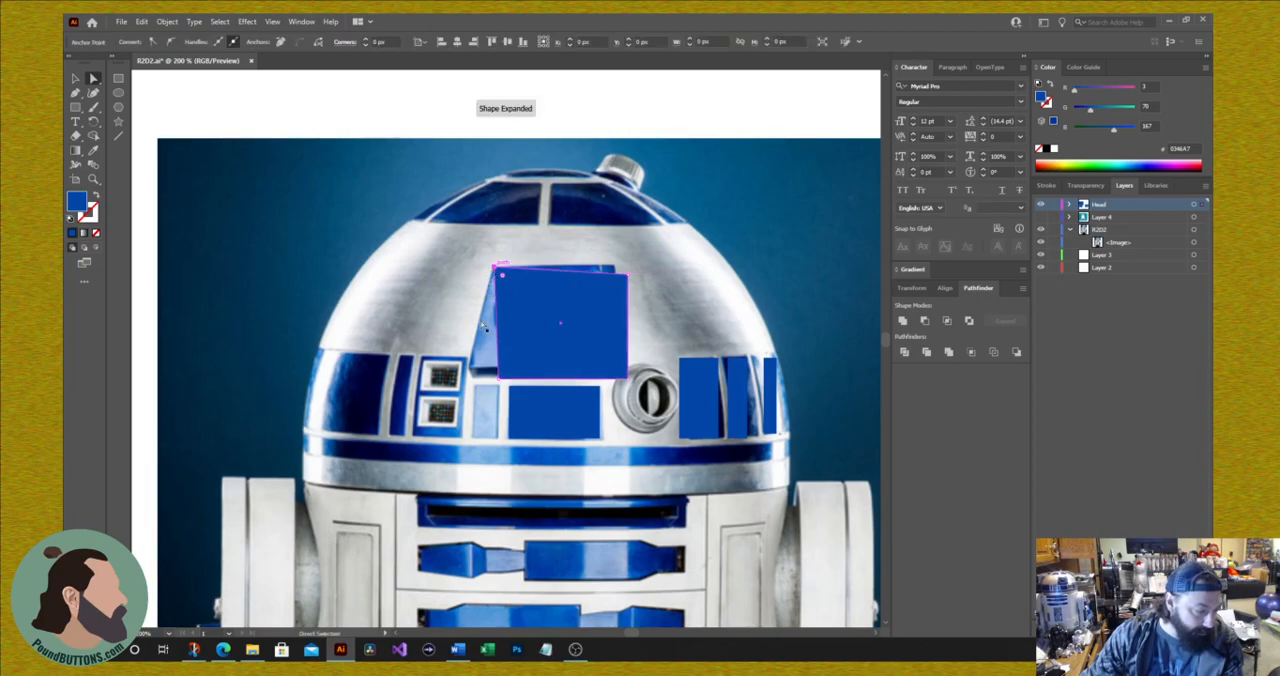
pyautogui.moveTo(497, 380); pyautogui.dragTo(471, 368)
pyautogui.click(392, 402)
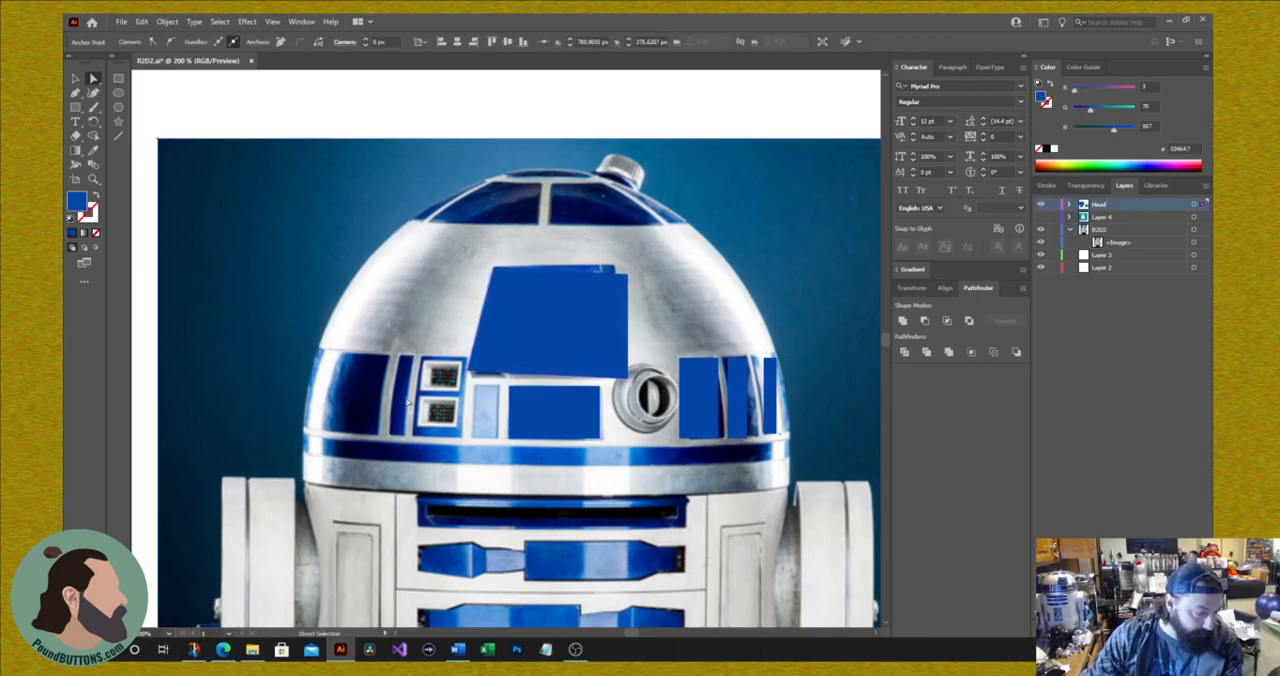
pyautogui.moveTo(629, 383); pyautogui.dragTo(600, 368)
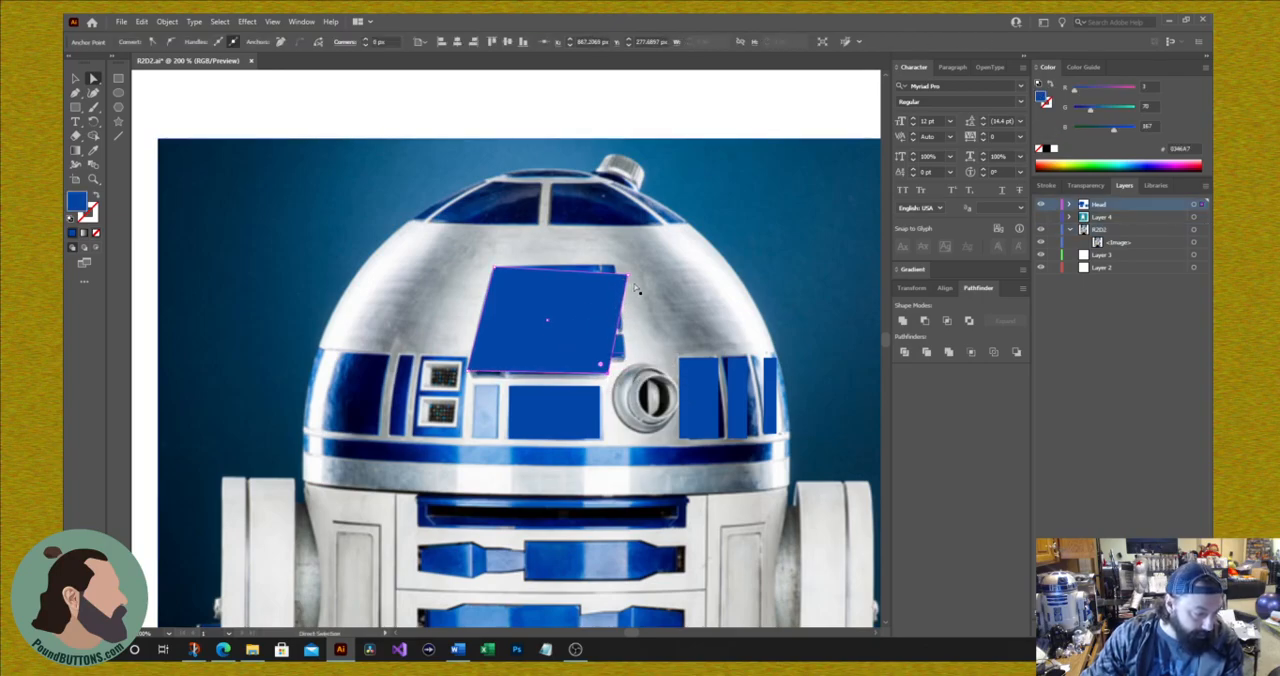
pyautogui.click(630, 283)
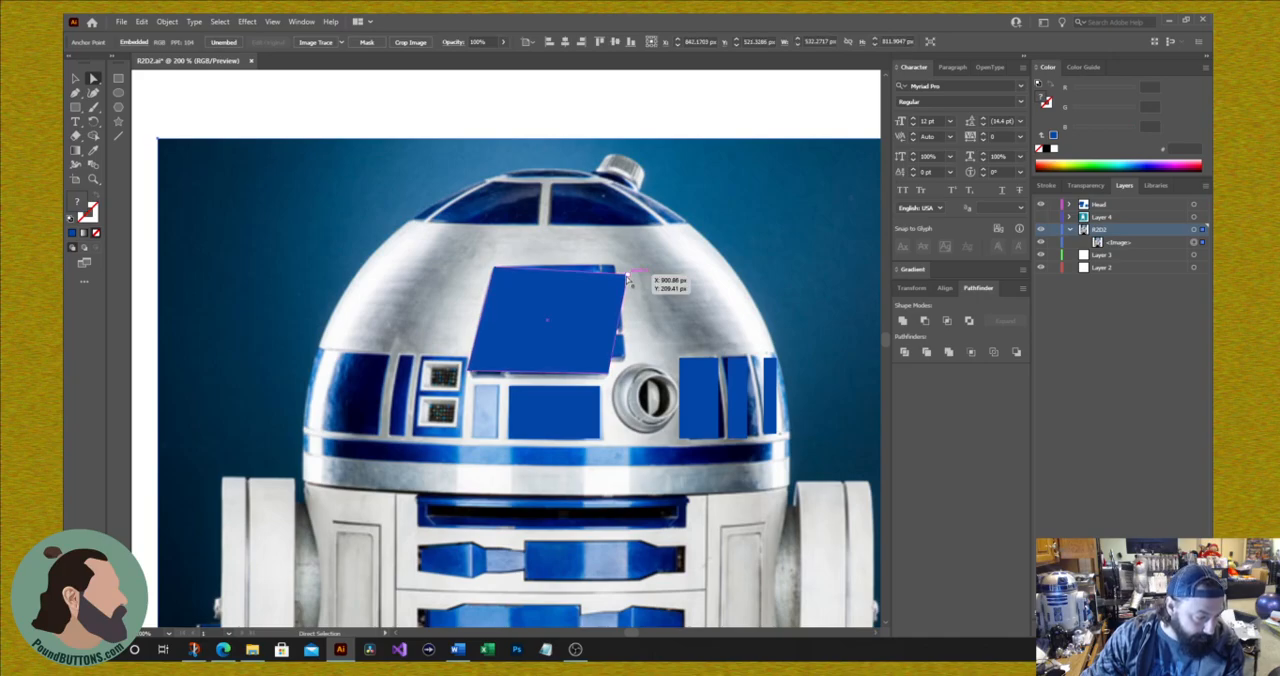
pyautogui.moveTo(627, 280); pyautogui.dragTo(601, 268)
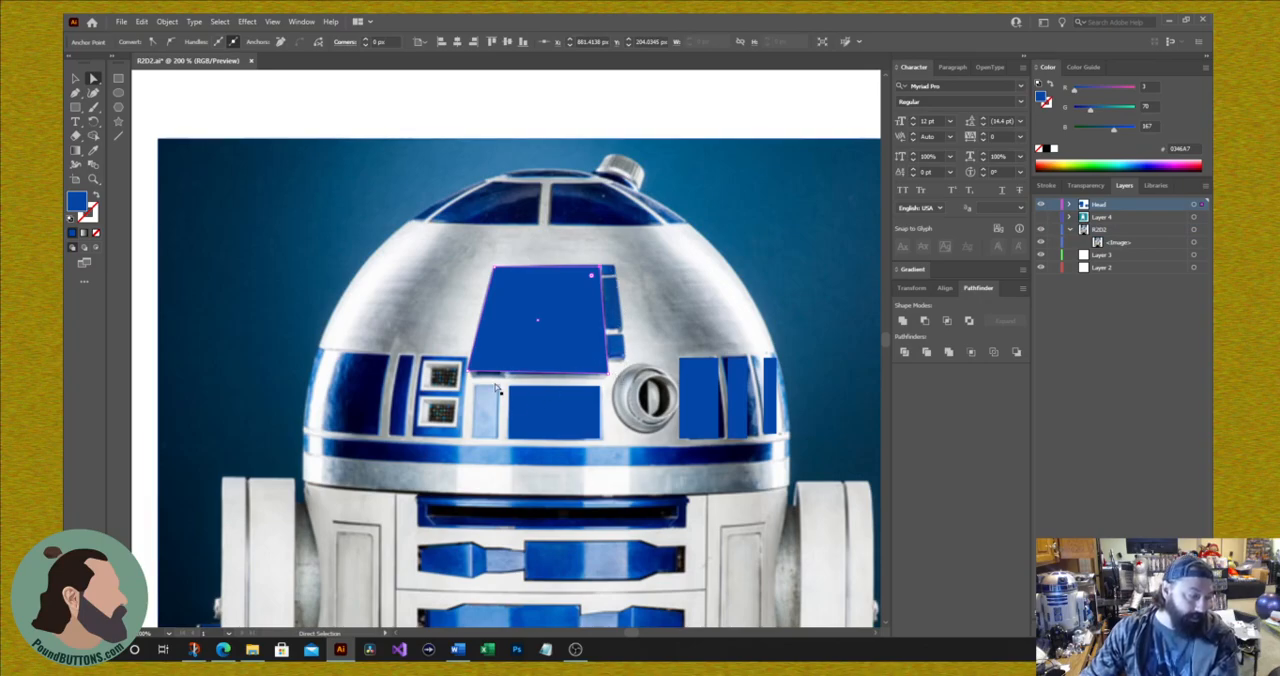
pyautogui.click(379, 334)
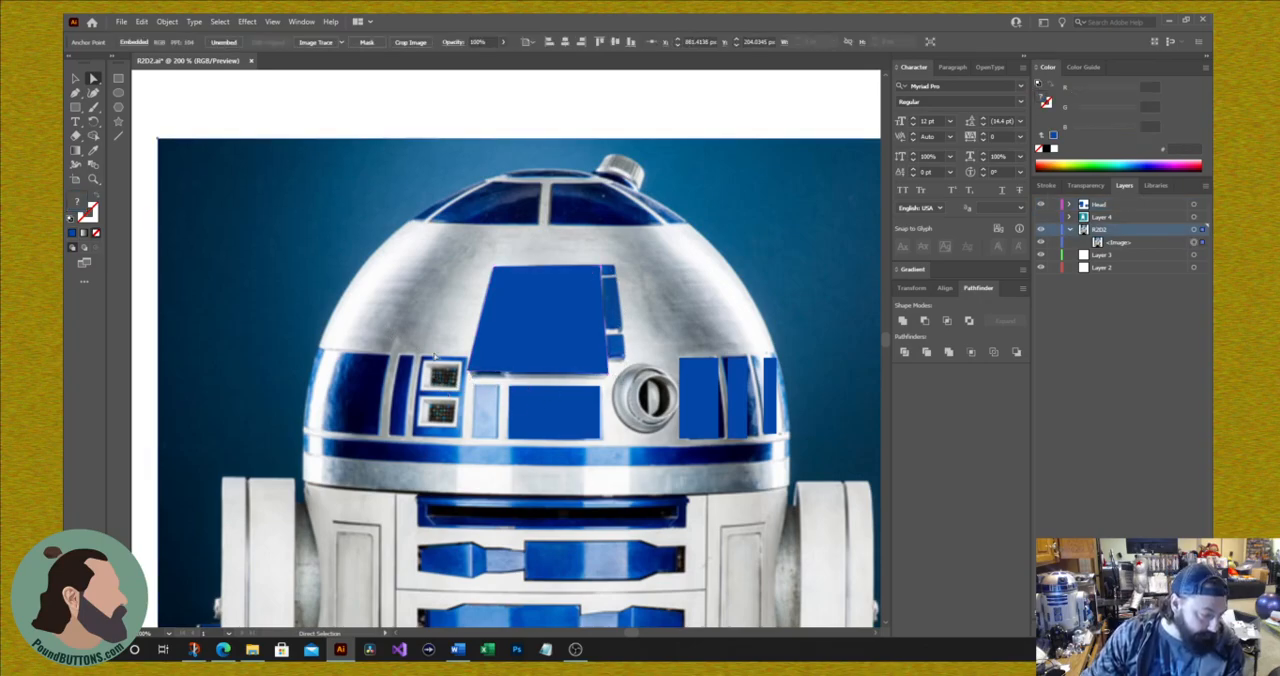
pyautogui.moveTo(470, 375)
pyautogui.mouseDown()
pyautogui.moveTo(514, 352)
pyautogui.moveTo(470, 375)
pyautogui.mouseUp()
pyautogui.click(470, 375)
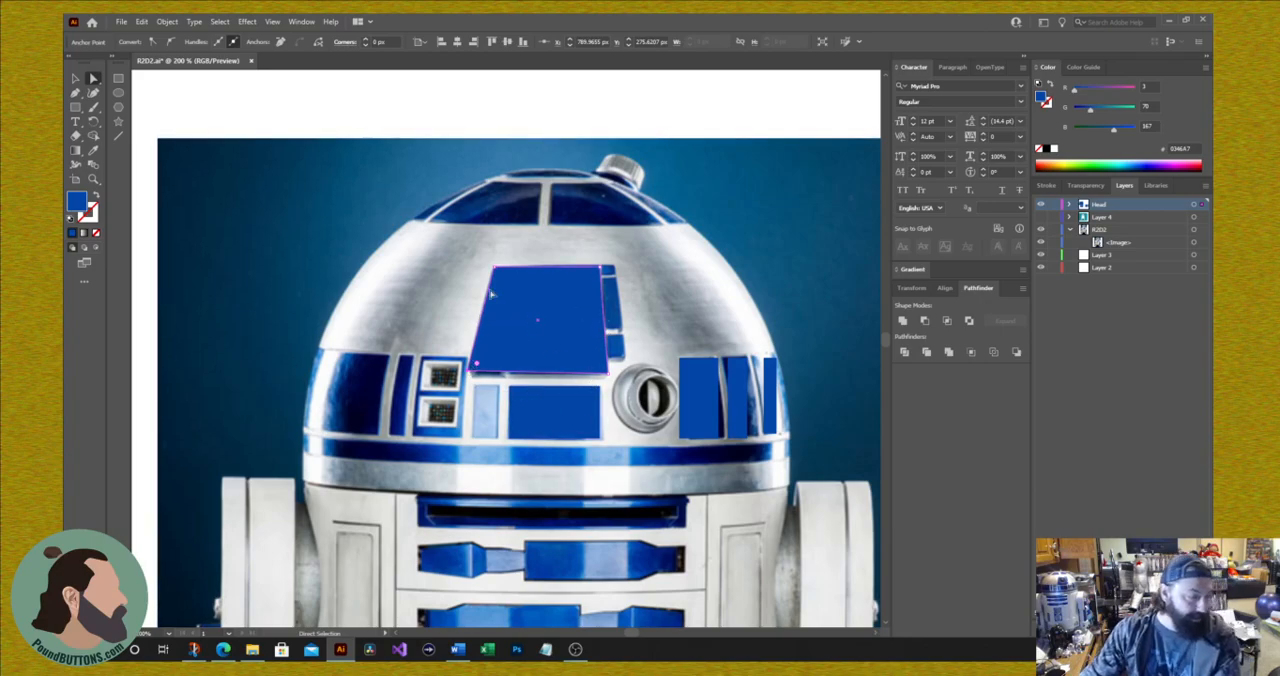
# Step: Draw blue rectangles of about 13 by 5 px and 30 by 33 px over the upper two narrow panels along the eye panel's right edge
pyautogui.click(119, 79)
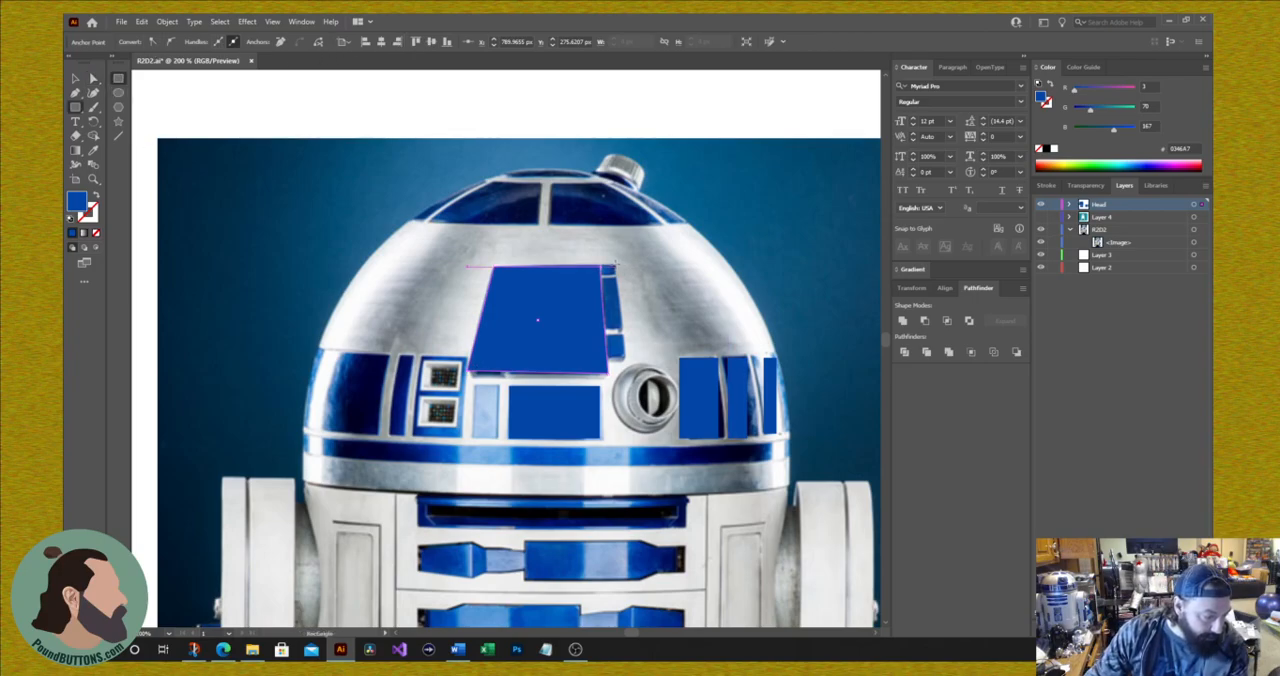
pyautogui.moveTo(614, 266)
pyautogui.mouseDown()
pyautogui.moveTo(597, 273)
pyautogui.moveTo(606, 267)
pyautogui.mouseUp()
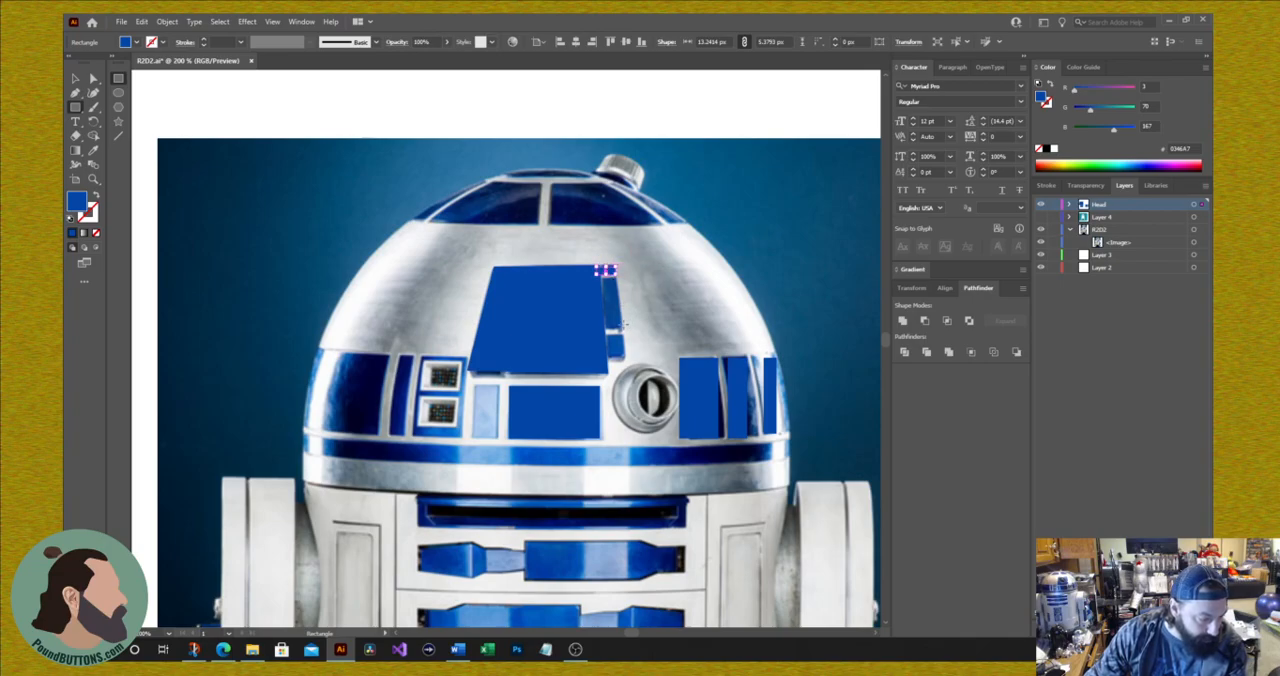
pyautogui.moveTo(622, 326); pyautogui.dragTo(579, 280)
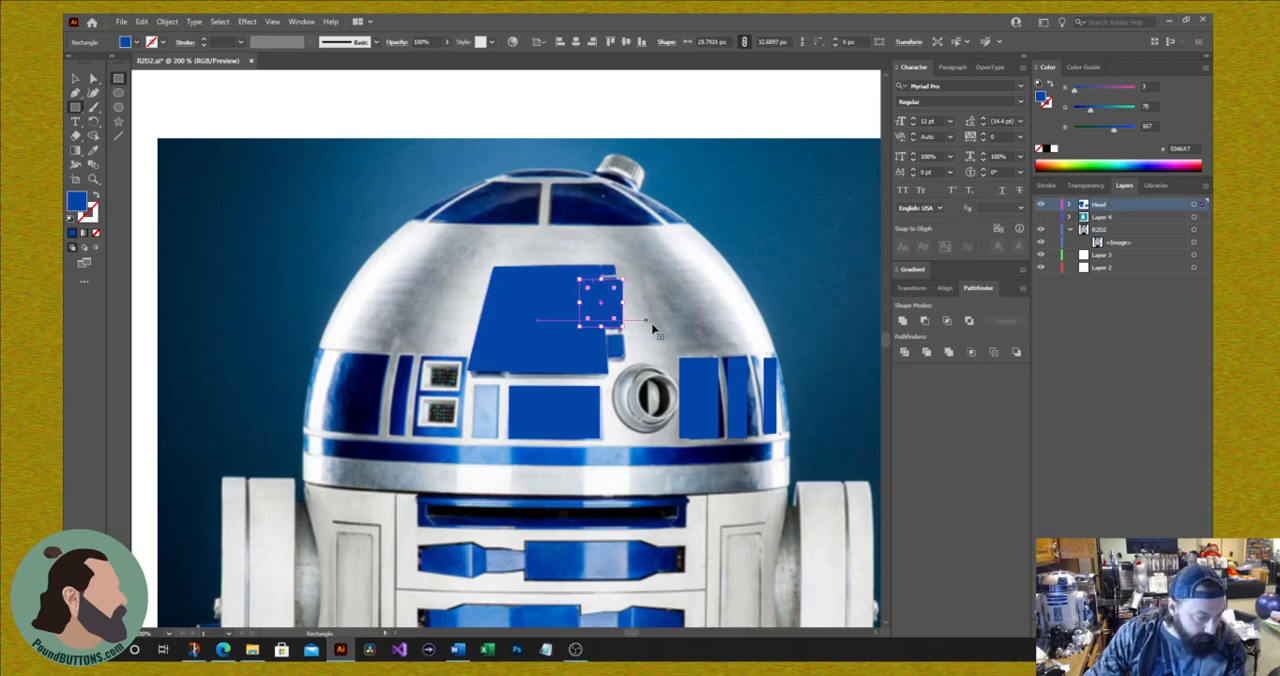
# Step: Slant the taller narrow panel's right edge by moving its upper corner inward, and place a copy of it over the small panel below
pyautogui.click(93, 80)
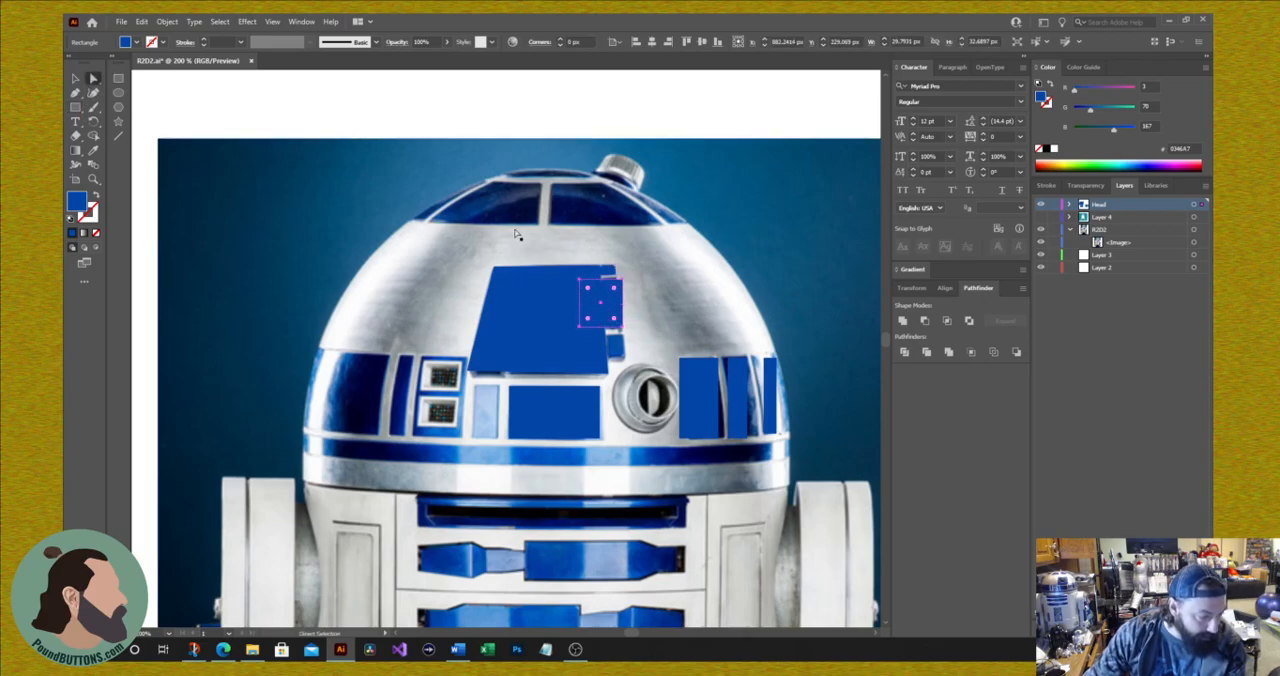
pyautogui.click(630, 289)
pyautogui.moveTo(624, 281); pyautogui.dragTo(617, 286)
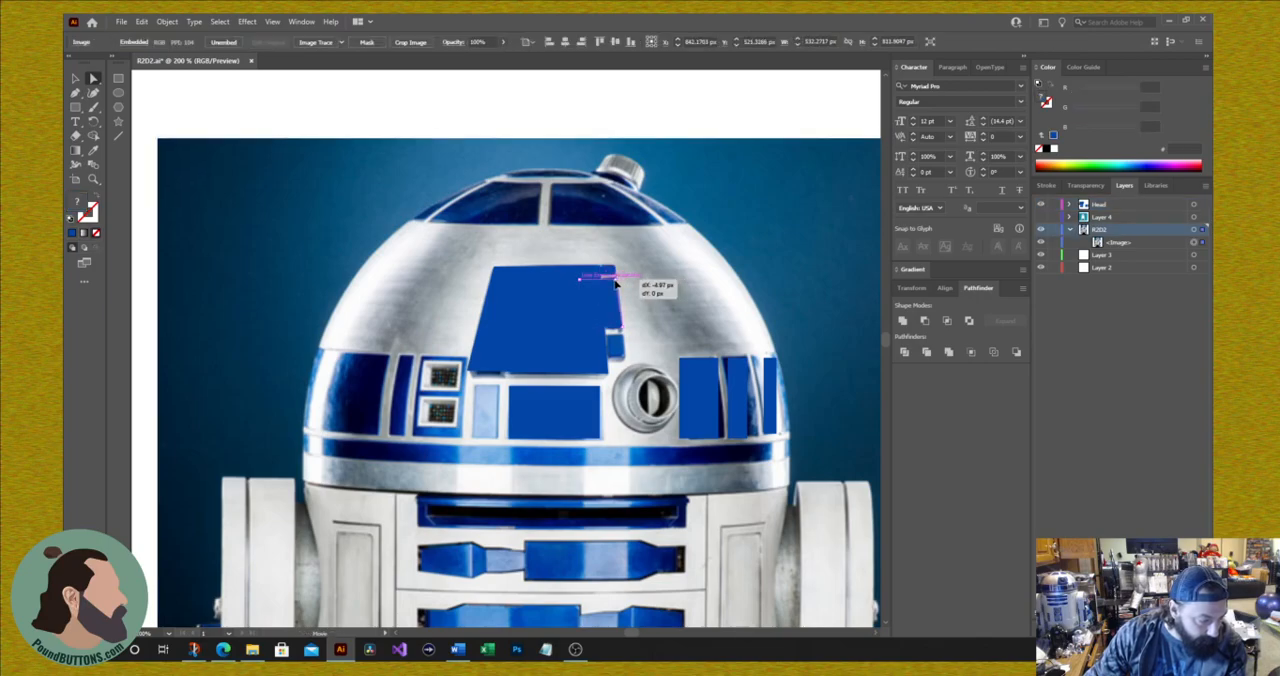
pyautogui.moveTo(617, 286); pyautogui.dragTo(607, 362)
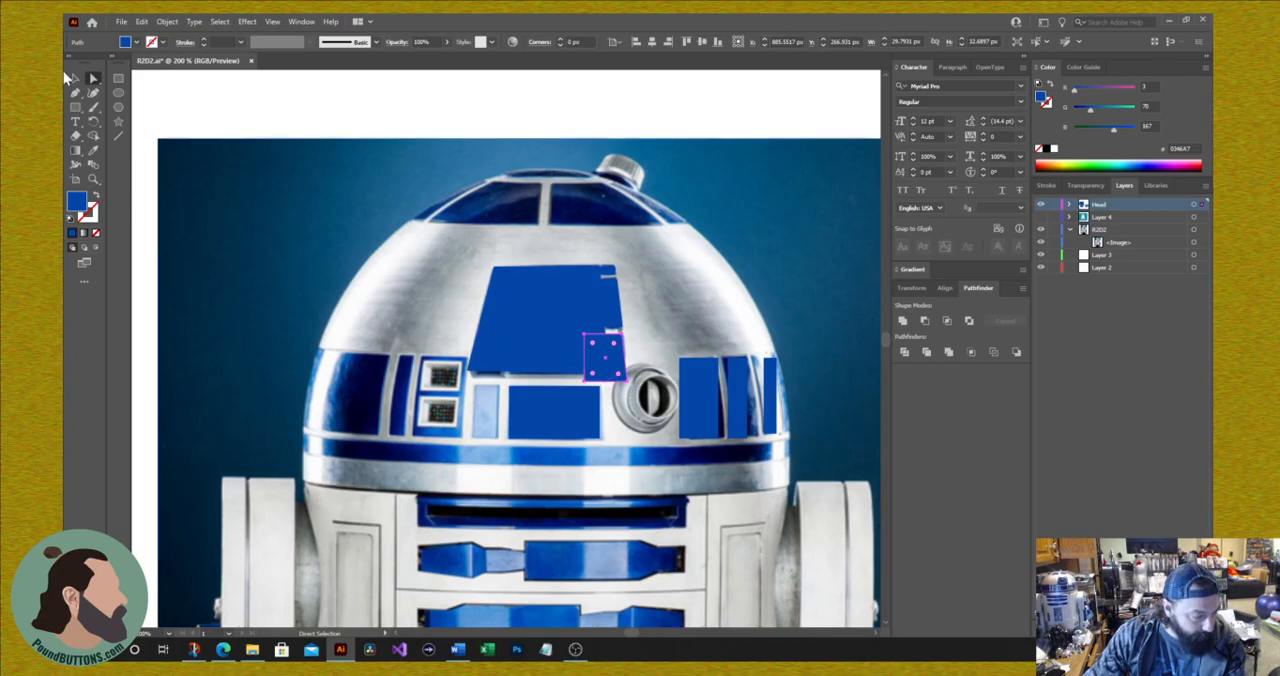
# Step: Shorten the lowest narrow panel shape to about 16 px high and pull its lower outer corner inward onto the photo's panel edge
pyautogui.click(76, 80)
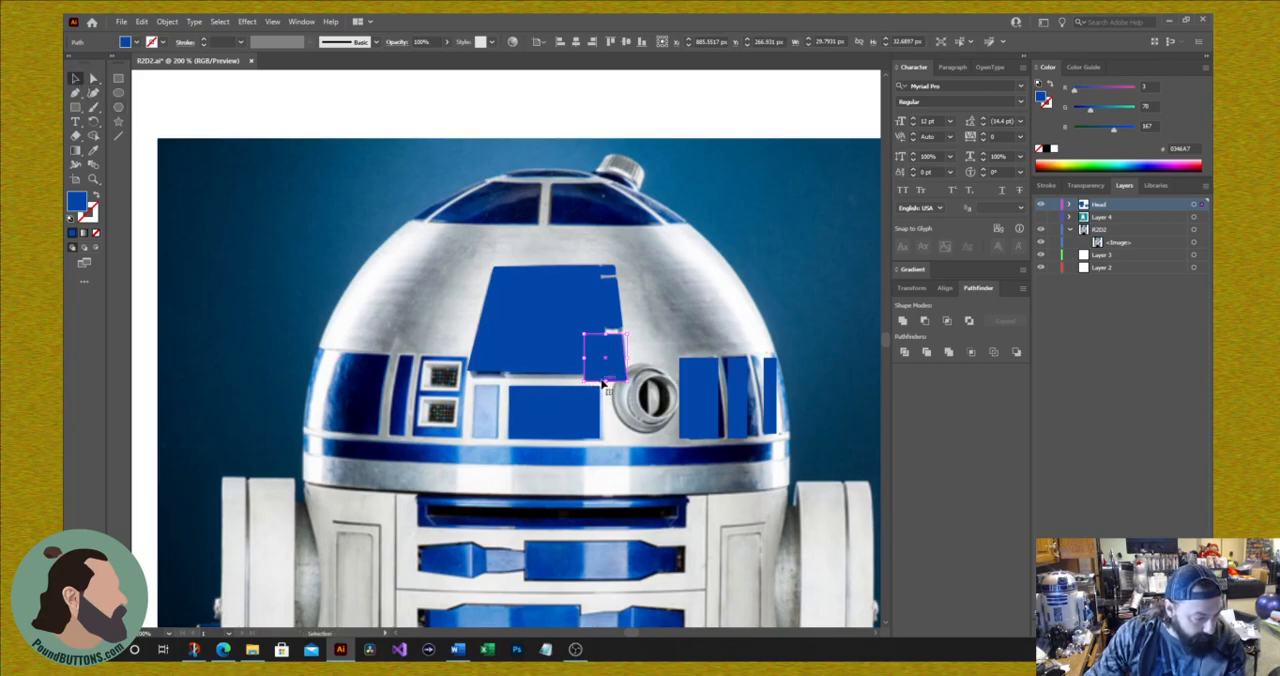
pyautogui.moveTo(606, 383); pyautogui.dragTo(600, 357)
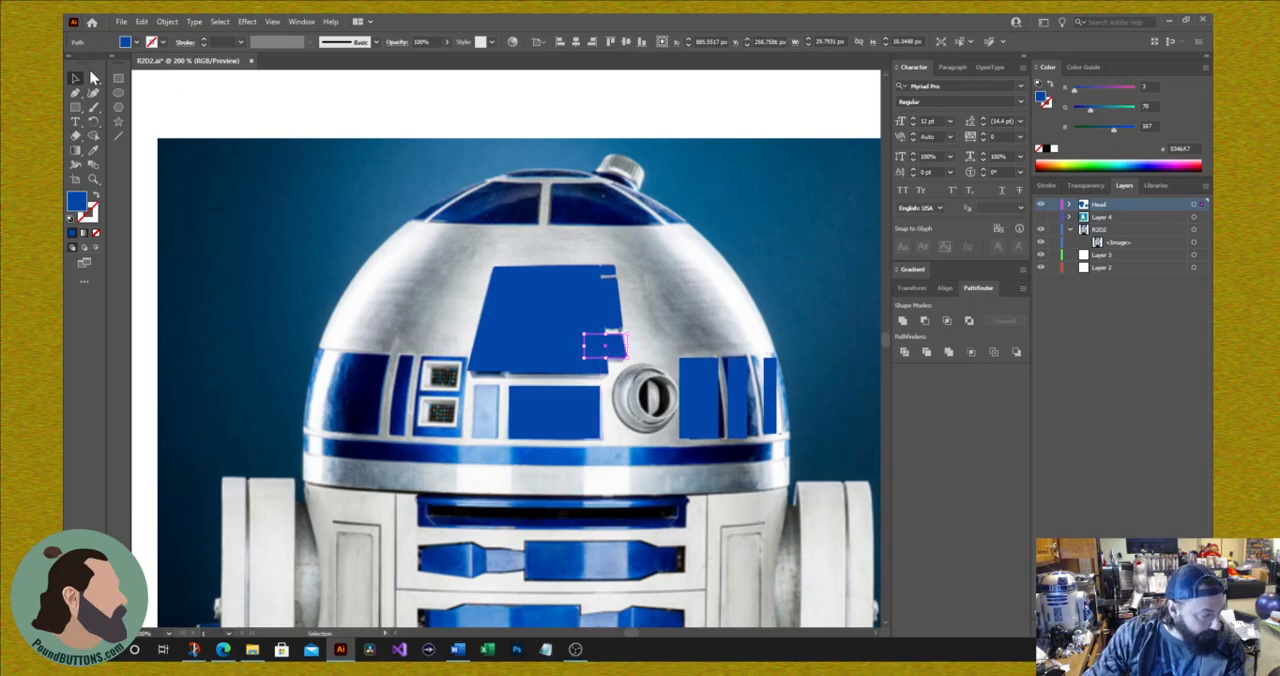
pyautogui.click(93, 78)
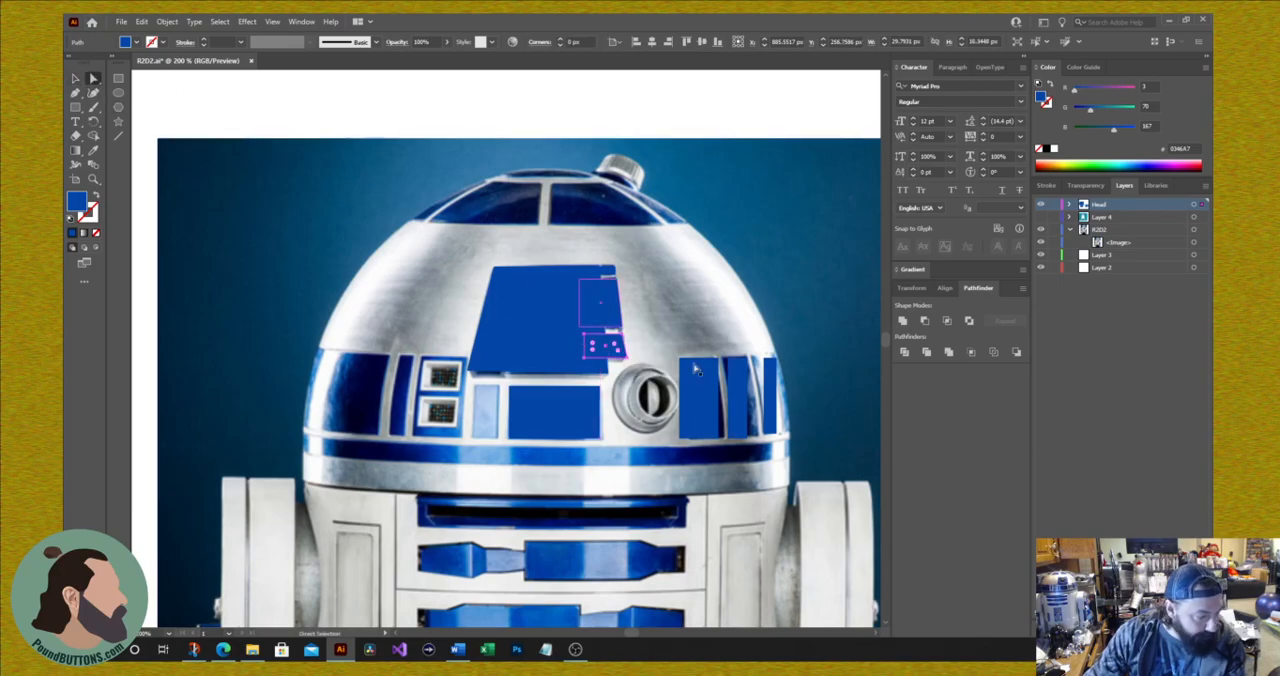
pyautogui.click(630, 358)
pyautogui.moveTo(630, 358); pyautogui.dragTo(622, 362)
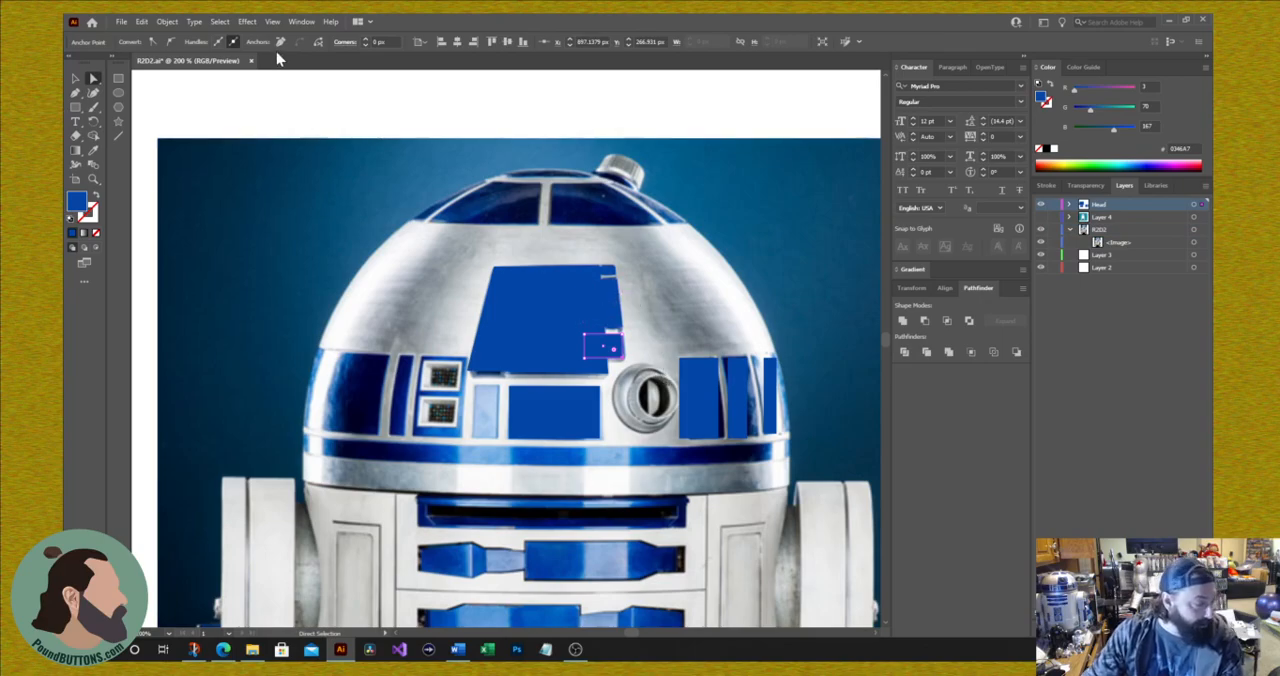
# Step: Unite the blue eye-panel trapezoid and the narrow panel shapes along its edge into one shape with Pathfinder
pyautogui.click(76, 79)
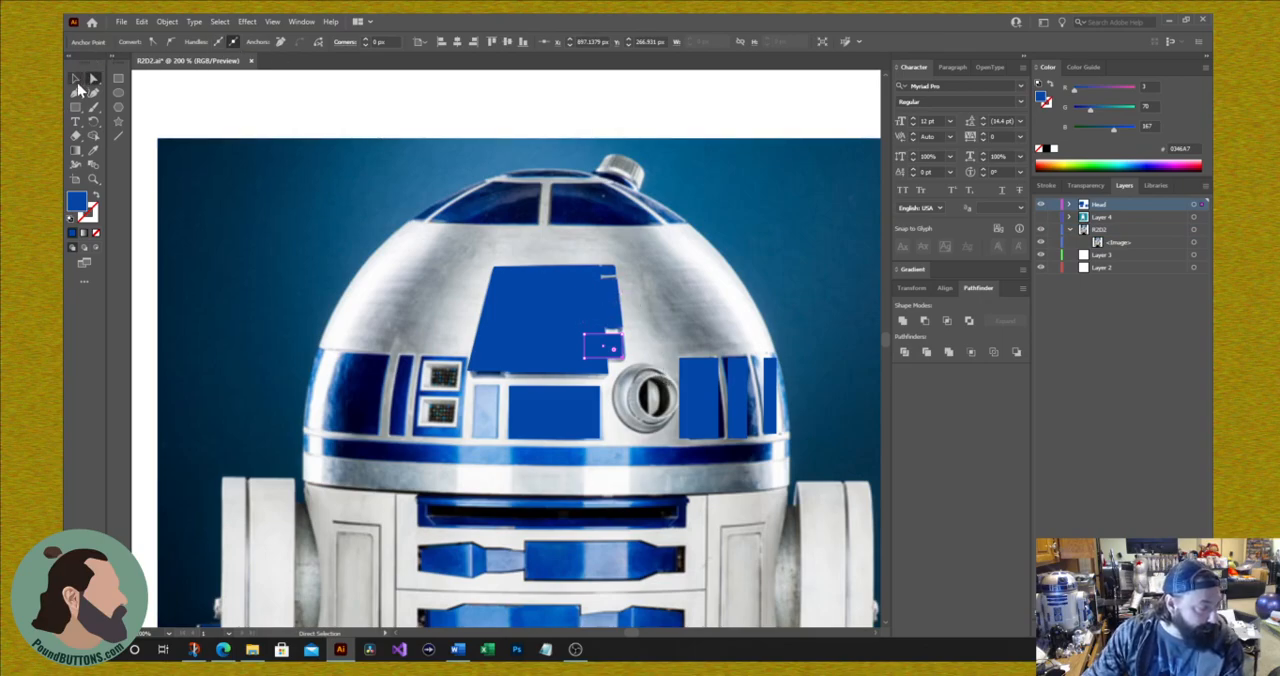
pyautogui.click(505, 317)
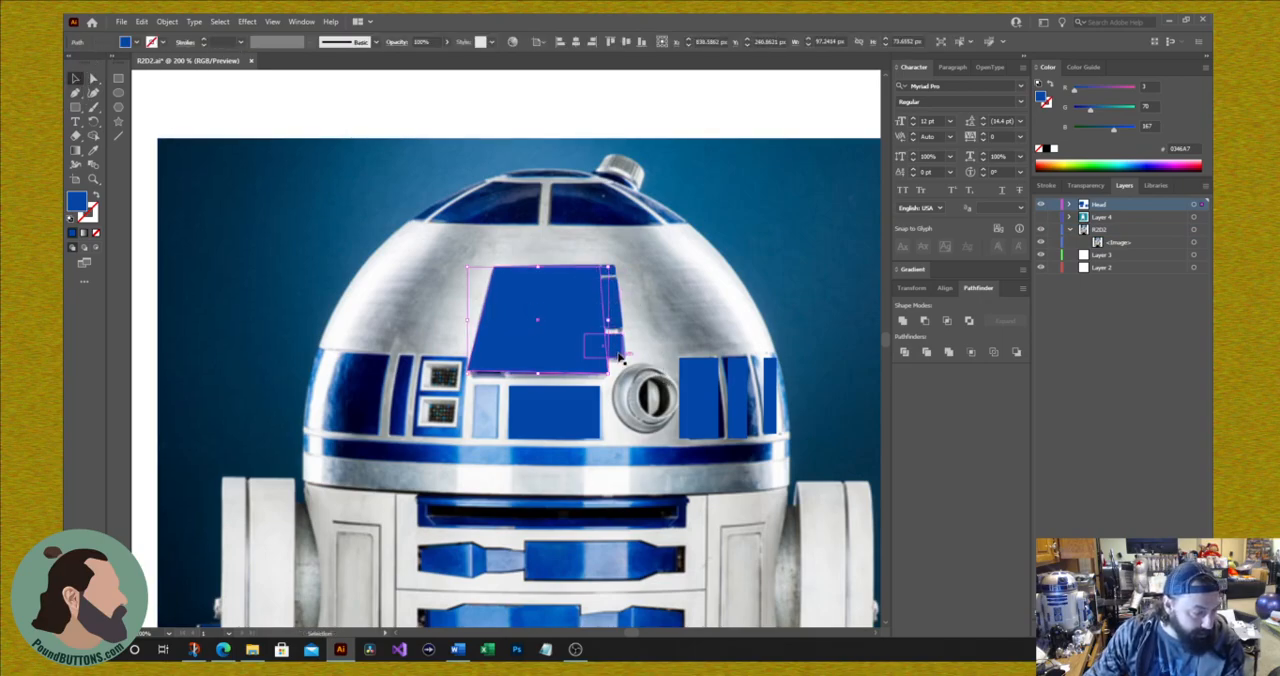
pyautogui.keyDown('shift'); pyautogui.click(614, 317); pyautogui.keyUp('shift')
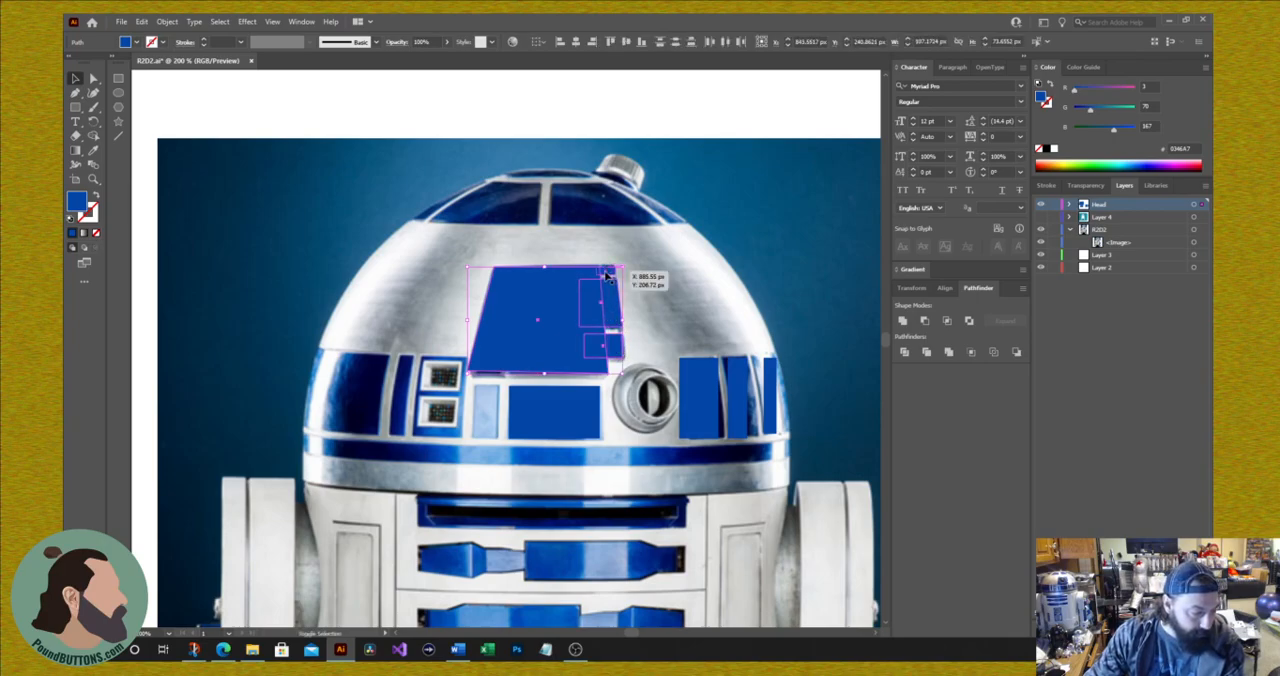
pyautogui.click(903, 322)
# Step: Move the united panel aside, draw a circle about 52 px across over the photo's main eye and fill it with dark red 250000
pyautogui.moveTo(503, 306); pyautogui.dragTo(736, 328)
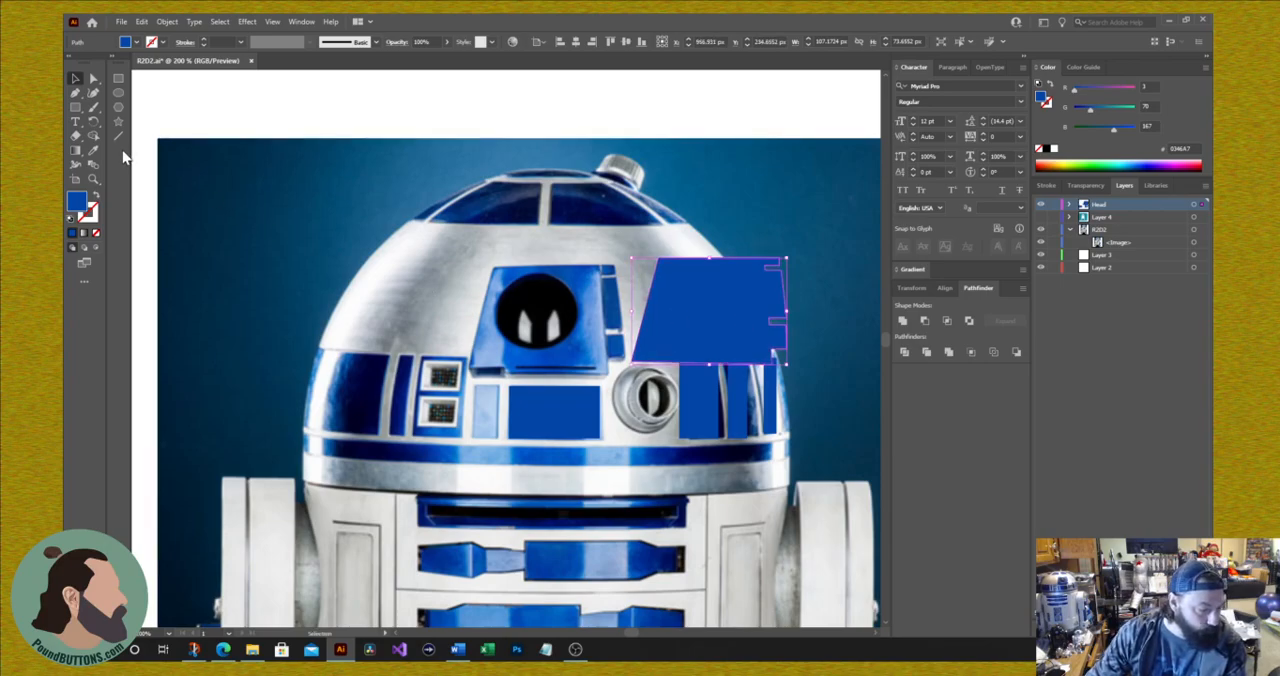
pyautogui.click(118, 92)
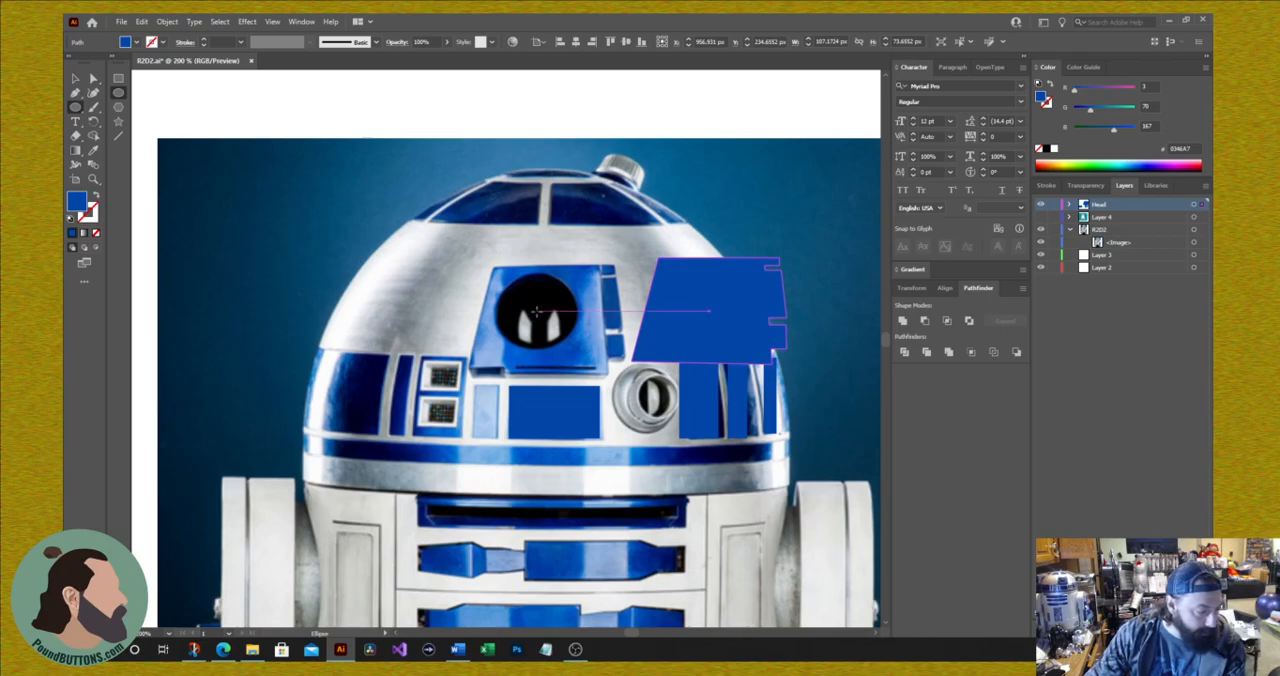
pyautogui.moveTo(536, 311); pyautogui.dragTo(576, 346)
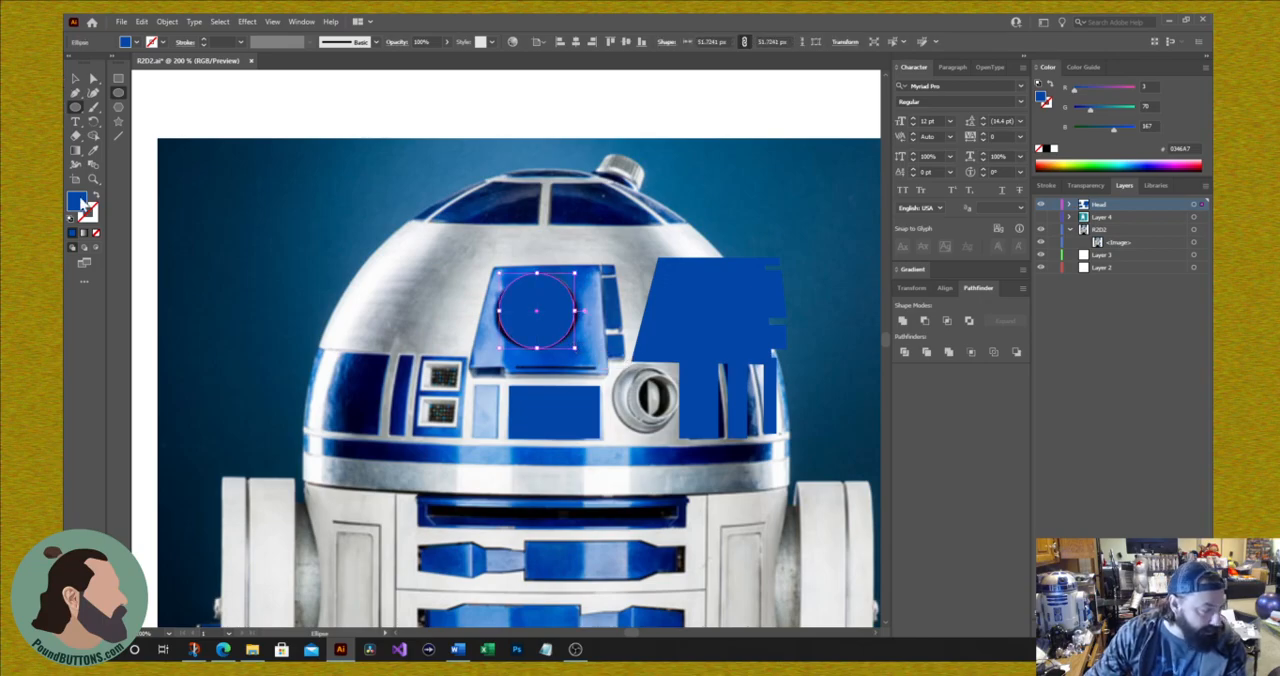
pyautogui.click(1155, 160)
pyautogui.click(1084, 128)
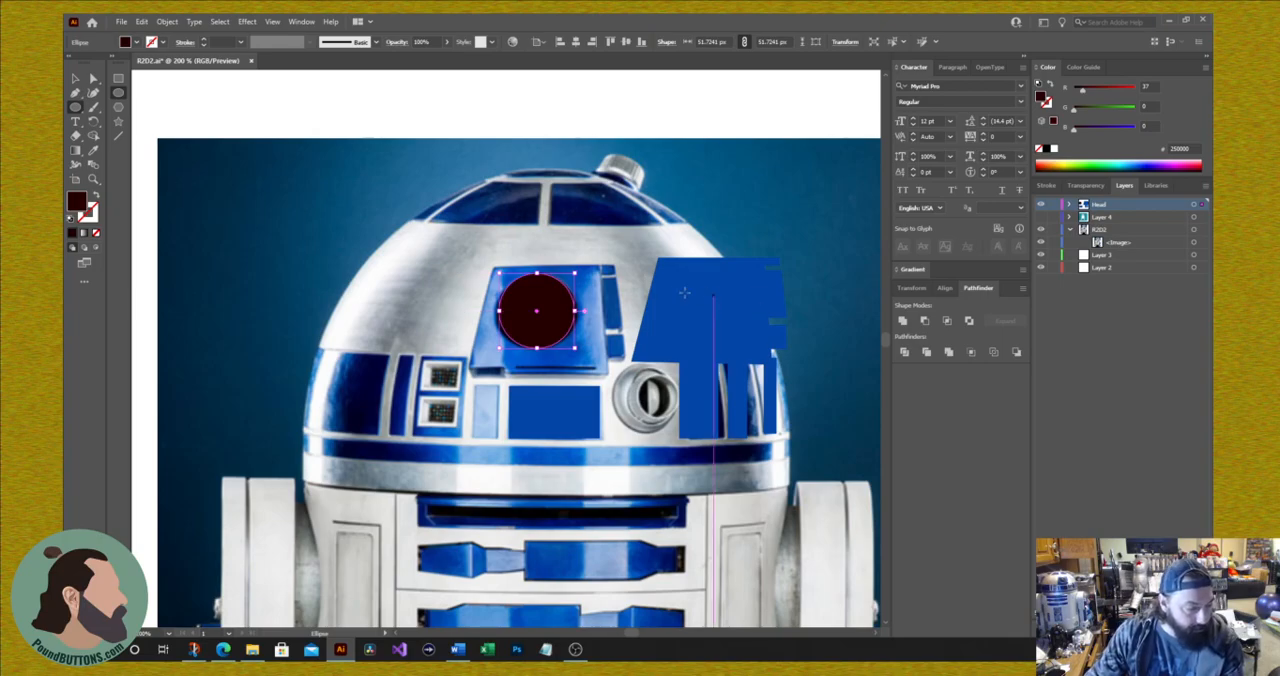
# Step: Move the united blue panel back onto the photo's eye panel and nudge it into exact alignment behind the dark circle
pyautogui.click(77, 80)
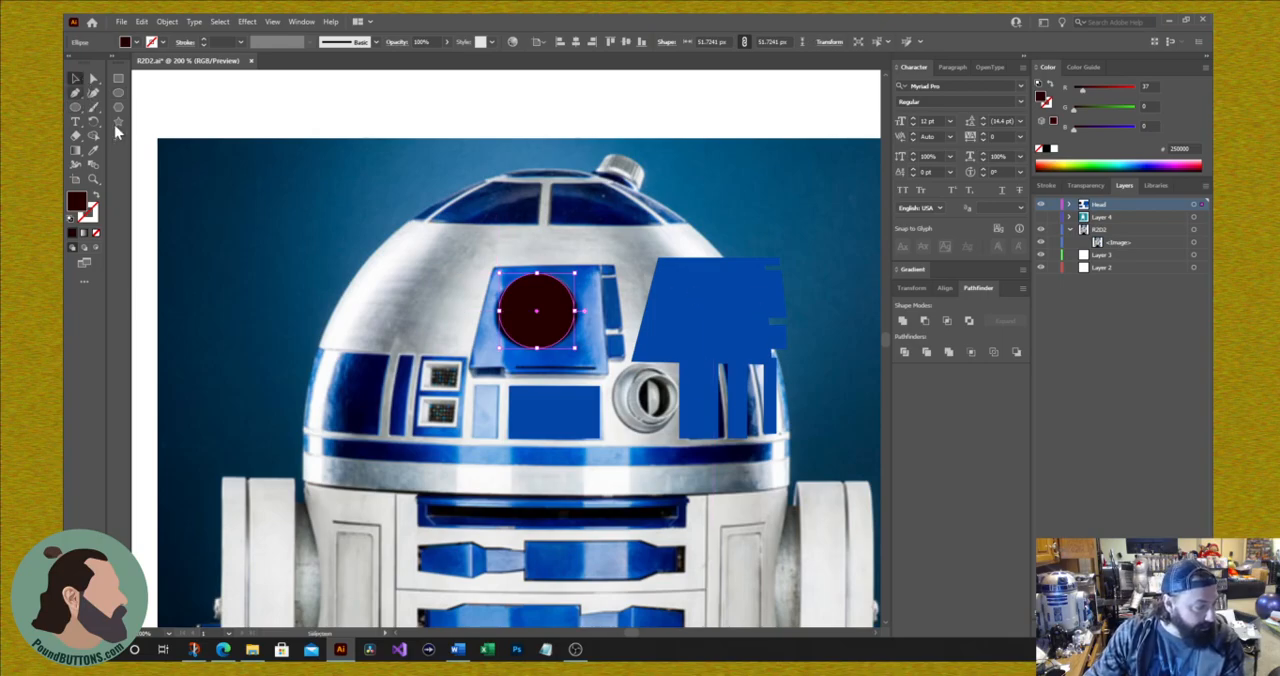
pyautogui.moveTo(746, 326); pyautogui.dragTo(589, 330)
pyautogui.press('Down')
pyautogui.press('Down')
pyautogui.press('Down')
pyautogui.press('Left')
pyautogui.press('Left')
pyautogui.press('Up')
pyautogui.press('Up')
pyautogui.press('Left')
pyautogui.press('Up')
pyautogui.press('Right')
pyautogui.press('Down')
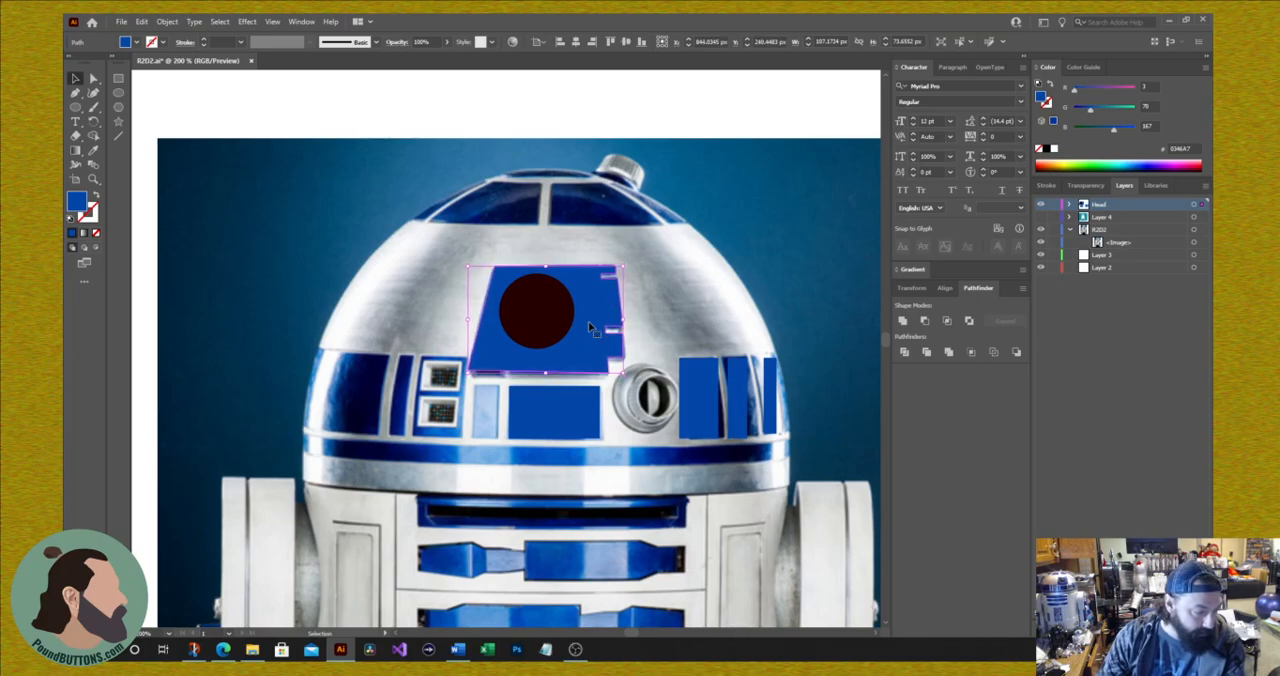
pyautogui.press('Left')
pyautogui.press('Right')
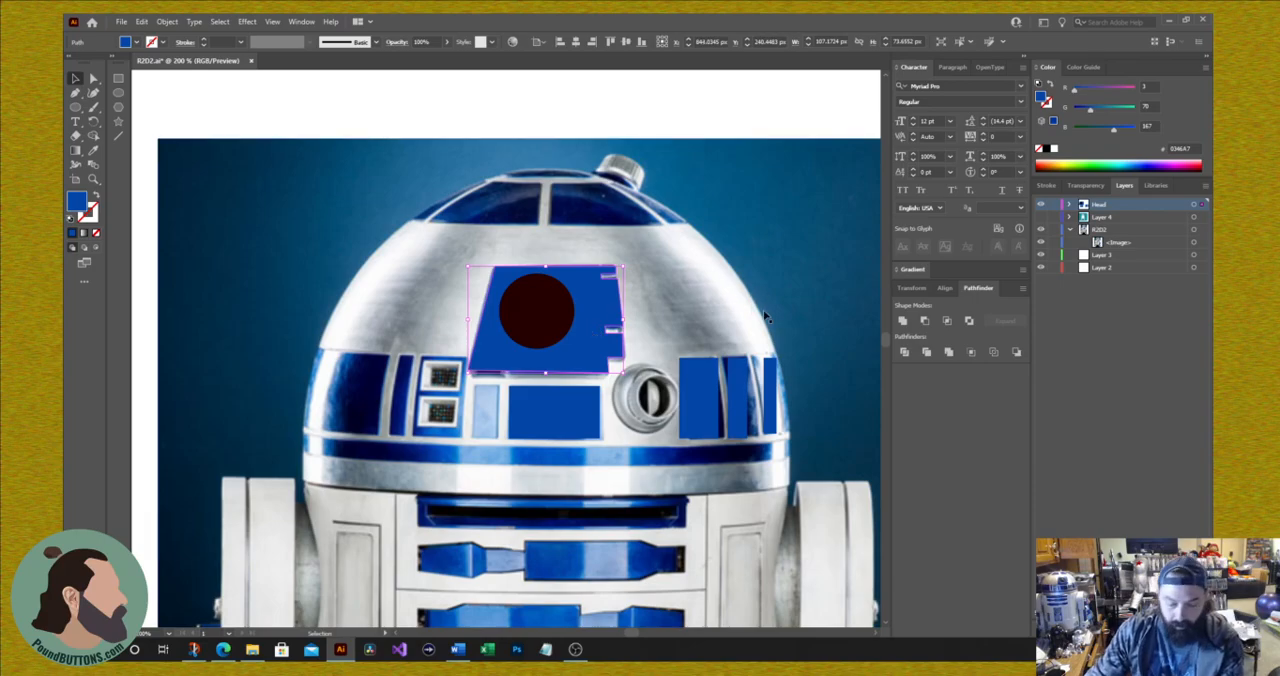
# Step: Group the dark eye circle with the blue eye panel, then test-move the group and undo that move
pyautogui.keyDown('shift'); pyautogui.click(527, 312); pyautogui.keyUp('shift')
pyautogui.rightClick(548, 323)
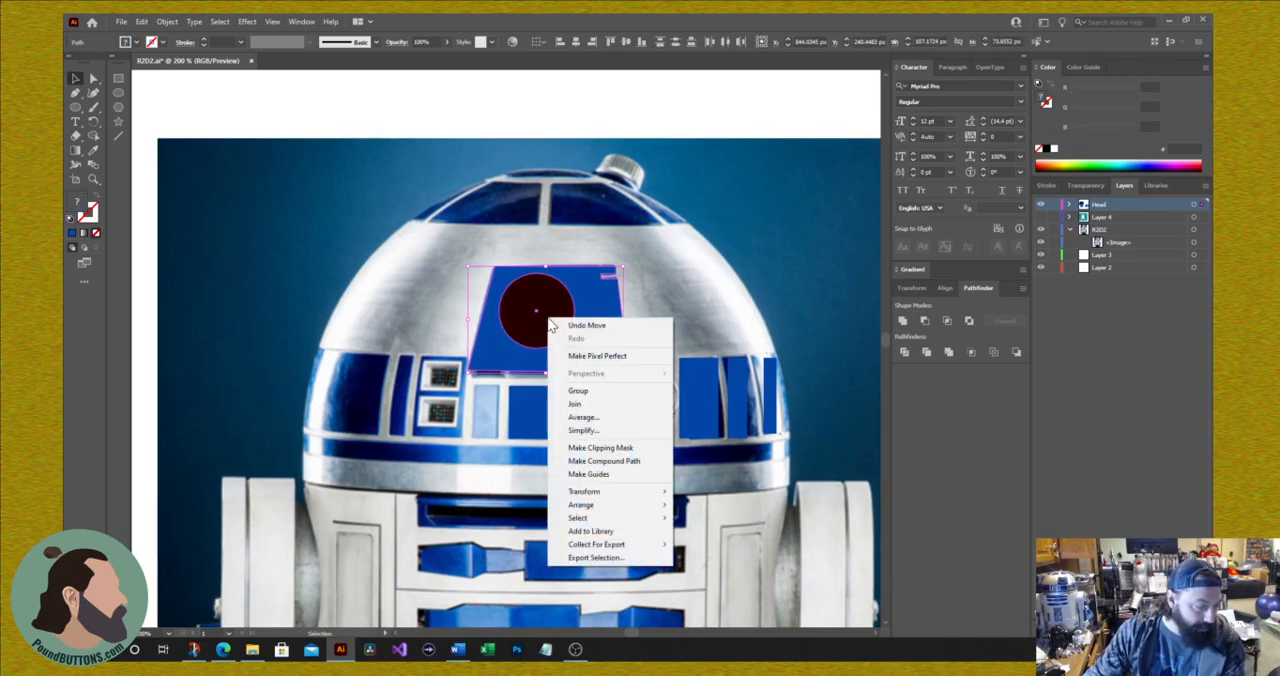
pyautogui.click(632, 396)
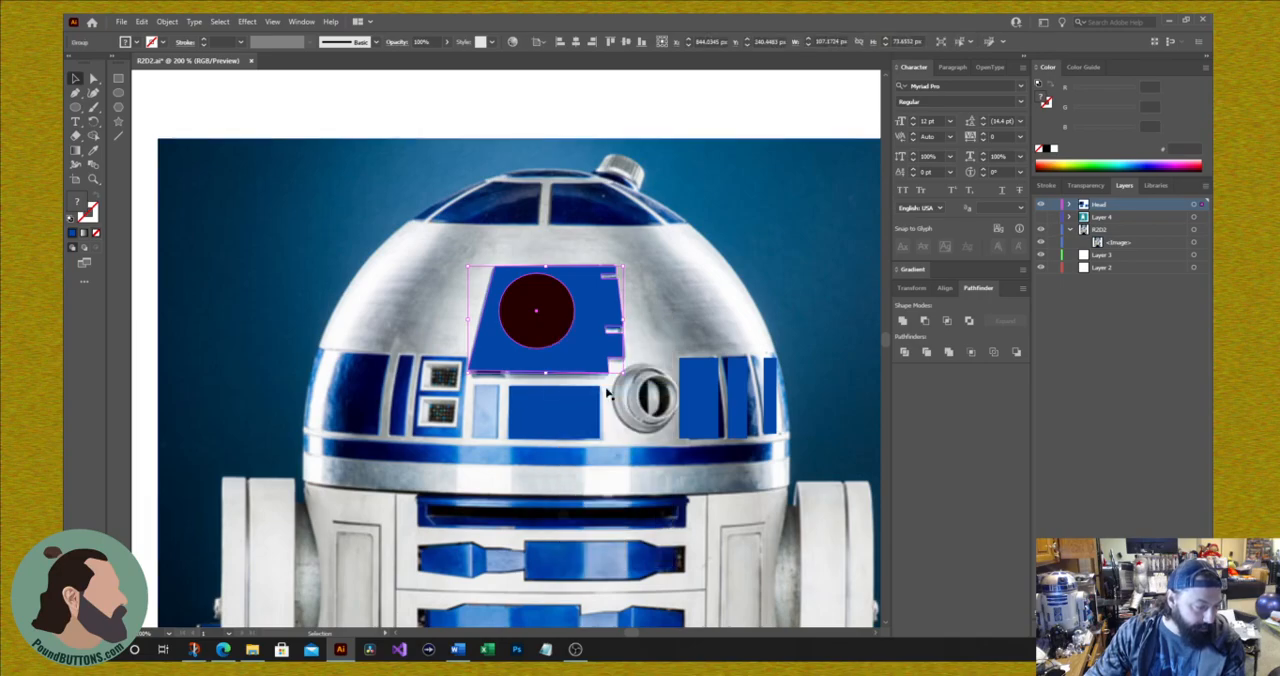
pyautogui.moveTo(528, 333); pyautogui.dragTo(321, 262)
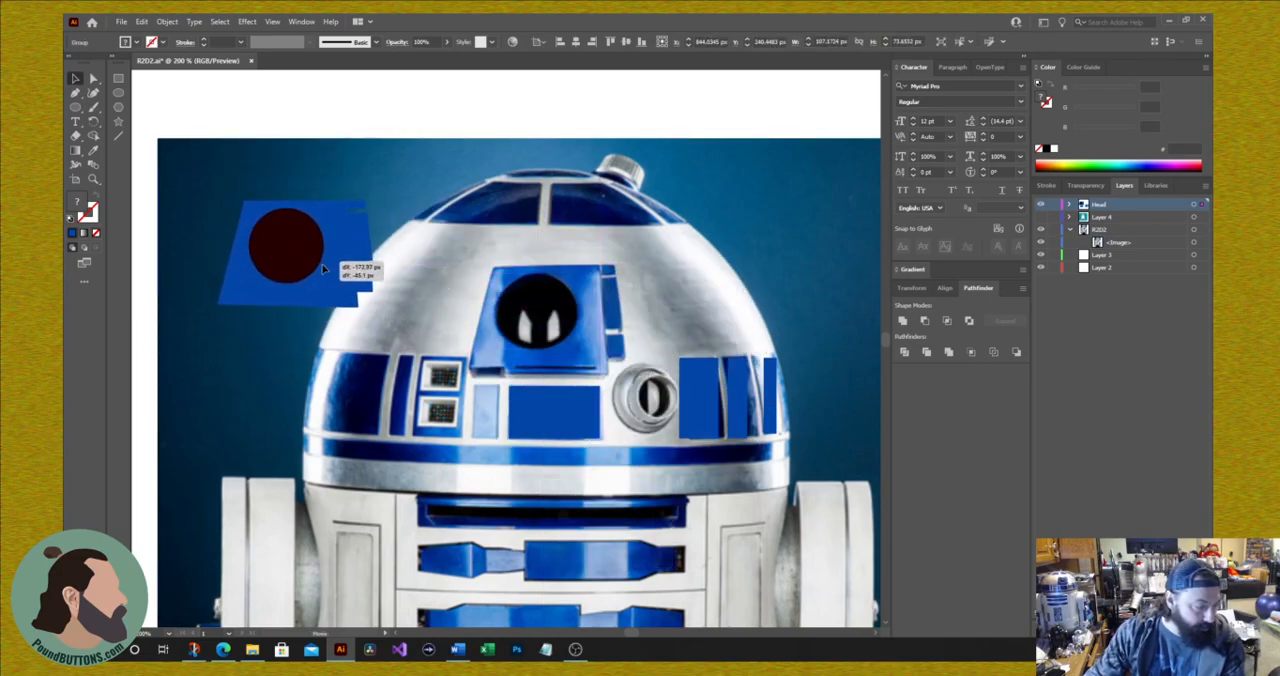
pyautogui.hotkey('ctrl', 'z')
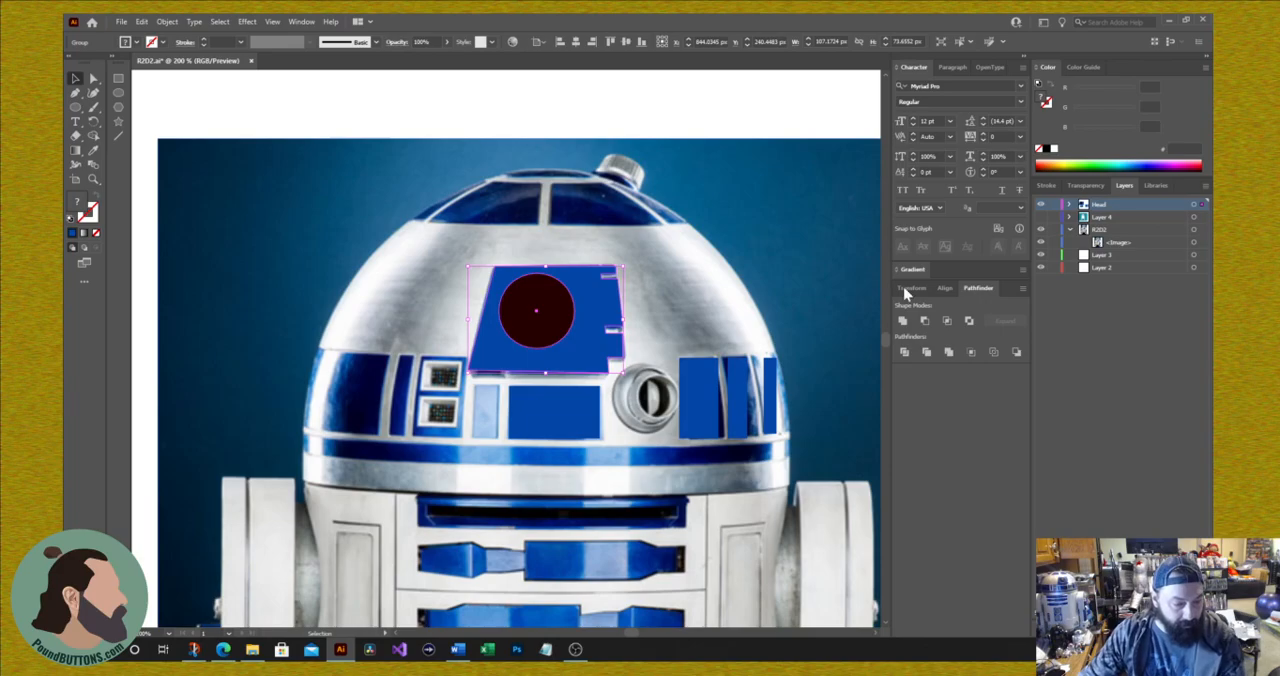
# Step: Expand the Head layer and rename the eye group as MainEye
pyautogui.click(1069, 205)
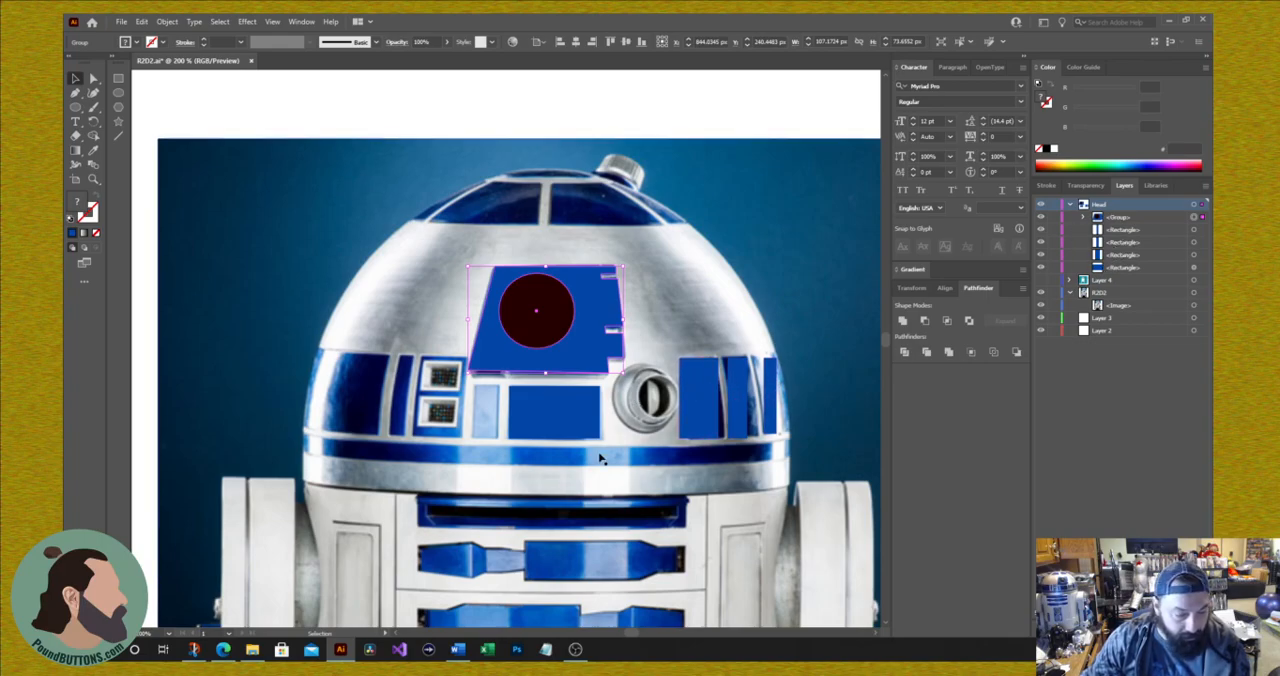
pyautogui.click(1085, 219)
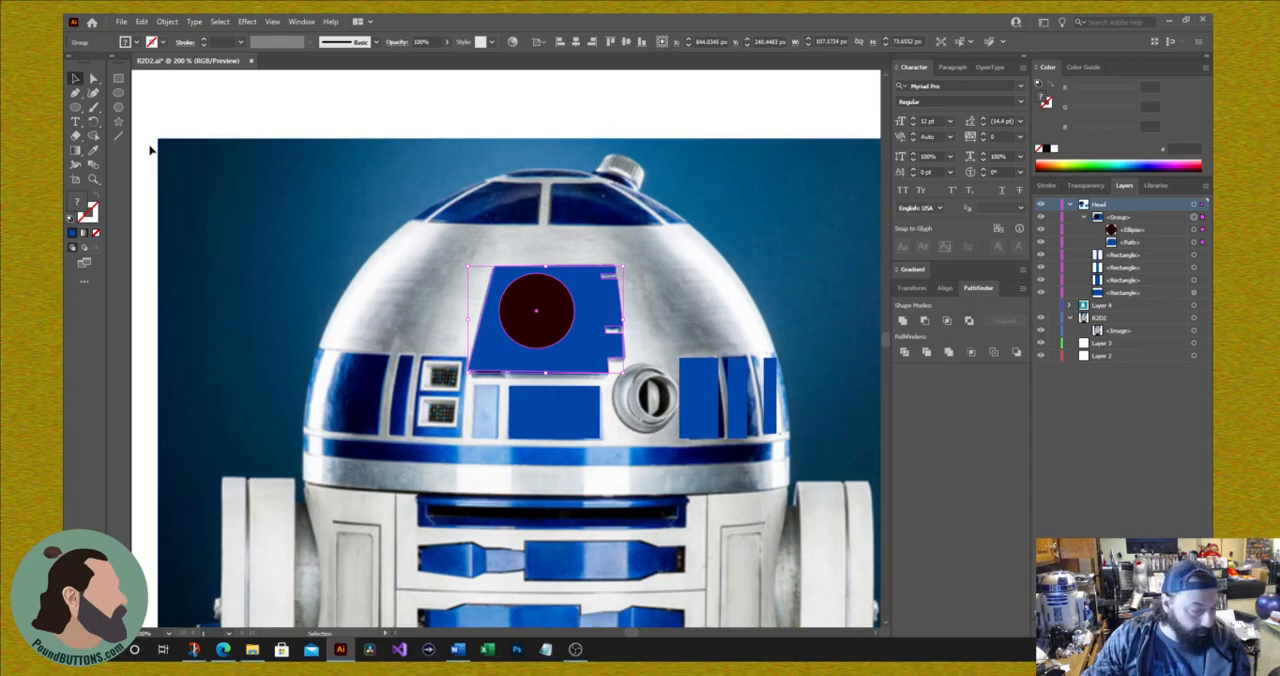
pyautogui.click(1085, 218)
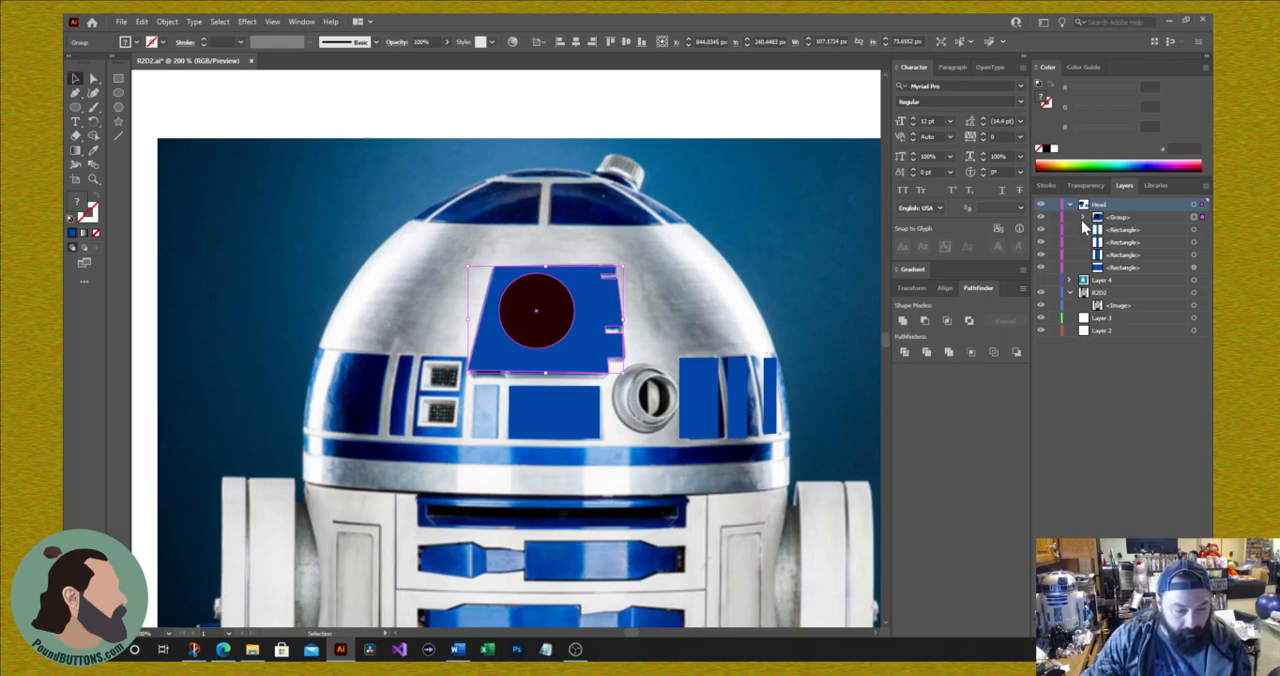
pyautogui.doubleClick(1118, 217)
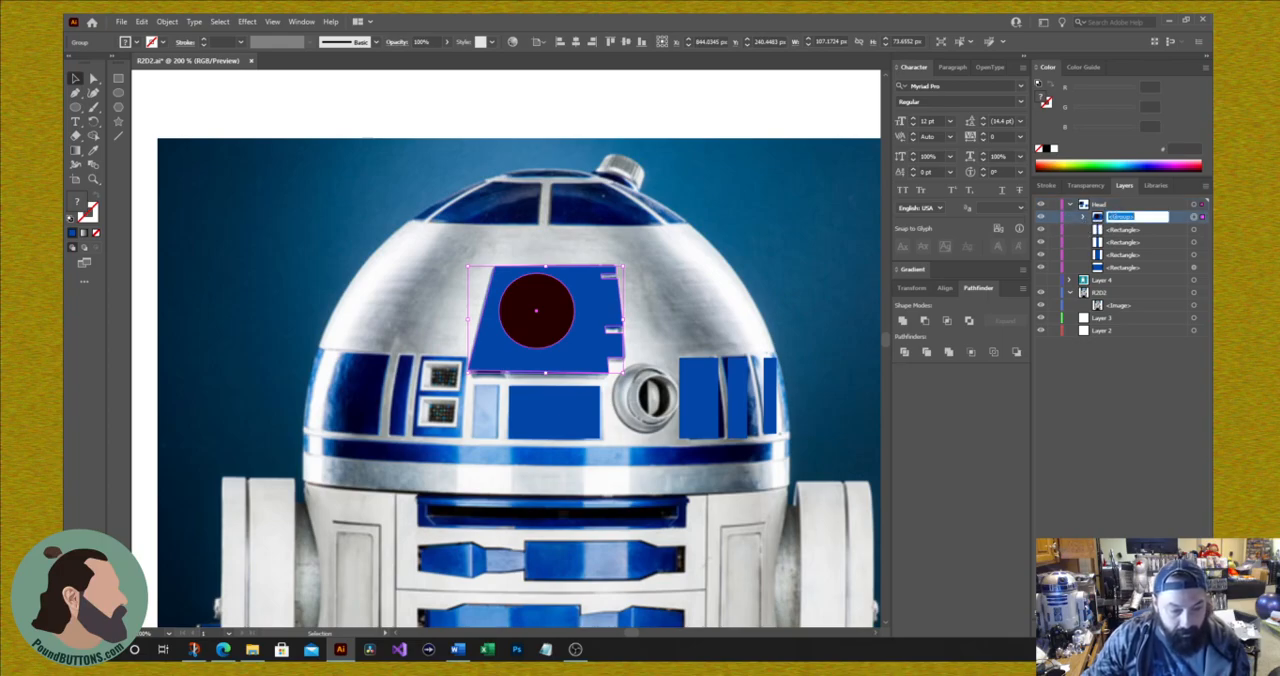
pyautogui.write('MainEye')
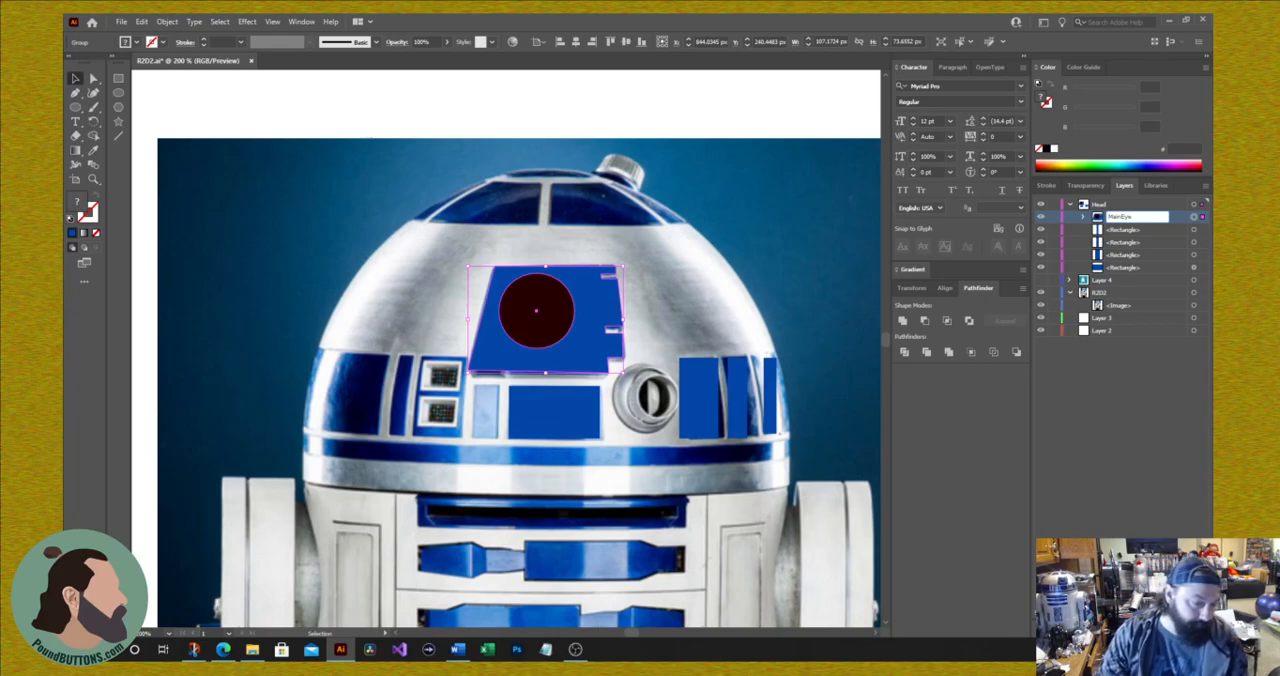
pyautogui.press('Return')
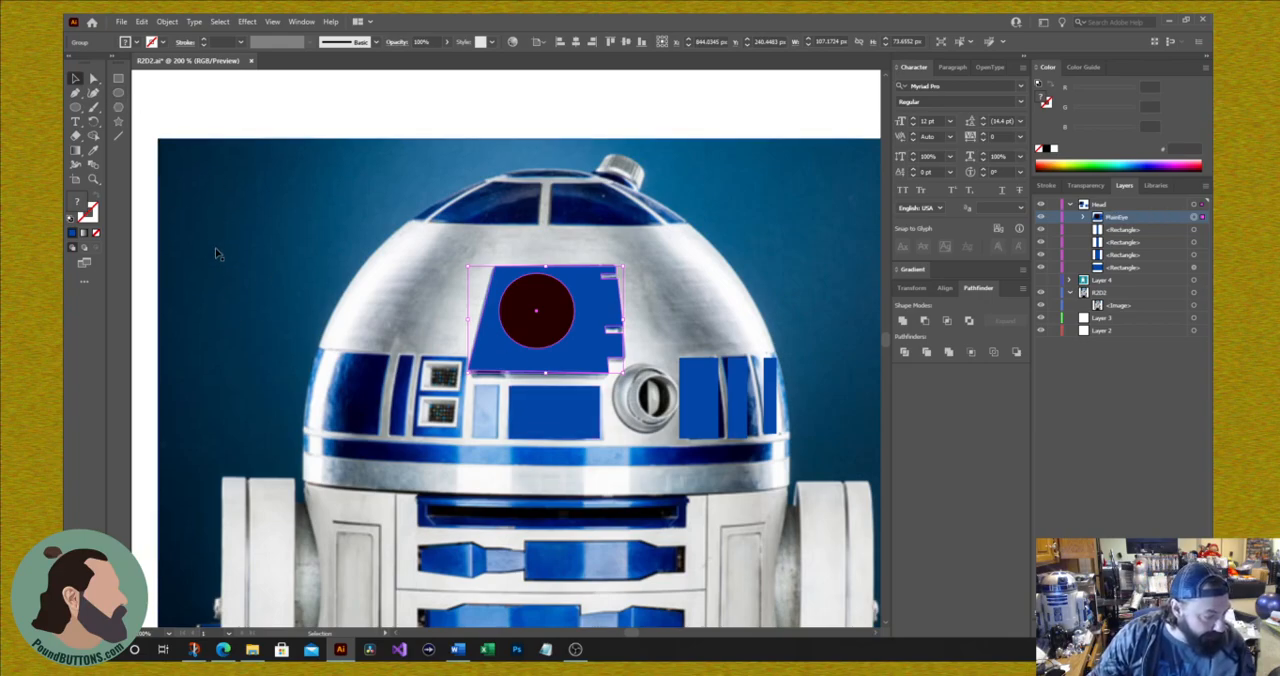
# Step: Move the blue rectangle below the eye aside and draw a circle about 29 px across over the photo's red light
pyautogui.moveTo(540, 434); pyautogui.dragTo(690, 429)
pyautogui.click(75, 107)
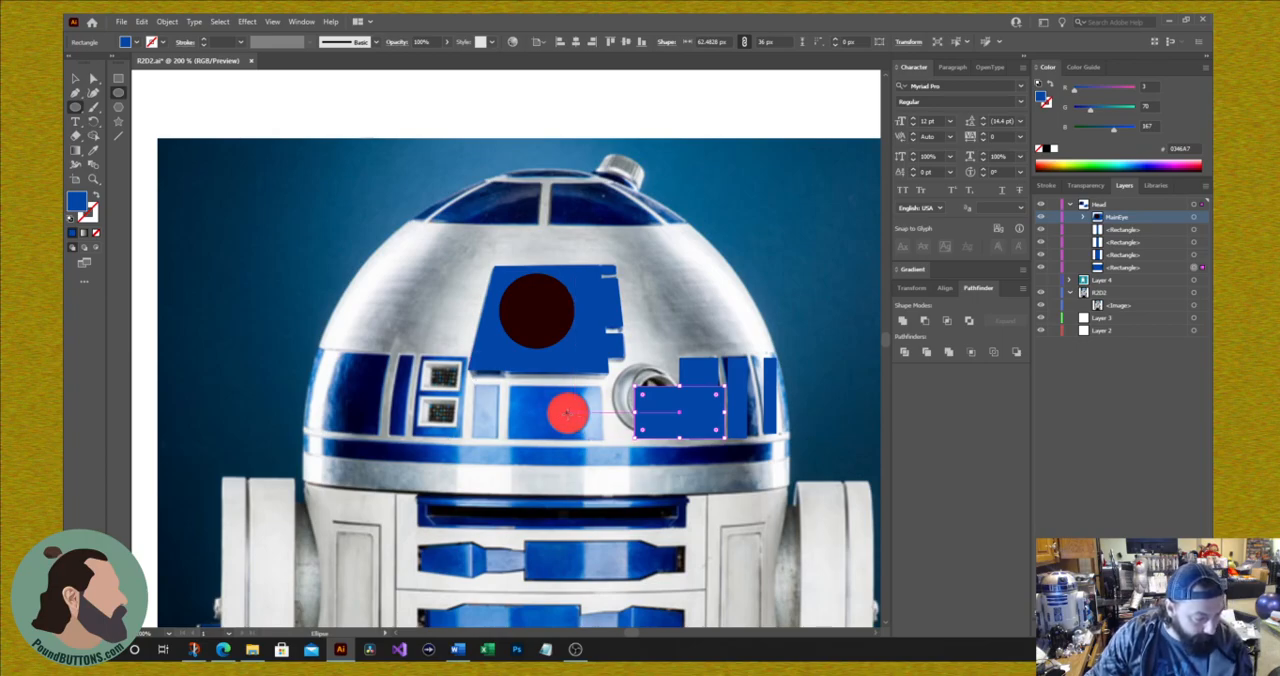
pyautogui.moveTo(567, 411); pyautogui.dragTo(588, 431)
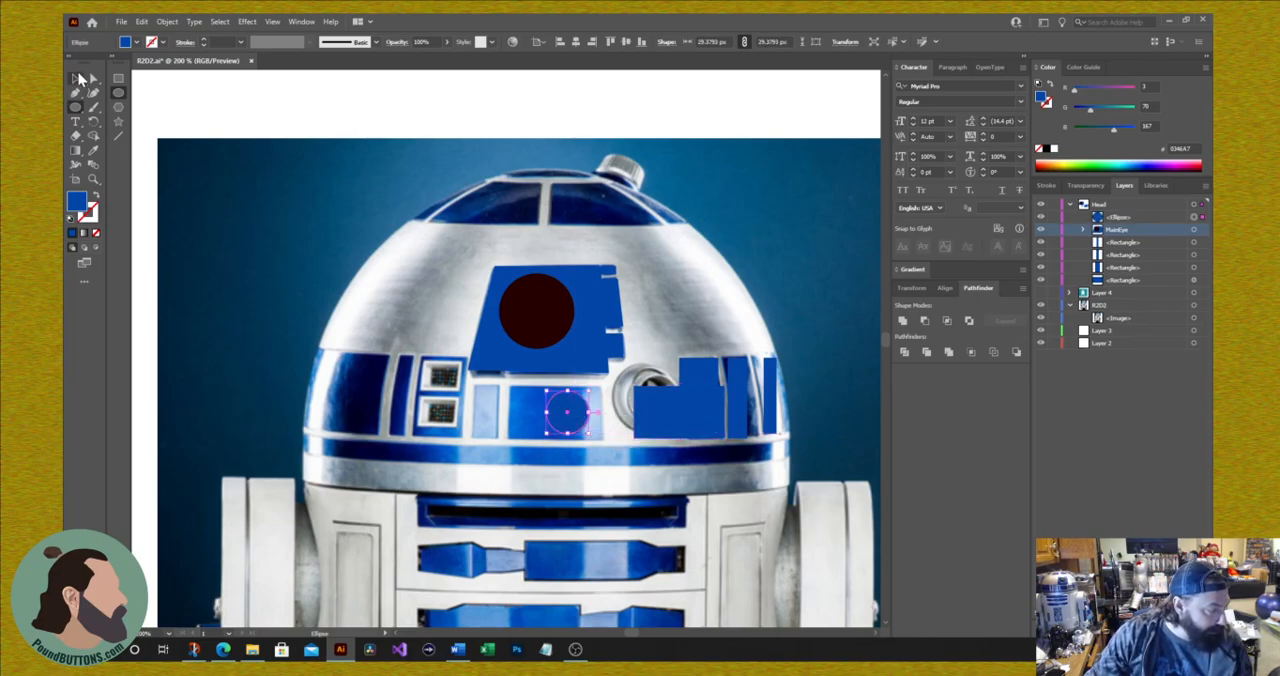
# Step: Move the new circle clear of the red light and fill it with the light's red sampled from the photo
pyautogui.click(74, 78)
pyautogui.moveTo(558, 415); pyautogui.dragTo(388, 267)
pyautogui.click(94, 151)
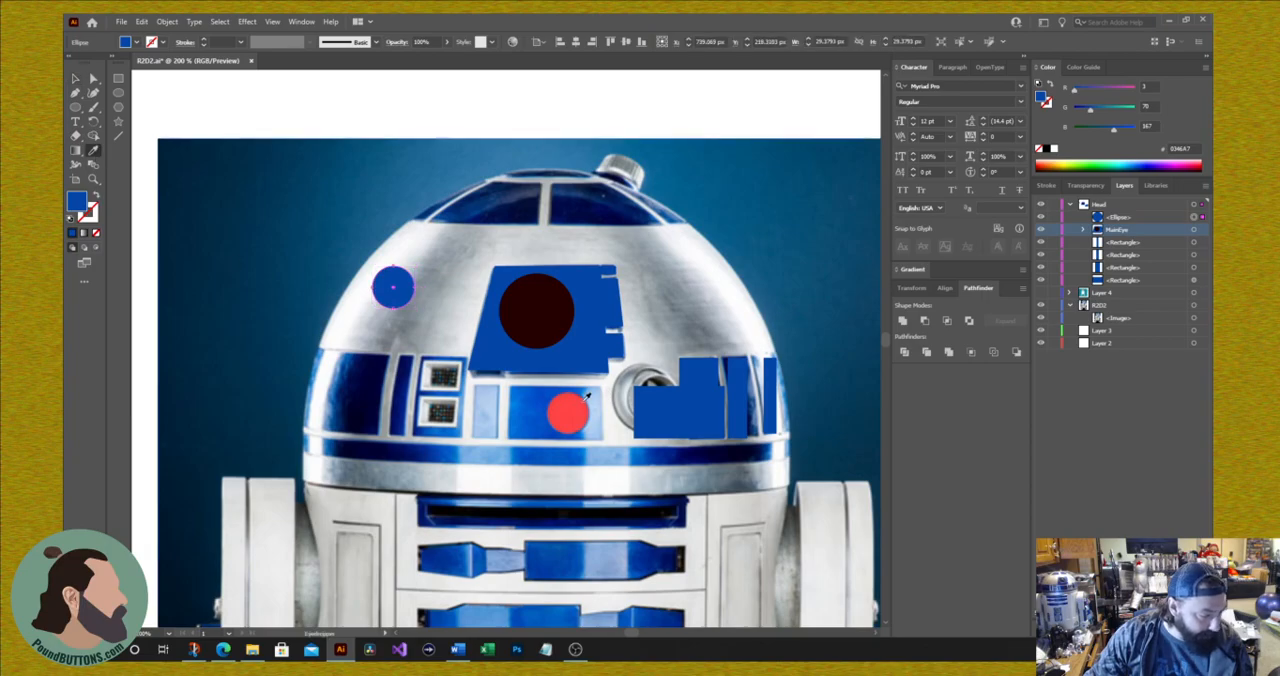
pyautogui.click(570, 409)
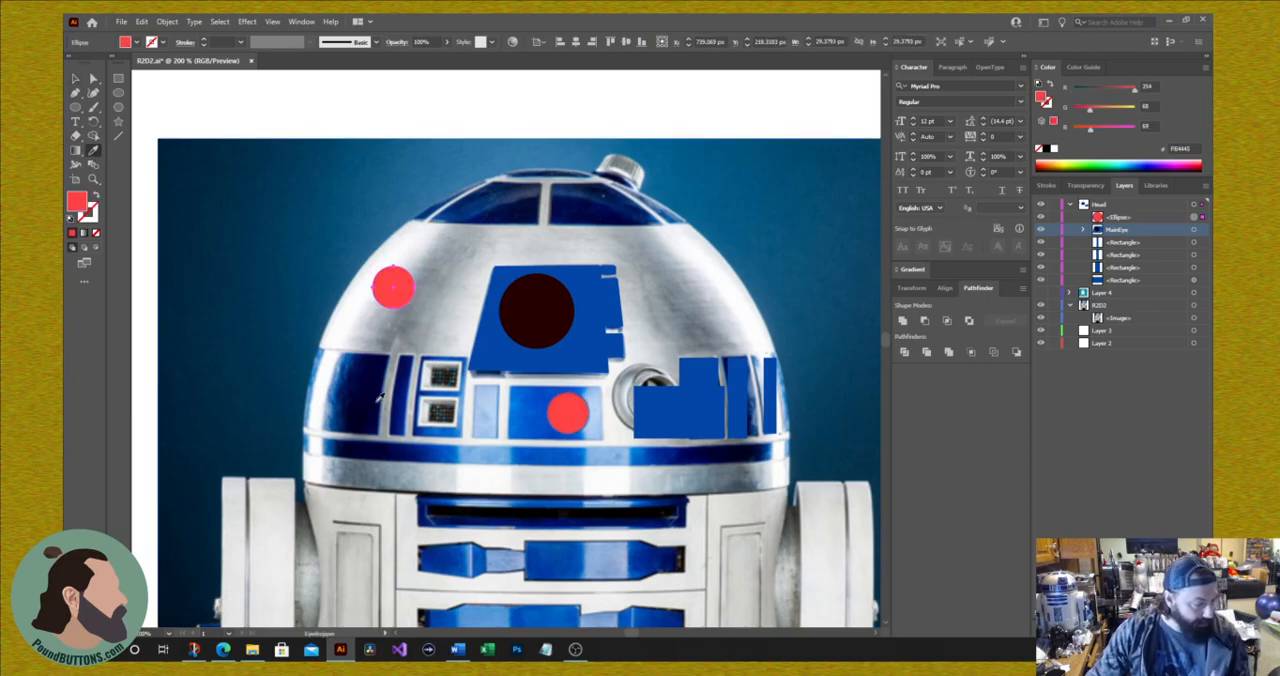
# Step: Align the red circle over the photo's red light and move the blue rectangle back onto its panel behind the circle
pyautogui.click(75, 78)
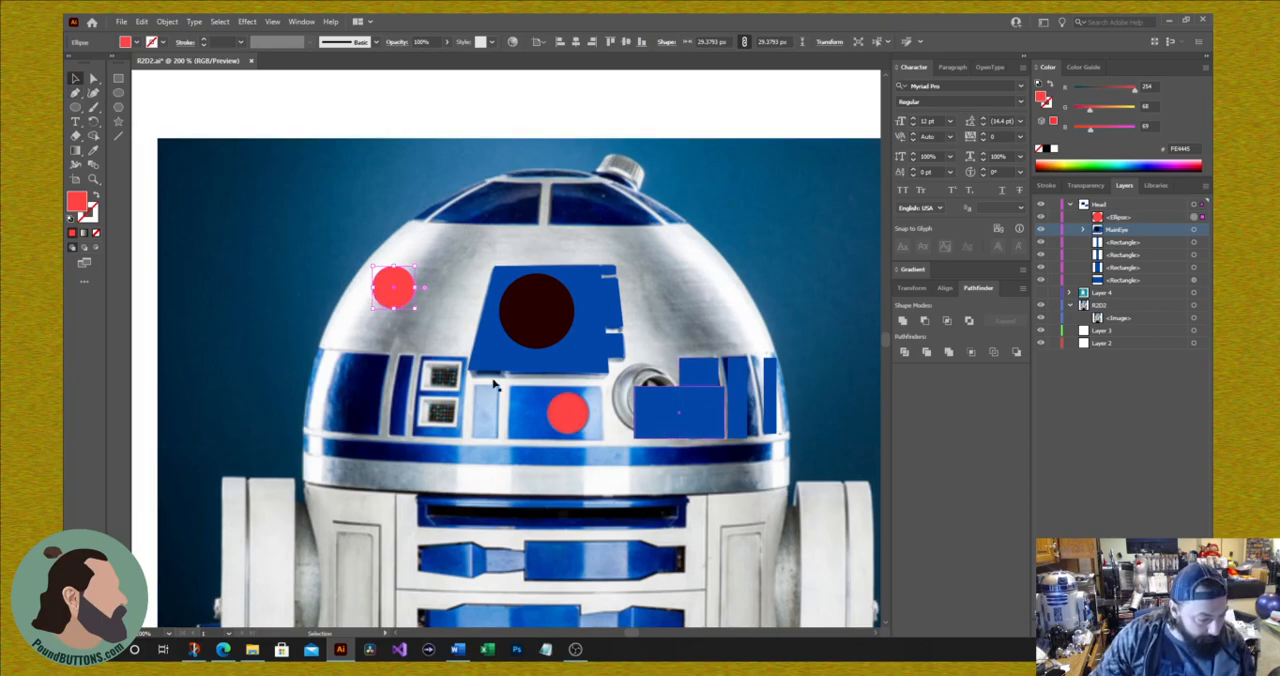
pyautogui.moveTo(395, 290); pyautogui.dragTo(571, 415)
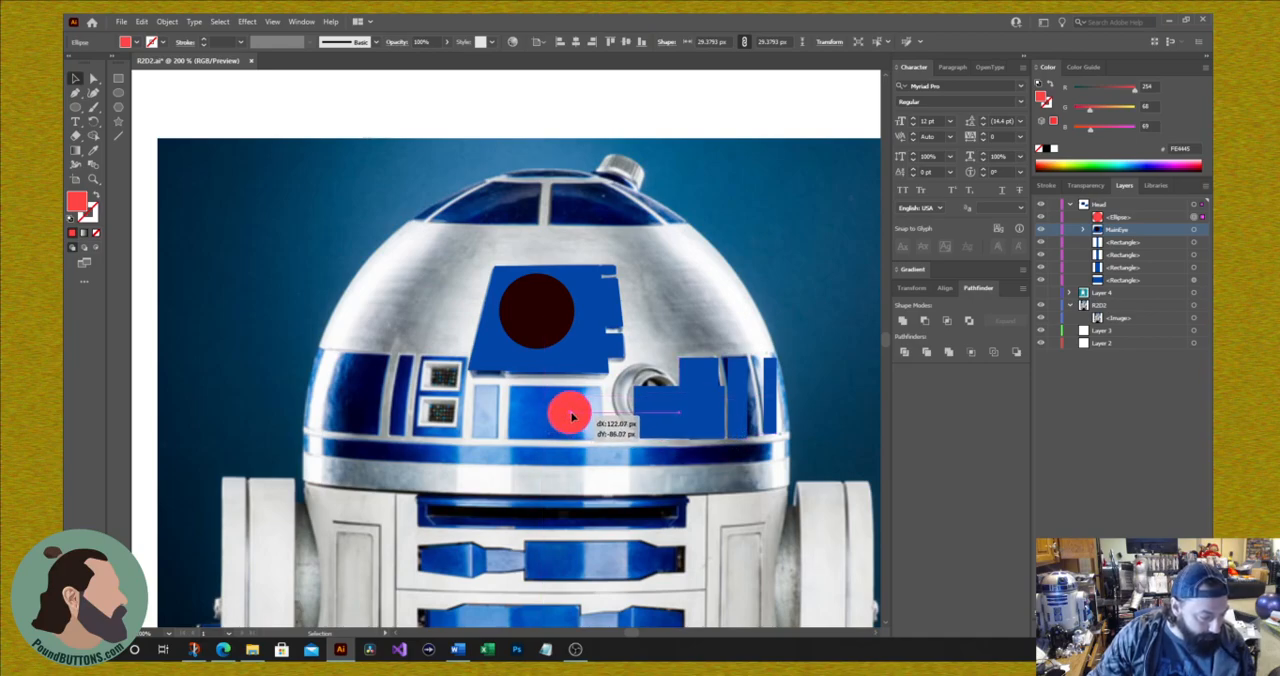
pyautogui.press('Left')
pyautogui.press('Down')
pyautogui.press('Left')
pyautogui.press('Up')
pyautogui.press('Right')
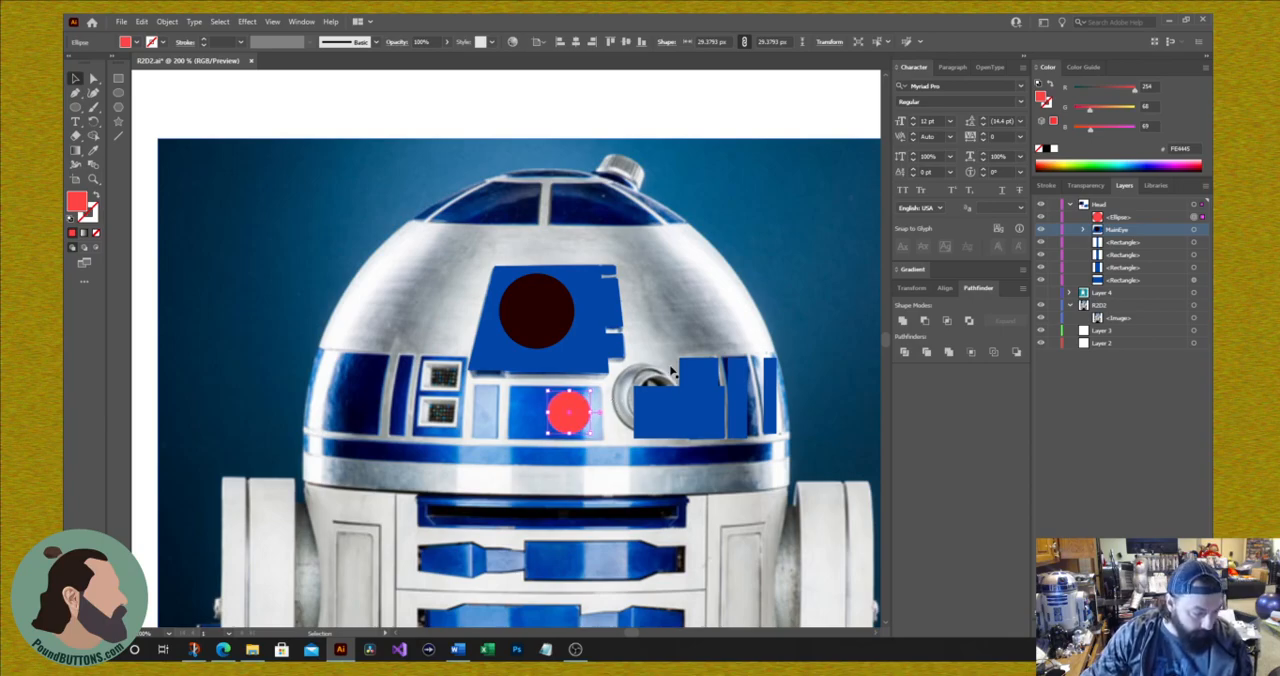
pyautogui.moveTo(672, 415); pyautogui.dragTo(549, 415)
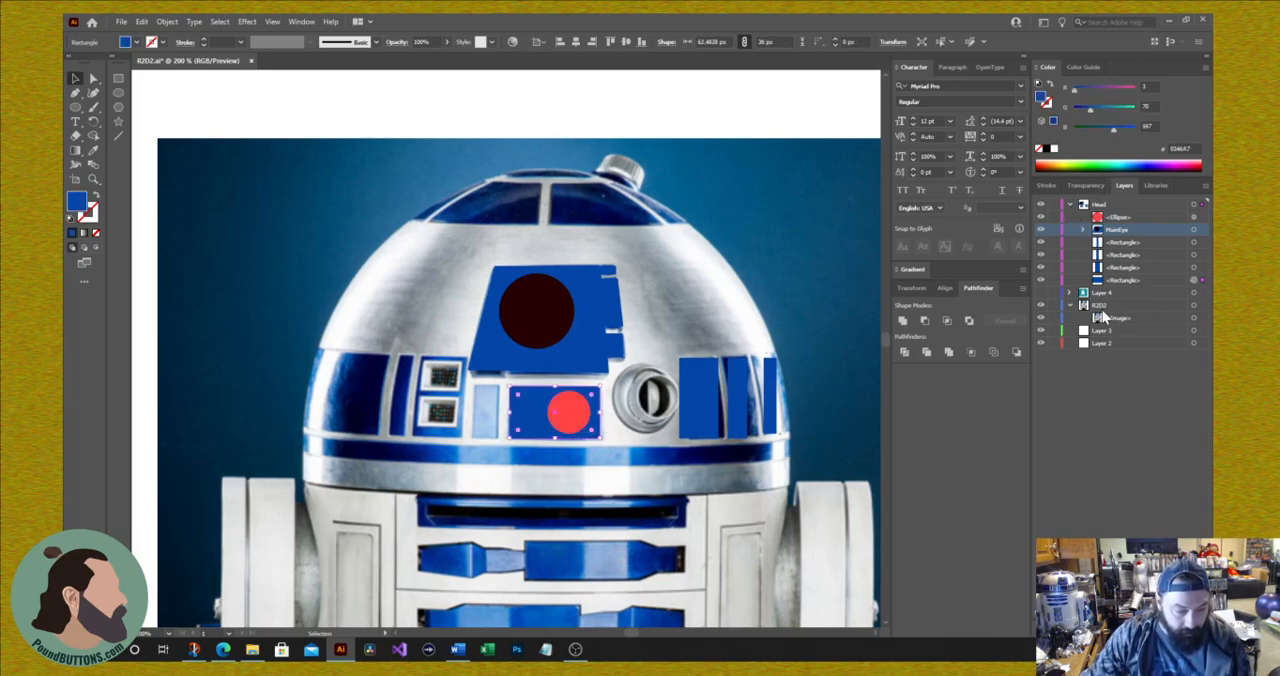
# Step: Hide the R2D2 photo layer and show Layer 4 on the full artboard to check the dome details against the body shapes
pyautogui.click(1041, 305)
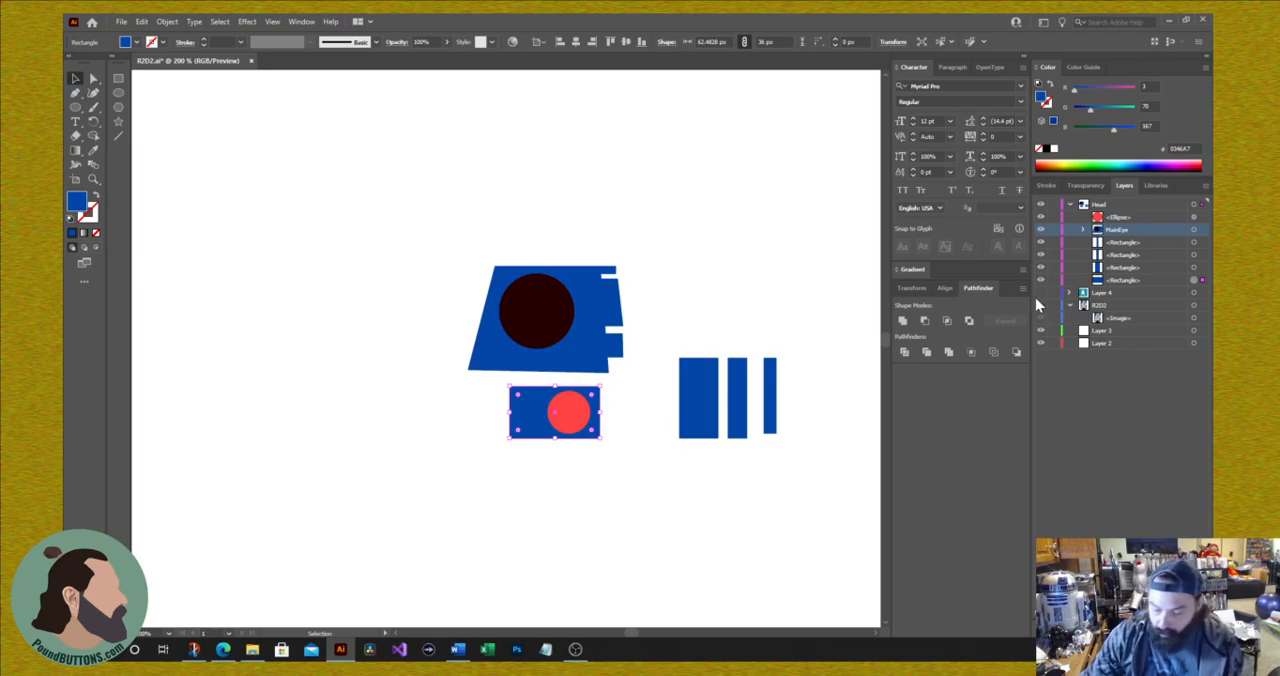
pyautogui.hotkey('ctrl', '0')
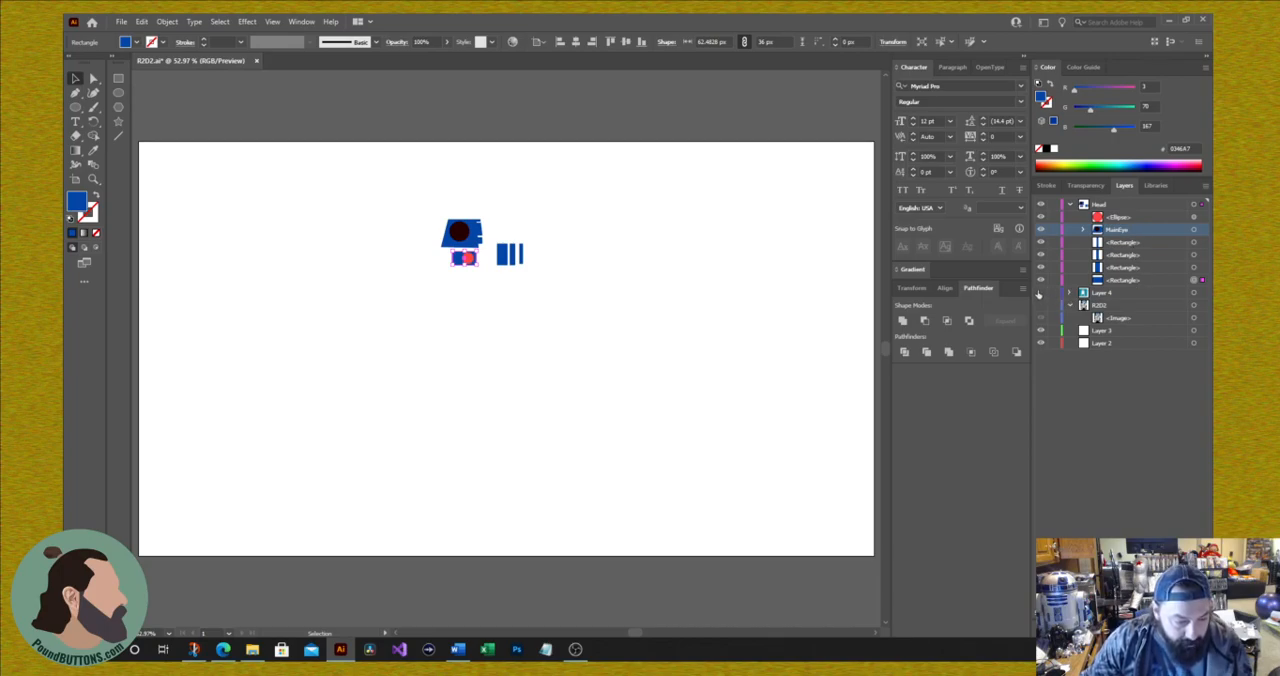
pyautogui.click(1040, 292)
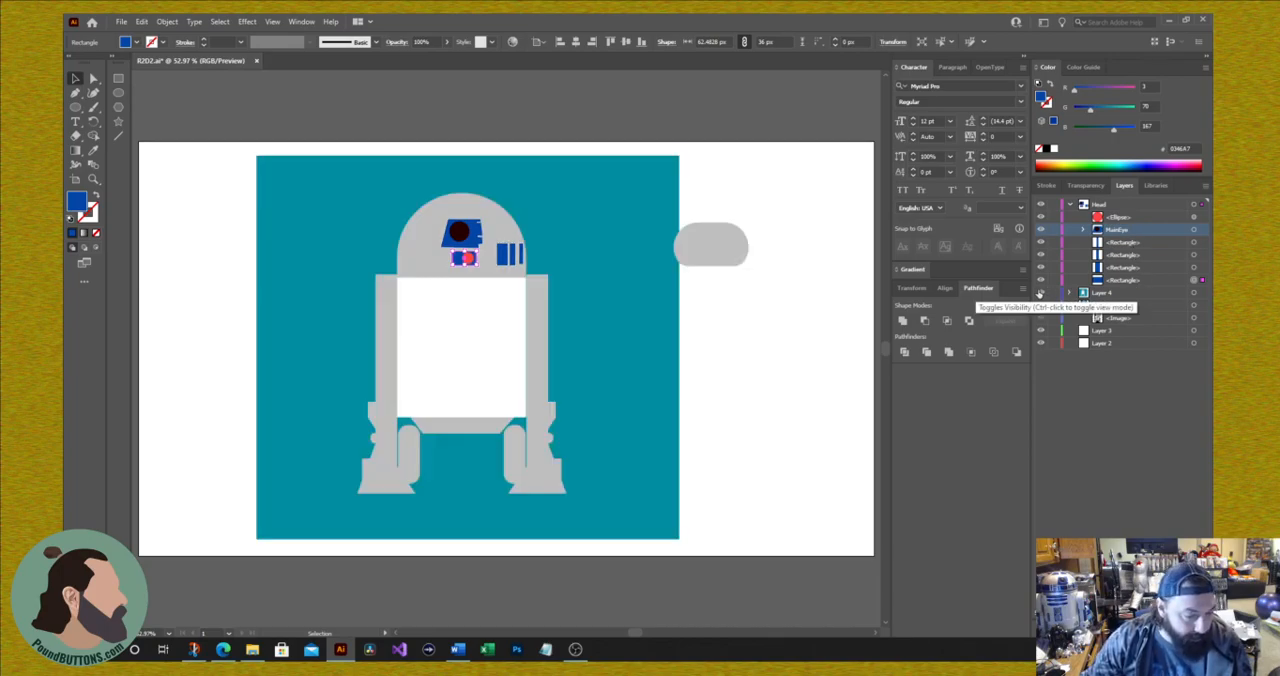
pyautogui.click(848, 382)
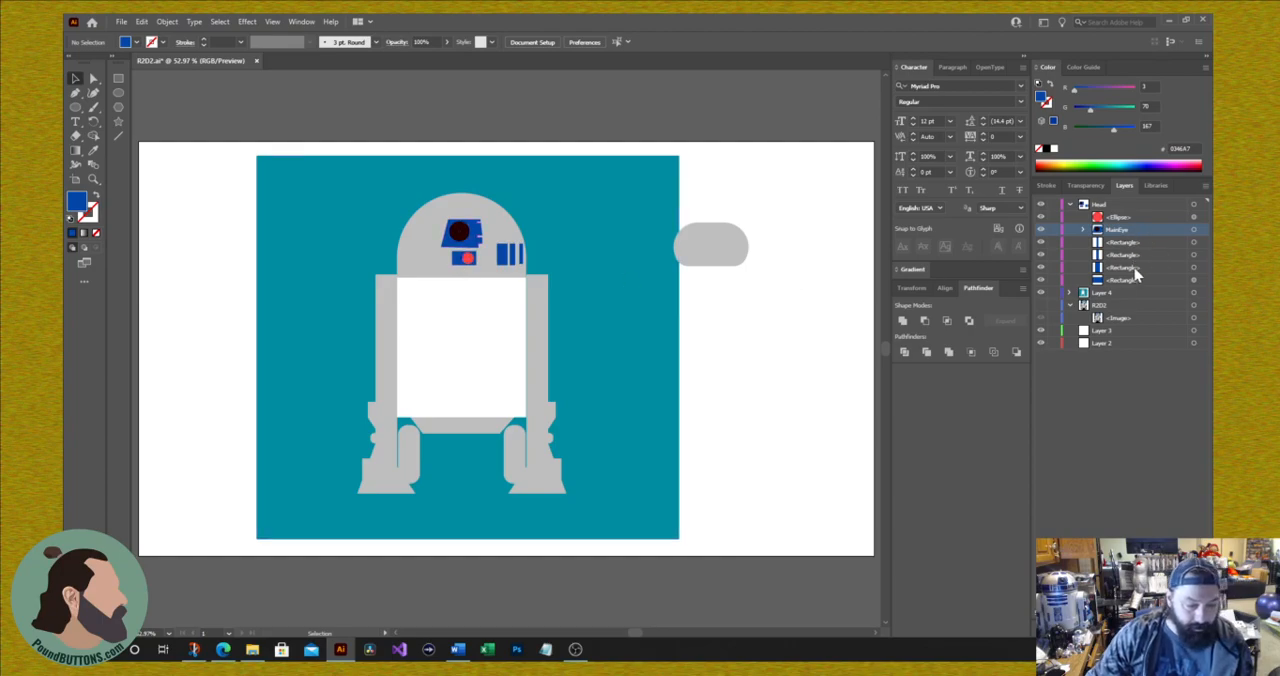
# Step: Try placing the reference photo beside the drawing with Layer 4 shown, and undo the photo moves and layer changes
pyautogui.click(1040, 293)
pyautogui.moveTo(413, 400); pyautogui.dragTo(665, 400)
pyautogui.click(1041, 293)
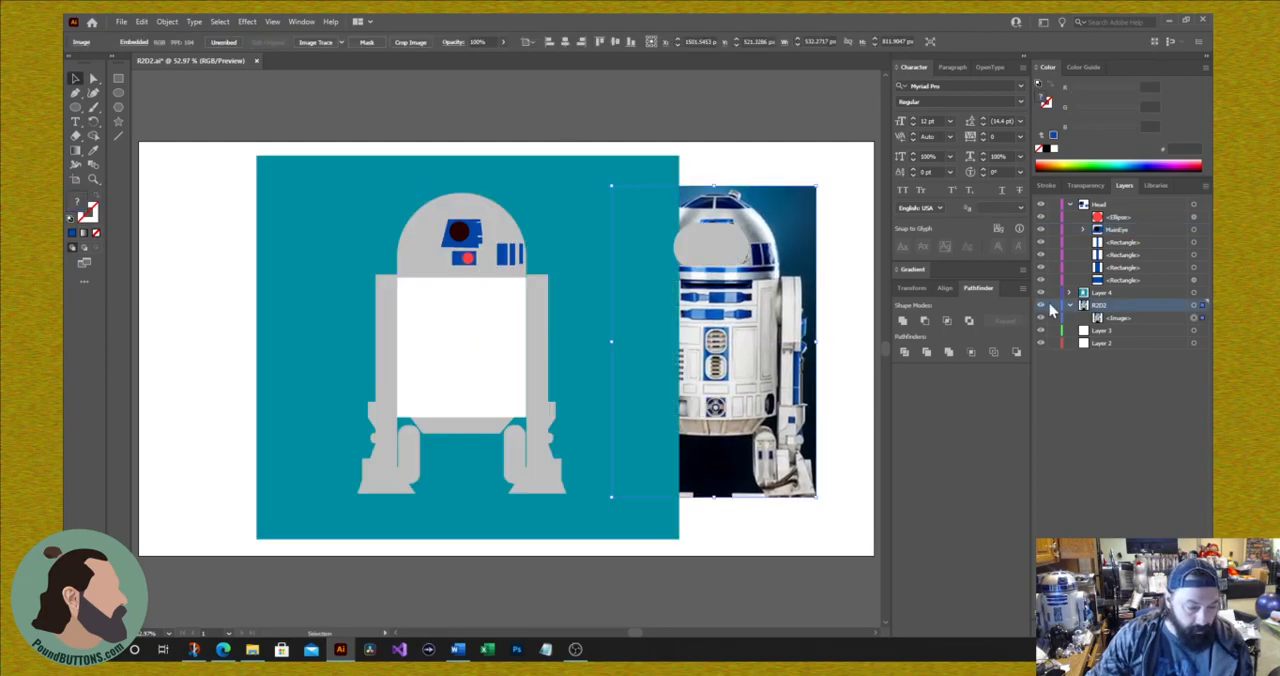
pyautogui.moveTo(739, 402); pyautogui.dragTo(796, 440)
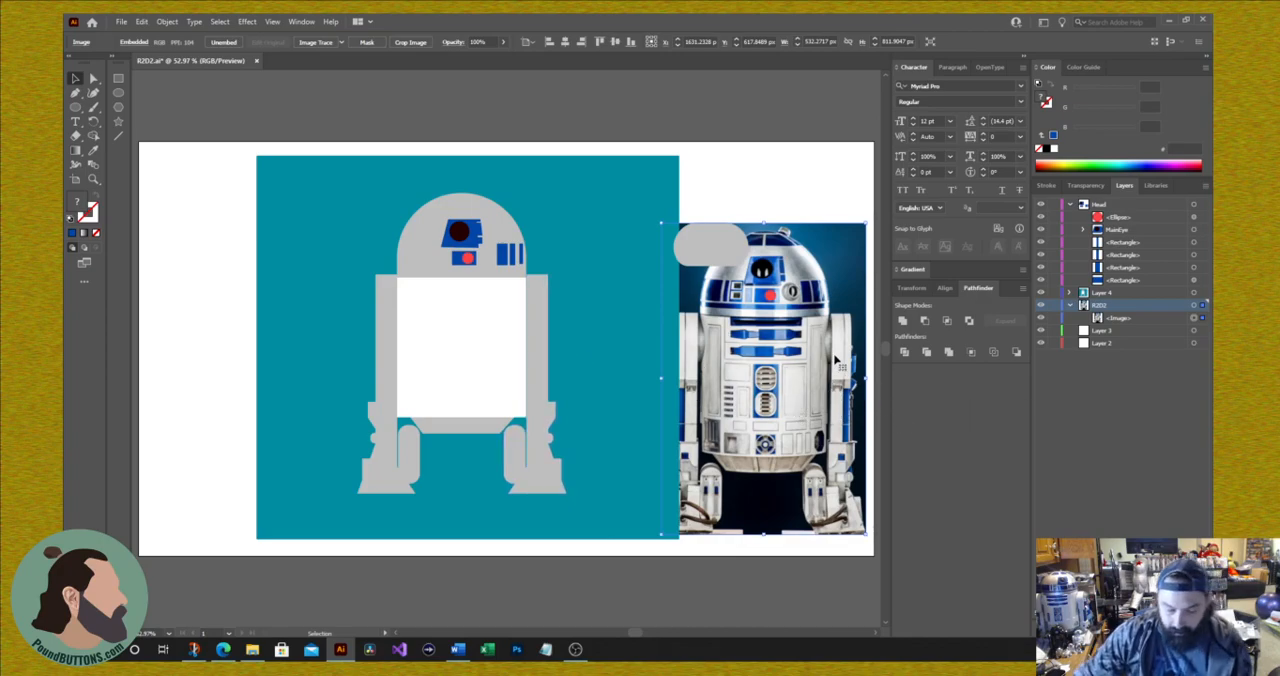
pyautogui.hotkey('ctrl', 'z')
pyautogui.hotkey('ctrl', 'z')
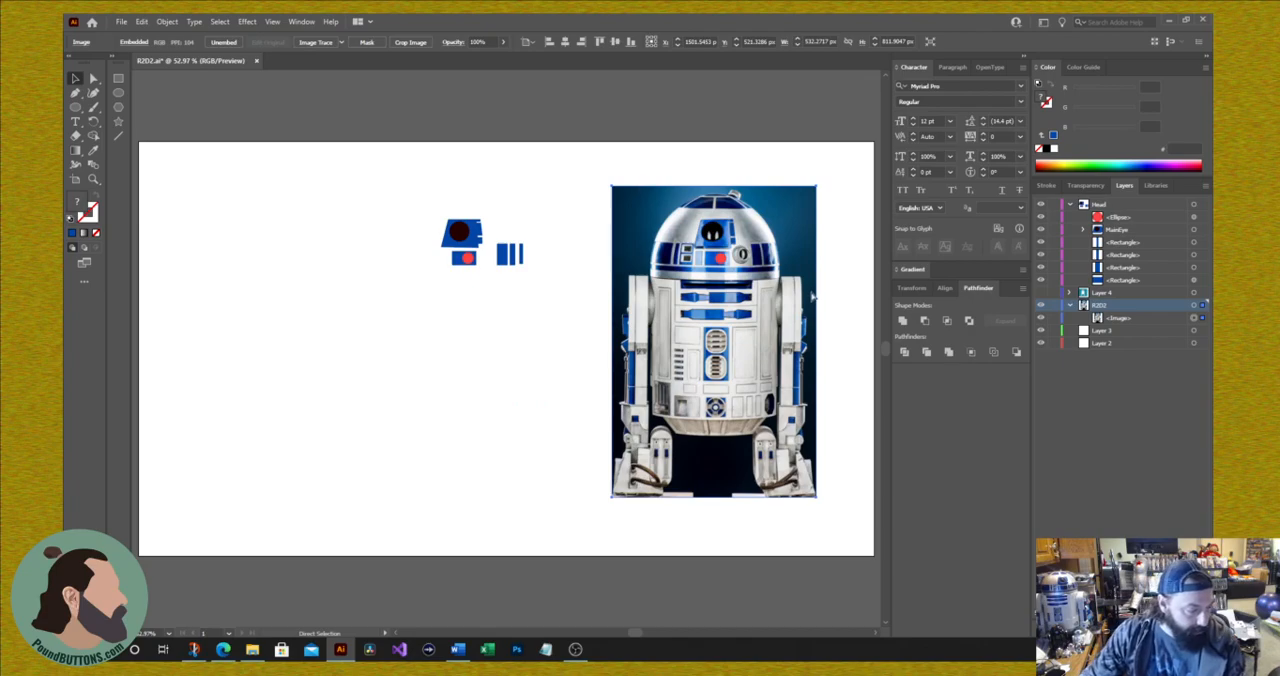
pyautogui.hotkey('ctrl', 'z')
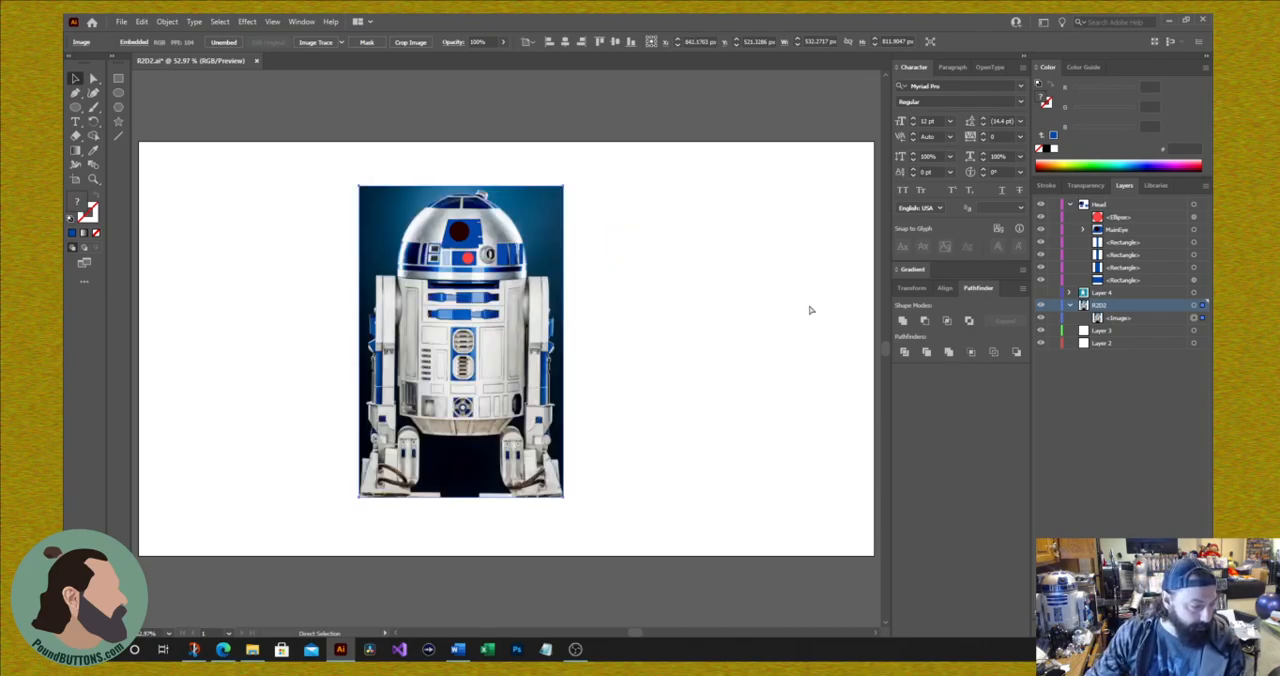
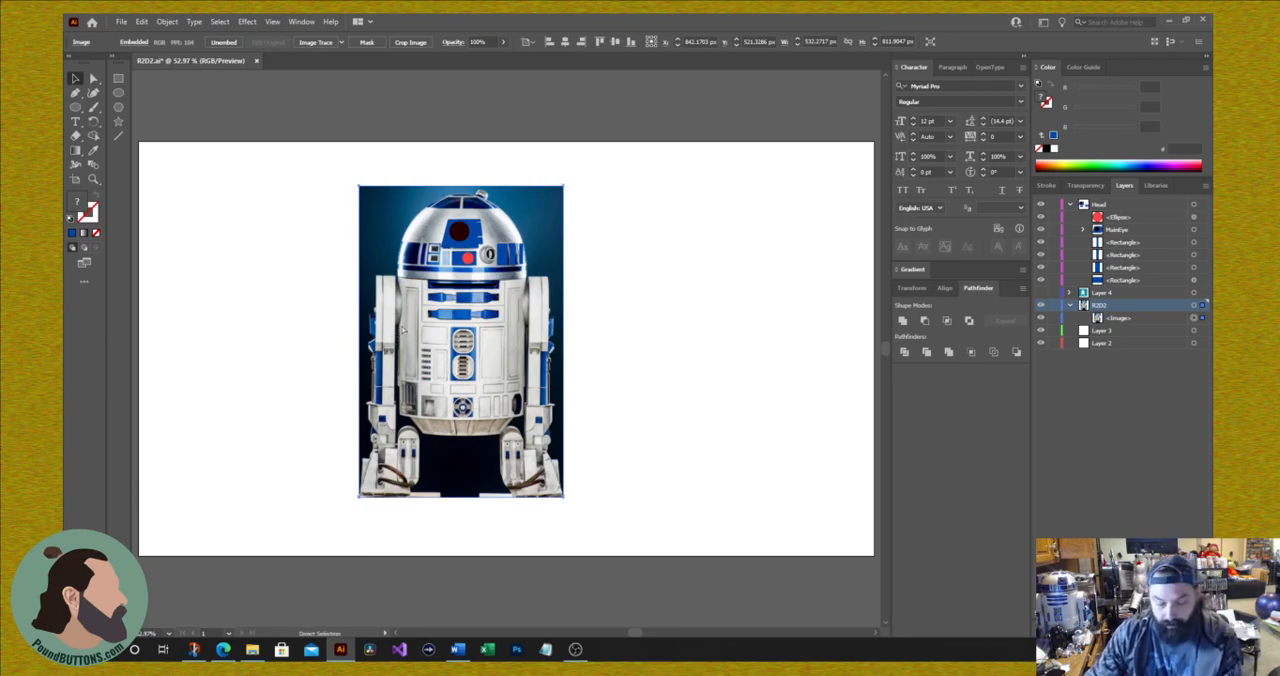
# Step: Step back through the photo and layer visibility changes until Layer 4 is shown with the photo hidden, and save the file
pyautogui.hotkey('ctrl', 'z')
pyautogui.hotkey('ctrl', 'z')
pyautogui.hotkey('ctrl', 'z')
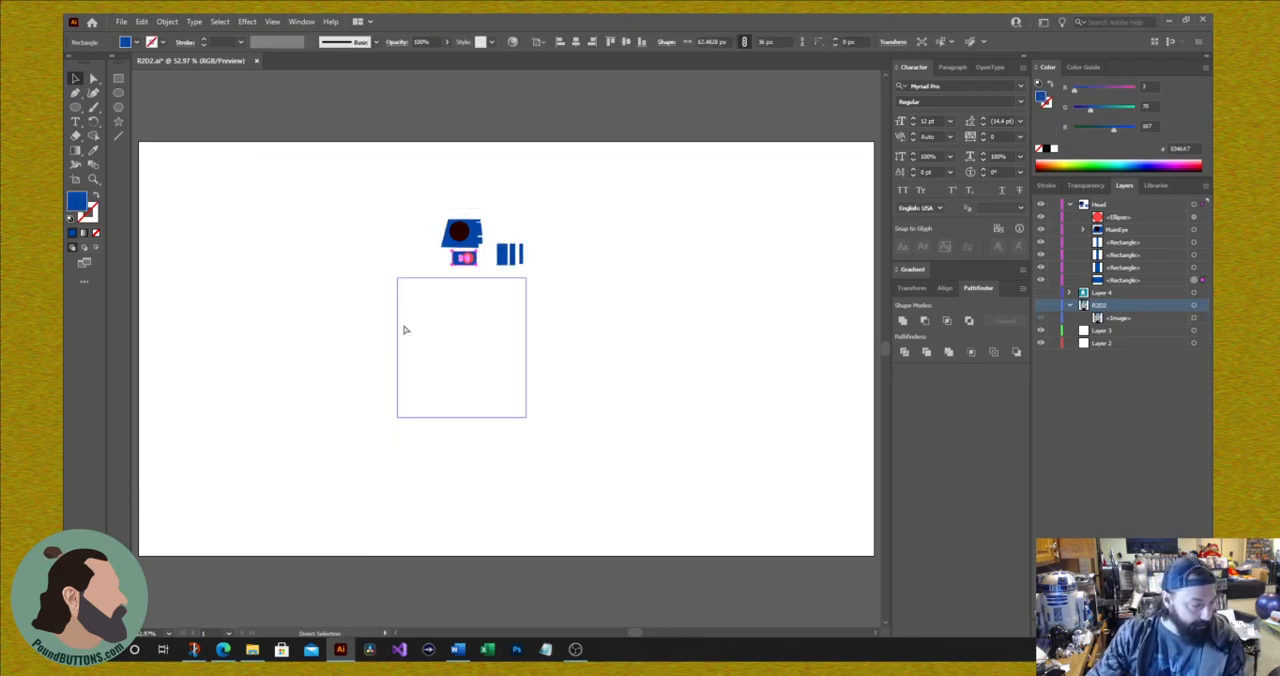
pyautogui.hotkey('ctrl', 'z')
pyautogui.hotkey('ctrl', 'z')
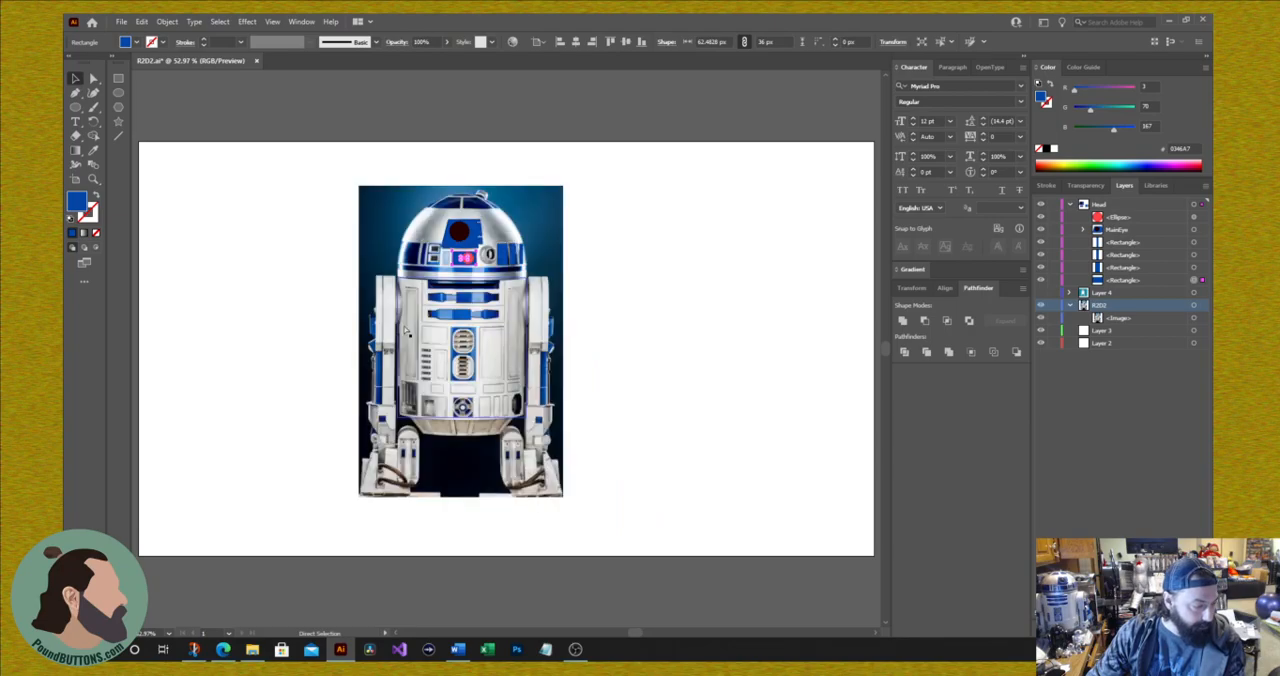
pyautogui.hotkey('ctrl', 'z')
pyautogui.hotkey('ctrl', 'z')
pyautogui.hotkey('ctrl', 'shift', 'z')
pyautogui.hotkey('ctrl', 'shift', 'z')
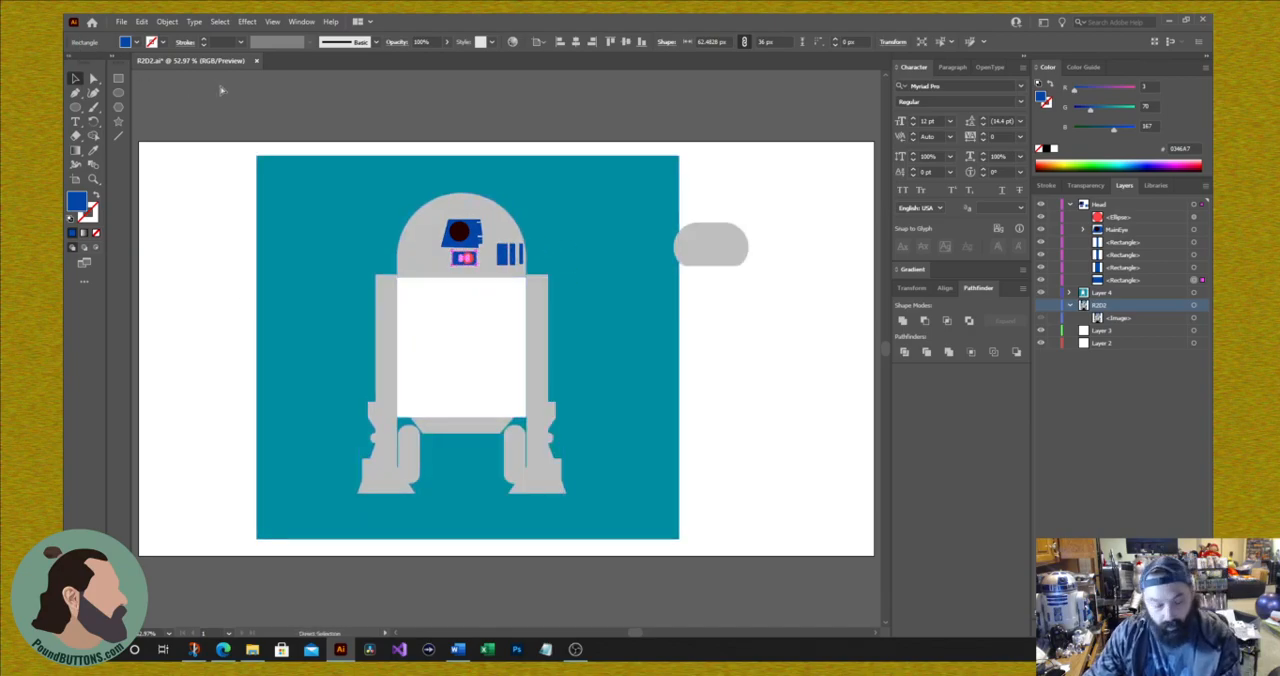
pyautogui.hotkey('ctrl', 's')
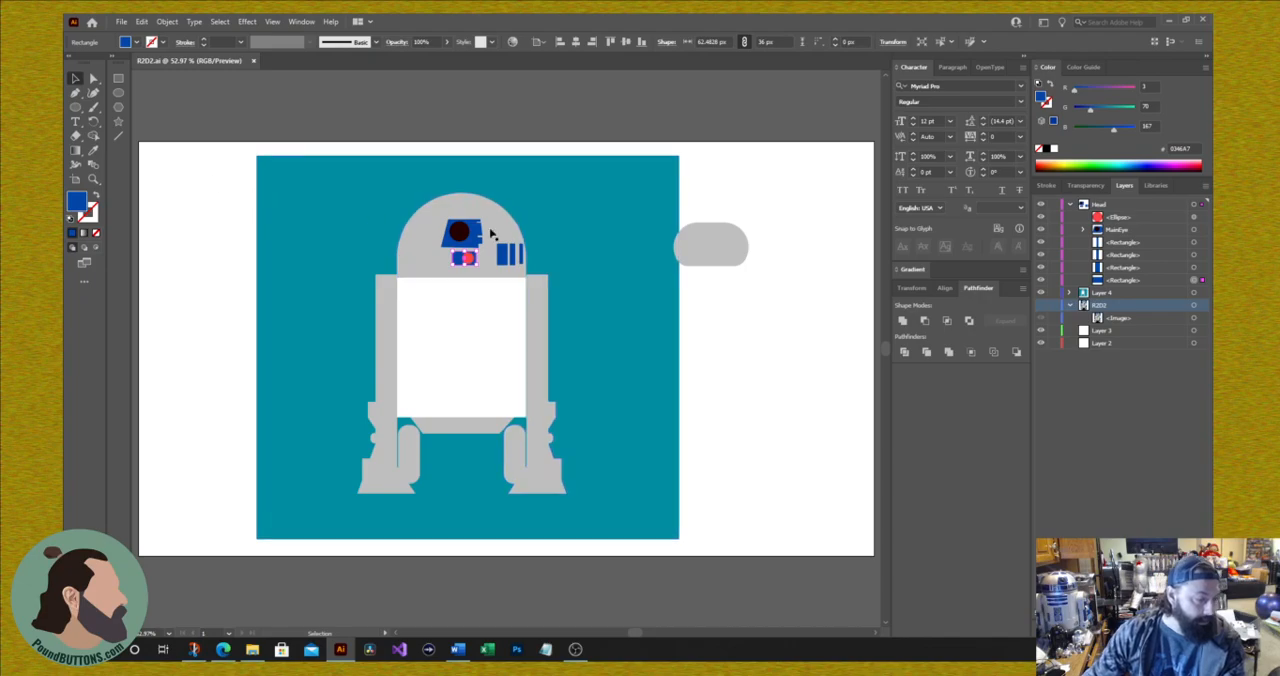
# Step: Delete the stray grey square and rounded rectangle beside the teal background
pyautogui.click(712, 248)
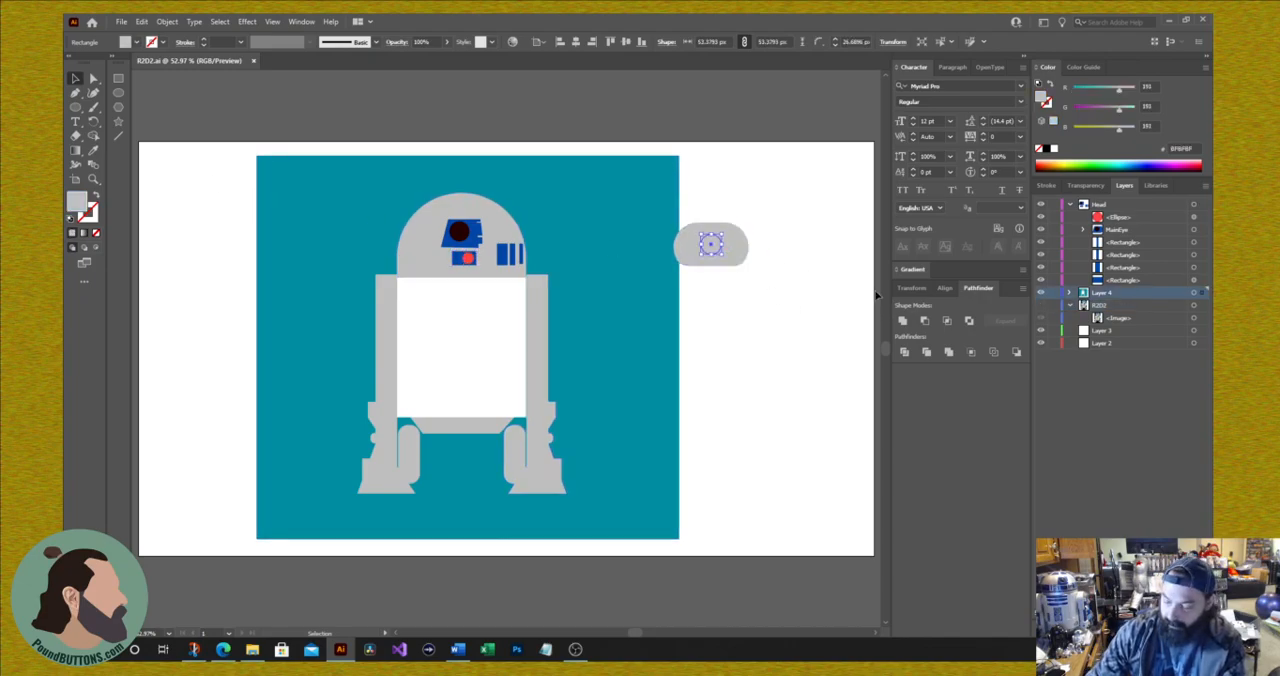
pyautogui.click(876, 295)
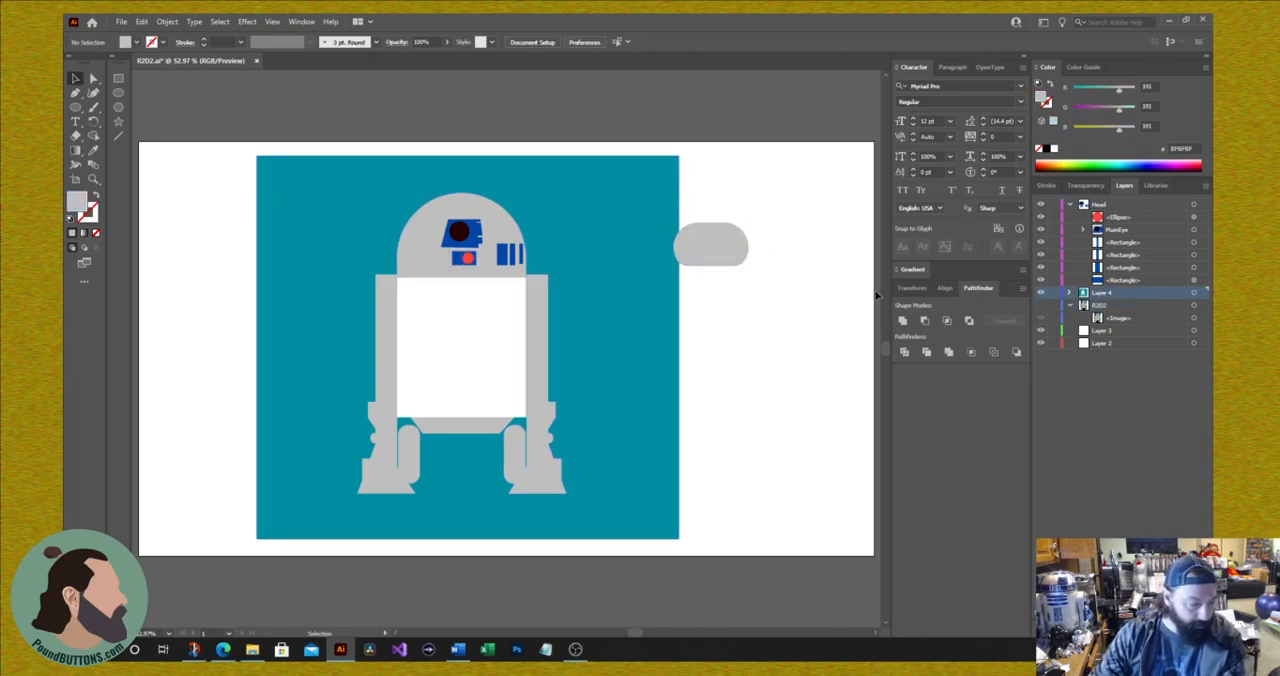
pyautogui.click(730, 262)
pyautogui.press('Delete')
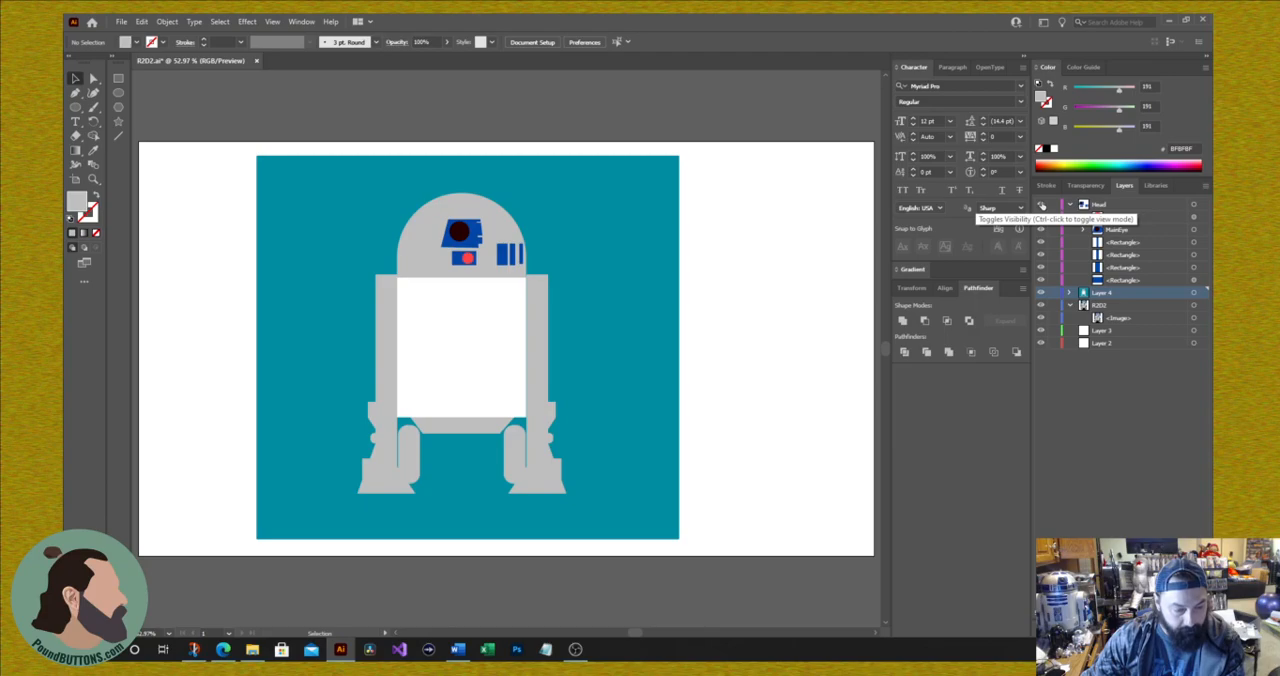
# Step: Toggle the Head layer's visibility to check its contents, and hide Layer 4 to expose the reference photo
pyautogui.click(1042, 205)
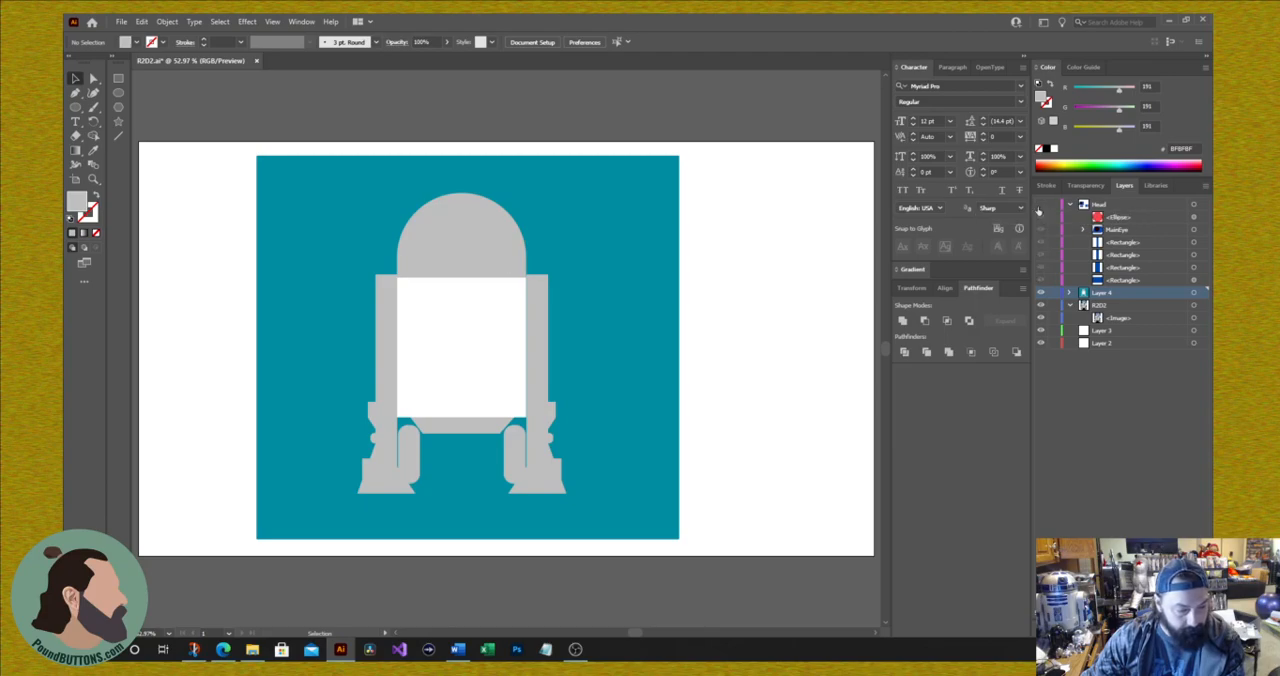
pyautogui.click(1040, 206)
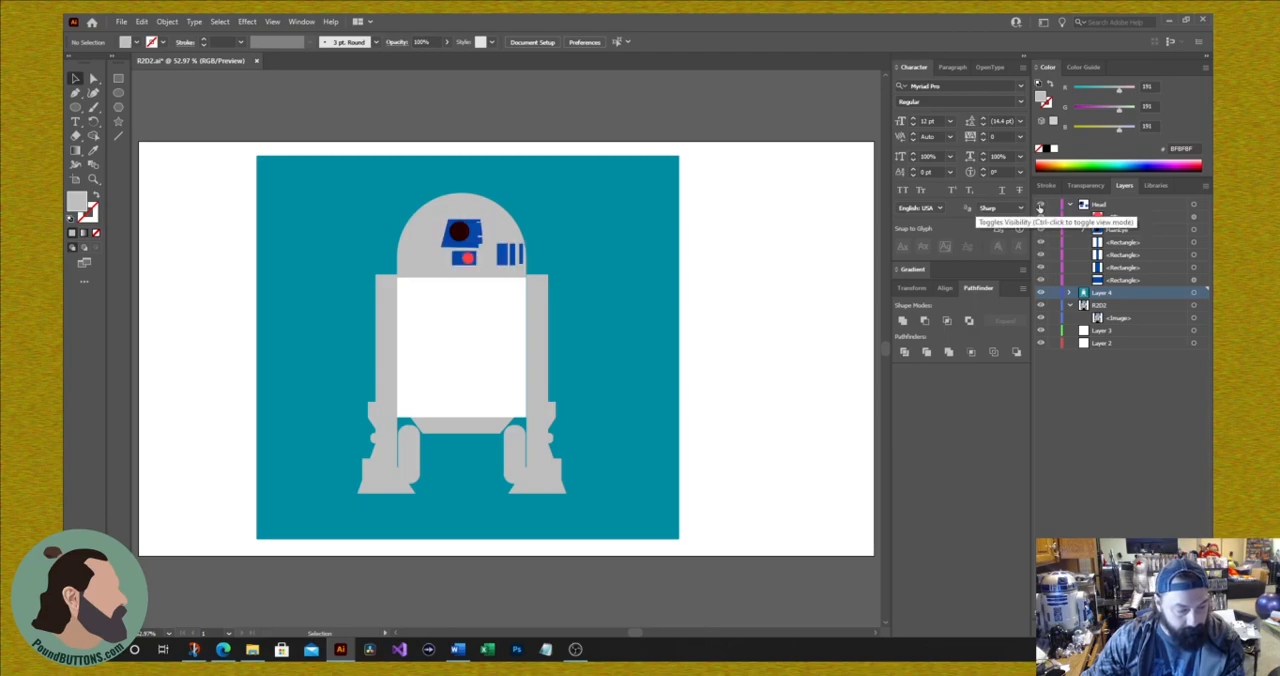
pyautogui.click(1041, 293)
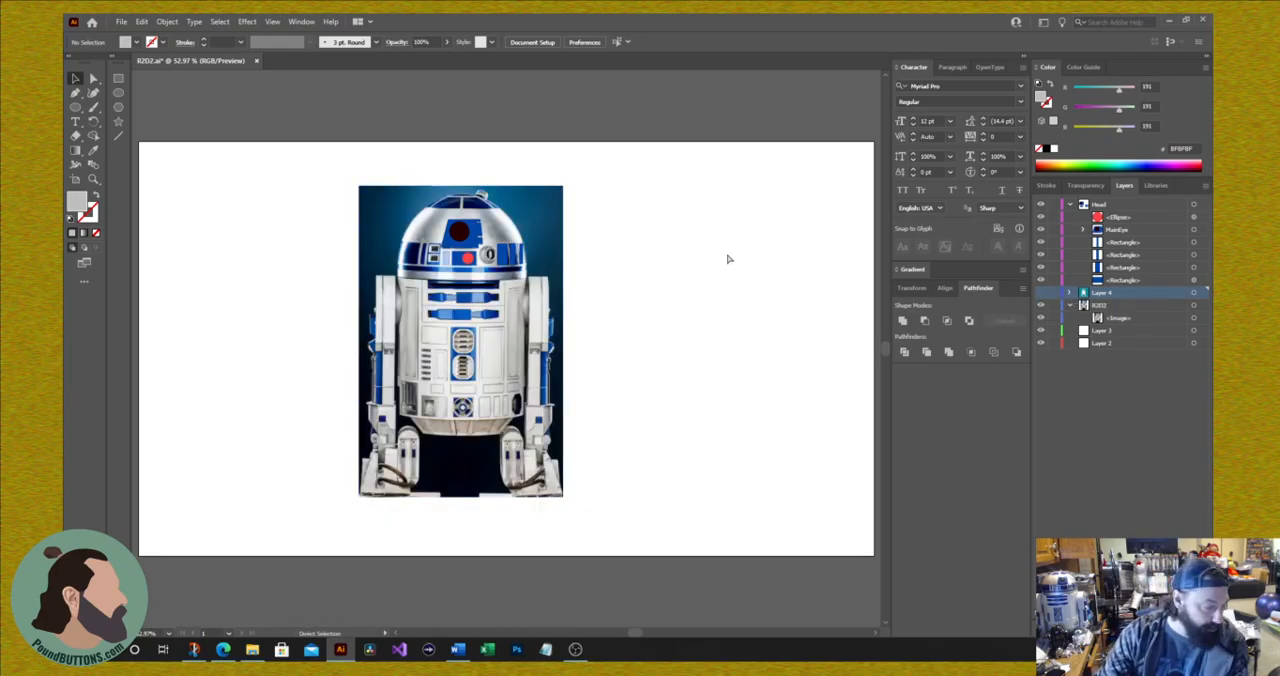
# Step: Create a new layer above the Head layer and name it FrontGreats for tracing the front vents
pyautogui.hotkey('ctrl', '+')
pyautogui.hotkey('ctrl', '+')
pyautogui.hotkey('ctrl', '+')
pyautogui.hotkey('ctrl', '+')
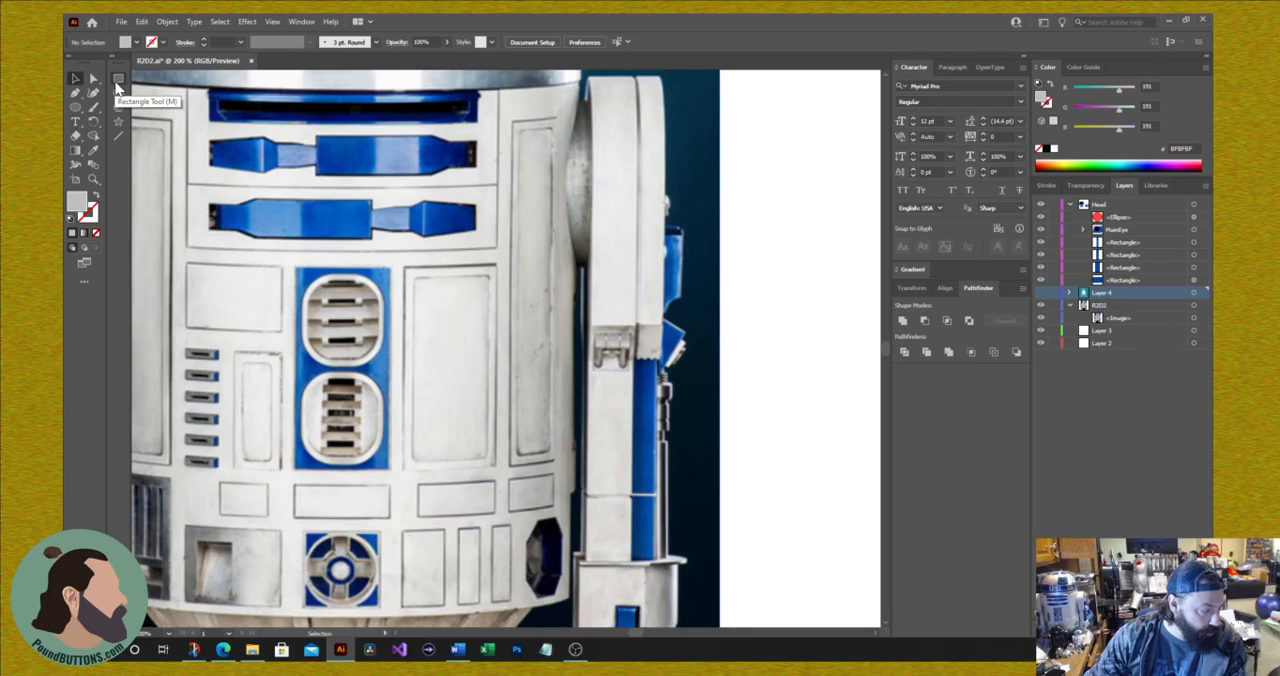
pyautogui.click(117, 87)
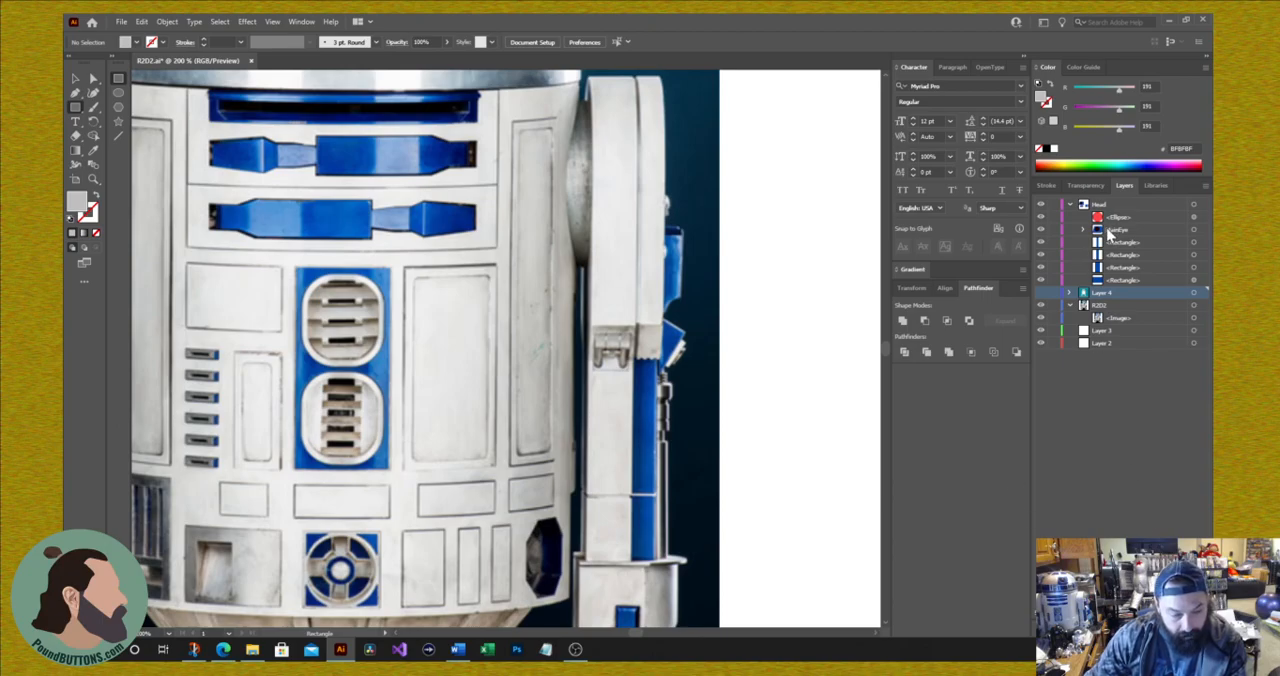
pyautogui.click(1110, 206)
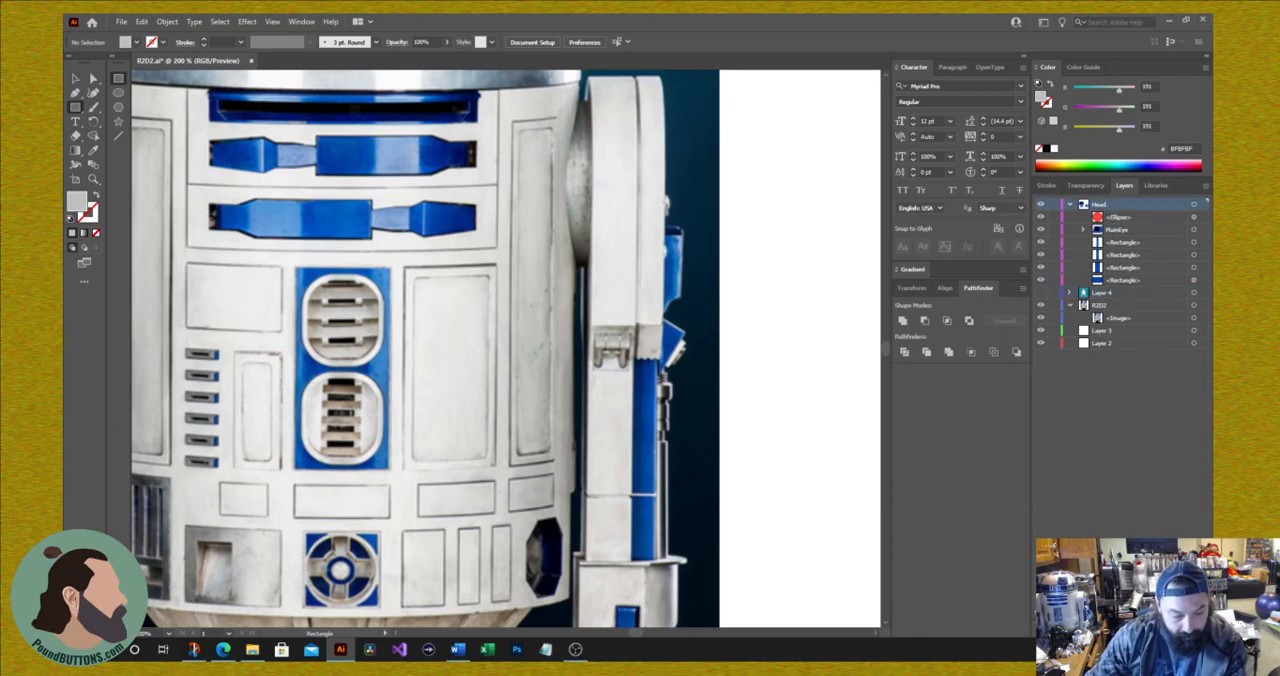
pyautogui.click(1182, 632)
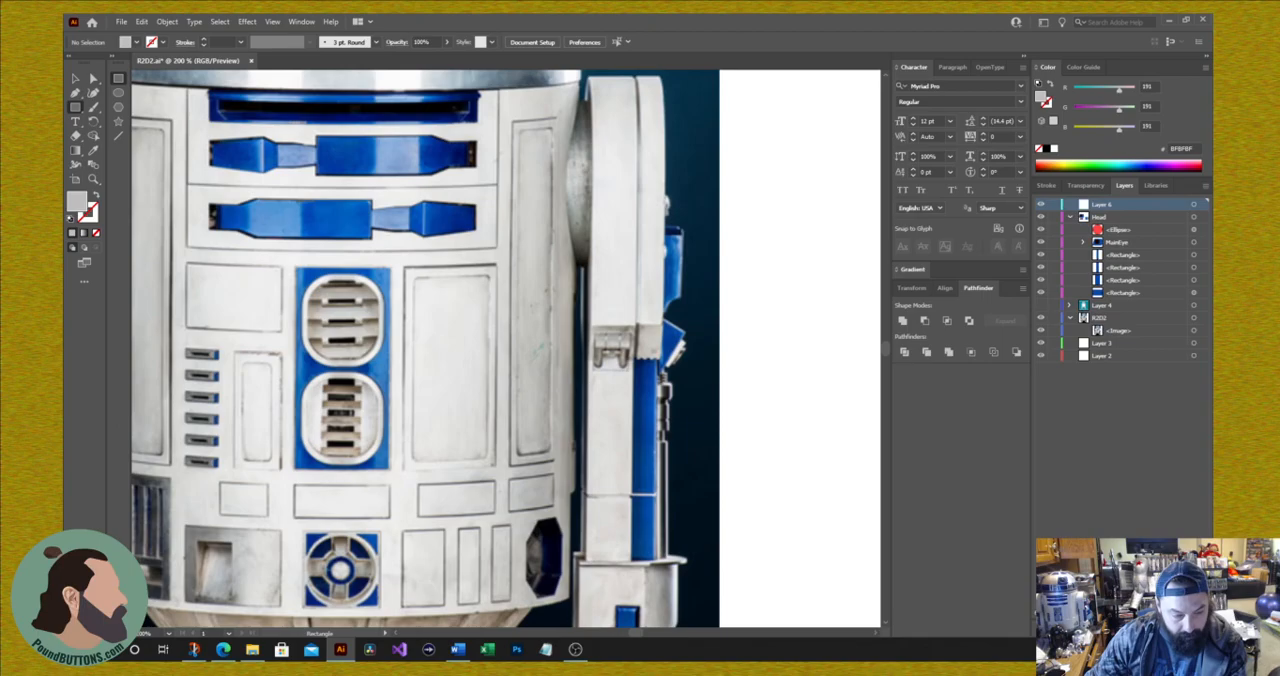
pyautogui.doubleClick(1102, 204)
pyautogui.write('H')
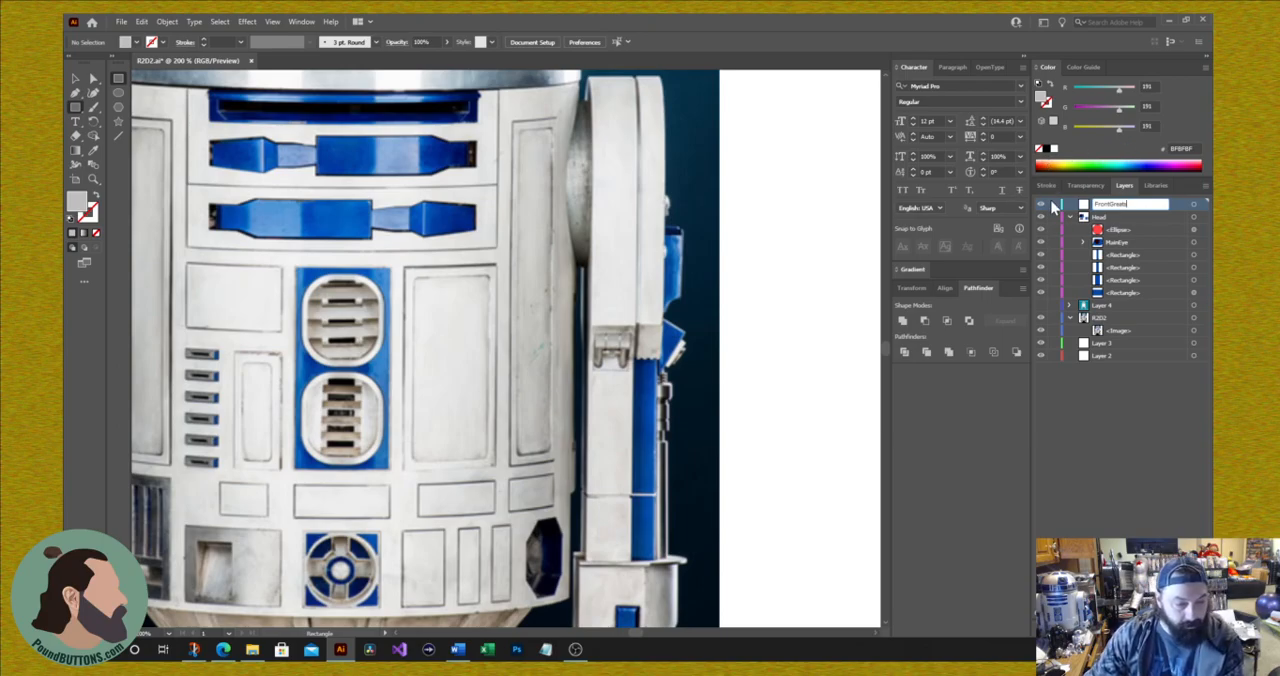
pyautogui.press('Return')
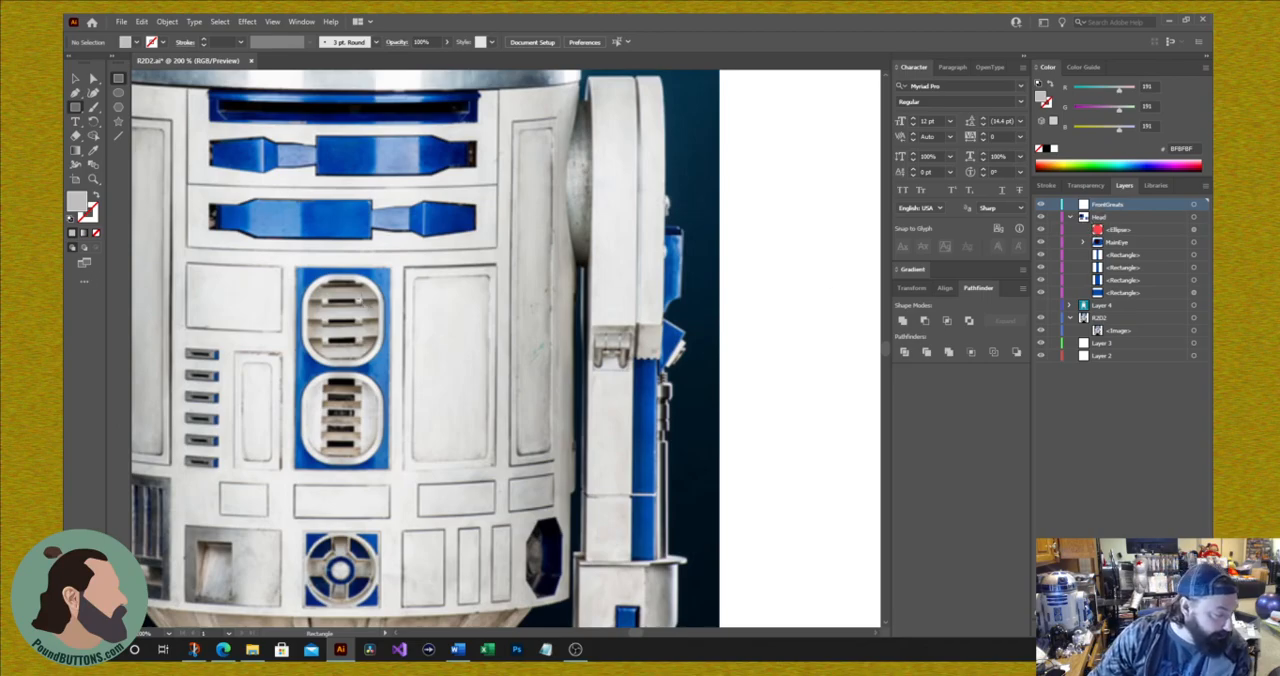
# Step: Draw a rectangle about 19 × 71 px over the upper vent, fill it with black sampled from the photo, and move it onto the blank panel beside it
pyautogui.moveTo(332, 276)
pyautogui.mouseDown()
pyautogui.moveTo(360, 358)
pyautogui.moveTo(380, 355)
pyautogui.moveTo(358, 326)
pyautogui.moveTo(360, 298)
pyautogui.moveTo(356, 374)
pyautogui.mouseUp()
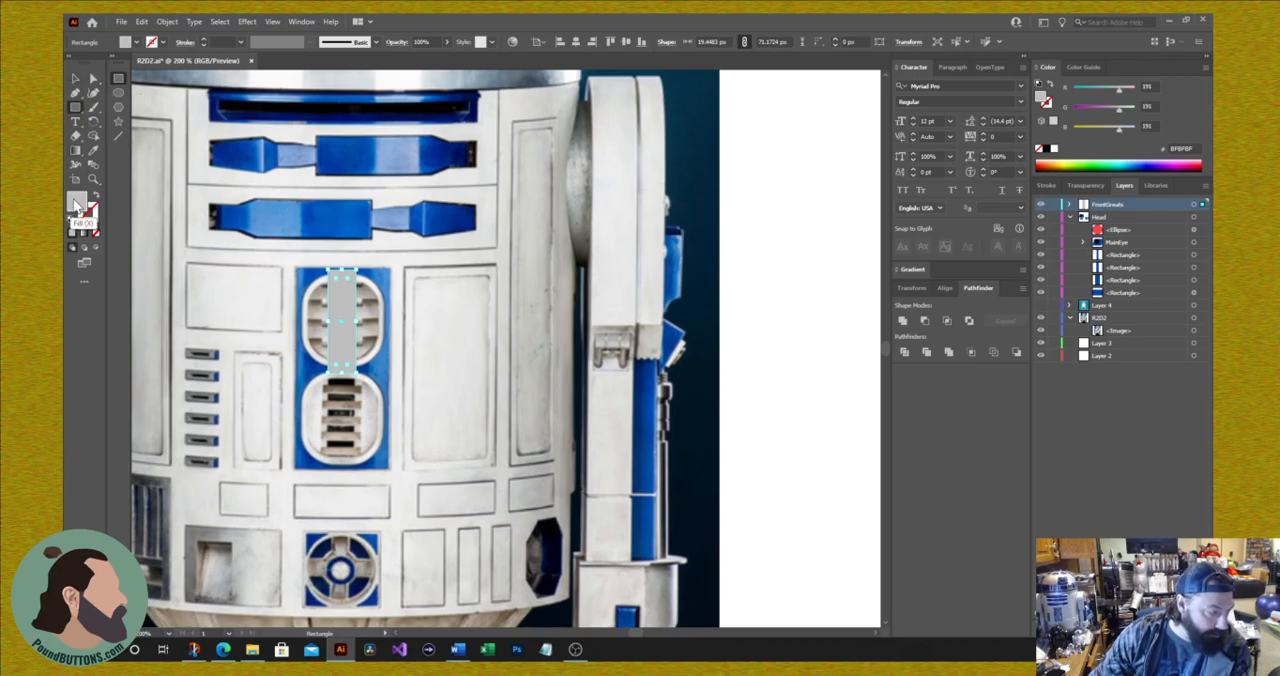
pyautogui.click(93, 150)
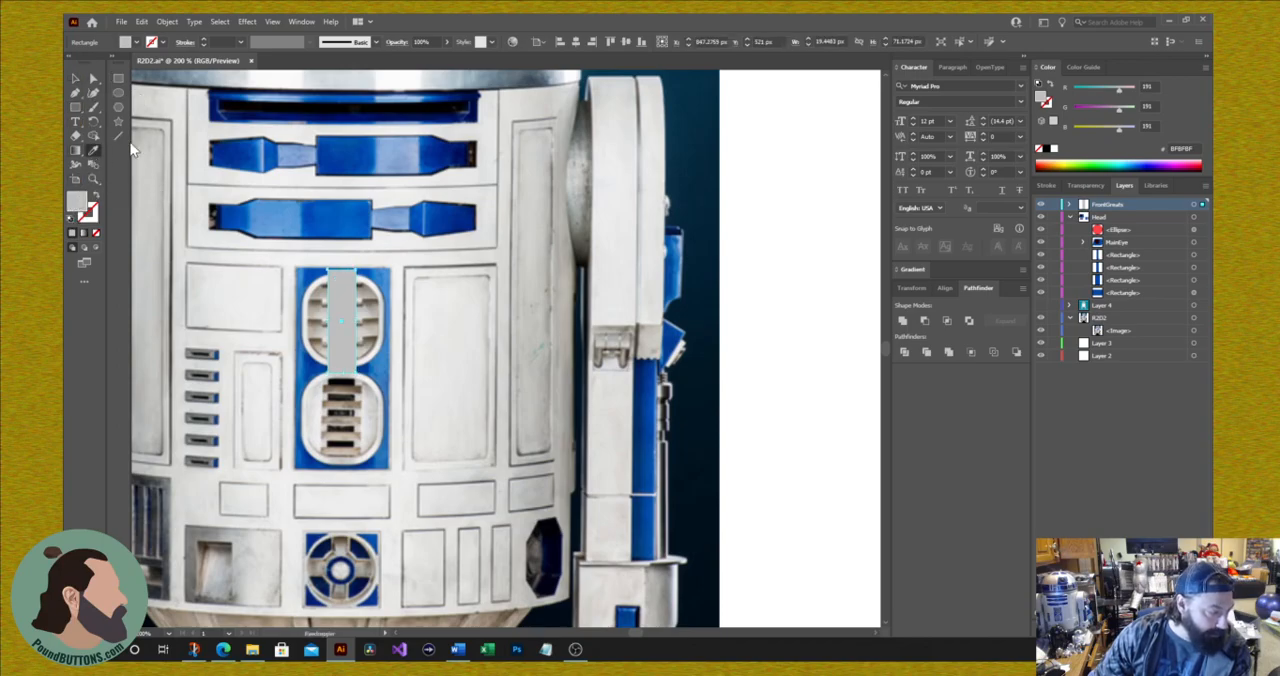
pyautogui.click(272, 97)
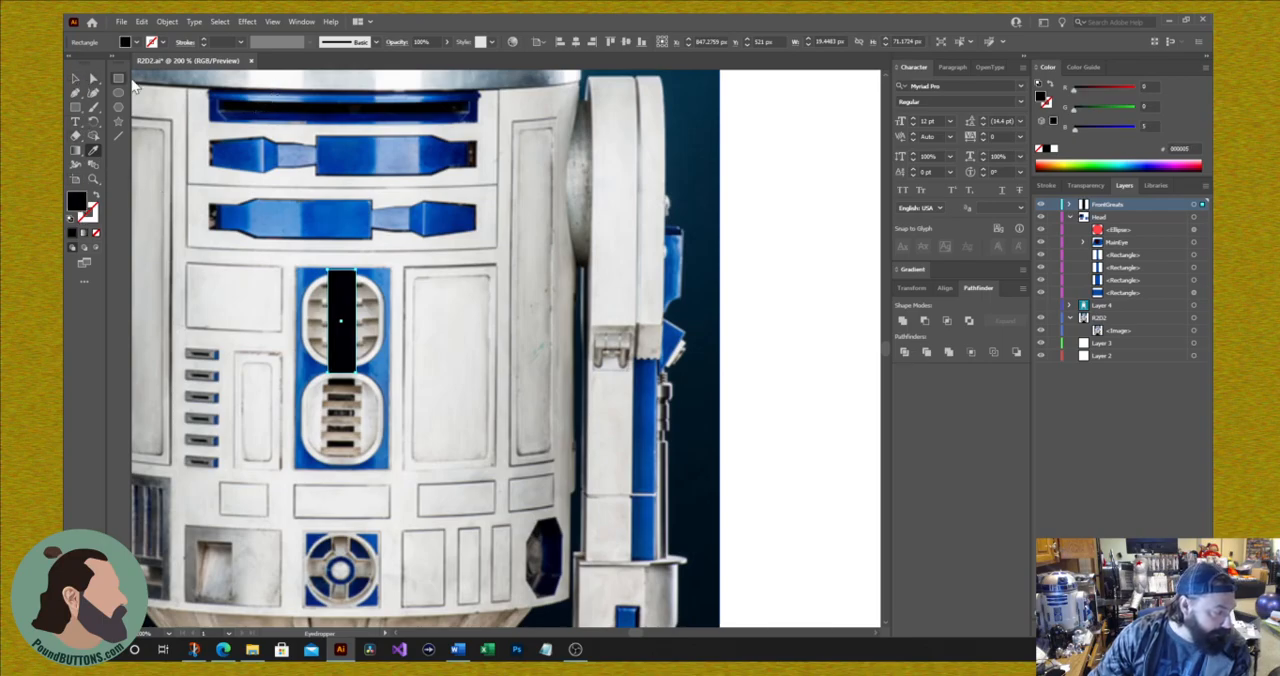
pyautogui.click(118, 79)
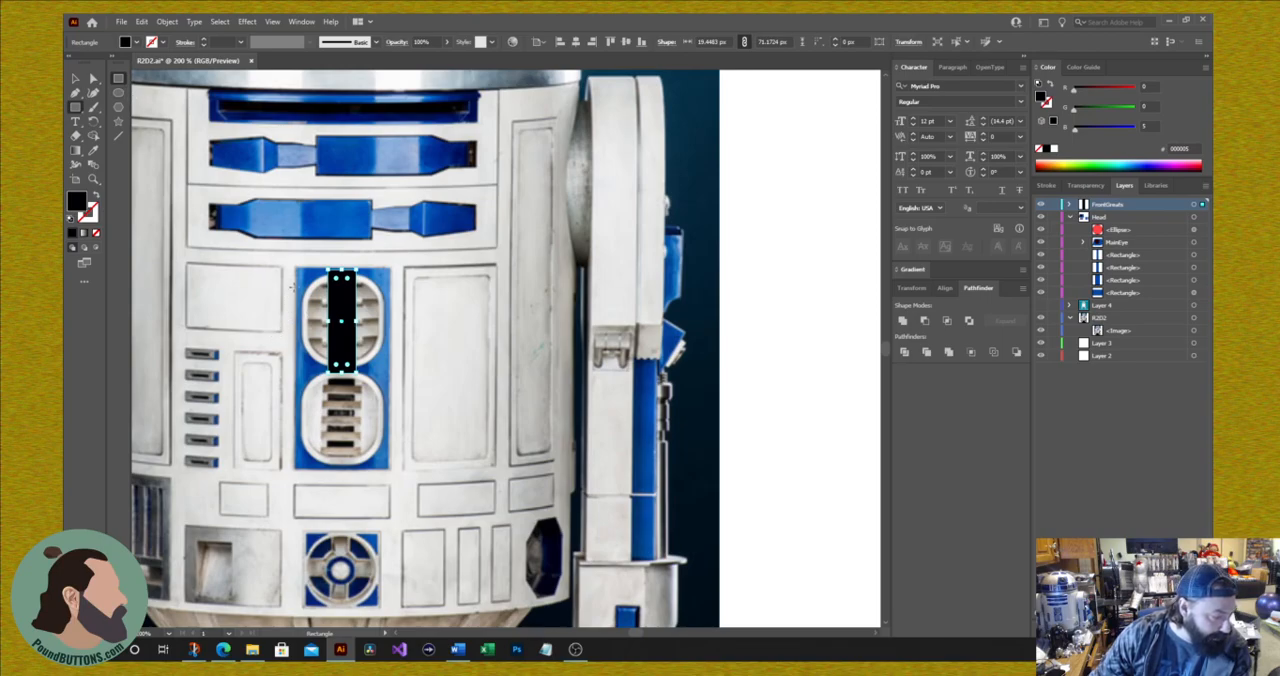
pyautogui.click(75, 79)
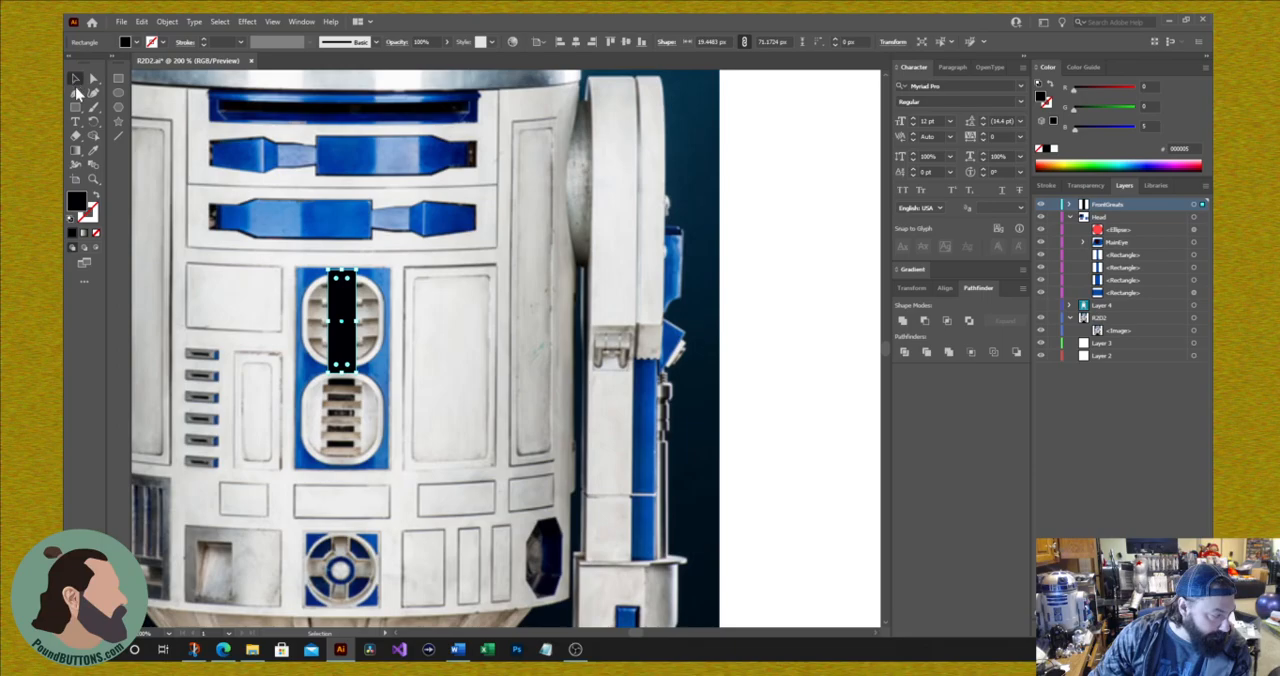
pyautogui.moveTo(340, 324); pyautogui.dragTo(501, 345)
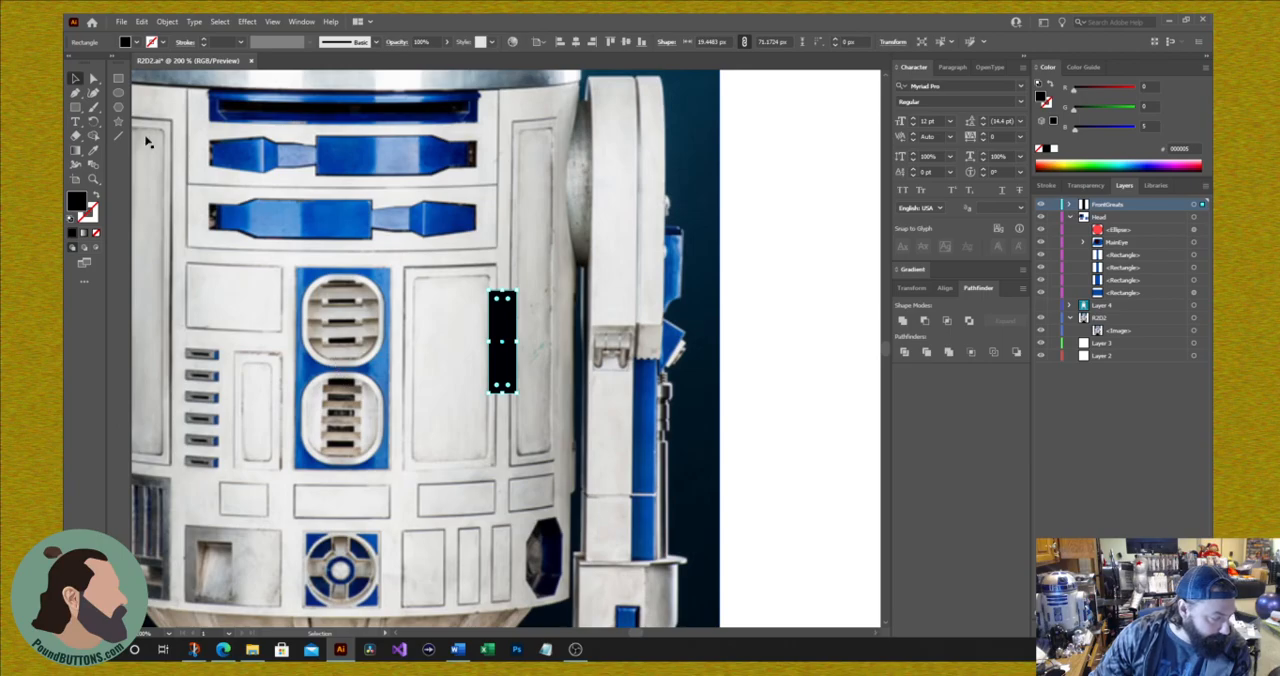
# Step: Draw a rectangle about 62 × 68 px over the upper vent and fill it with light grey EDEDED sampled from the body
pyautogui.click(75, 107)
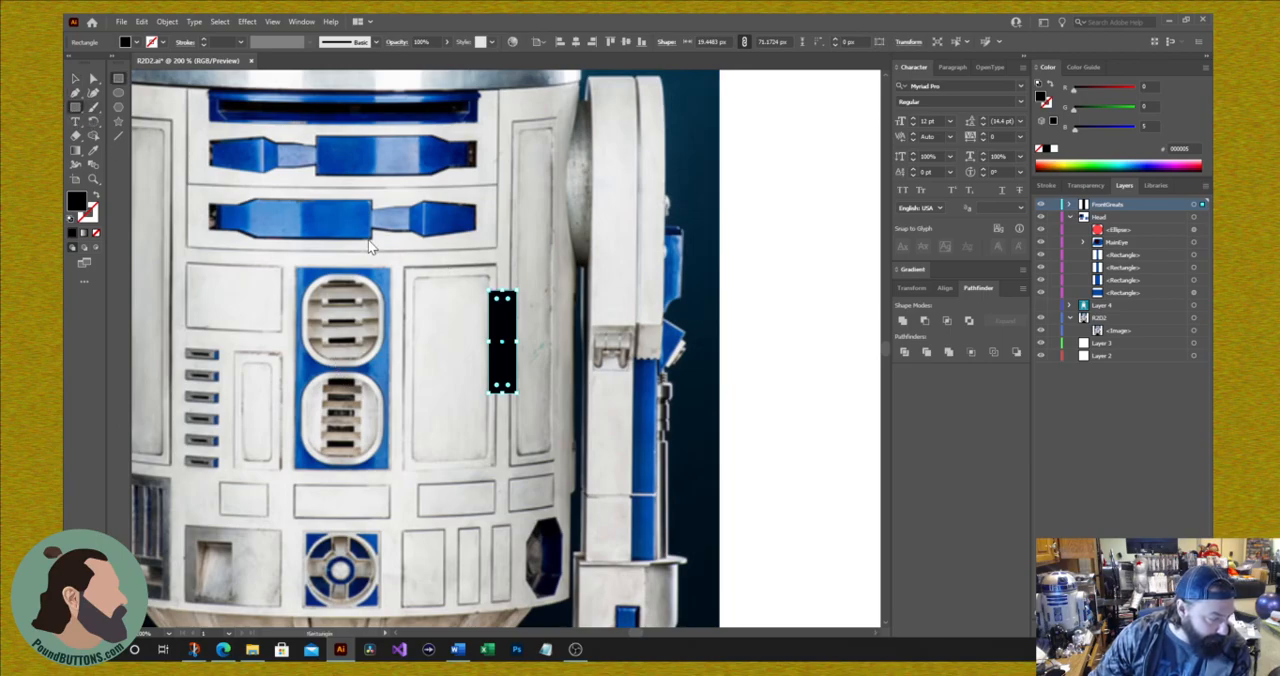
pyautogui.click(443, 264)
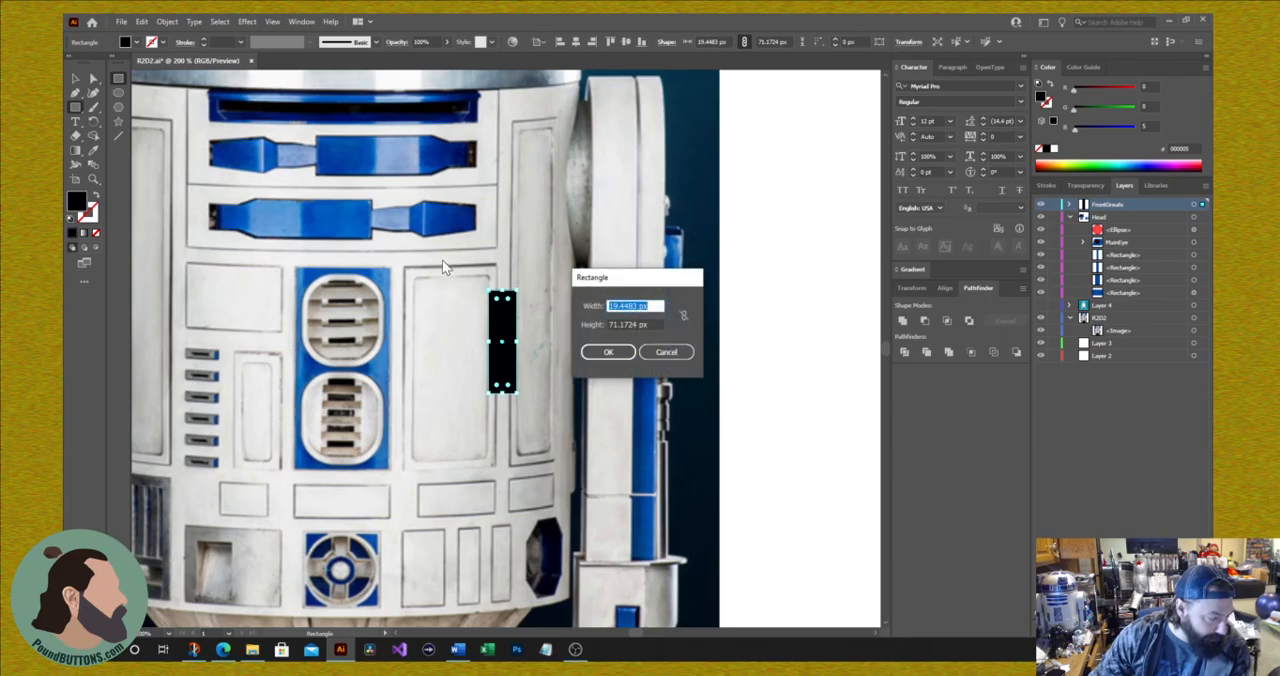
pyautogui.click(666, 355)
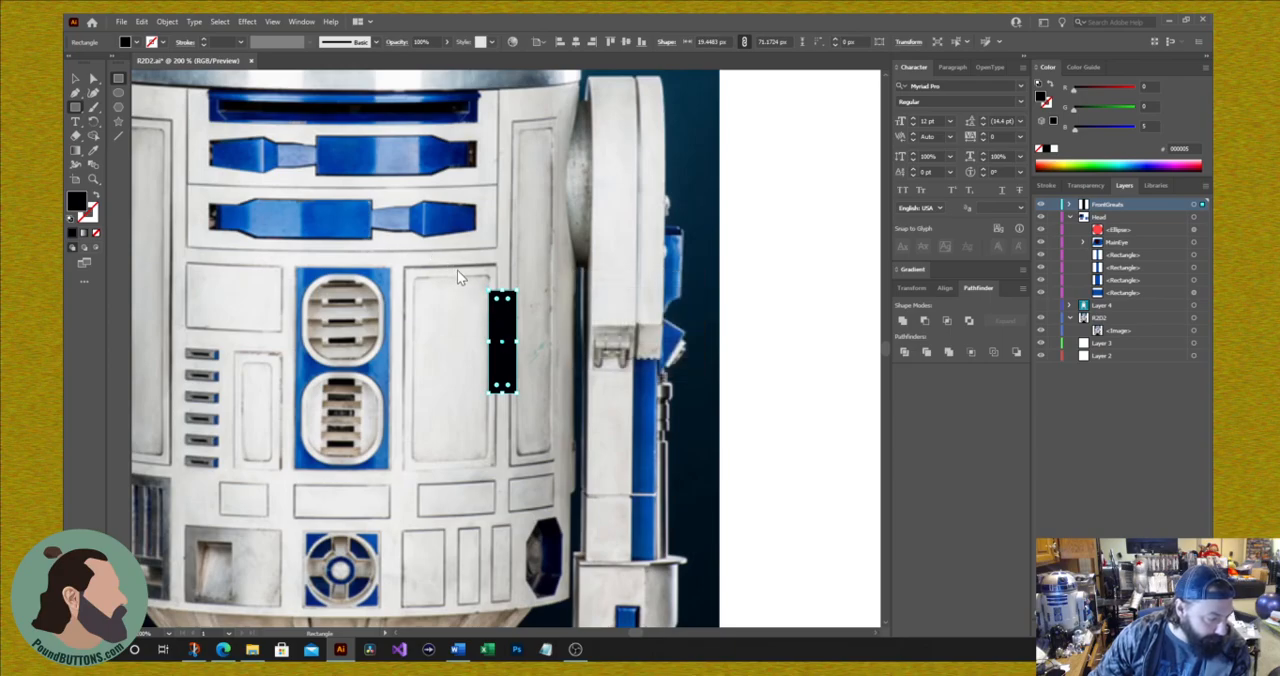
pyautogui.moveTo(297, 269); pyautogui.dragTo(389, 370)
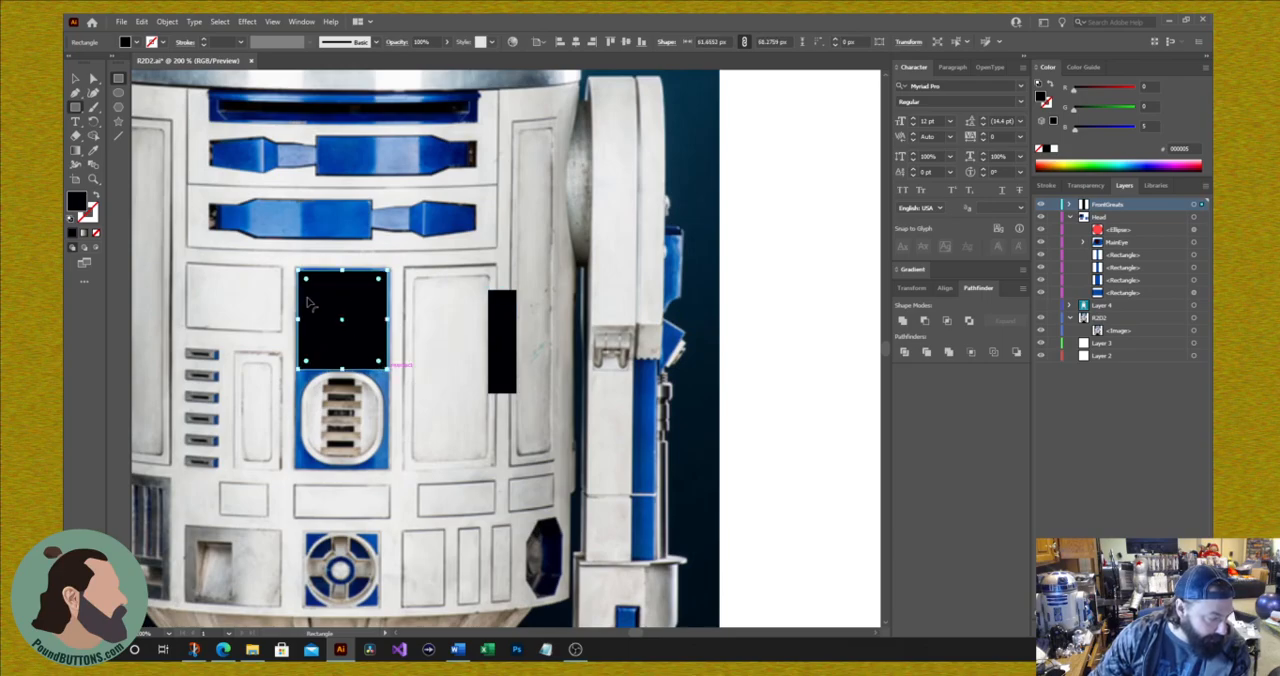
pyautogui.click(419, 330)
pyautogui.click(660, 356)
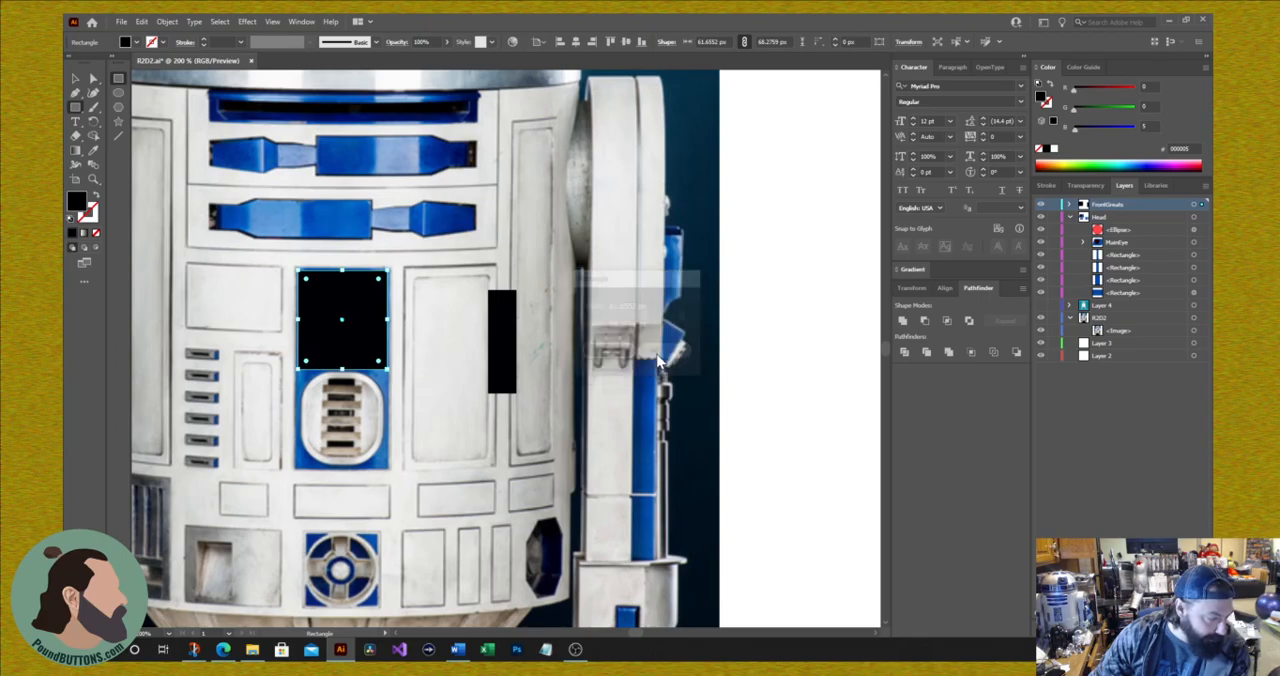
pyautogui.click(93, 150)
pyautogui.click(423, 297)
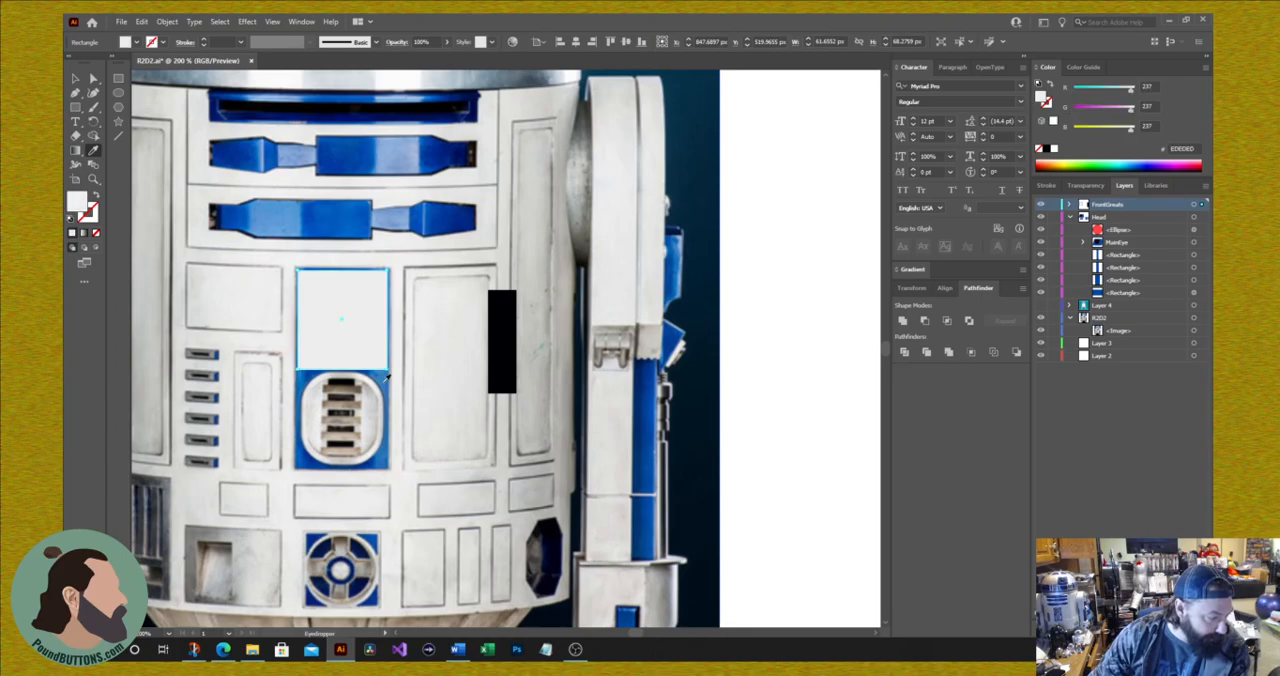
# Step: Center the light rectangle on the black strip, send it behind, and fill it with the vent's grey E4E2DF sampled from the photo
pyautogui.click(77, 79)
pyautogui.moveTo(336, 330); pyautogui.dragTo(502, 348)
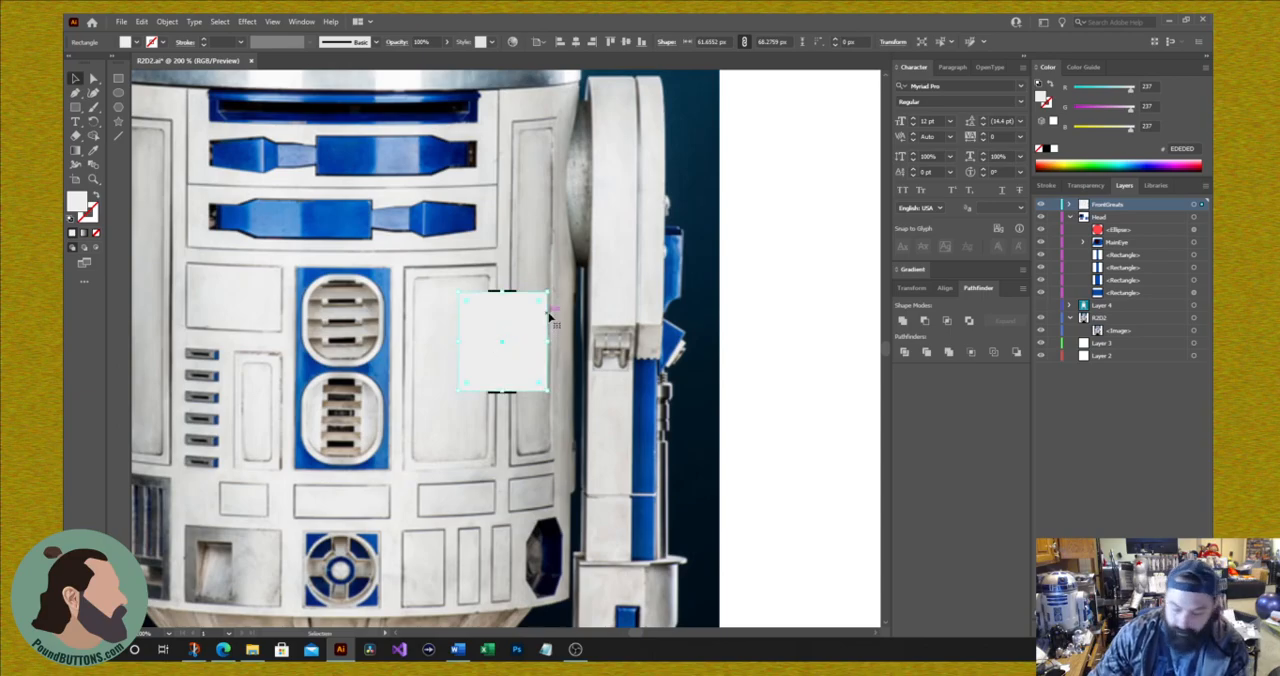
pyautogui.hotkey('ctrl', '[')
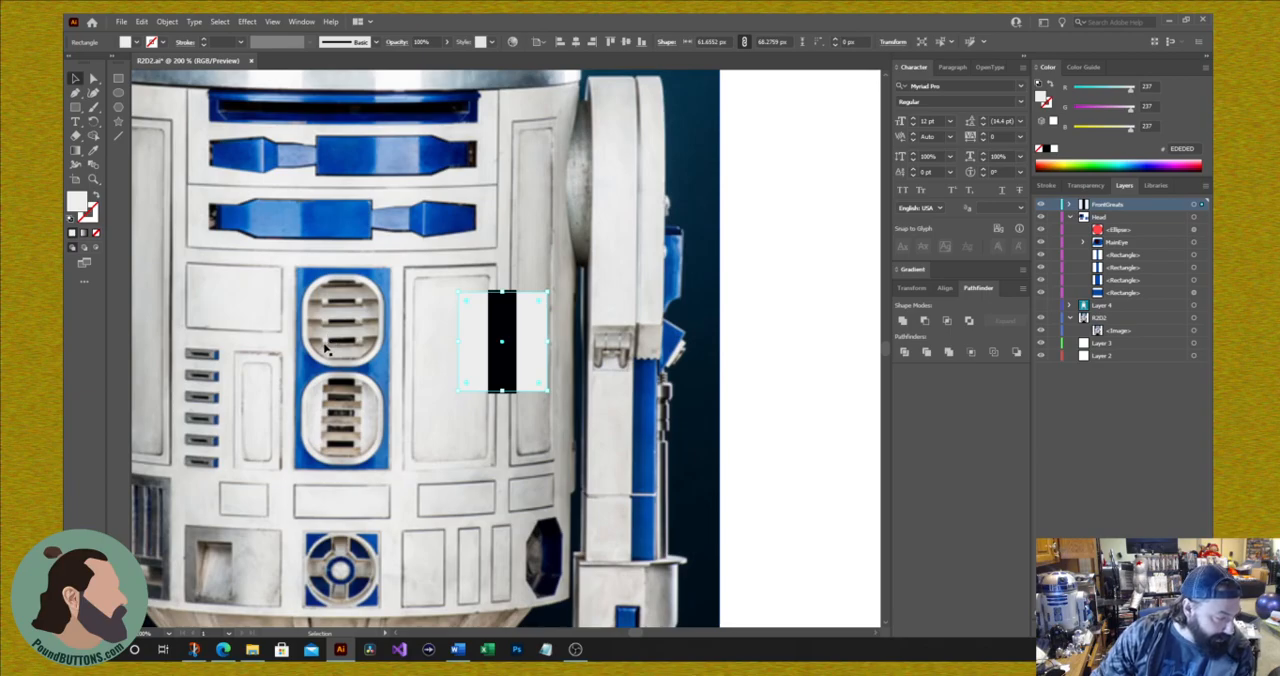
pyautogui.press('i')
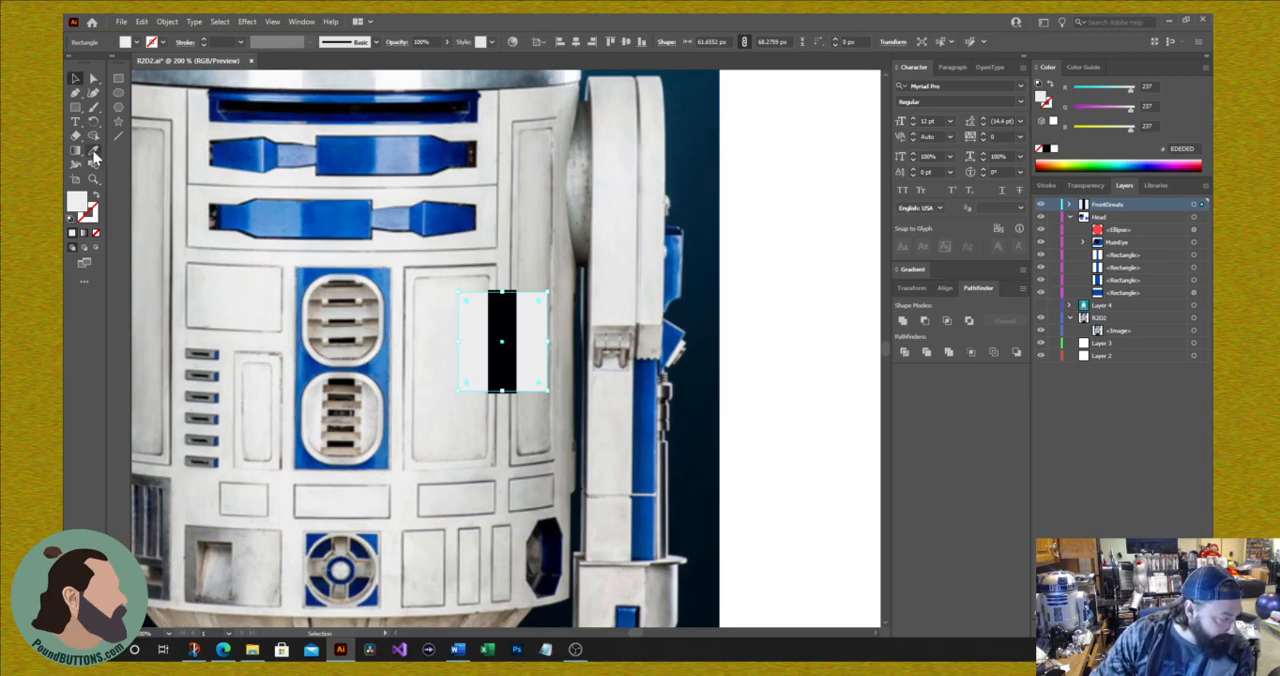
pyautogui.click(328, 340)
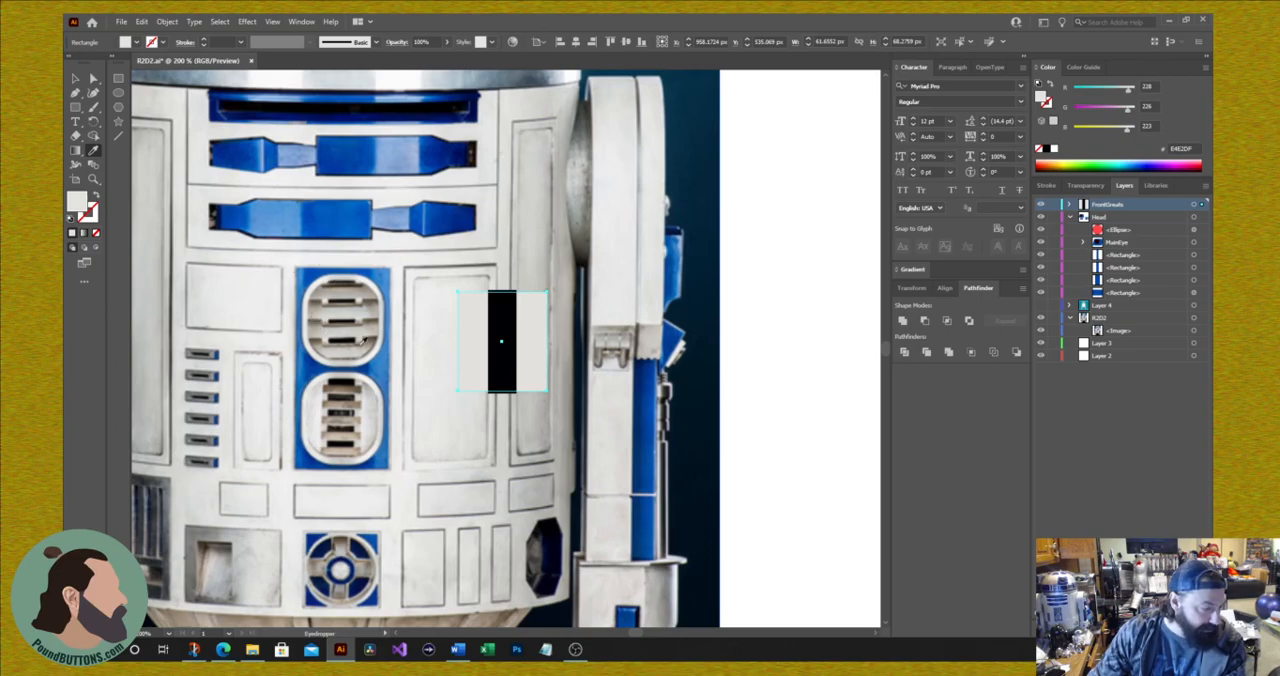
# Step: Draw a horizontal bar about 55 × 7 px across the upper vent and a block about 11 × 17 px at each end of it
pyautogui.click(84, 113)
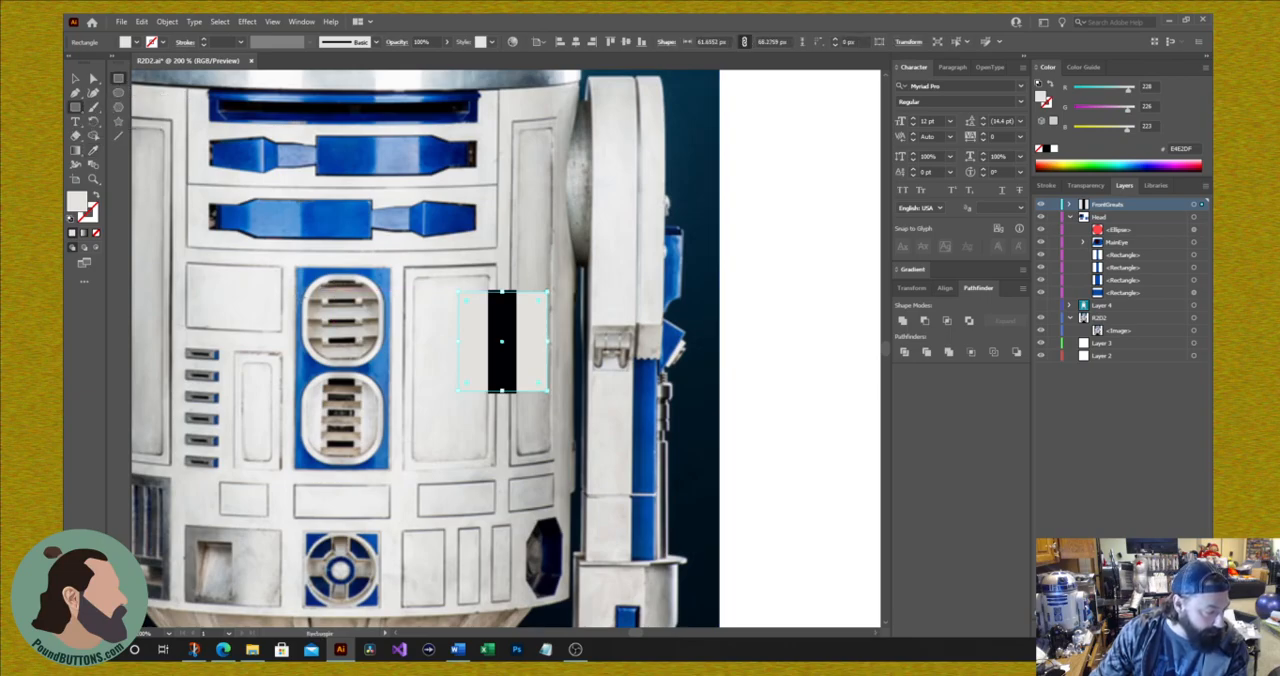
pyautogui.moveTo(303, 286); pyautogui.dragTo(383, 292)
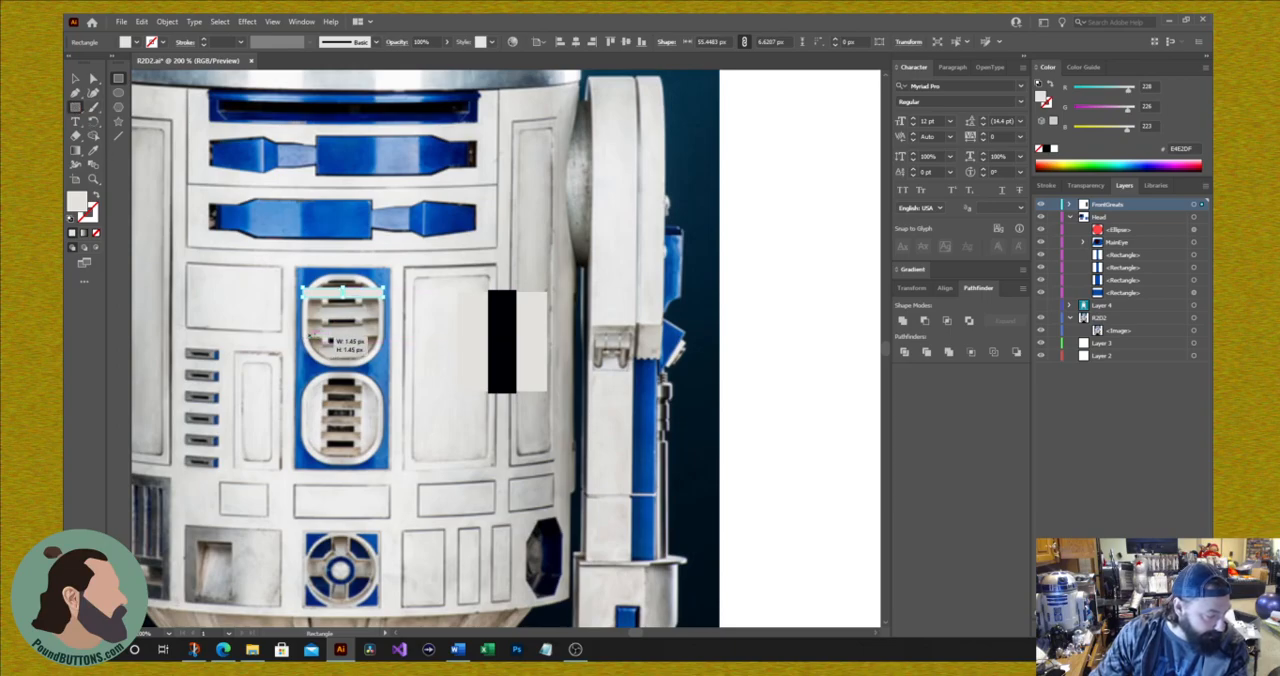
pyautogui.moveTo(308, 341)
pyautogui.mouseDown()
pyautogui.moveTo(323, 359)
pyautogui.moveTo(308, 274)
pyautogui.moveTo(311, 289)
pyautogui.moveTo(374, 295)
pyautogui.mouseUp()
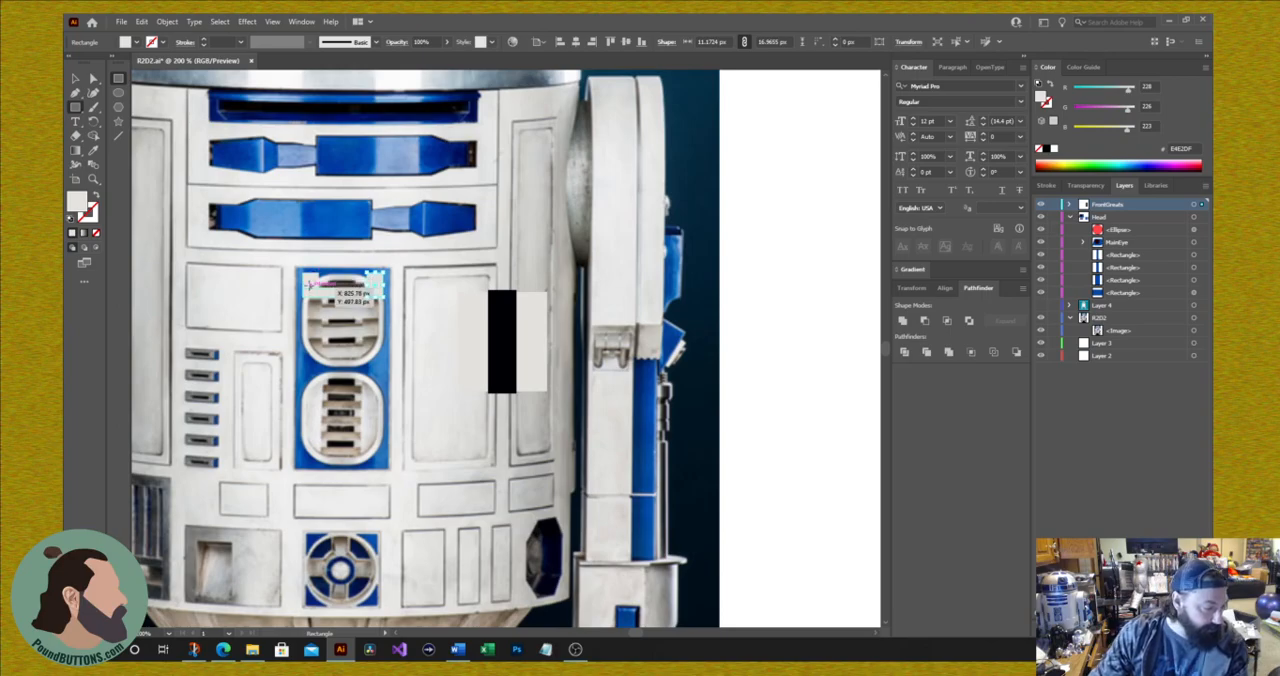
pyautogui.click(491, 338)
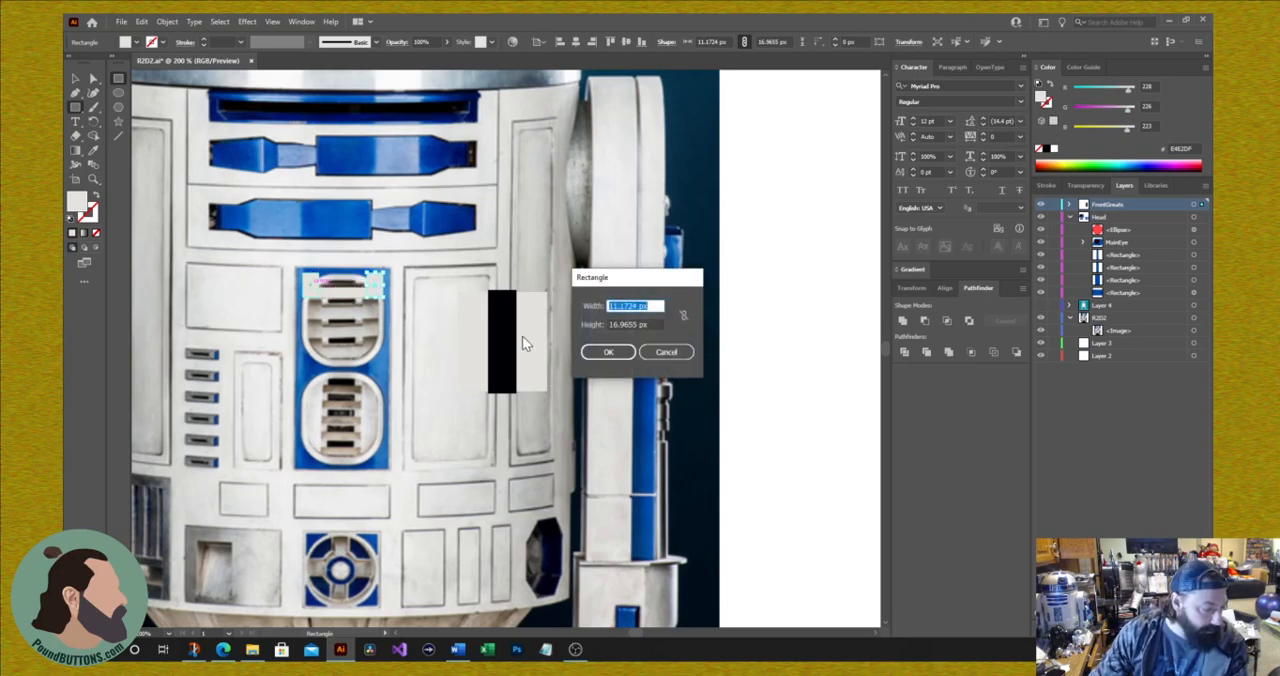
pyautogui.click(666, 351)
# Step: Group the bar with its two end blocks and move the group down onto the lowest slot of the upper vent
pyautogui.click(78, 82)
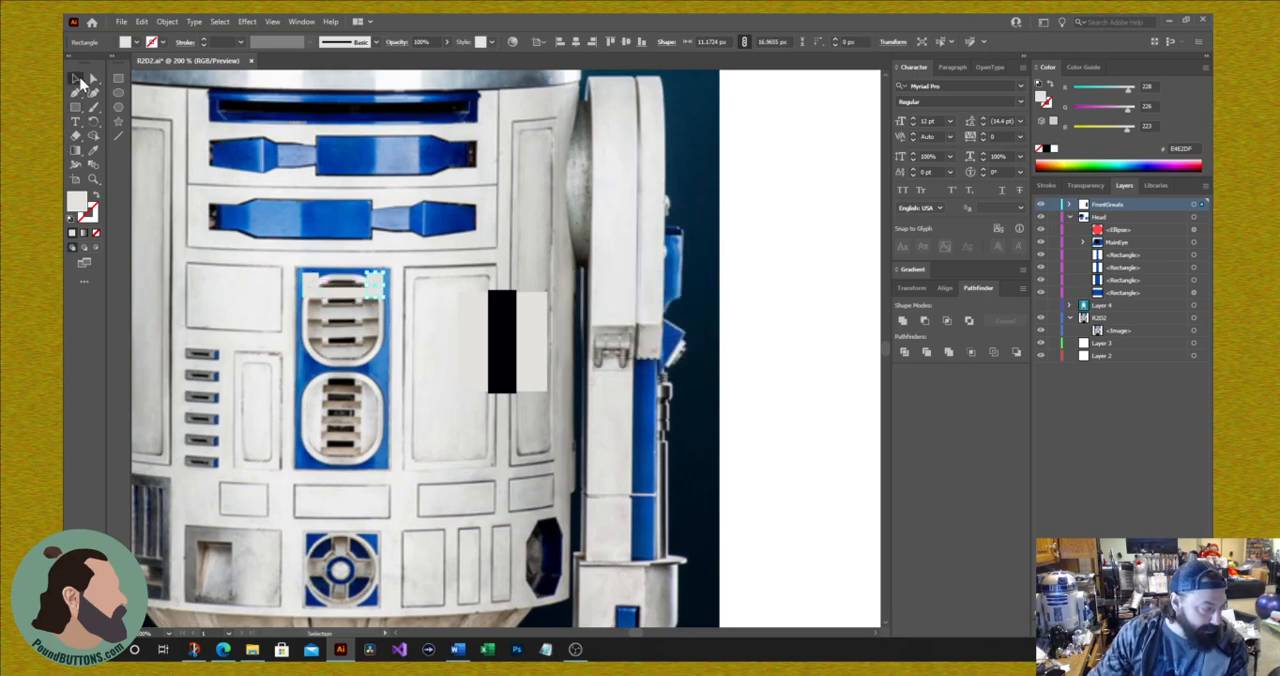
pyautogui.click(355, 296)
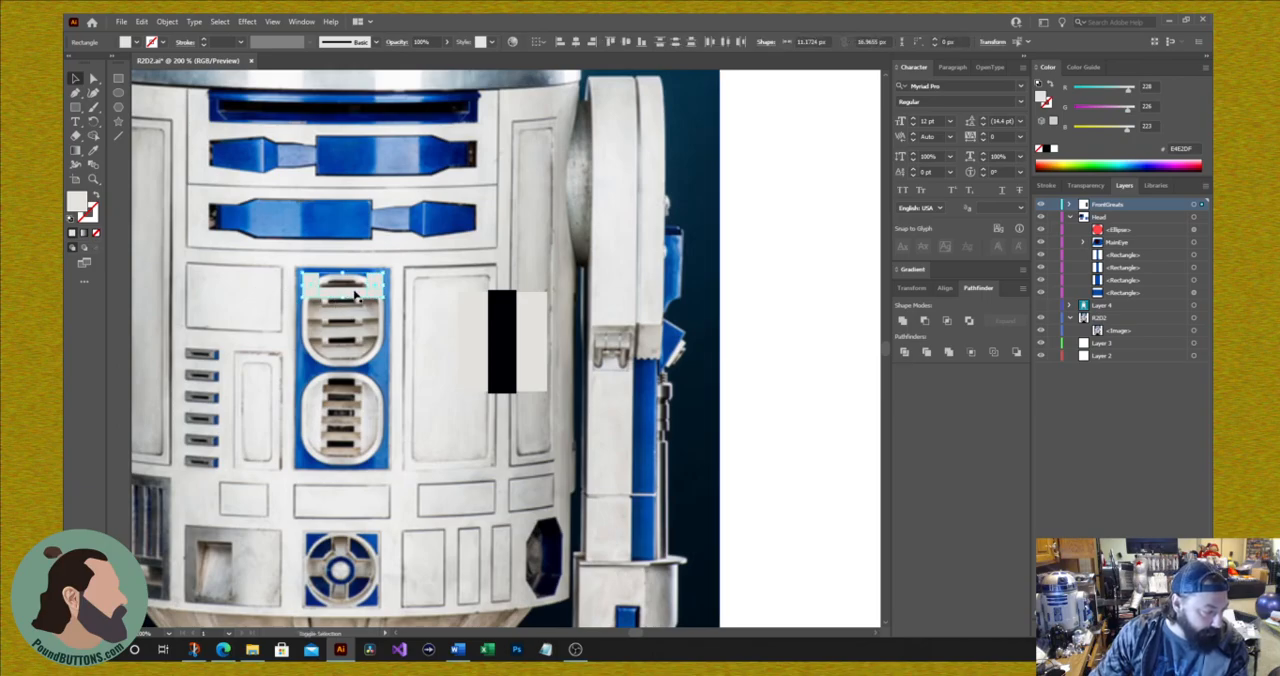
pyautogui.rightClick(355, 295)
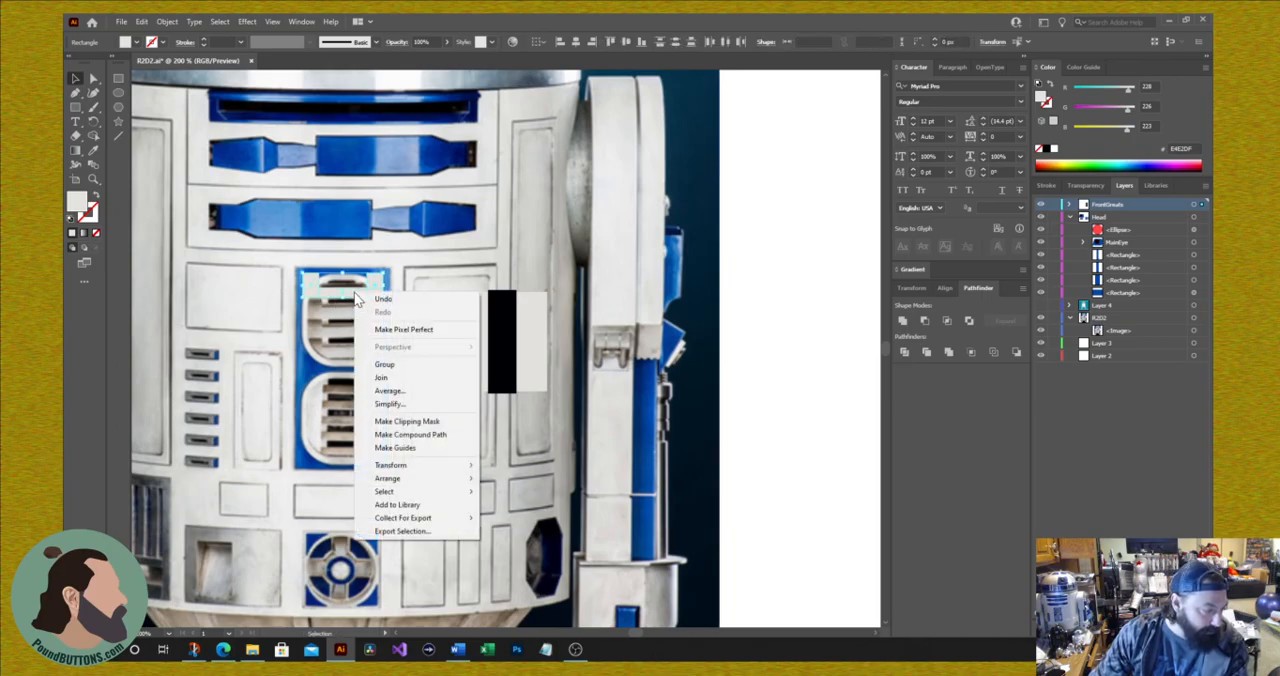
pyautogui.click(385, 364)
pyautogui.moveTo(359, 300); pyautogui.dragTo(355, 360)
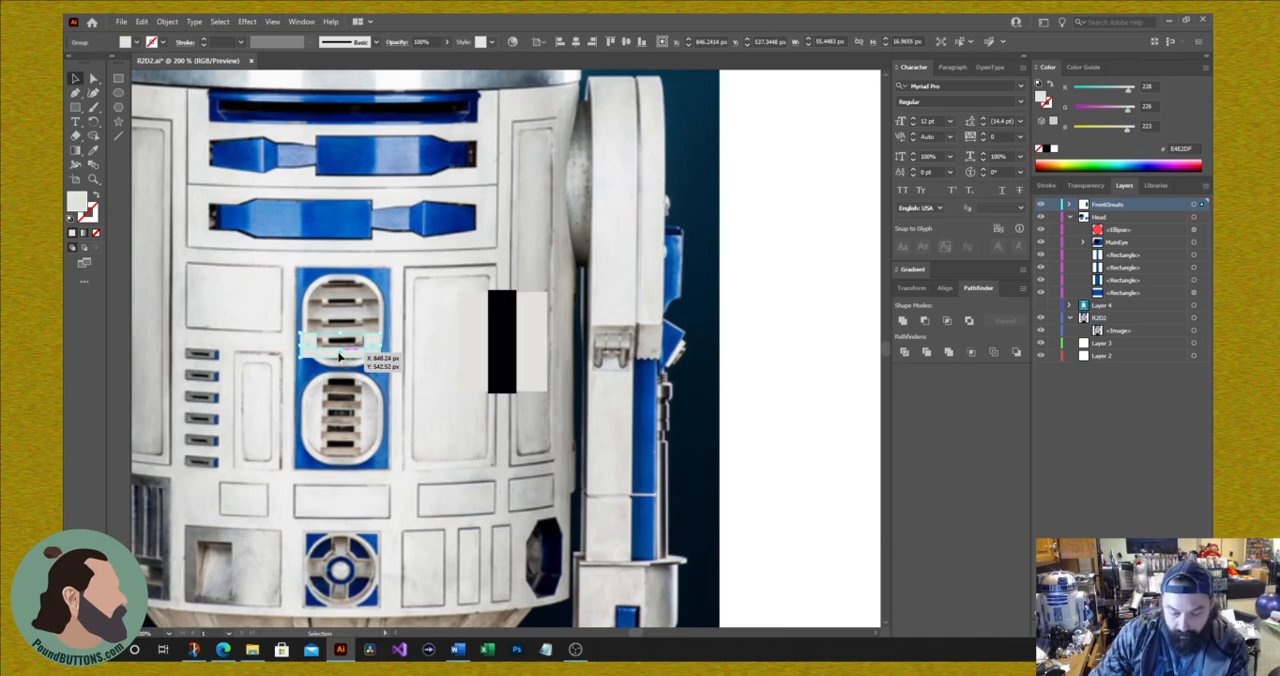
# Step: Try duplicating the slat group upward at even spacing over the upper vent, and undo the copies
pyautogui.moveTo(340, 357); pyautogui.dragTo(341, 334)
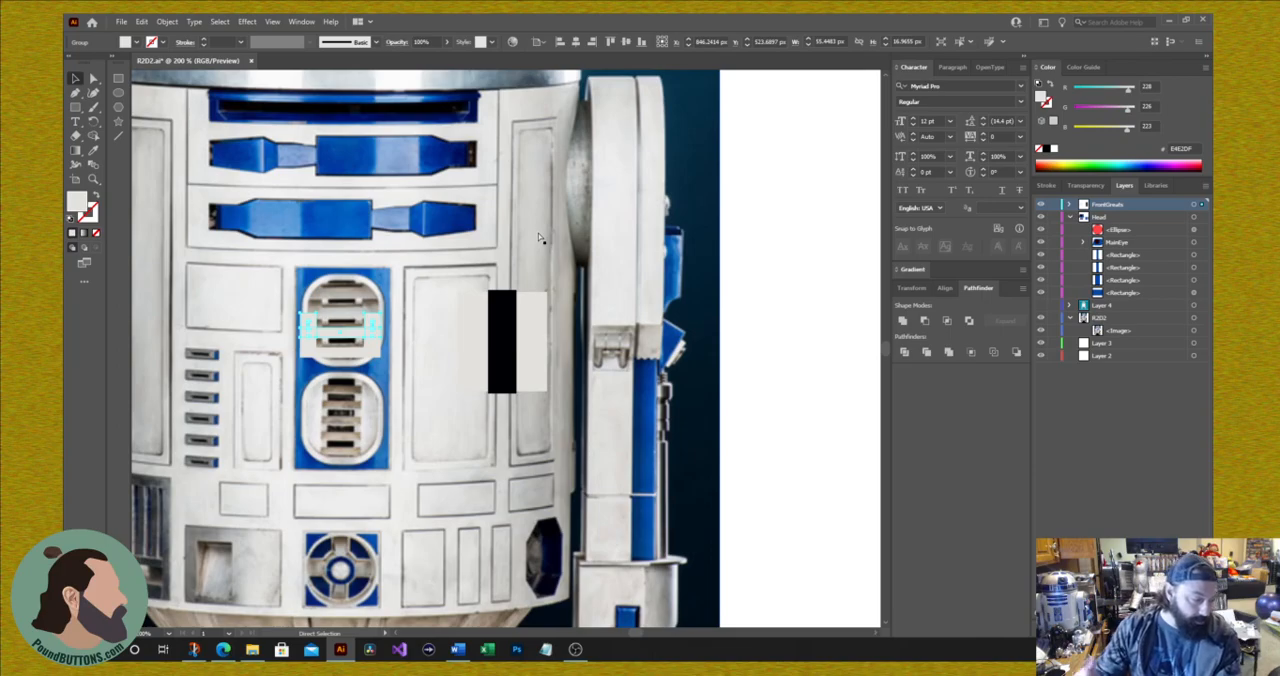
pyautogui.hotkey('ctrl', 'd')
pyautogui.hotkey('ctrl', 'd')
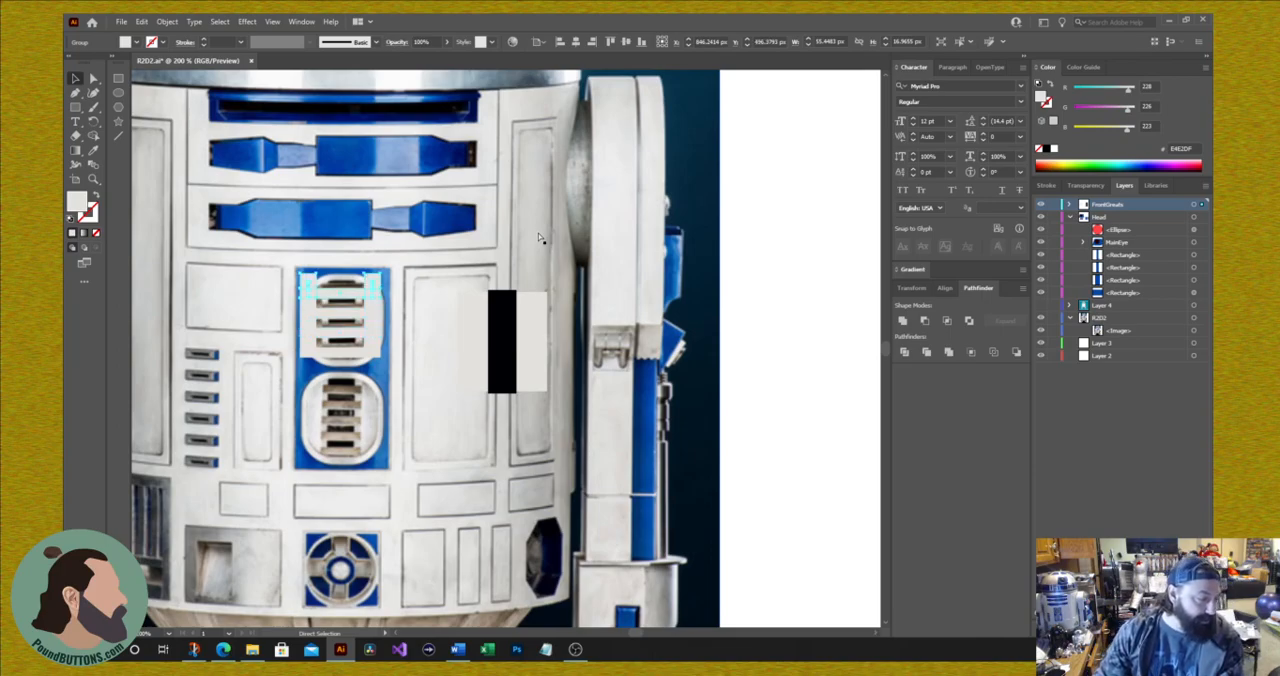
pyautogui.hotkey('ctrl', 'd')
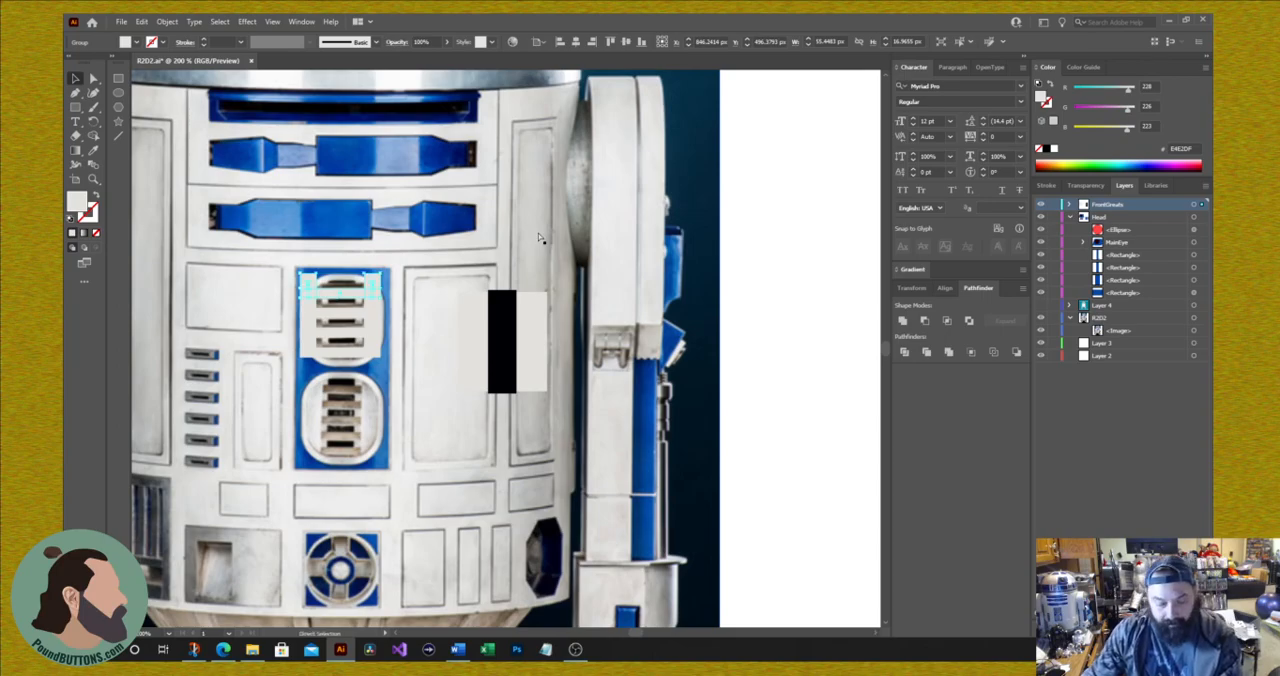
pyautogui.hotkey('ctrl', 'z')
pyautogui.hotkey('ctrl', 'z')
pyautogui.hotkey('ctrl', 'z')
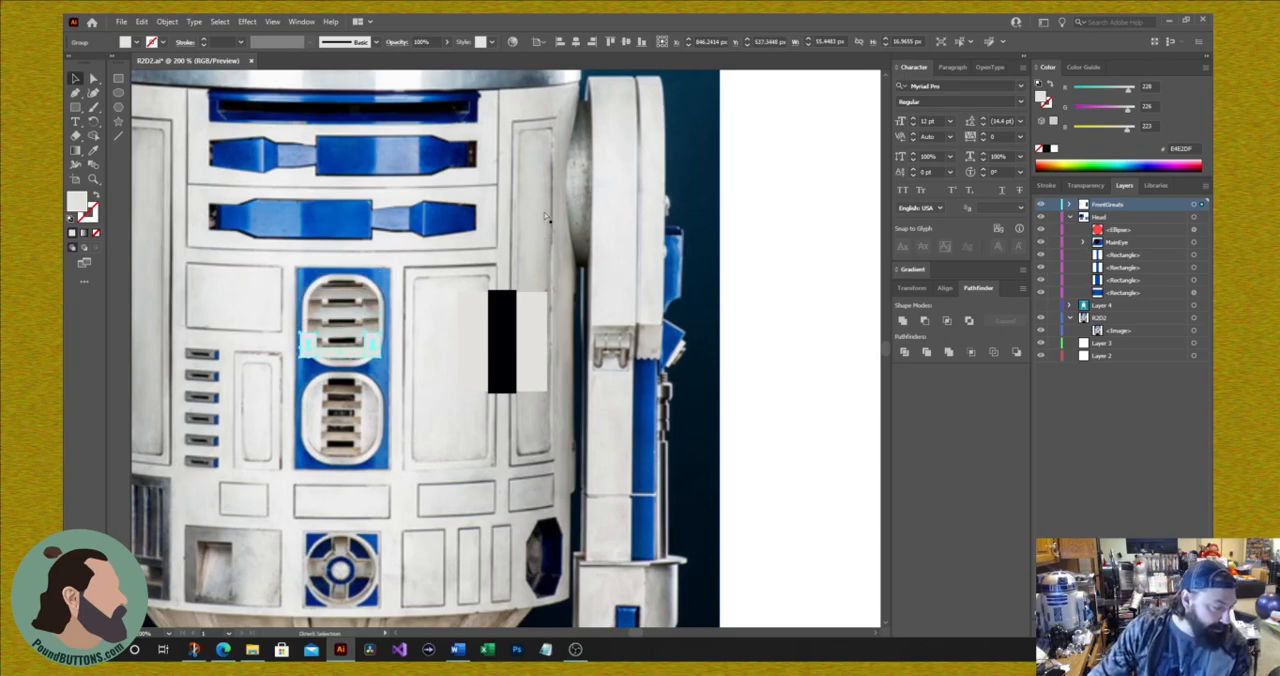
# Step: Try a white-to-black gradient fill on the grouped slat shapes and undo it
pyautogui.click(908, 272)
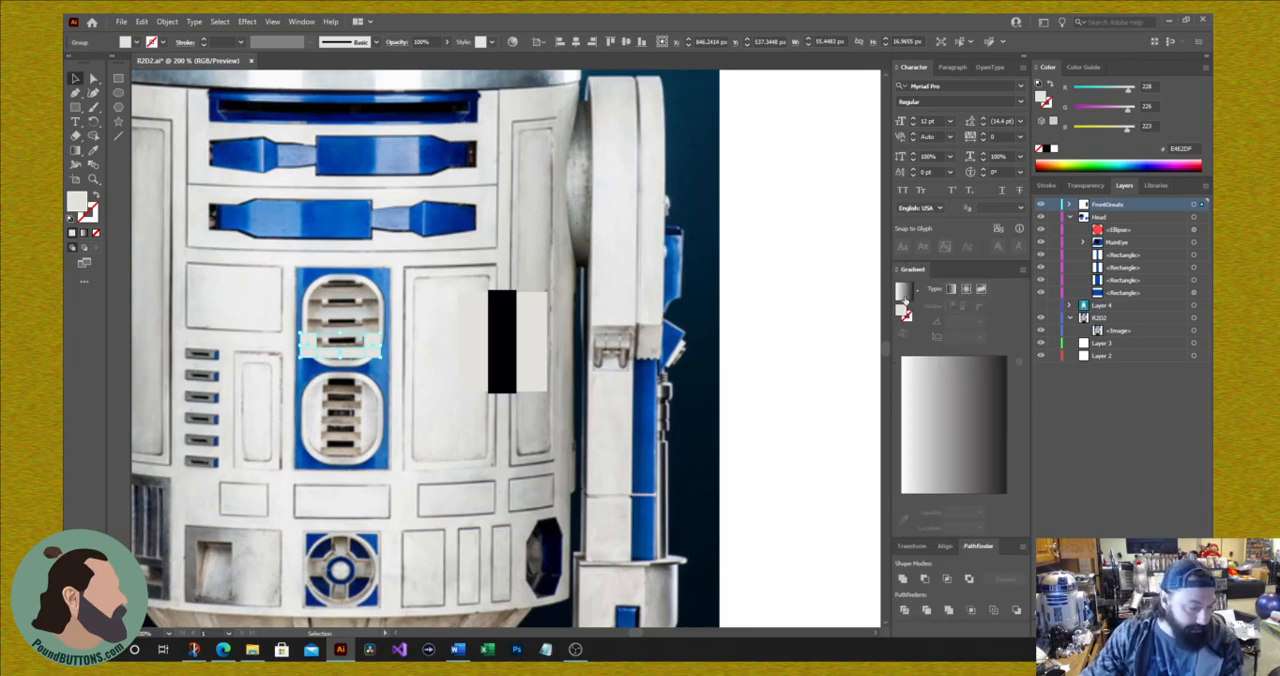
pyautogui.click(905, 293)
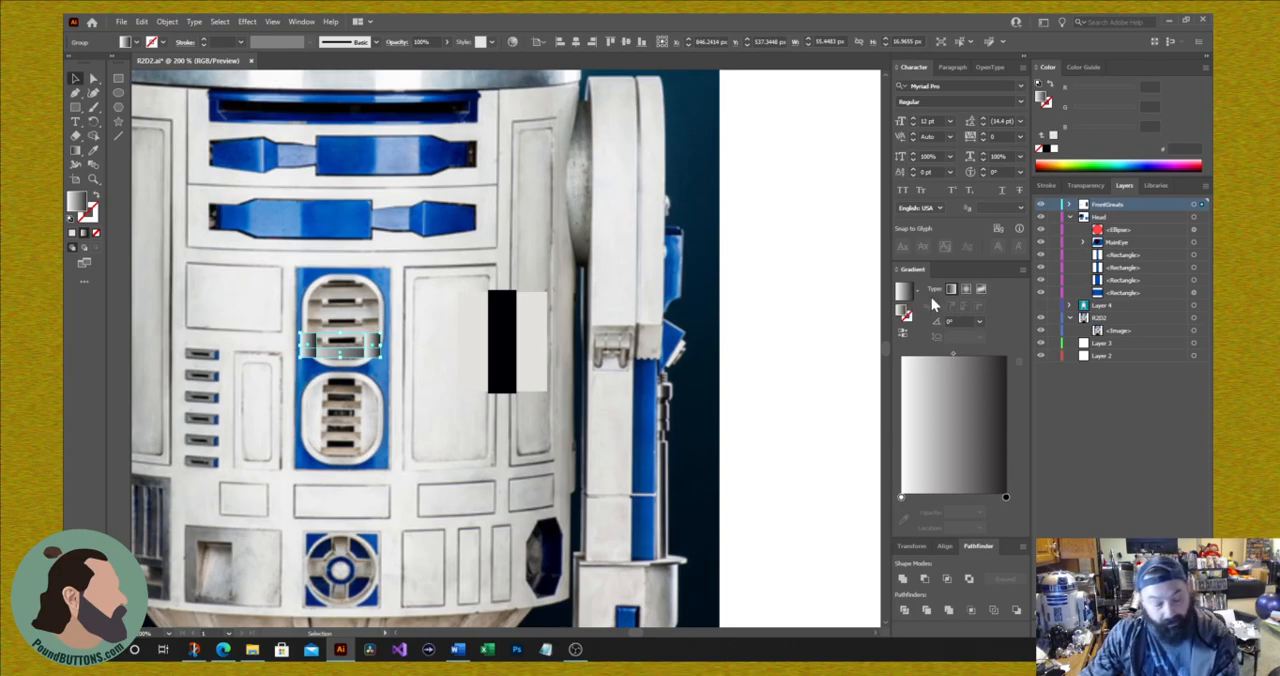
pyautogui.hotkey('ctrl', 'z')
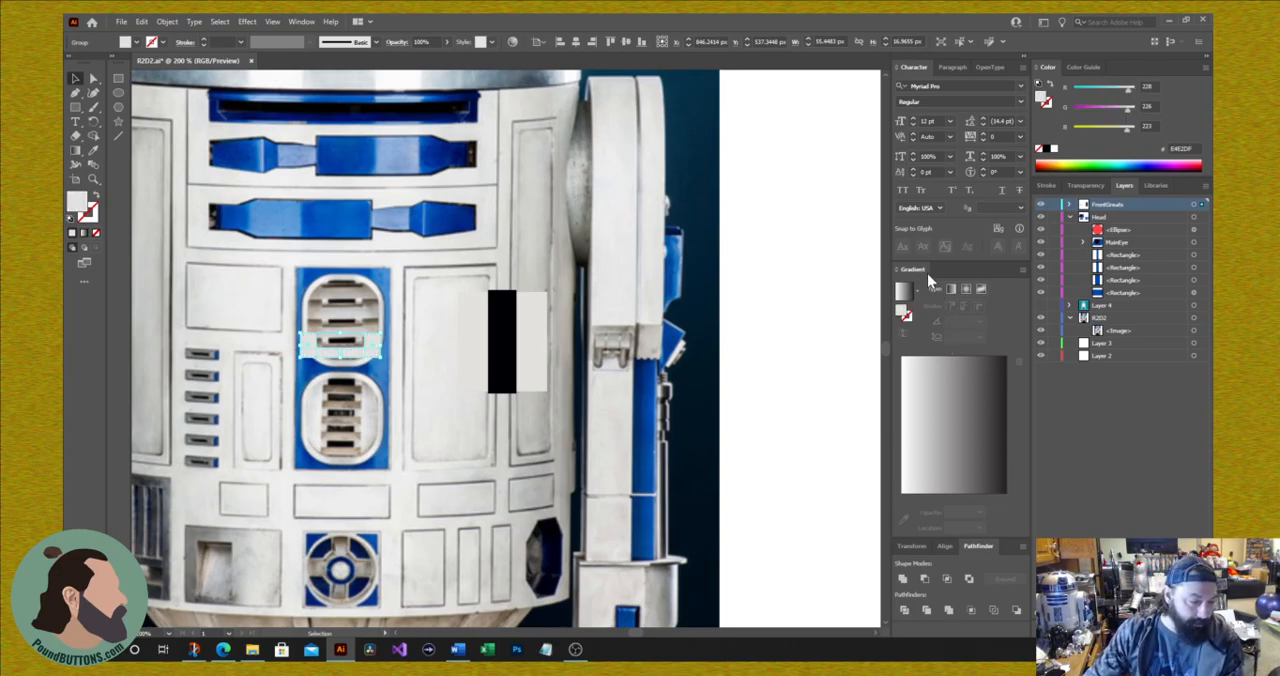
# Step: Unite the slat group into a single shape and fill it with a white-to-black linear gradient at 90°
pyautogui.click(902, 580)
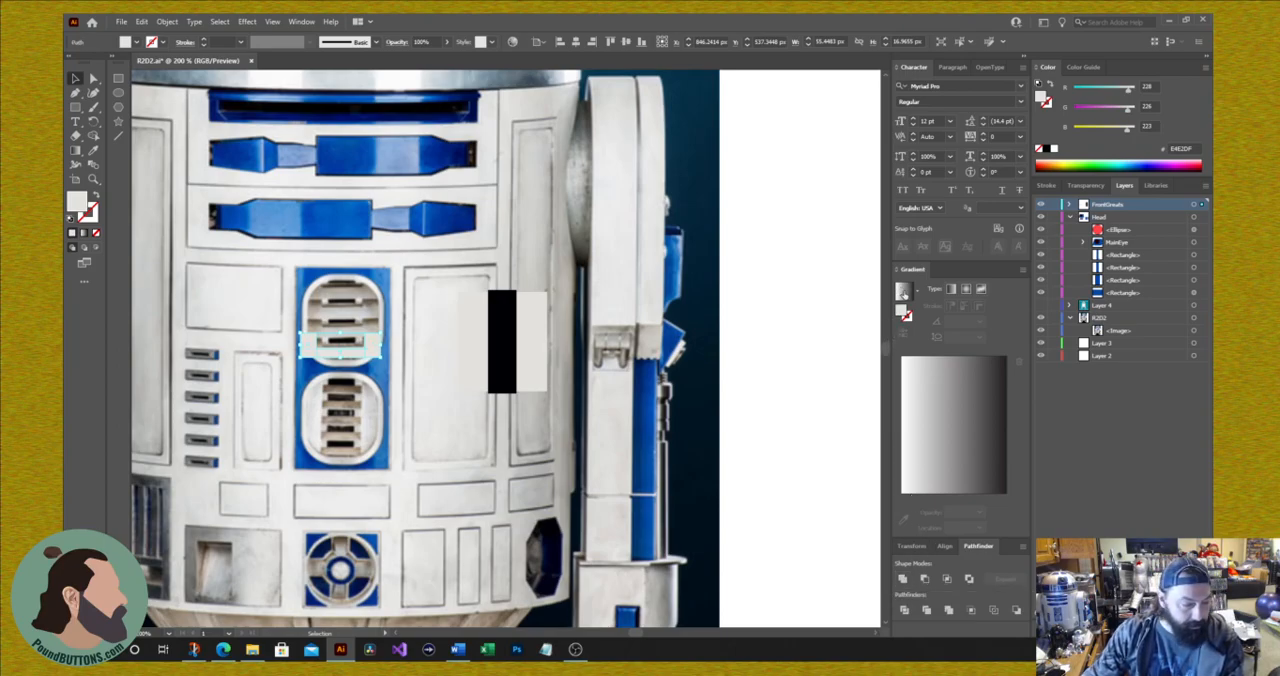
pyautogui.click(903, 292)
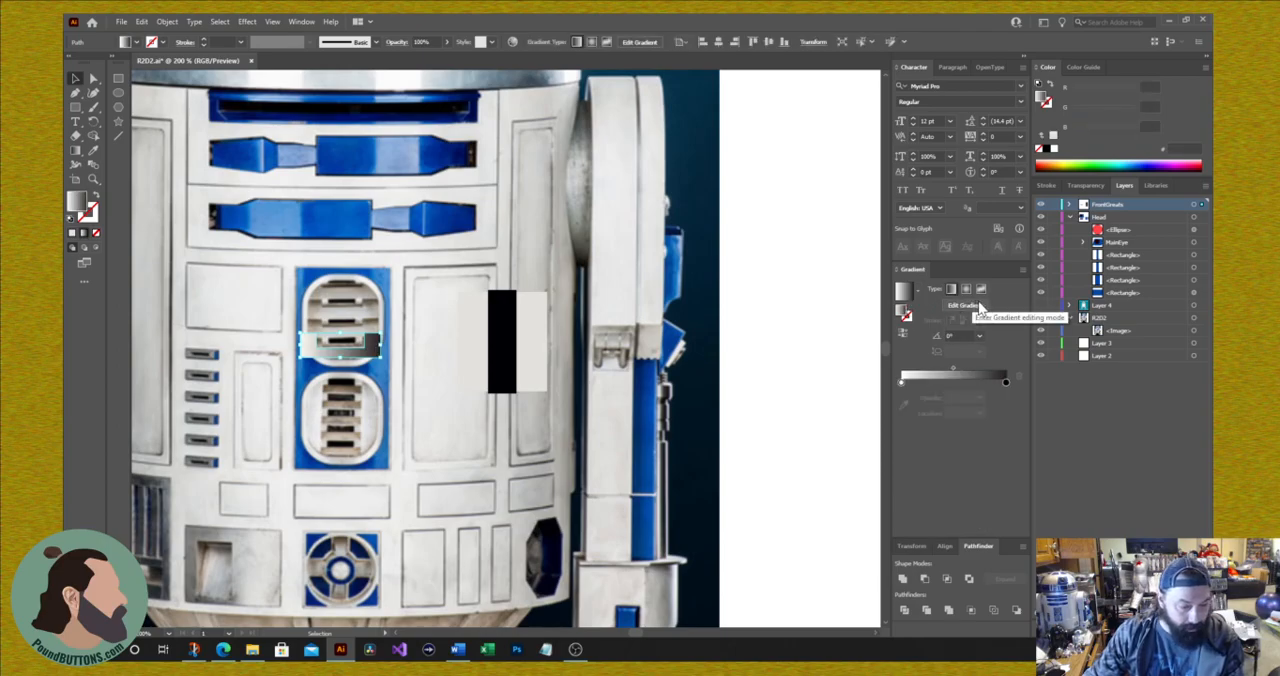
pyautogui.click(980, 338)
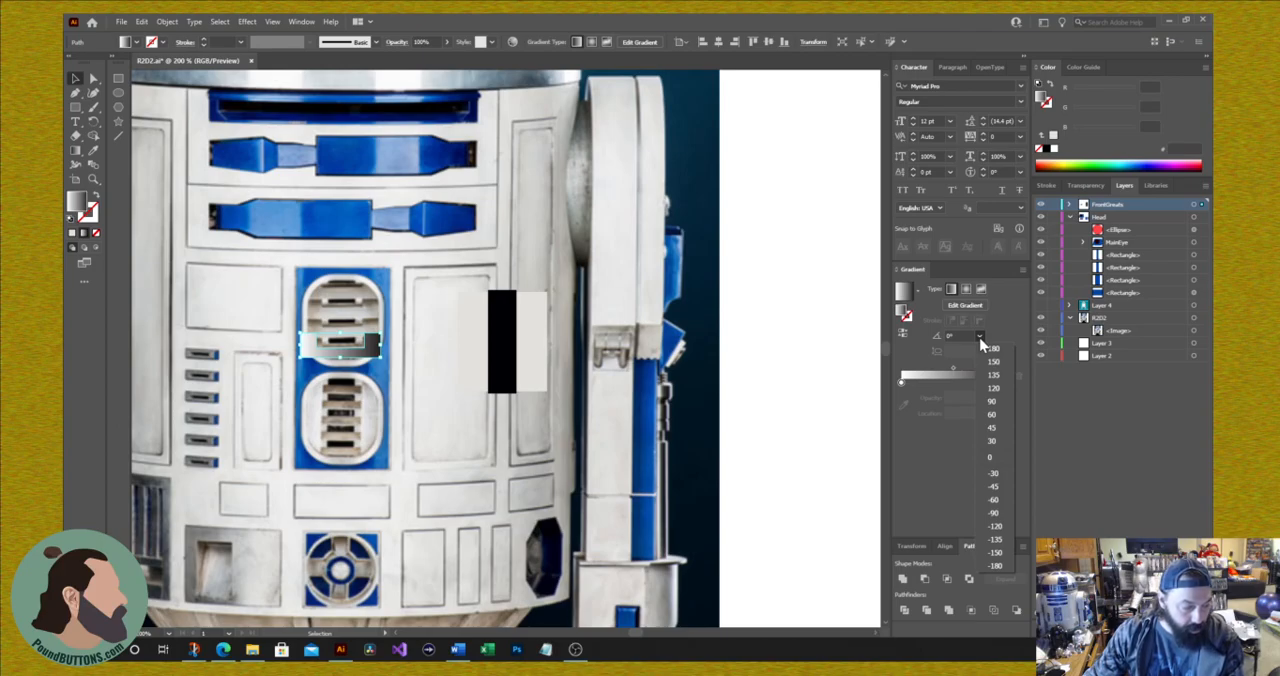
pyautogui.click(996, 565)
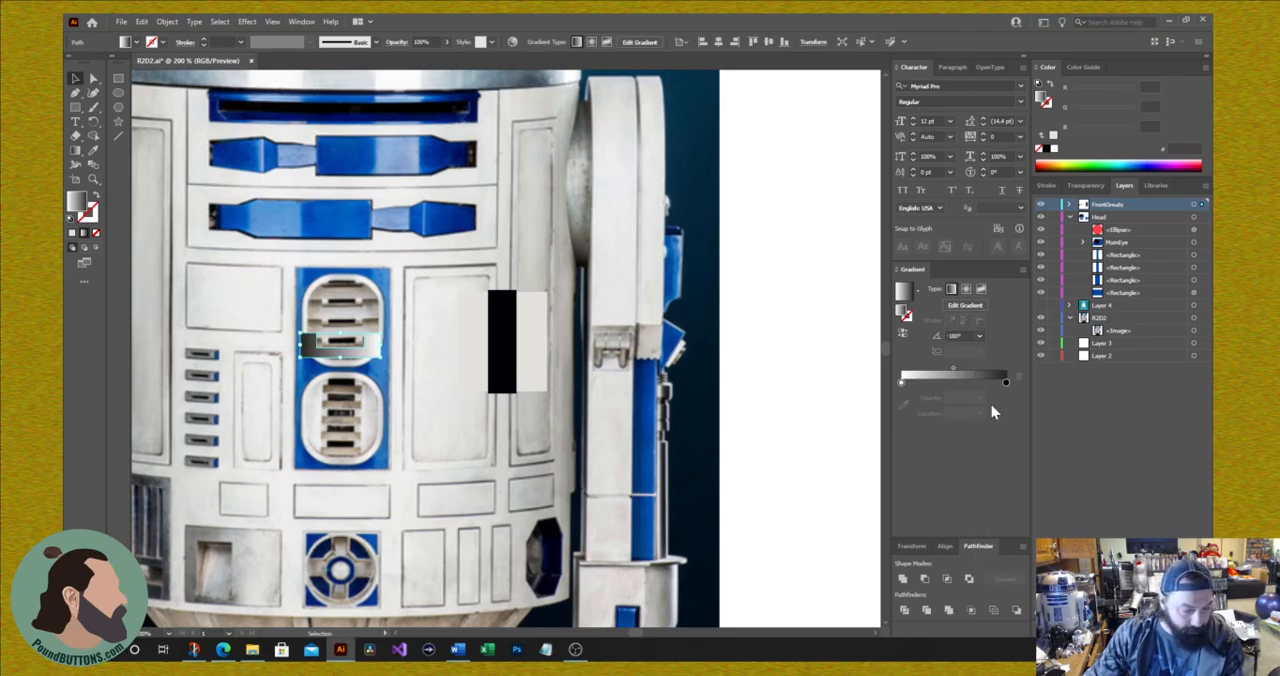
pyautogui.click(980, 338)
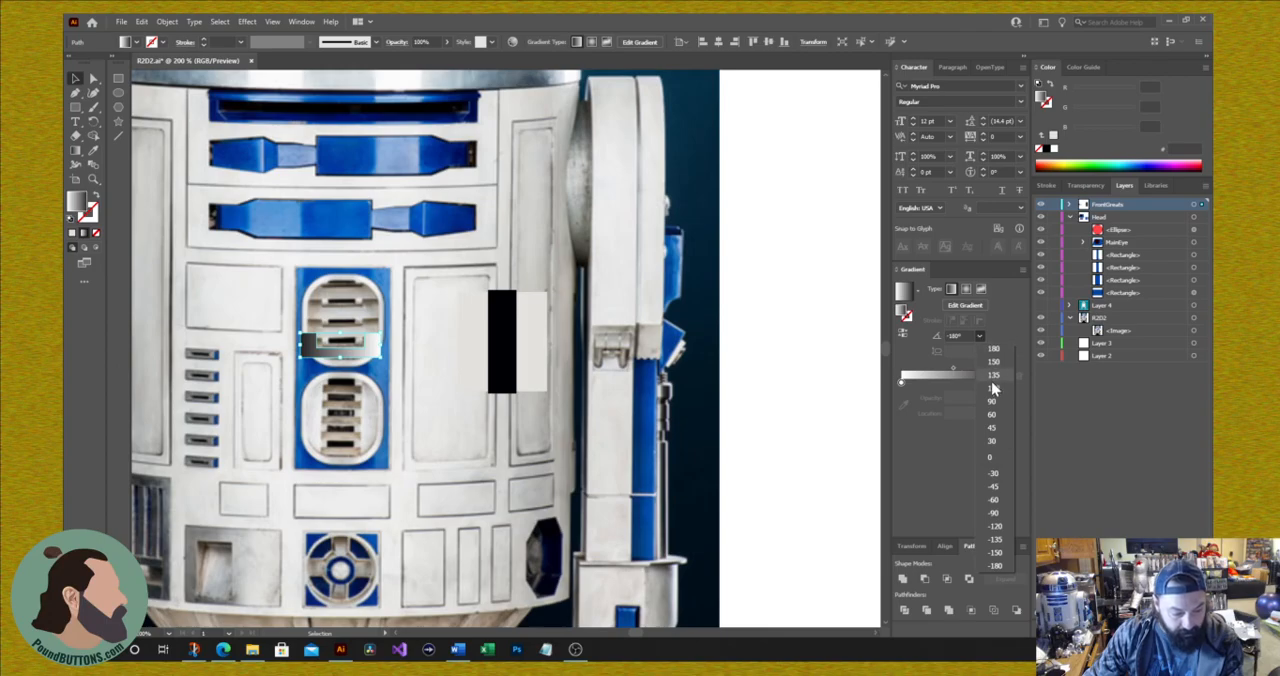
pyautogui.click(1007, 515)
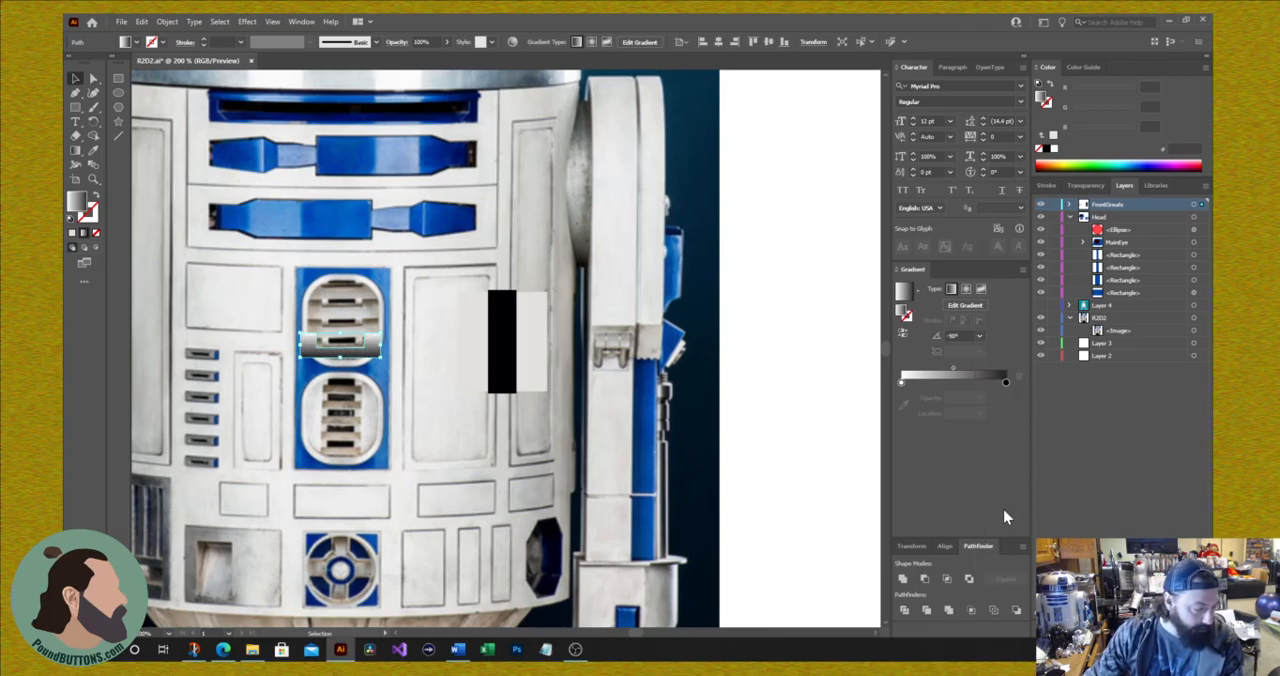
pyautogui.hotkey('ctrl', 'z')
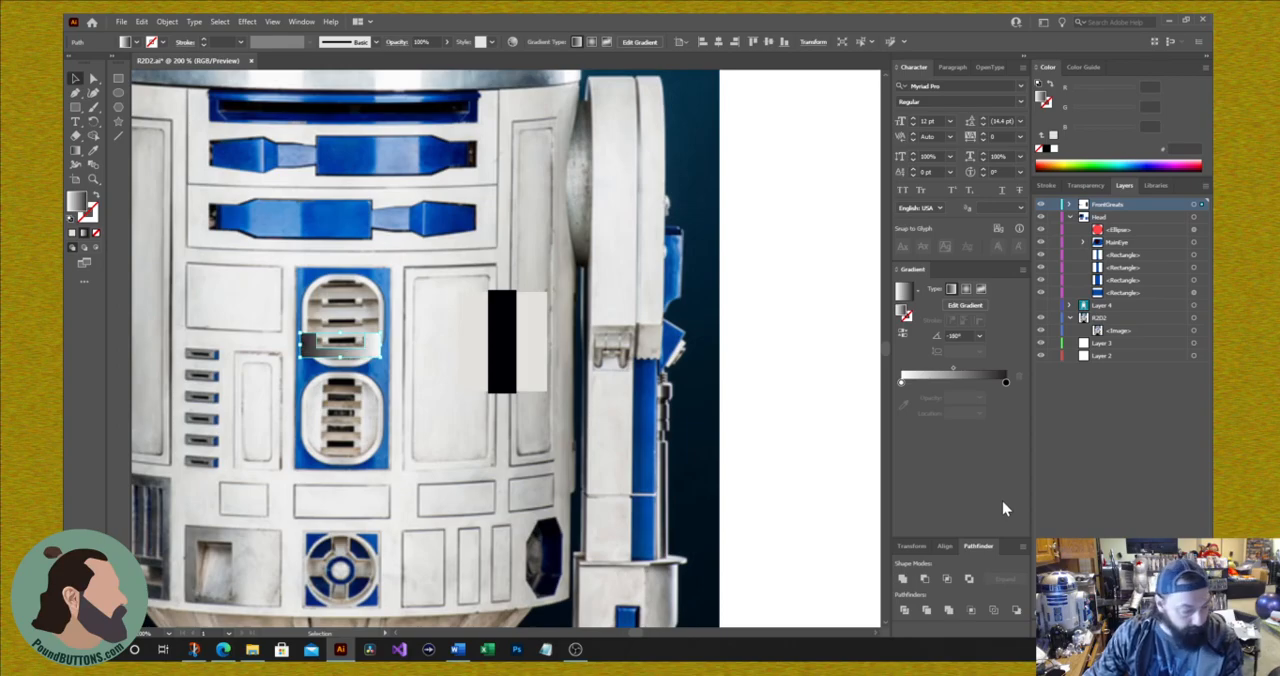
pyautogui.click(980, 336)
pyautogui.click(992, 401)
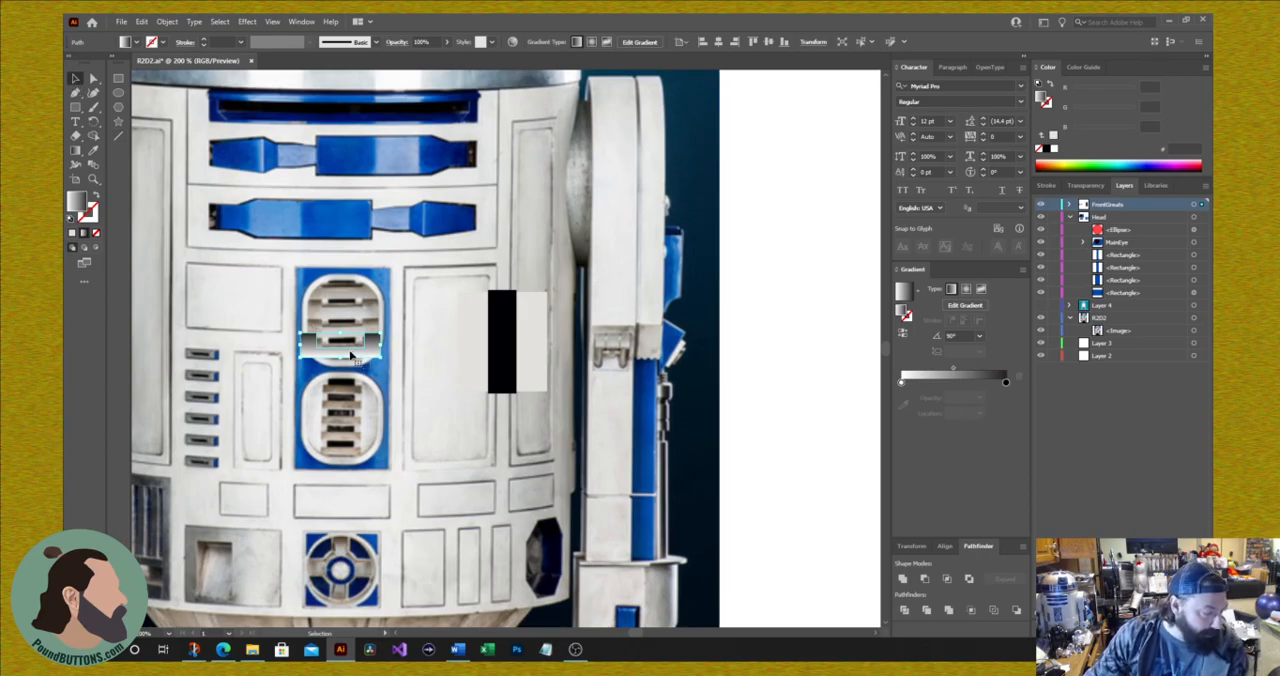
# Step: Duplicate the gradient slat upward into an evenly spaced column of four and center the grouped column on the black strip
pyautogui.moveTo(351, 355); pyautogui.dragTo(352, 332)
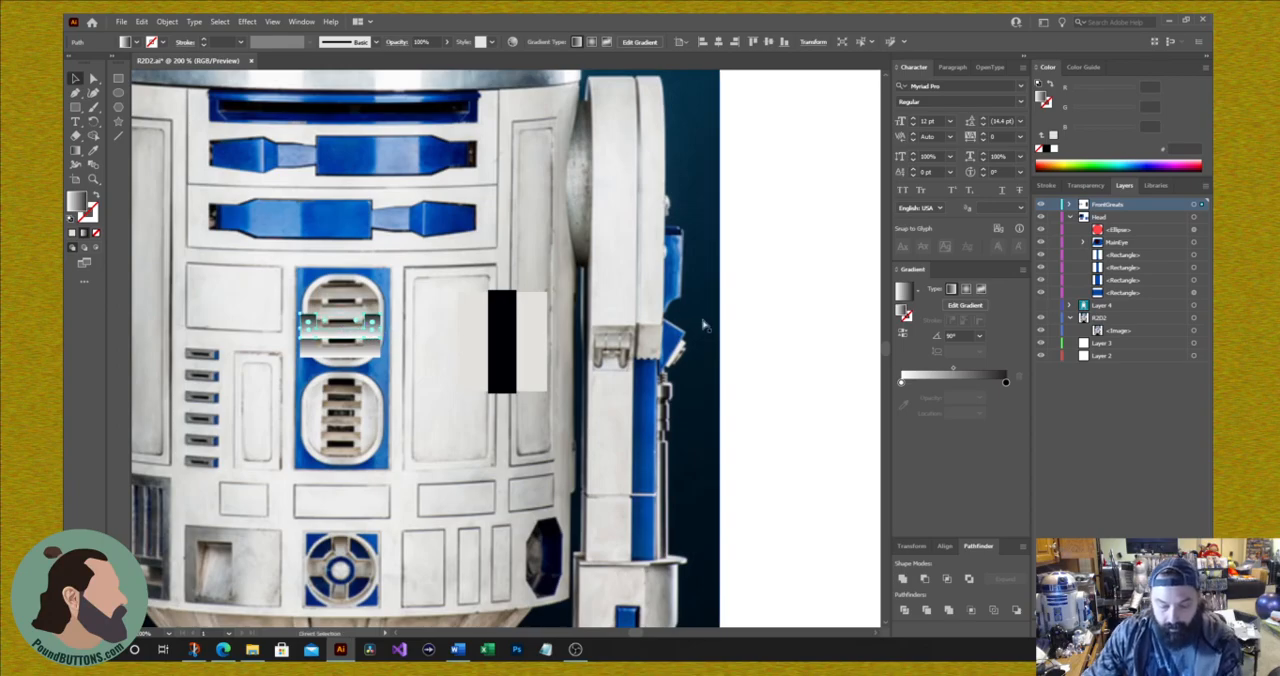
pyautogui.hotkey('shift', 'Up')
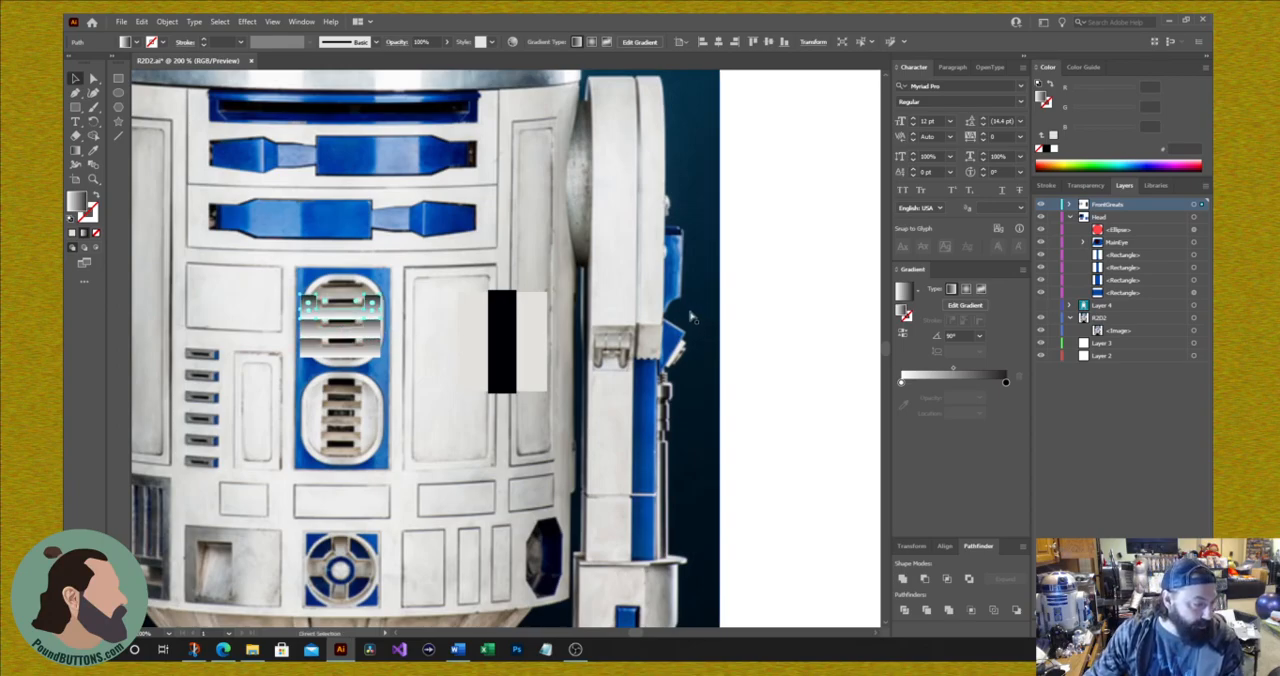
pyautogui.hotkey('shift', 'Up')
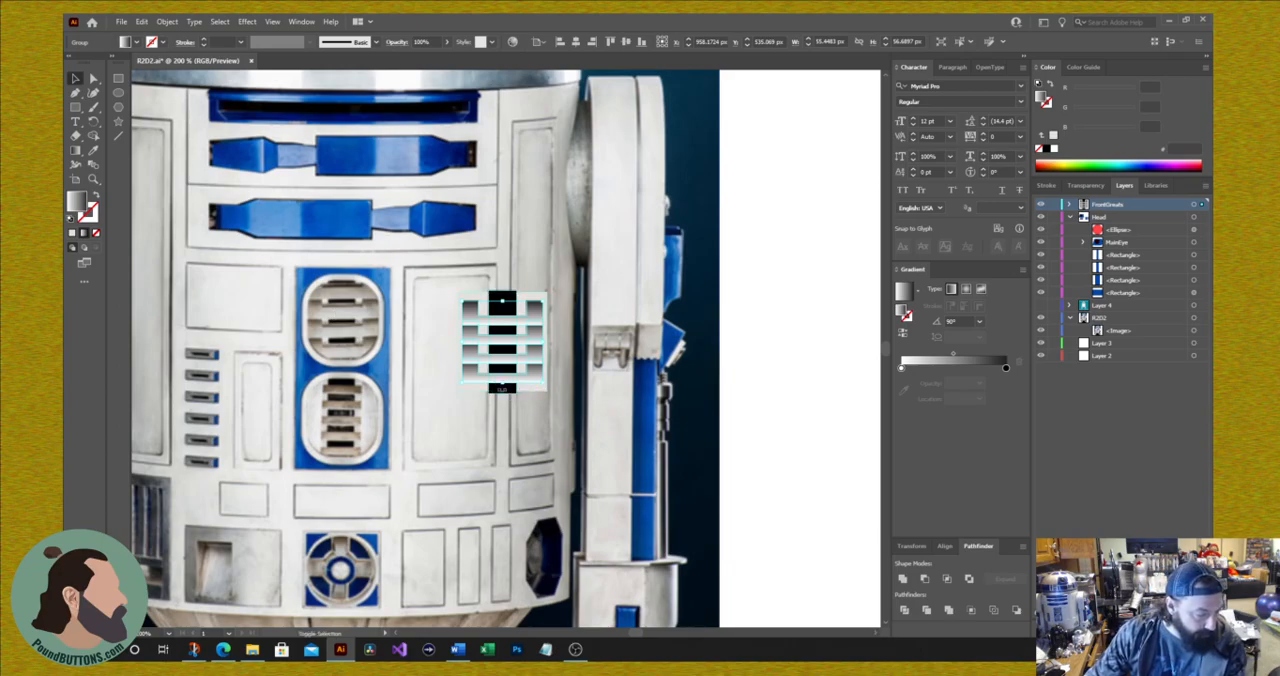
# Step: Group the light rectangle, black strip and slats into one vent, and shift it slightly to the left on the blank panel
pyautogui.rightClick(473, 392)
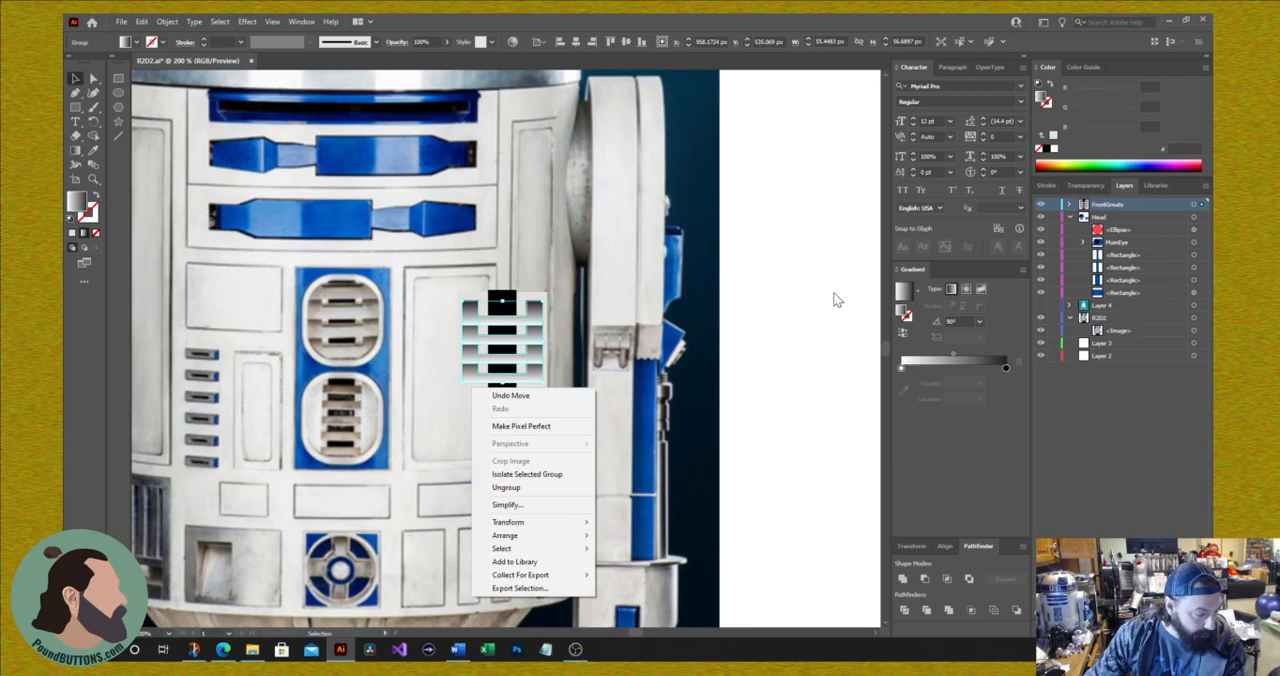
pyautogui.click(480, 312)
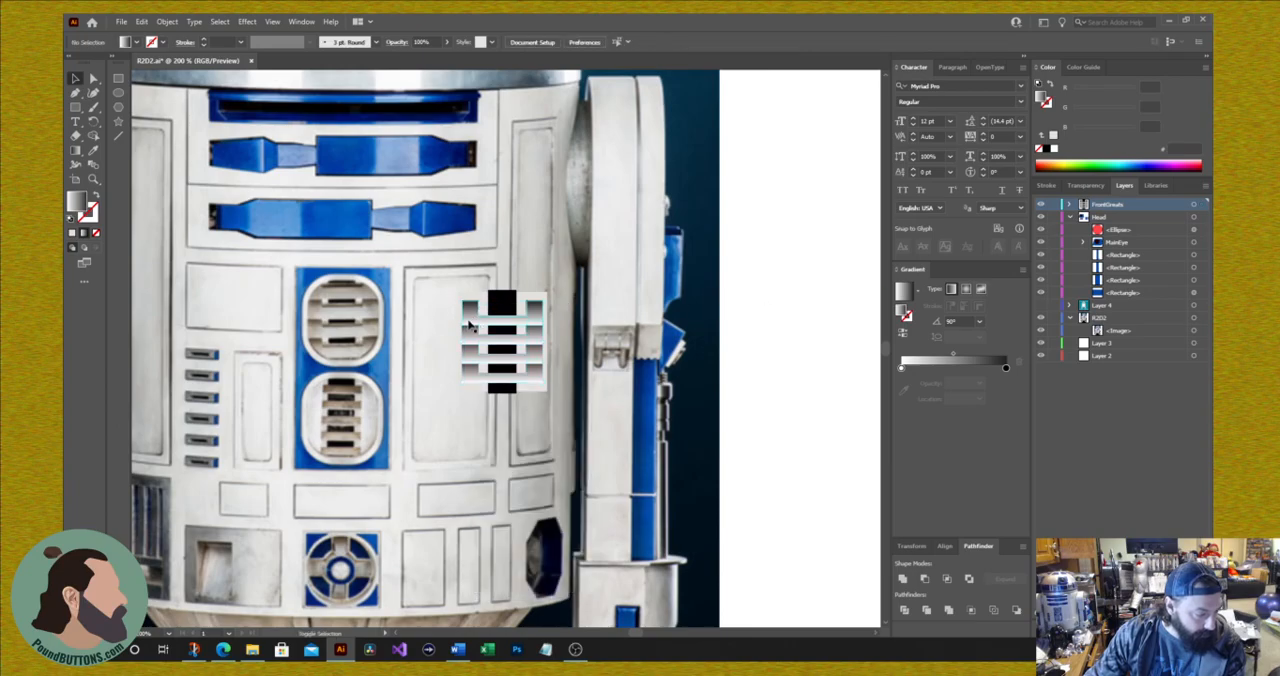
pyautogui.click(473, 318)
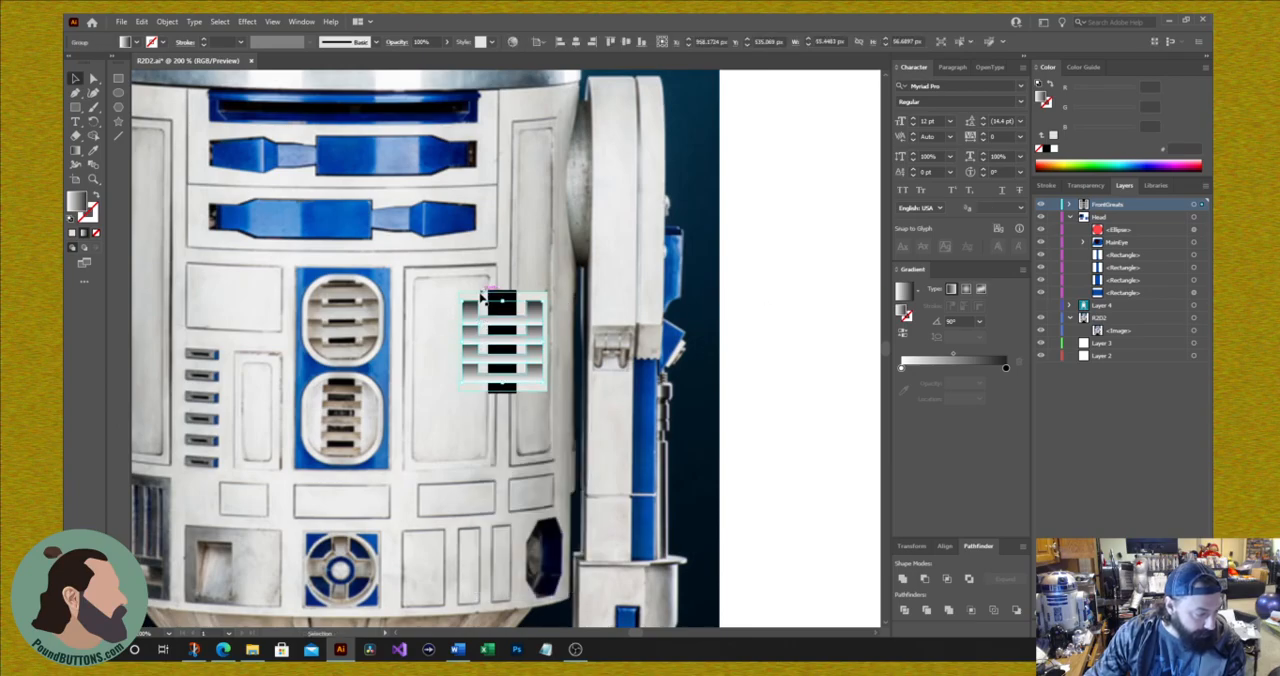
pyautogui.click(754, 349)
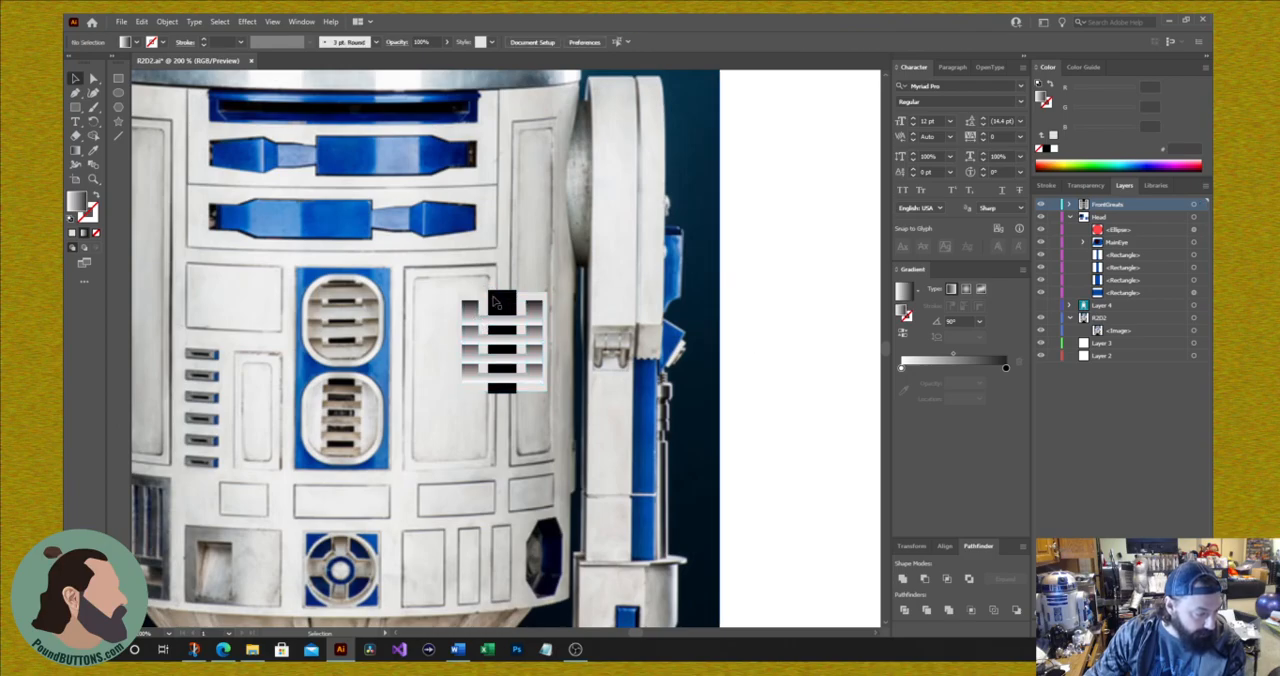
pyautogui.click(486, 306)
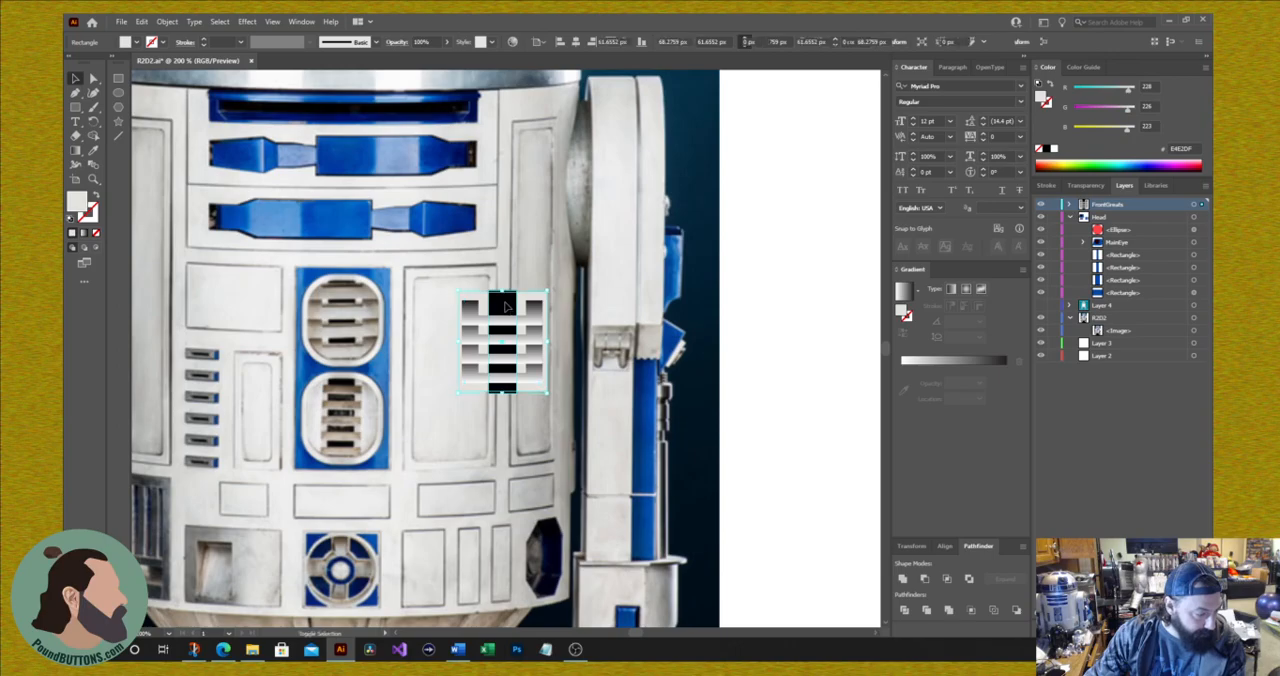
pyautogui.keyDown('shift'); pyautogui.click(505, 306); pyautogui.keyUp('shift')
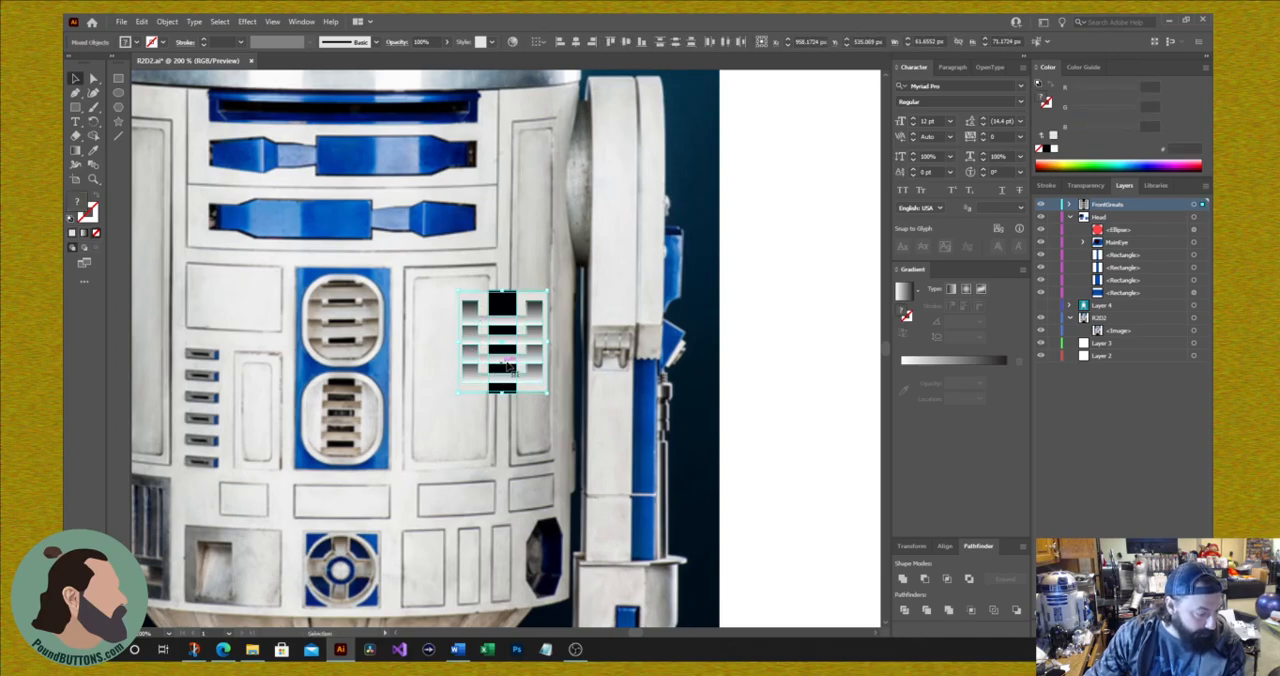
pyautogui.moveTo(508, 364); pyautogui.dragTo(495, 340)
pyautogui.rightClick(497, 341)
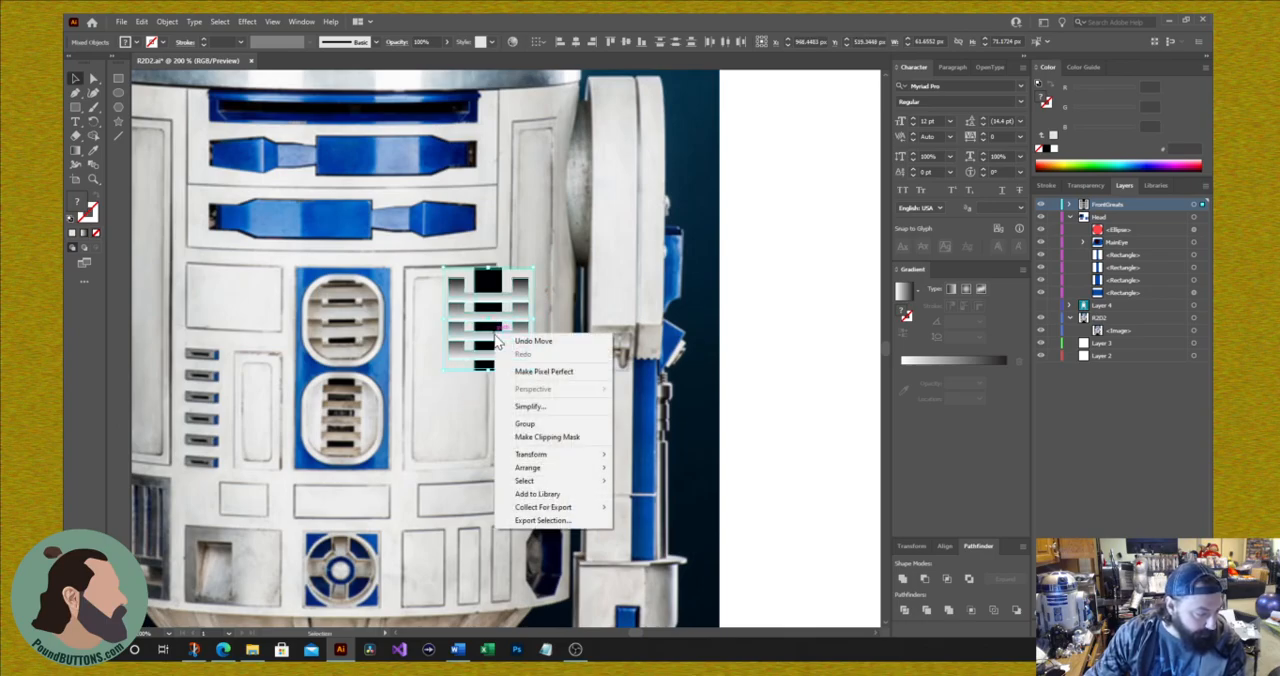
pyautogui.click(524, 424)
pyautogui.moveTo(497, 343)
pyautogui.mouseDown()
pyautogui.moveTo(505, 425)
pyautogui.moveTo(500, 311)
pyautogui.moveTo(492, 362)
pyautogui.mouseUp()
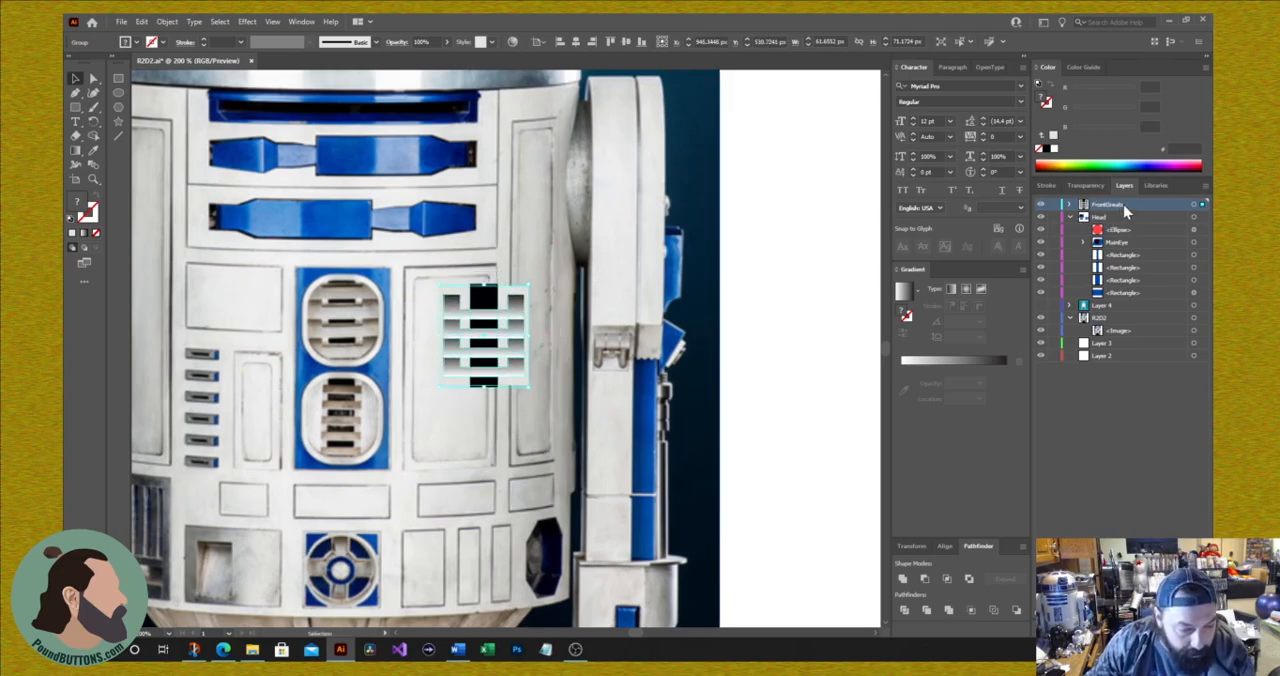
# Step: Expand the FrontGreats layer and its nested vent groups down to the individual slat paths
pyautogui.click(1069, 205)
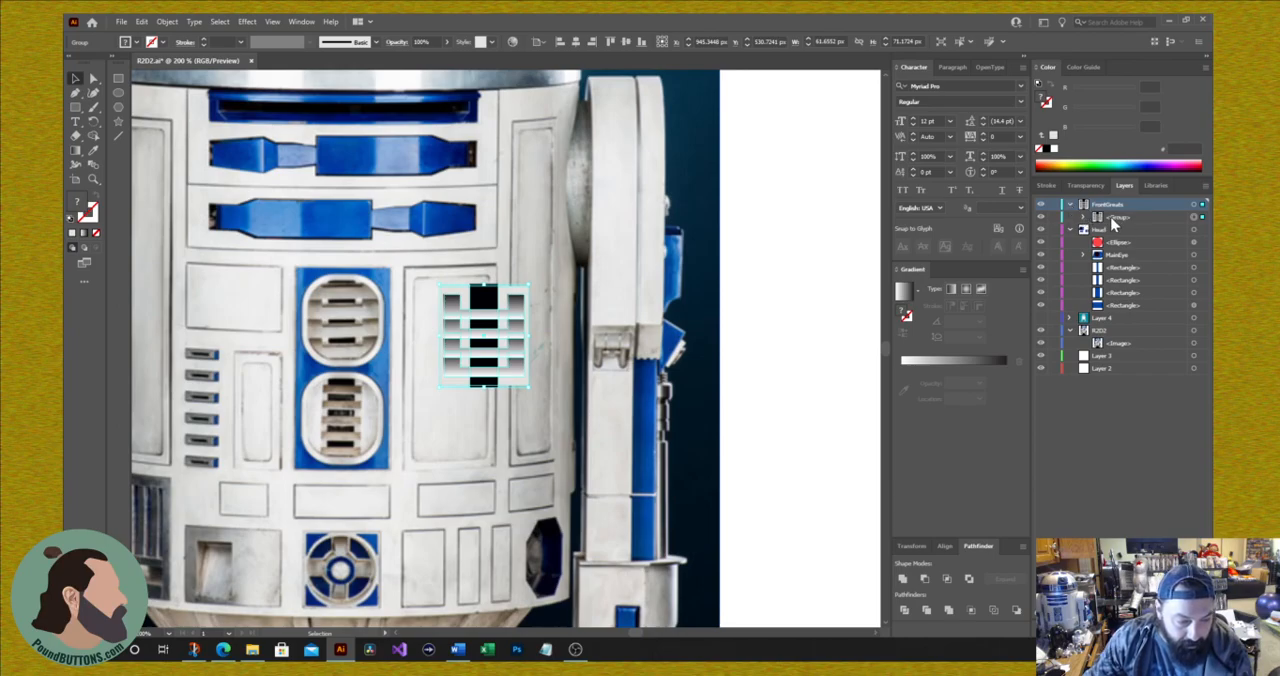
pyautogui.click(1083, 218)
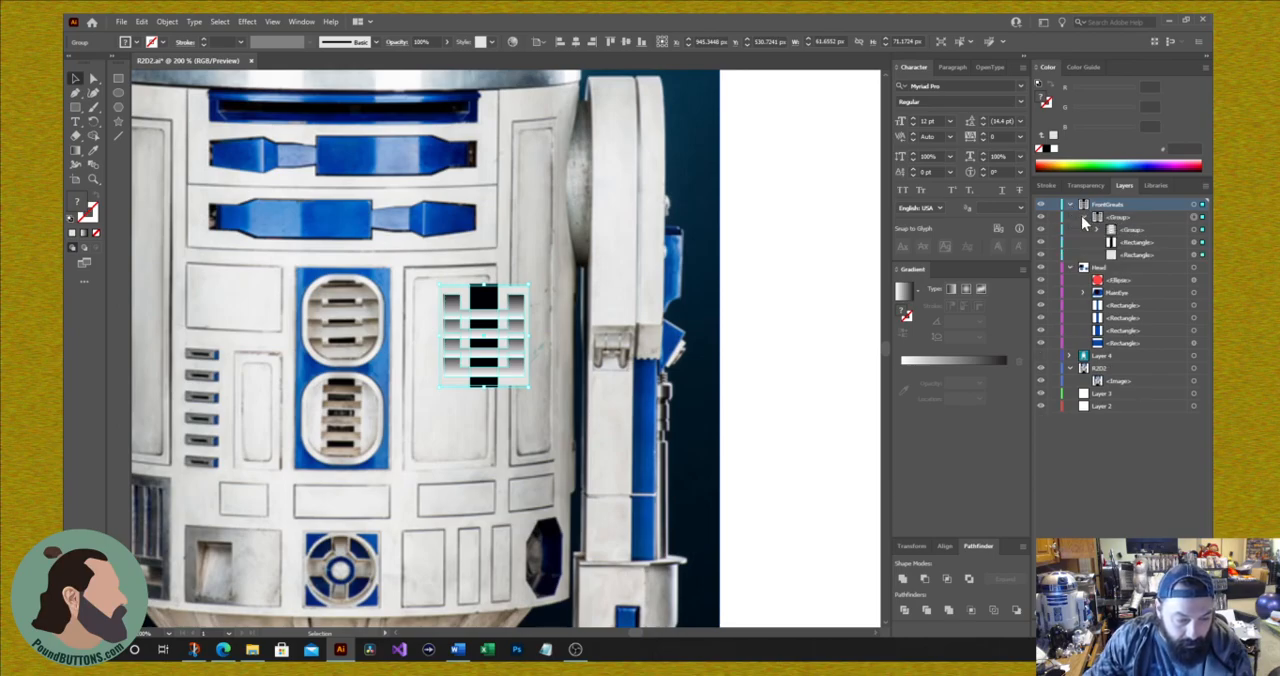
pyautogui.click(1097, 230)
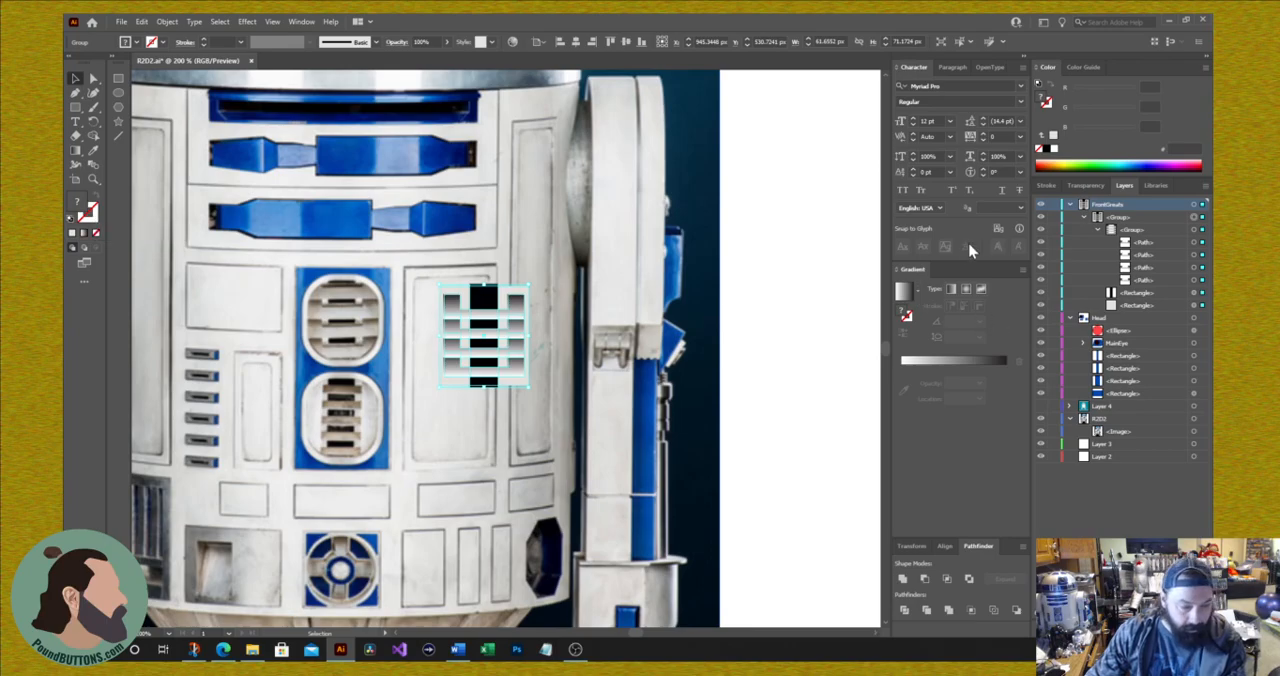
# Step: Try sampling the photo vent's light rim color with the Eyedropper while the drawn vent is selected, and undo the recoloring
pyautogui.click(119, 79)
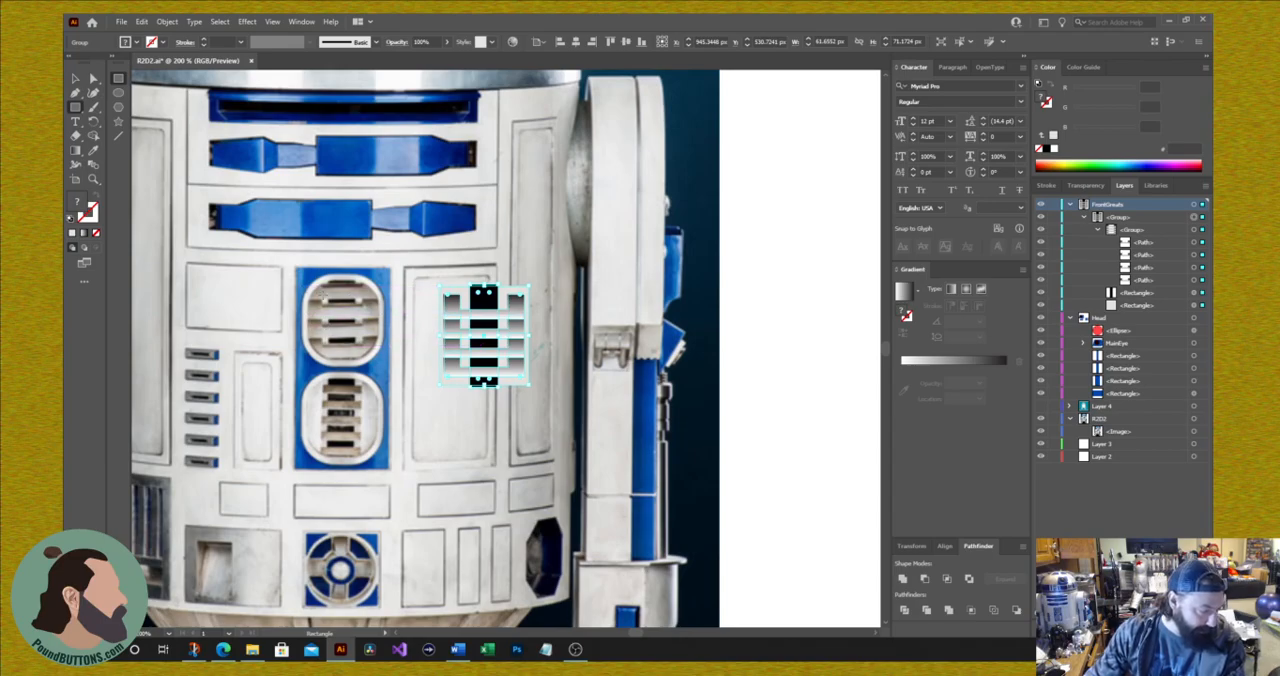
pyautogui.click(91, 224)
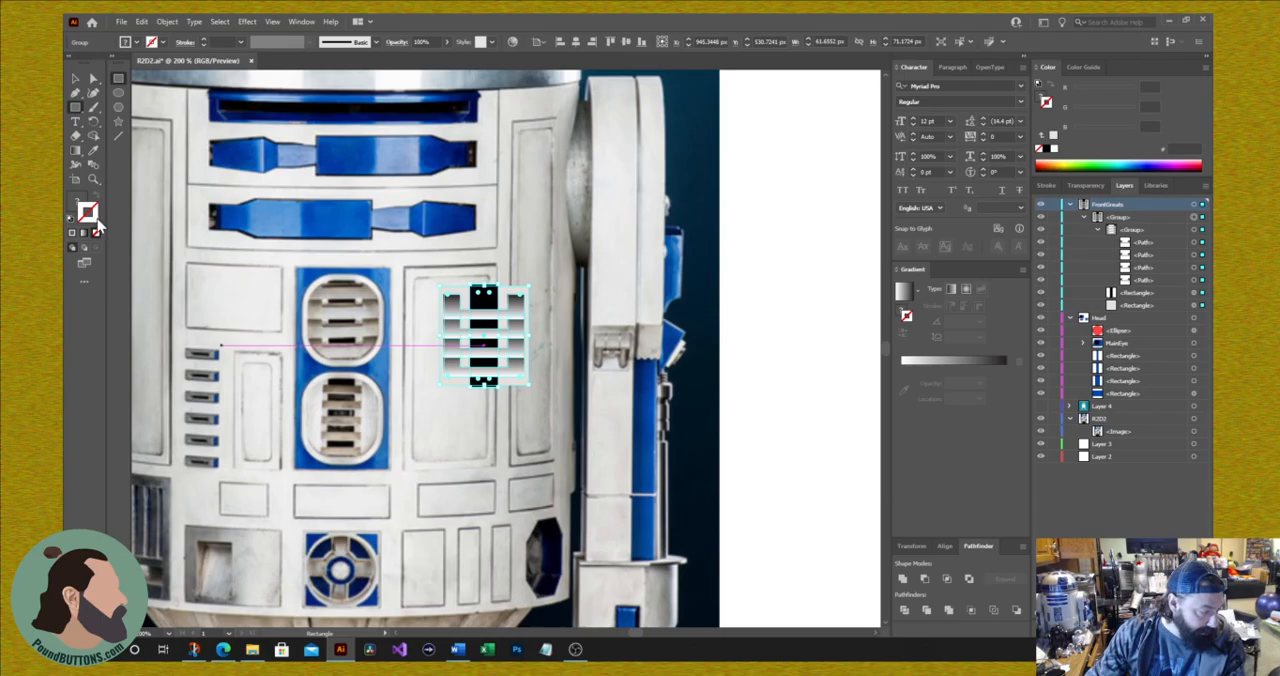
pyautogui.click(94, 151)
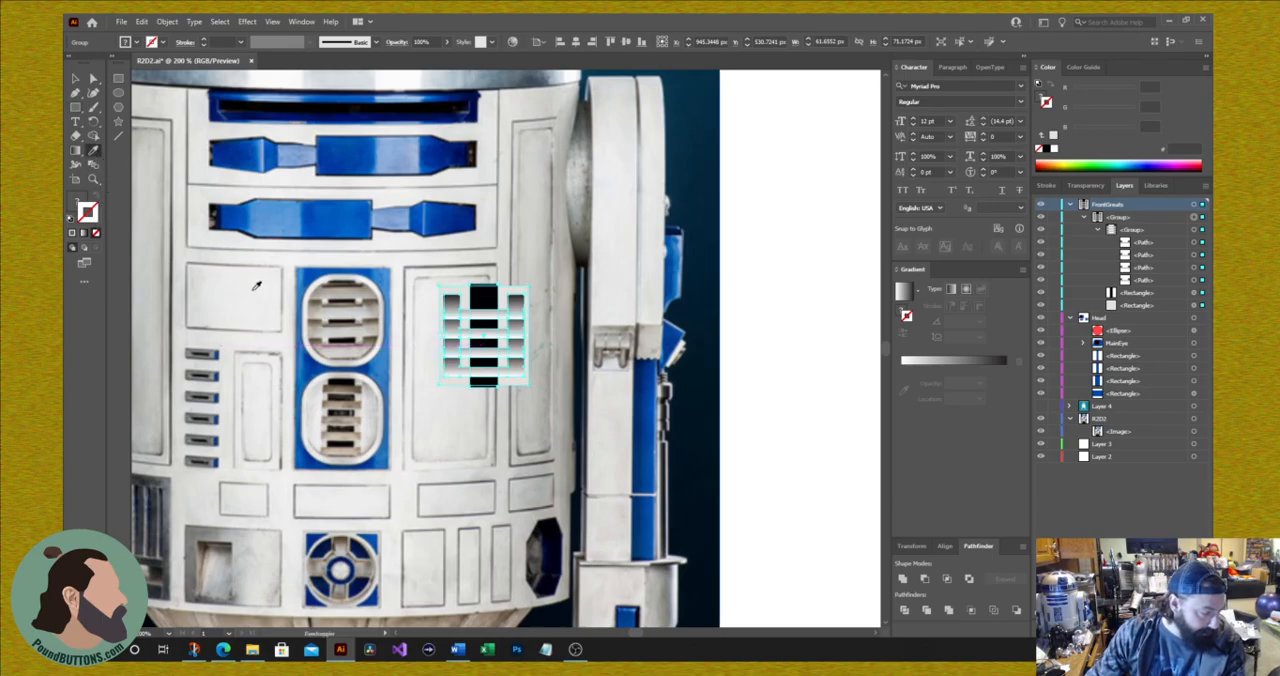
pyautogui.click(310, 309)
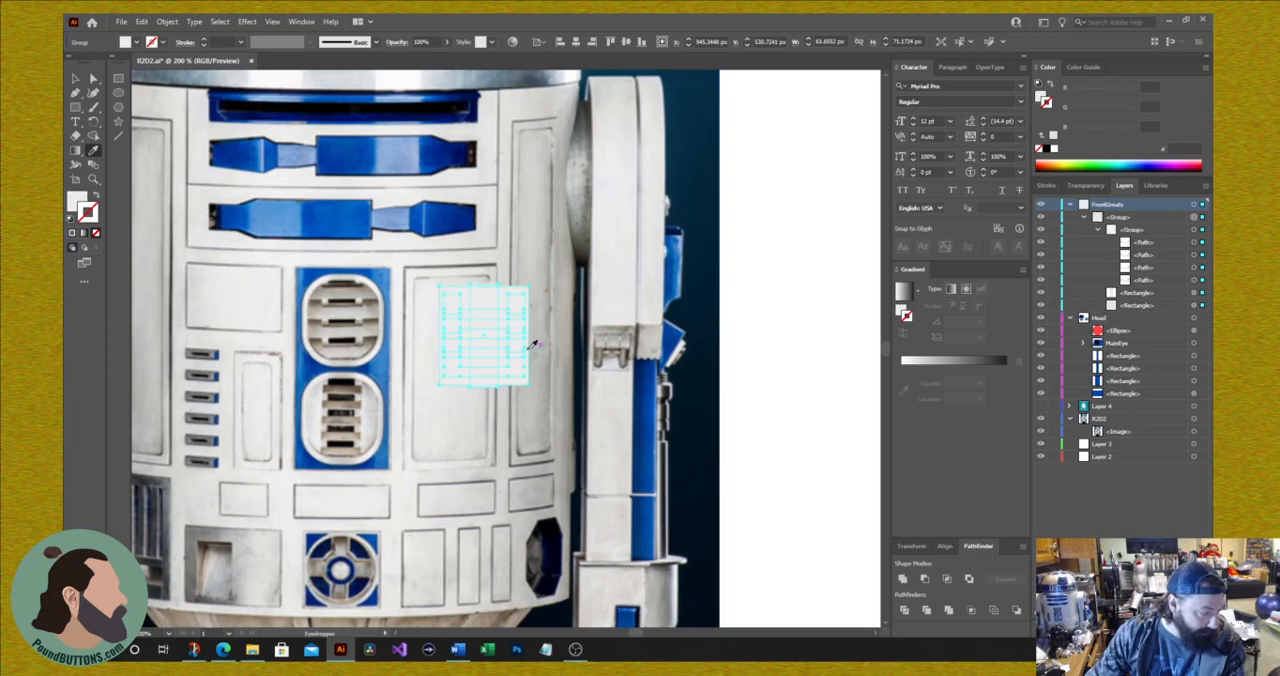
pyautogui.hotkey('ctrl', 'z')
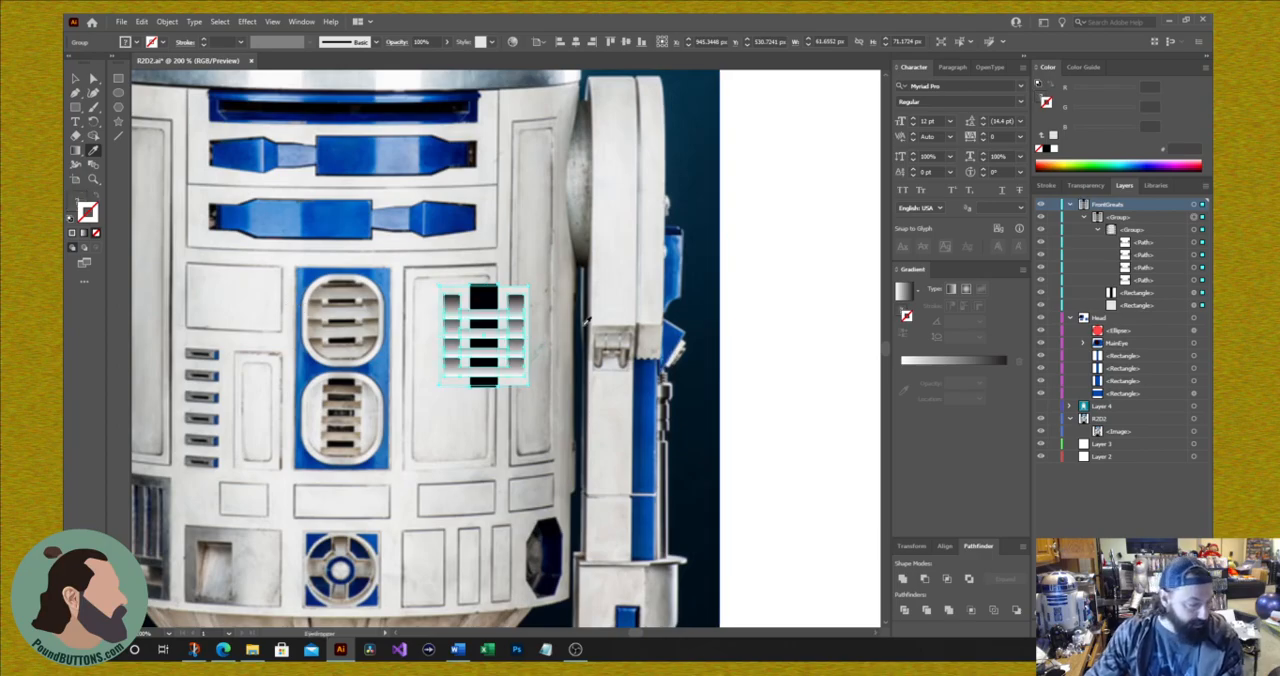
# Step: Draw a rectangle about 56 by 61 px over the photo's upper front vent and round its corners to about 20.7 px
pyautogui.click(119, 80)
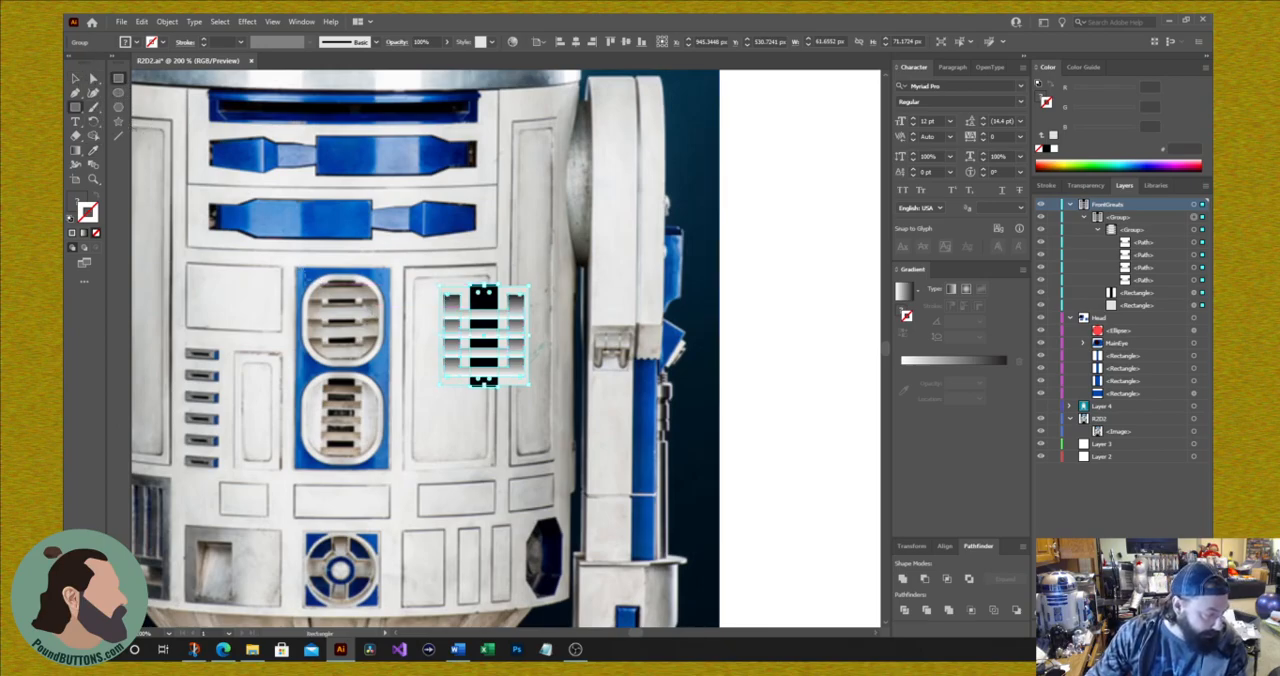
pyautogui.moveTo(306, 272); pyautogui.dragTo(340, 365)
pyautogui.moveTo(372, 320); pyautogui.dragTo(301, 320)
pyautogui.moveTo(341, 275); pyautogui.dragTo(342, 285)
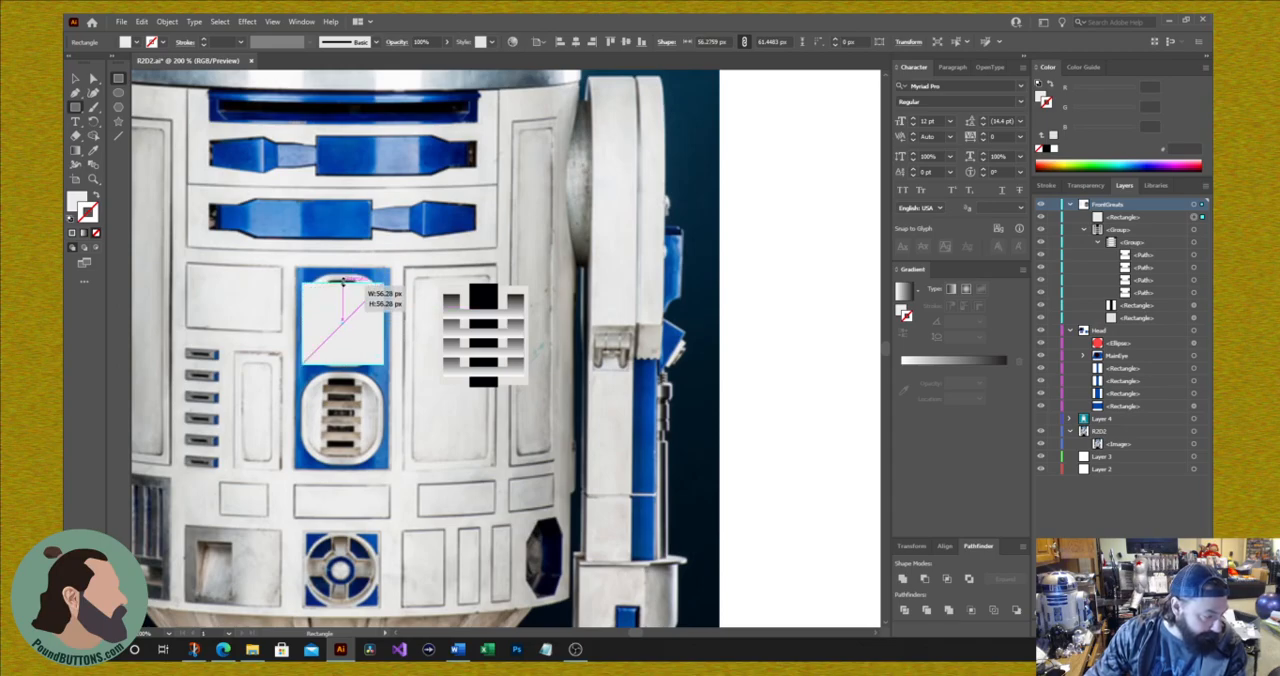
pyautogui.moveTo(343, 283); pyautogui.dragTo(344, 274)
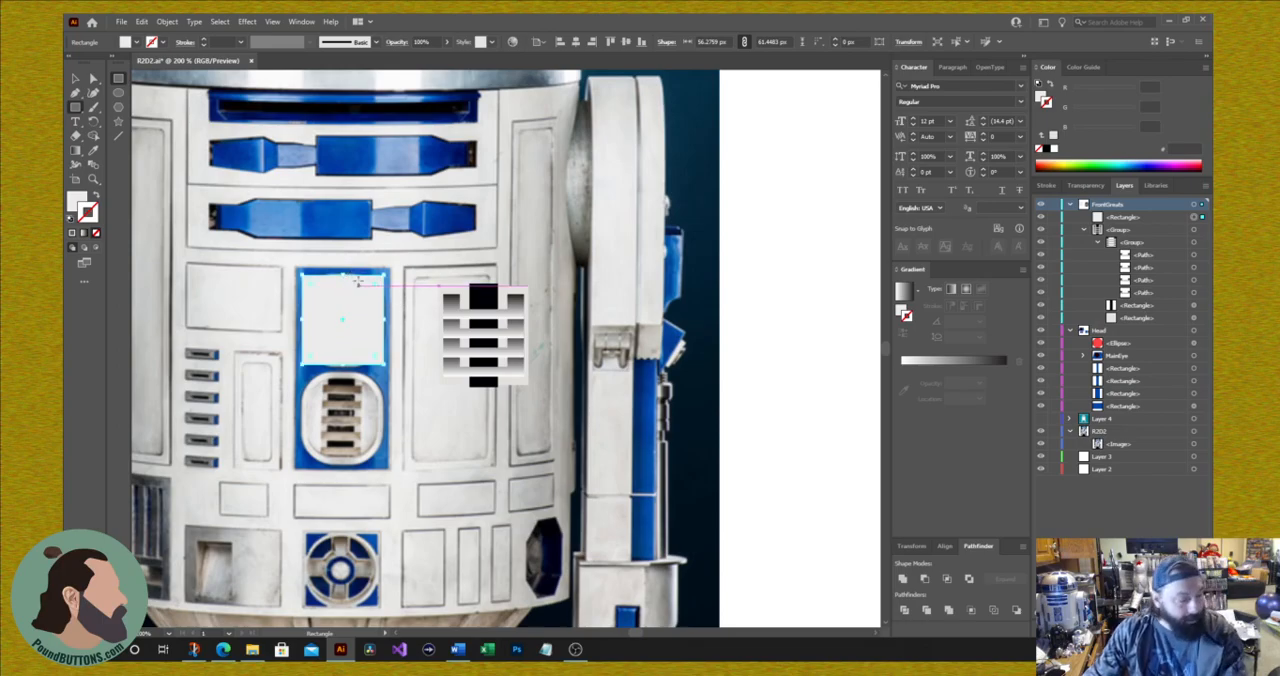
pyautogui.moveTo(313, 289); pyautogui.dragTo(333, 310)
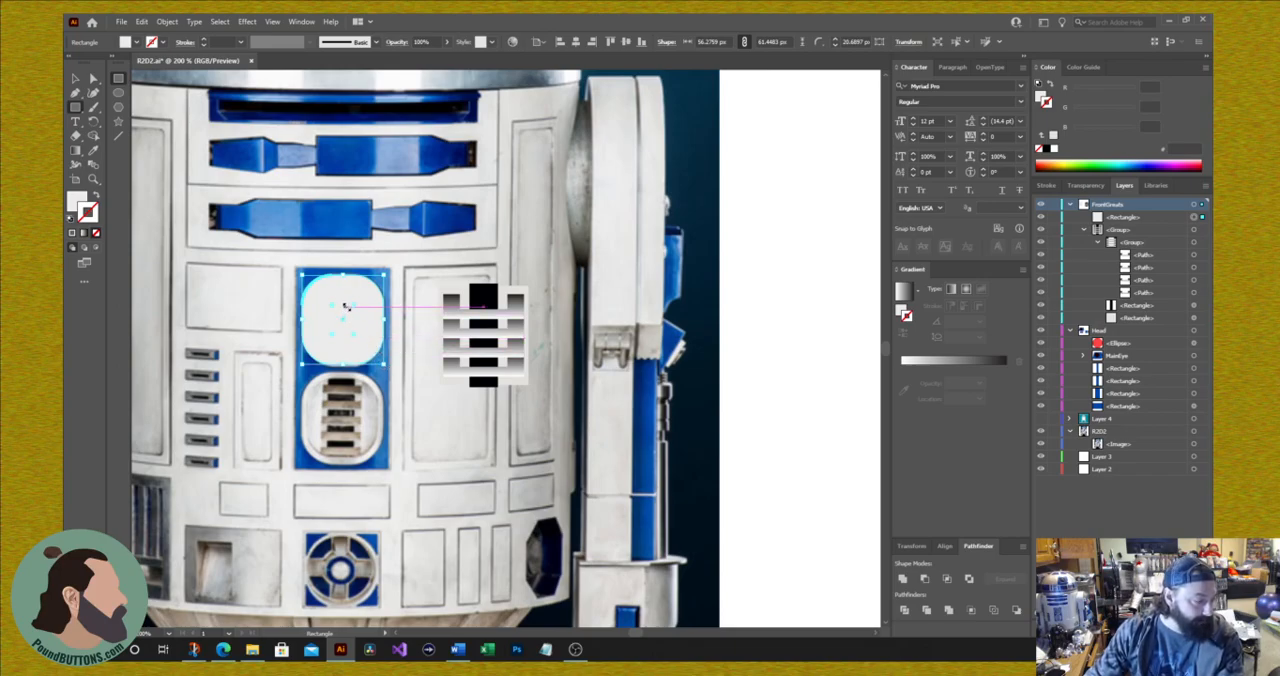
# Step: Remove the rounded rectangle's fill and give it a light gray stroke
pyautogui.click(77, 200)
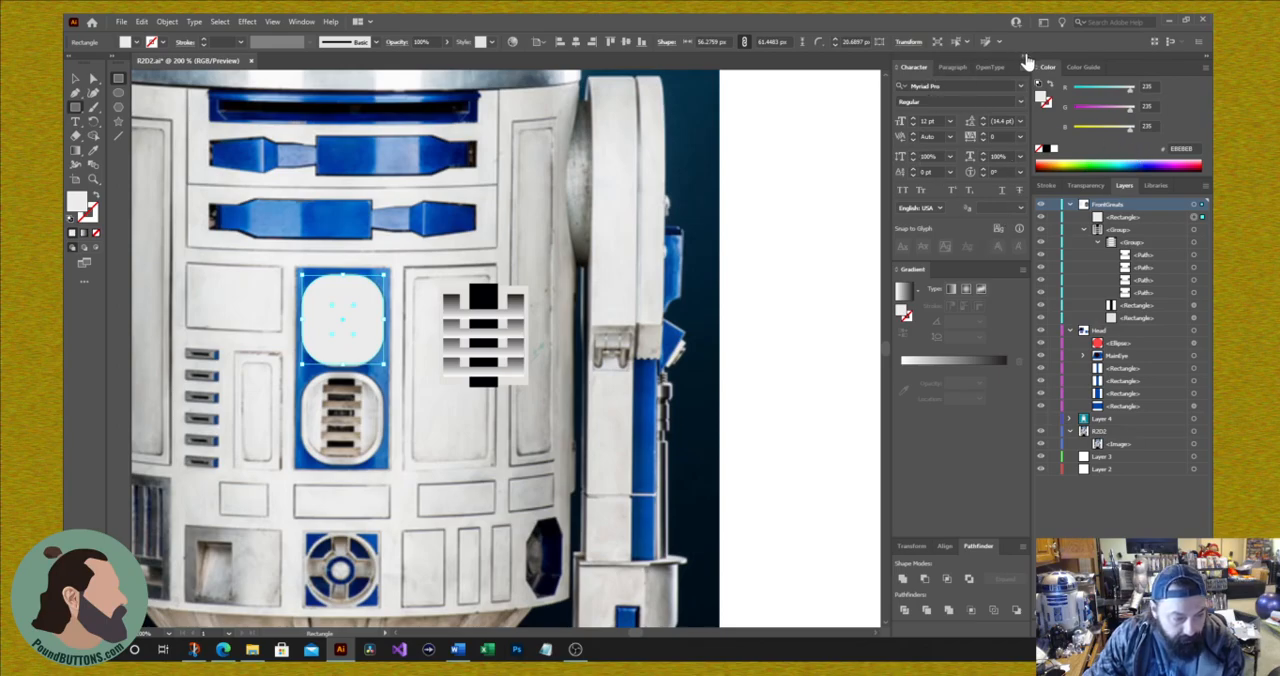
pyautogui.click(299, 22)
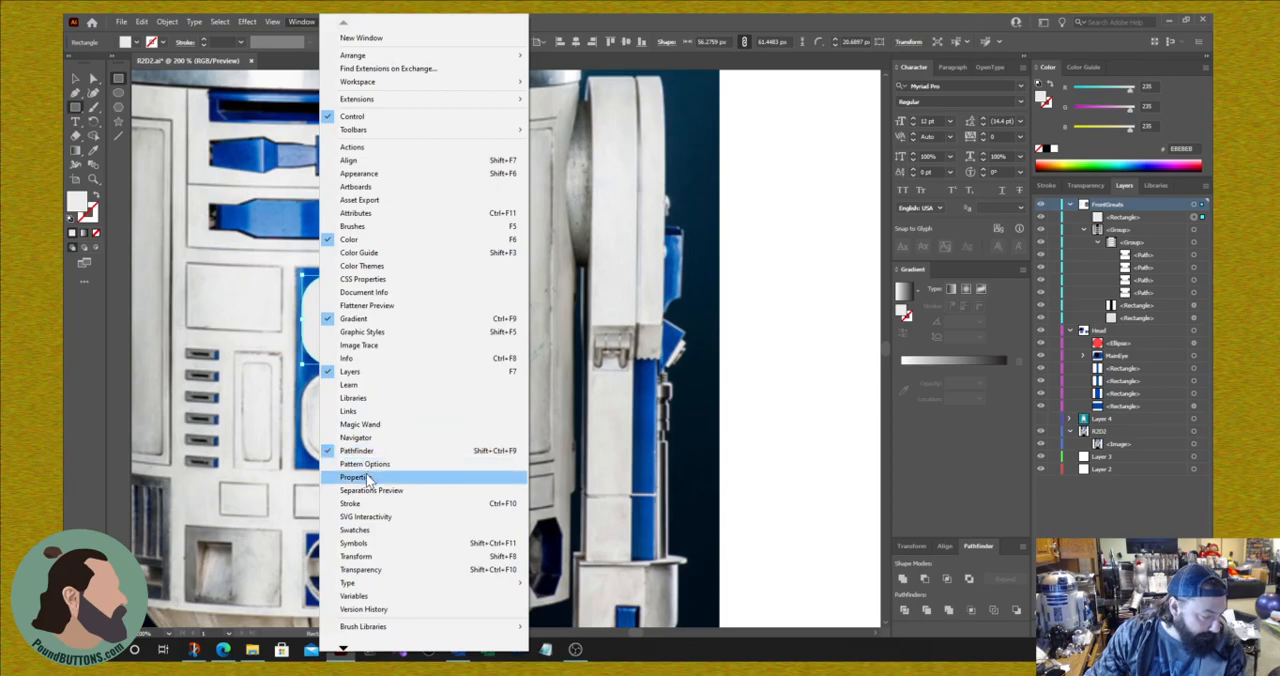
pyautogui.click(417, 476)
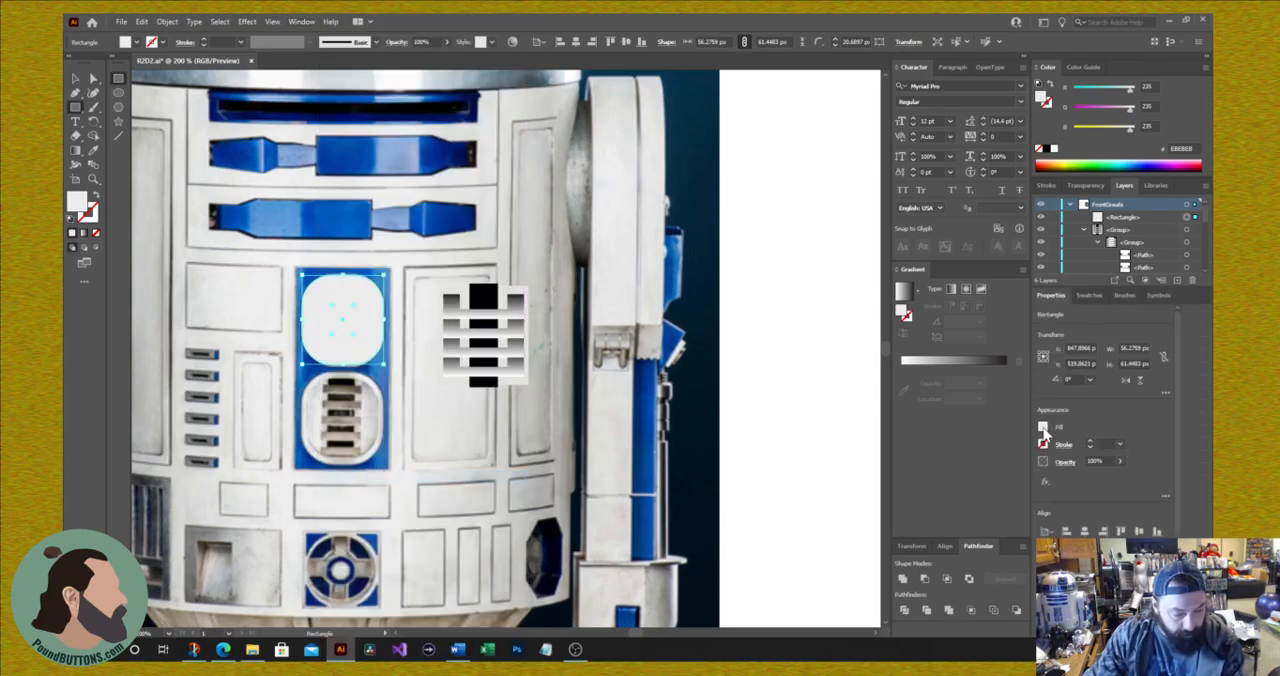
pyautogui.click(1044, 443)
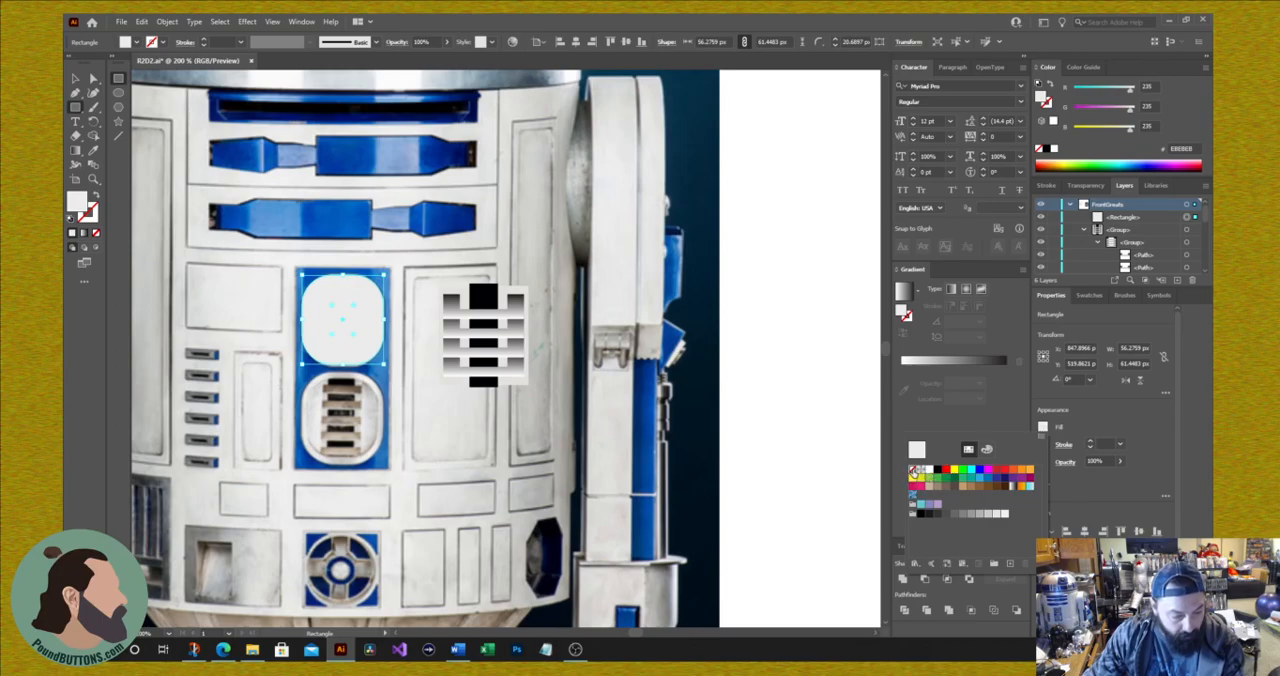
pyautogui.click(914, 470)
pyautogui.click(1117, 429)
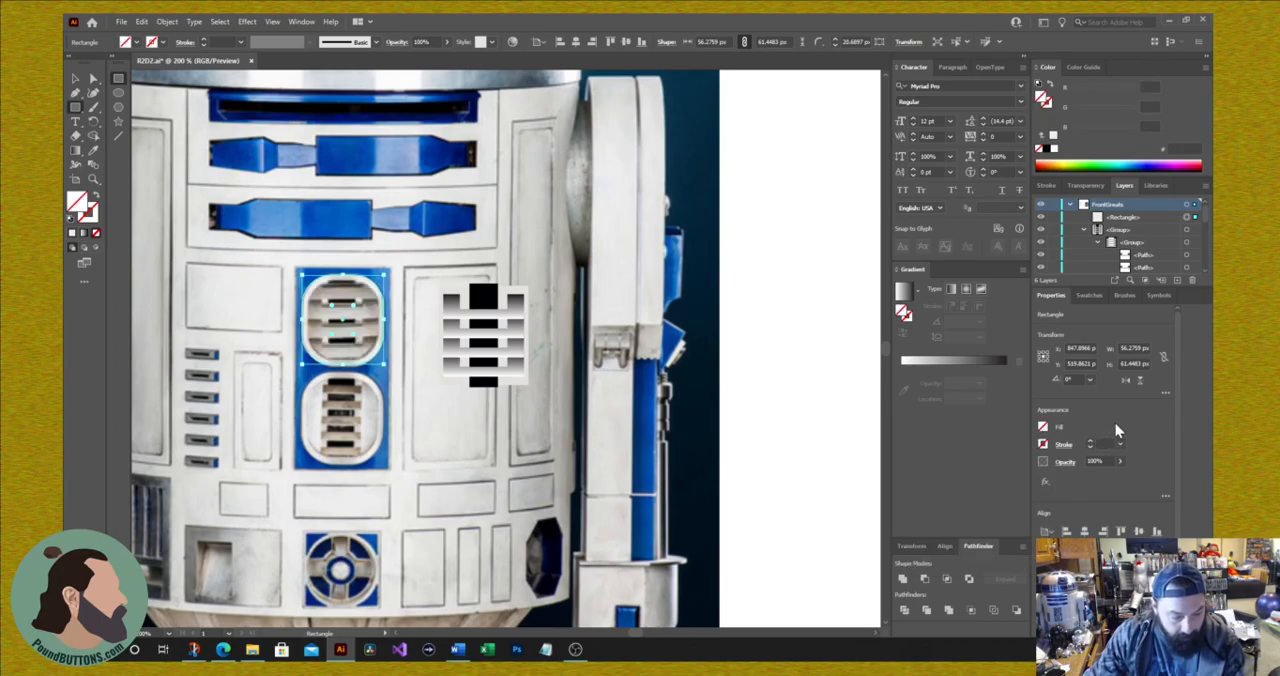
pyautogui.click(1043, 446)
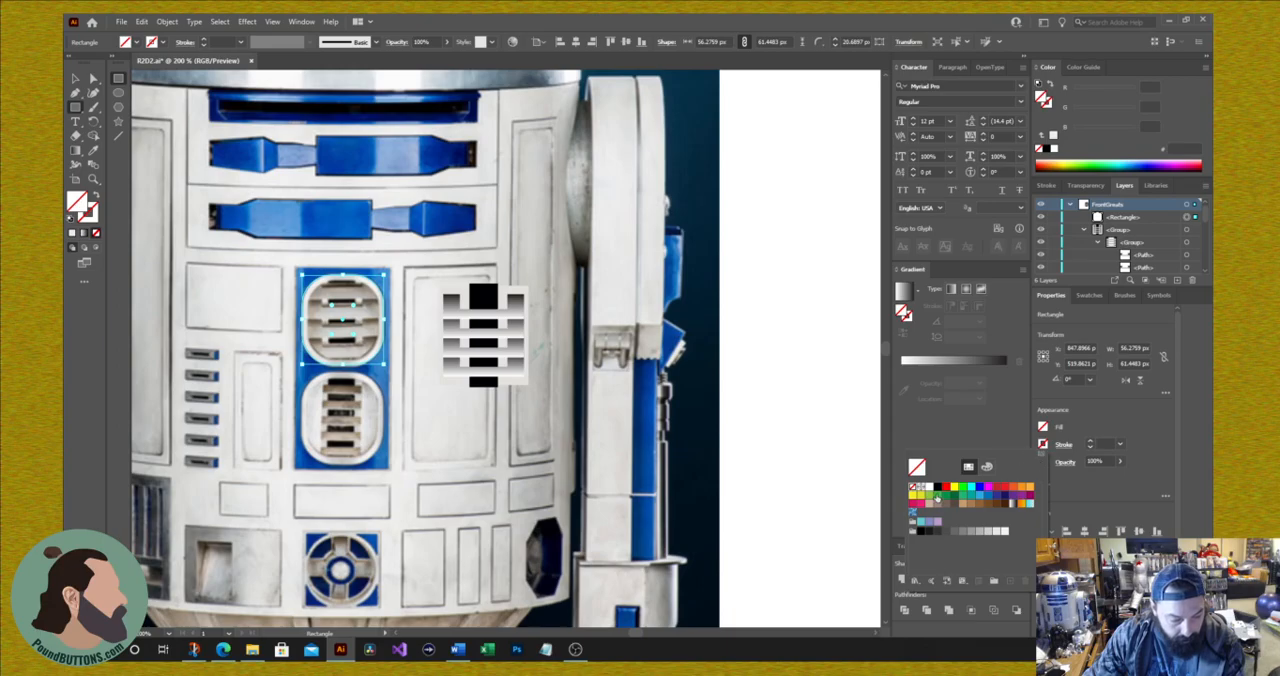
pyautogui.click(982, 533)
pyautogui.click(989, 532)
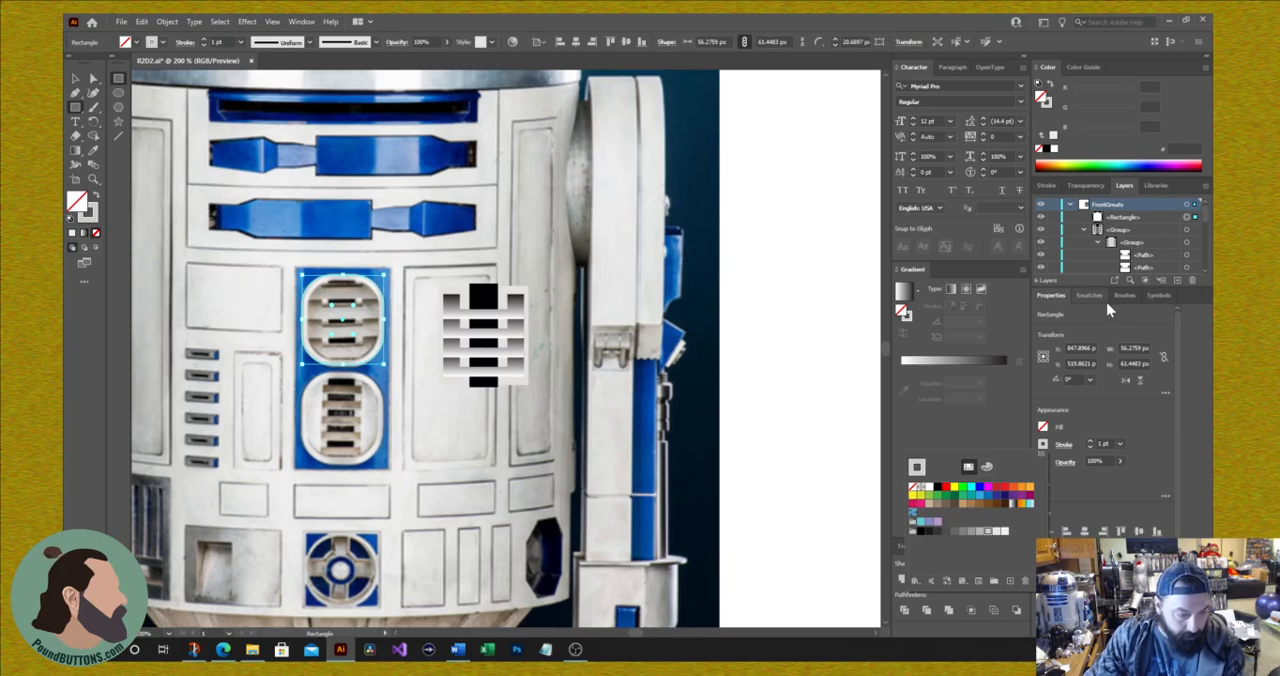
# Step: Align the rounded outline's stroke to the inside and set its weight to 3 pt
pyautogui.click(1047, 188)
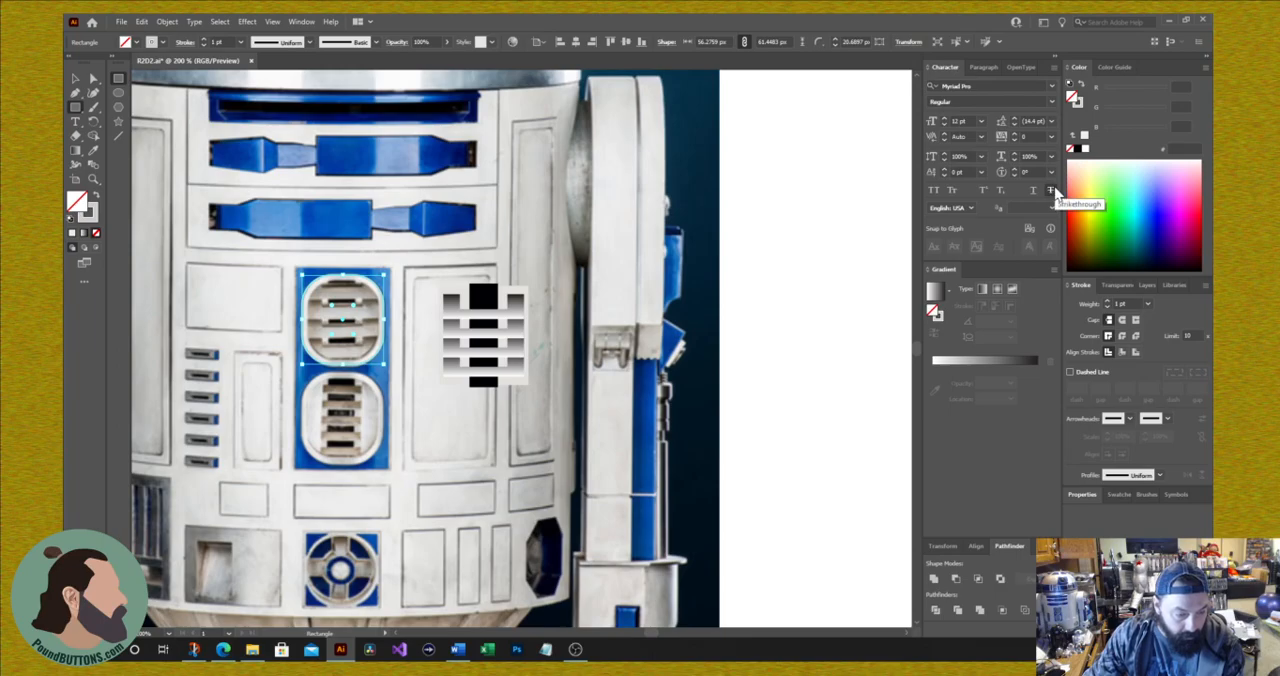
pyautogui.click(1108, 301)
pyautogui.click(1108, 301)
pyautogui.click(1108, 303)
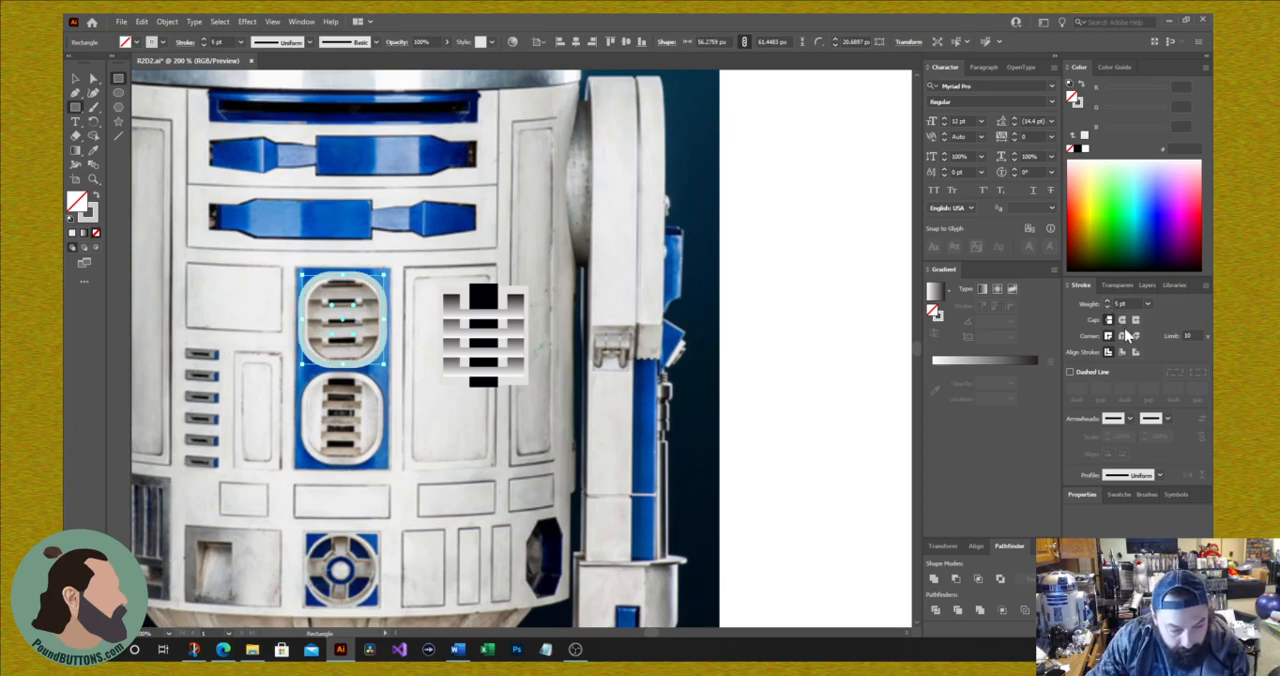
pyautogui.click(1123, 355)
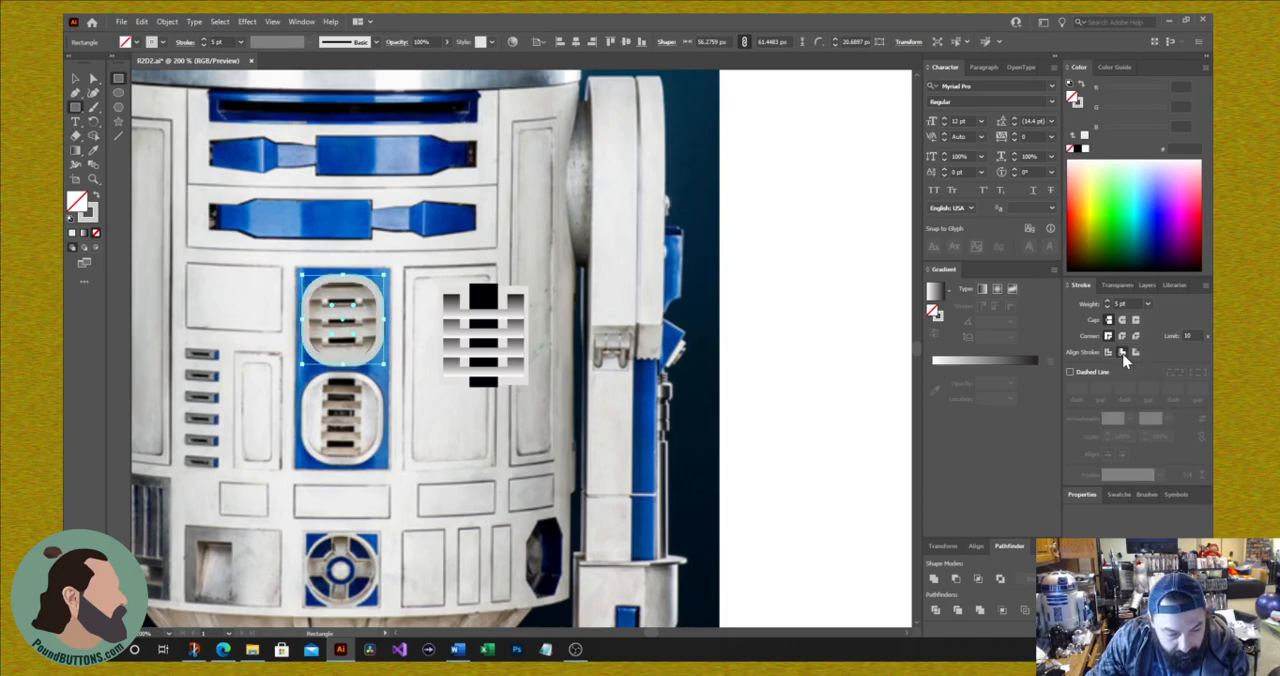
pyautogui.click(1107, 308)
pyautogui.click(1107, 310)
pyautogui.click(1107, 310)
pyautogui.click(1107, 310)
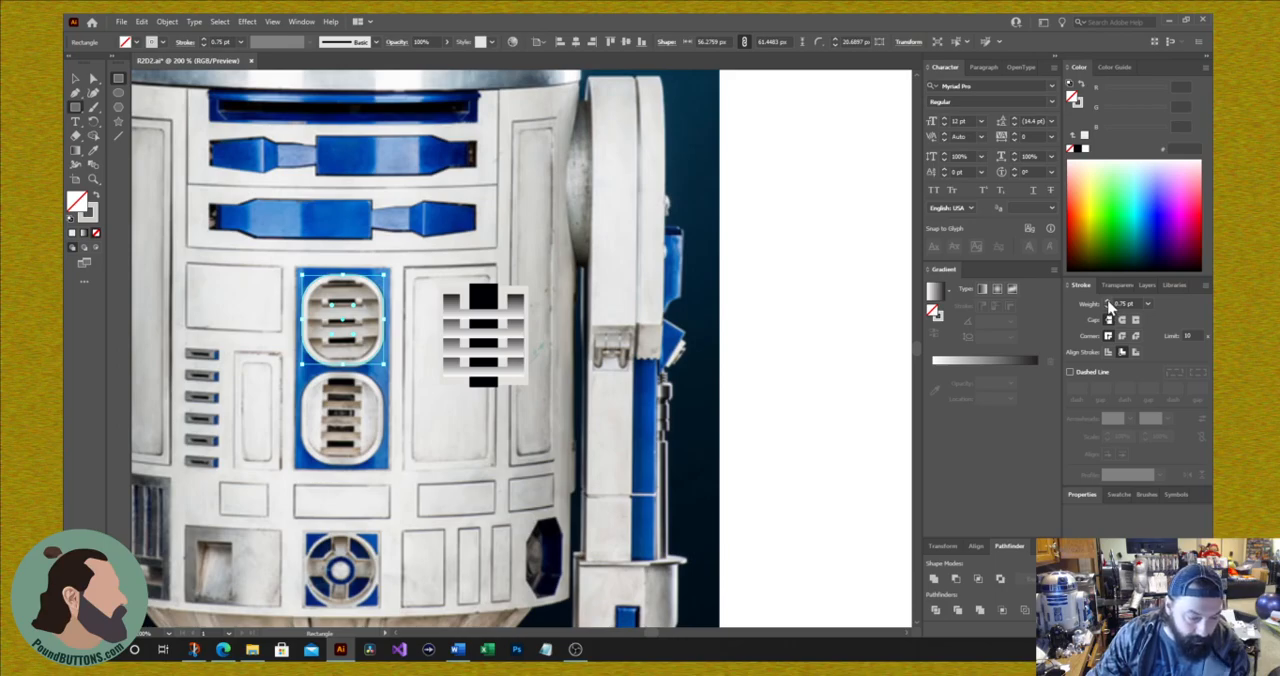
pyautogui.click(1107, 304)
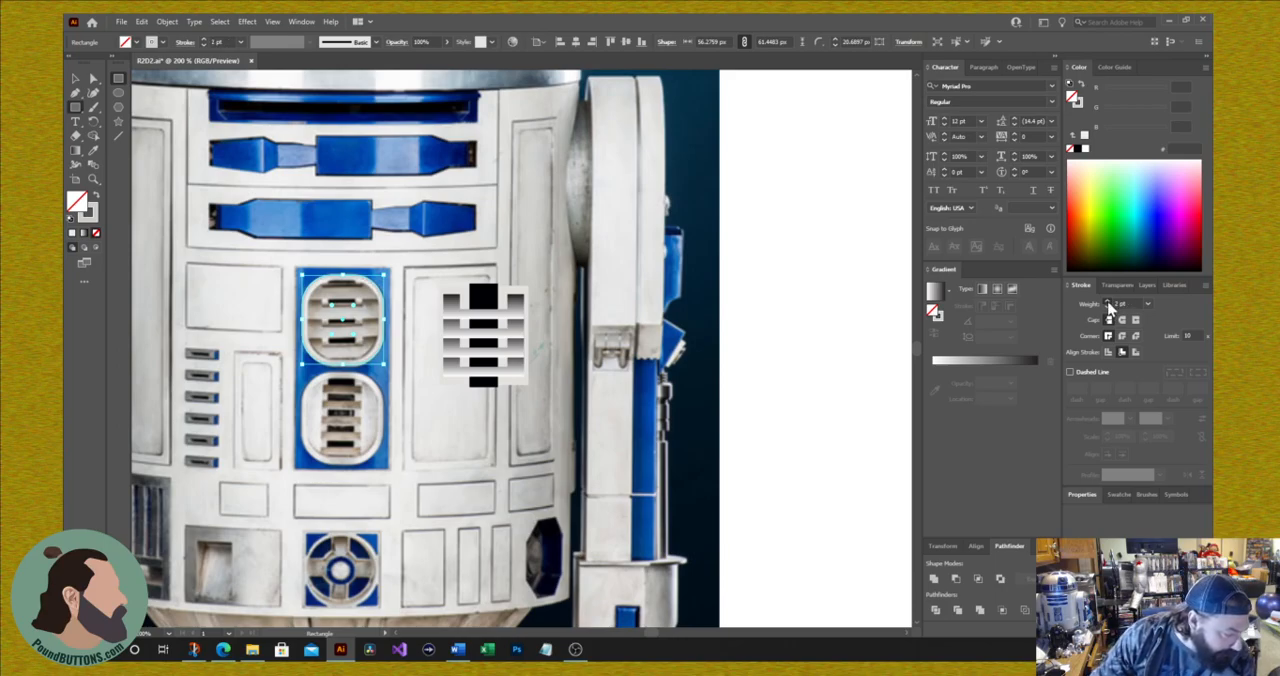
pyautogui.click(1107, 304)
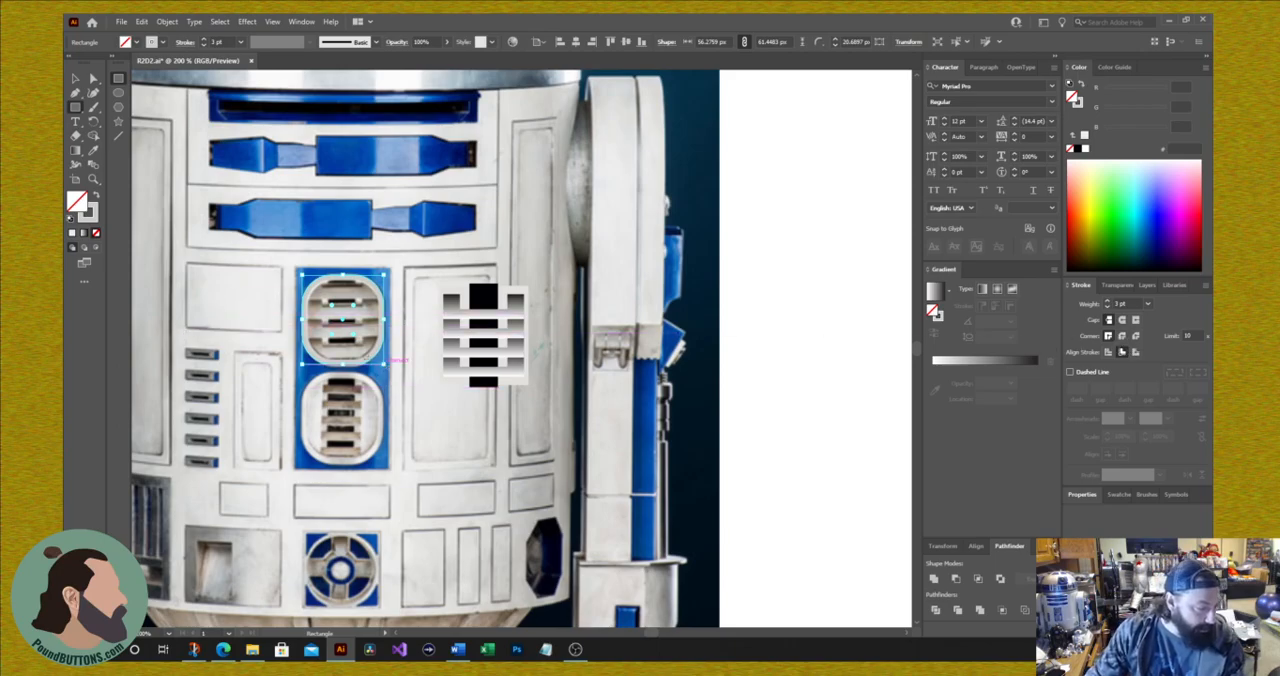
# Step: Move the rounded outline about 100 px right onto the slatted vent, and shift the vent group slightly down and right beneath it
pyautogui.click(76, 79)
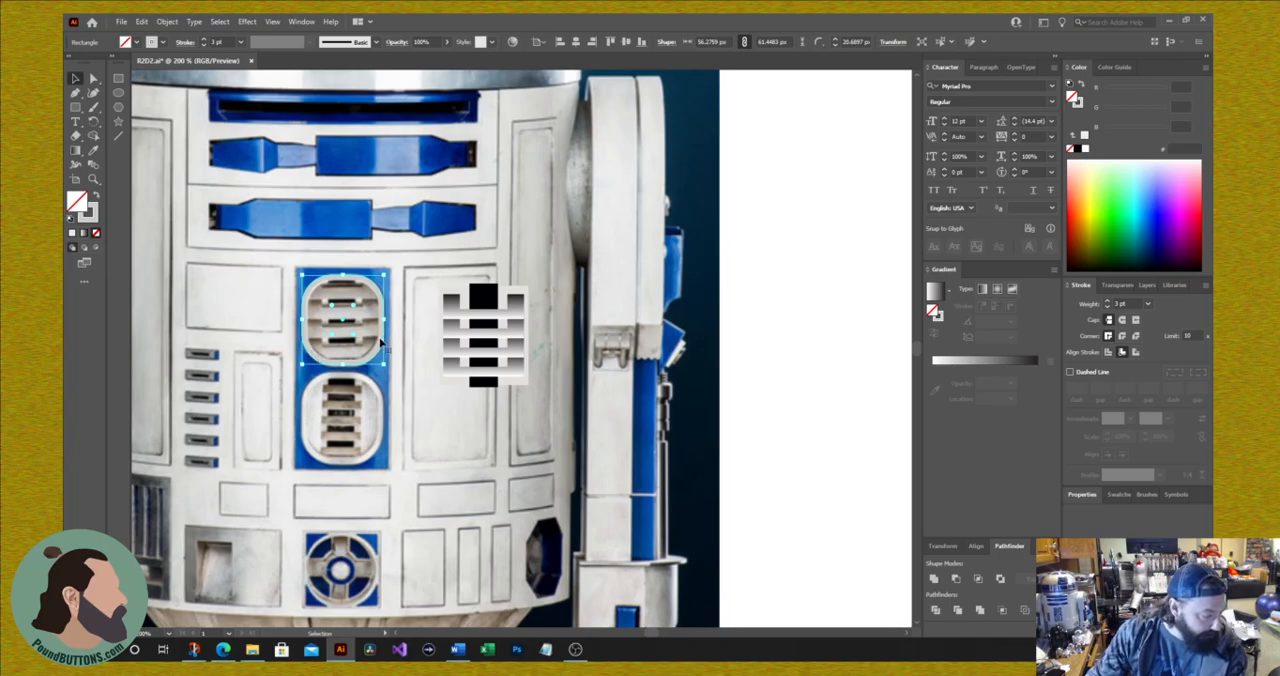
pyautogui.moveTo(384, 347); pyautogui.dragTo(526, 358)
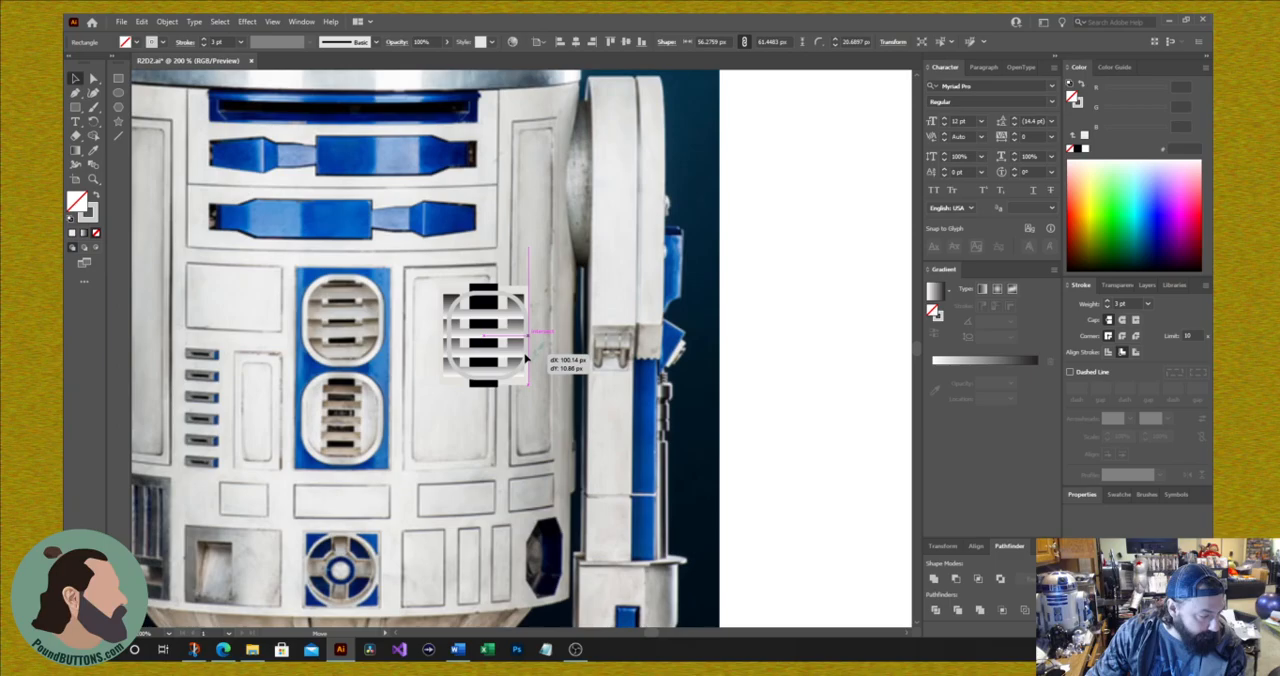
pyautogui.moveTo(526, 358); pyautogui.dragTo(523, 358)
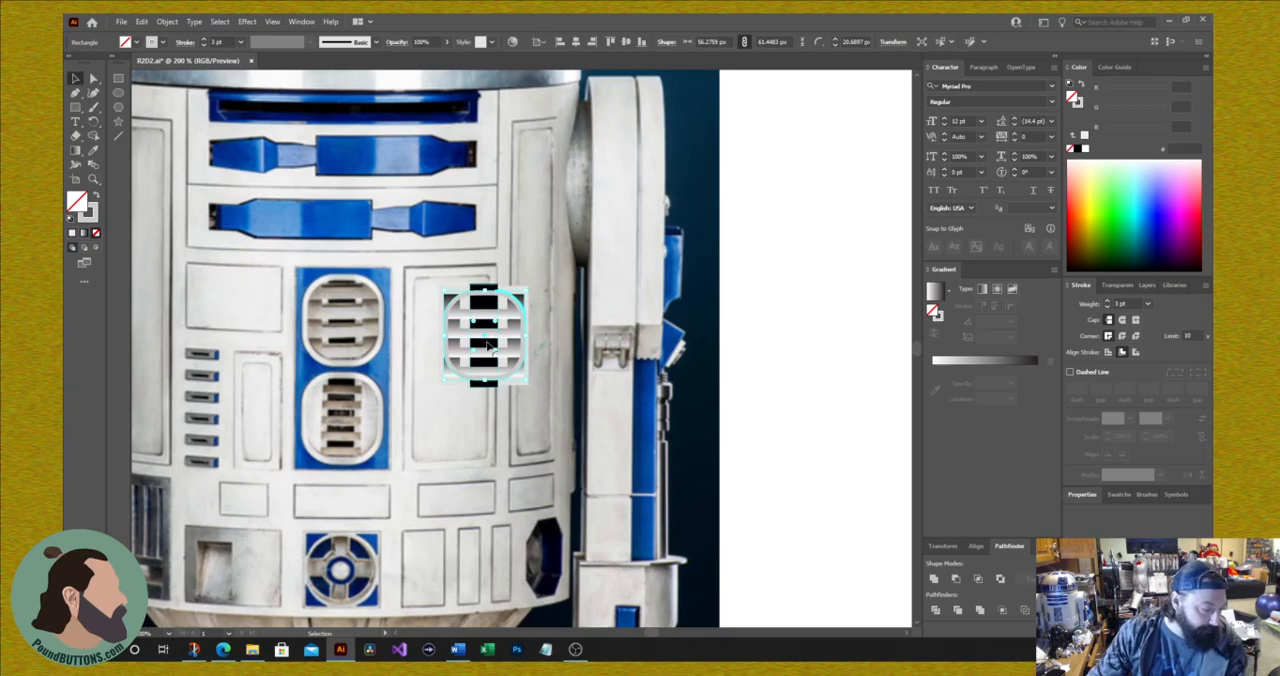
pyautogui.moveTo(499, 341); pyautogui.dragTo(507, 360)
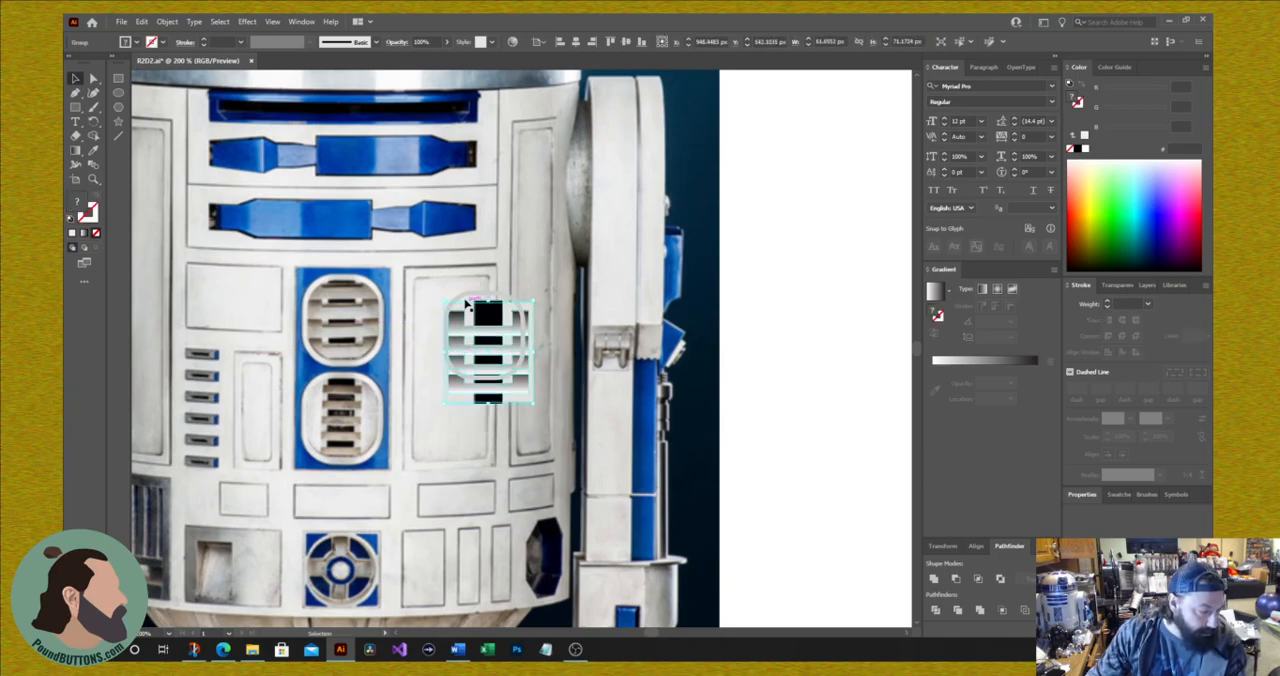
# Step: Try to center the vent group and the rounded outline on each other horizontally and vertically, undoing each alignment
pyautogui.press('a')
pyautogui.click(465, 297)
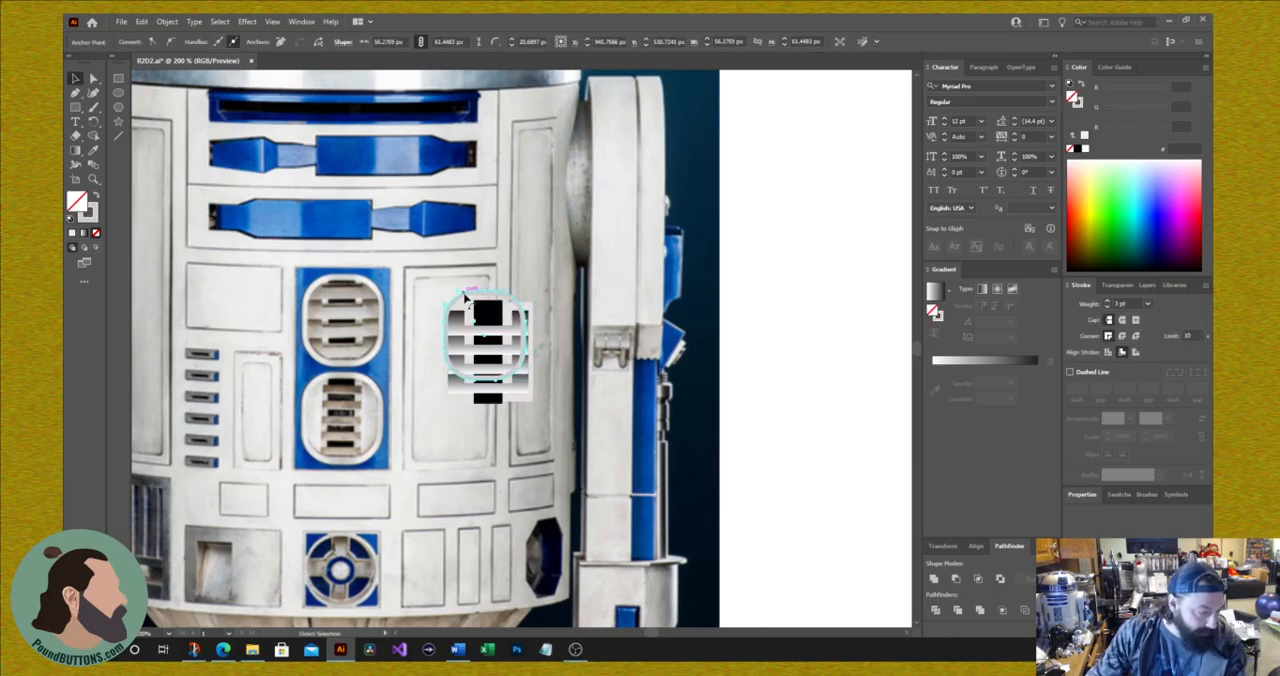
pyautogui.keyDown('shift'); pyautogui.click(511, 393); pyautogui.keyUp('shift')
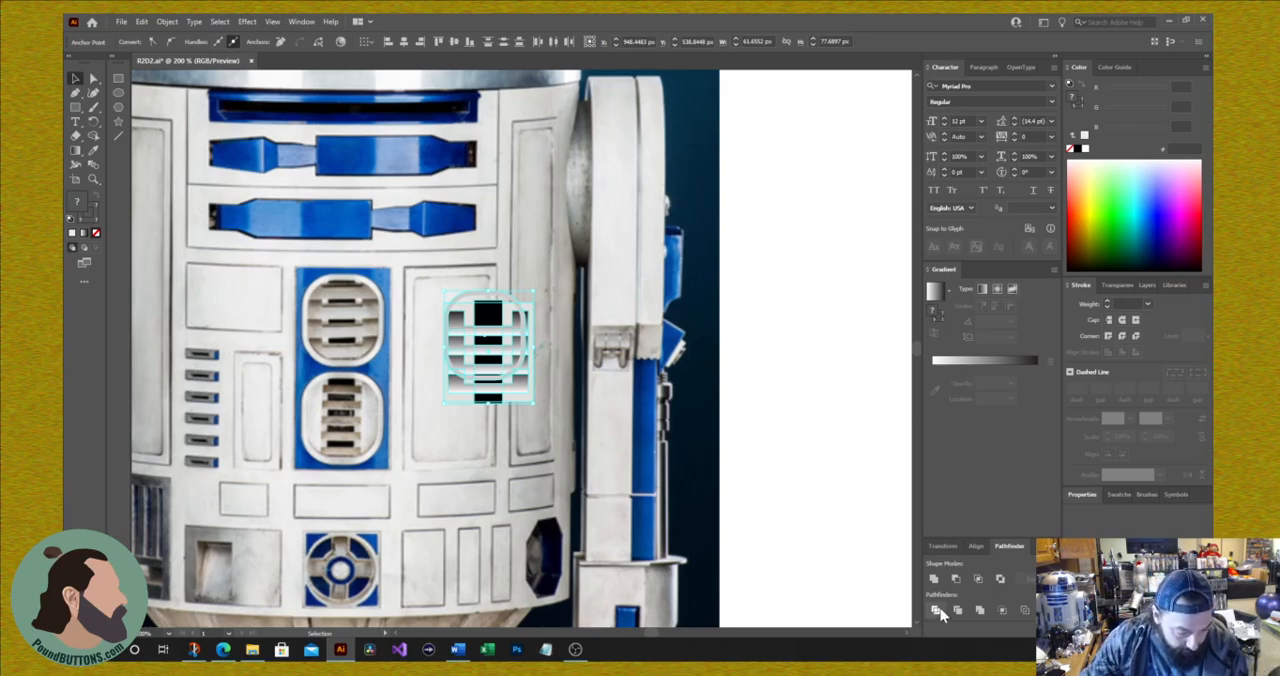
pyautogui.click(976, 545)
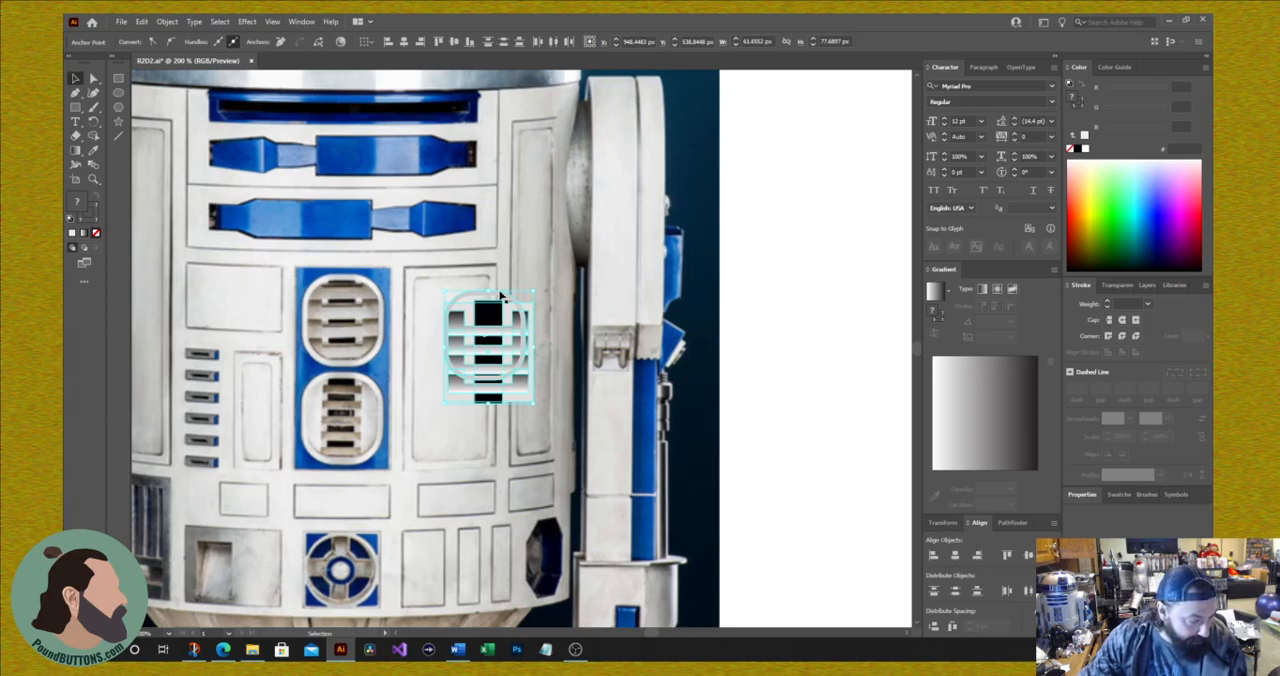
pyautogui.click(957, 562)
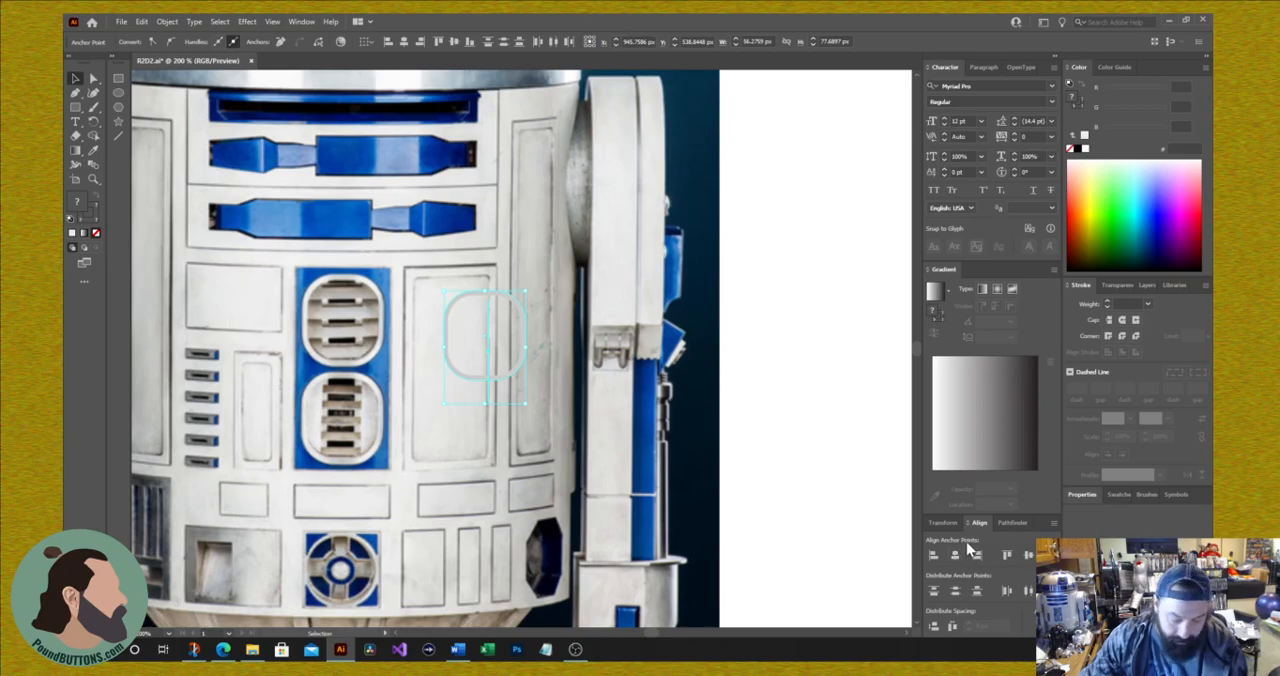
pyautogui.hotkey('ctrl', 'z')
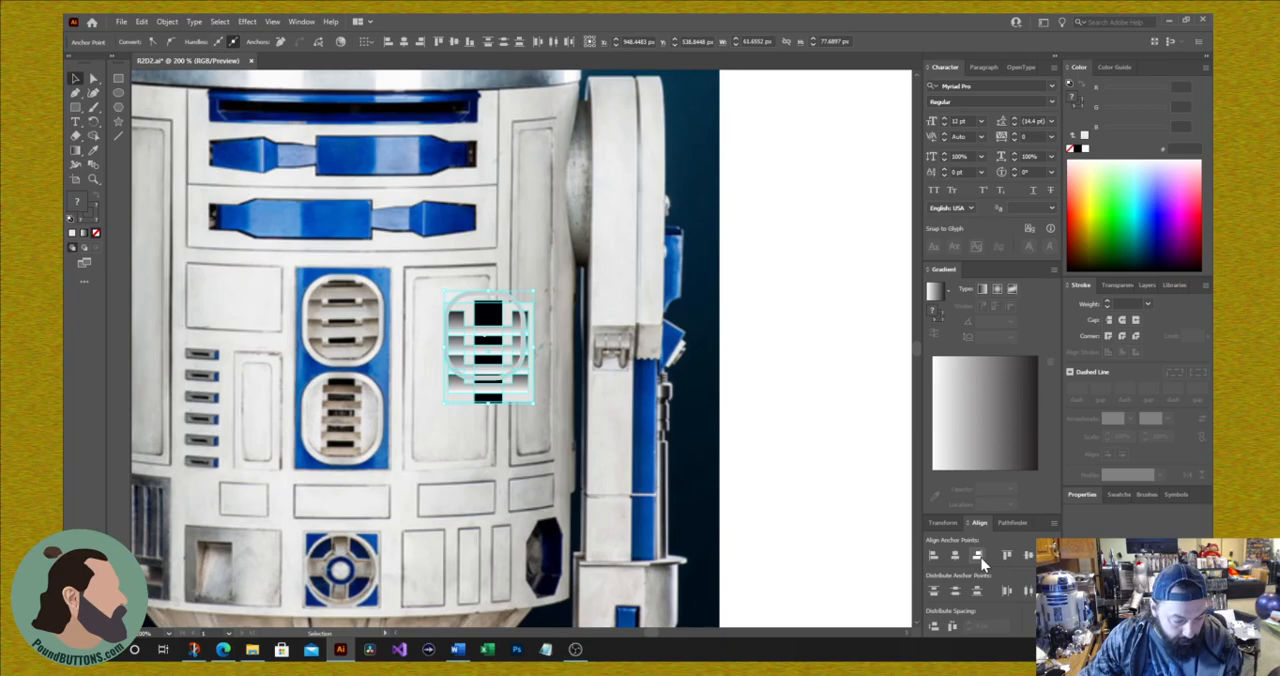
pyautogui.click(1029, 558)
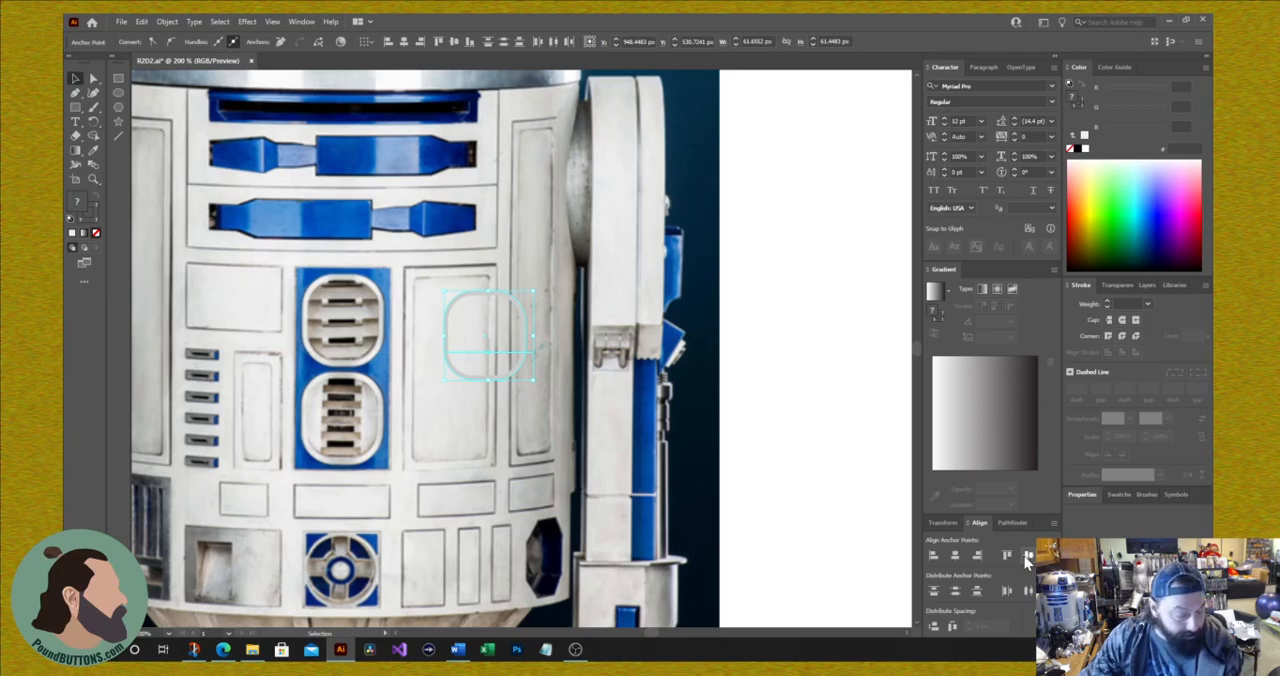
pyautogui.hotkey('ctrl', 'z')
# Step: Undo the vent group's last shift beneath the rounded outline and clear the selection
pyautogui.moveTo(500, 357); pyautogui.dragTo(372, 500)
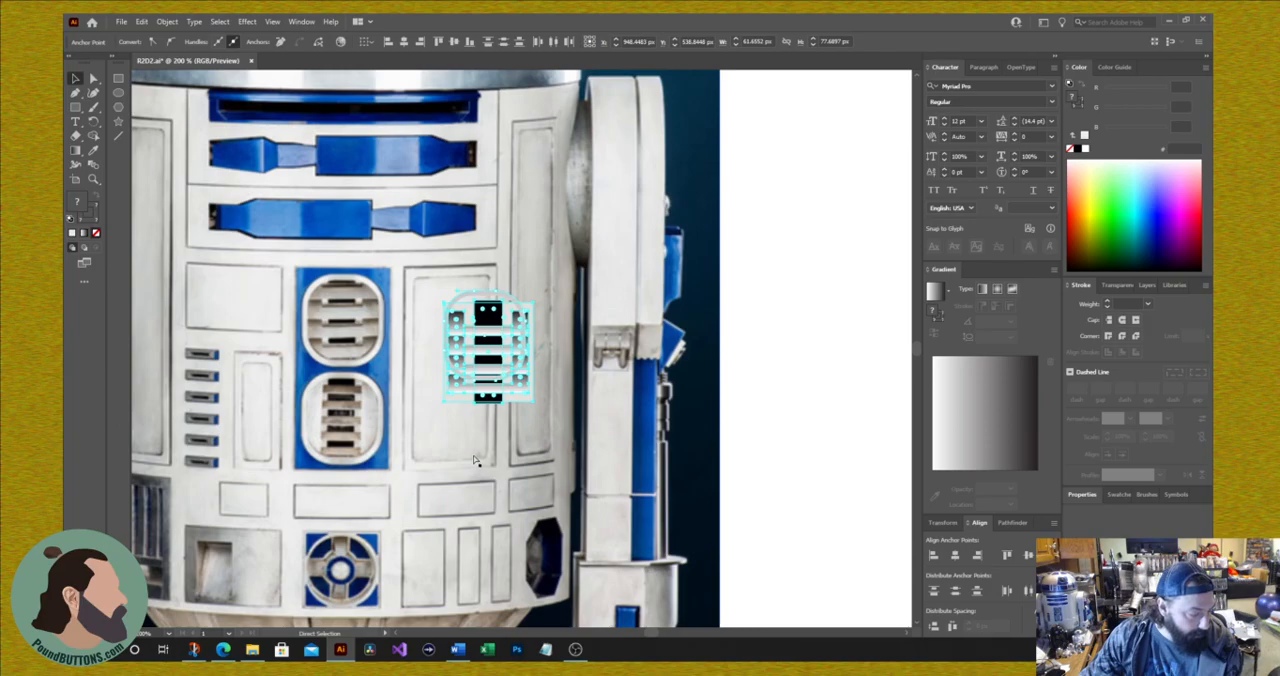
pyautogui.hotkey('ctrl', 'z')
pyautogui.click(849, 329)
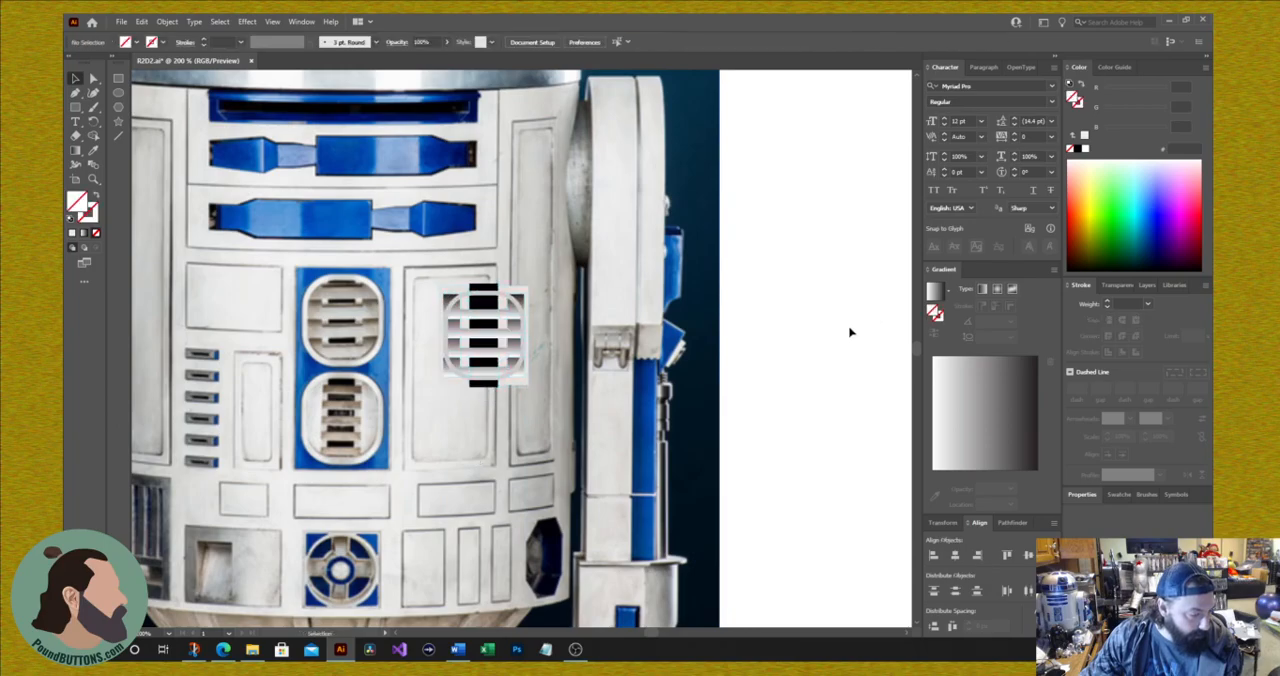
# Step: Move the vent group and rounded outline onto the blank area beside the photo and center them on each other both ways
pyautogui.moveTo(498, 338); pyautogui.dragTo(814, 293)
pyautogui.moveTo(463, 378); pyautogui.dragTo(789, 376)
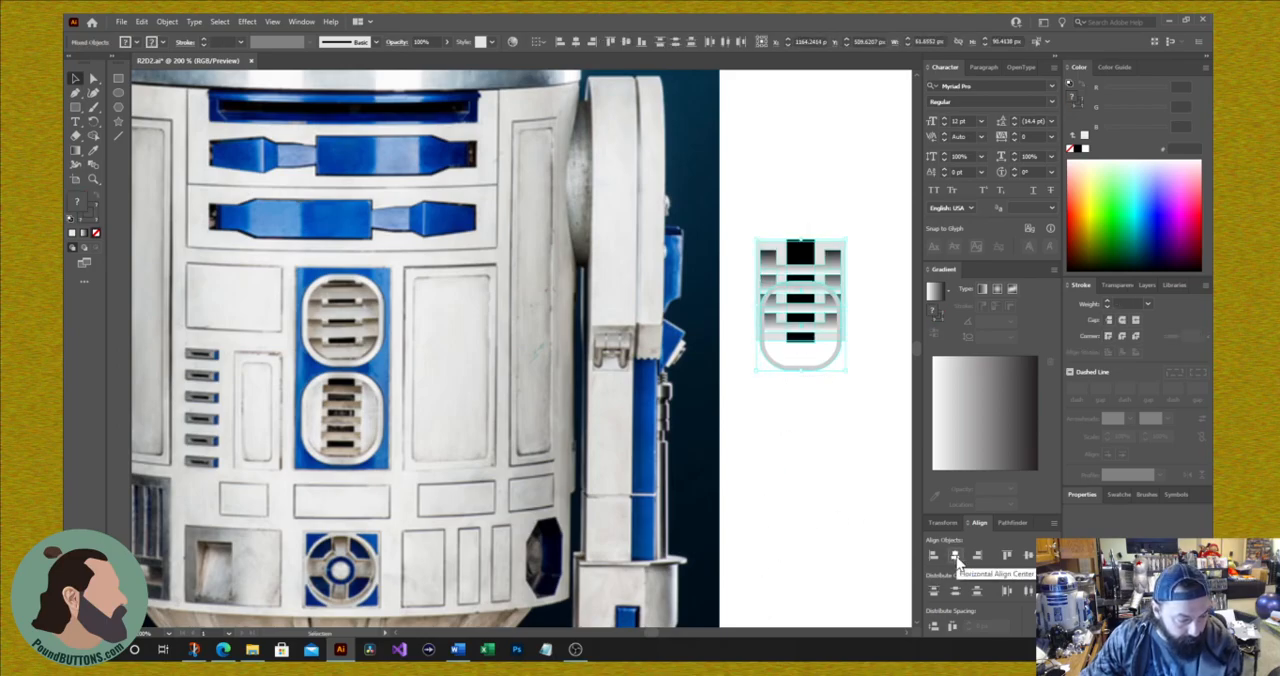
pyautogui.click(1029, 560)
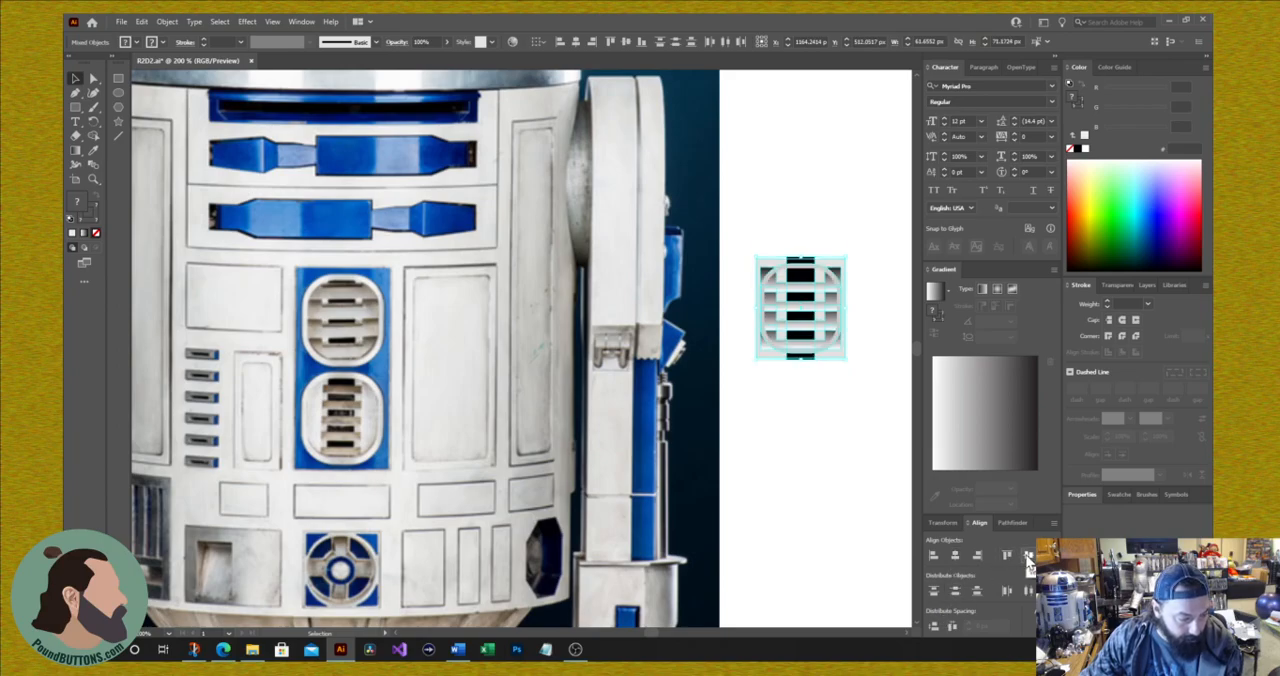
pyautogui.click(846, 466)
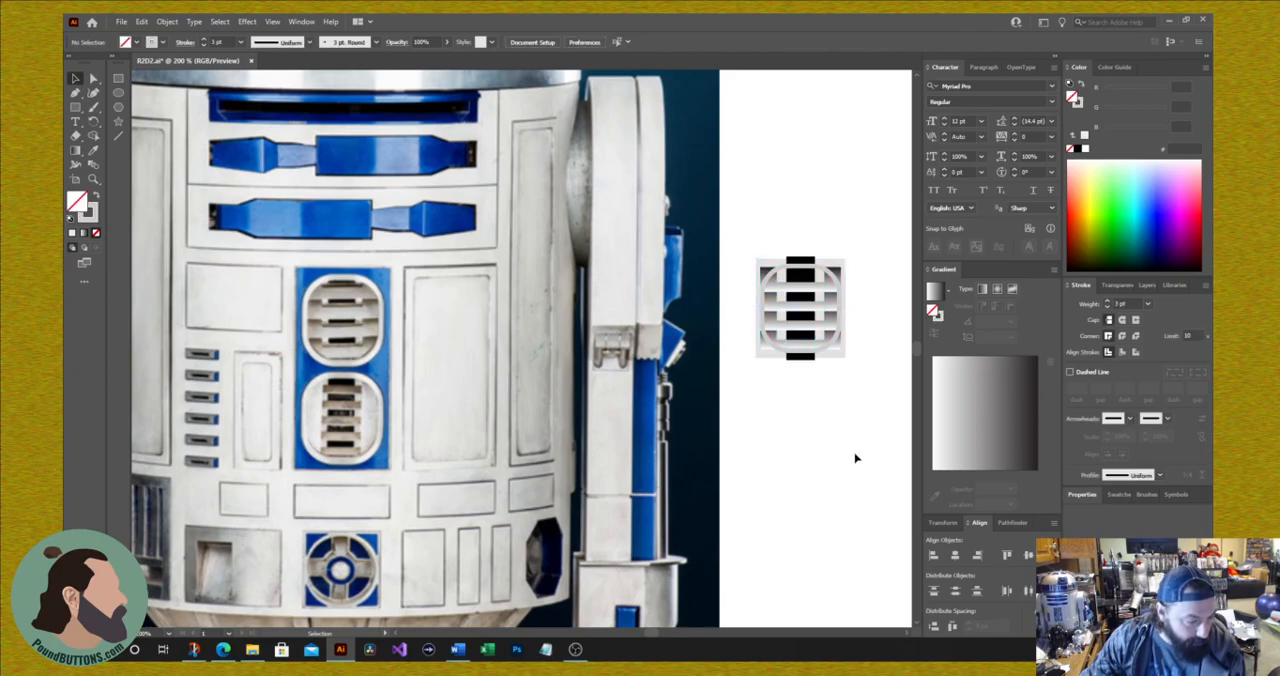
# Step: Nudge the rounded outline slightly down over the vent slats
pyautogui.click(820, 358)
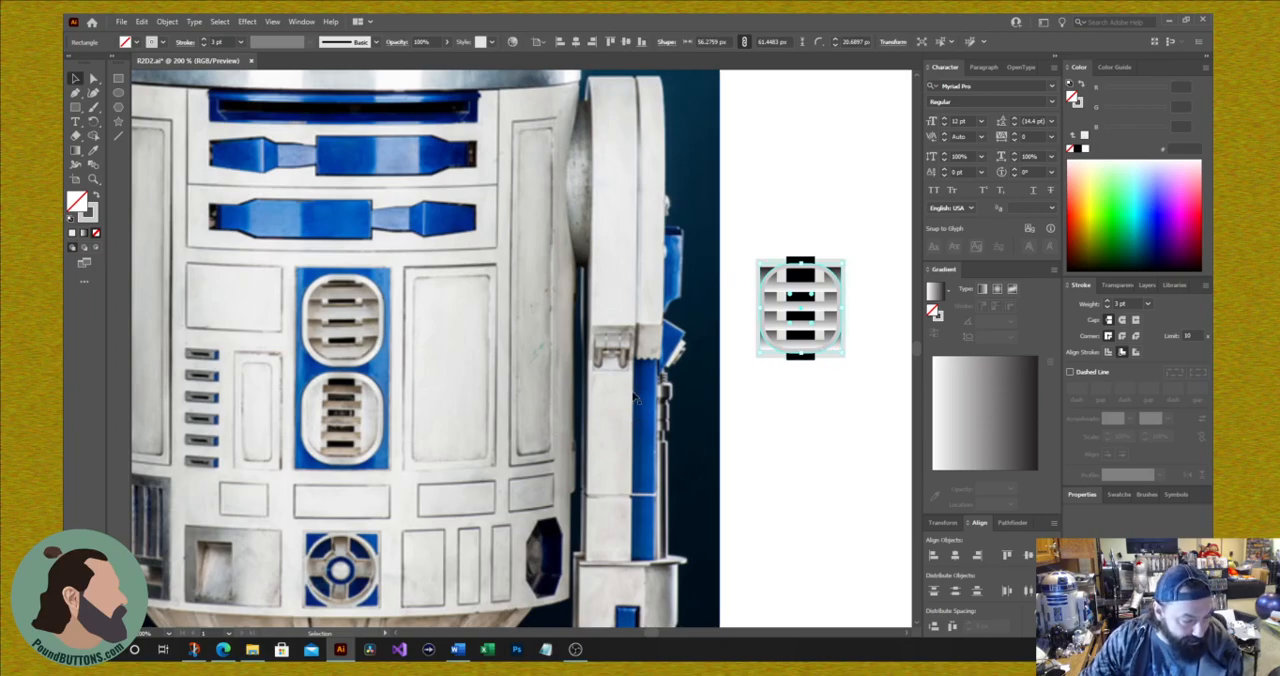
pyautogui.press('Down')
pyautogui.press('Down')
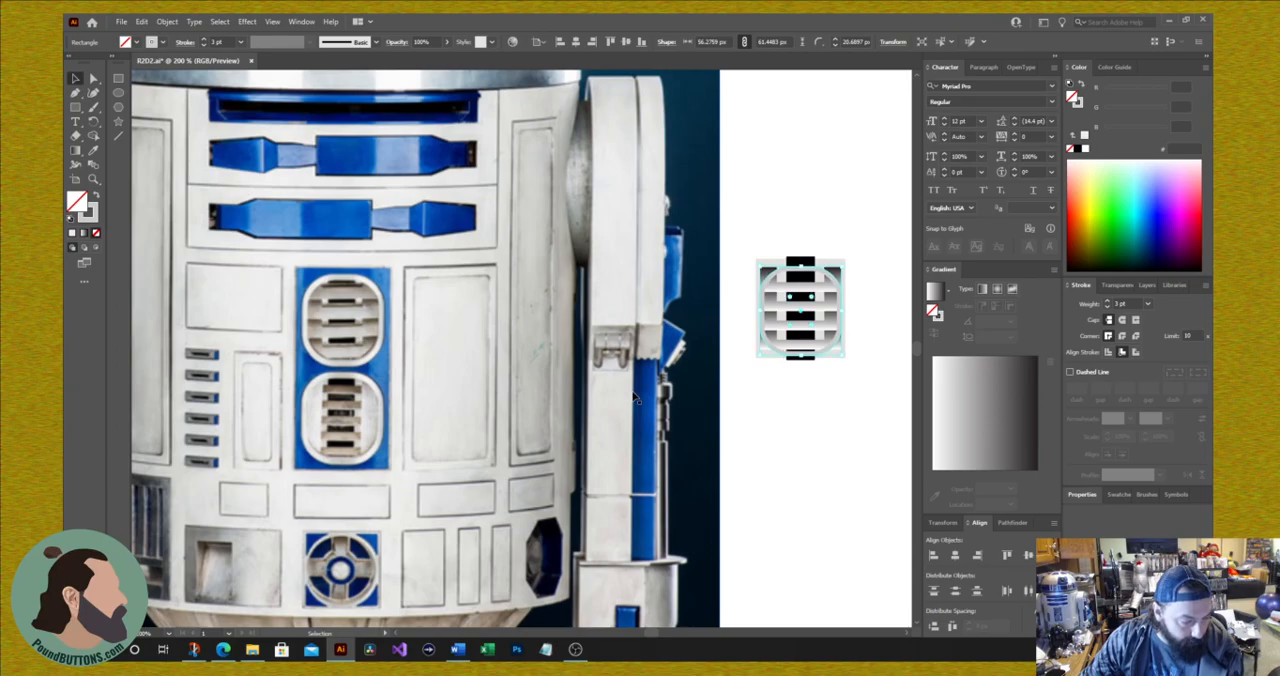
# Step: Try Pathfinder Minus Back, Crop and Divide on the vent group and rounded outline, undoing the crop and the division
pyautogui.moveTo(883, 211); pyautogui.dragTo(763, 444)
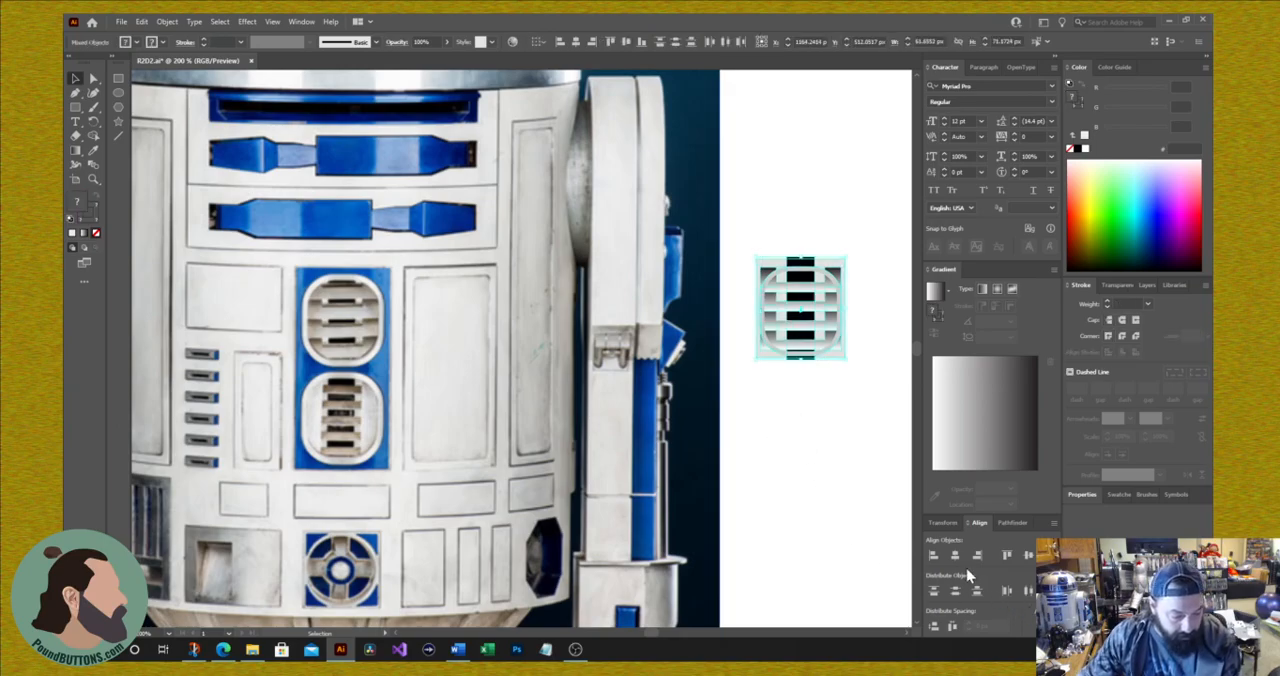
pyautogui.click(1012, 522)
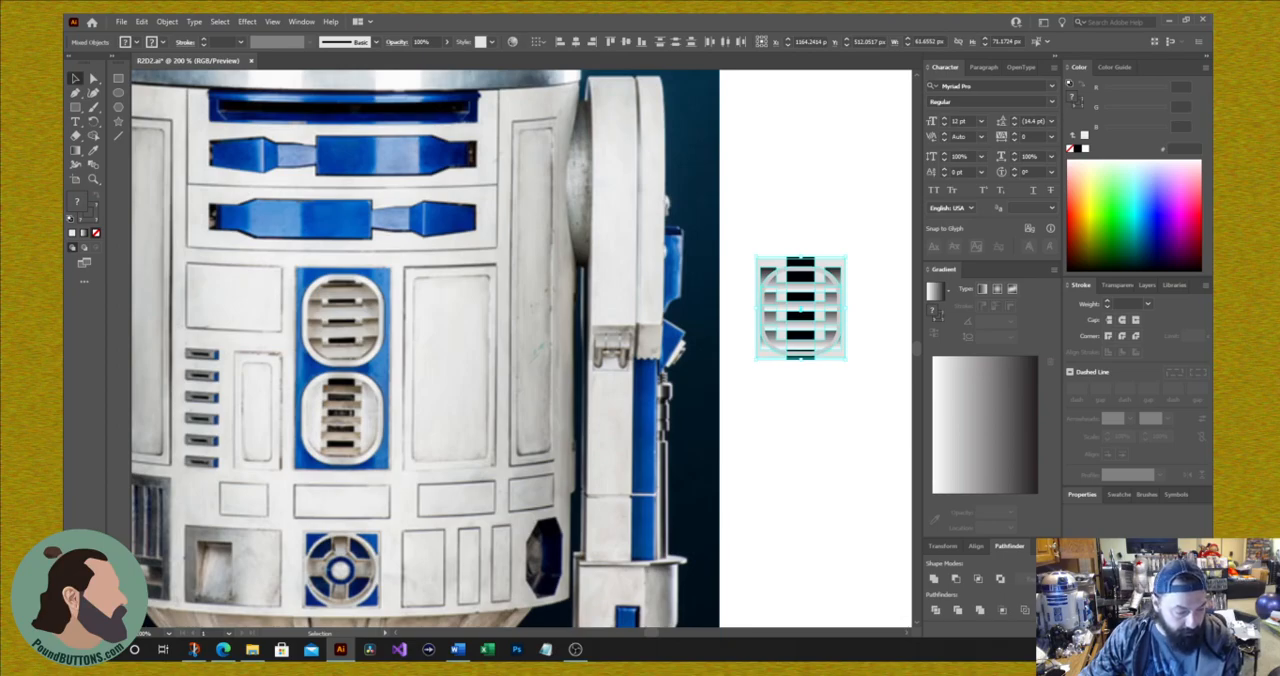
pyautogui.click(1046, 610)
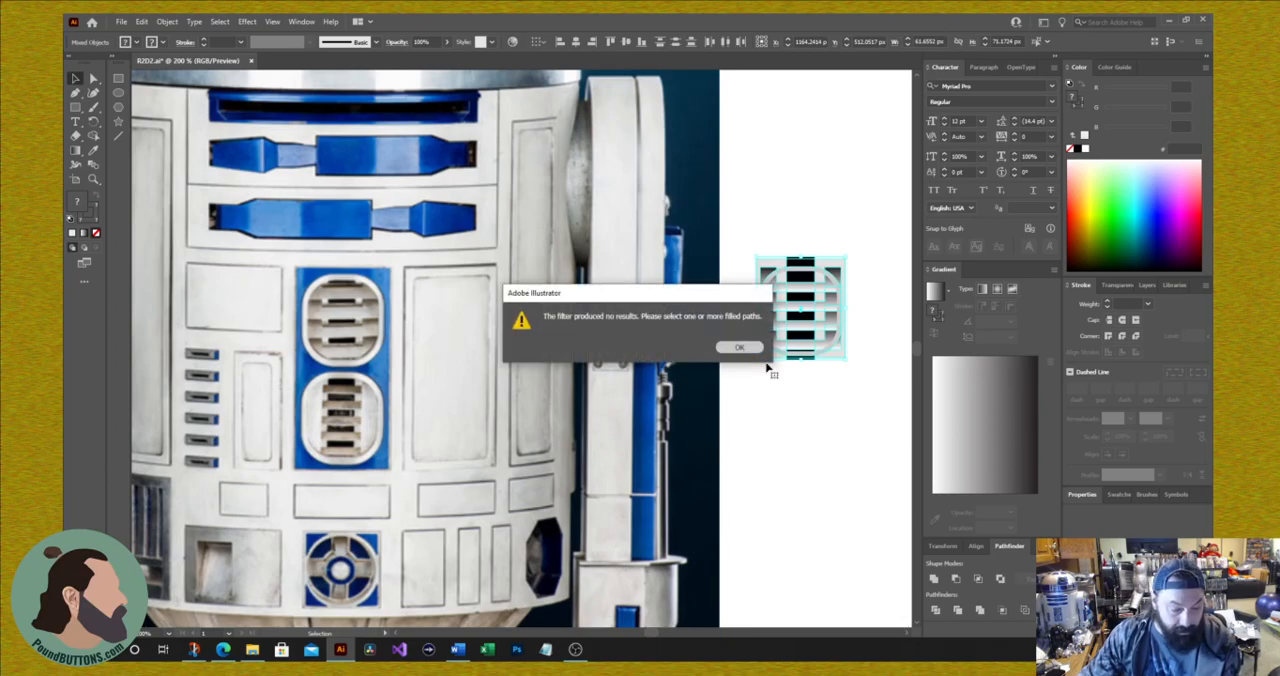
pyautogui.click(745, 349)
pyautogui.click(1001, 610)
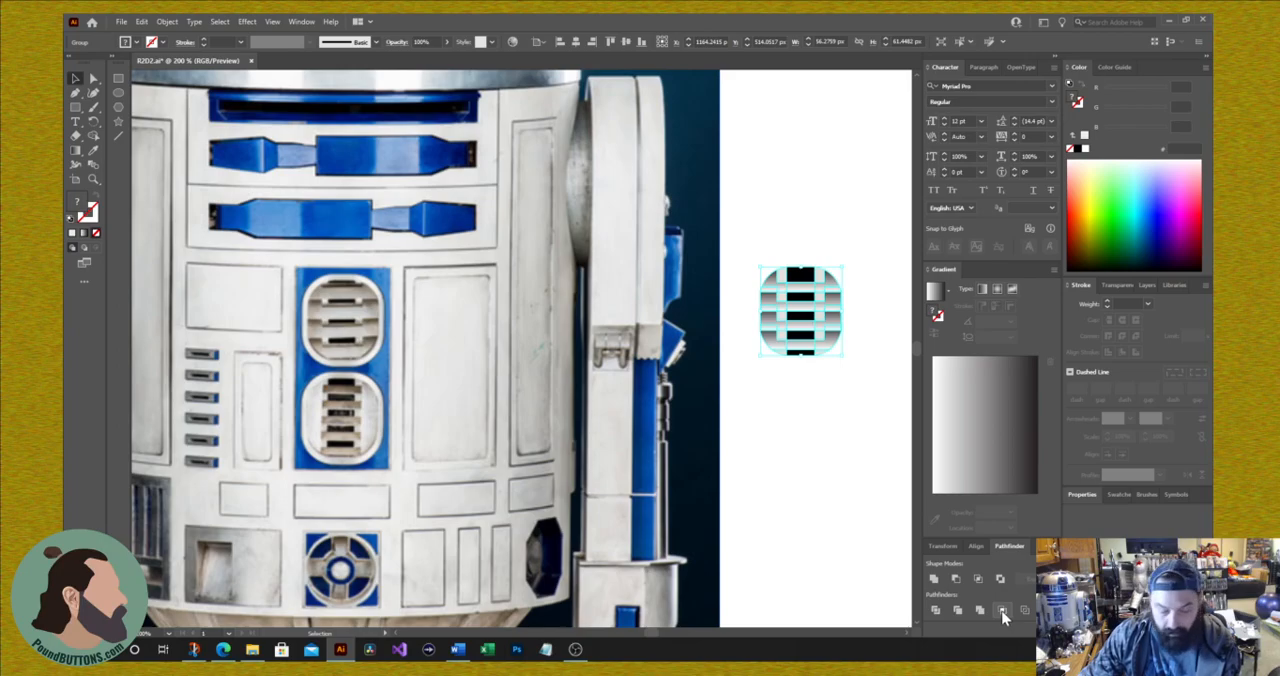
pyautogui.hotkey('ctrl', 'z')
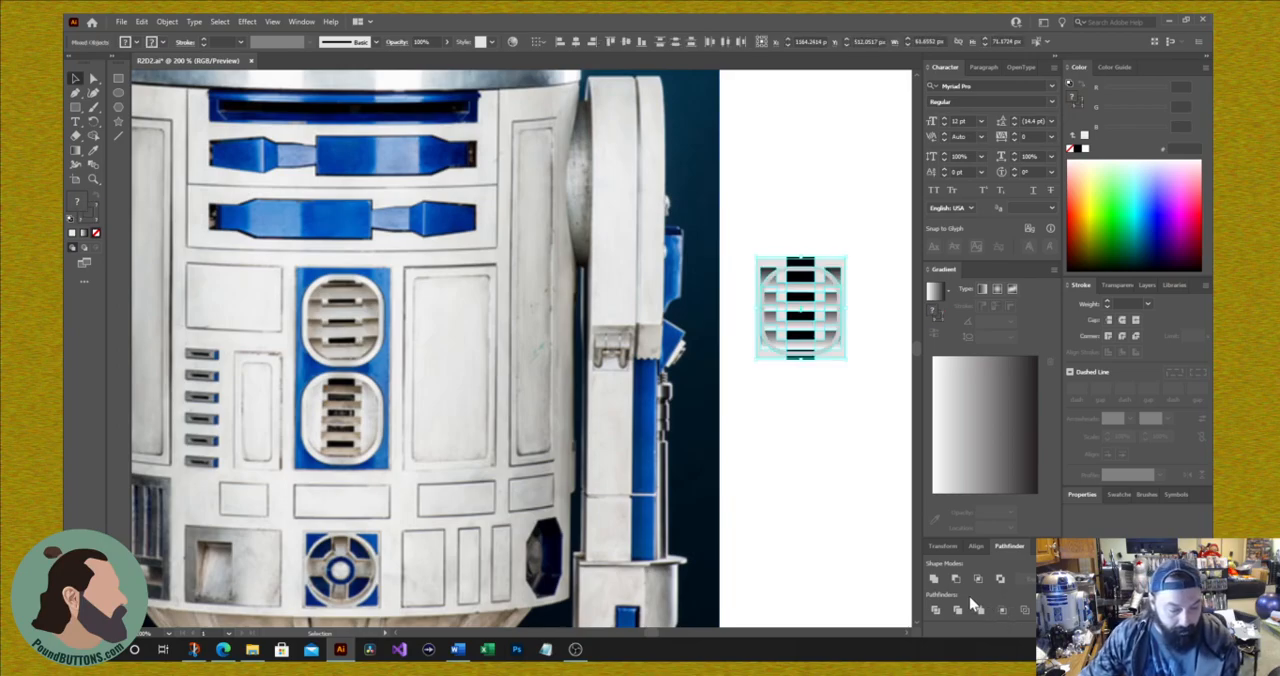
pyautogui.click(937, 612)
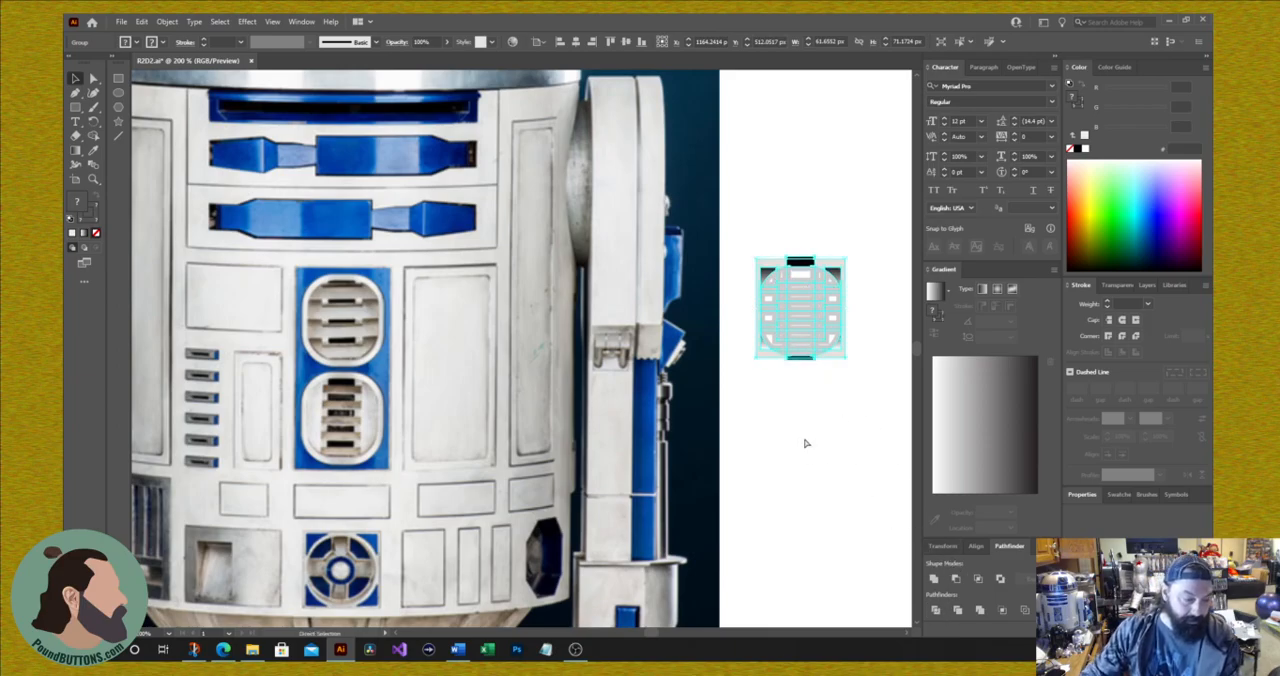
pyautogui.hotkey('ctrl', 'z')
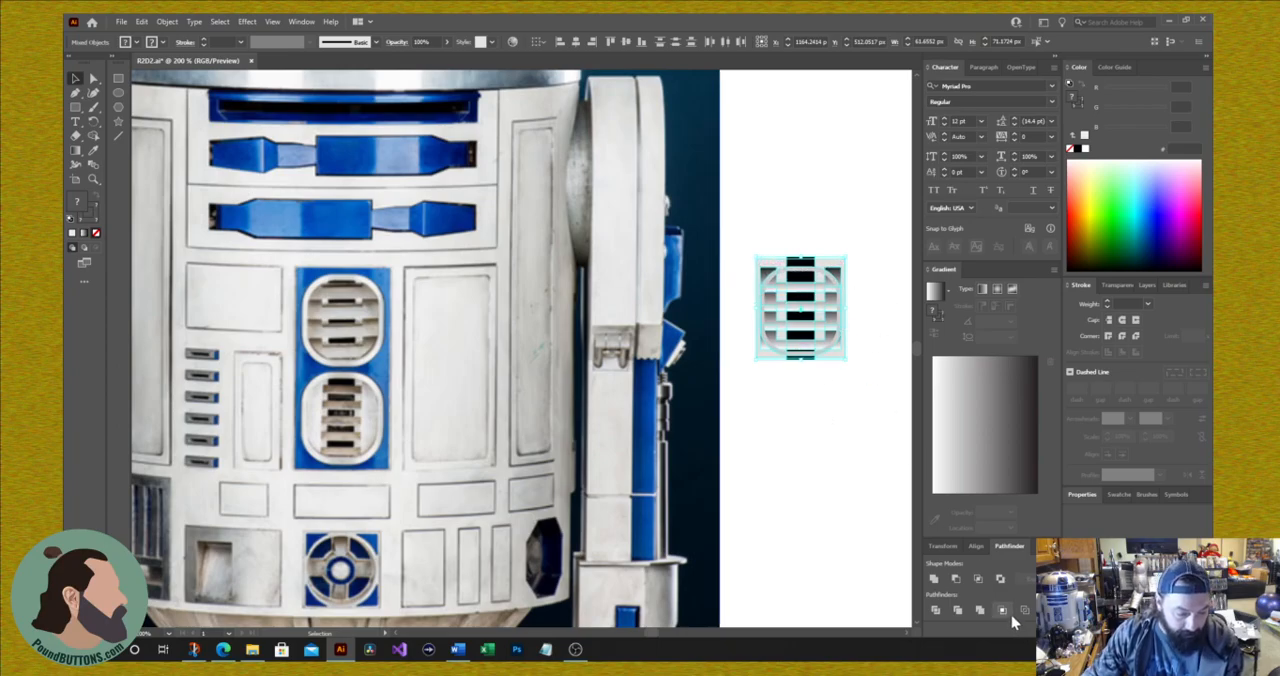
# Step: Duplicate the rounded outline below the vent and crop the vent group to the original outline with Pathfinder Crop
pyautogui.click(863, 460)
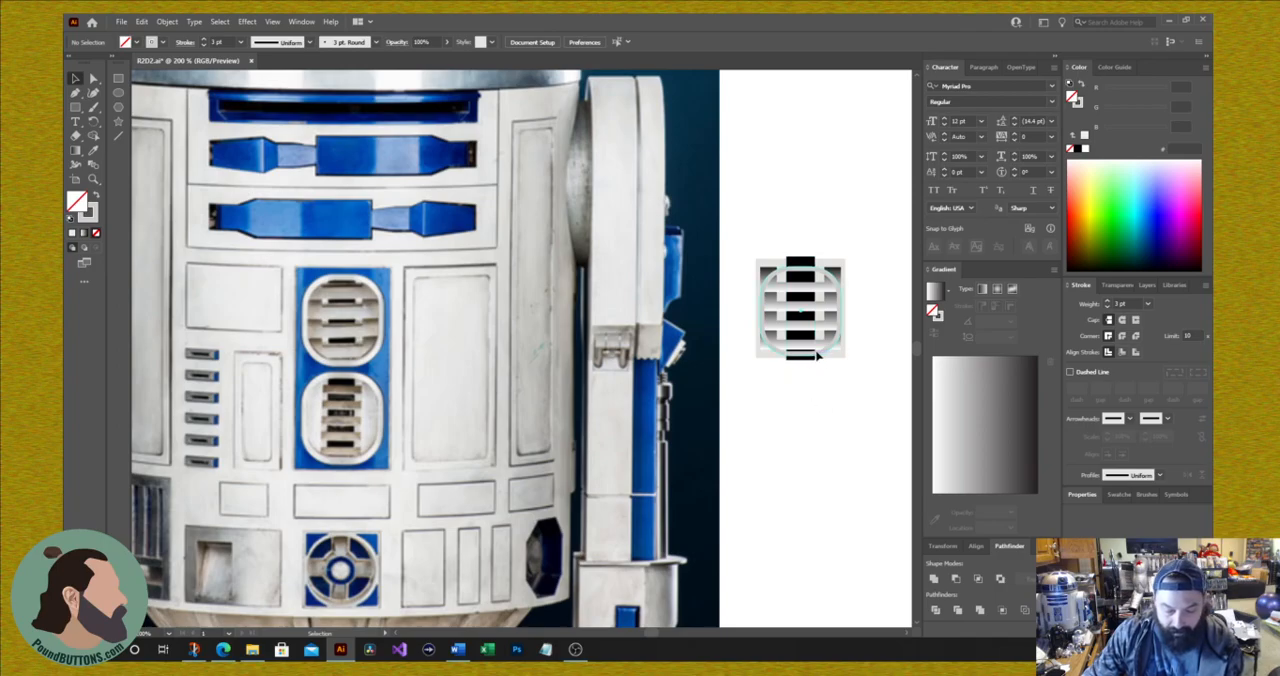
pyautogui.moveTo(818, 354); pyautogui.dragTo(829, 472)
pyautogui.moveTo(741, 231); pyautogui.dragTo(874, 369)
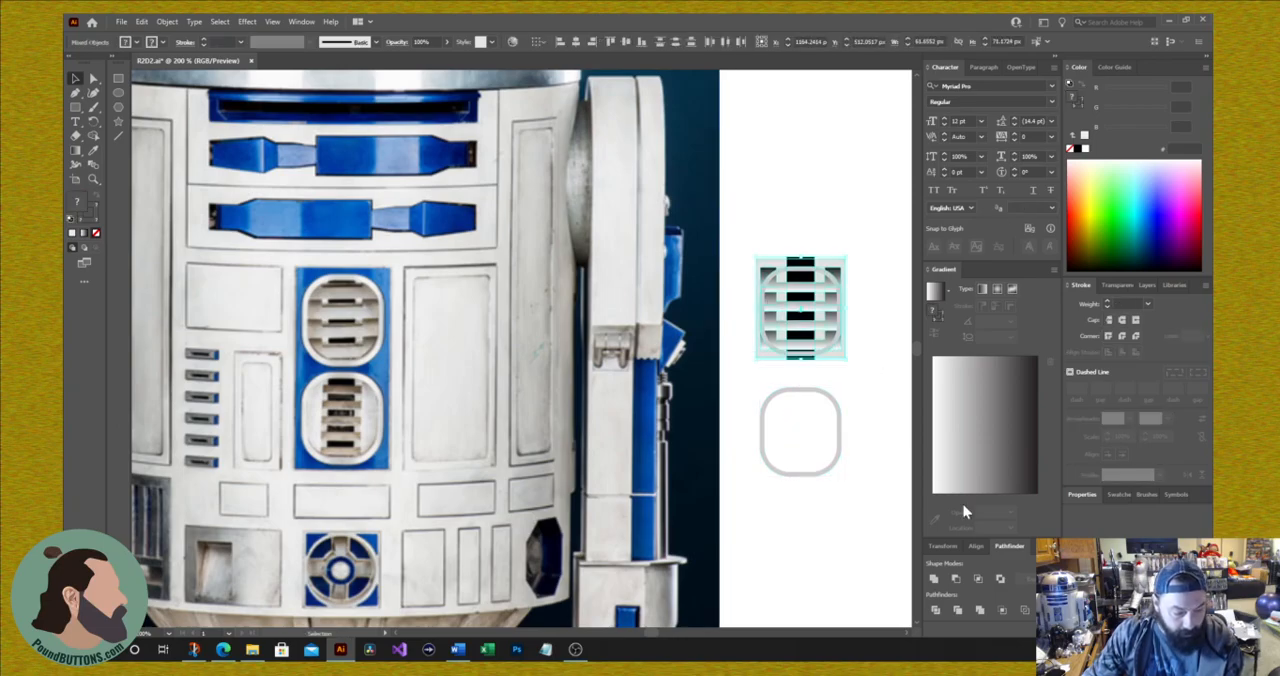
pyautogui.click(1003, 611)
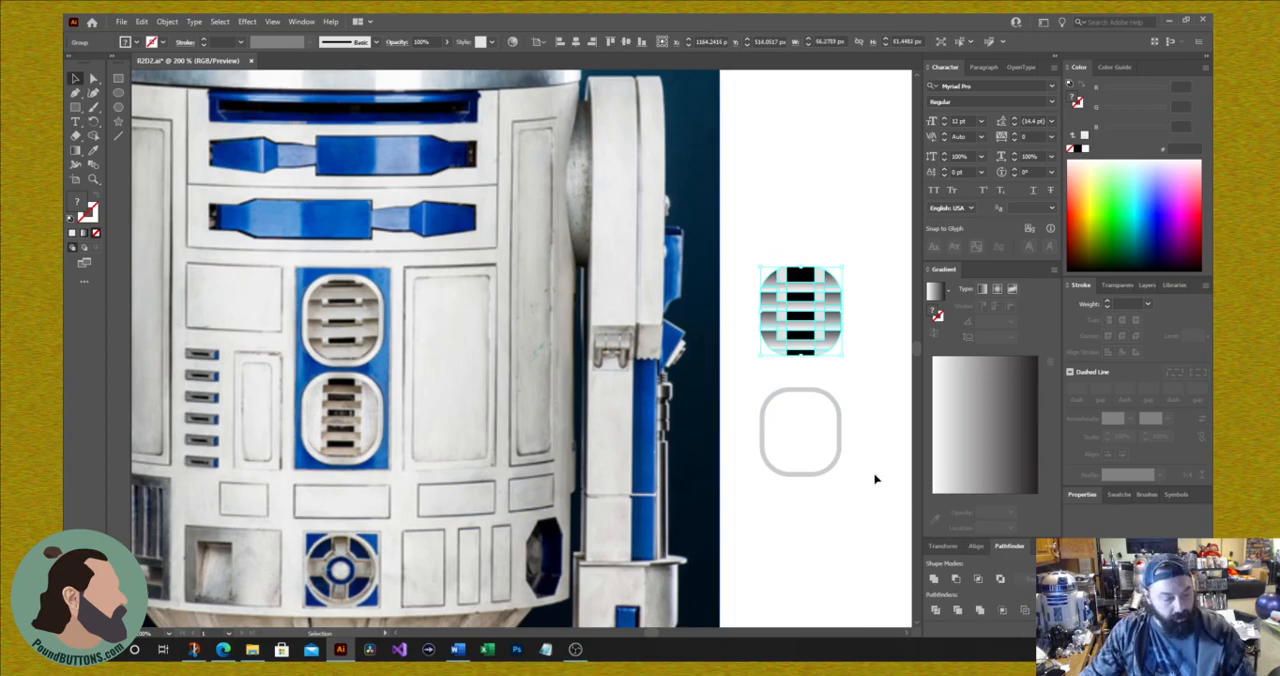
# Step: Shift the duplicated rounded outline straight up until it frames the cropped vent
pyautogui.click(834, 476)
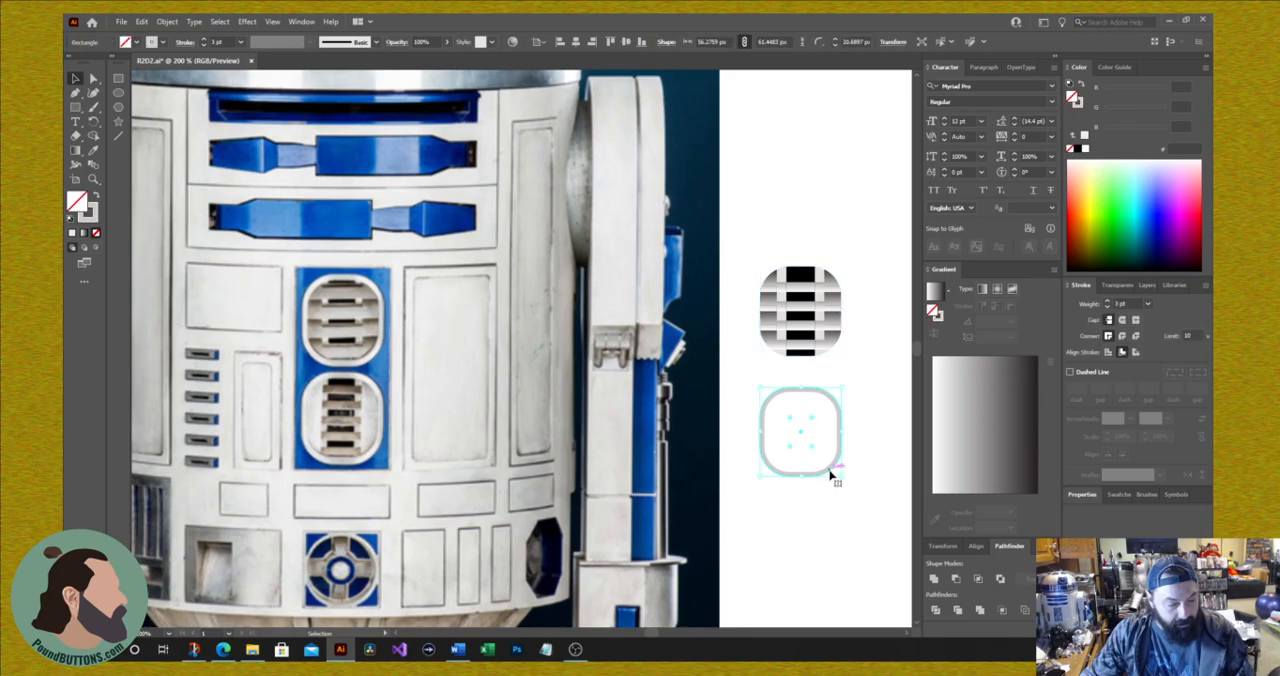
pyautogui.press('Up')
pyautogui.press('Up')
pyautogui.press('Up')
pyautogui.press('Up')
pyautogui.press('Up')
pyautogui.press('Up')
pyautogui.press('Up')
pyautogui.press('Up')
pyautogui.press('Up')
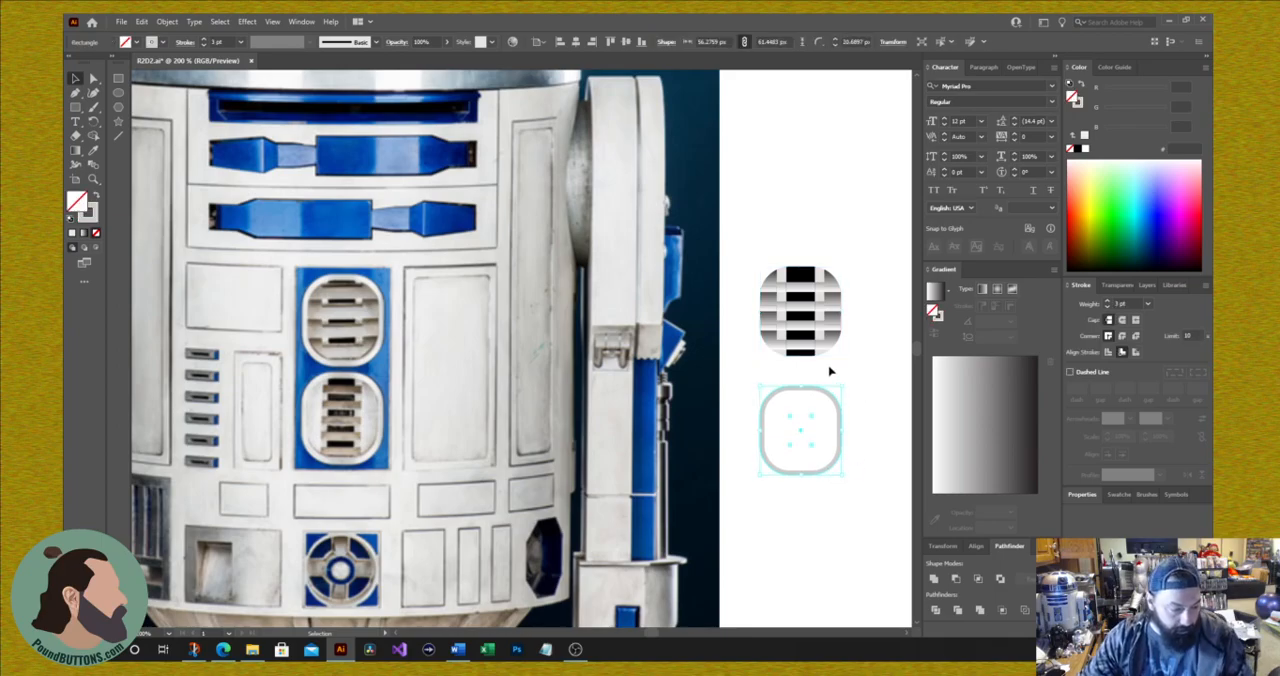
pyautogui.press('Up')
pyautogui.press('Up')
pyautogui.press('Up')
pyautogui.press('Up')
pyautogui.press('Up')
pyautogui.press('Up')
pyautogui.press('Up')
pyautogui.press('Up')
pyautogui.press('Up')
pyautogui.press('Up')
pyautogui.press('Up')
pyautogui.press('Up')
pyautogui.press('Up')
pyautogui.press('Up')
pyautogui.press('Up')
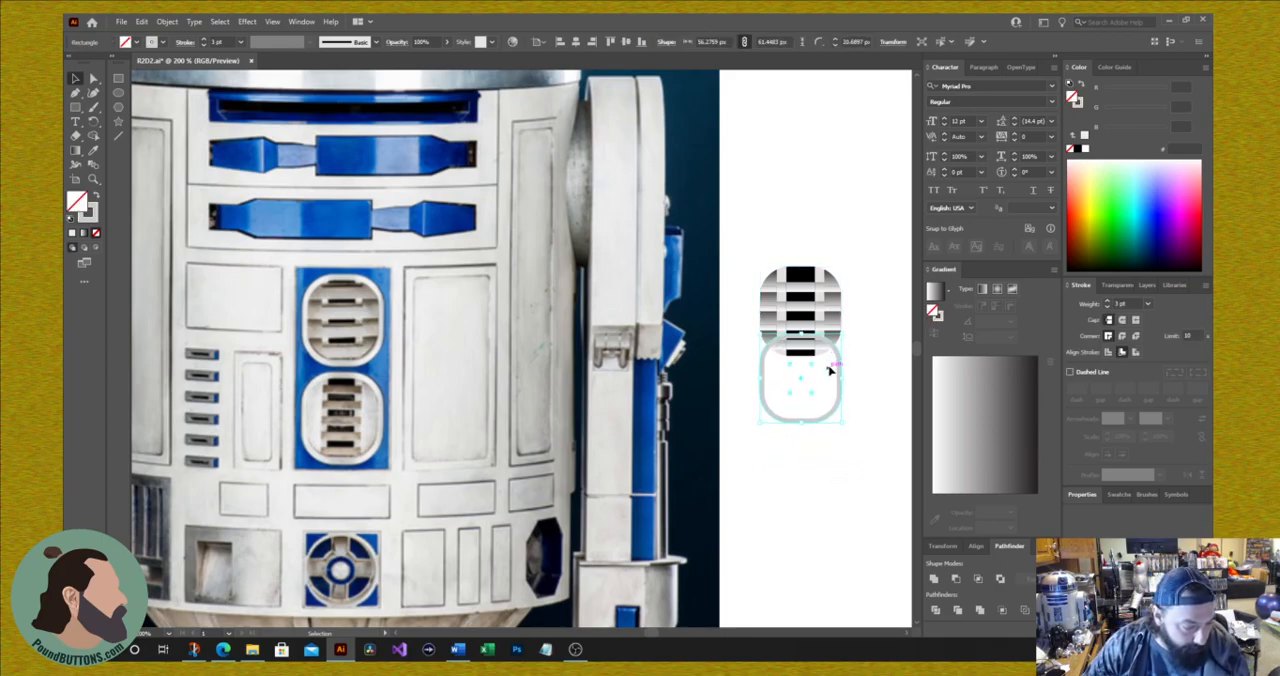
pyautogui.press('Up')
pyautogui.press('Up')
pyautogui.press('Up')
pyautogui.press('Up')
pyautogui.press('Up')
pyautogui.press('Up')
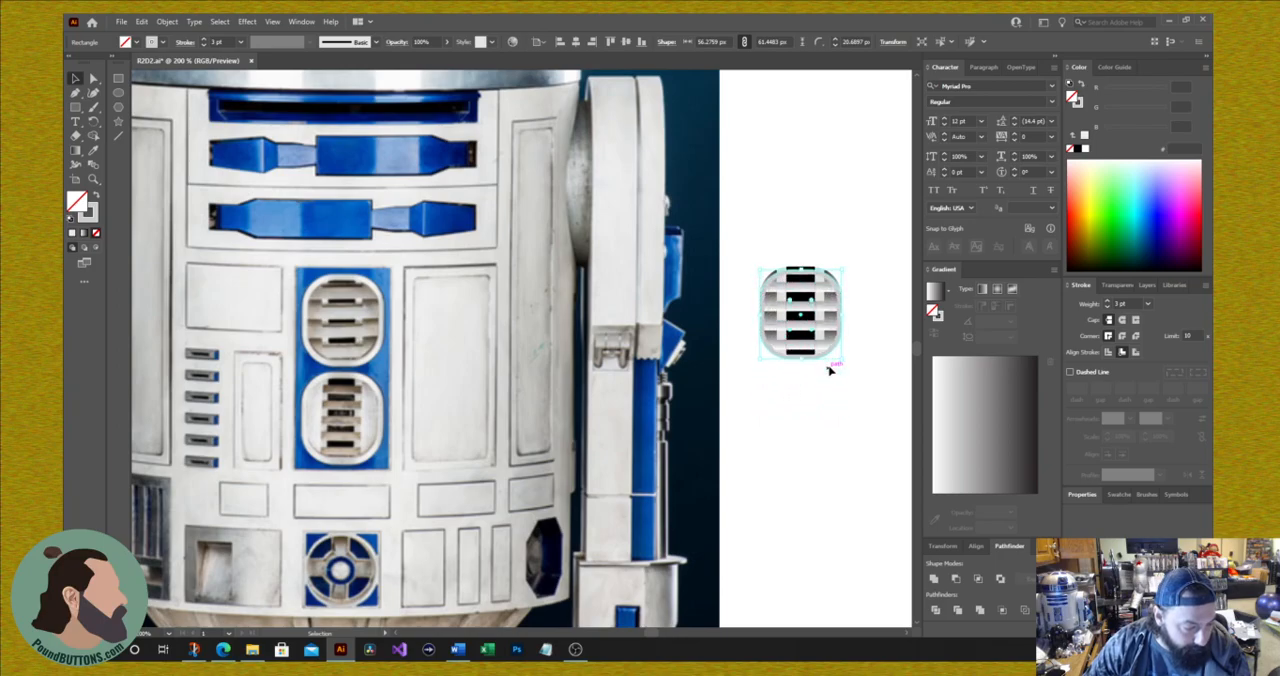
pyautogui.press('Down')
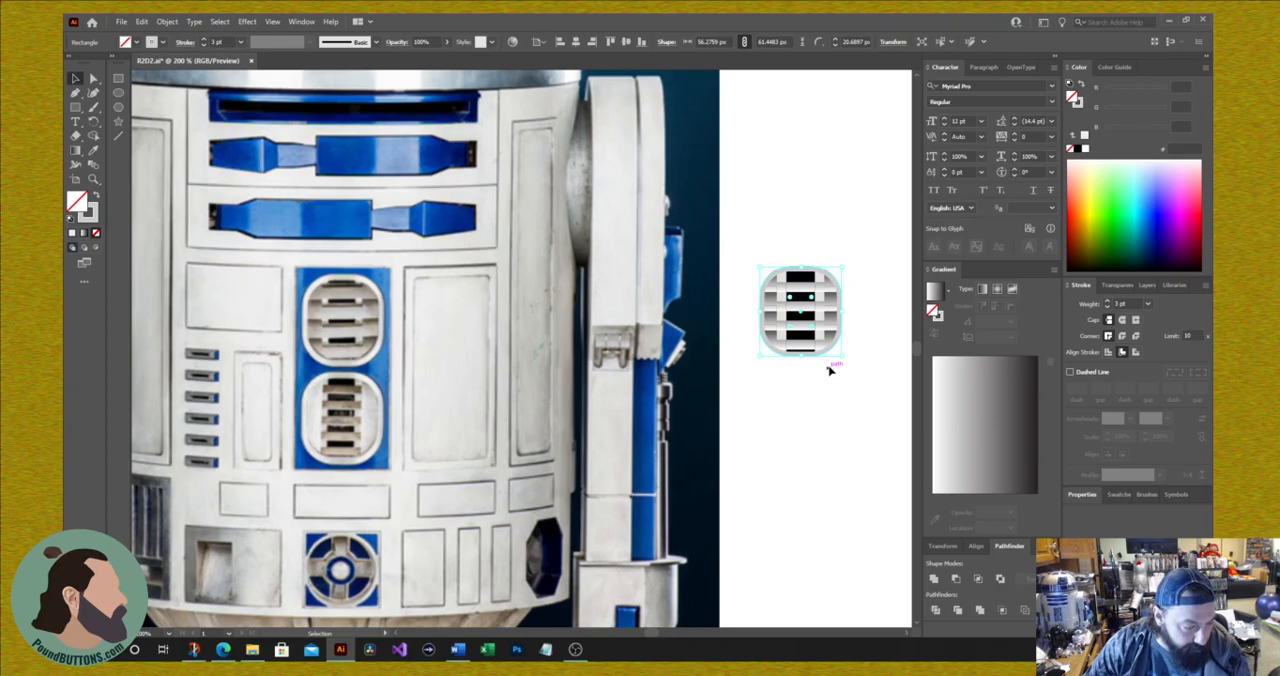
pyautogui.click(851, 463)
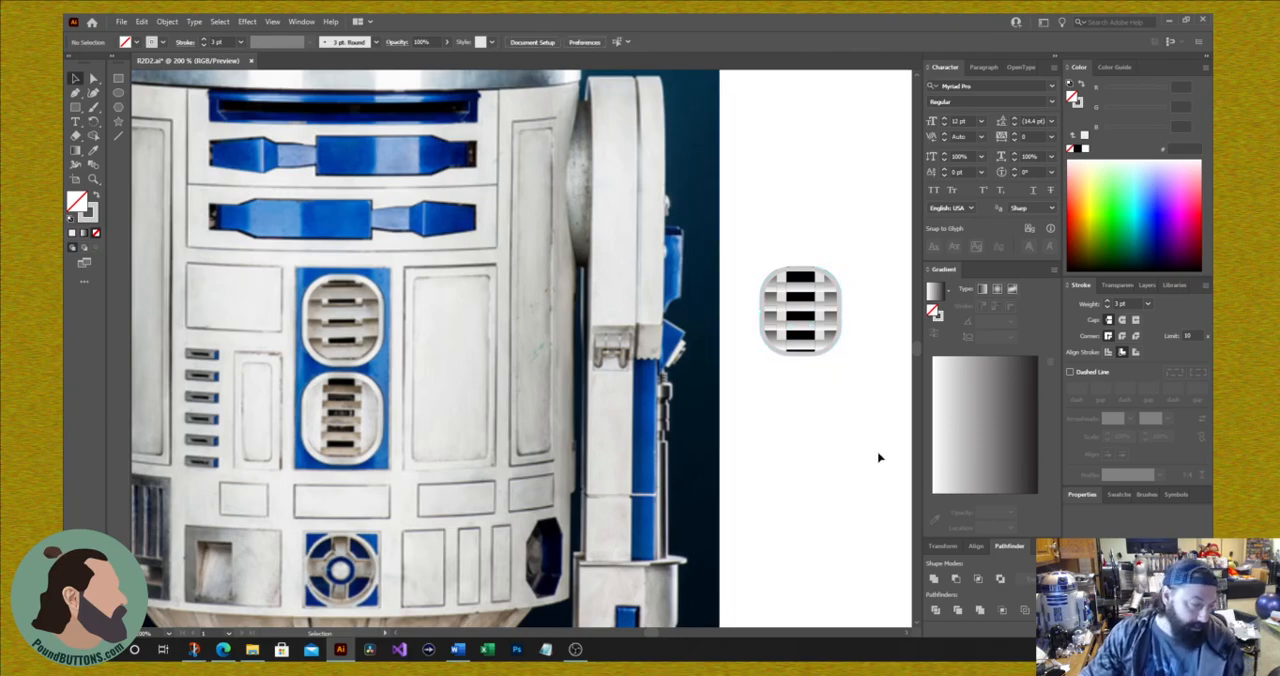
# Step: Group the cropped vent together with its rounded outline
pyautogui.moveTo(758, 233); pyautogui.dragTo(846, 400)
pyautogui.rightClick(807, 330)
pyautogui.click(845, 421)
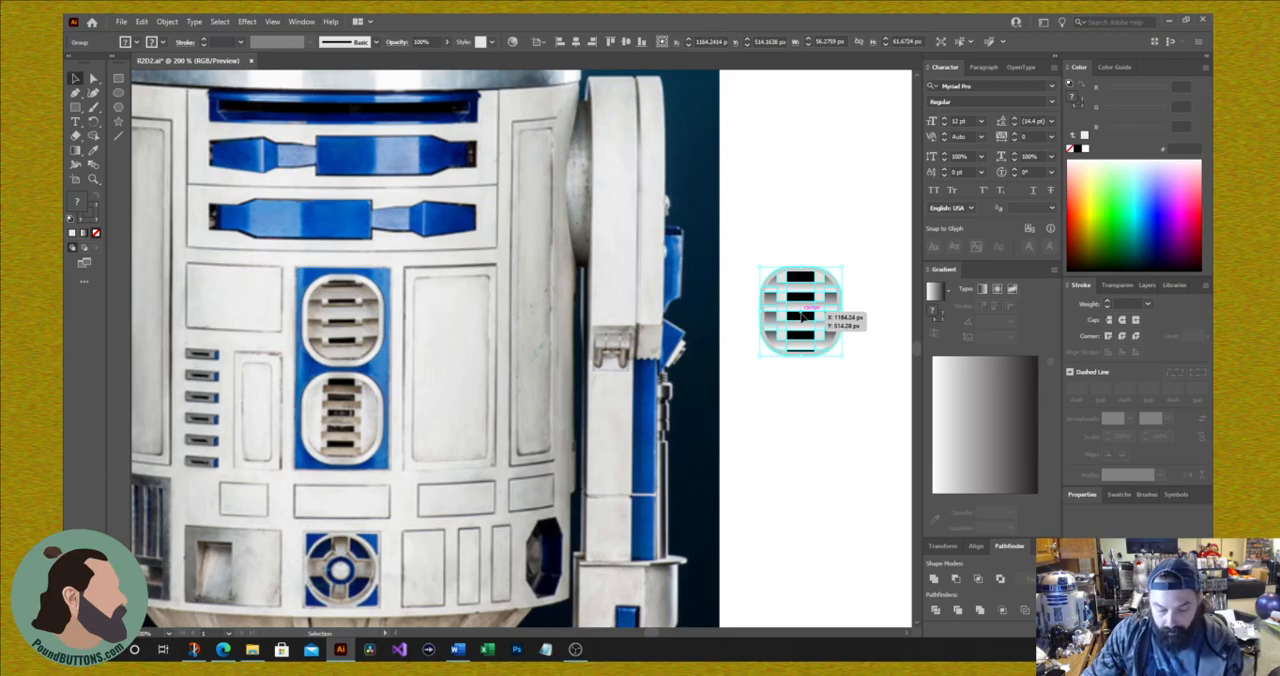
# Step: Place the grouped vent over the photo's upper front vent and a copy over the lower one
pyautogui.moveTo(803, 316); pyautogui.dragTo(820, 424)
pyautogui.hotkey('ctrl', 'z')
pyautogui.moveTo(810, 316); pyautogui.dragTo(334, 426)
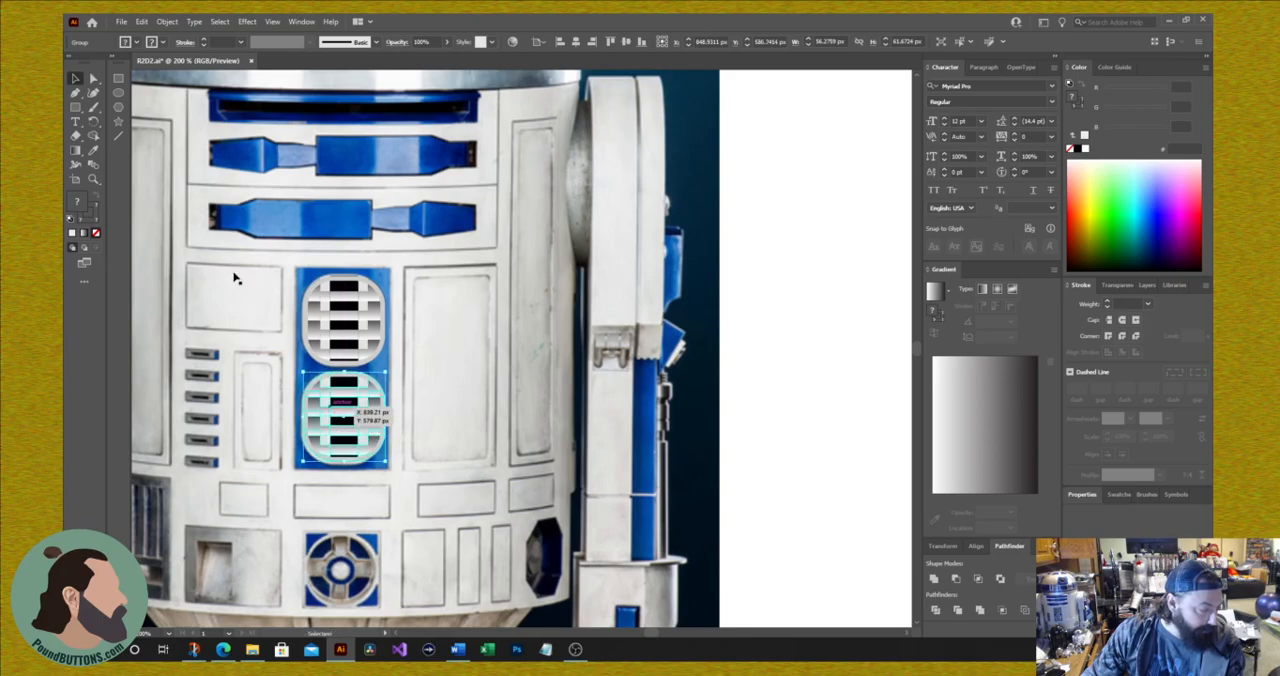
# Step: Draw a rectangle about 65 by 139 px over the blue vent panel, without stroke, and fill it with sampled blue 4F90D1
pyautogui.click(118, 79)
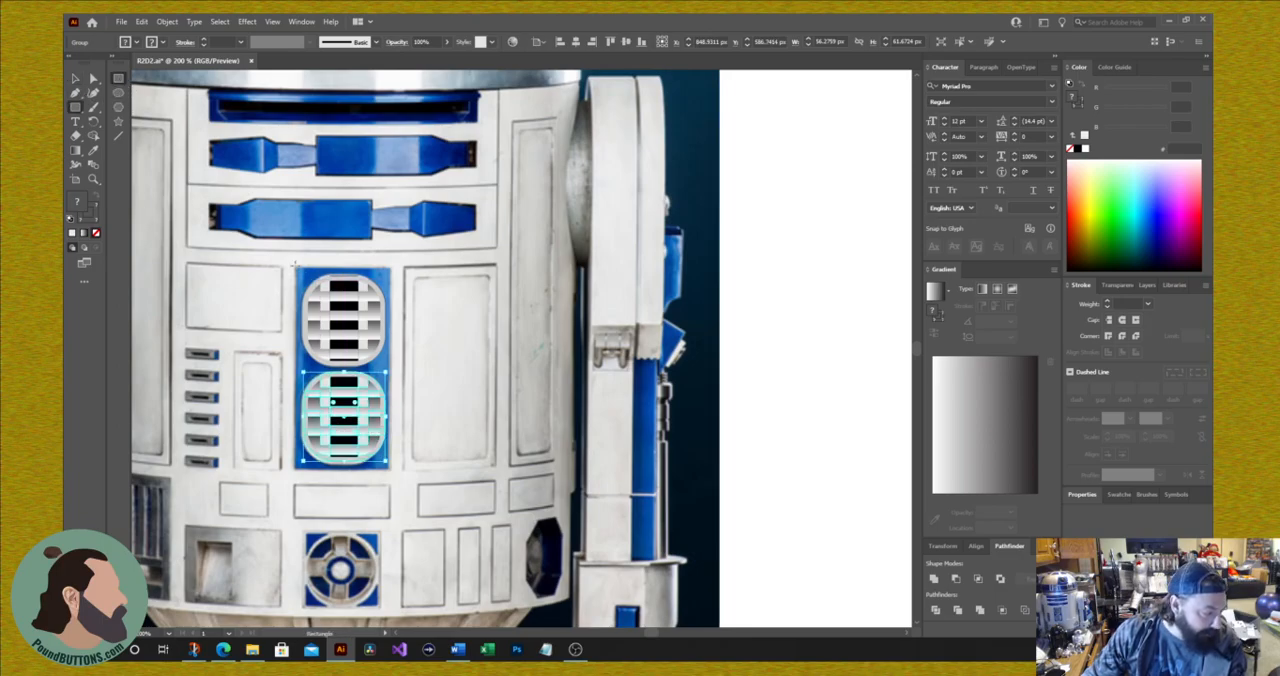
pyautogui.moveTo(296, 268); pyautogui.dragTo(390, 466)
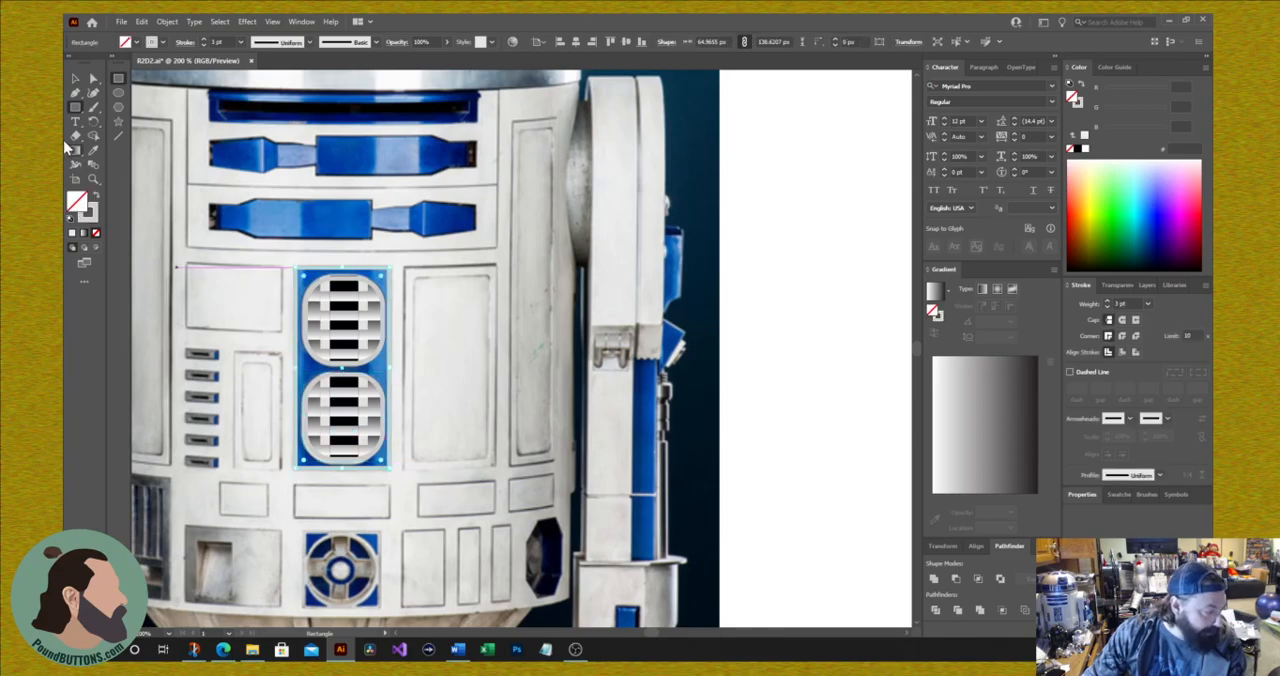
pyautogui.click(95, 232)
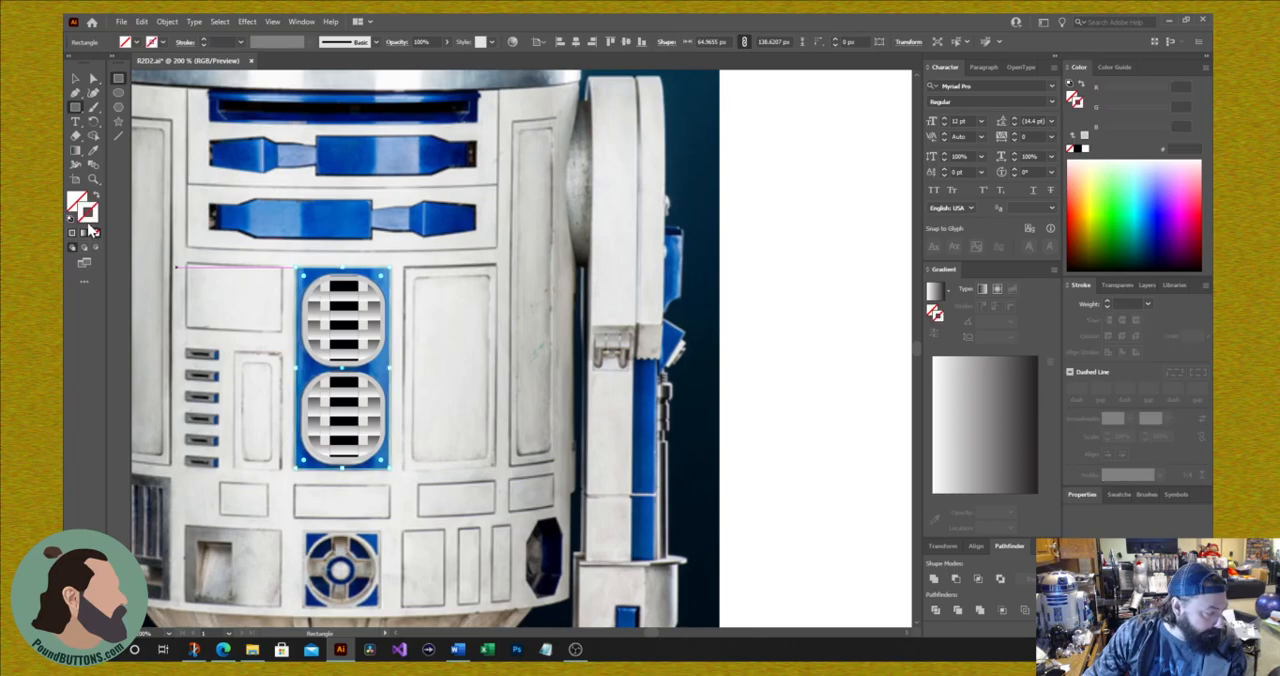
pyautogui.click(93, 150)
pyautogui.click(259, 205)
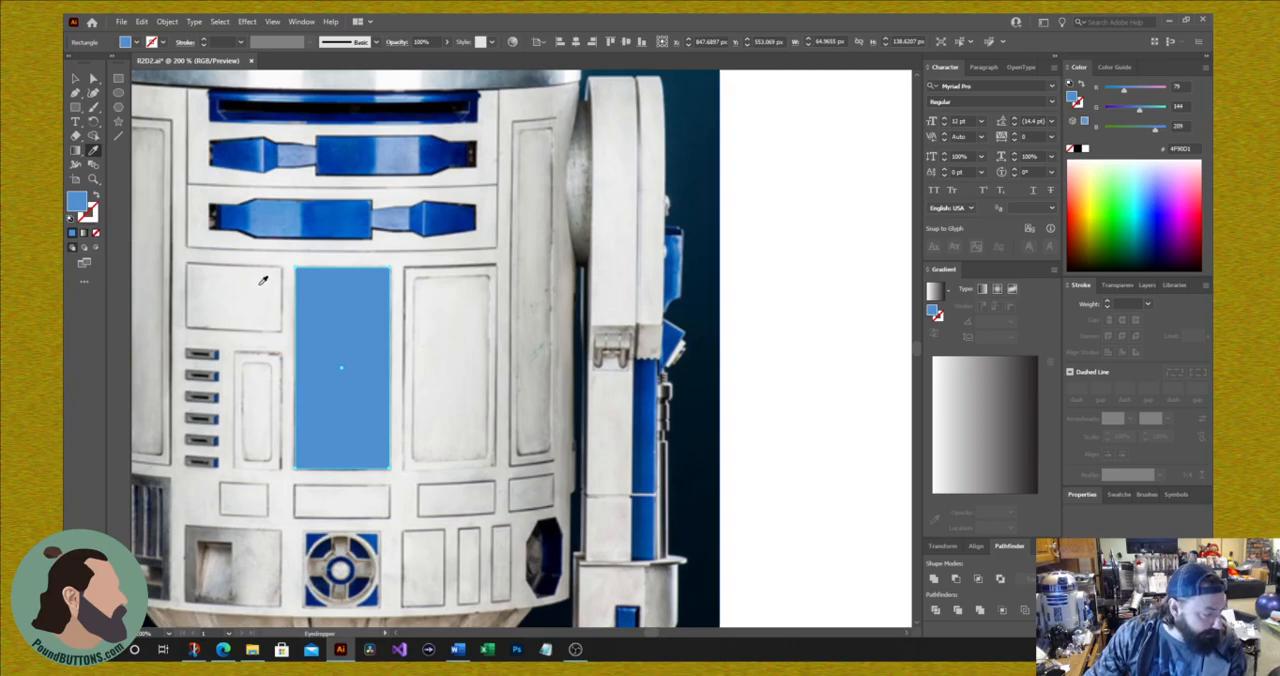
# Step: Send the blue rectangle behind both front vents so that it backs them
pyautogui.click(75, 78)
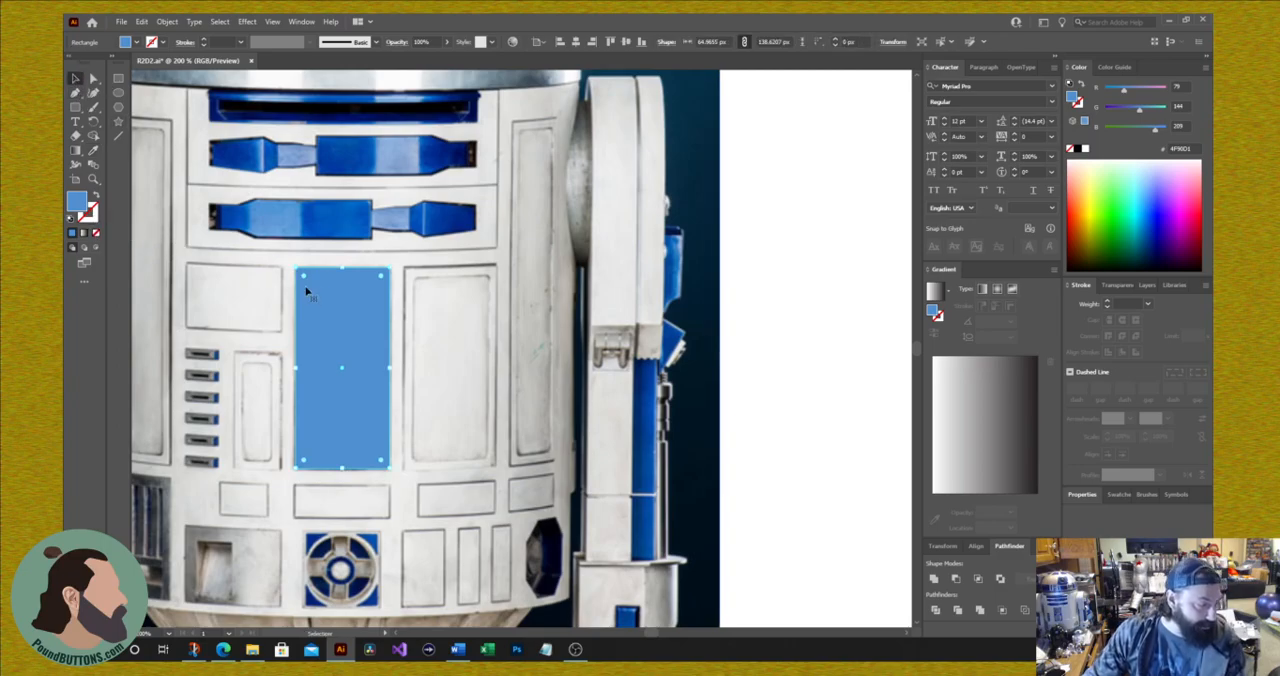
pyautogui.moveTo(296, 267); pyautogui.dragTo(296, 268)
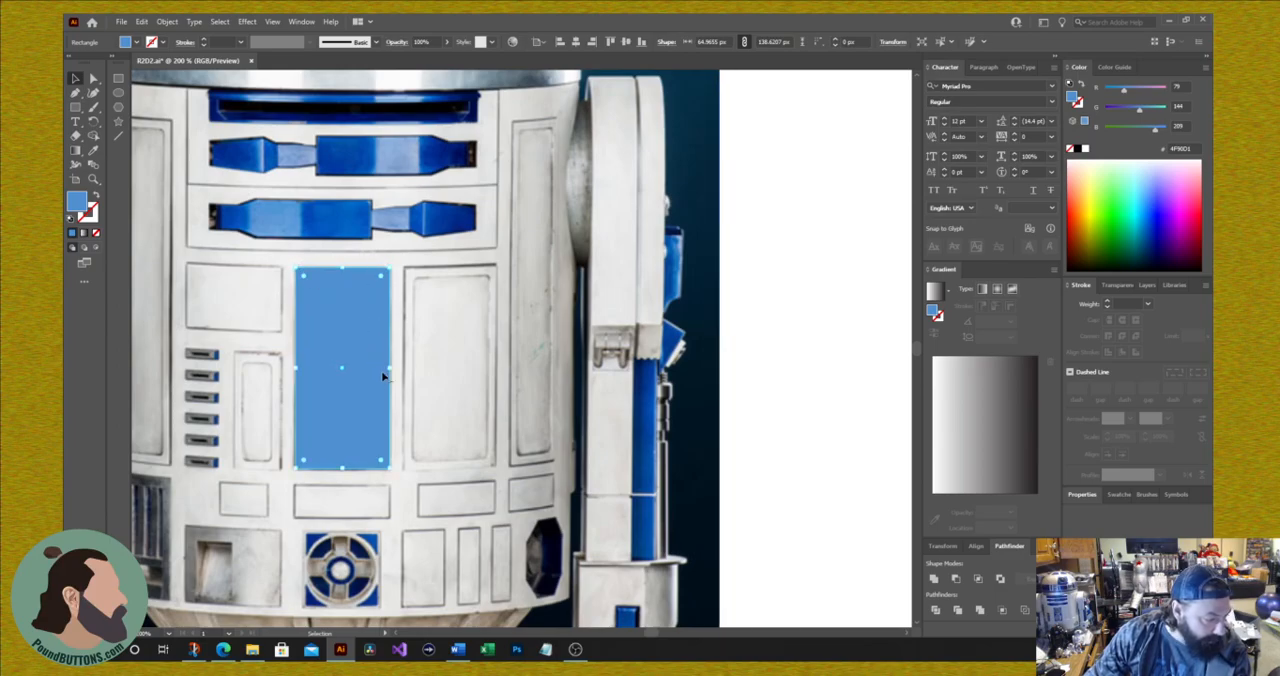
pyautogui.moveTo(341, 468); pyautogui.dragTo(341, 470)
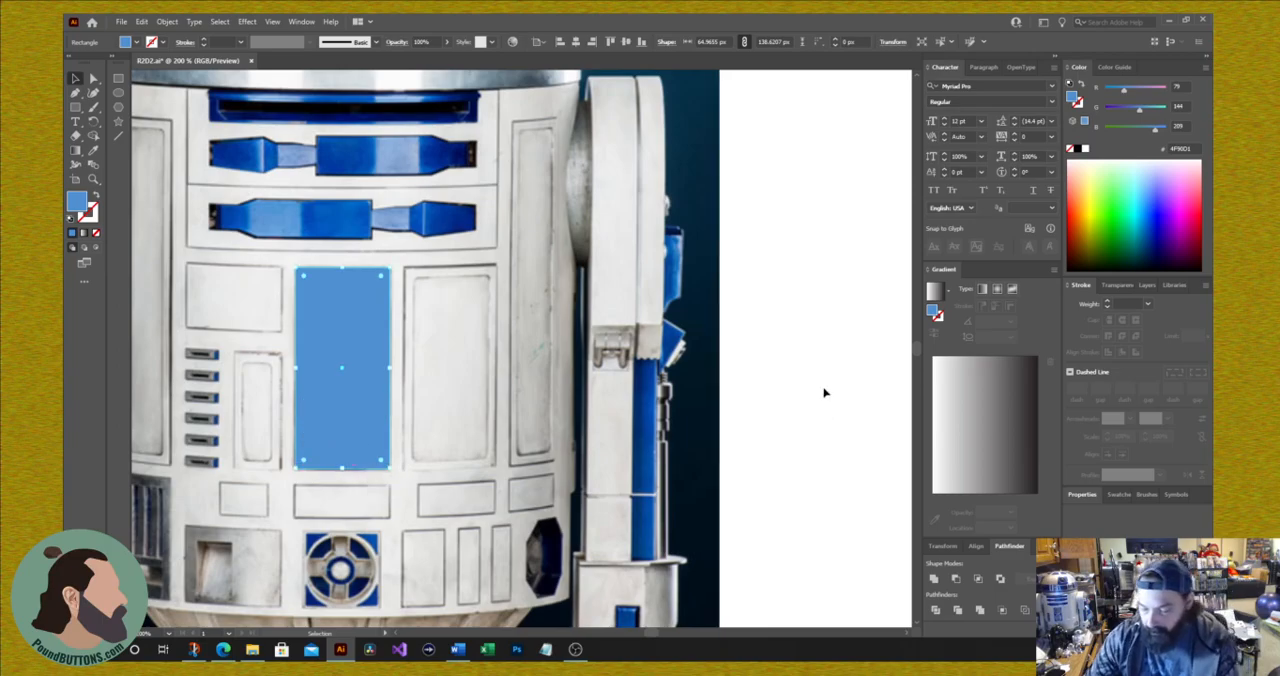
pyautogui.hotkey('ctrl', '[')
pyautogui.hotkey('ctrl', '[')
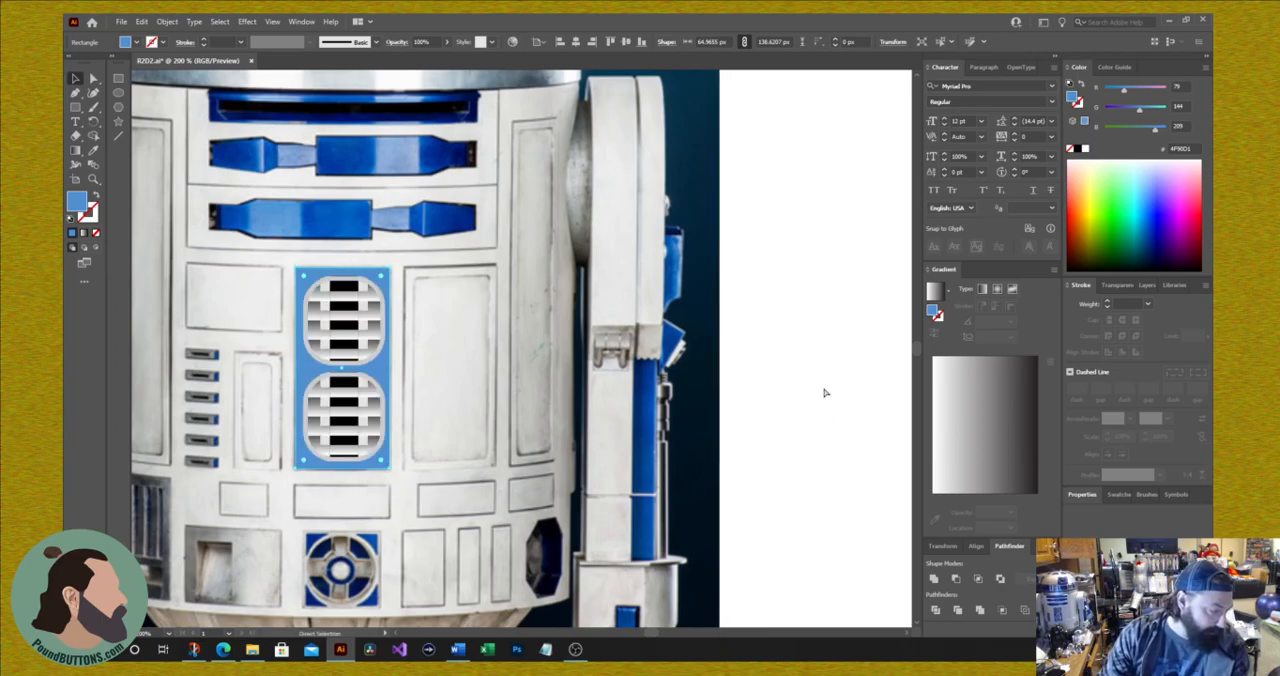
# Step: Refill the vent panel rectangle with the darker blue 0346A7 sampled from the dome and nudge it slightly right
pyautogui.scroll(3, 474, 297)
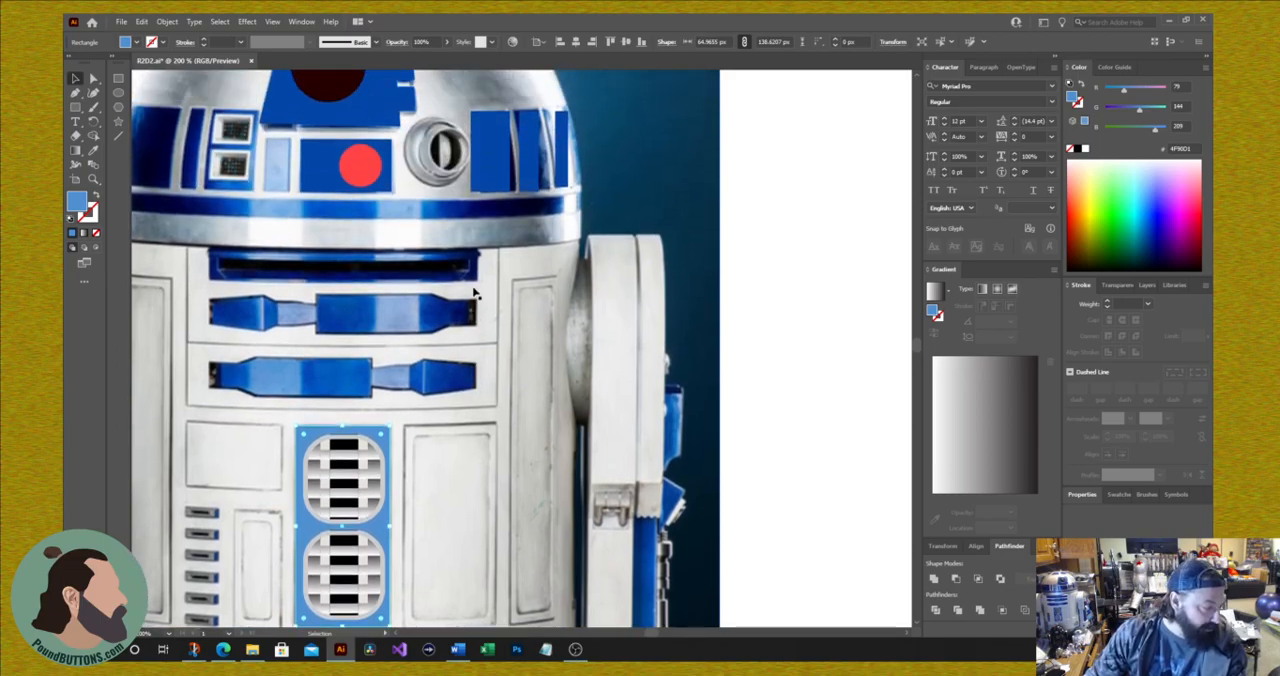
pyautogui.click(94, 152)
pyautogui.click(305, 115)
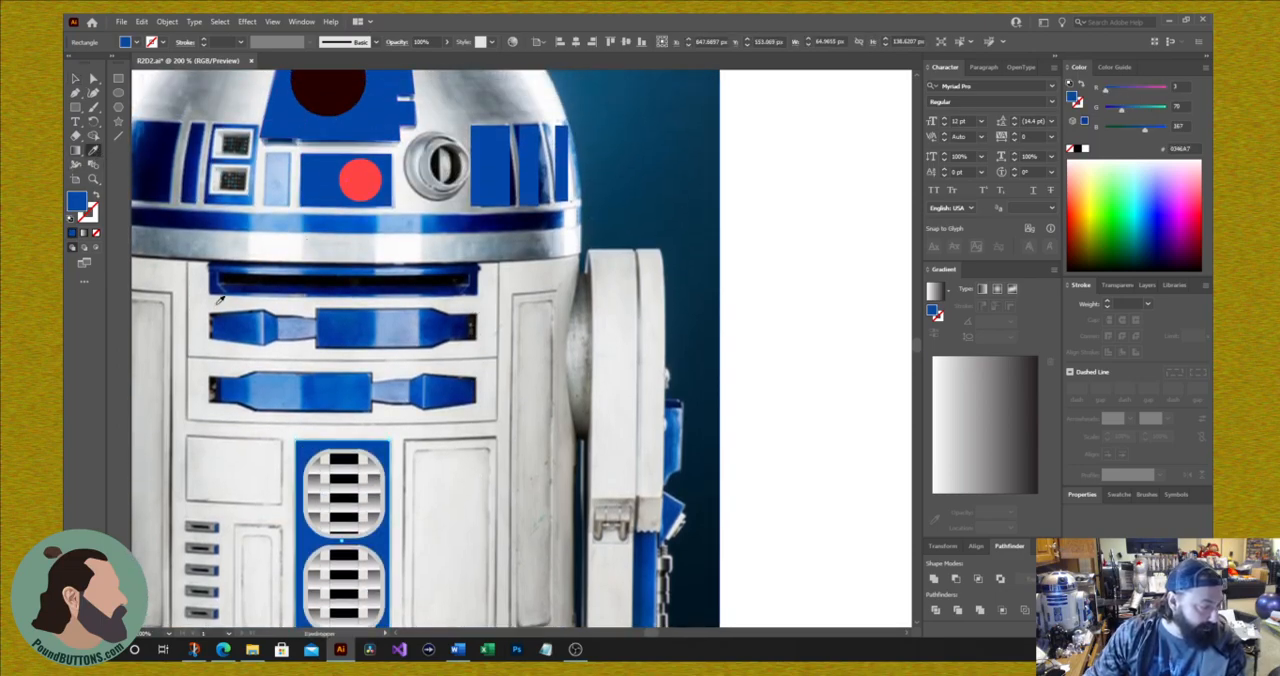
pyautogui.scroll(-1, 237, 303)
pyautogui.scroll(-1, 240, 300)
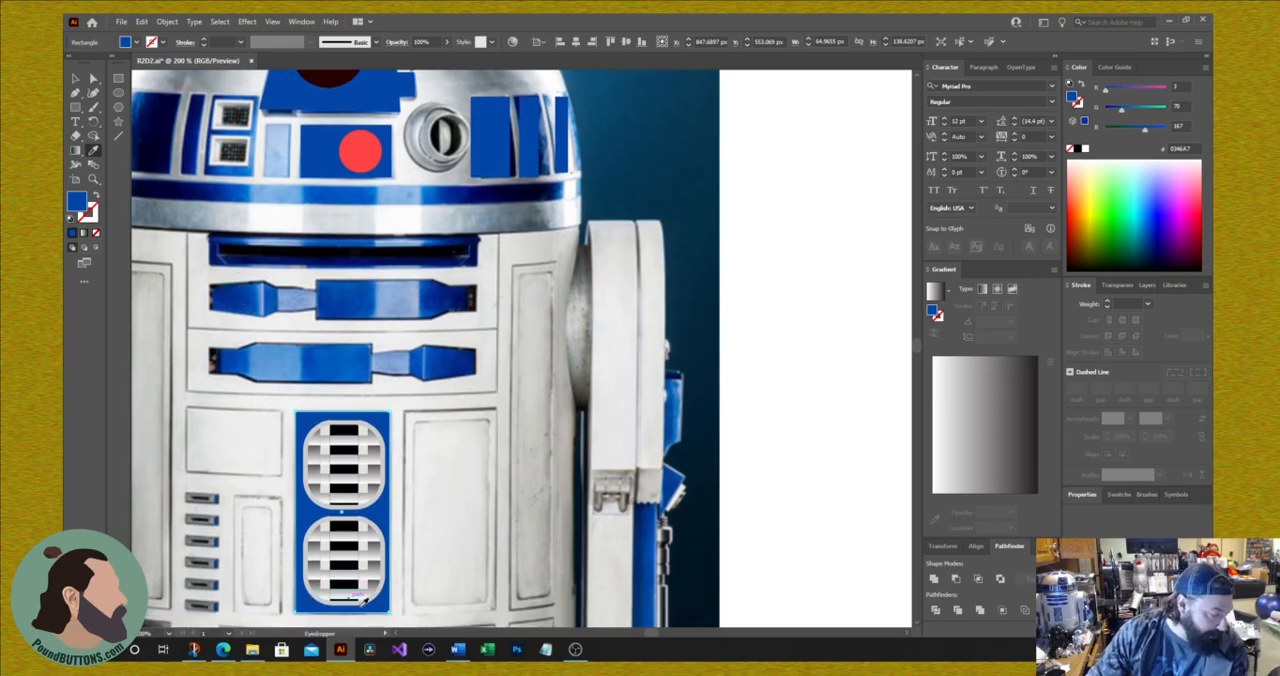
pyautogui.press('Right')
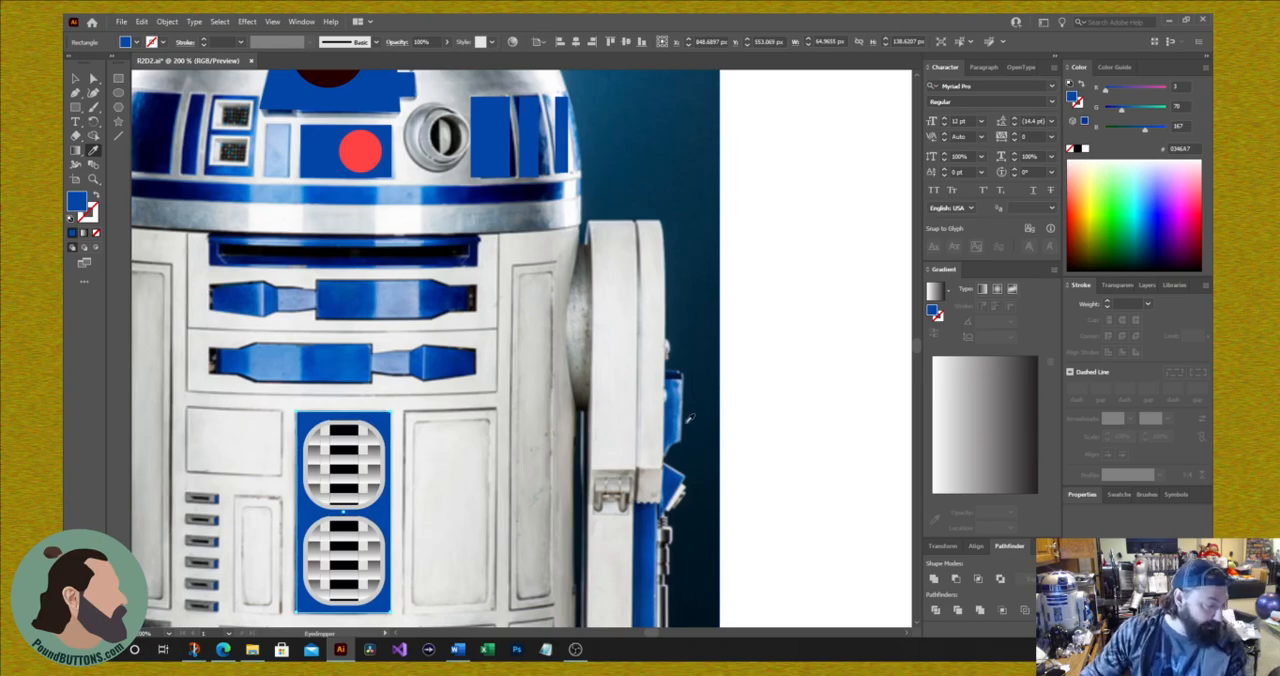
# Step: Align both vents with the blue rectangle on their horizontal centres and save the file
pyautogui.click(75, 78)
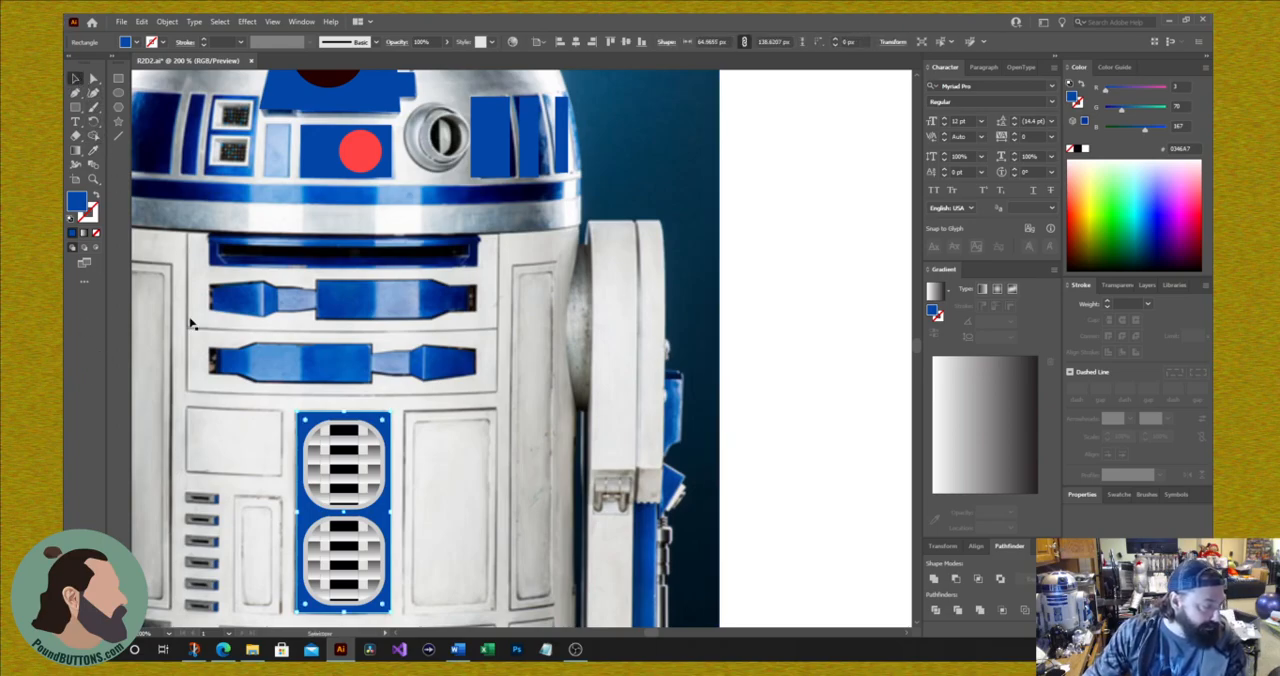
pyautogui.keyDown('shift'); pyautogui.click(365, 484); pyautogui.keyUp('shift')
pyautogui.keyDown('shift'); pyautogui.click(356, 566); pyautogui.keyUp('shift')
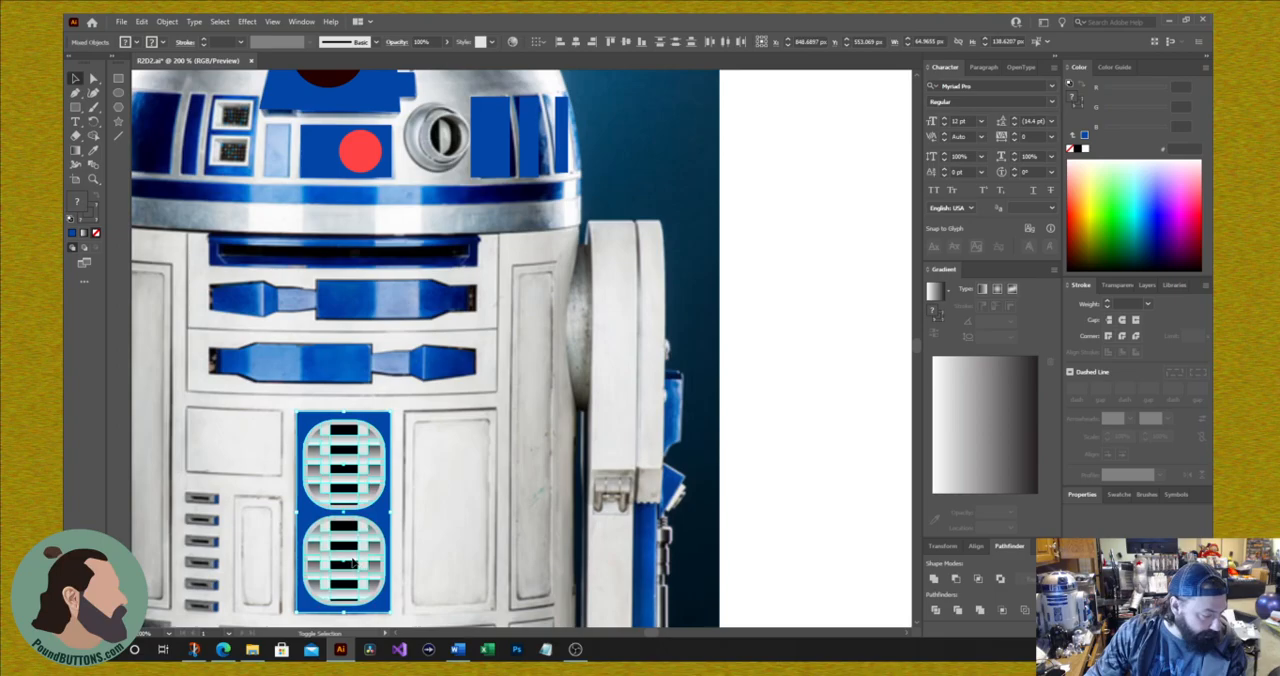
pyautogui.click(976, 549)
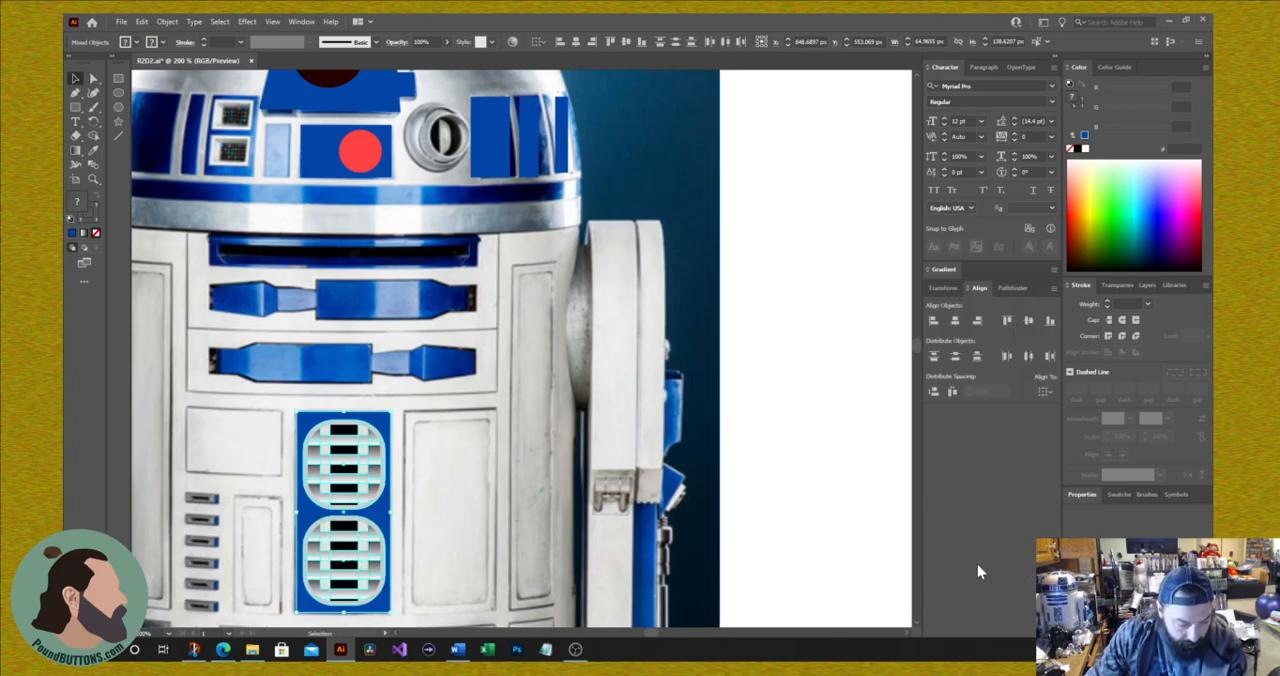
pyautogui.click(956, 325)
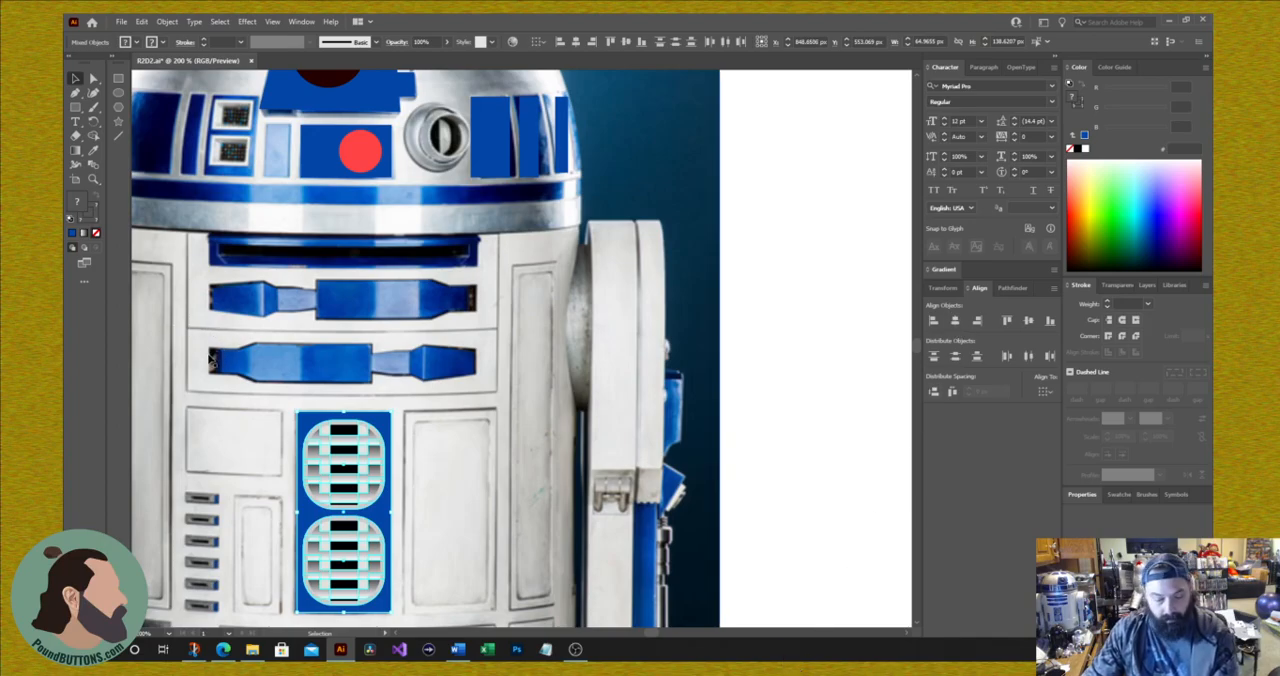
pyautogui.hotkey('ctrl', 's')
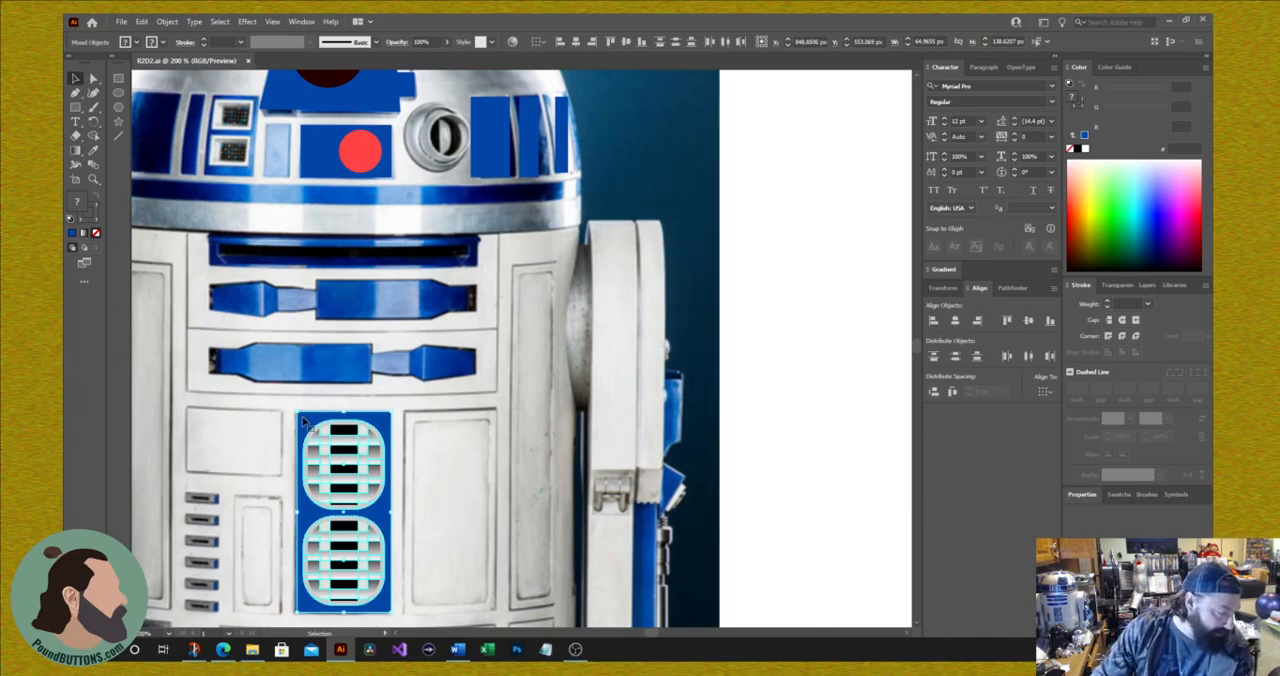
# Step: Move the blue rectangle and both vents onto the blank area beside the photo and group them
pyautogui.click(305, 421)
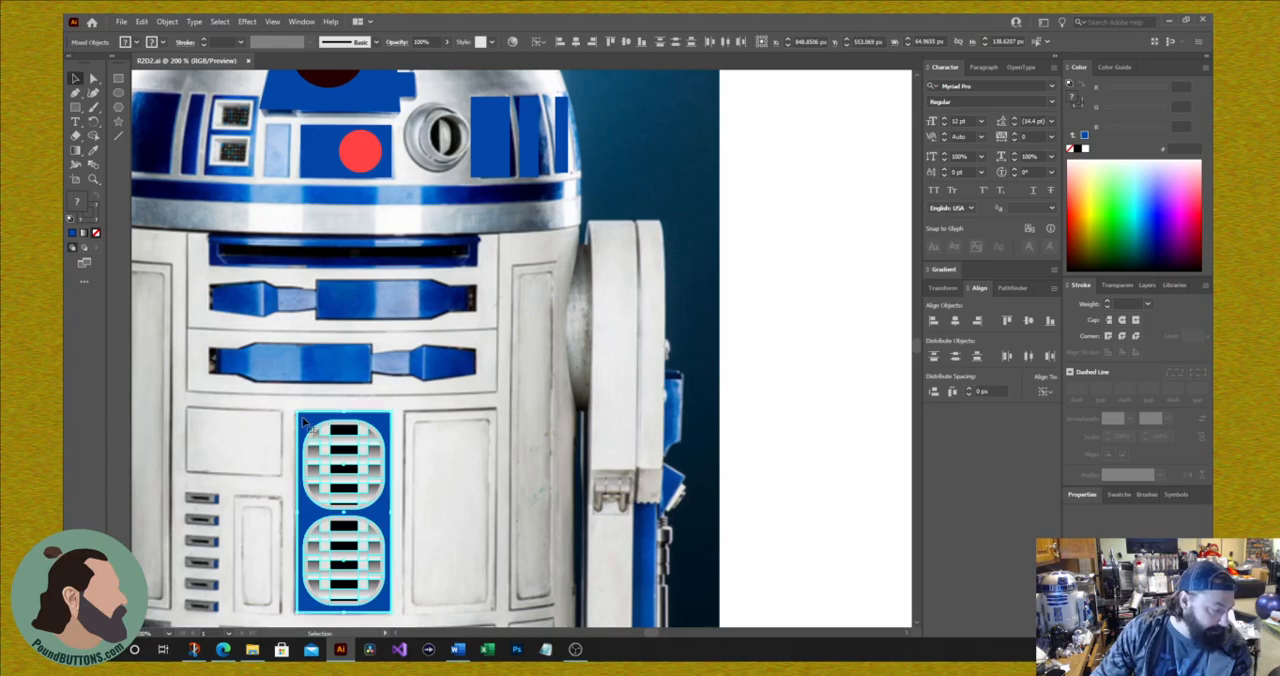
pyautogui.moveTo(305, 421); pyautogui.dragTo(759, 251)
pyautogui.moveTo(864, 180); pyautogui.dragTo(788, 512)
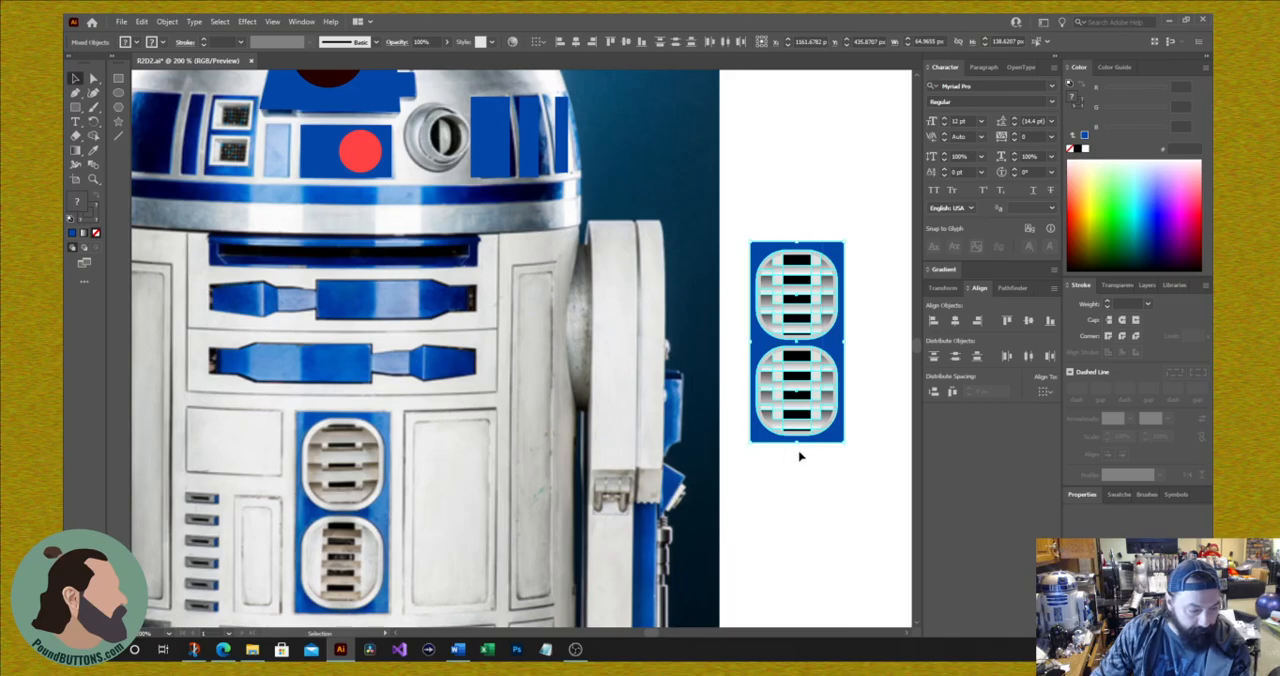
pyautogui.rightClick(803, 368)
pyautogui.click(838, 456)
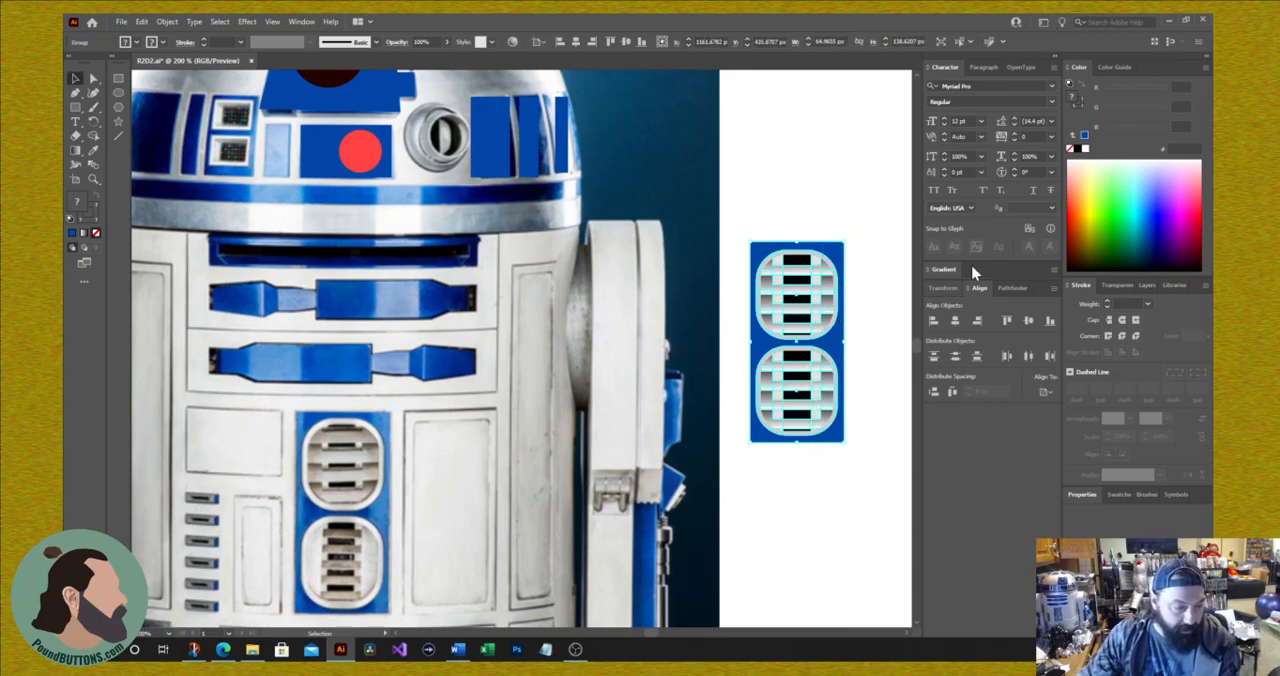
# Step: Examine how the vent groups and blue rectangle are nested in the topmost layer, and collapse that layer
pyautogui.click(1150, 287)
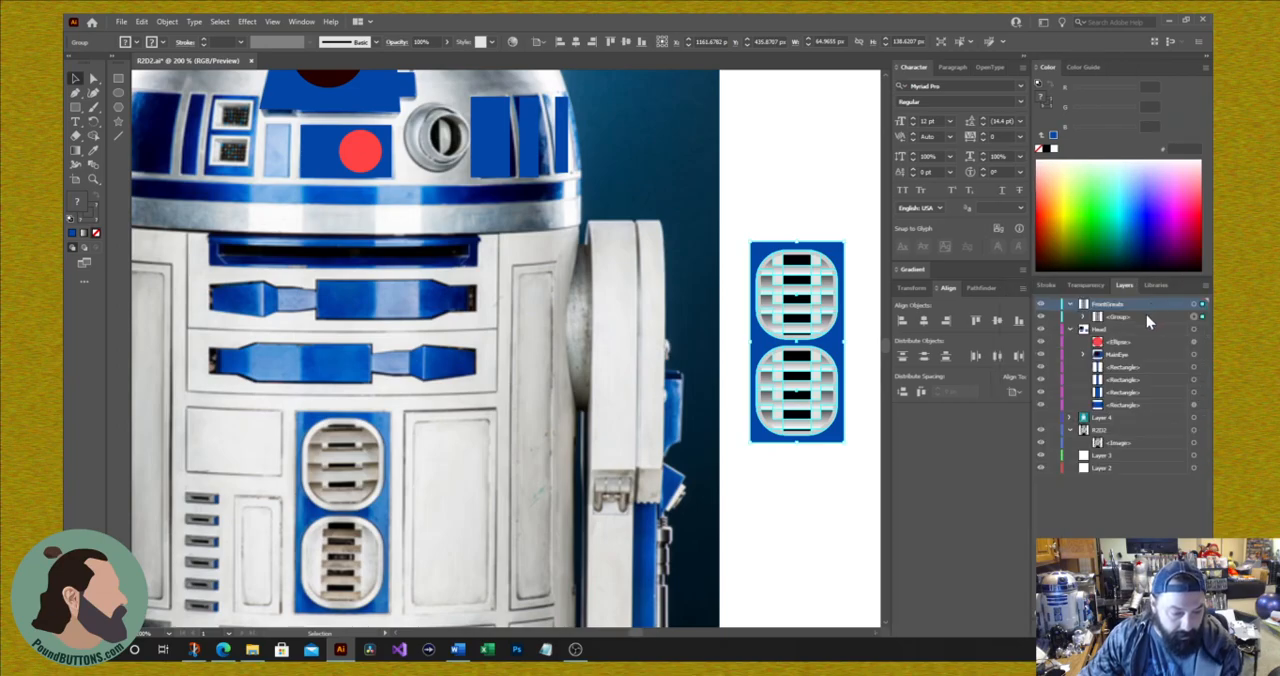
pyautogui.click(1084, 318)
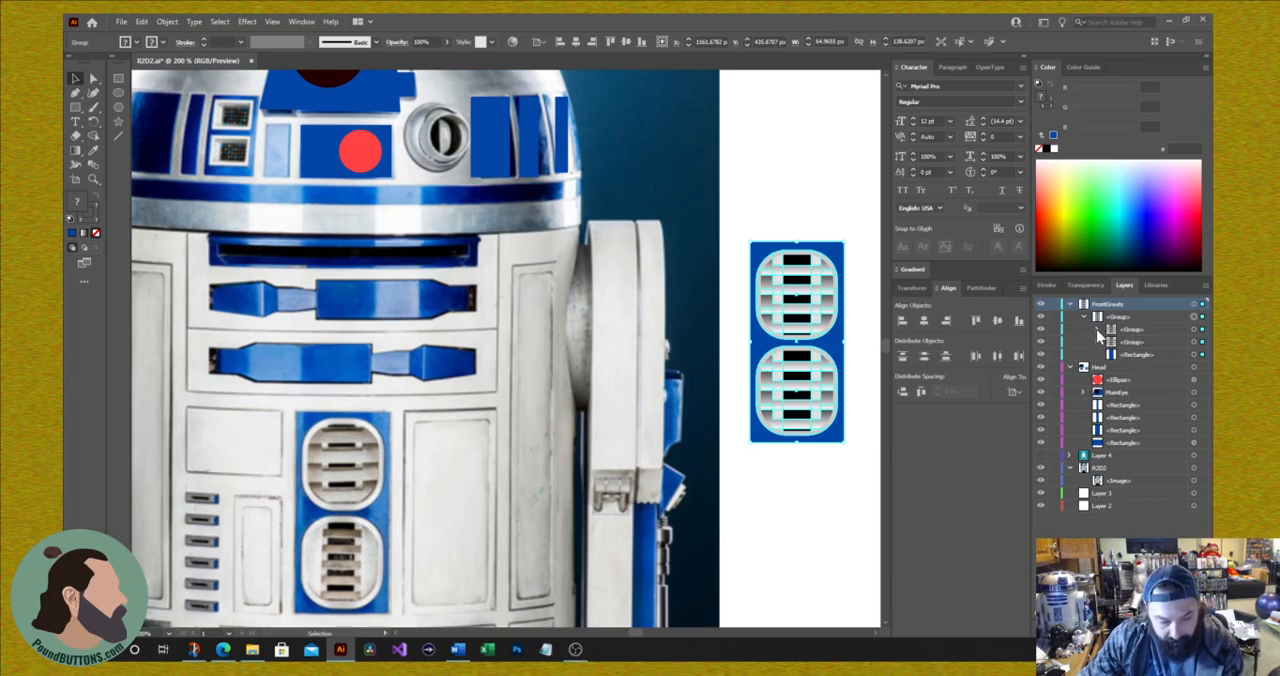
pyautogui.click(1096, 329)
pyautogui.click(1098, 367)
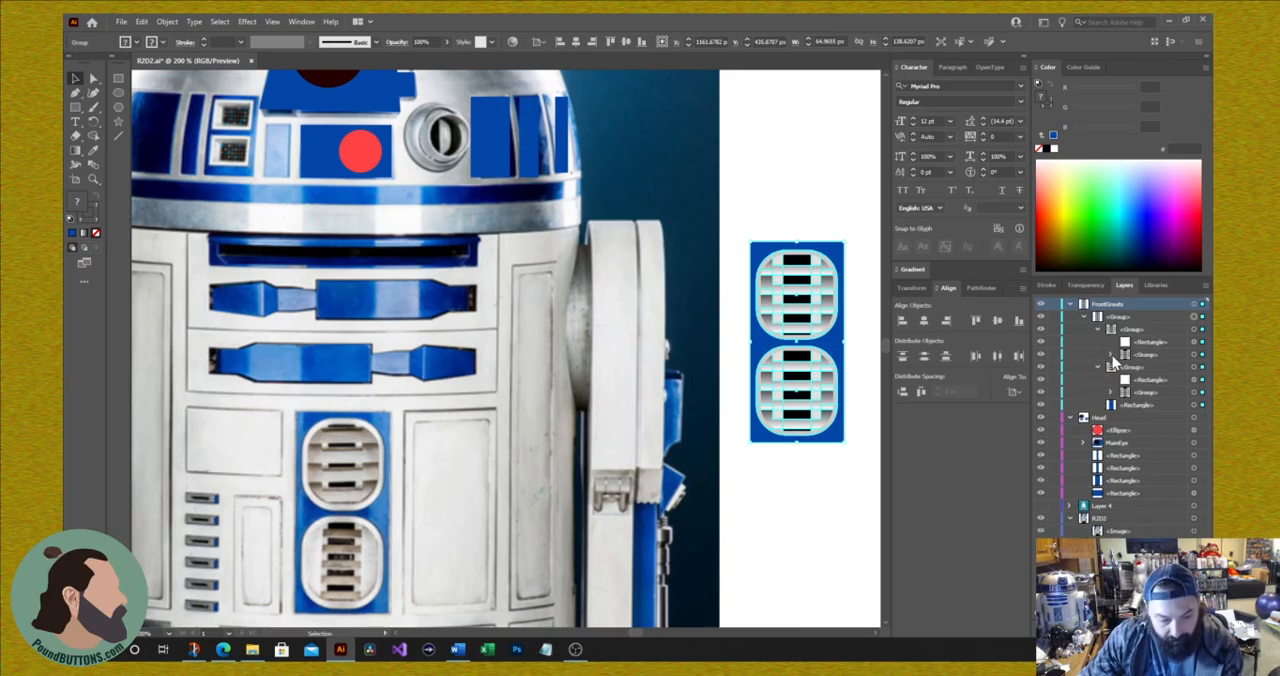
pyautogui.click(1111, 355)
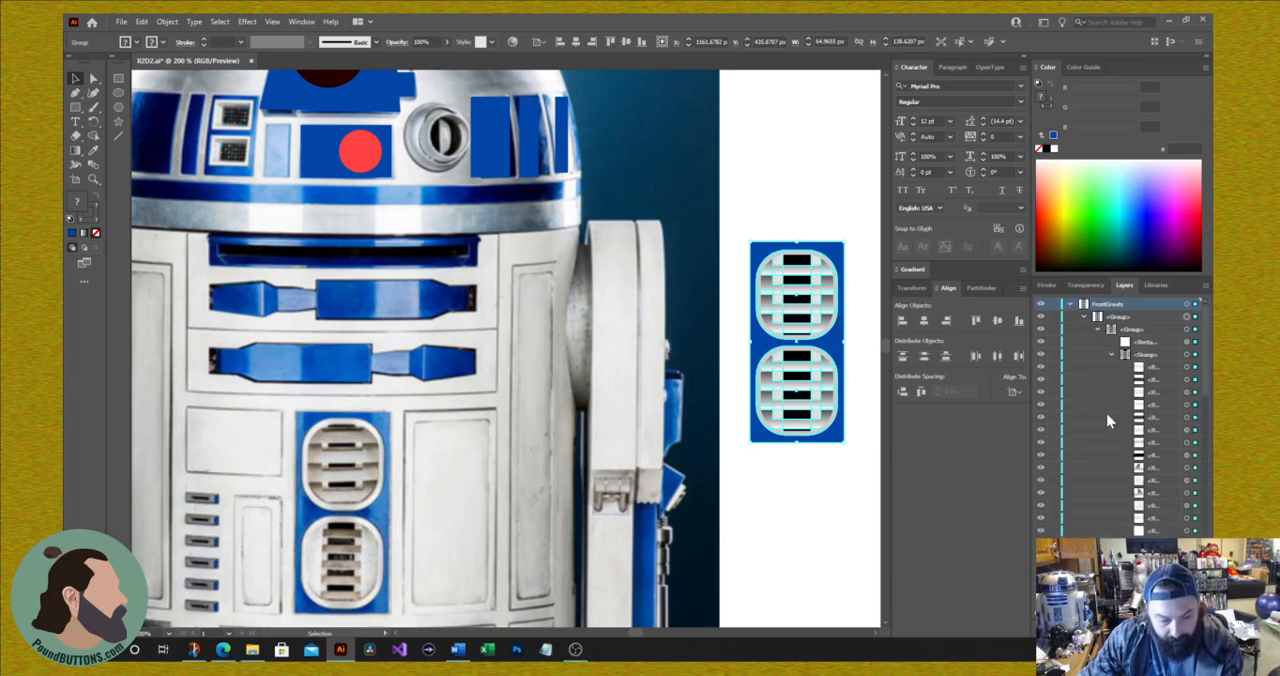
pyautogui.click(1069, 304)
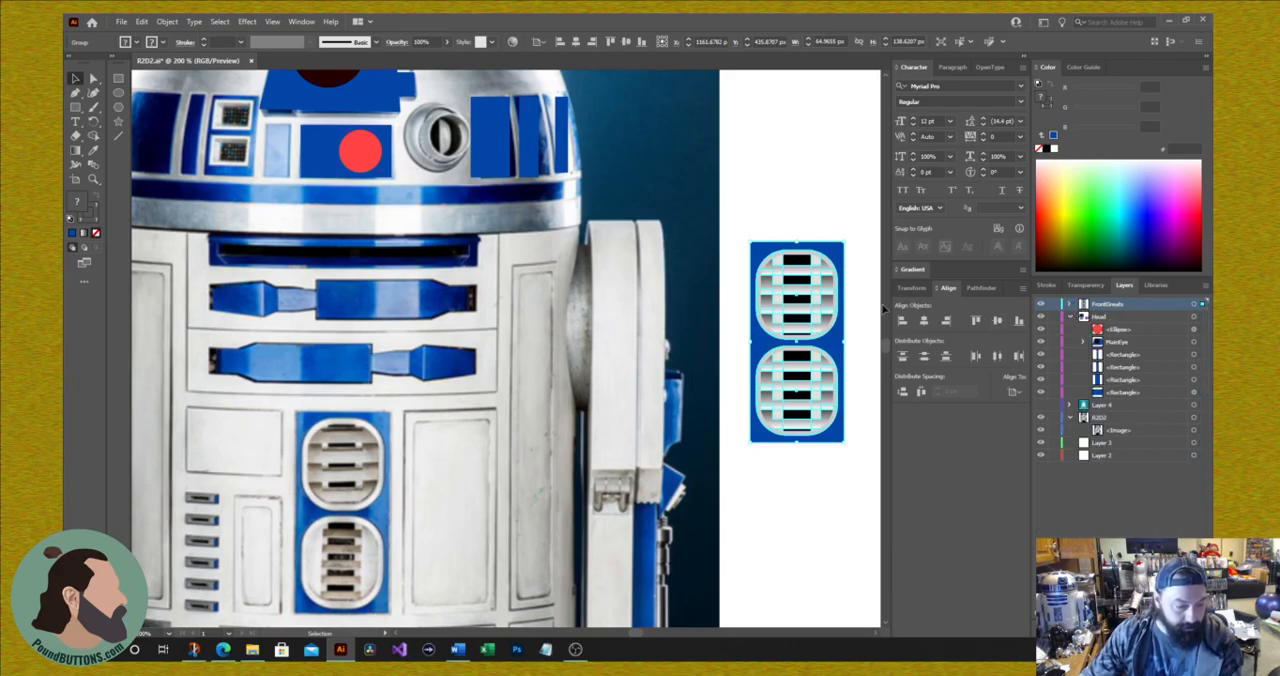
# Step: Move the grouped vent panel back over the matching front vents in the photo
pyautogui.click(830, 200)
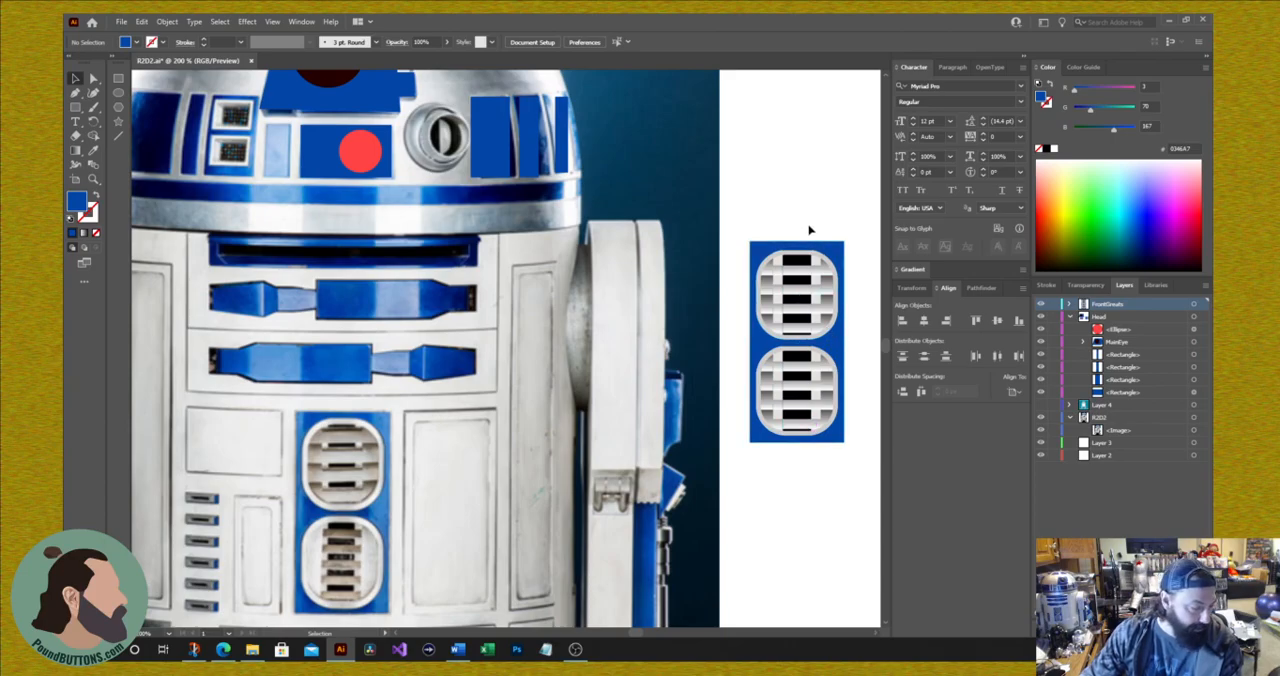
pyautogui.moveTo(829, 294); pyautogui.dragTo(352, 468)
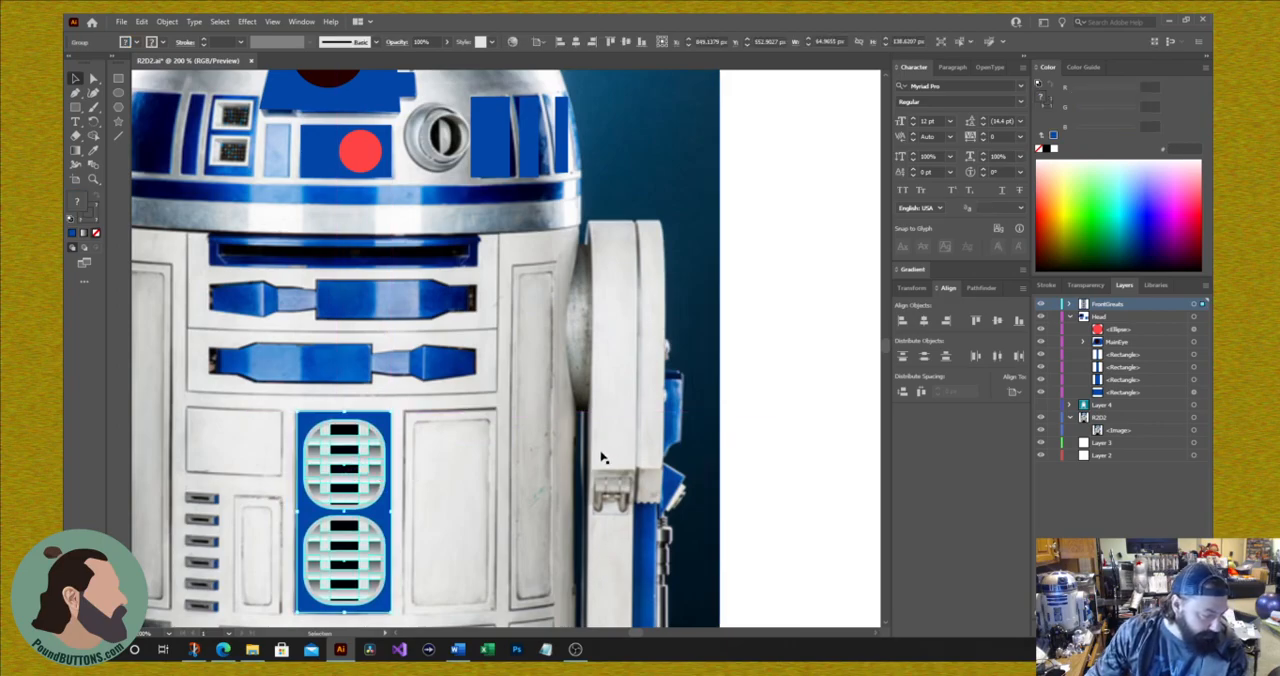
# Step: Draw a rectangle about 62 by 139 px over the white panel right of the vents and fill it with sampled gray D2D2D0
pyautogui.scroll(-1, 602, 455)
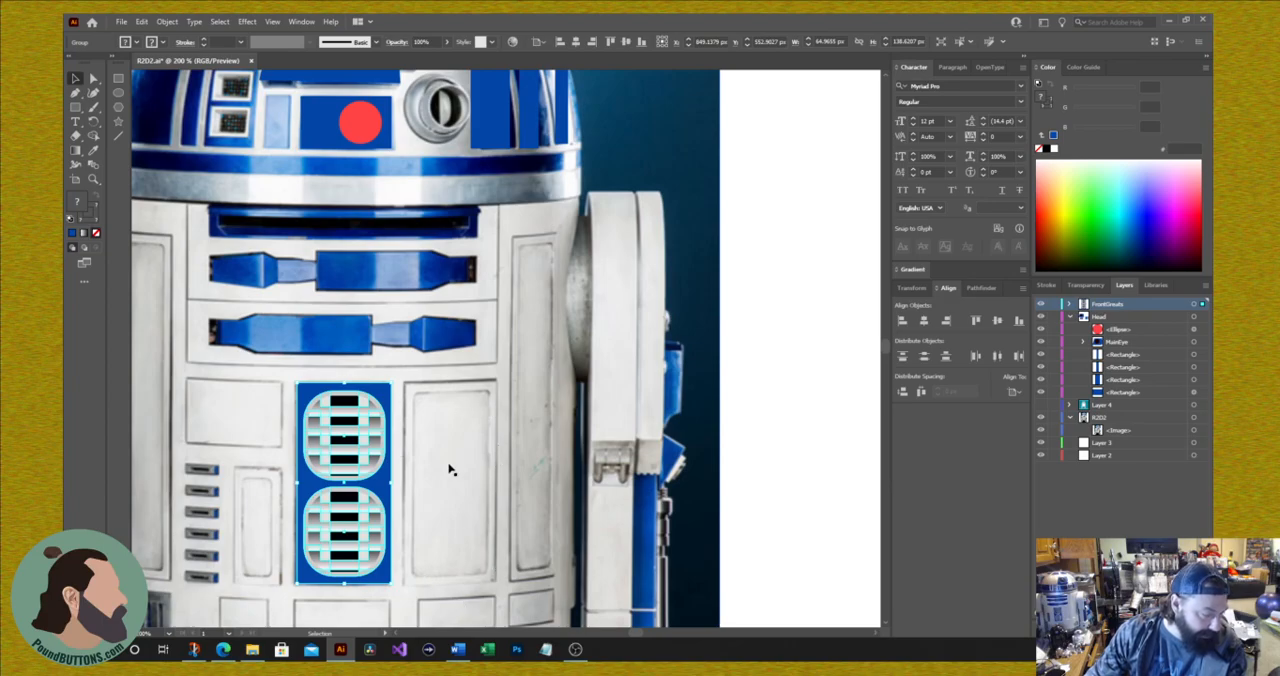
pyautogui.click(479, 410)
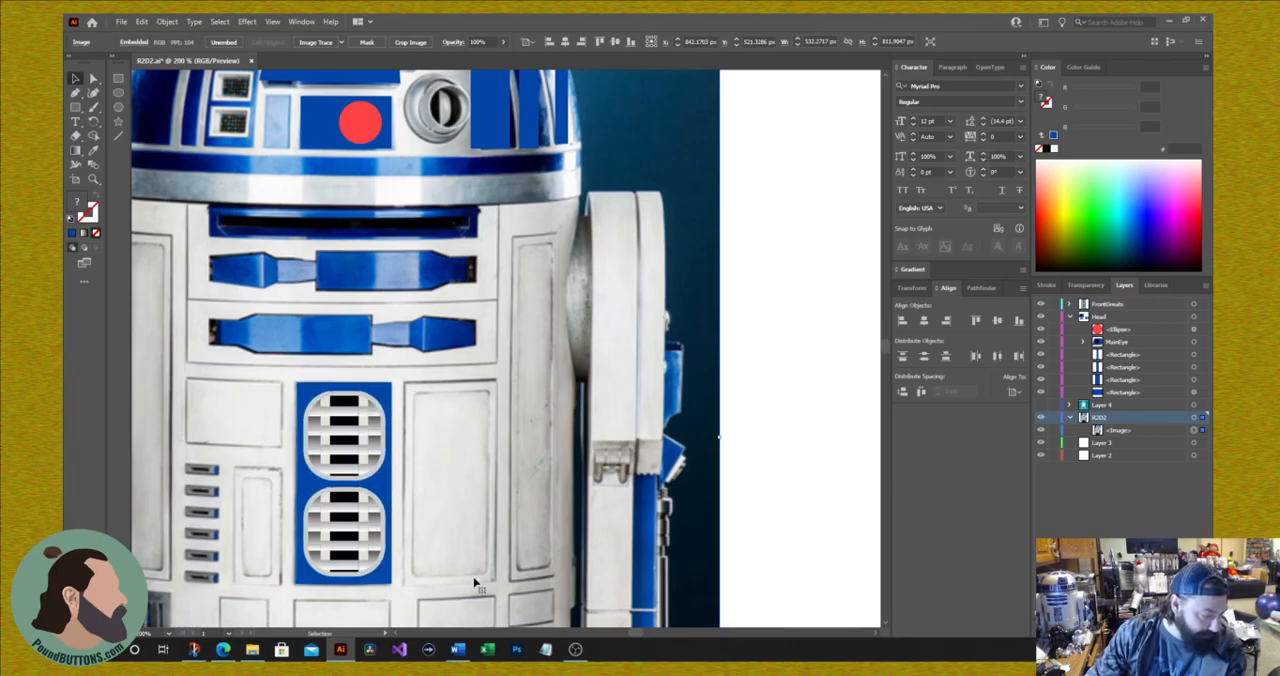
pyautogui.scroll(-2, 512, 200)
pyautogui.press('m')
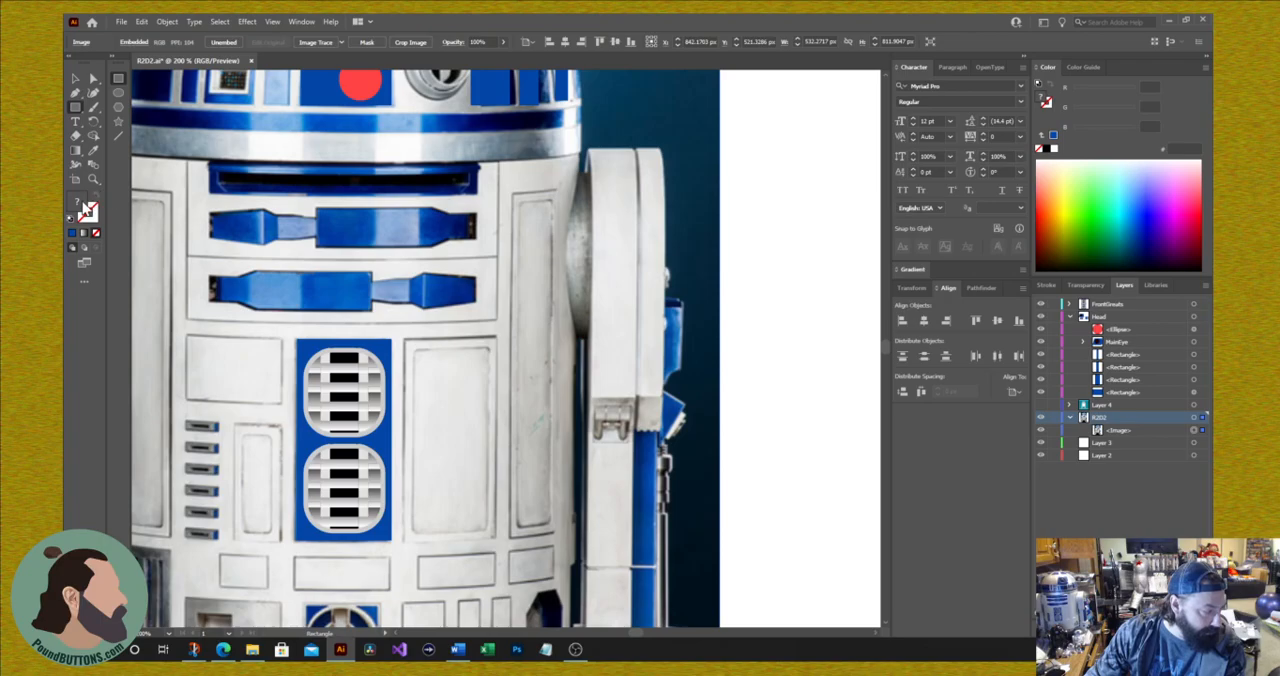
pyautogui.moveTo(407, 340); pyautogui.dragTo(492, 538)
pyautogui.click(93, 150)
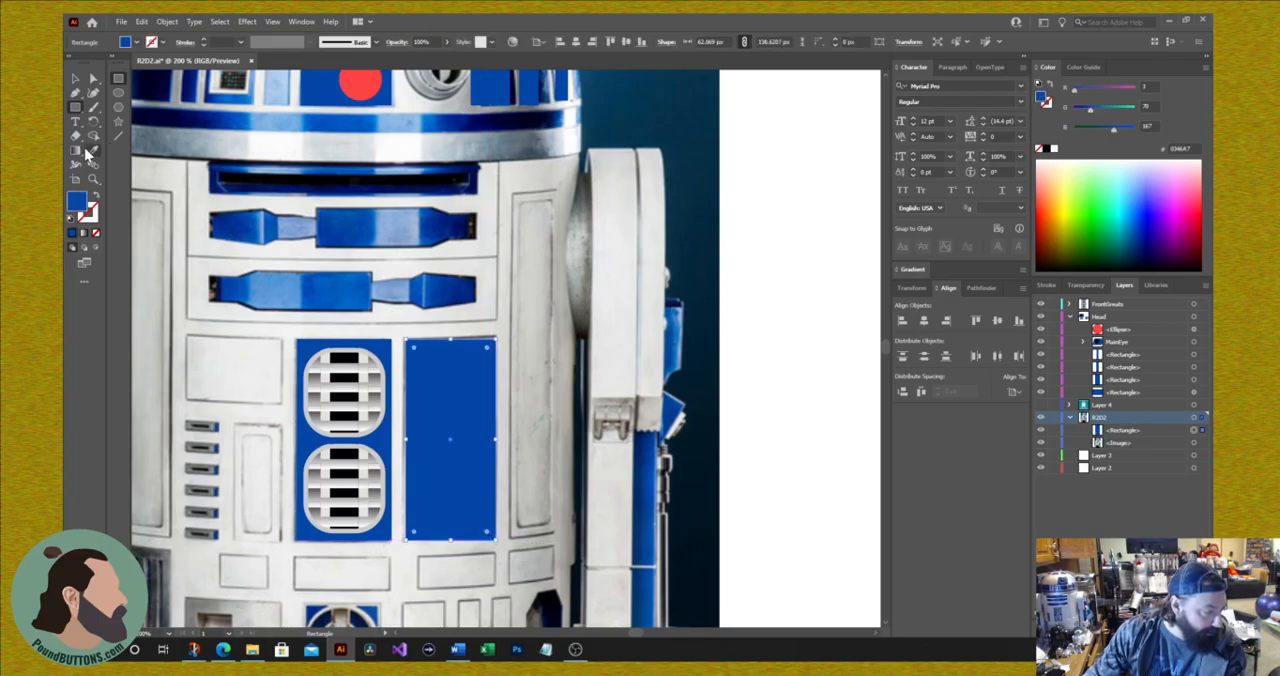
pyautogui.click(530, 278)
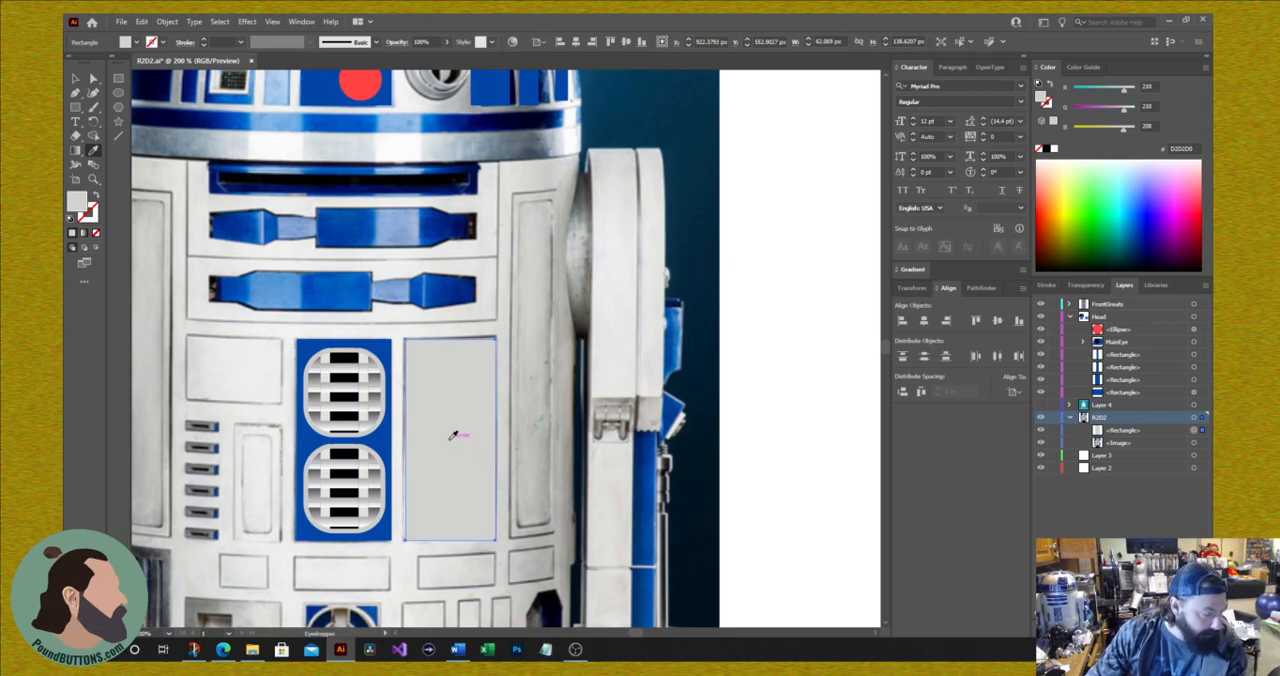
# Step: Move the gray rectangle onto the blank area beside the photo and arrange it with a duplicate directly below
pyautogui.press('v')
pyautogui.moveTo(466, 437); pyautogui.dragTo(816, 364)
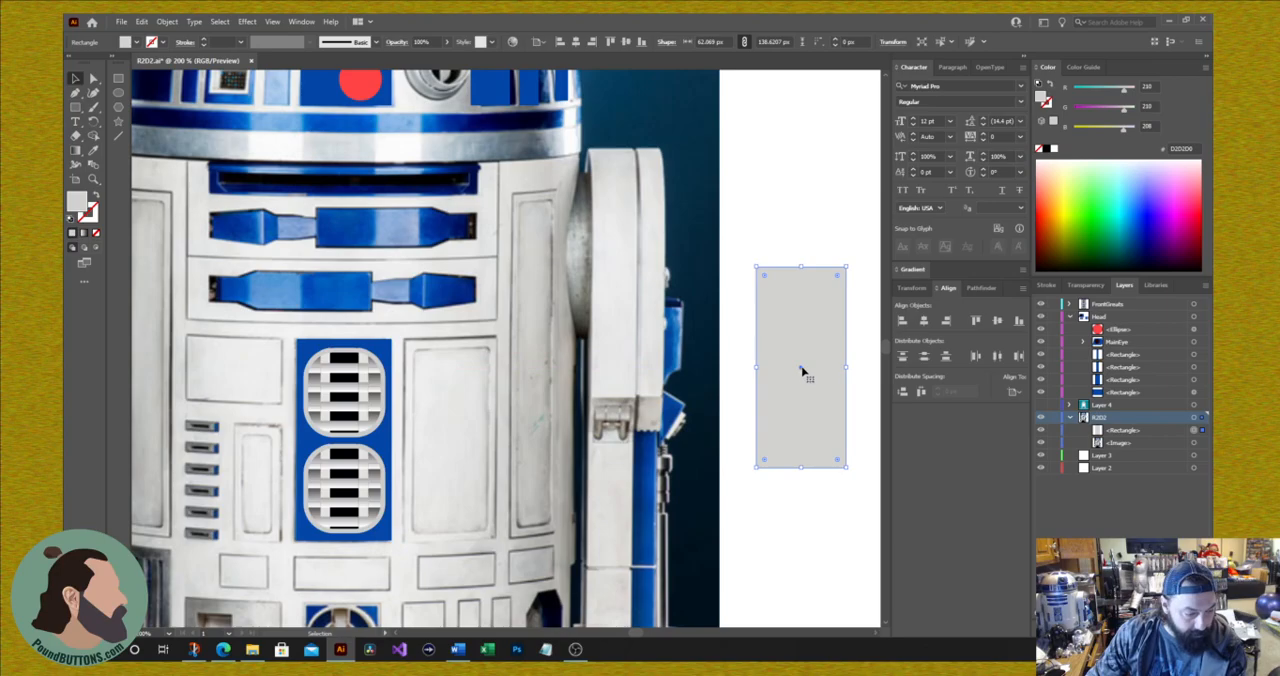
pyautogui.moveTo(801, 371); pyautogui.dragTo(808, 509)
pyautogui.moveTo(797, 369); pyautogui.dragTo(797, 286)
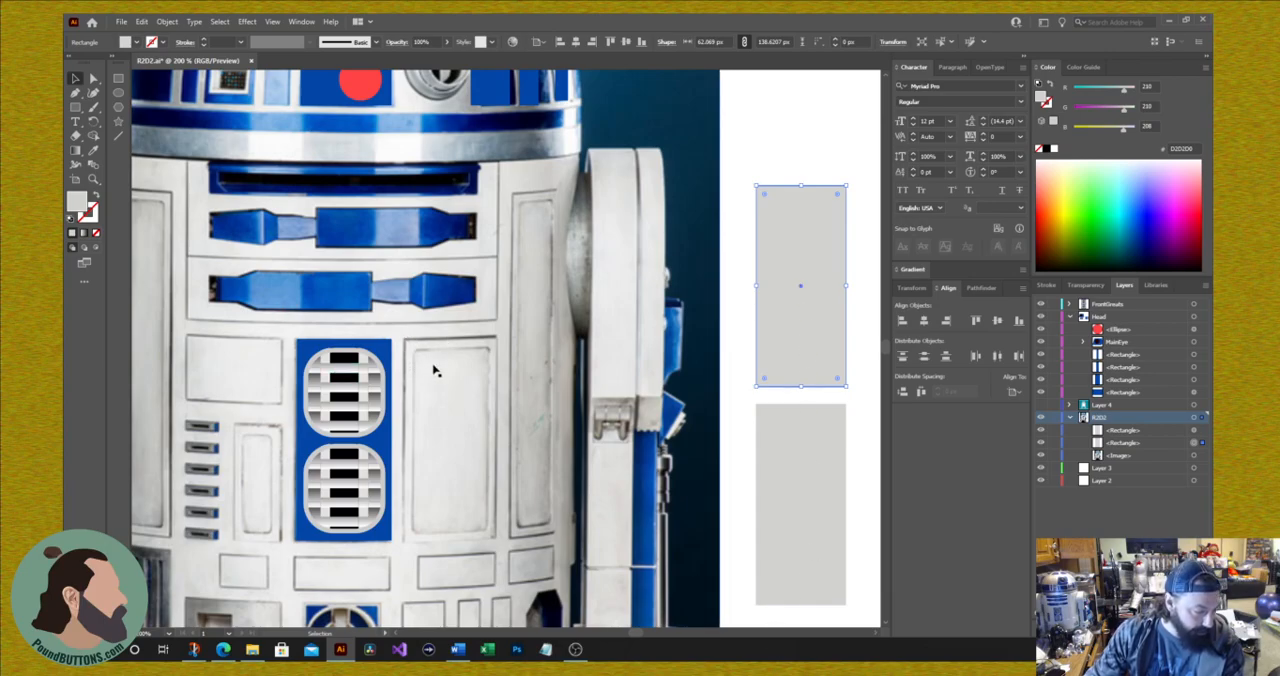
# Step: Round the lower gray rectangle's corners and shrink it to about 48 by 129 px
pyautogui.click(780, 428)
pyautogui.moveTo(764, 418); pyautogui.dragTo(770, 426)
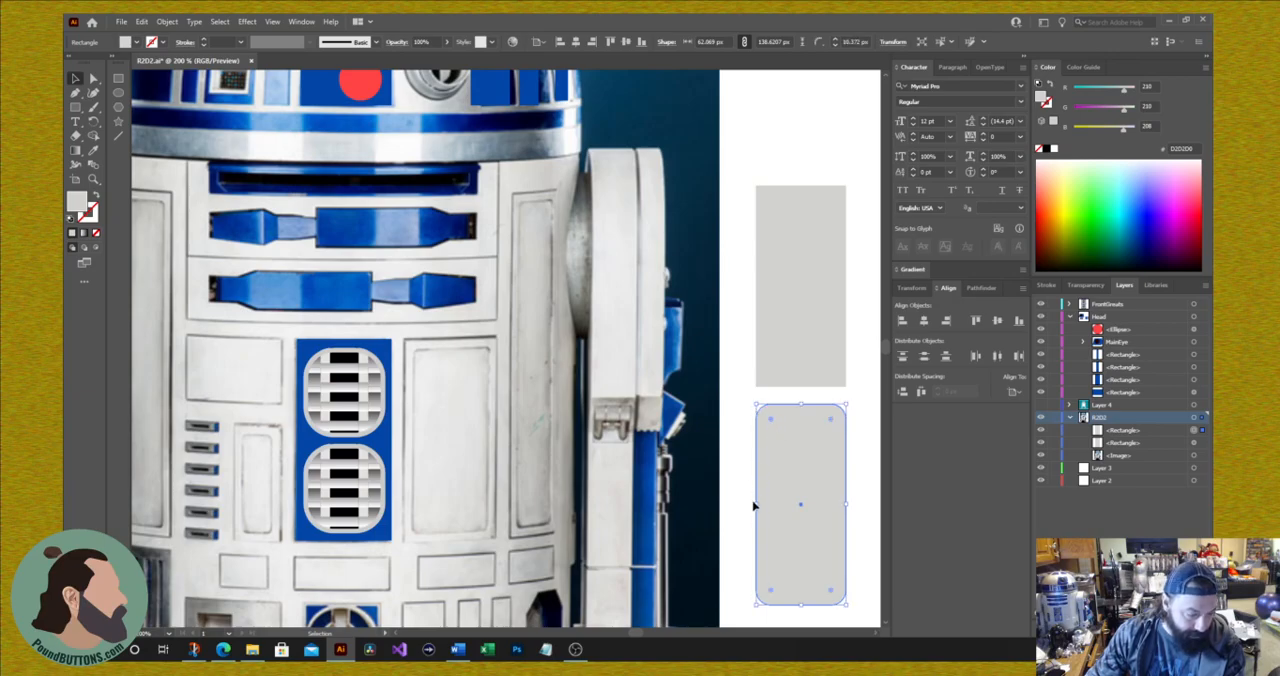
pyautogui.moveTo(759, 504); pyautogui.dragTo(769, 505)
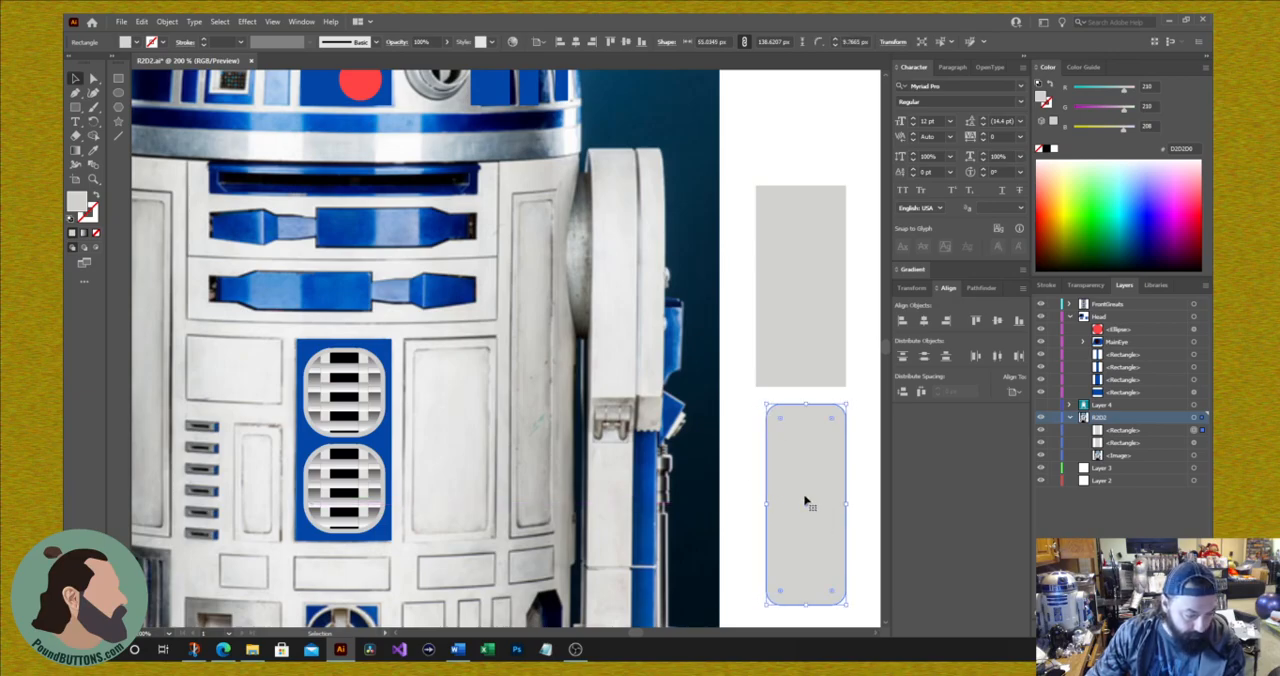
pyautogui.moveTo(850, 505); pyautogui.dragTo(838, 507)
pyautogui.moveTo(798, 404); pyautogui.dragTo(798, 414)
# Step: Place the rounded rectangle inside the larger gray one and align the two on their vertical centres
pyautogui.moveTo(803, 517); pyautogui.dragTo(803, 289)
pyautogui.moveTo(743, 175); pyautogui.dragTo(833, 392)
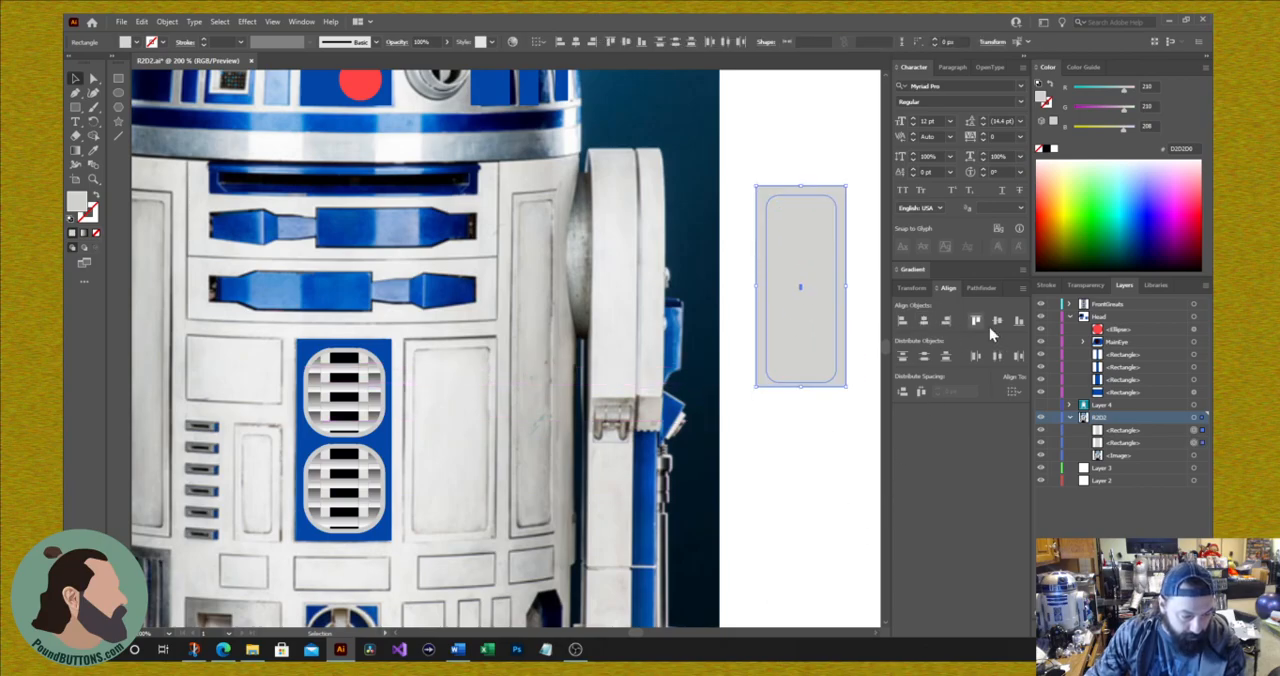
pyautogui.click(997, 324)
pyautogui.click(787, 503)
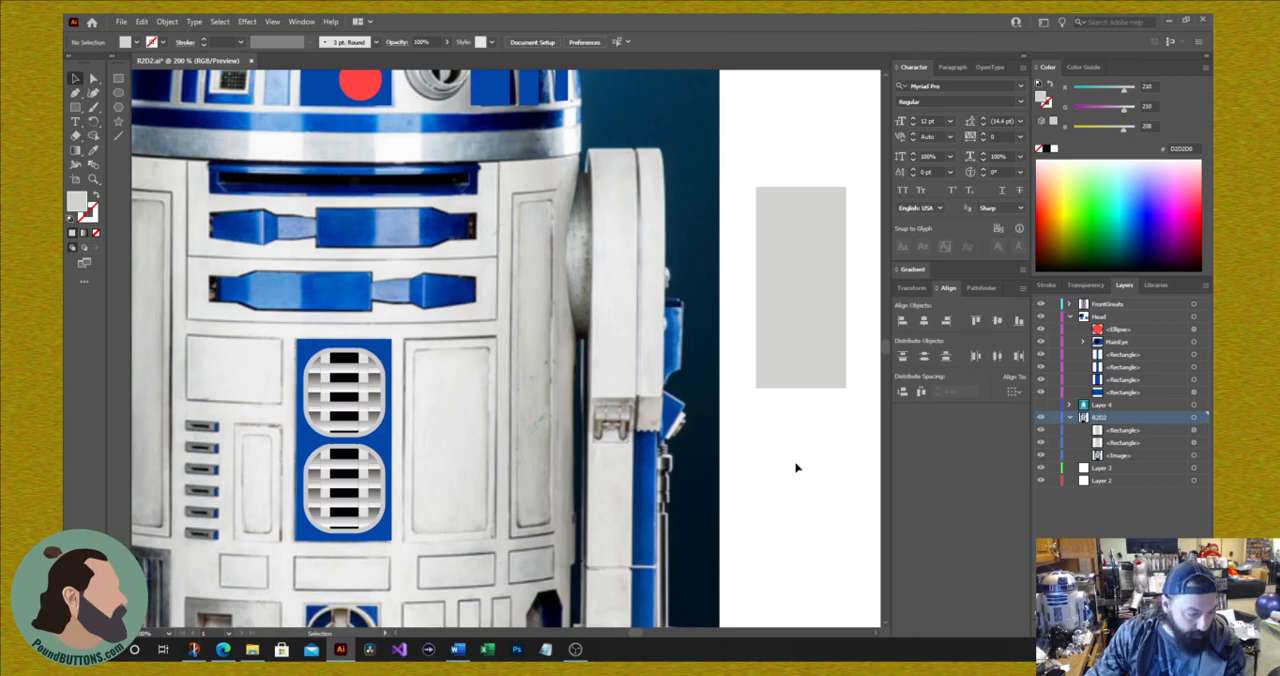
pyautogui.click(797, 299)
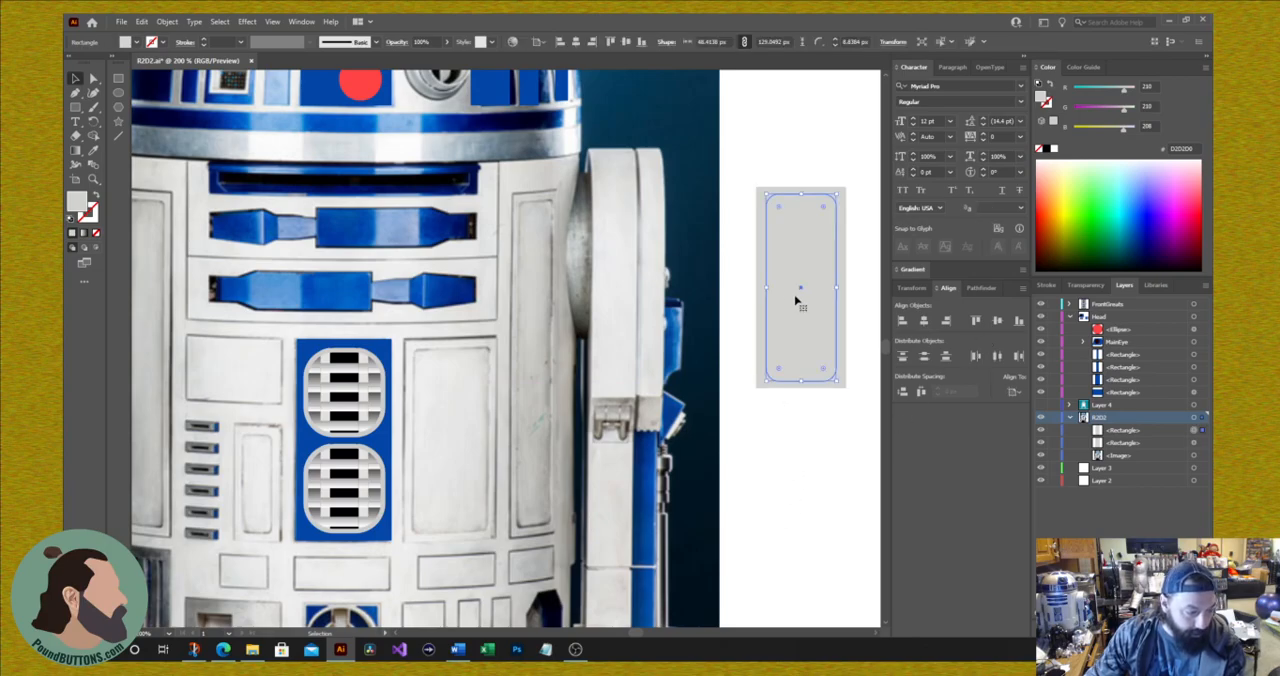
# Step: Fill the larger outer rectangle with the light gray ECEBEA sampled from the photo's white body
pyautogui.click(760, 338)
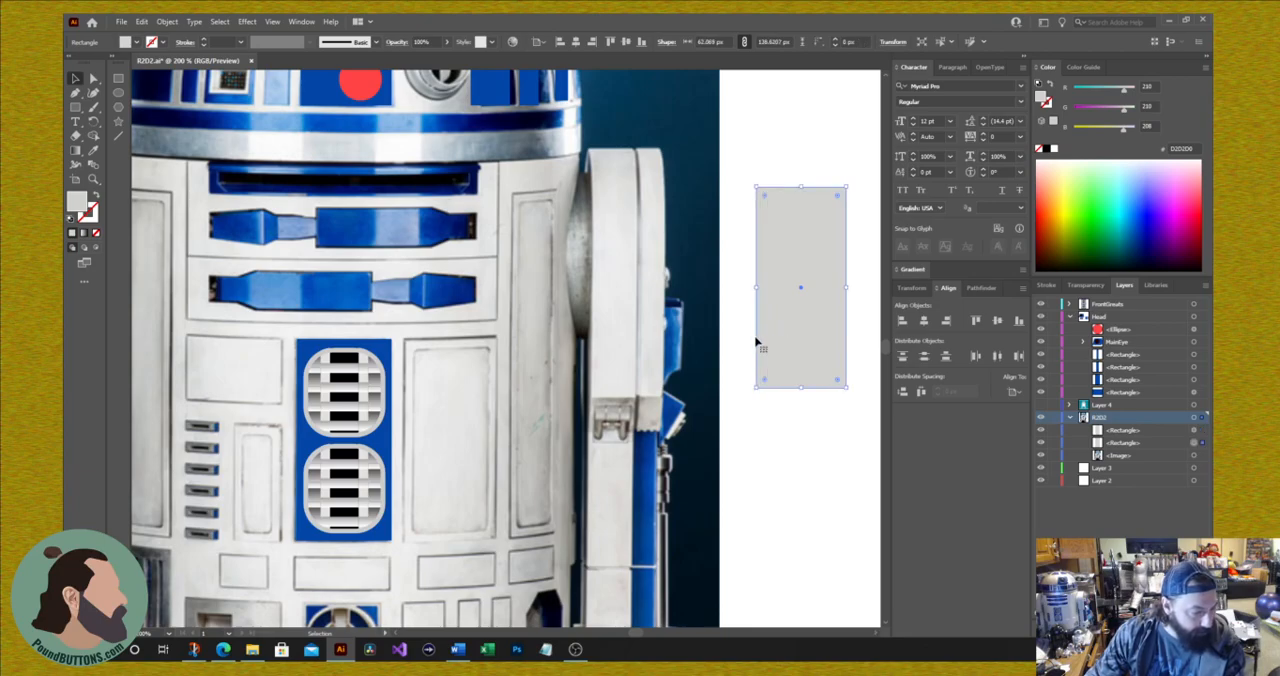
pyautogui.click(93, 150)
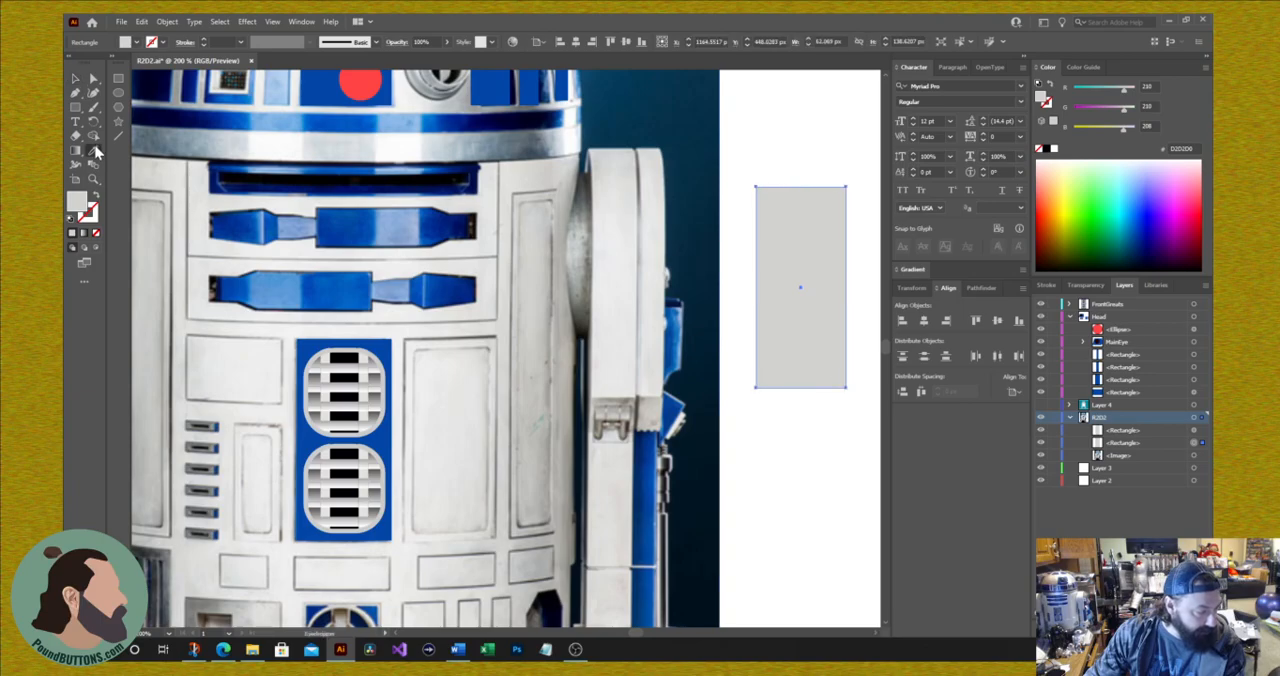
pyautogui.click(413, 343)
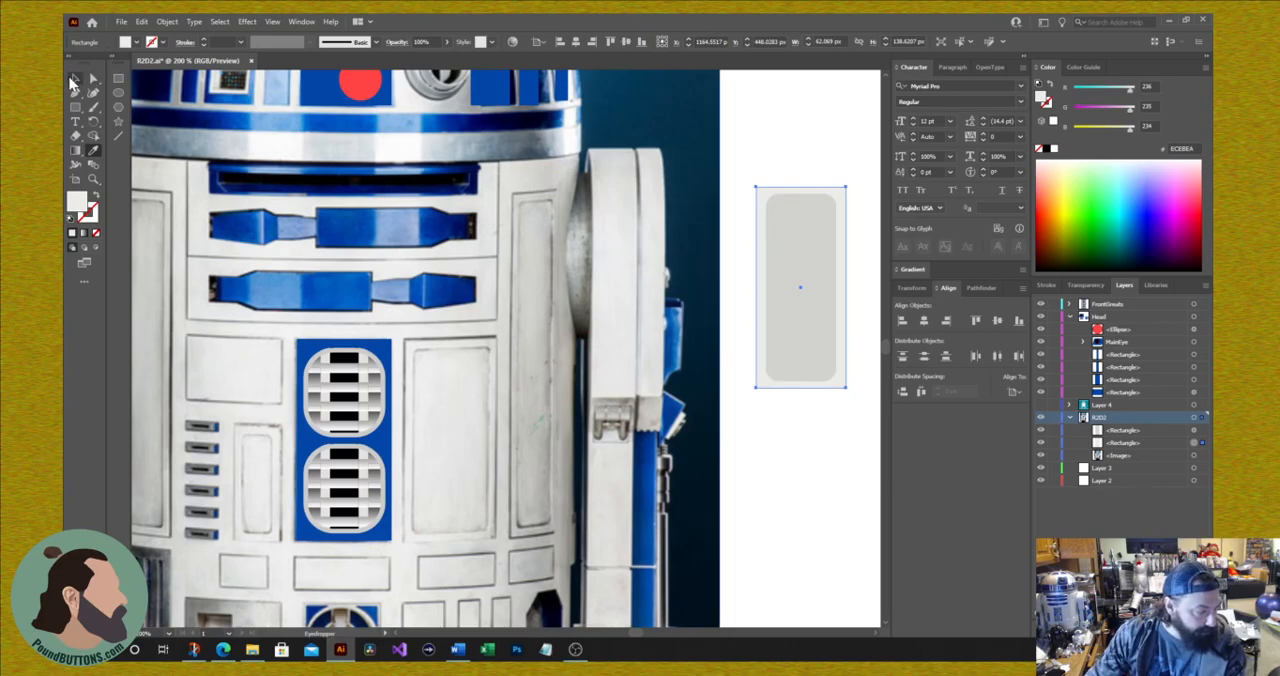
pyautogui.press('v')
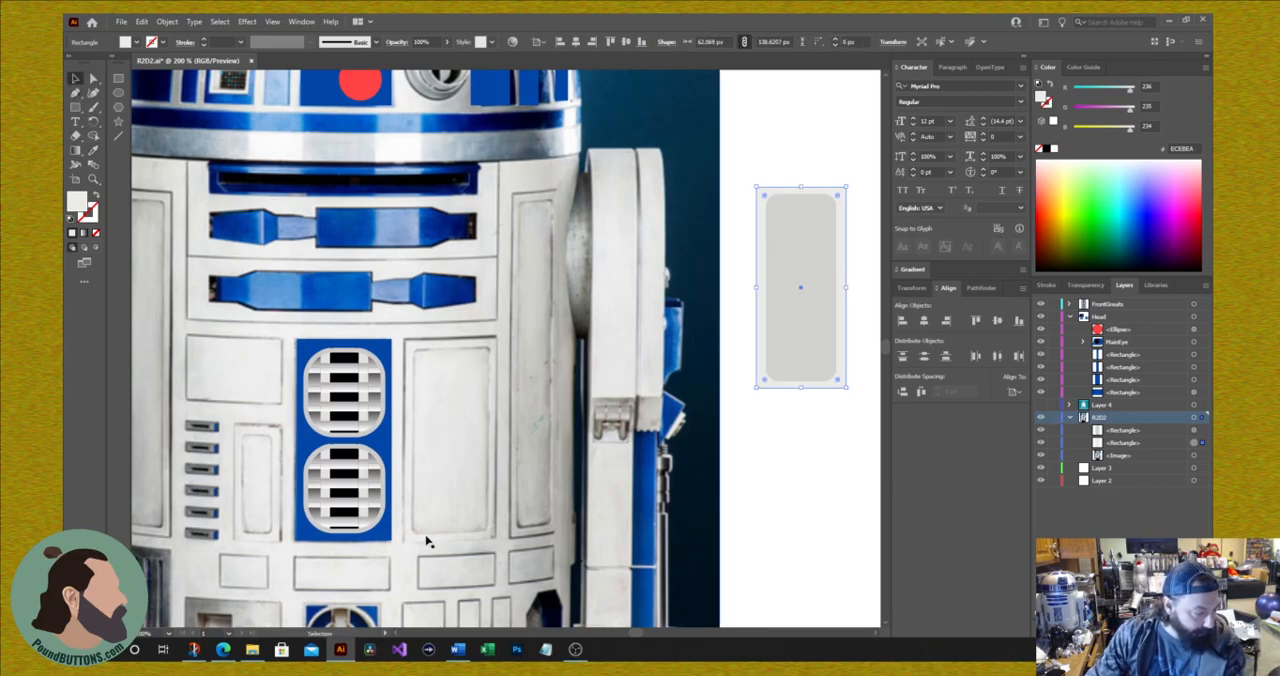
# Step: Give the inner rounded rectangle a 0.75 pt dark navy stroke with RGB values 0, 1, 43
pyautogui.click(784, 345)
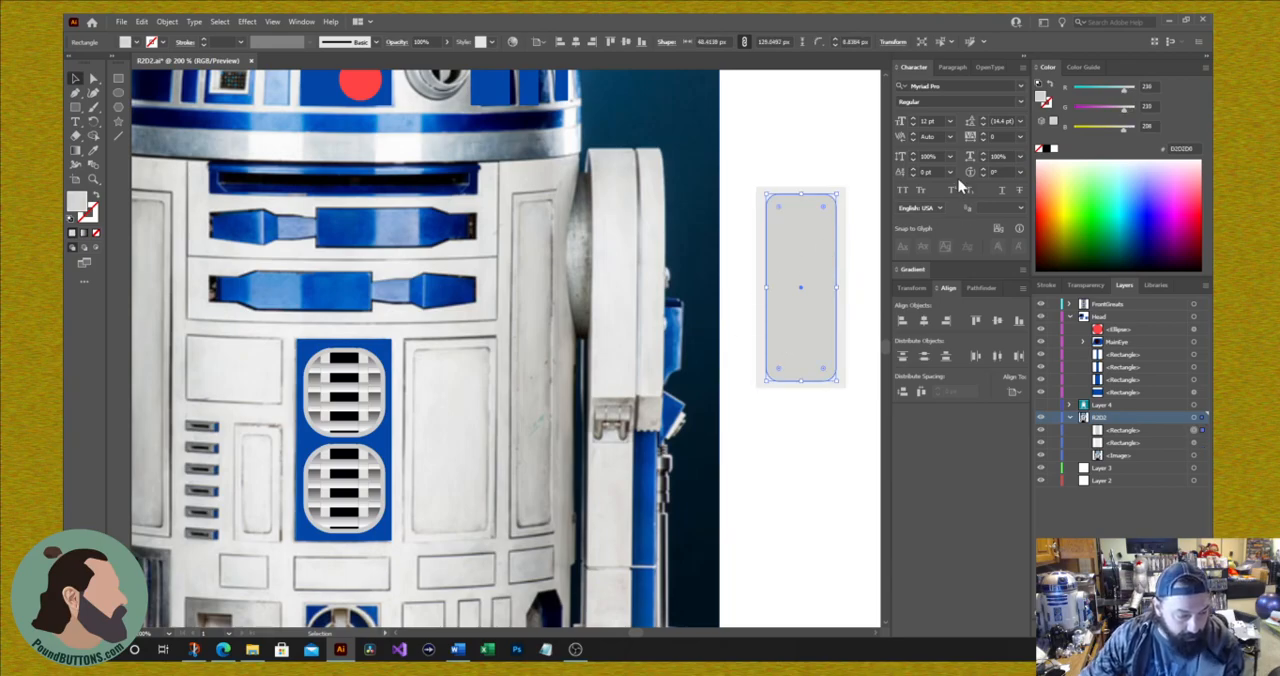
pyautogui.click(1046, 288)
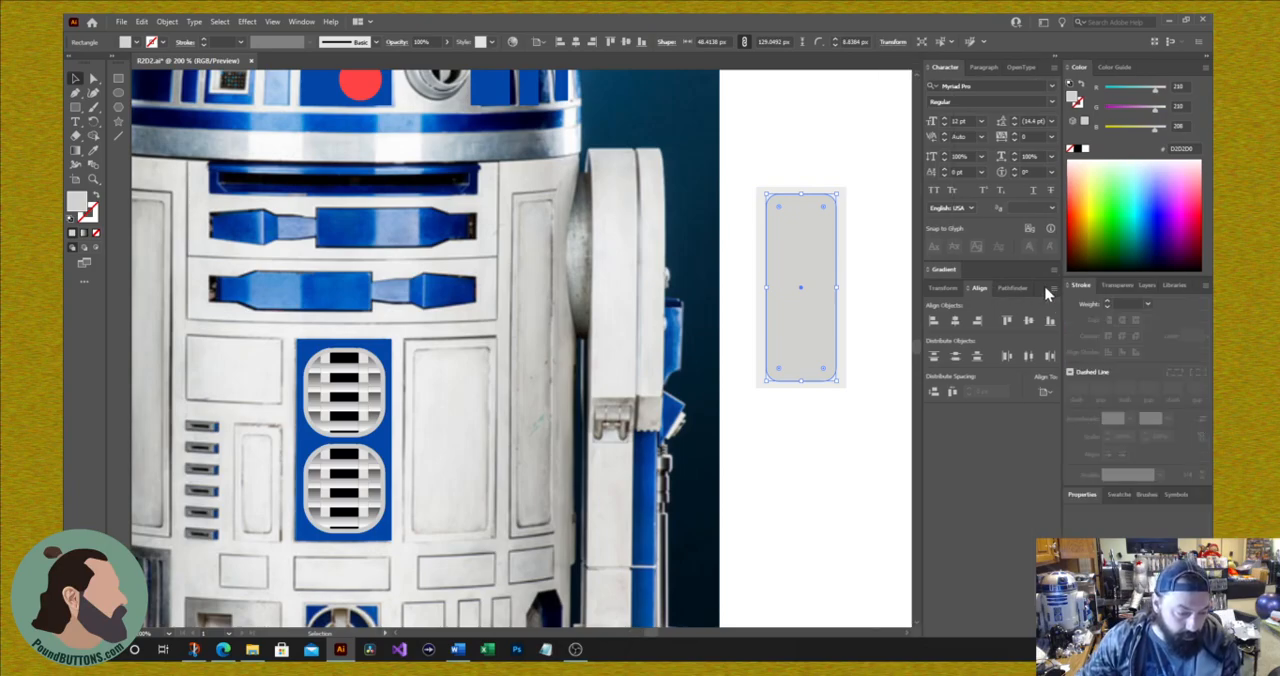
pyautogui.click(1107, 301)
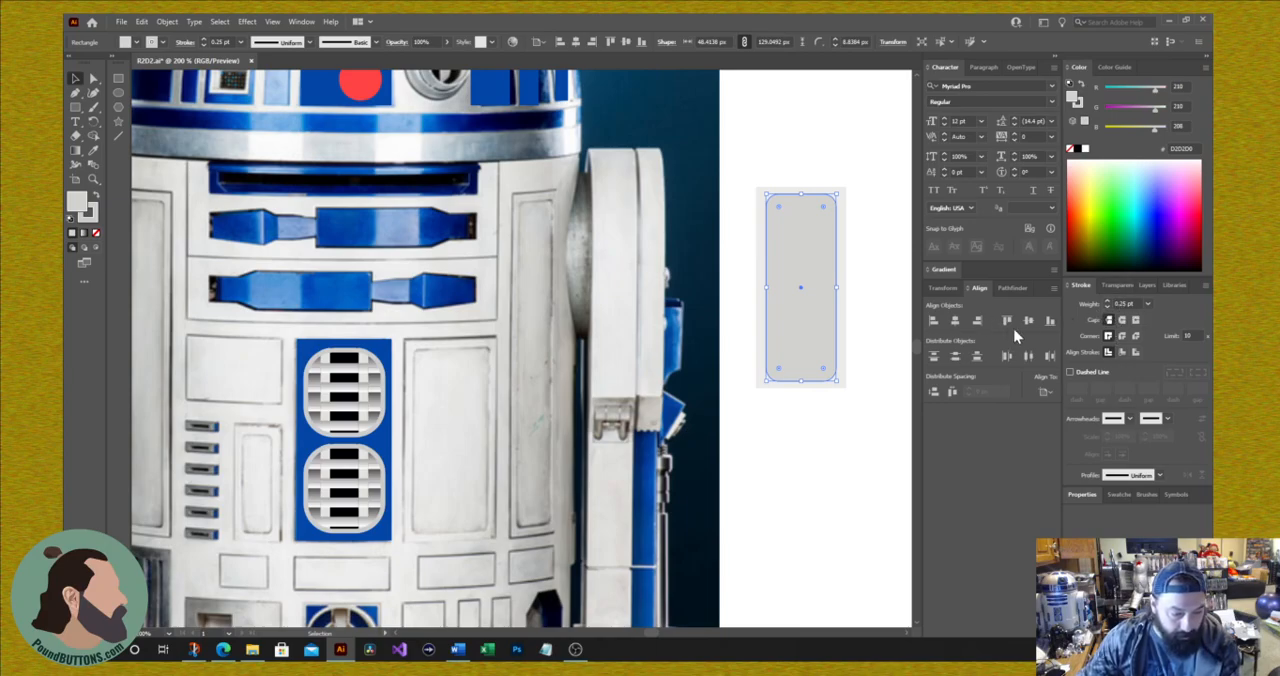
pyautogui.click(93, 215)
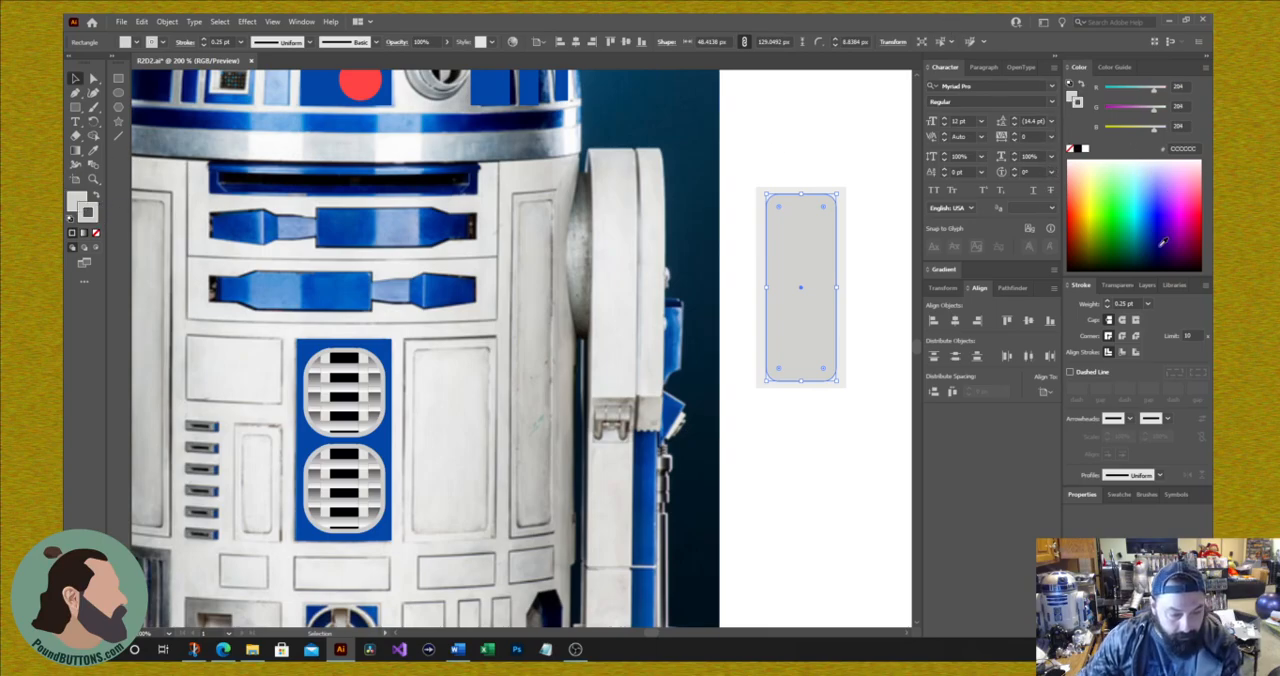
pyautogui.click(1158, 258)
pyautogui.click(1108, 303)
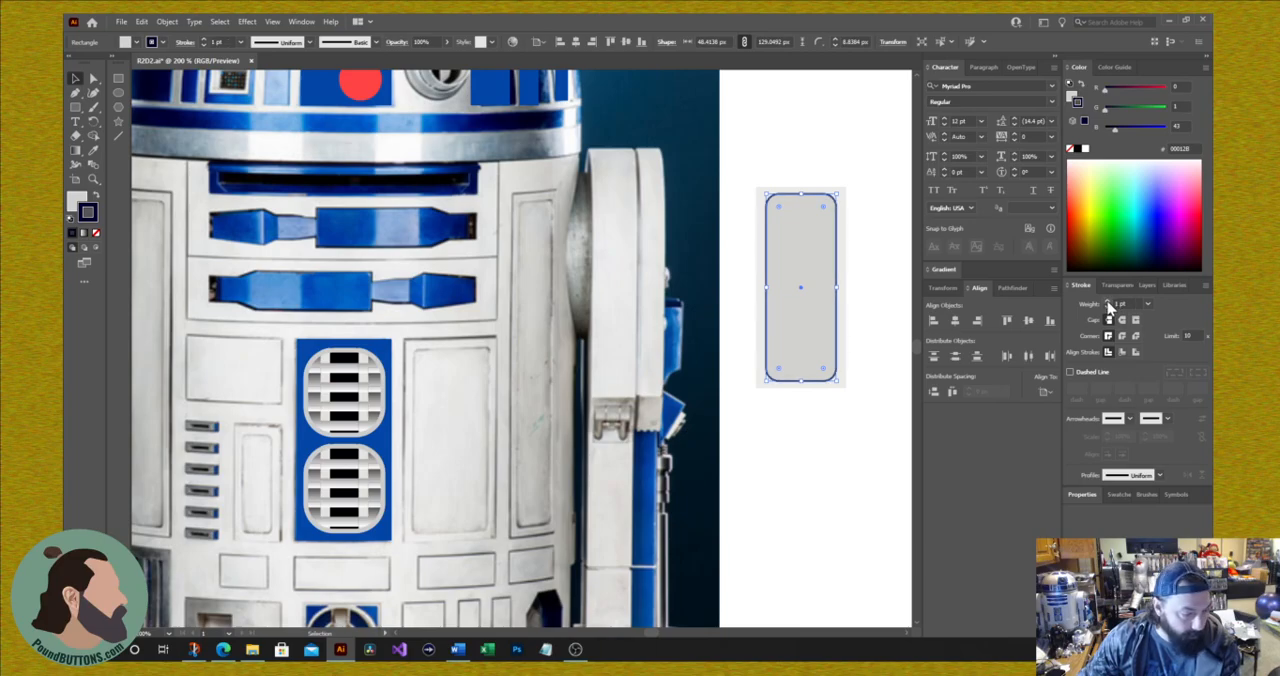
pyautogui.click(1107, 307)
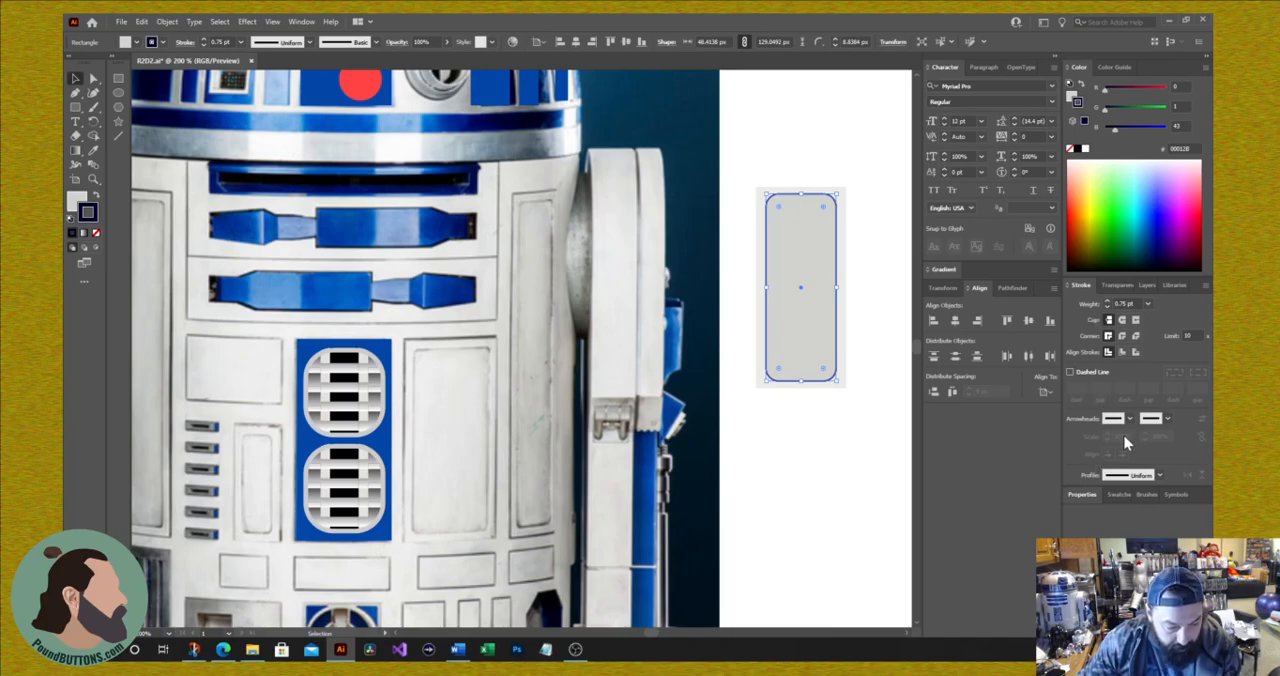
# Step: Apply the variable-width profile with a pinched middle to the rounded rectangle's stroke and inspect it up close
pyautogui.click(1160, 476)
pyautogui.click(1159, 475)
pyautogui.click(1160, 477)
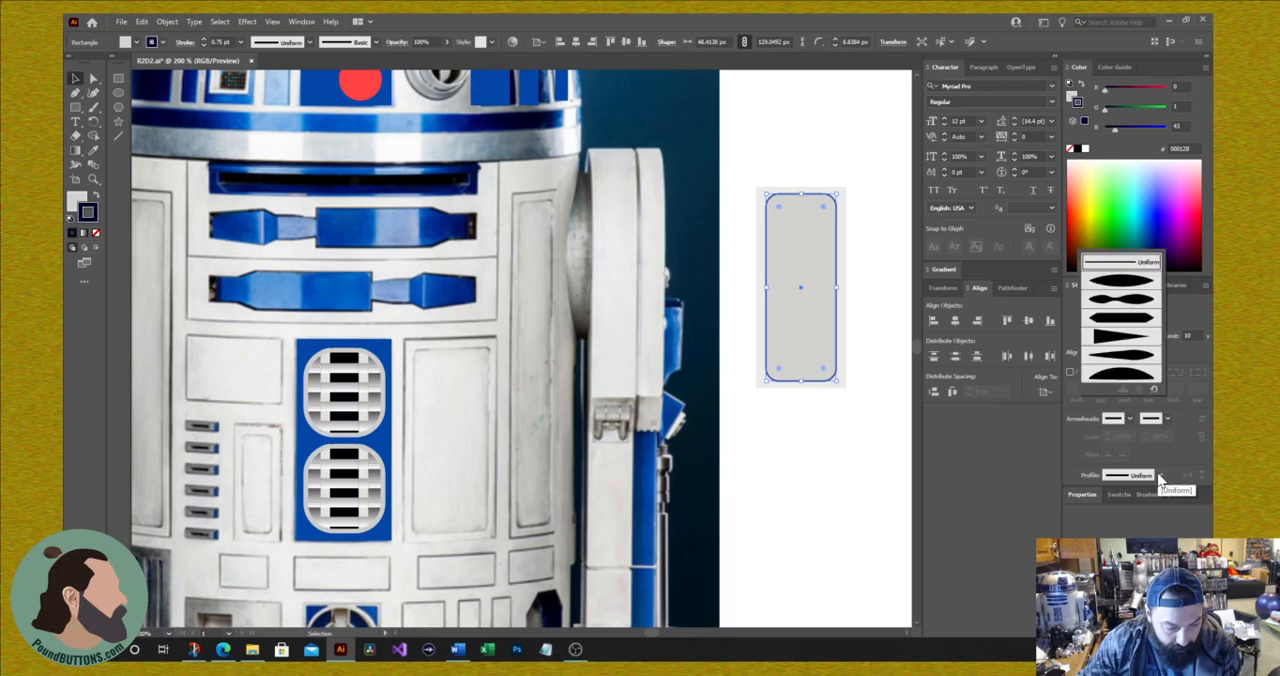
pyautogui.click(1122, 316)
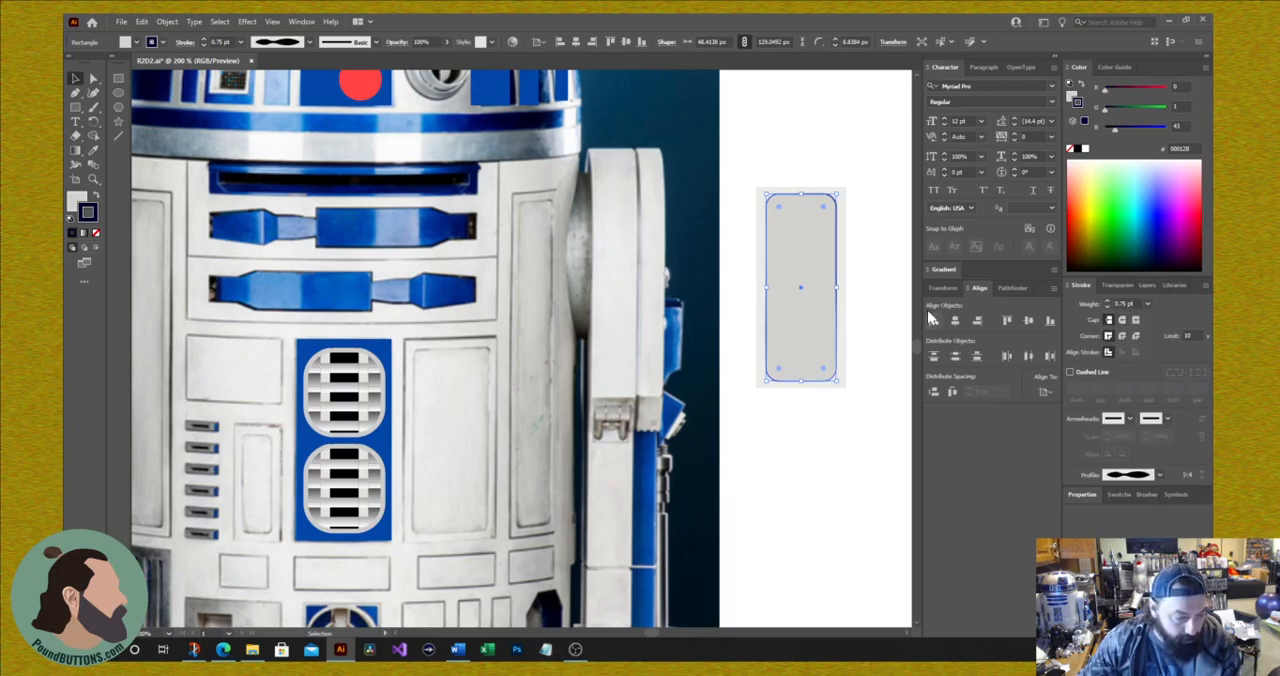
pyautogui.hotkey('ctrl', '=')
pyautogui.hotkey('ctrl', '=')
pyautogui.hotkey('ctrl', '=')
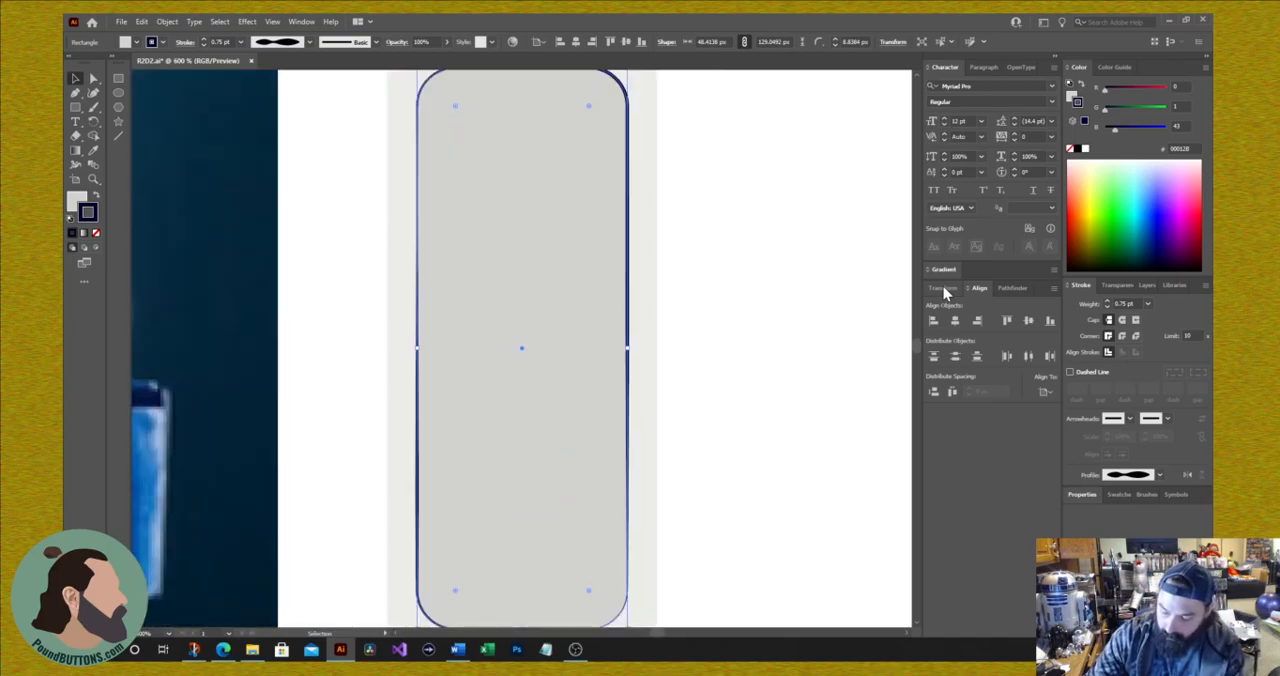
pyautogui.hotkey('ctrl', '-')
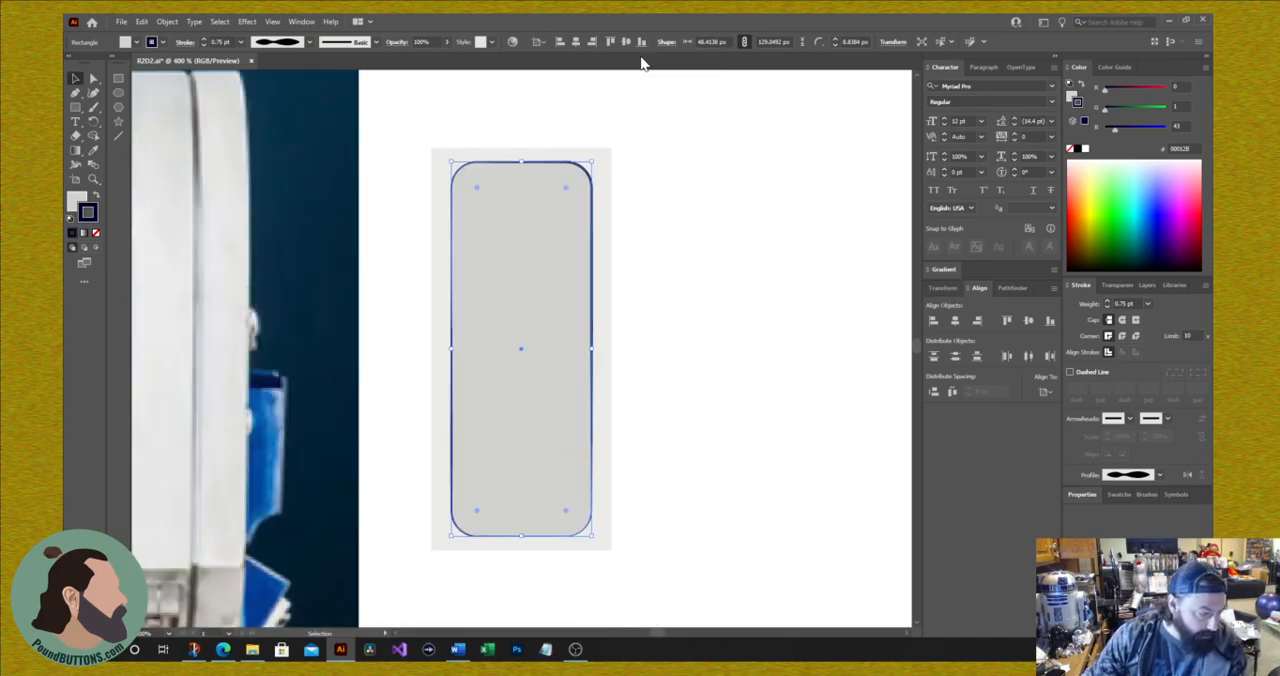
pyautogui.click(668, 383)
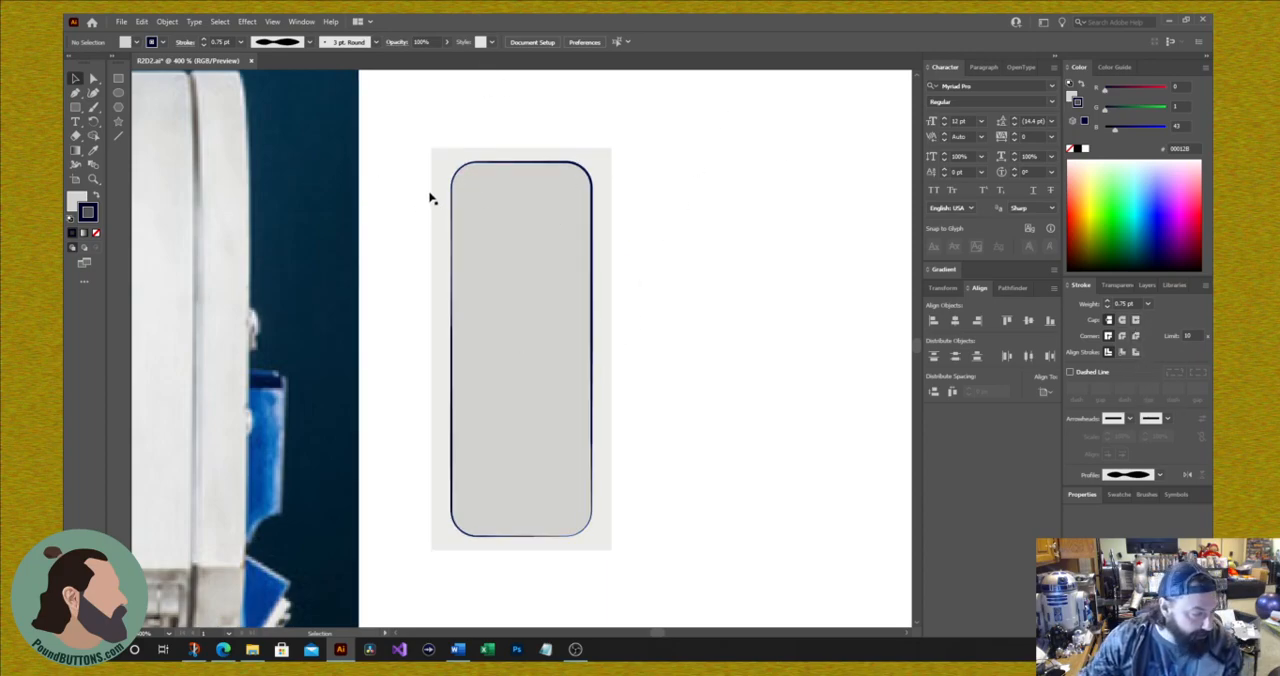
# Step: Give the outer rectangle a 0.5 pt dark navy stroke with the pinched variable-width profile
pyautogui.press('a')
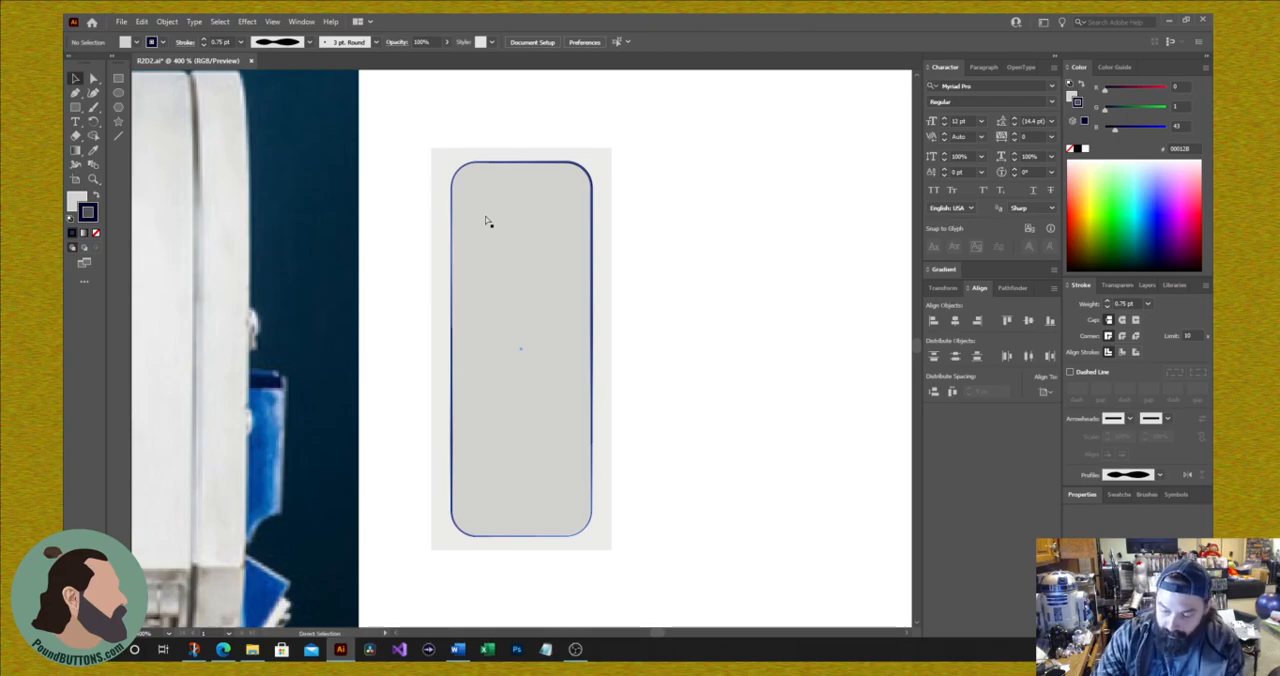
pyautogui.hotkey('ctrl', '-')
pyautogui.hotkey('ctrl', '-')
pyautogui.hotkey('ctrl', '-')
pyautogui.hotkey('ctrl', '-')
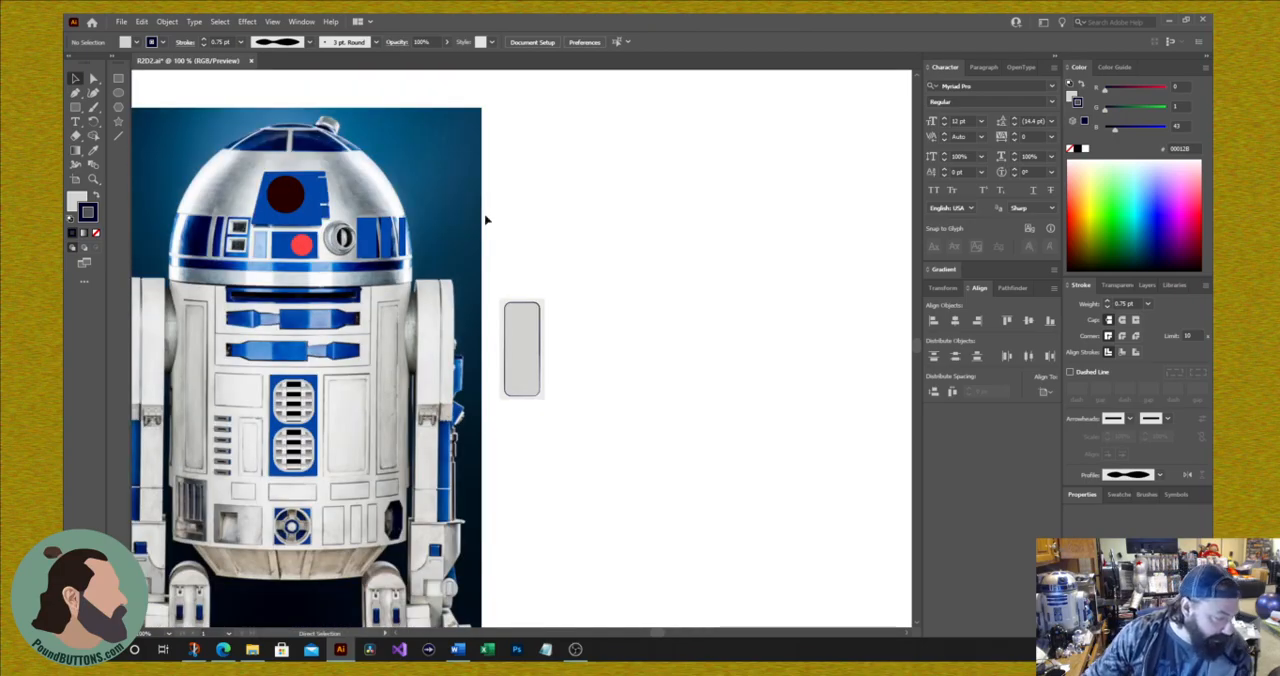
pyautogui.press('v')
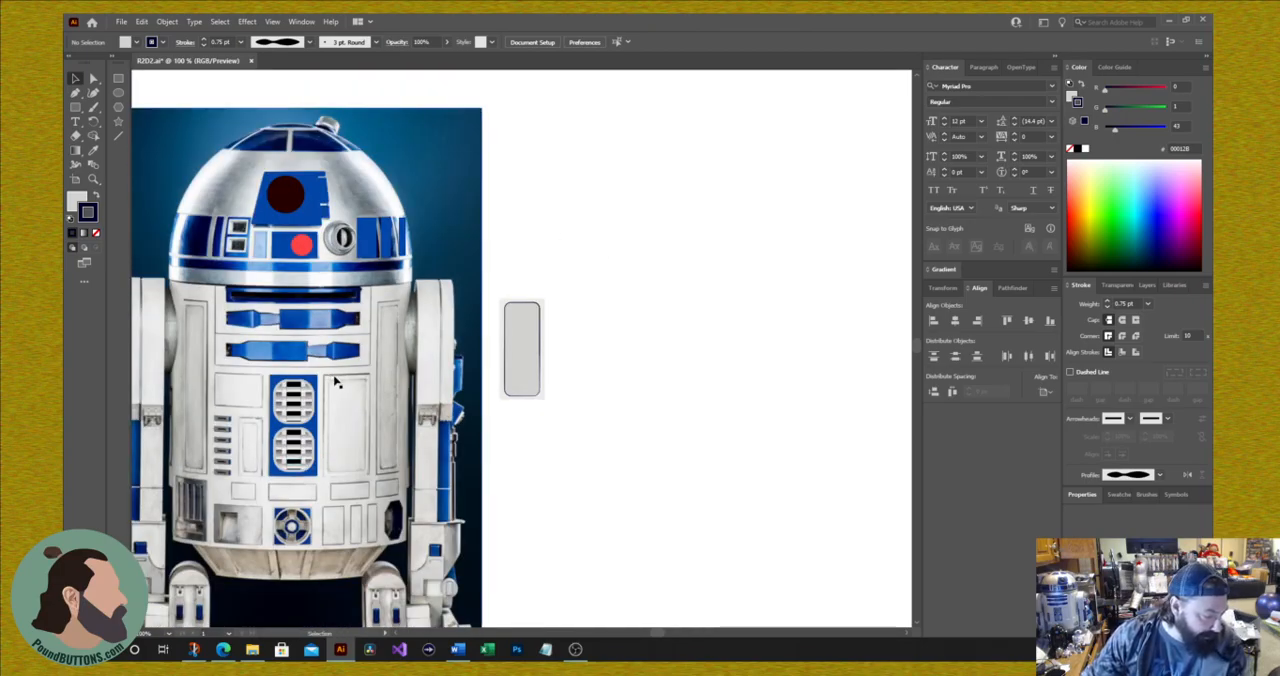
pyautogui.click(544, 304)
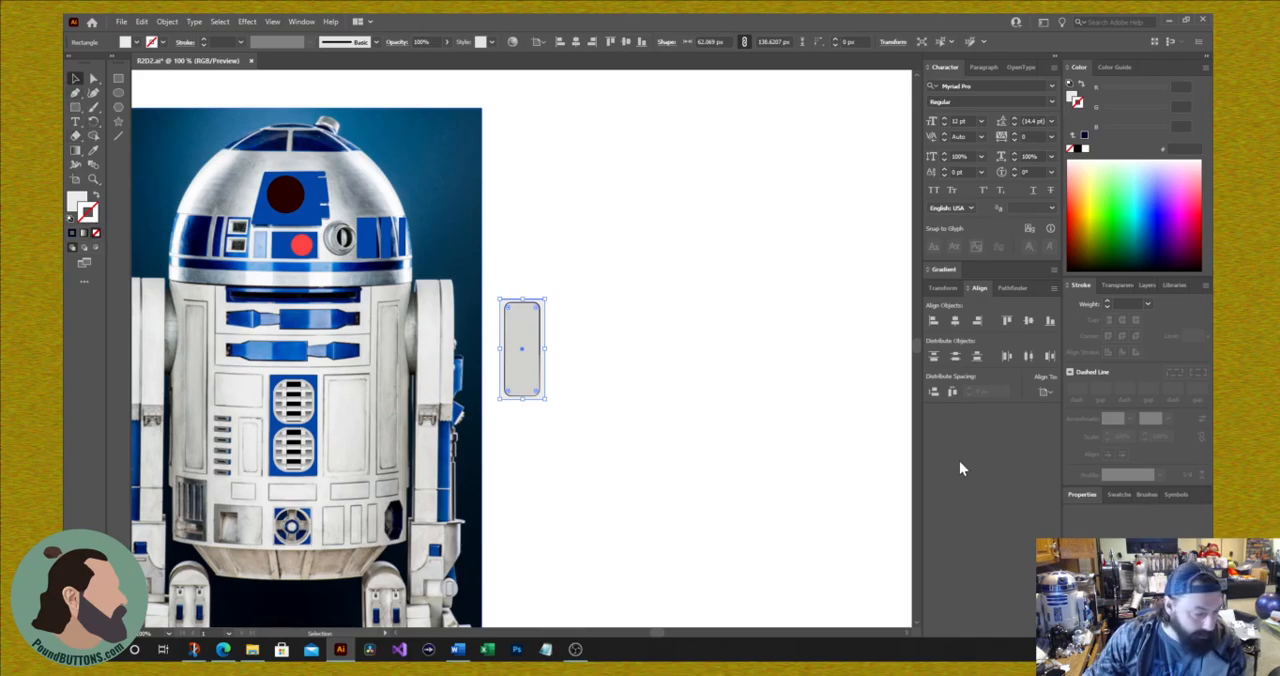
pyautogui.click(1107, 301)
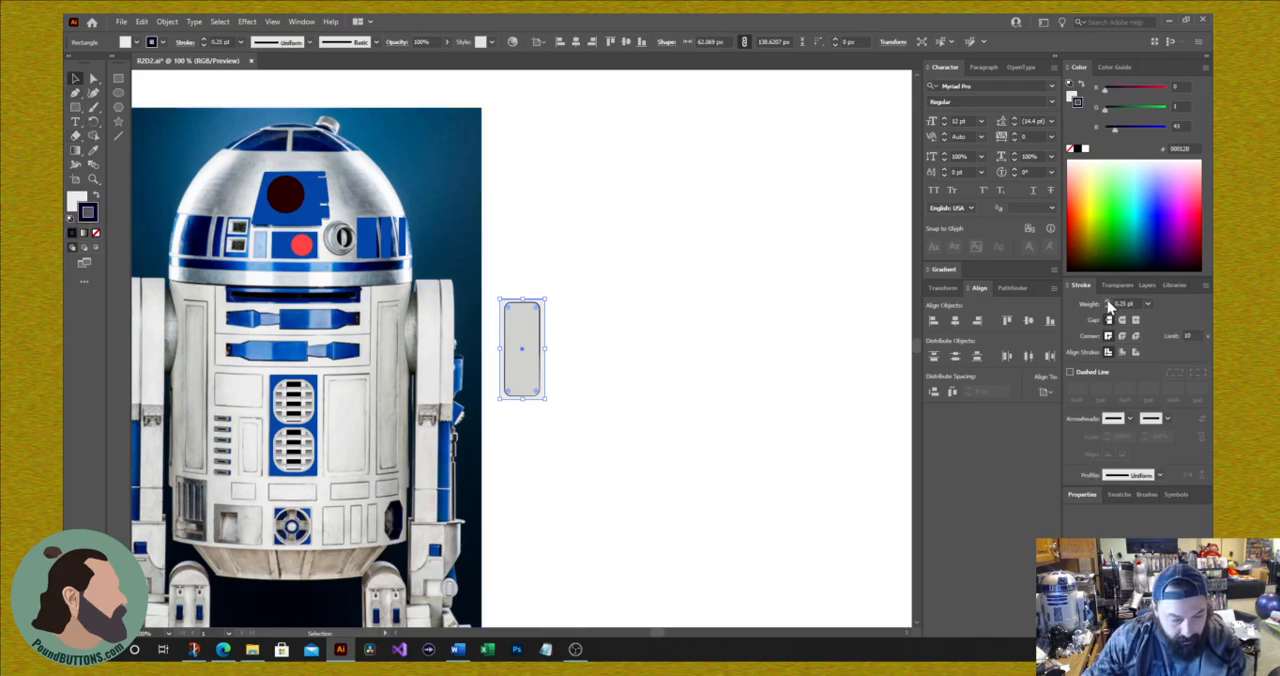
pyautogui.click(1107, 301)
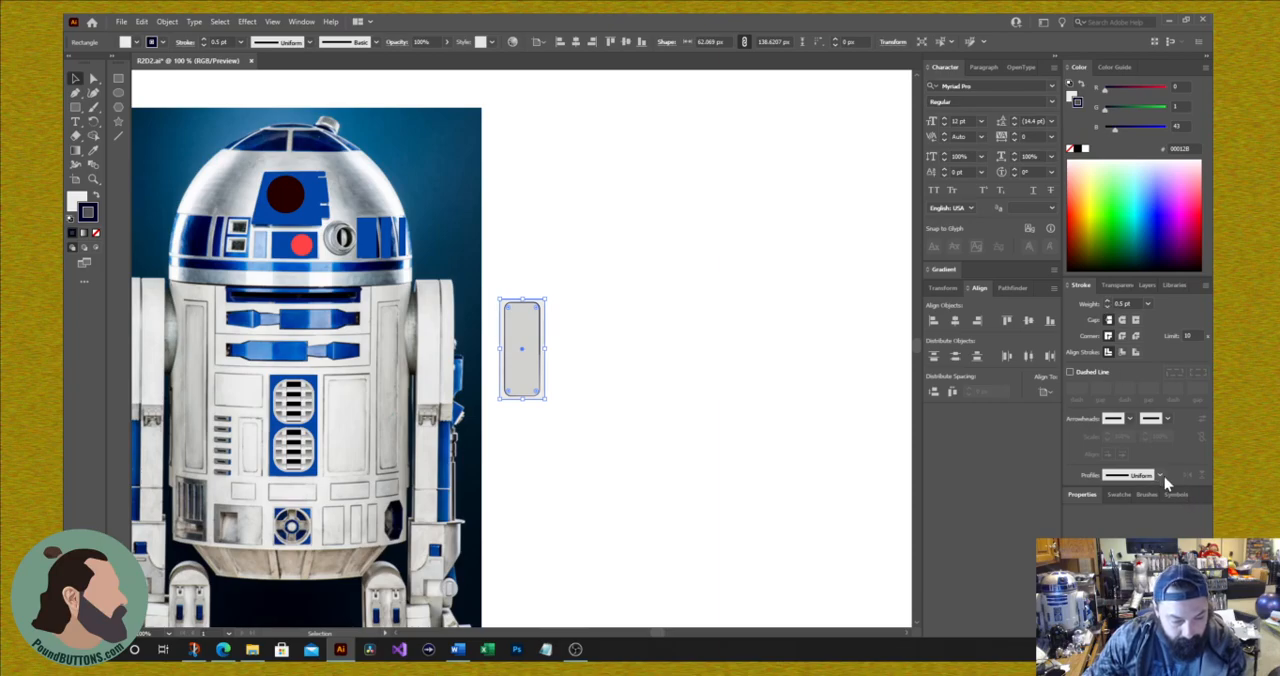
pyautogui.click(1163, 476)
pyautogui.click(1117, 300)
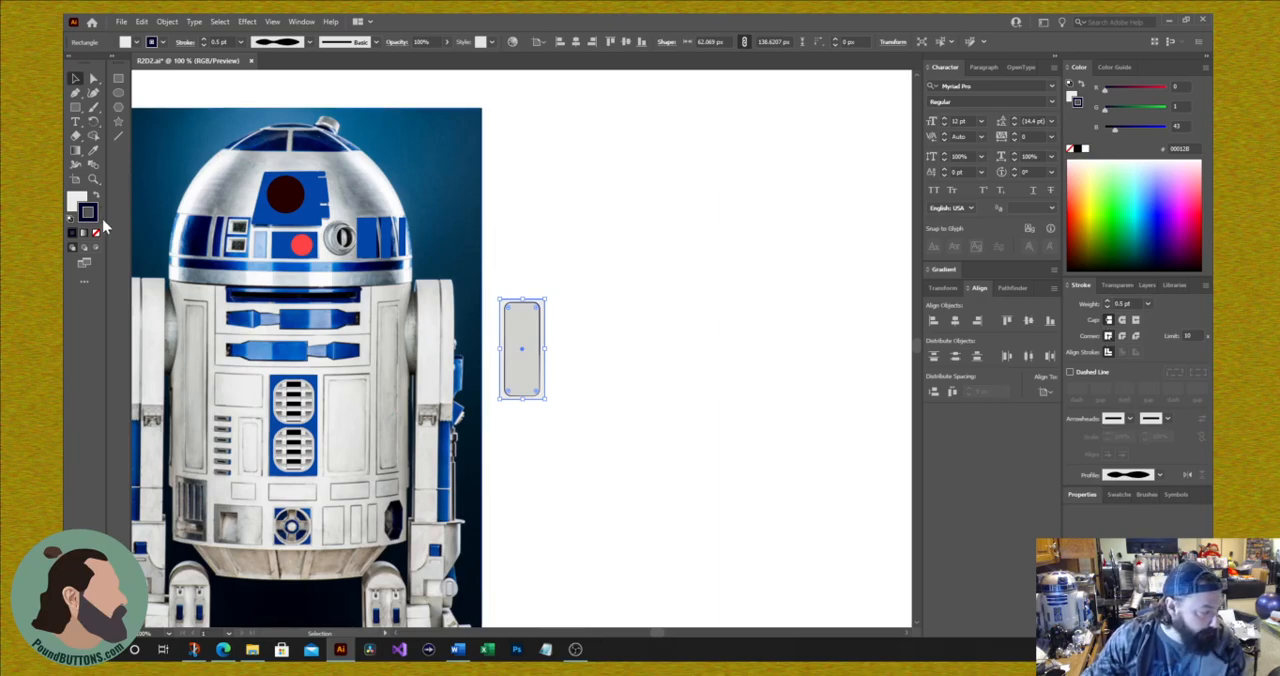
pyautogui.click(698, 324)
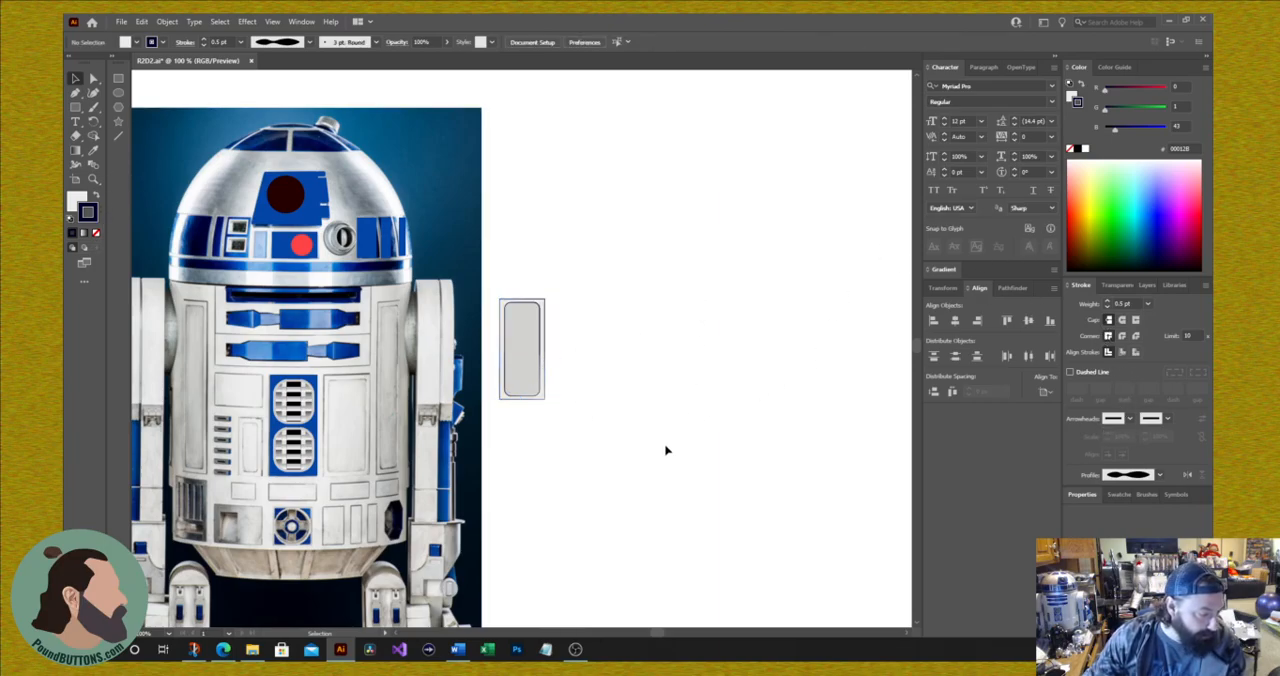
# Step: Group the two rectangles, move the group onto the body panel right of the vents, and widen it to about 67 px
pyautogui.moveTo(569, 268); pyautogui.dragTo(513, 444)
pyautogui.rightClick(531, 363)
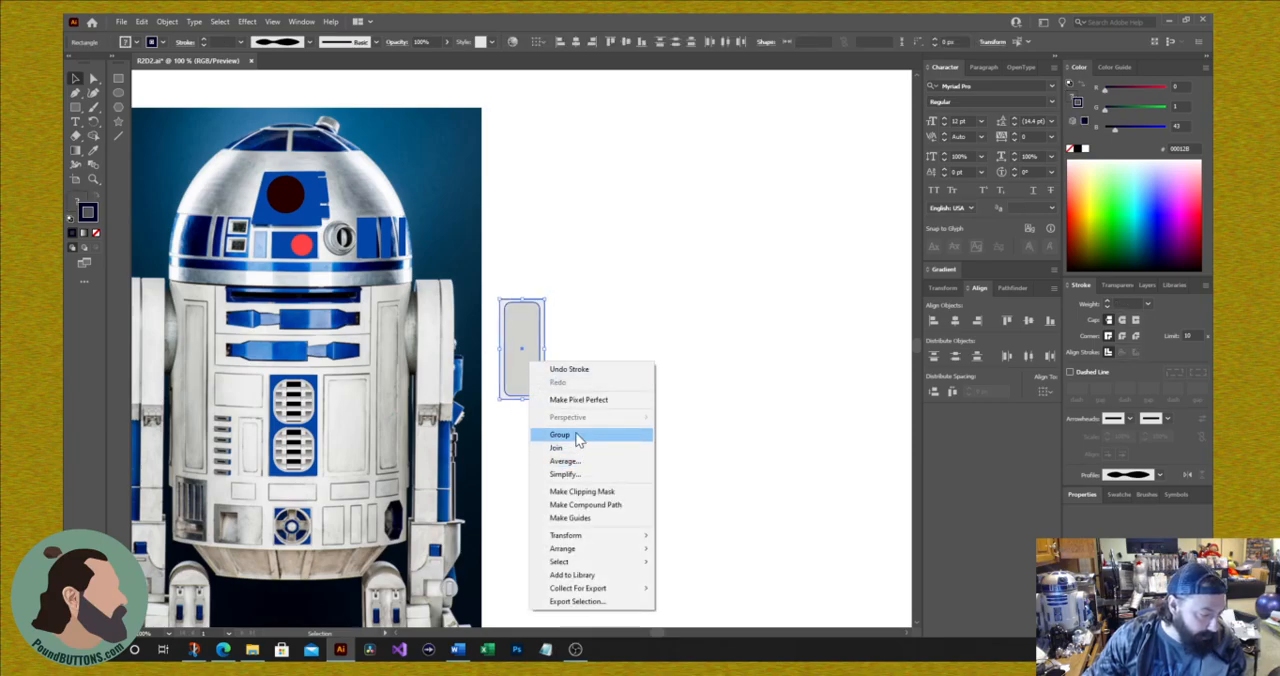
pyautogui.click(572, 434)
pyautogui.moveTo(512, 374); pyautogui.dragTo(360, 430)
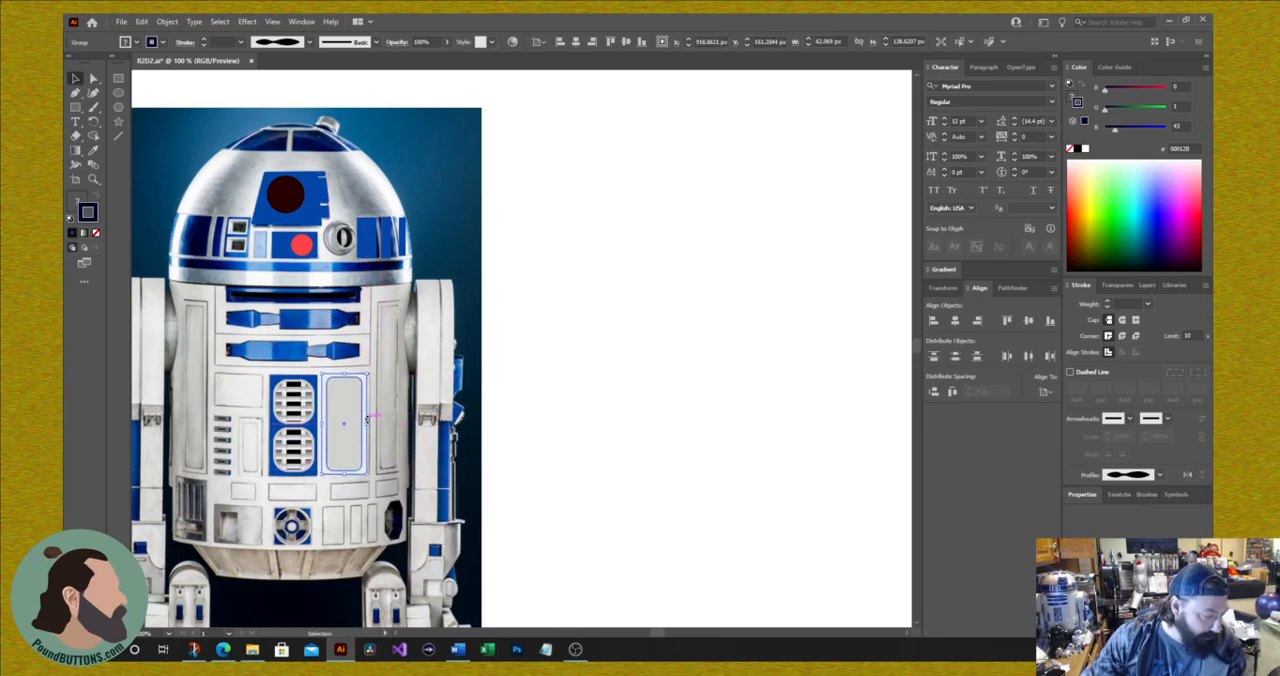
pyautogui.moveTo(368, 424); pyautogui.dragTo(371, 432)
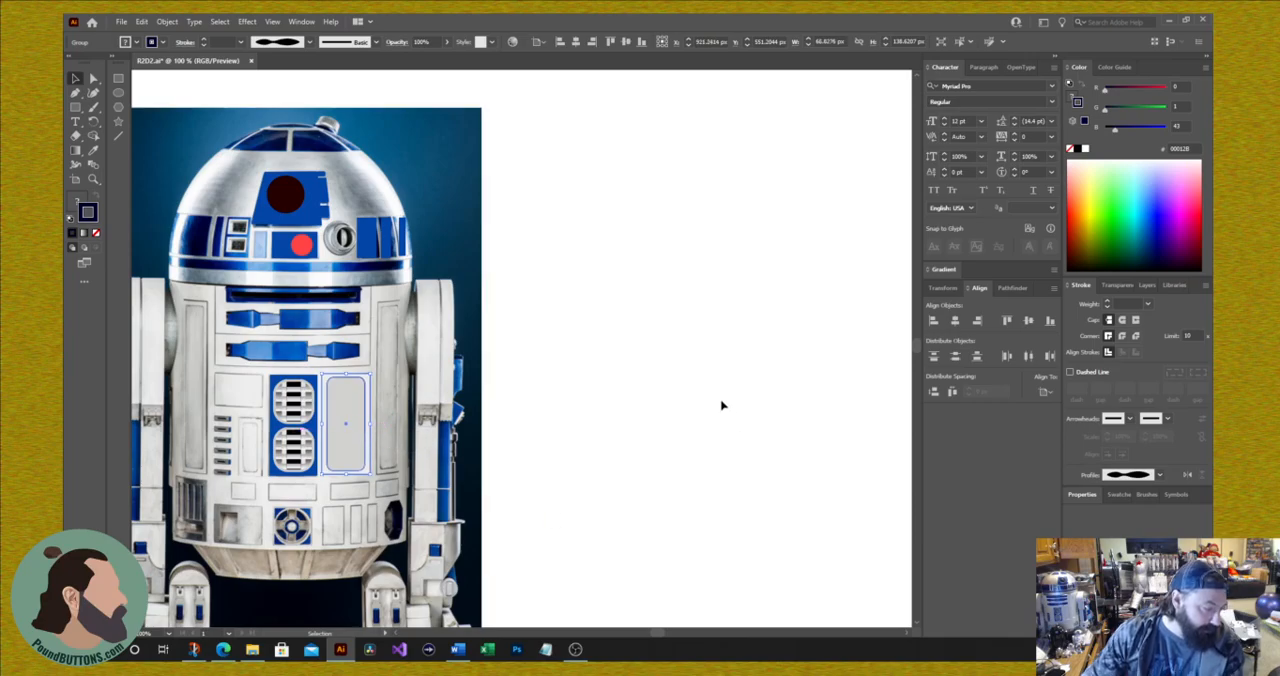
pyautogui.click(721, 527)
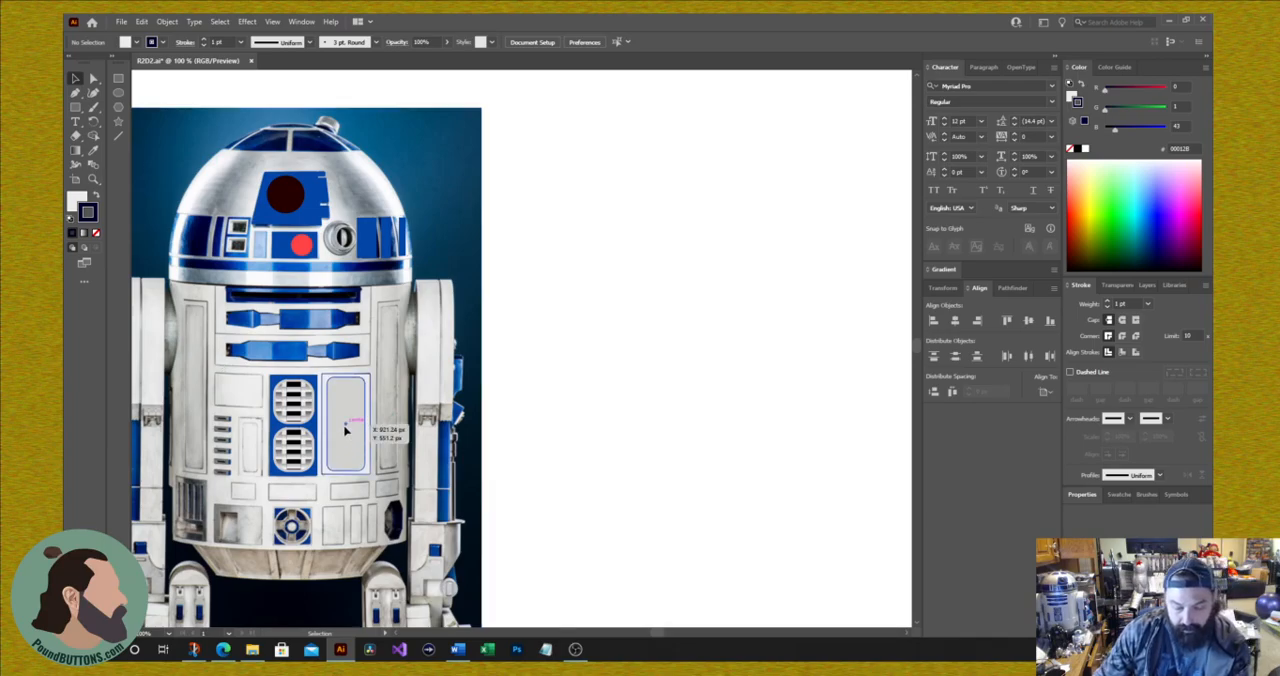
# Step: Copy the panel group onto the tall narrow left body panel at about 33 px wide, and duplicate that onto the matching right panel
pyautogui.moveTo(345, 430); pyautogui.dragTo(199, 366)
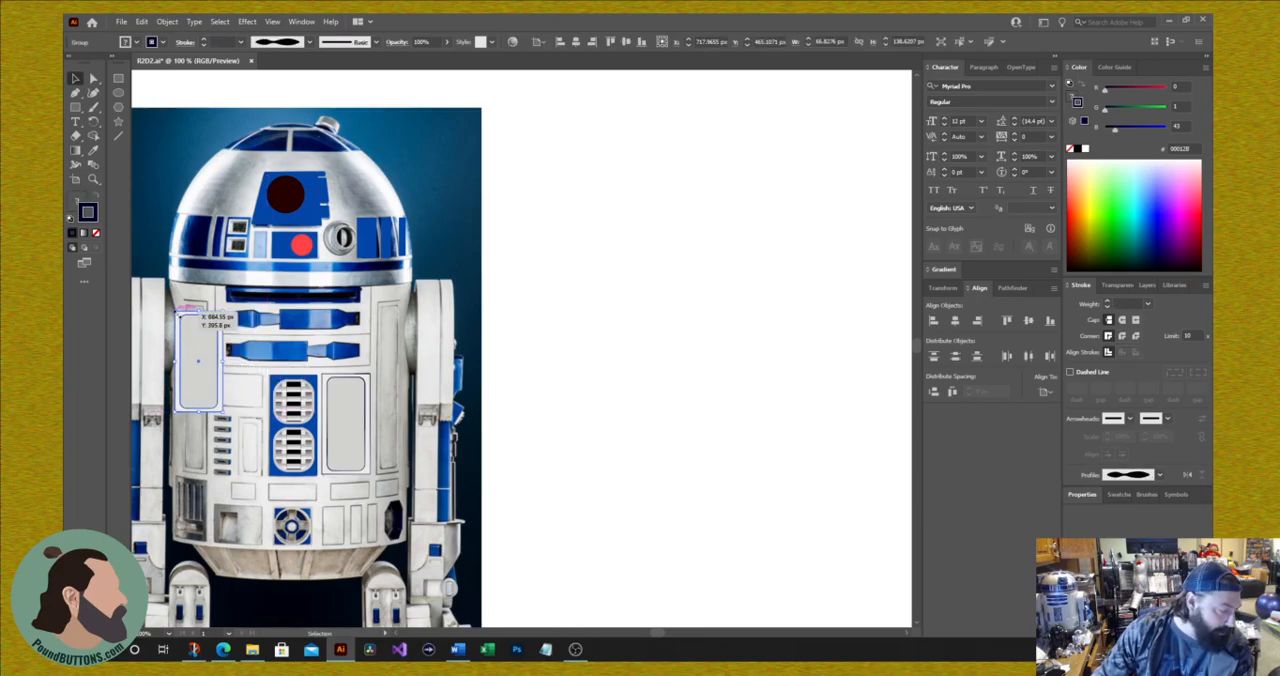
pyautogui.moveTo(177, 313); pyautogui.dragTo(208, 303)
pyautogui.moveTo(197, 408); pyautogui.dragTo(193, 475)
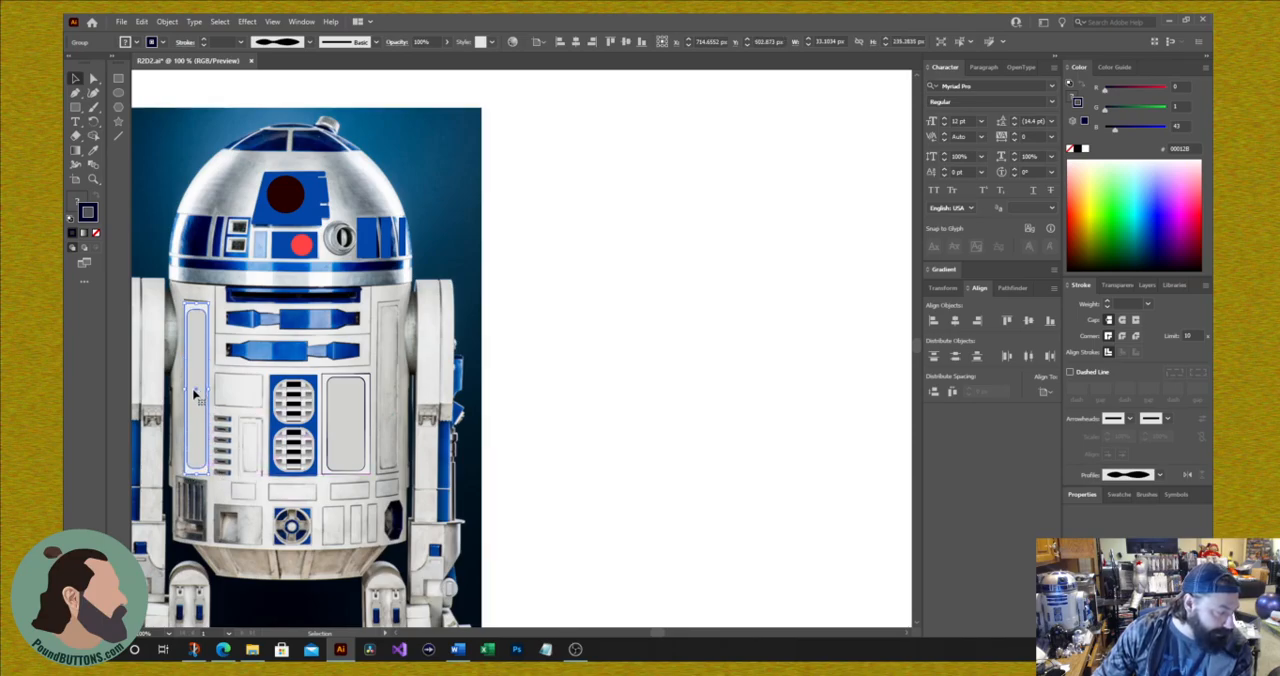
pyautogui.moveTo(198, 397); pyautogui.dragTo(391, 401)
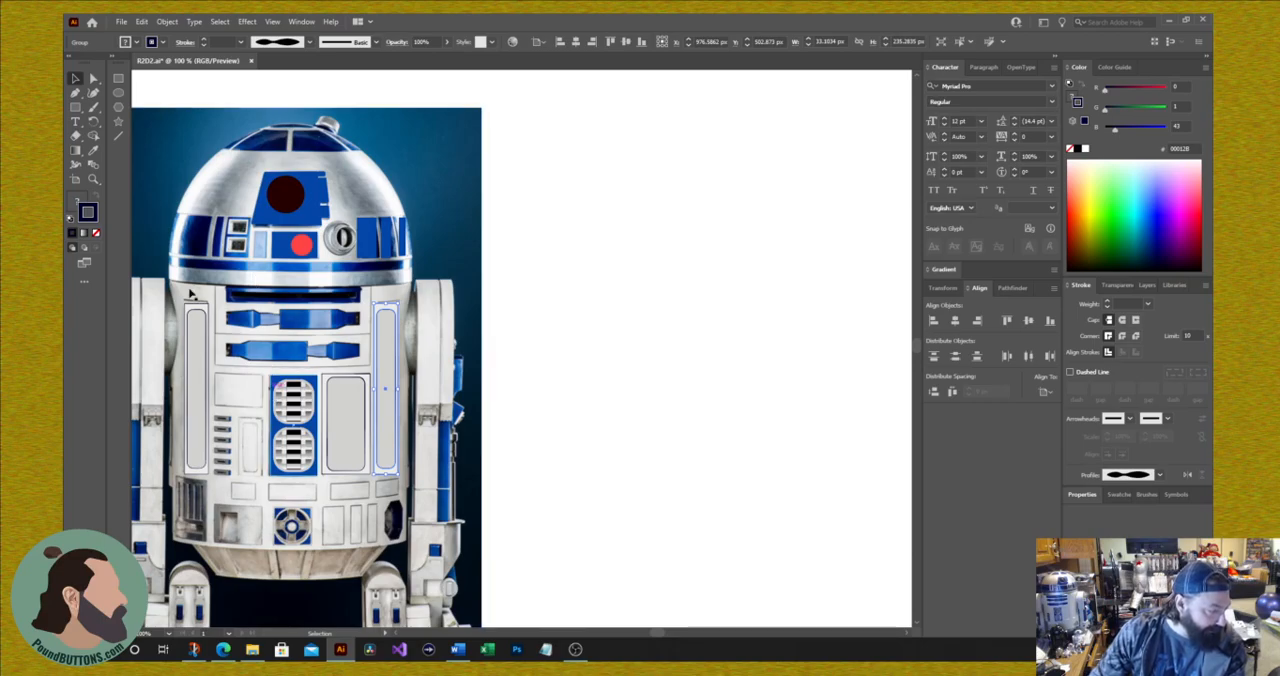
# Step: Draw an unfilled, navy-stroked rectangle about 65 by 49 px around the body panel left of the upper vent
pyautogui.click(76, 107)
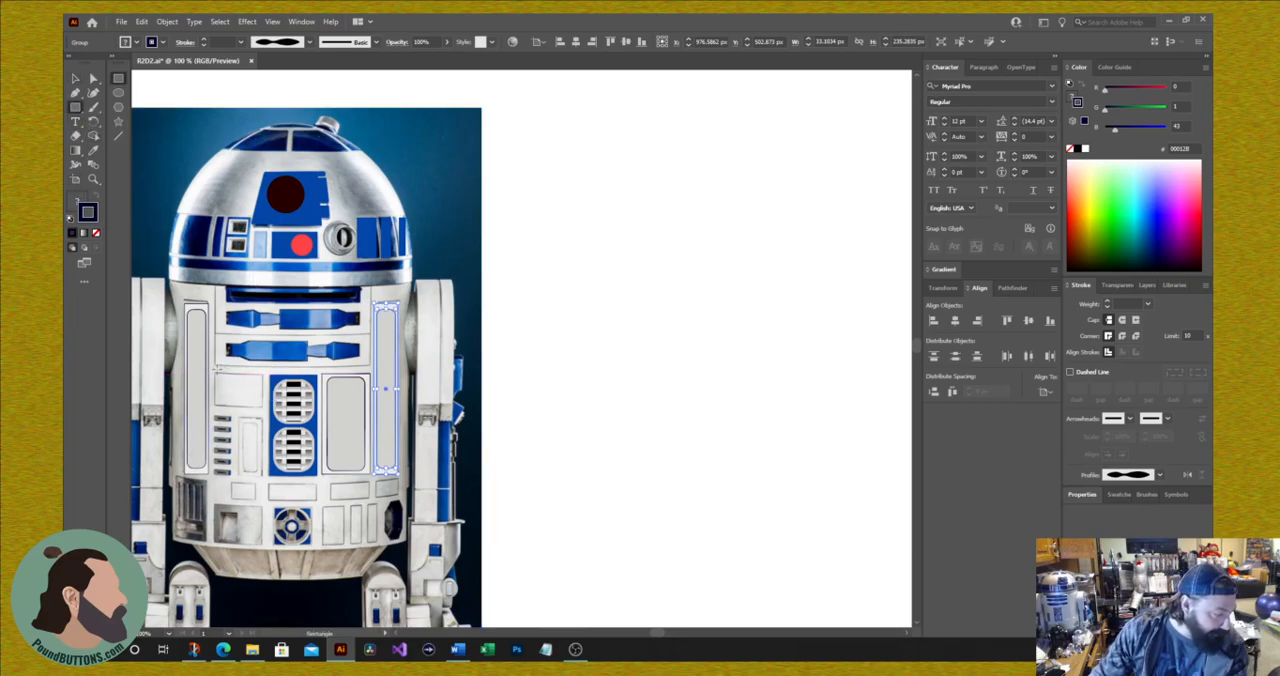
pyautogui.moveTo(213, 372); pyautogui.dragTo(263, 405)
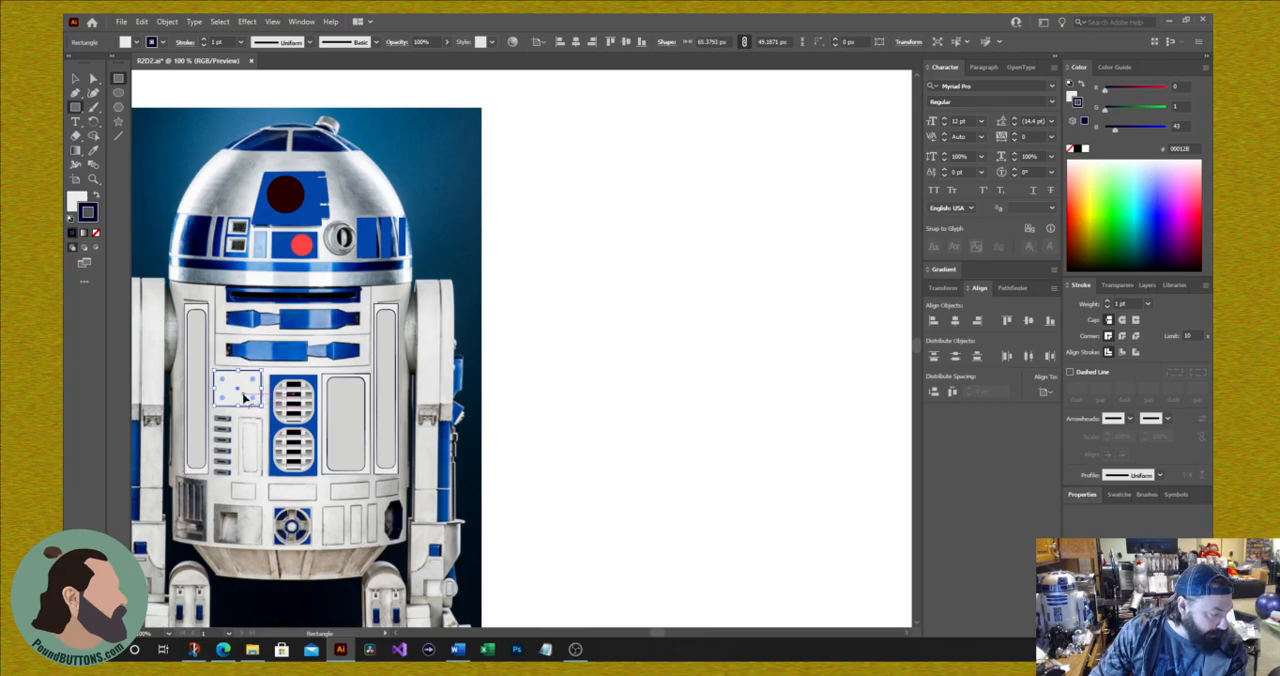
pyautogui.click(77, 200)
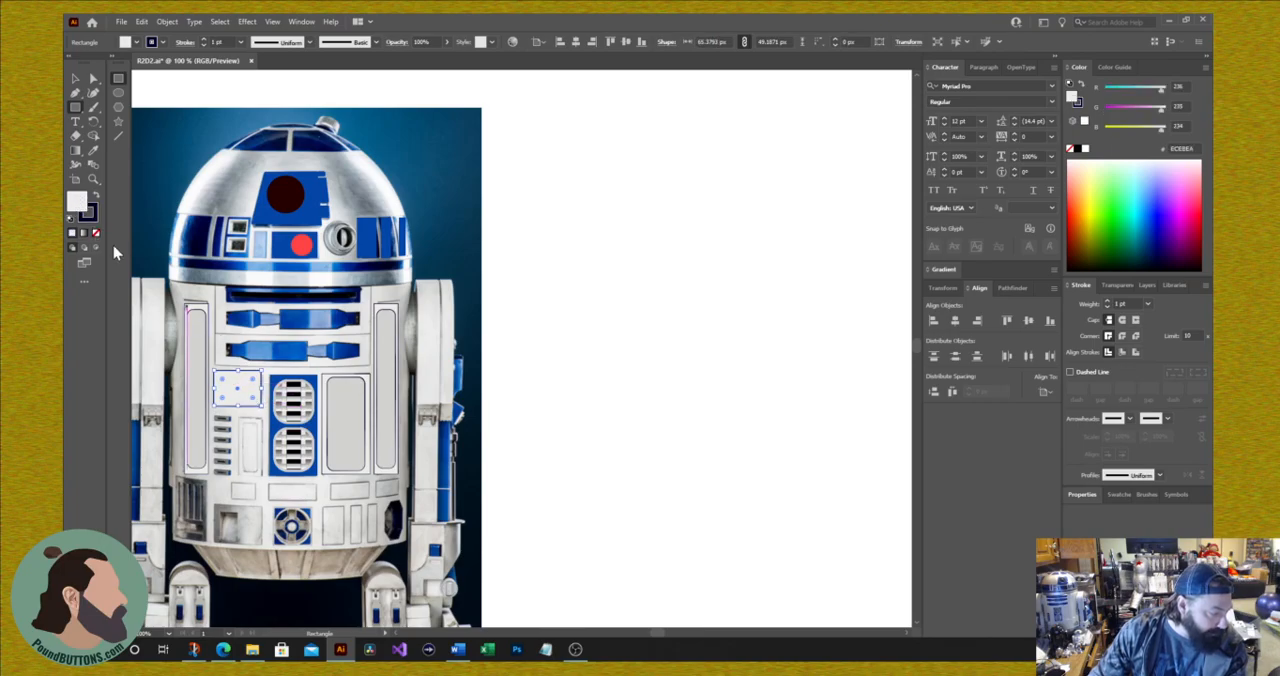
pyautogui.click(96, 233)
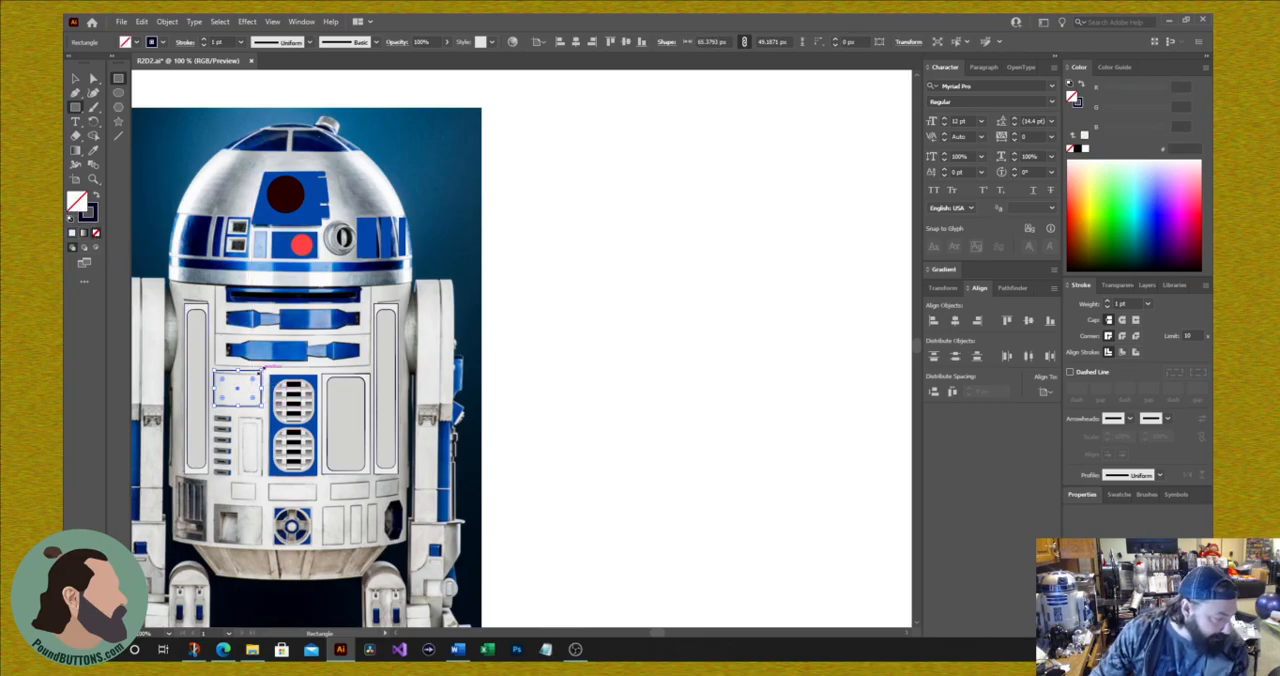
# Step: Copy the navy-stroked rectangle onto the leftmost small panel in the row below the vents and scale it to about 35 by 25 px
pyautogui.moveTo(238, 408)
pyautogui.mouseDown()
pyautogui.moveTo(239, 397)
pyautogui.moveTo(269, 447)
pyautogui.moveTo(256, 500)
pyautogui.mouseUp()
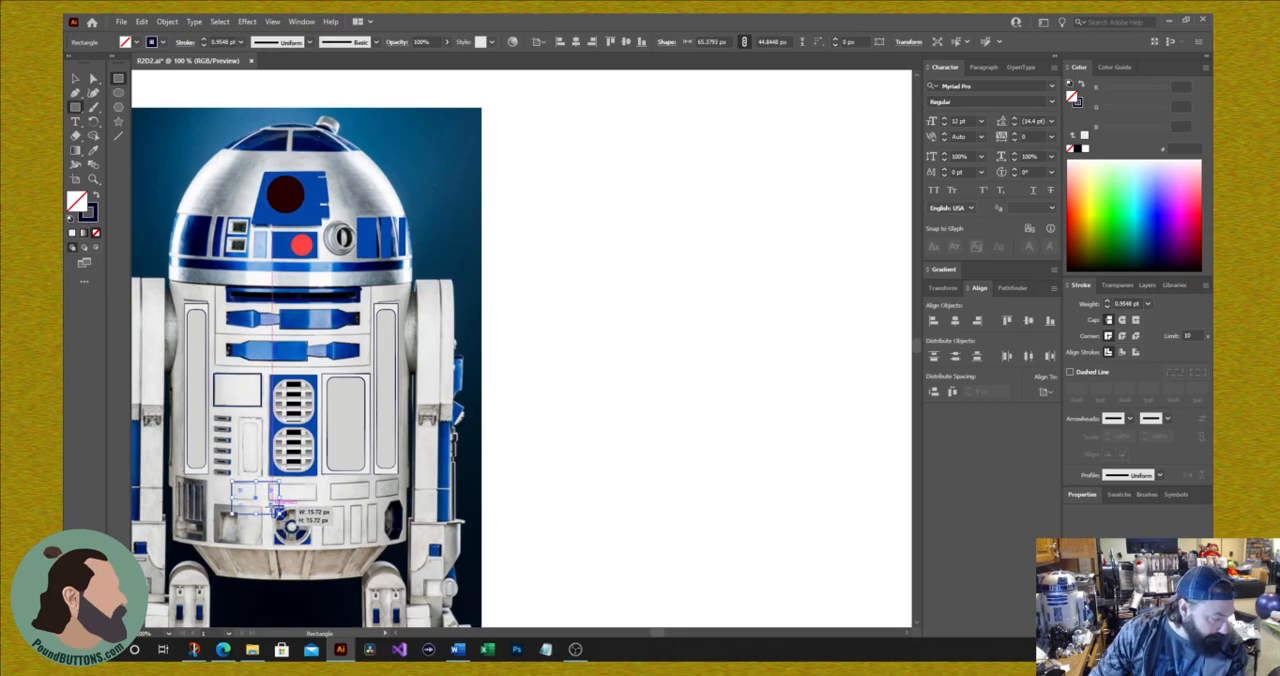
pyautogui.moveTo(279, 513); pyautogui.dragTo(216, 455)
pyautogui.hotkey('ctrl', 'z')
pyautogui.moveTo(280, 514); pyautogui.dragTo(260, 504)
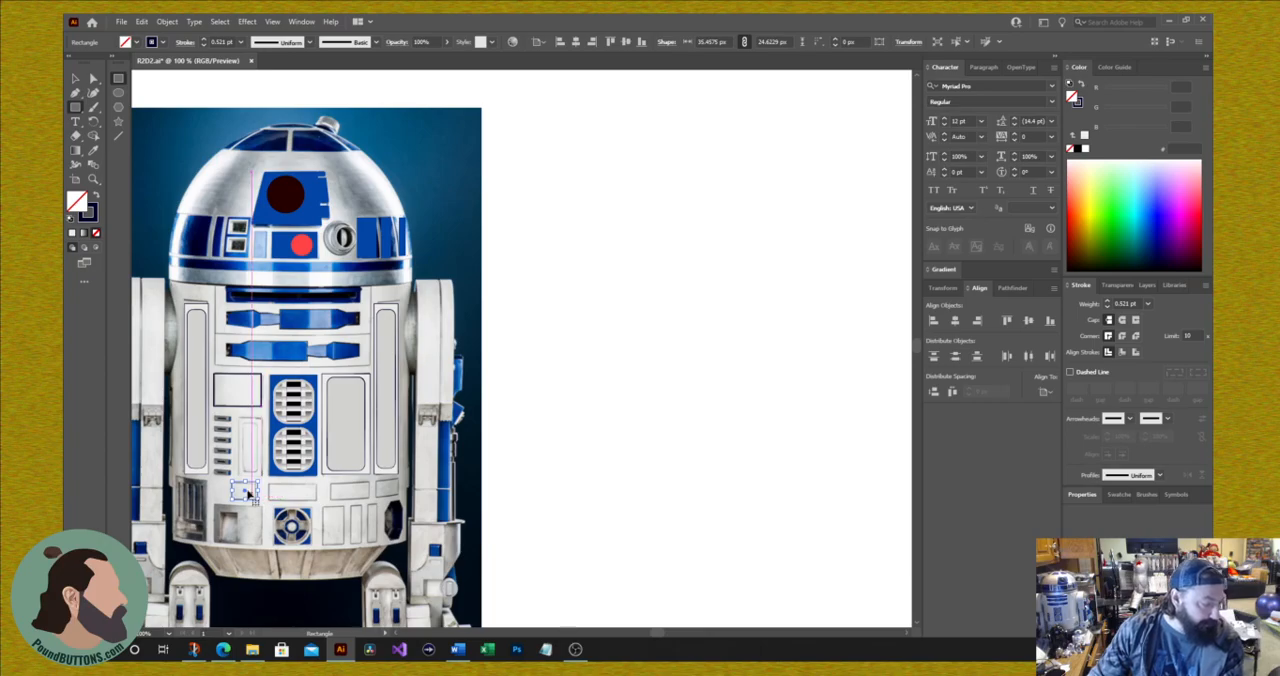
# Step: Duplicate the small rectangle three times along the row, placing the last copy over the rightmost panel
pyautogui.moveTo(247, 494); pyautogui.dragTo(283, 492)
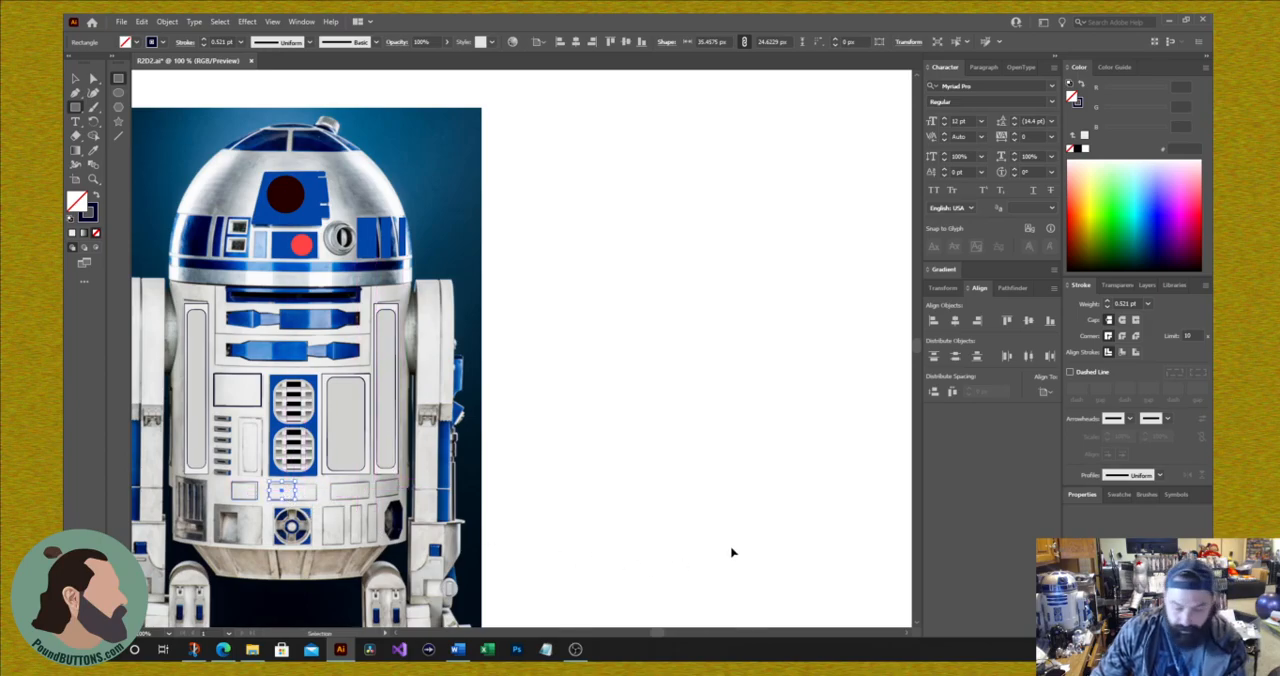
pyautogui.hotkey('ctrl', 'd')
pyautogui.hotkey('ctrl', 'd')
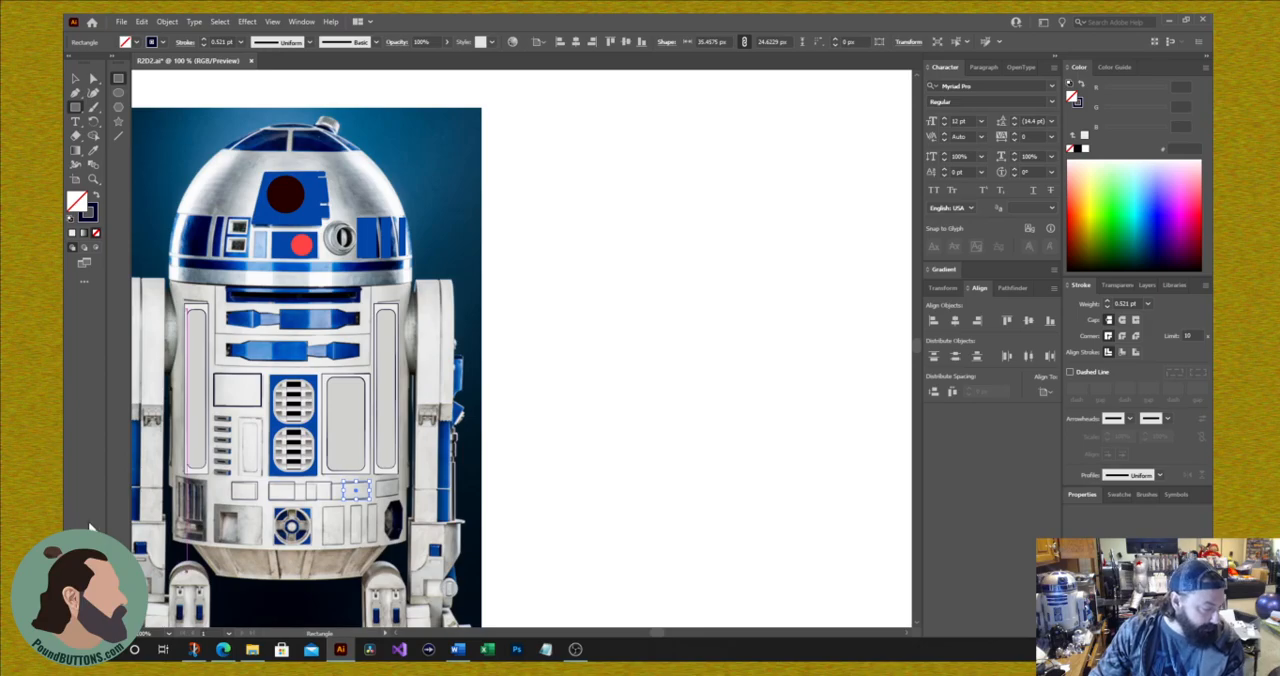
pyautogui.moveTo(362, 491); pyautogui.dragTo(387, 494)
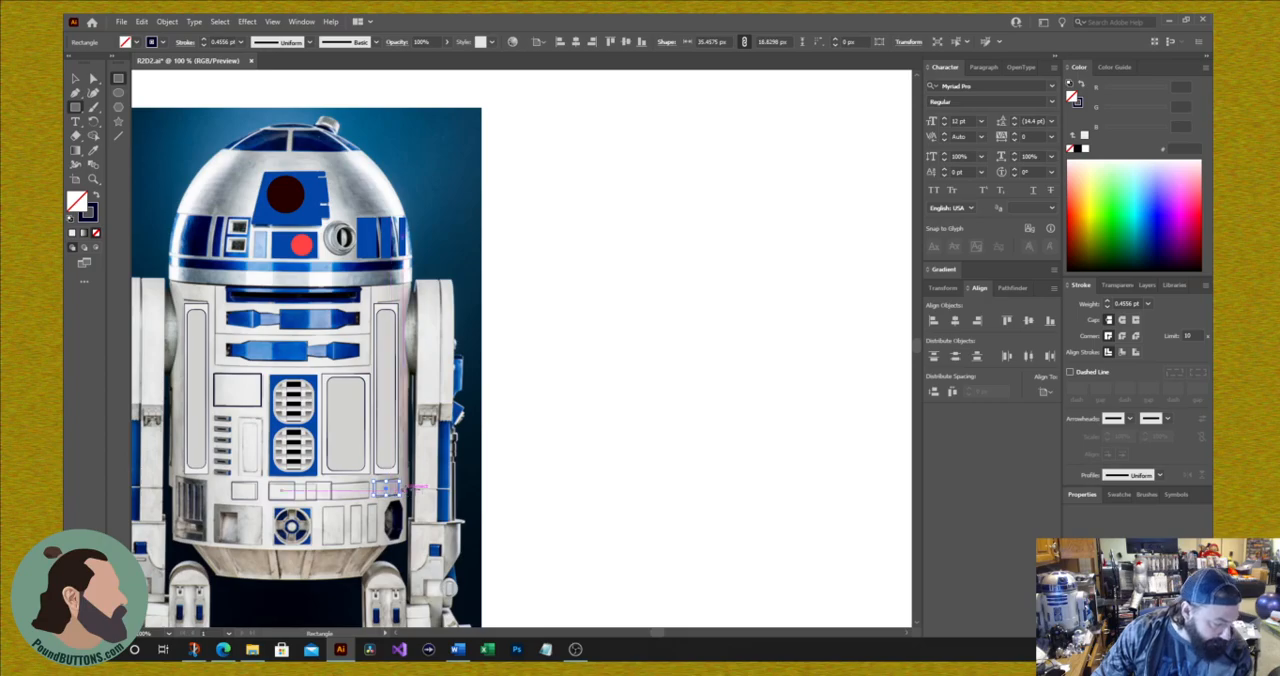
pyautogui.hotkey('ctrl', 'z')
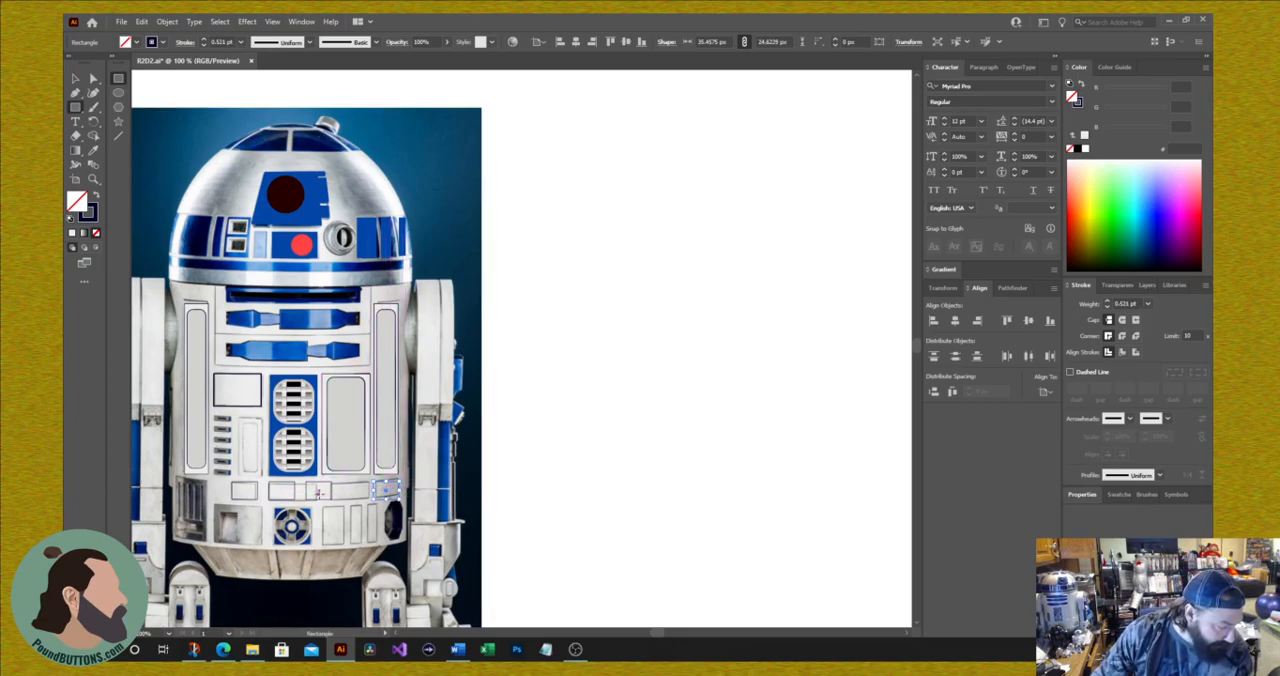
# Step: Fit the two middle rectangles to their panels, widening the one under the vents to about 67 px and its right neighbour to about 56 px
pyautogui.doubleClick(76, 79)
pyautogui.click(700, 422)
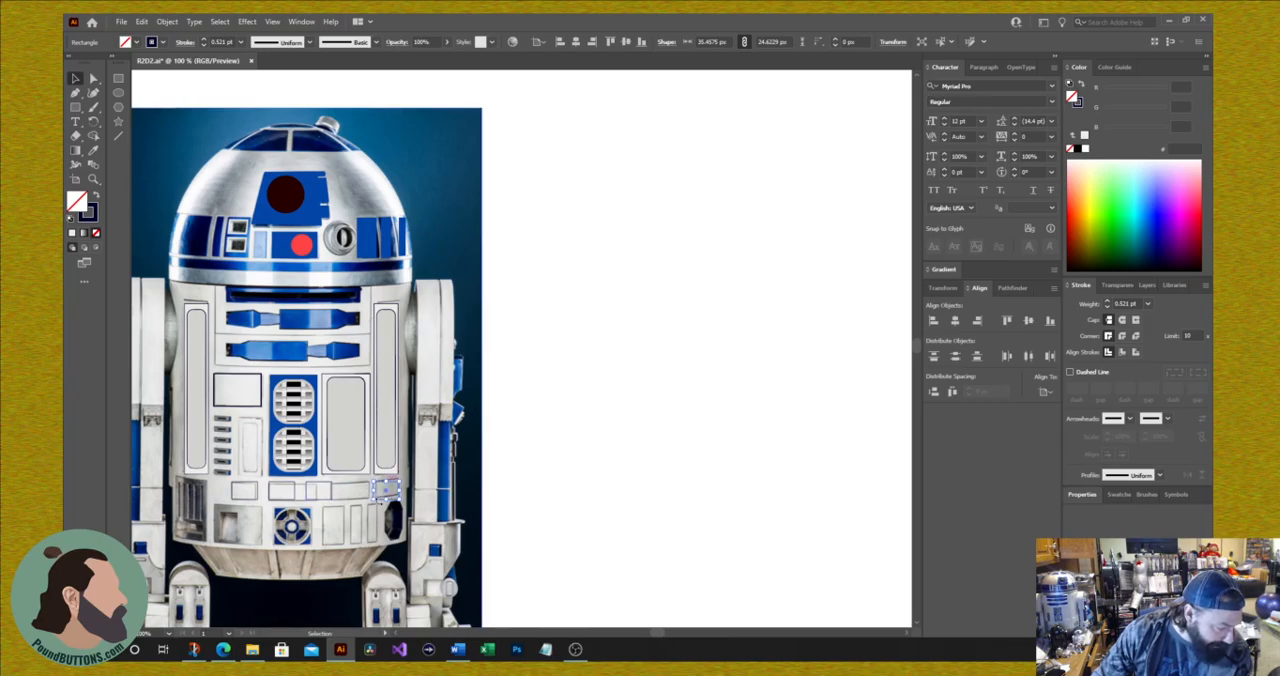
pyautogui.moveTo(320, 494)
pyautogui.mouseDown()
pyautogui.moveTo(356, 495)
pyautogui.moveTo(329, 492)
pyautogui.mouseUp()
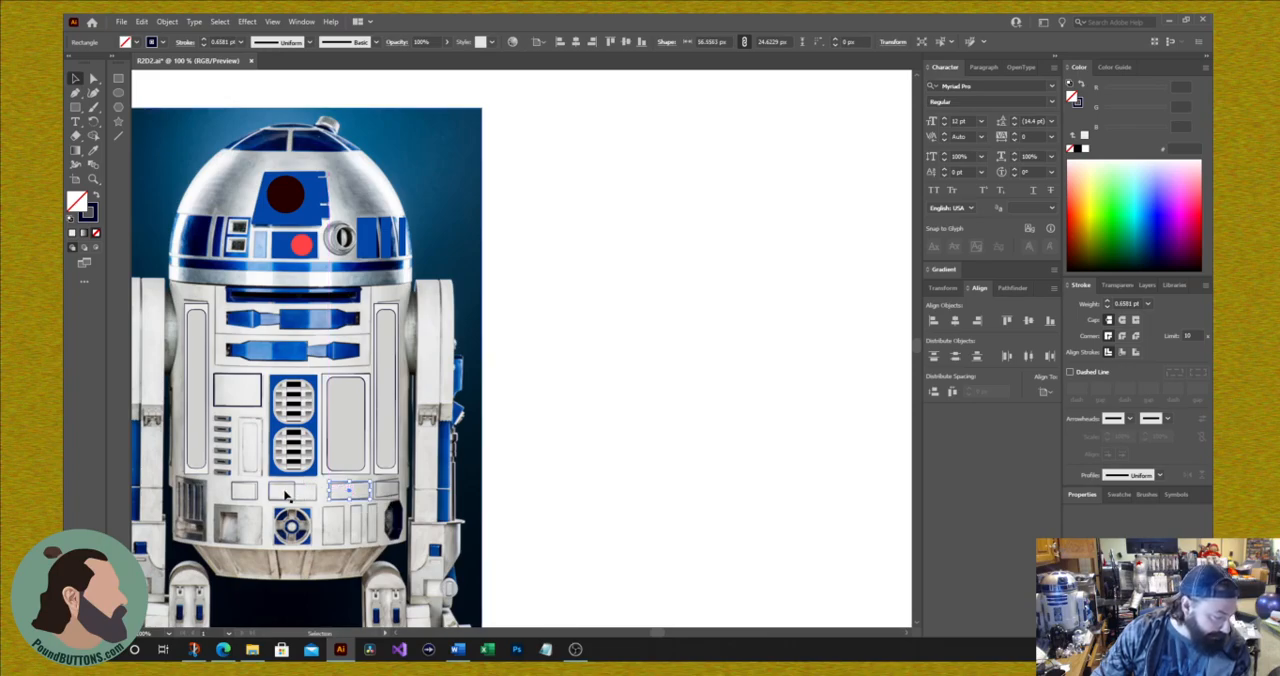
pyautogui.click(285, 494)
pyautogui.click(290, 497)
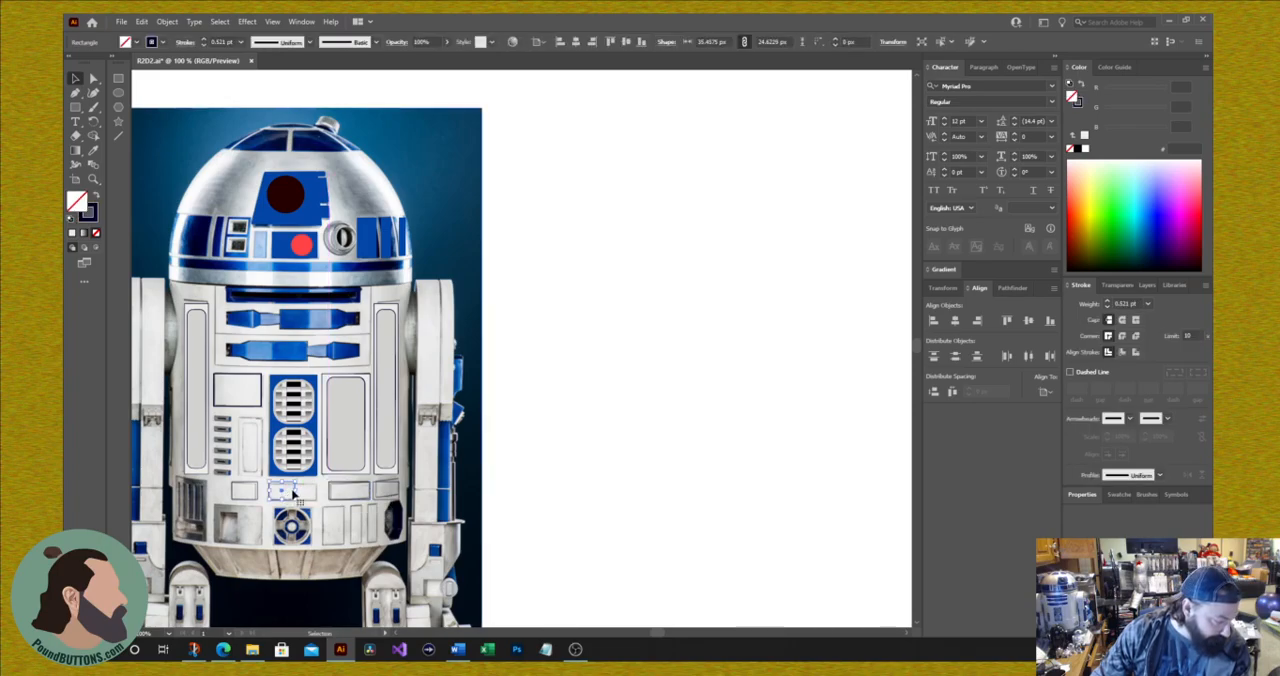
pyautogui.moveTo(297, 490); pyautogui.dragTo(317, 494)
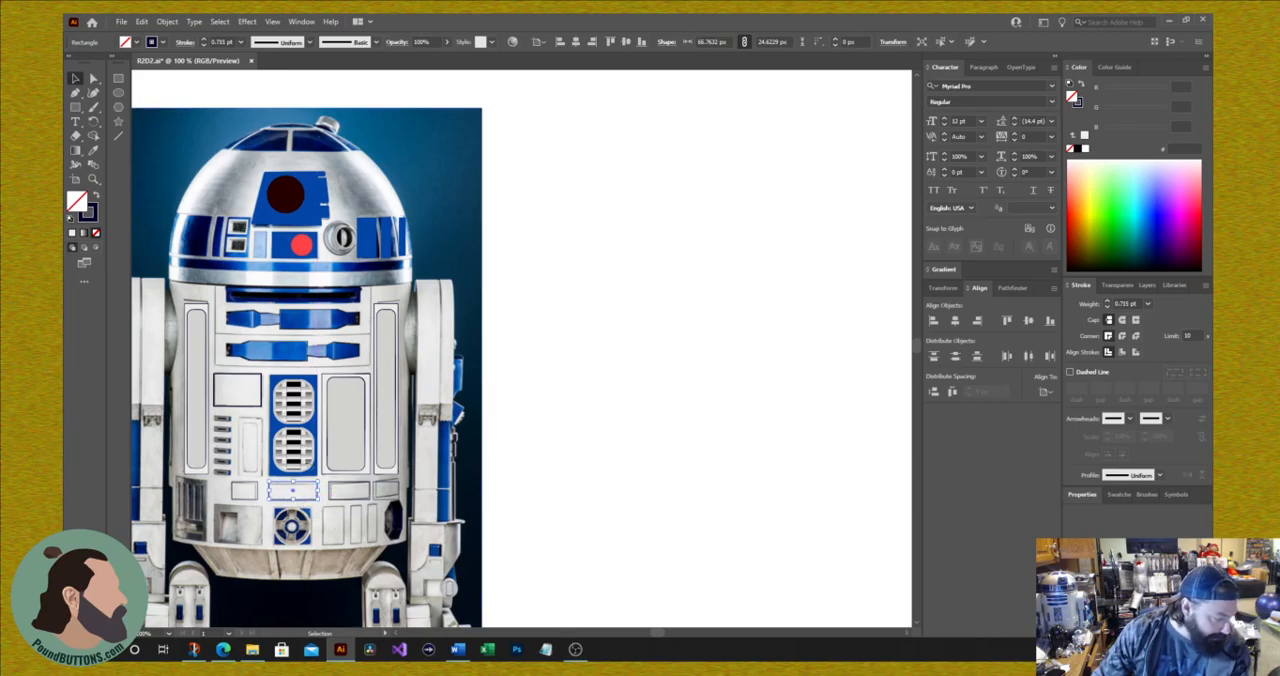
# Step: Copy the gray panel group from right of the vents onto the narrow panel beside the small slots, scaled to about 36 by 77 px
pyautogui.click(344, 428)
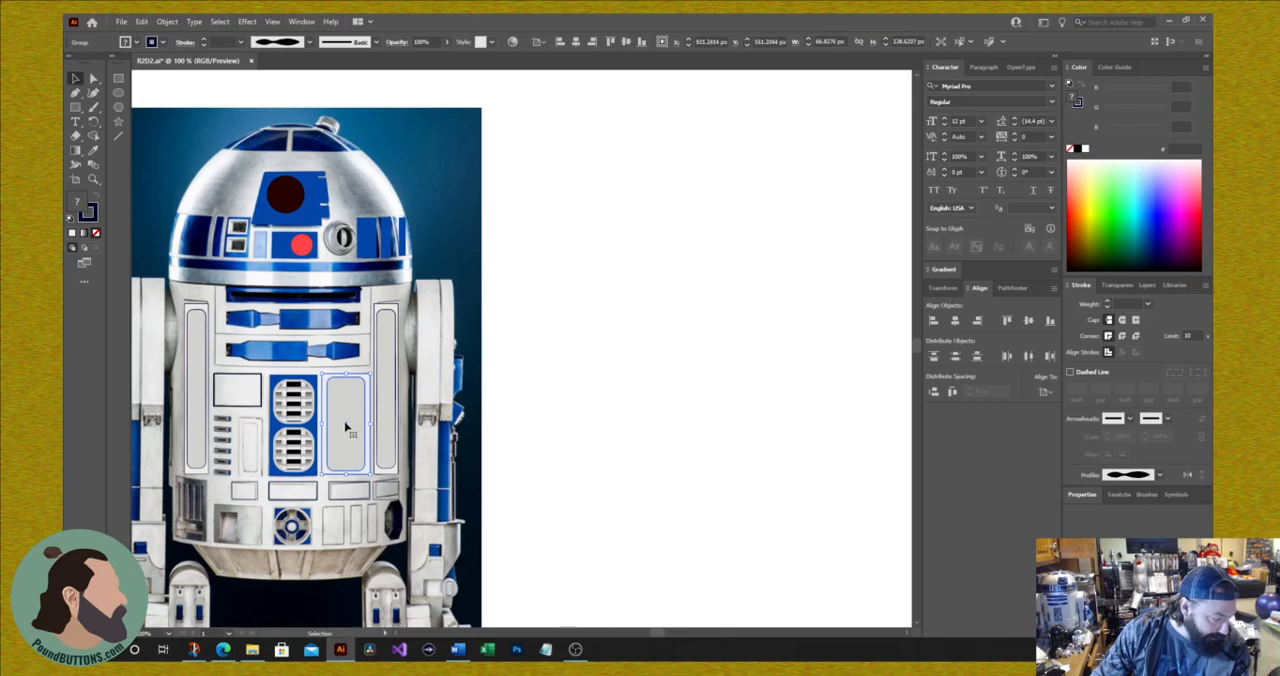
pyautogui.moveTo(345, 428); pyautogui.dragTo(237, 428)
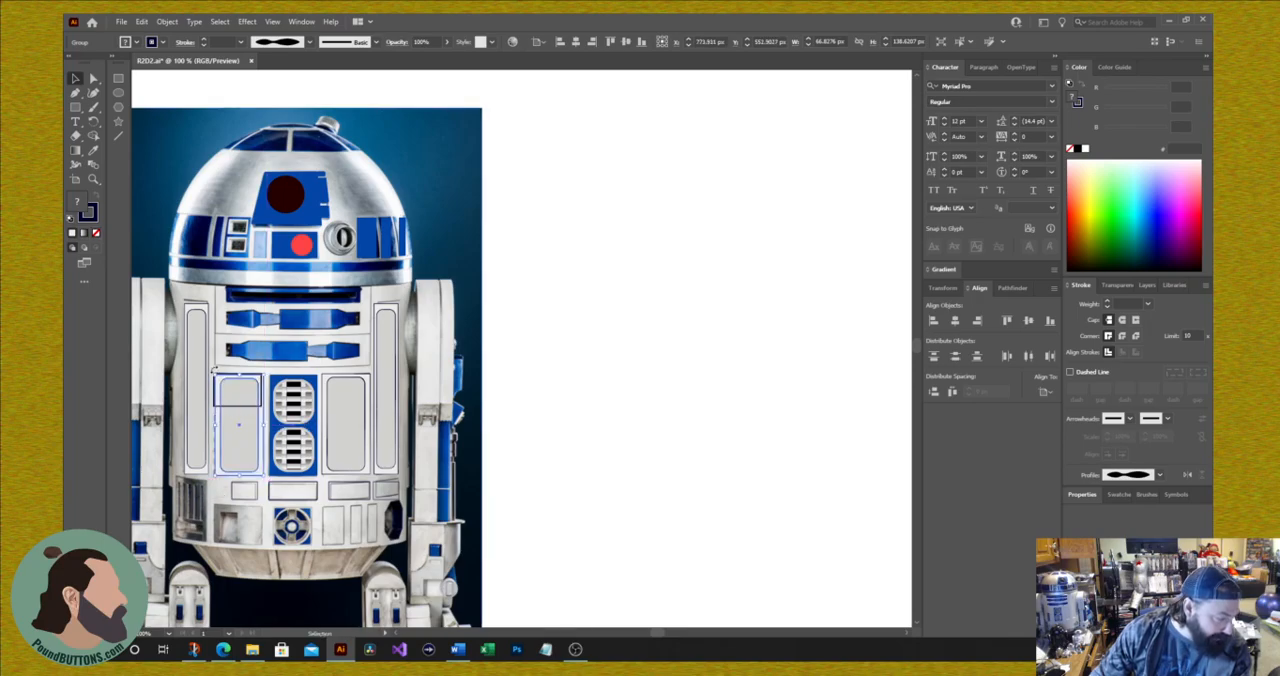
pyautogui.moveTo(219, 378); pyautogui.dragTo(238, 418)
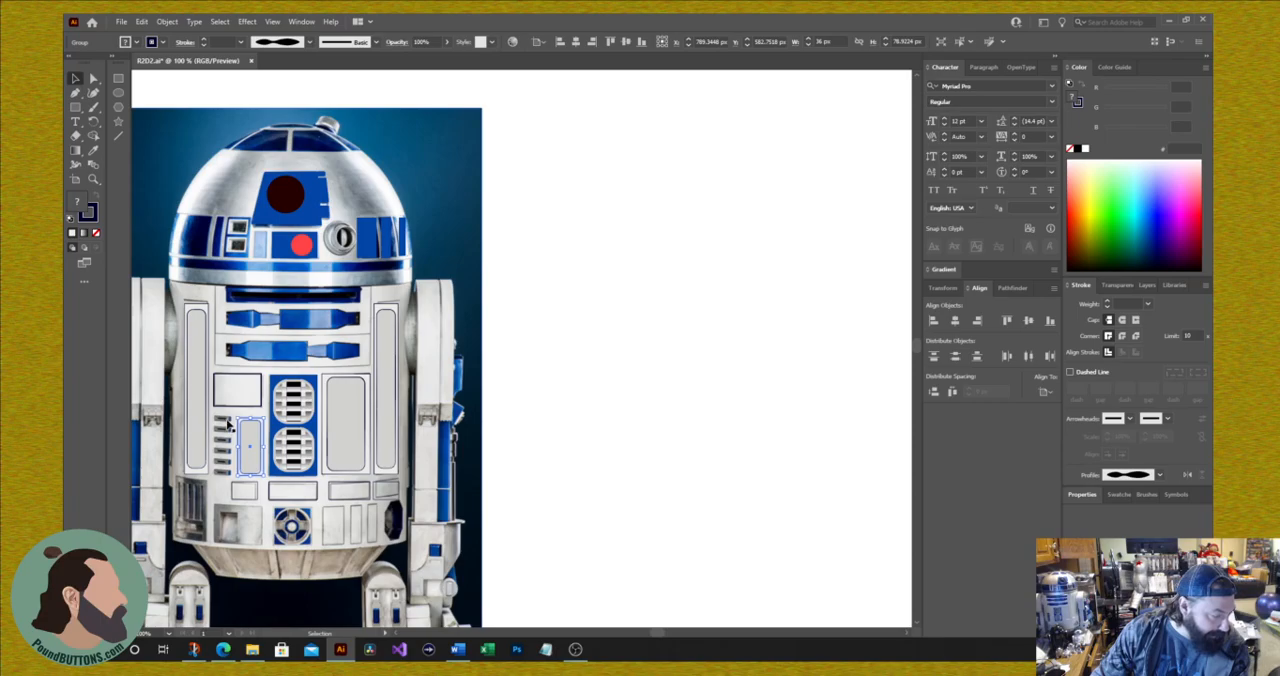
# Step: Draw an unfilled rectangle about 27 by 7 px below the column of small slots and set its stroke to 3 pt
pyautogui.press('a')
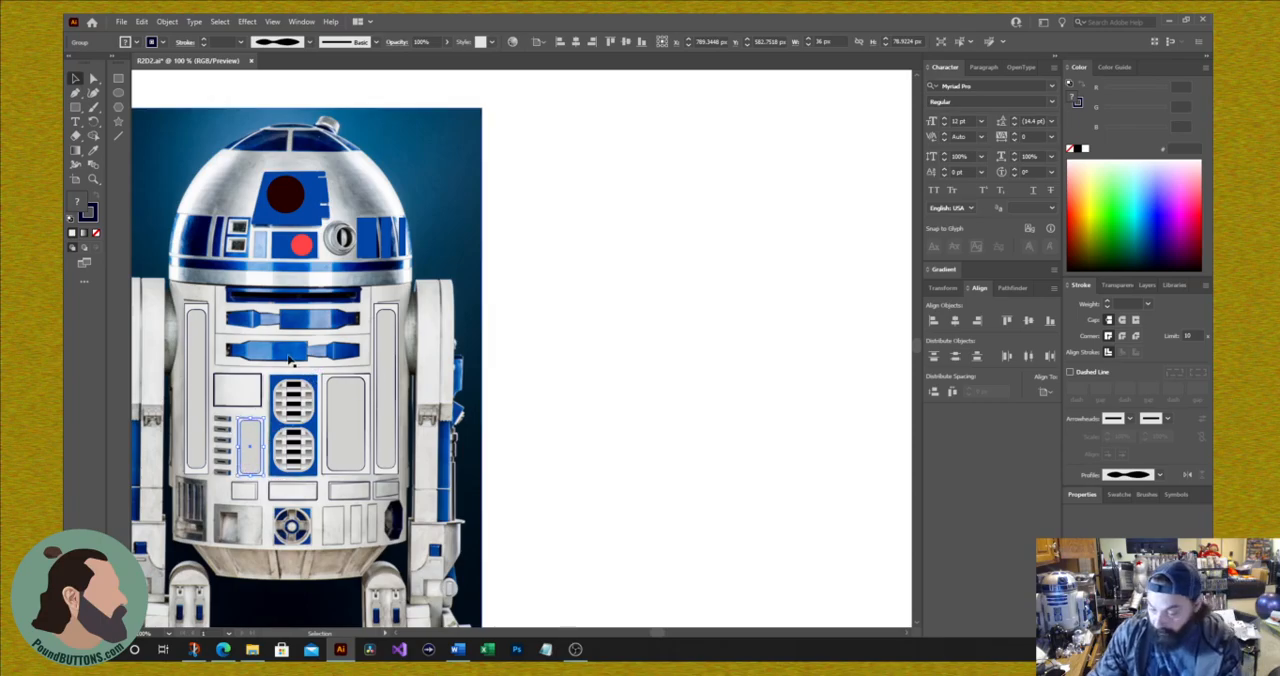
pyautogui.hotkey('ctrl', '+')
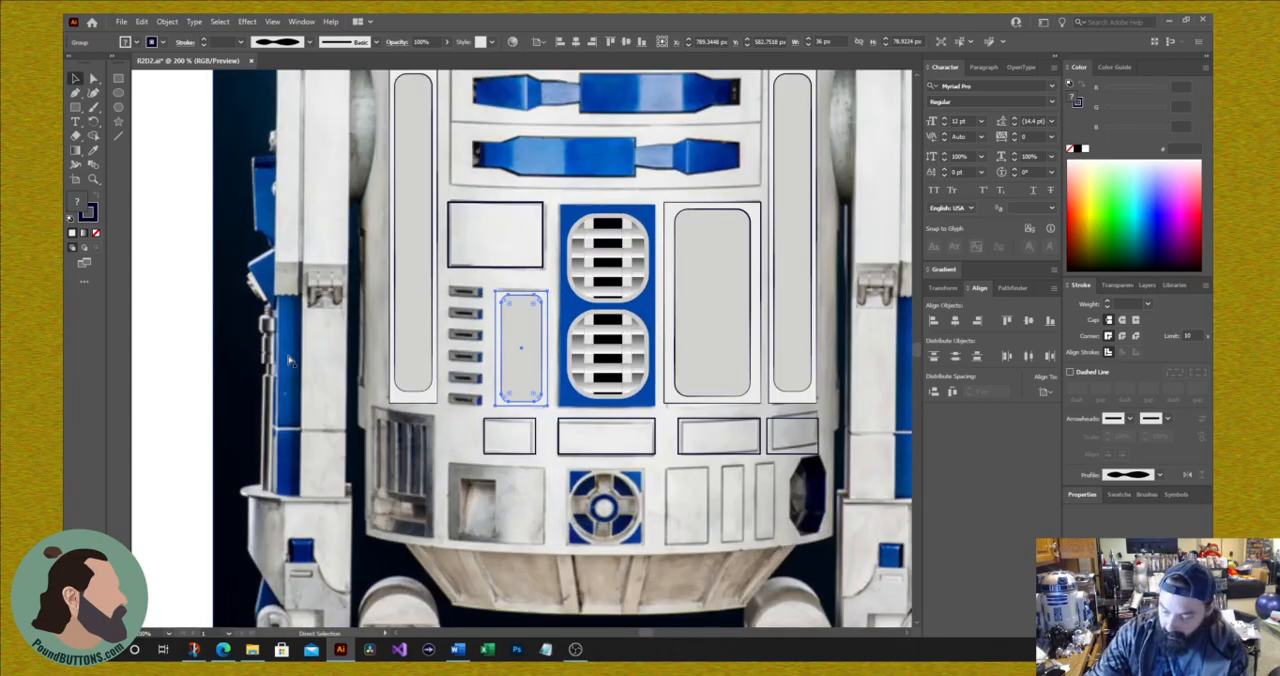
pyautogui.hotkey('ctrl', '+')
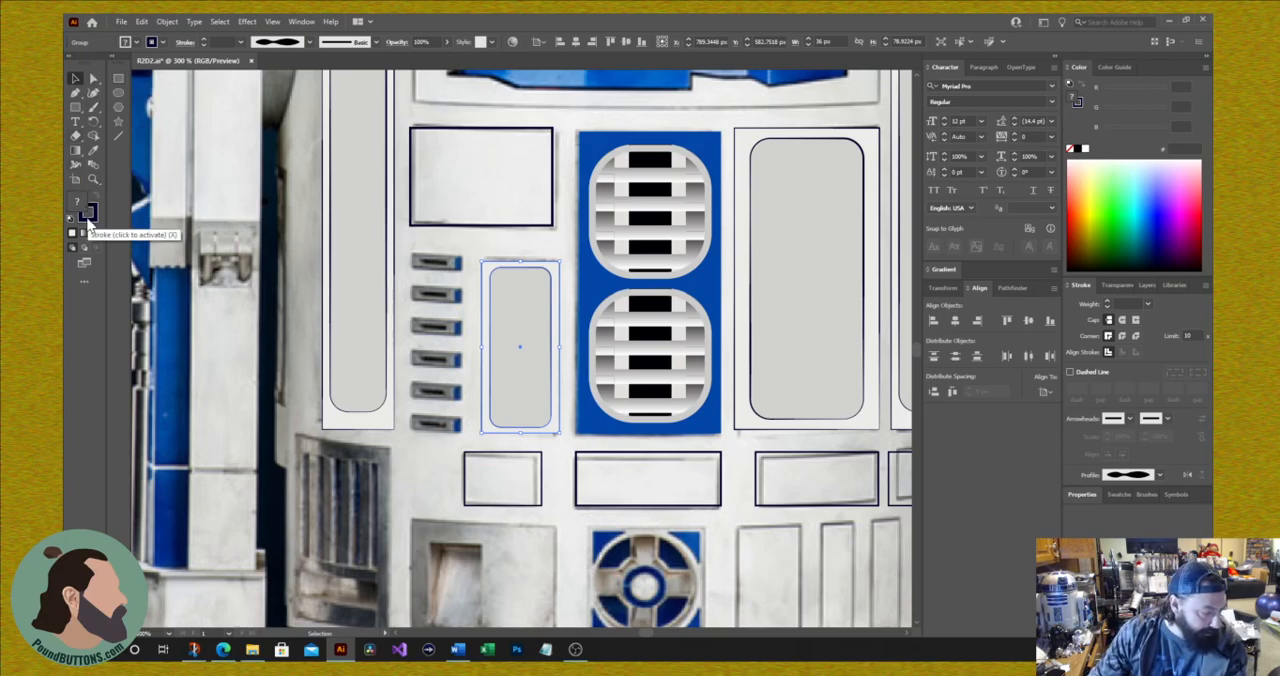
pyautogui.click(118, 82)
pyautogui.moveTo(368, 472)
pyautogui.mouseDown()
pyautogui.moveTo(462, 482)
pyautogui.moveTo(429, 489)
pyautogui.mouseUp()
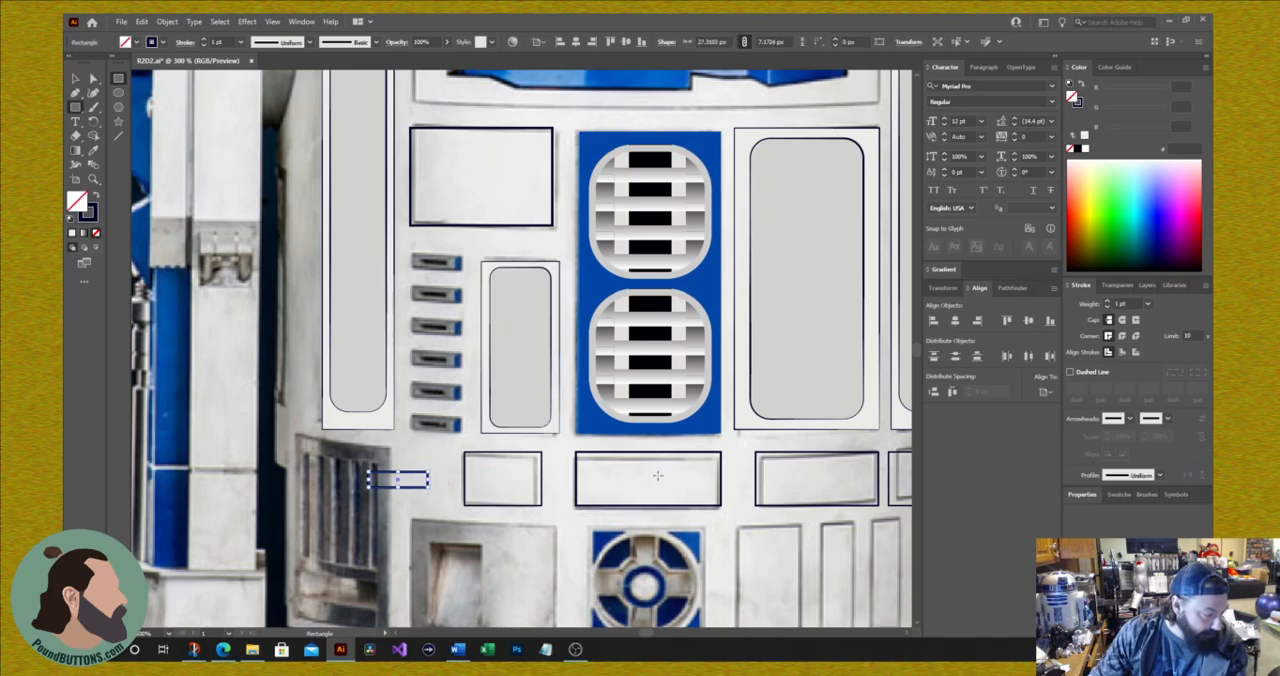
pyautogui.click(1106, 302)
pyautogui.click(1106, 302)
pyautogui.click(1106, 302)
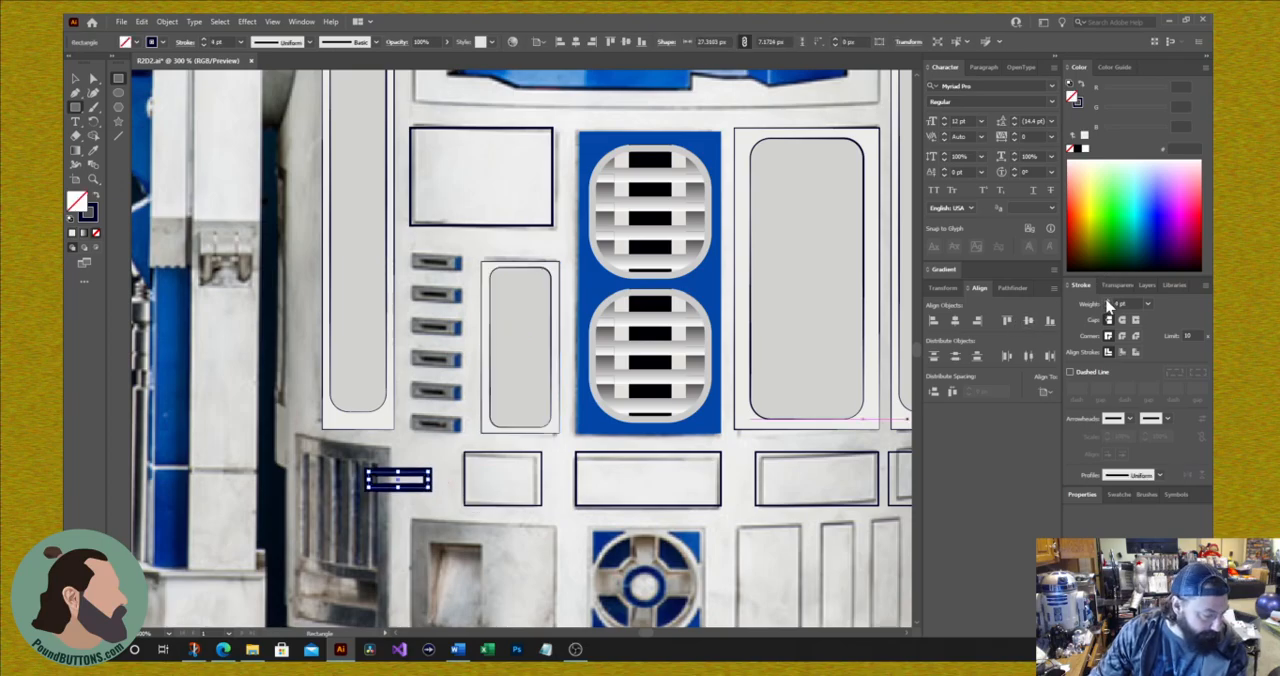
pyautogui.click(1107, 308)
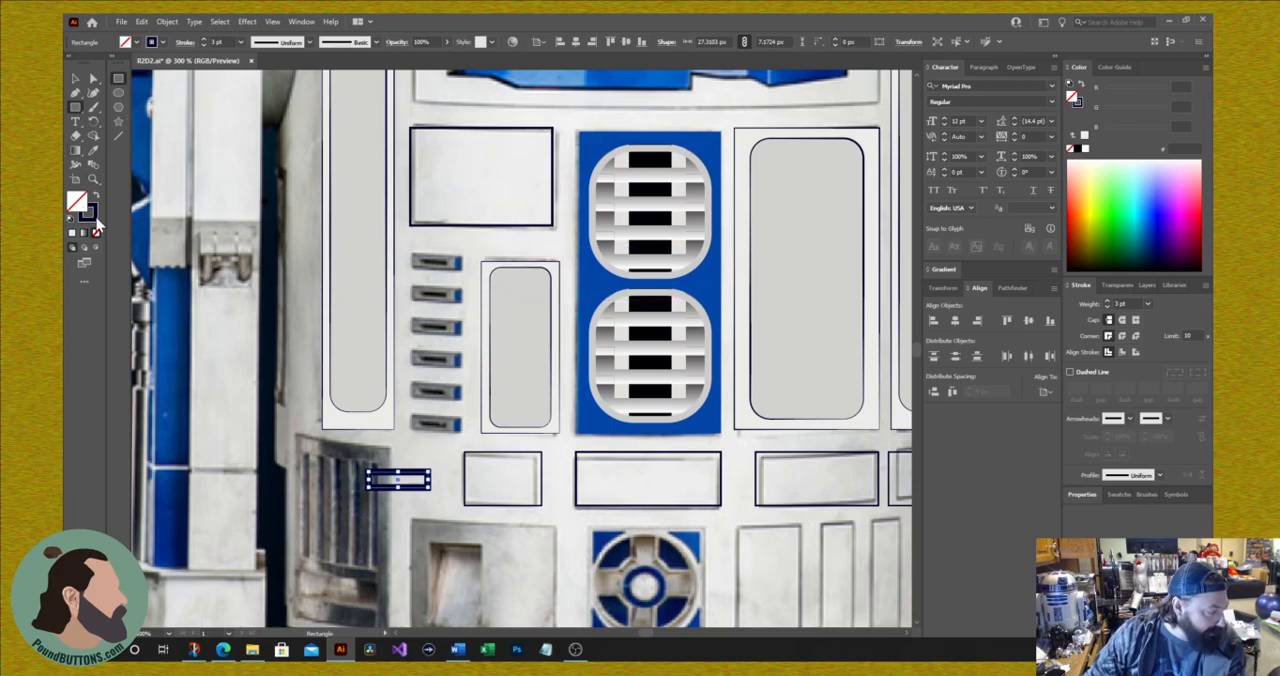
# Step: Fill the small slot rectangle with black sampled from the bottom slot in the photo and give it a 3 pt dark navy stroke
pyautogui.click(95, 149)
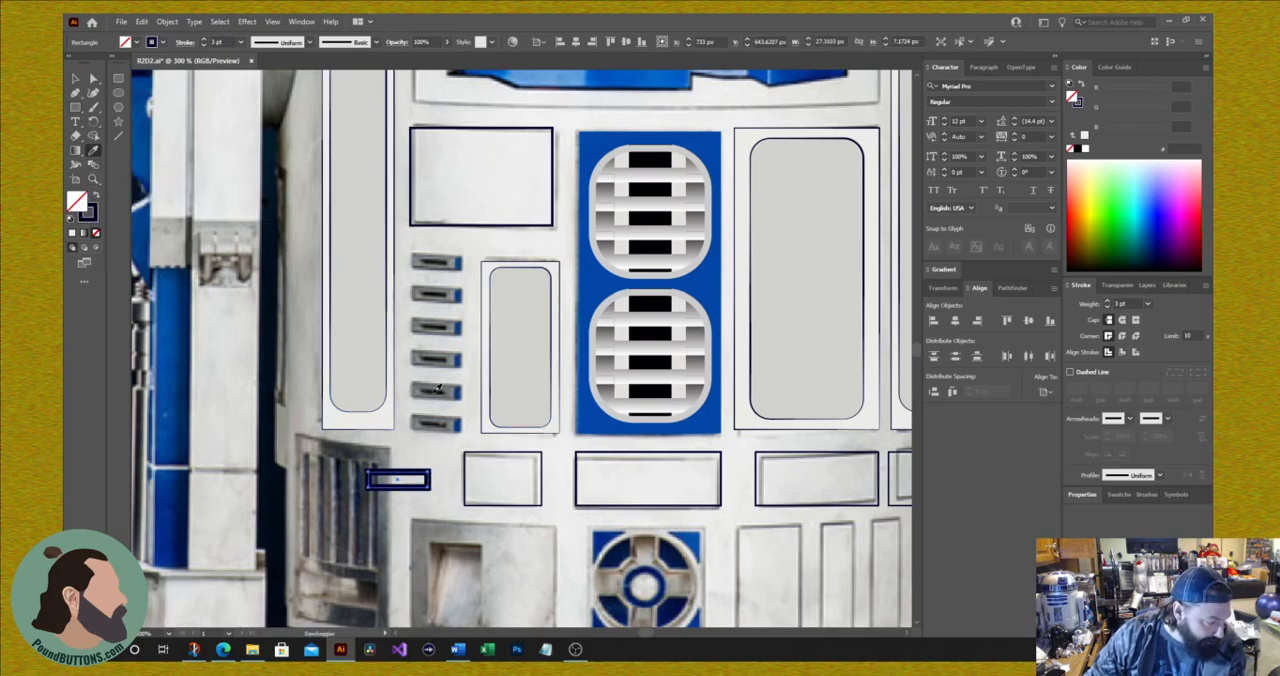
pyautogui.click(437, 389)
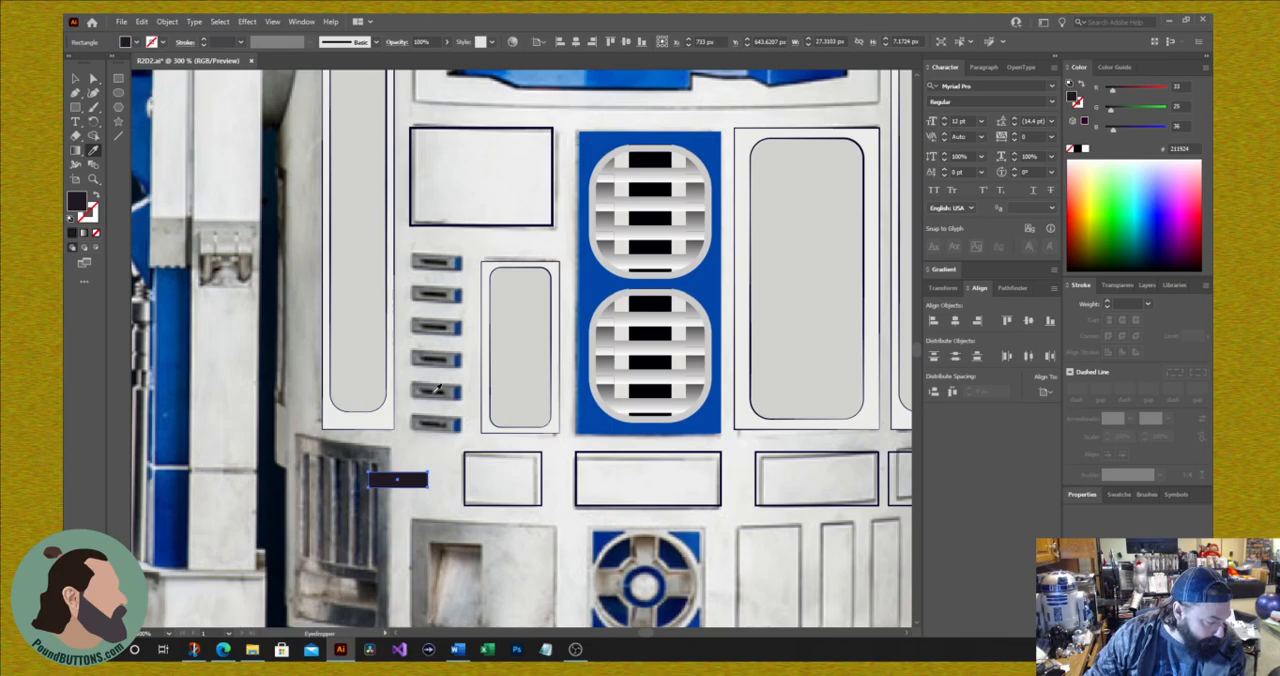
pyautogui.click(89, 213)
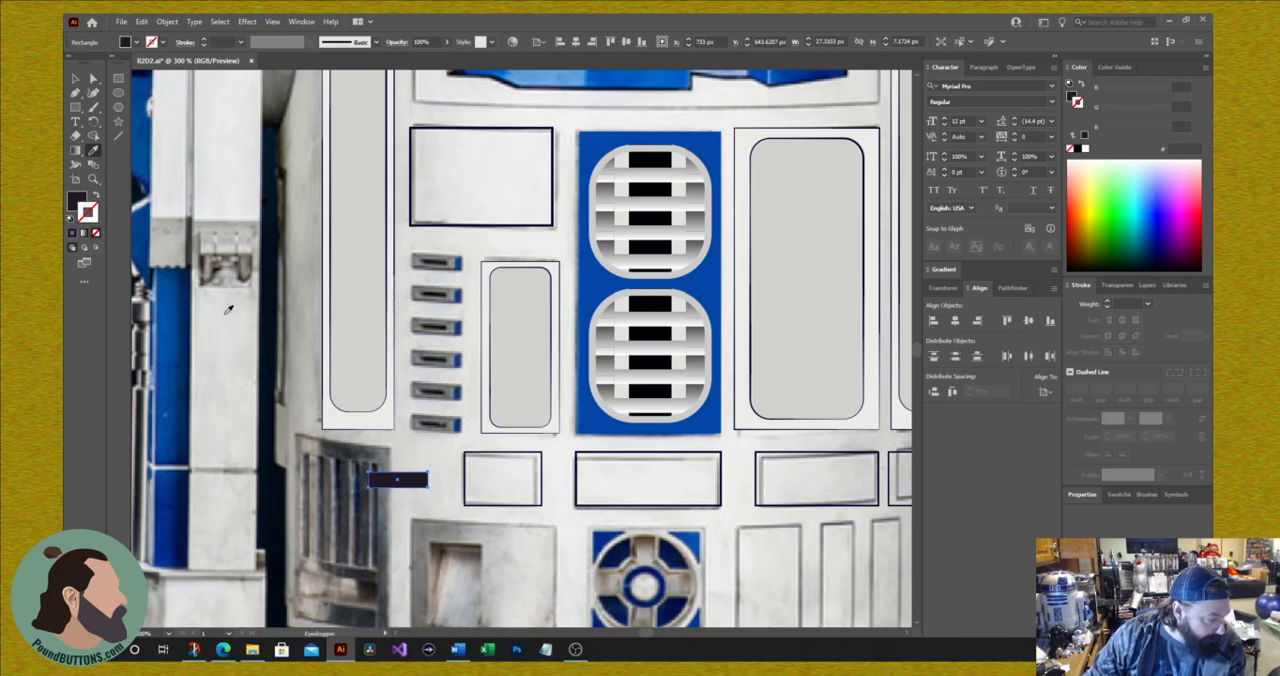
pyautogui.click(455, 422)
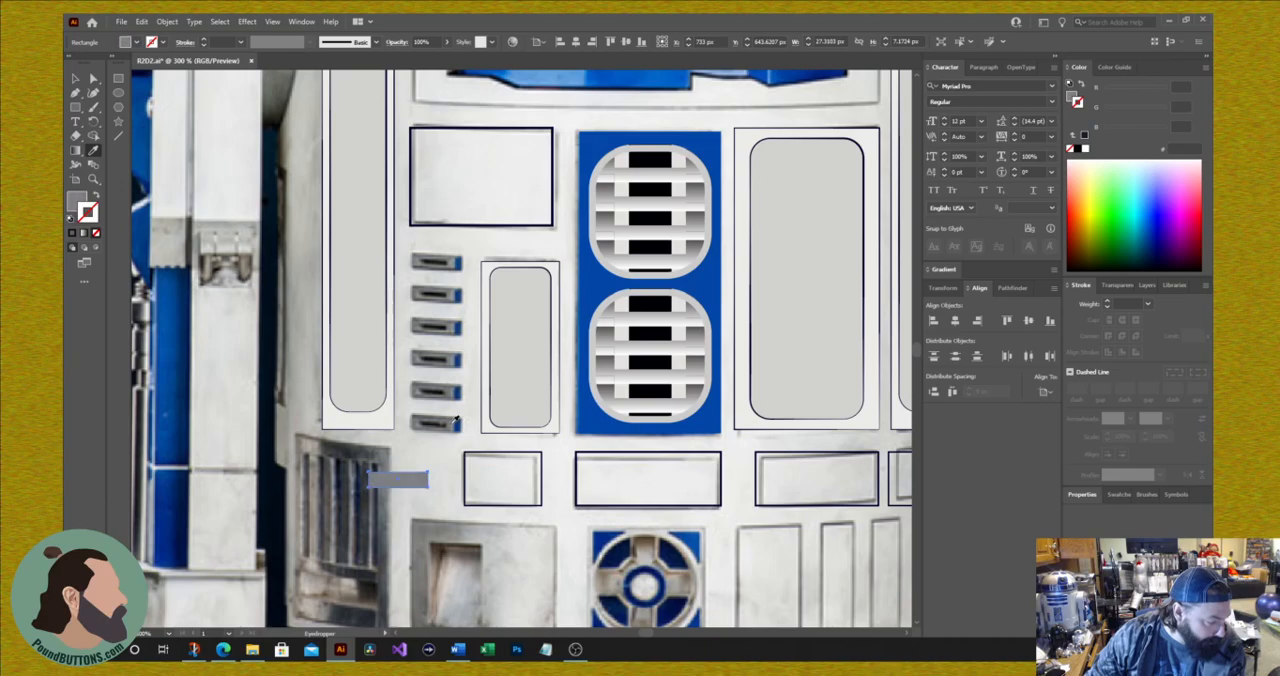
pyautogui.click(80, 205)
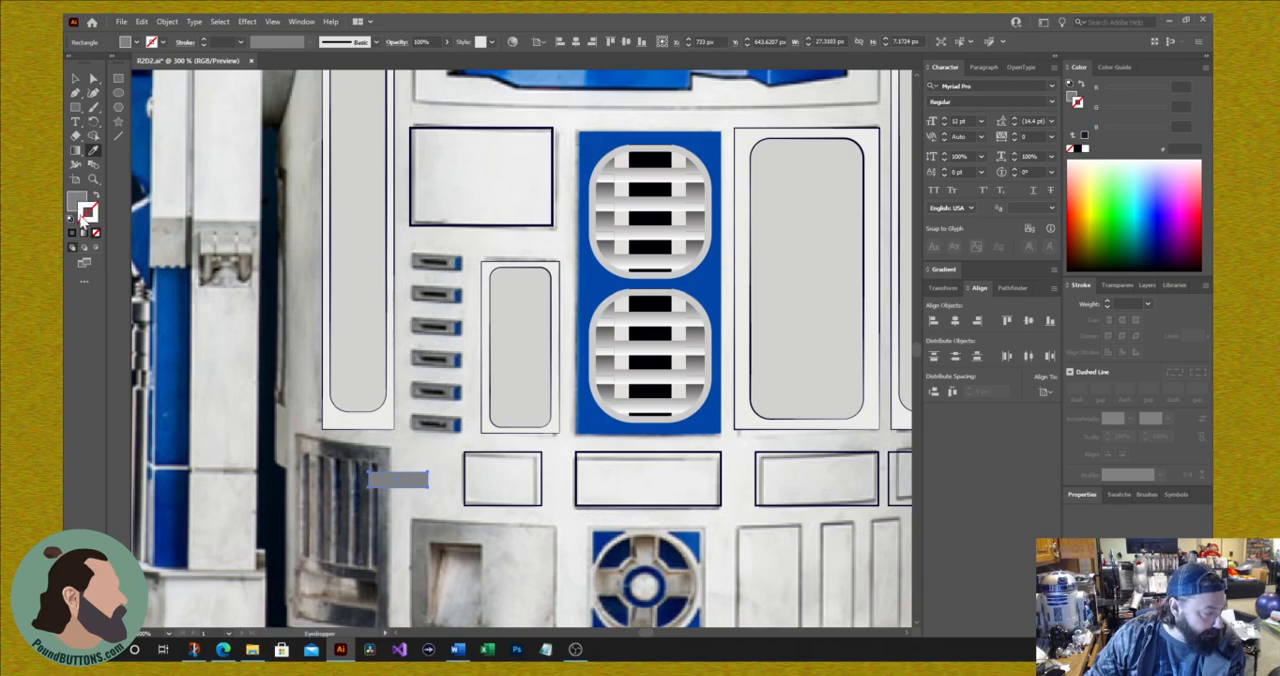
pyautogui.click(434, 422)
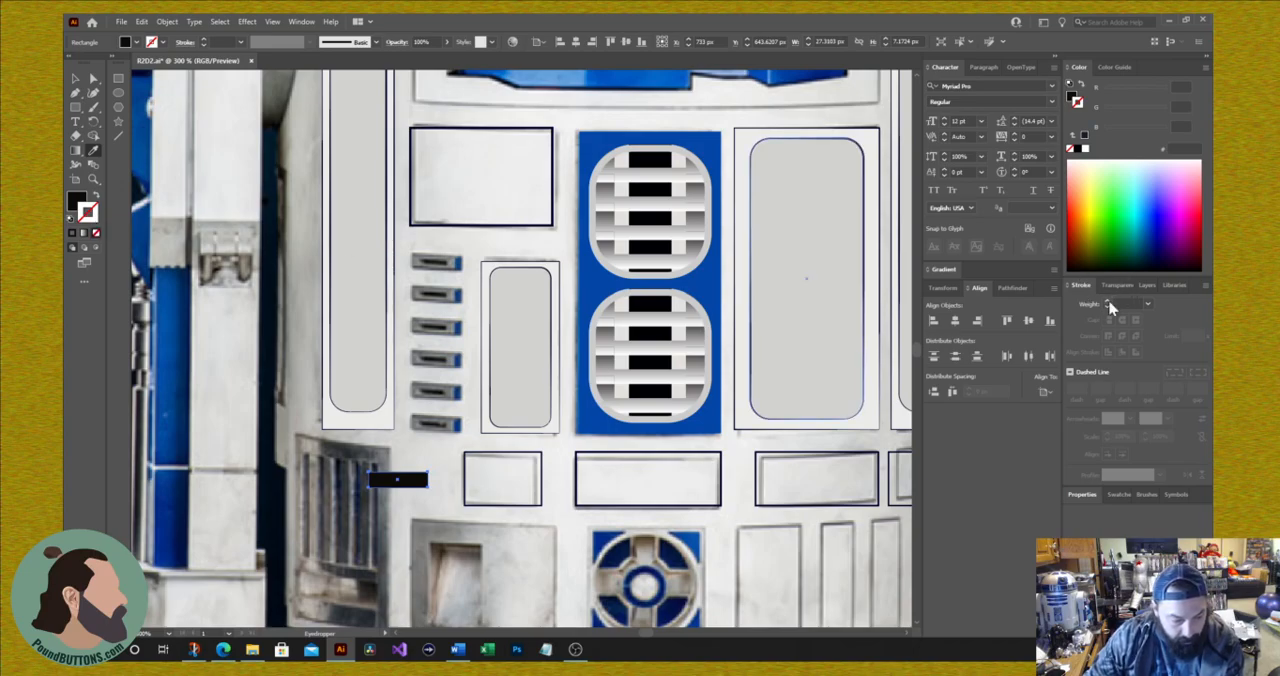
pyautogui.click(1107, 302)
pyautogui.click(1107, 302)
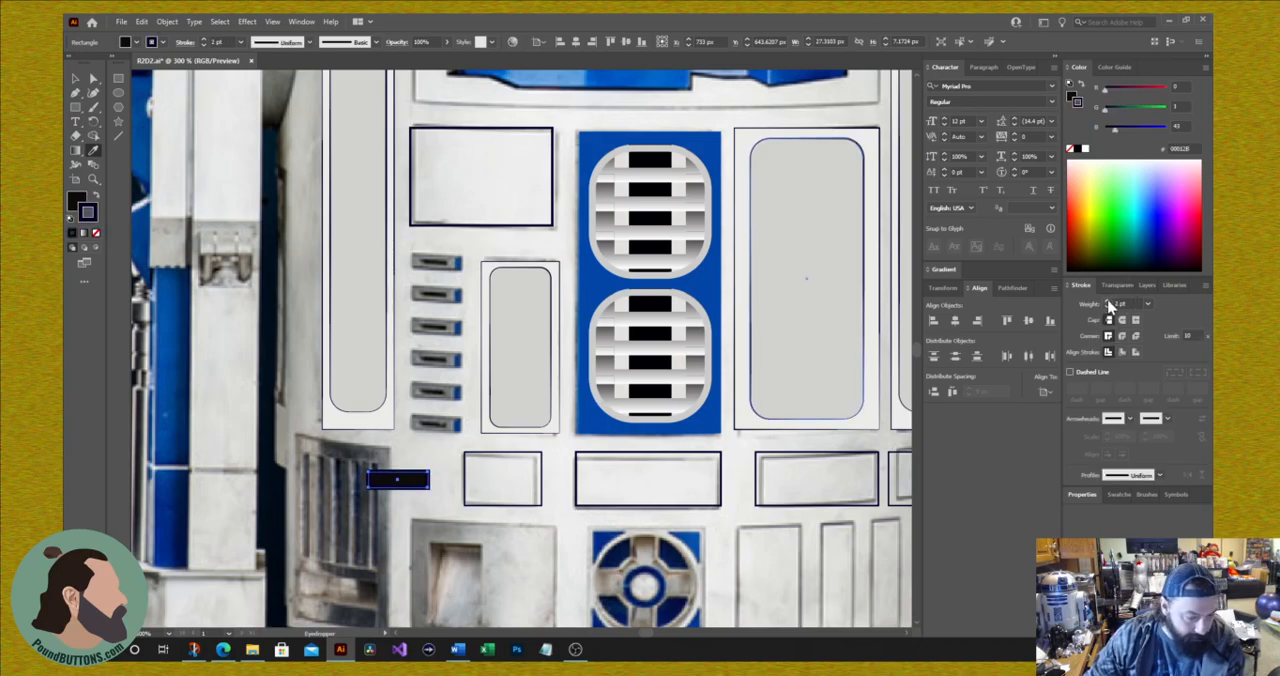
pyautogui.click(1107, 302)
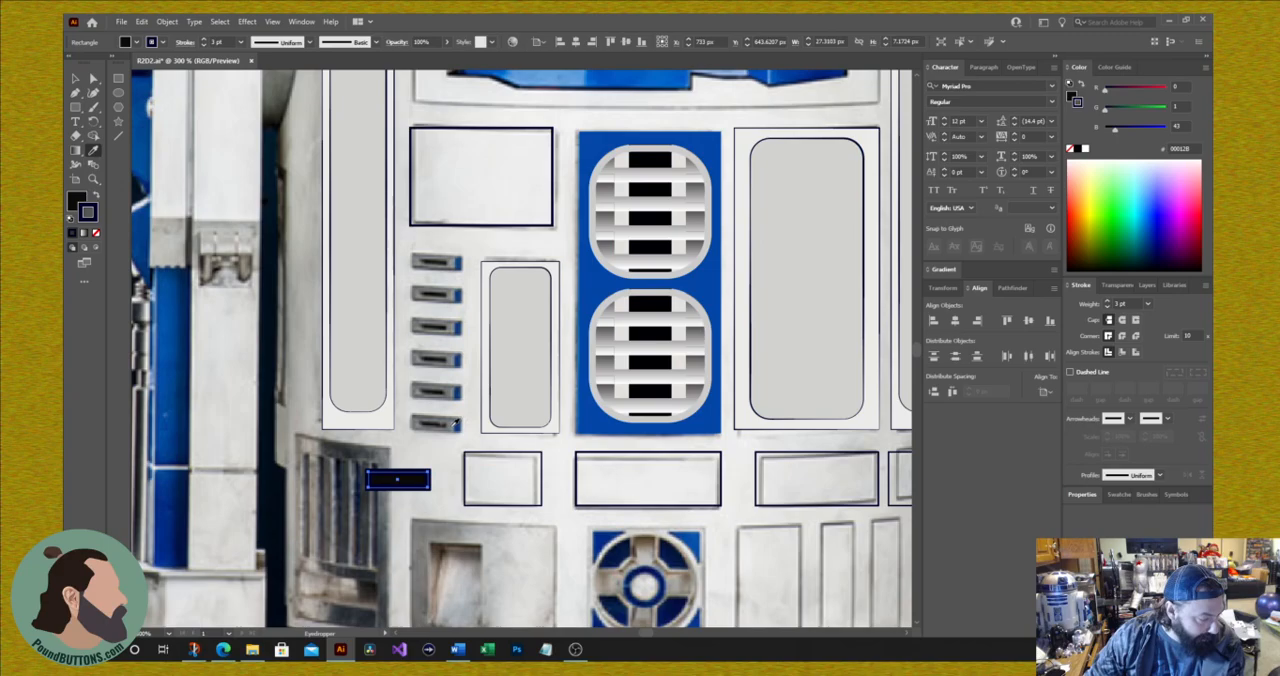
# Step: Change the slot rectangle's stroke color to the dark gray swatch #666666, keeping its black fill
pyautogui.click(454, 425)
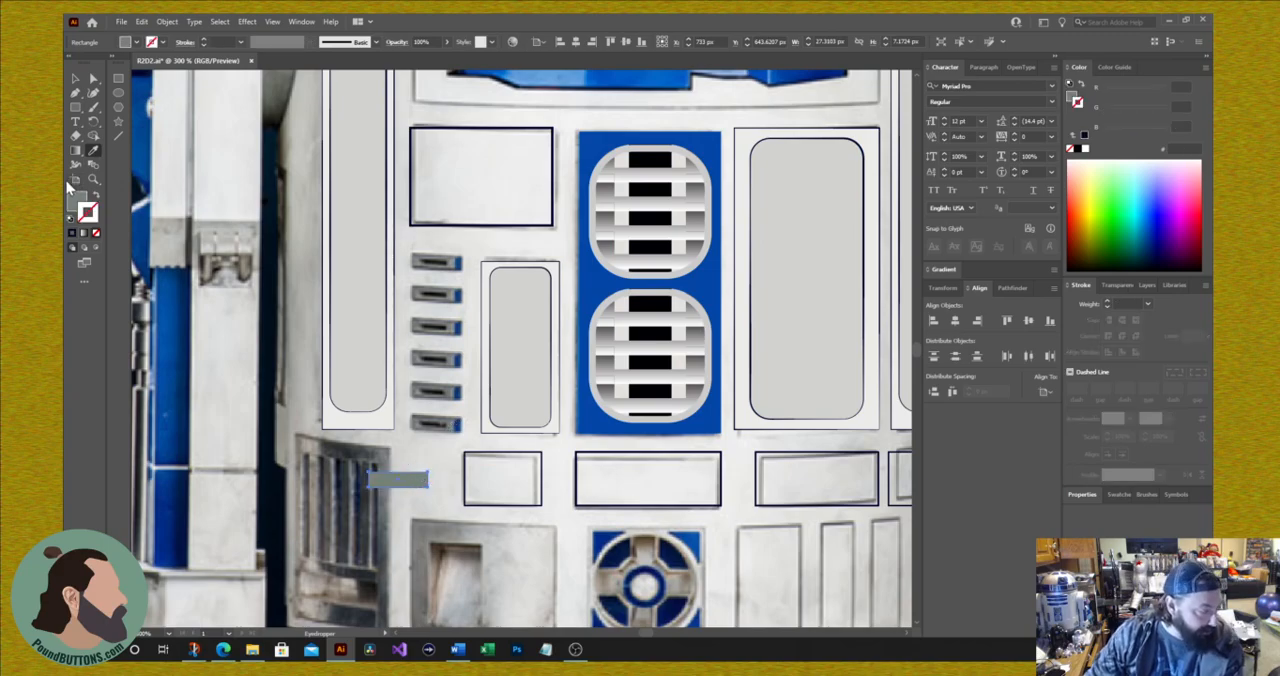
pyautogui.click(256, 284)
pyautogui.click(301, 21)
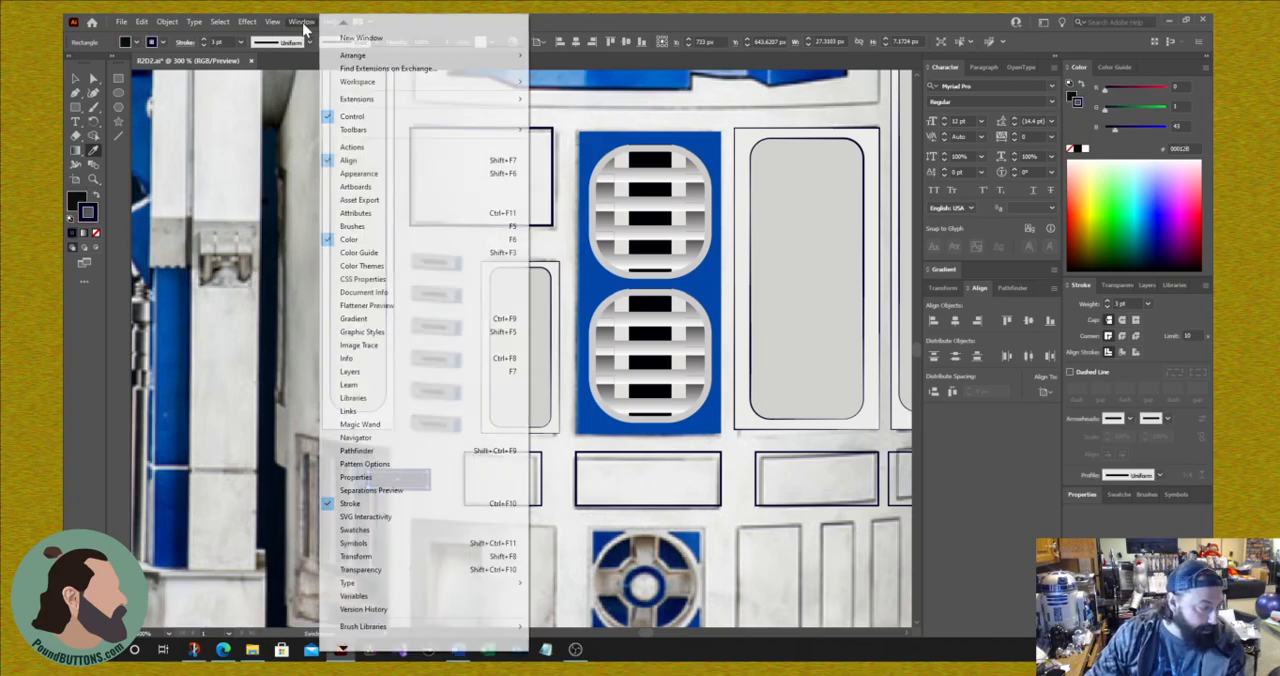
pyautogui.click(360, 477)
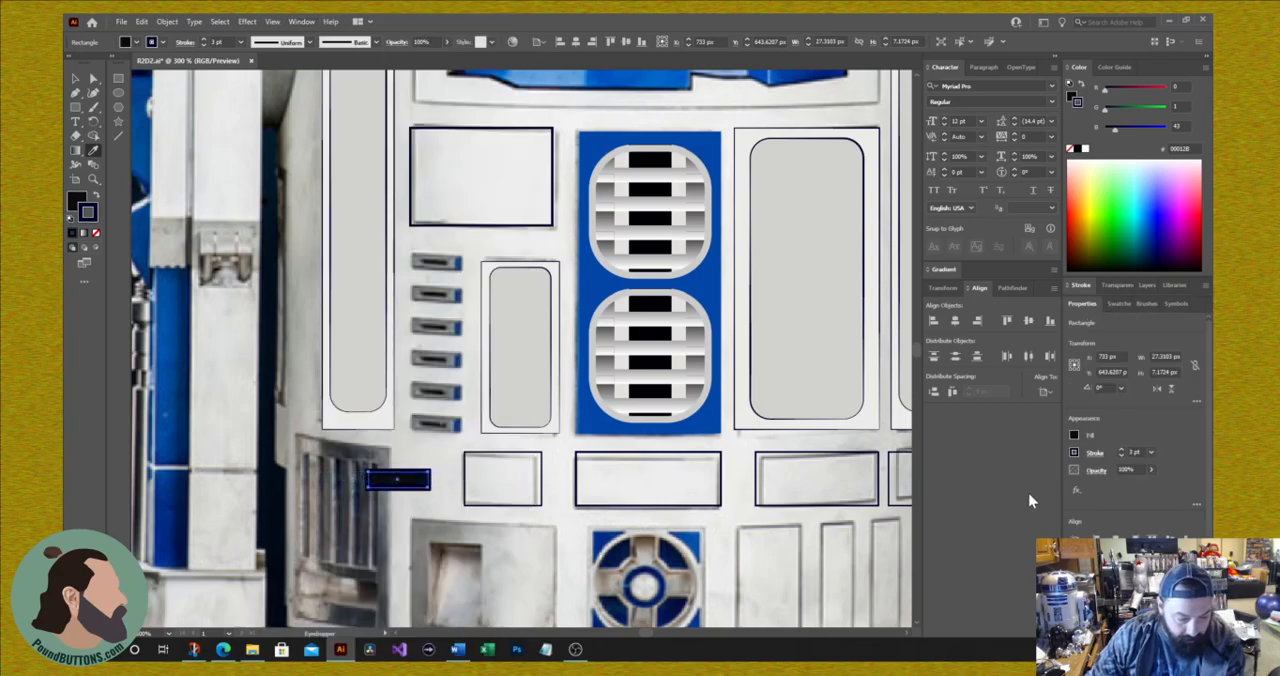
pyautogui.click(1075, 453)
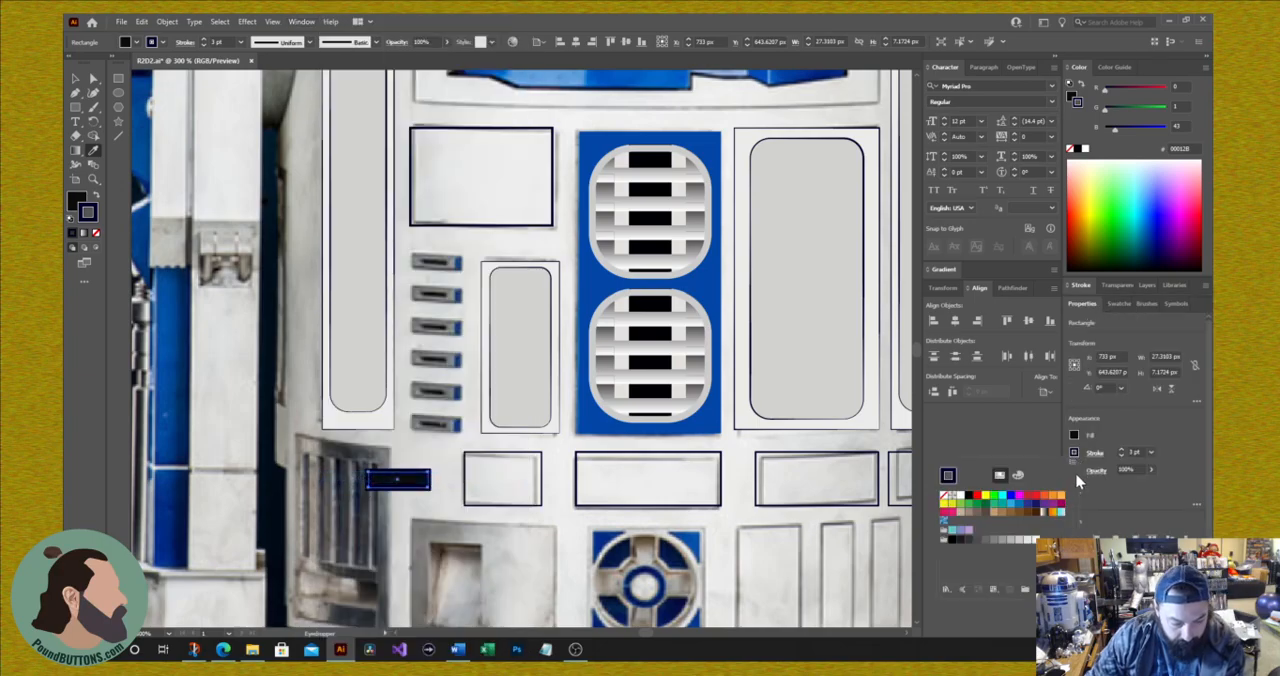
pyautogui.click(994, 541)
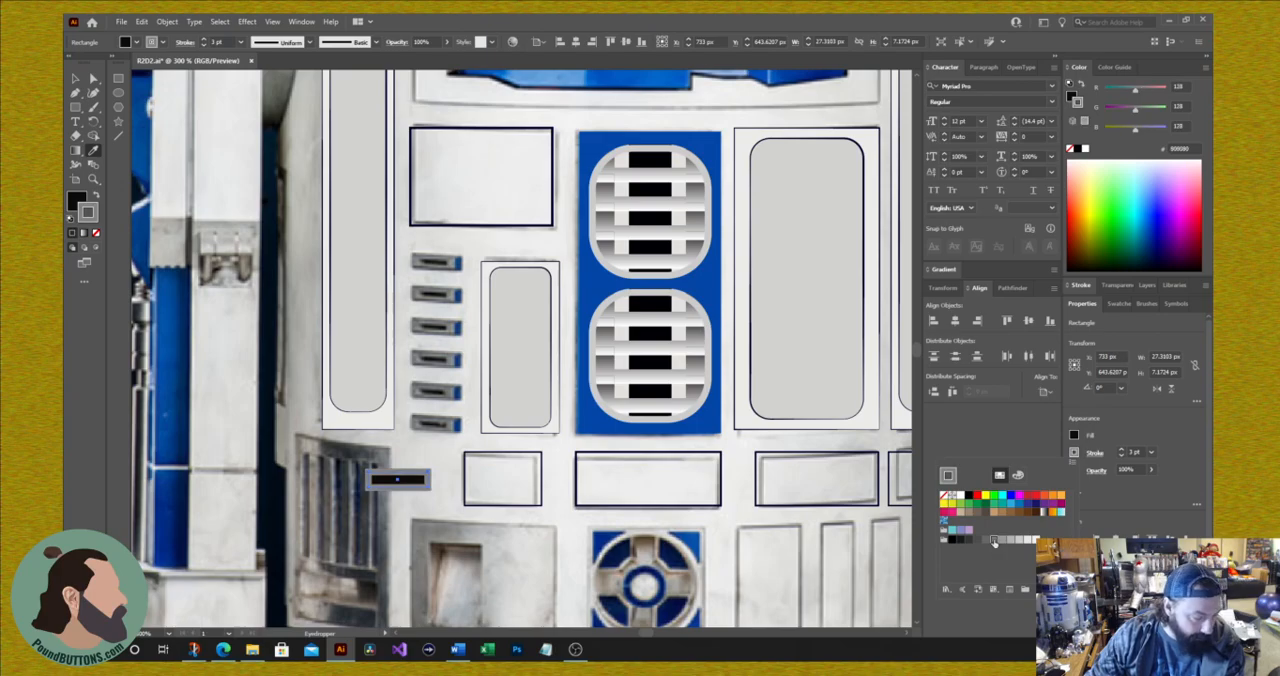
pyautogui.click(986, 541)
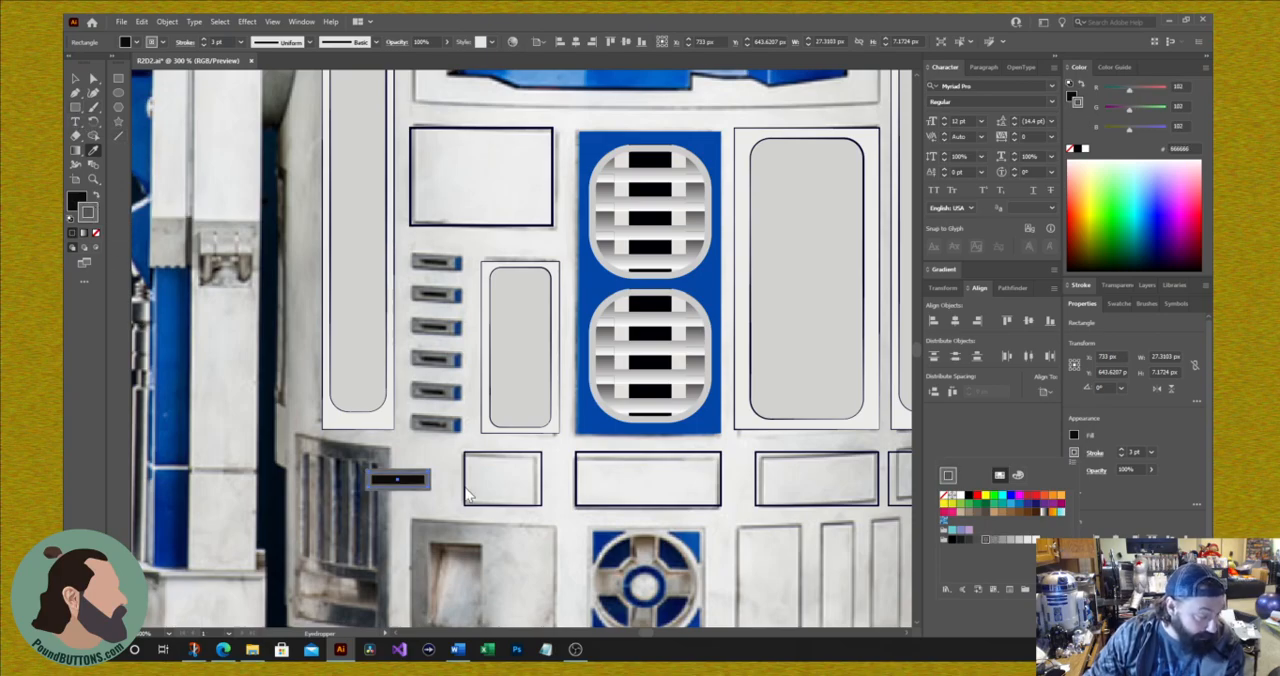
pyautogui.click(75, 79)
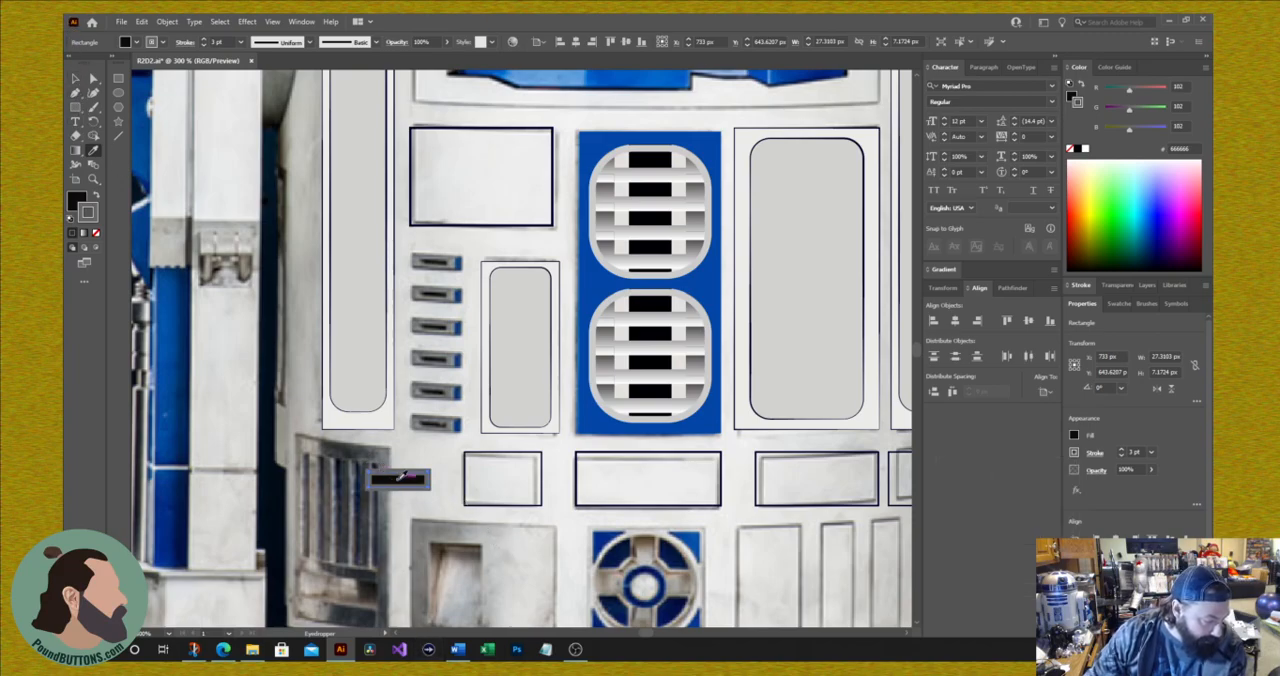
pyautogui.click(76, 79)
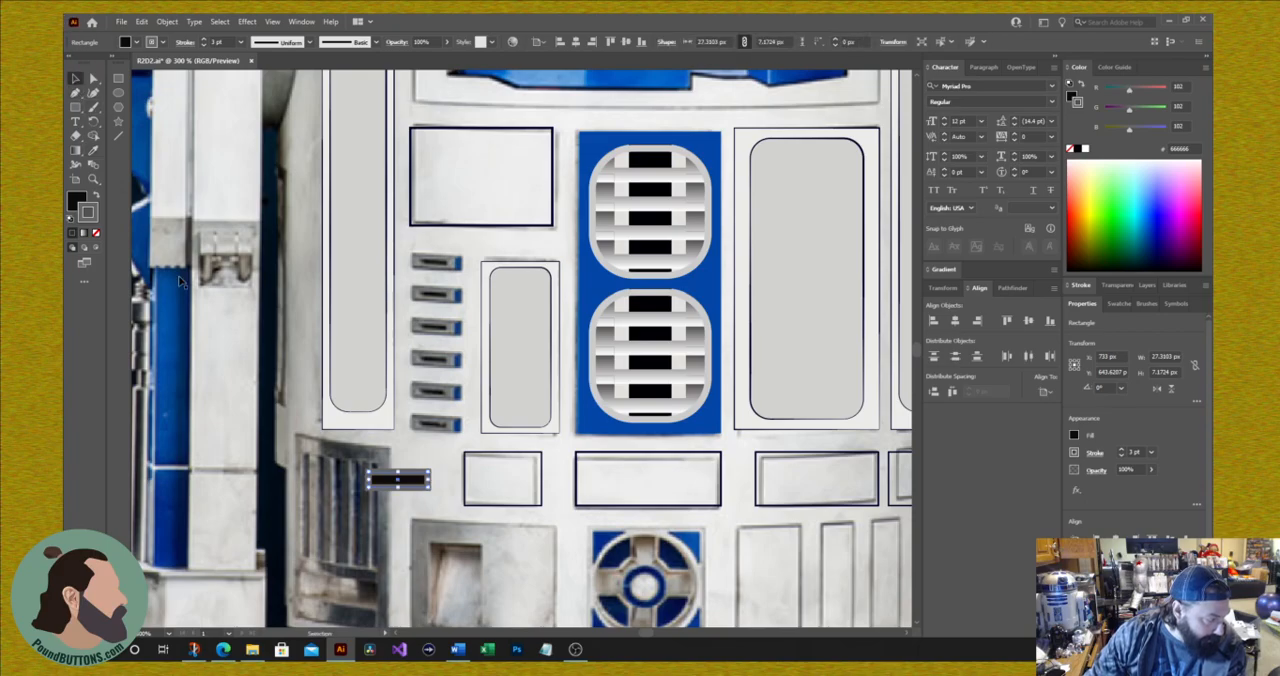
# Step: Move the black slot rectangle onto the top small slot in the photo and scale it down to about 18 by 5 px
pyautogui.moveTo(397, 484); pyautogui.dragTo(482, 275)
pyautogui.hotkey('ctrl', 'z')
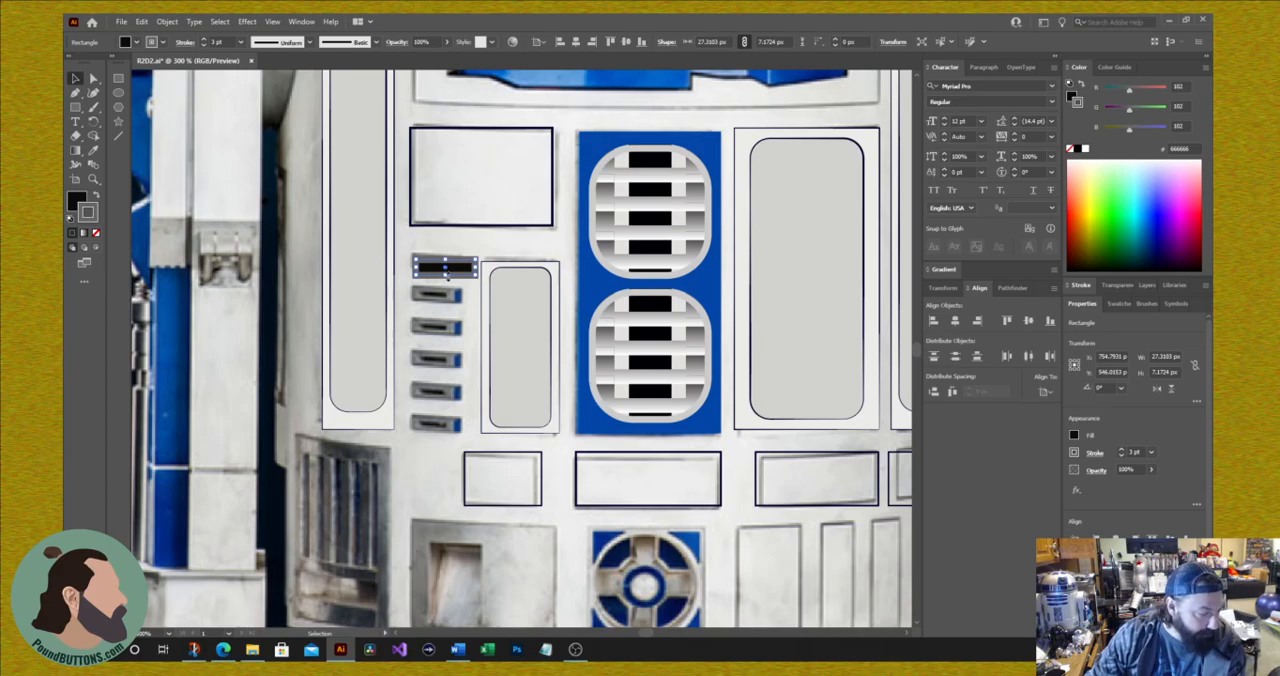
pyautogui.hotkey('ctrl', '=')
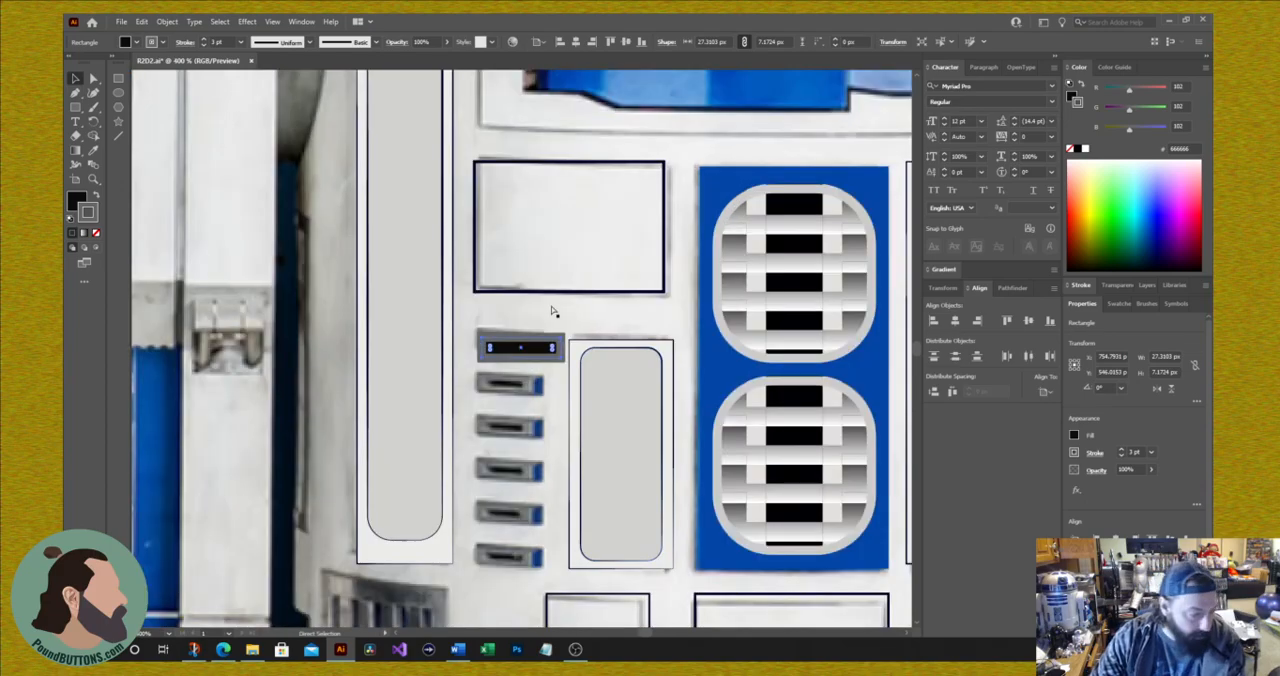
pyautogui.hotkey('ctrl', '=')
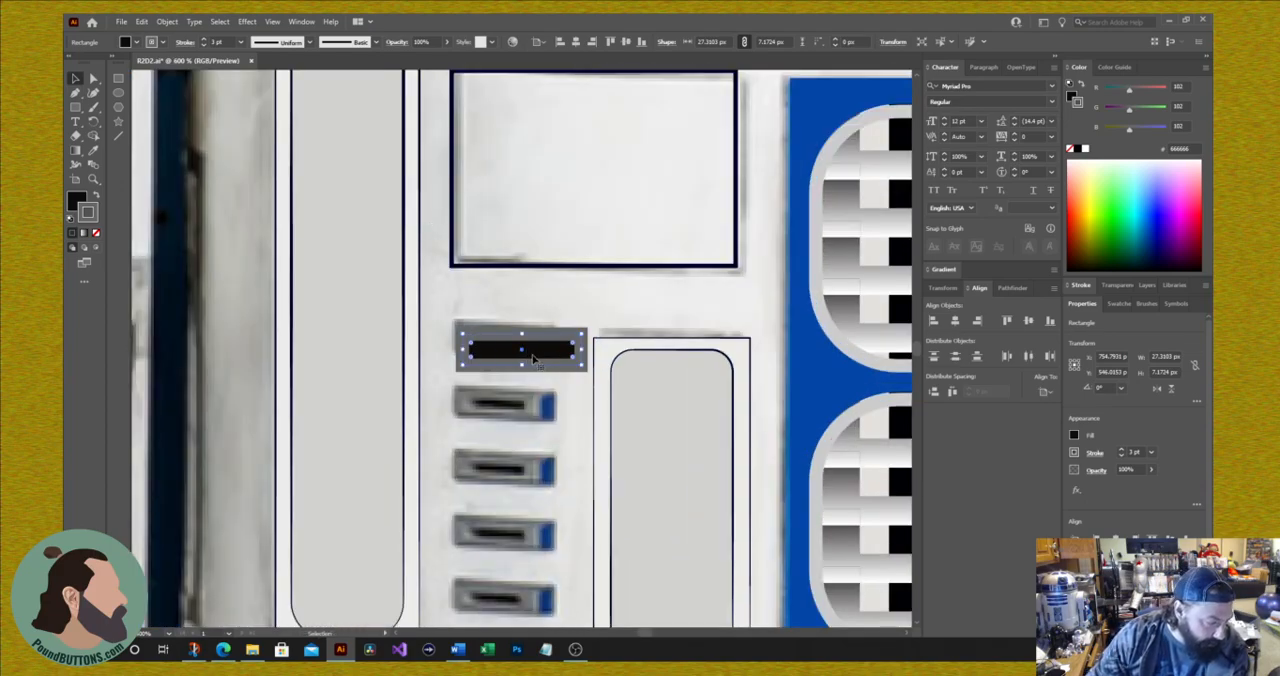
pyautogui.moveTo(522, 355); pyautogui.dragTo(541, 320)
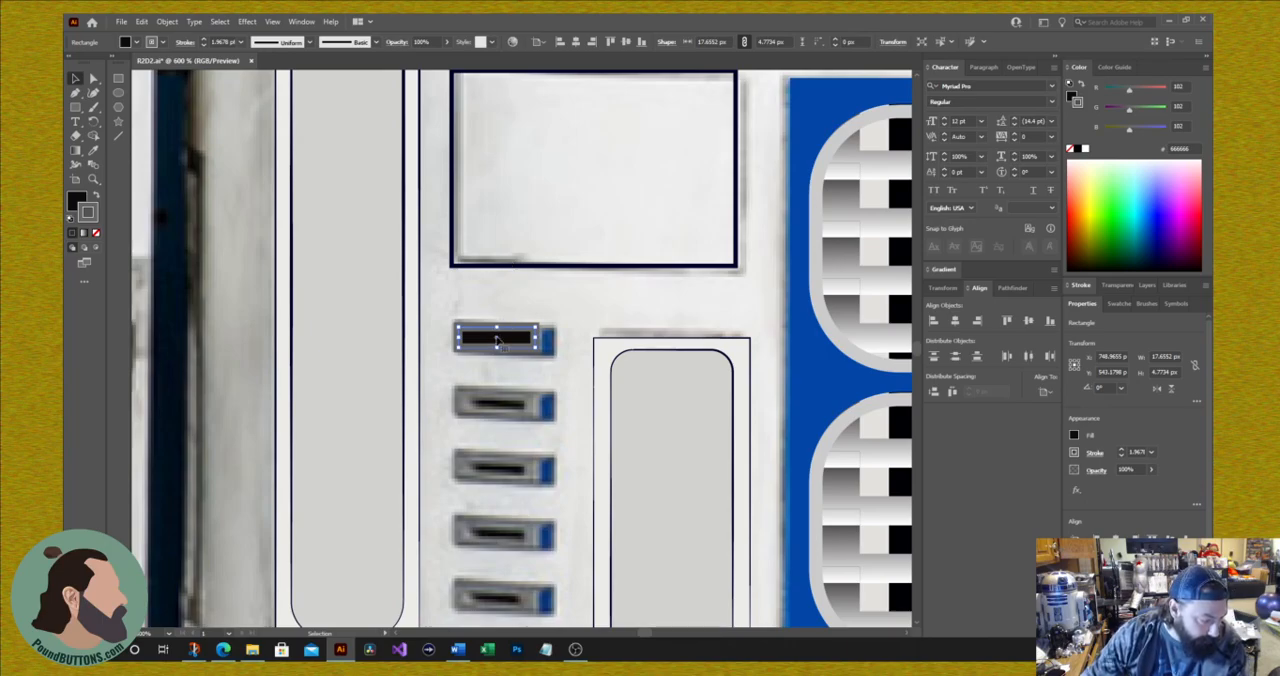
pyautogui.moveTo(499, 341); pyautogui.dragTo(497, 401)
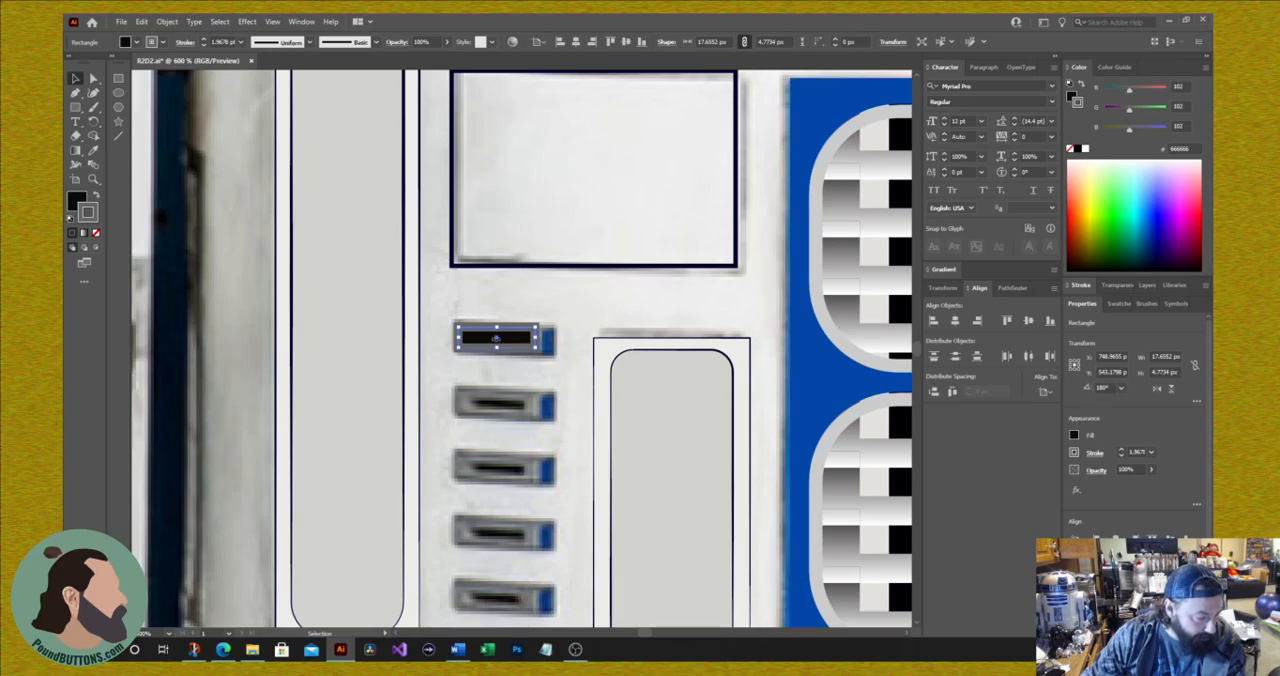
pyautogui.moveTo(496, 340)
pyautogui.mouseDown()
pyautogui.moveTo(512, 400)
pyautogui.moveTo(509, 358)
pyautogui.mouseUp()
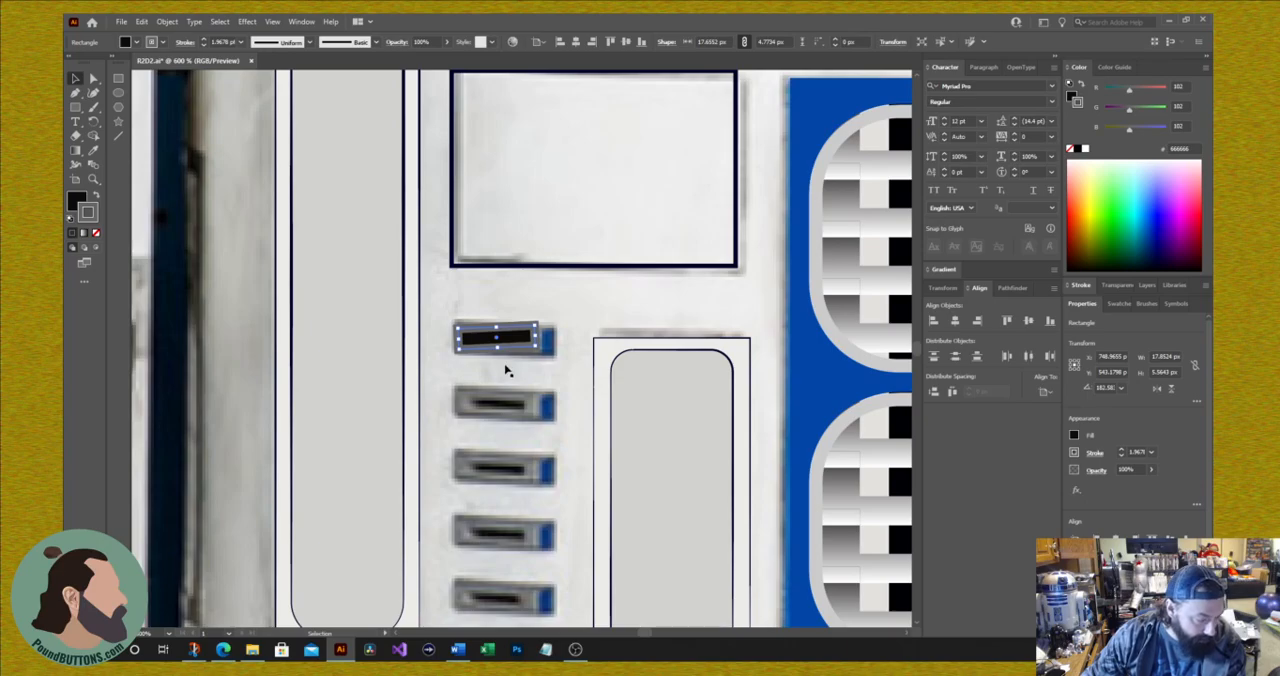
pyautogui.hotkey('ctrl', 'z')
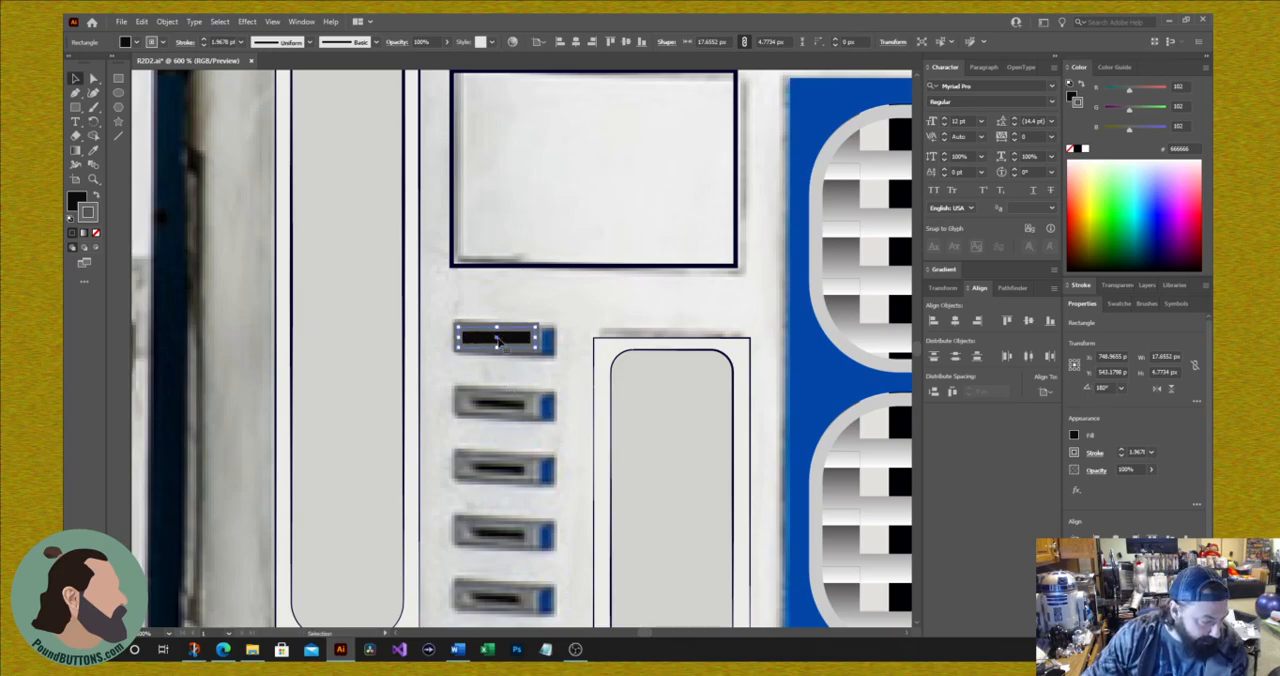
pyautogui.moveTo(497, 342); pyautogui.dragTo(234, 391)
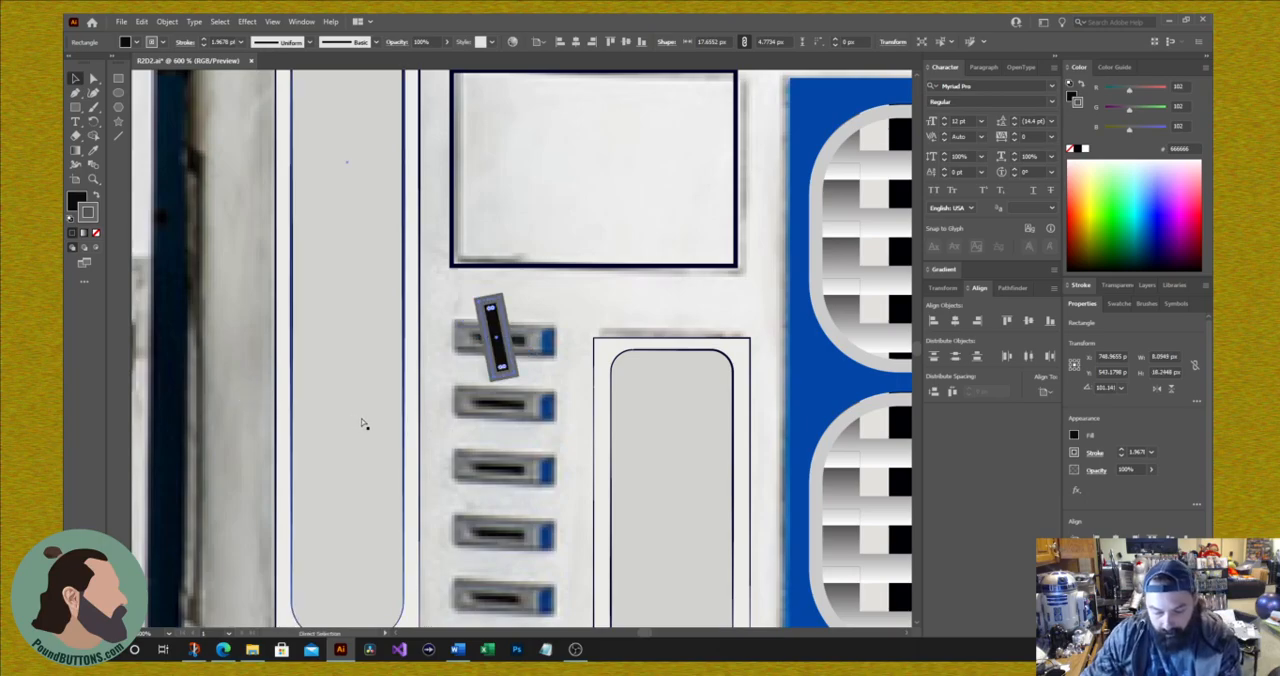
pyautogui.hotkey('ctrl', 'z')
pyautogui.press('a')
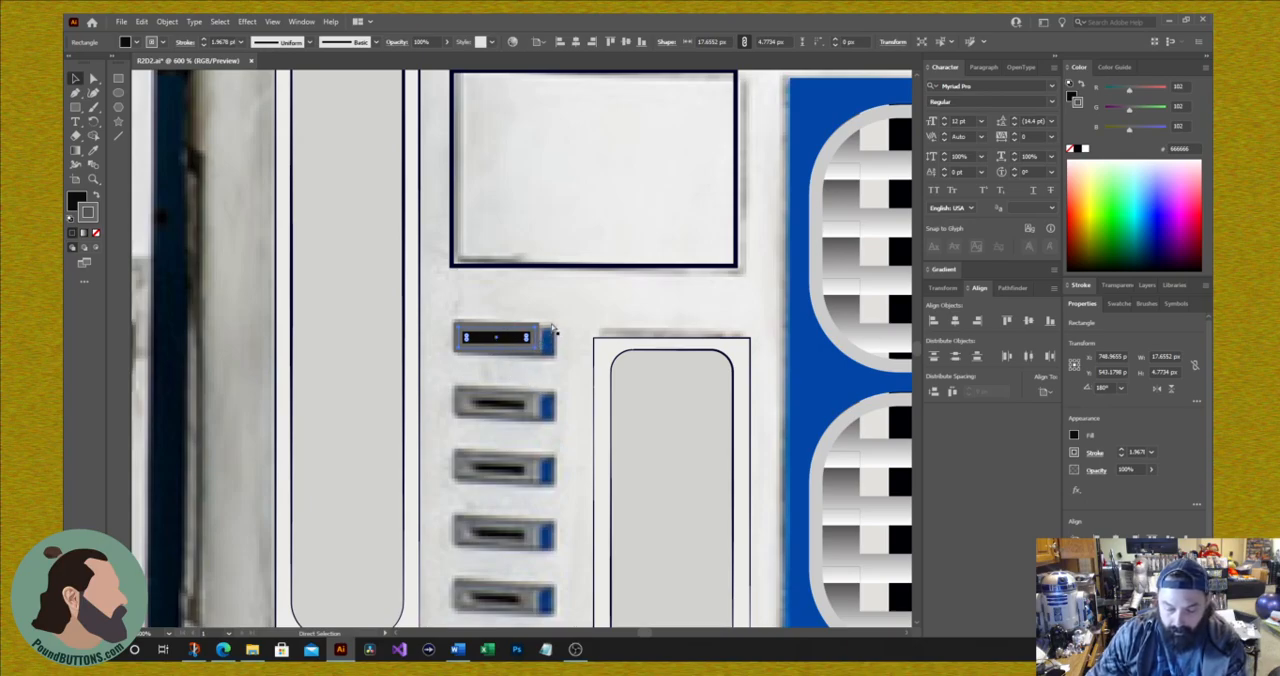
# Step: Try placing a pasted copy of the slot rectangle over the second small slot by nudging it down and left
pyautogui.hotkey('ctrl', 'c')
pyautogui.hotkey('ctrl', 'v')
pyautogui.press('v')
pyautogui.press('Down')
pyautogui.press('Down')
pyautogui.press('Down')
pyautogui.press('Down')
pyautogui.press('Down')
pyautogui.press('Down')
pyautogui.press('Down')
pyautogui.press('Down')
pyautogui.press('Down')
pyautogui.press('Down')
pyautogui.press('Down')
pyautogui.press('Down')
pyautogui.press('Down')
pyautogui.press('Down')
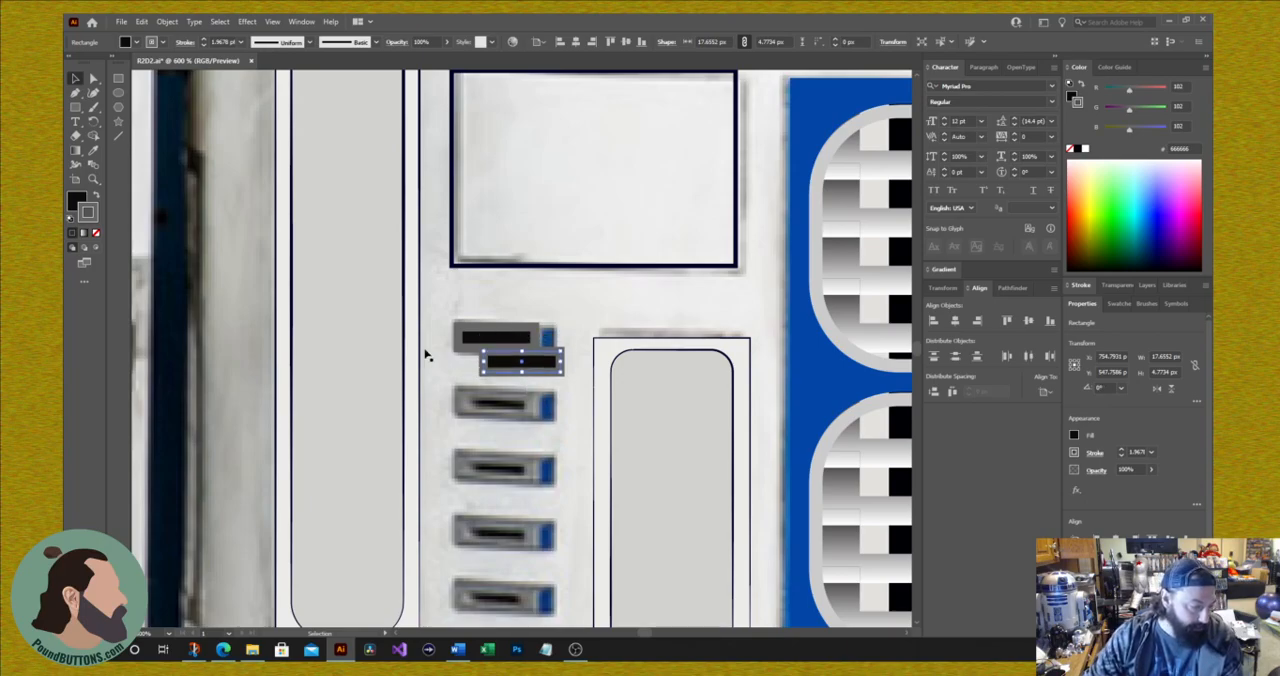
pyautogui.press('Left')
pyautogui.press('Left')
pyautogui.press('Left')
pyautogui.press('Left')
pyautogui.press('Left')
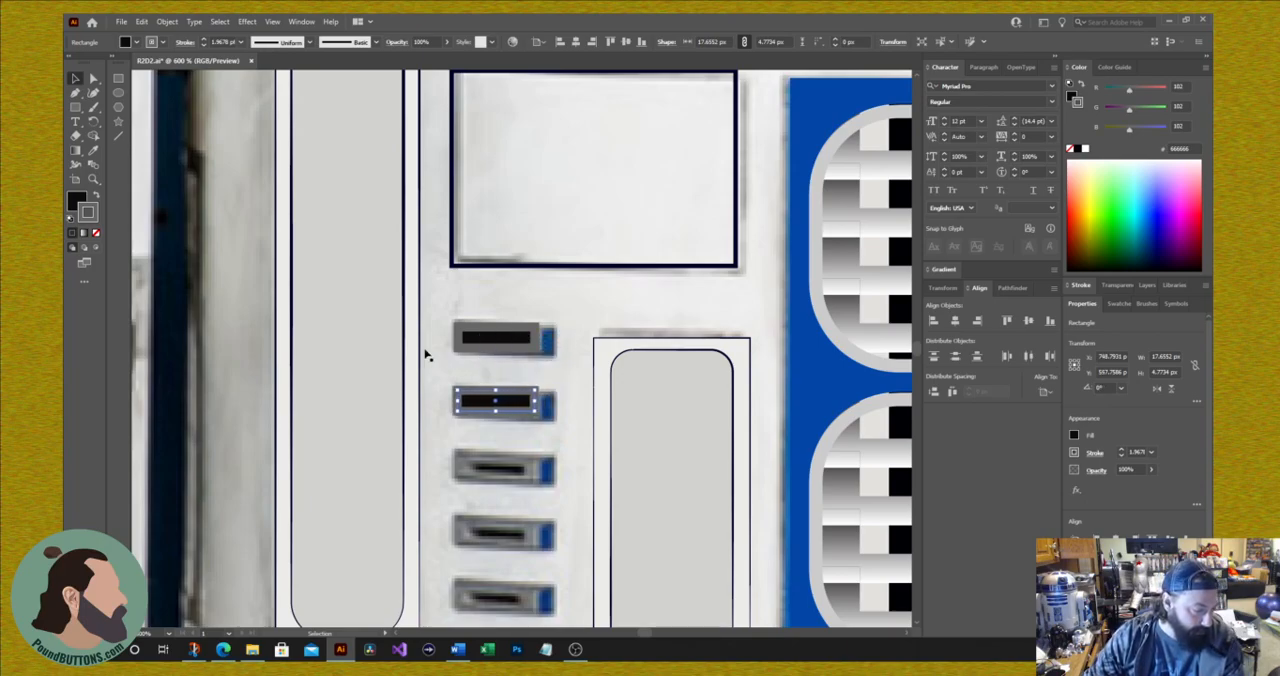
pyautogui.moveTo(500, 402); pyautogui.dragTo(691, 294)
pyautogui.press('Delete')
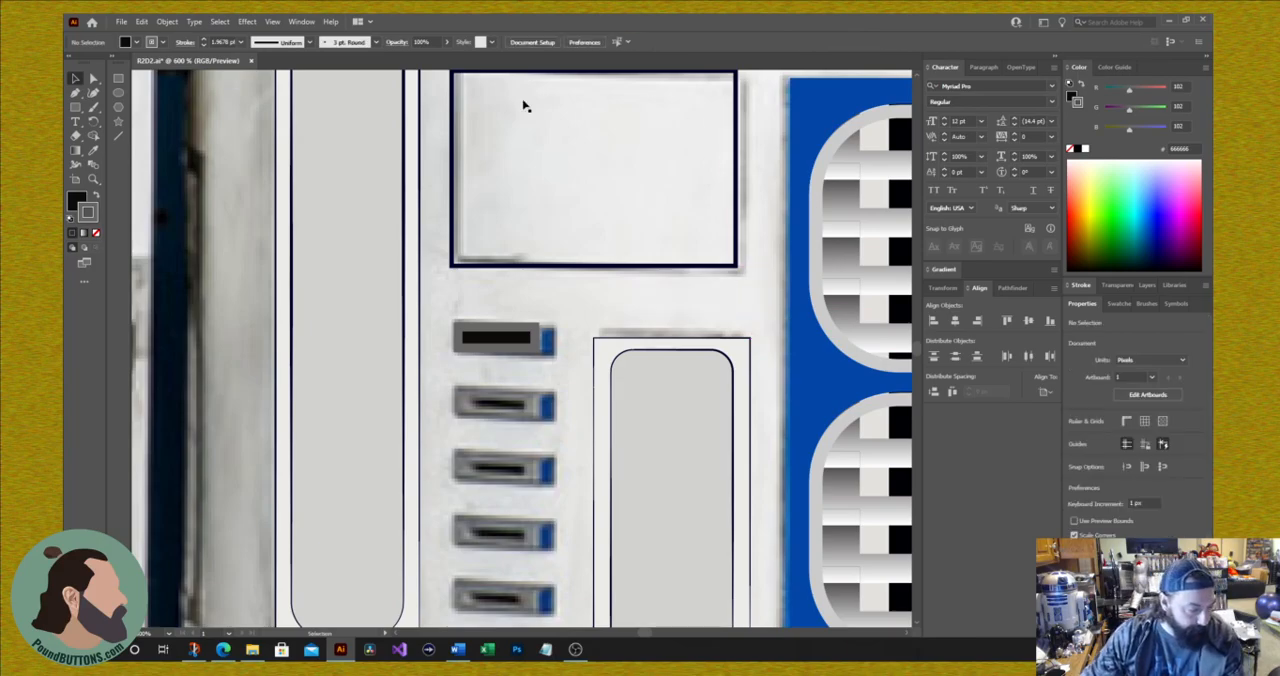
# Step: Copy the top slot rectangle straight down onto the second slot and repeat the copy at equal spacing to cover all six slots
pyautogui.click(510, 347)
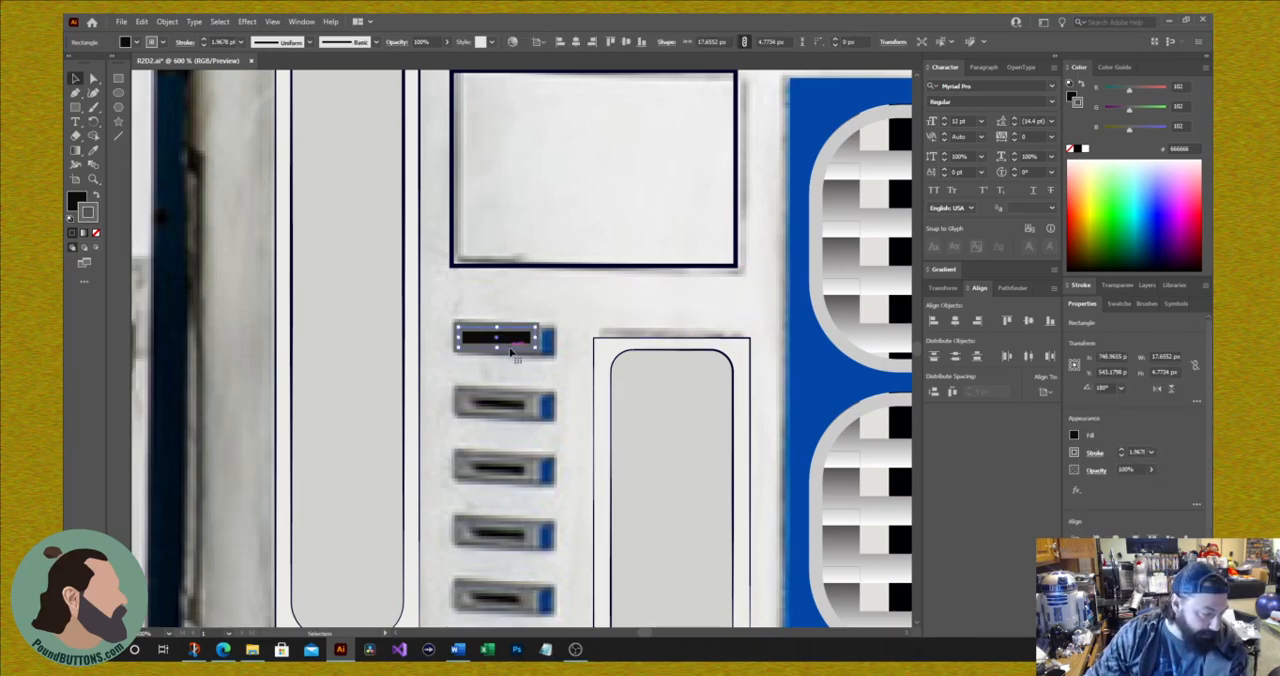
pyautogui.moveTo(520, 356); pyautogui.dragTo(521, 413)
pyautogui.hotkey('ctrl', 'z')
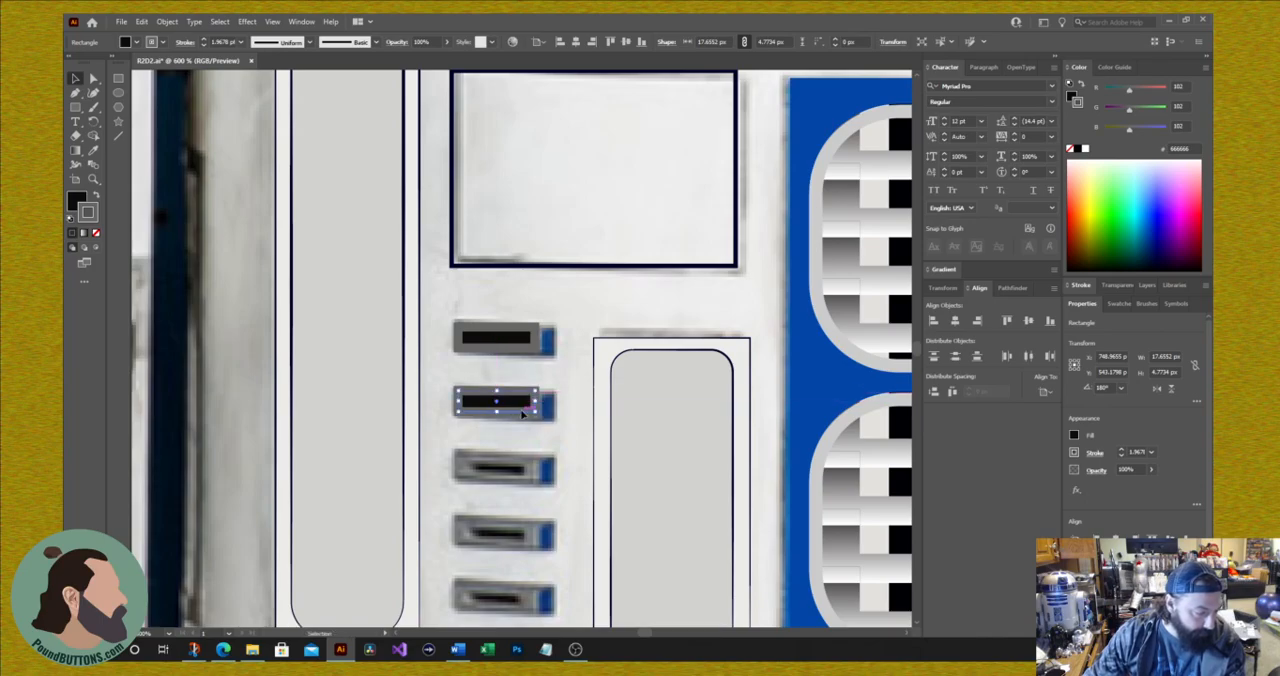
pyautogui.hotkey('ctrl', 'd')
pyautogui.hotkey('ctrl', 'd')
pyautogui.hotkey('ctrl', 'd')
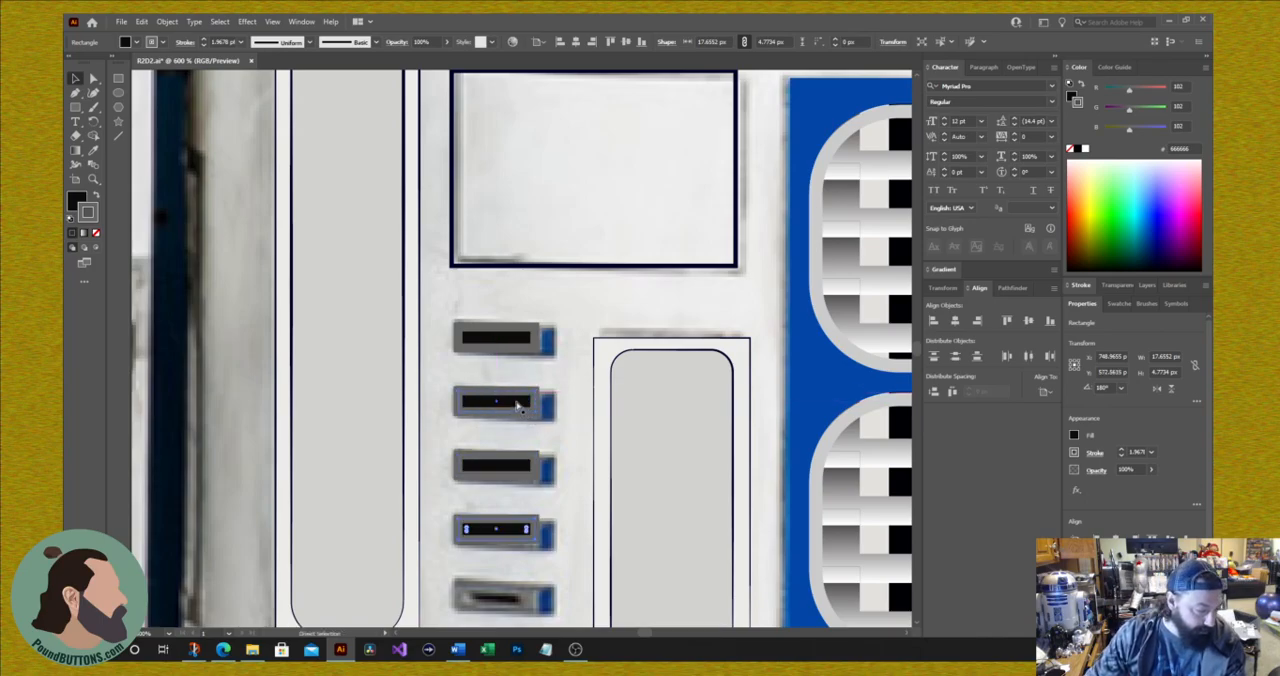
pyautogui.scroll(-3, 519, 403)
pyautogui.hotkey('ctrl', 'd')
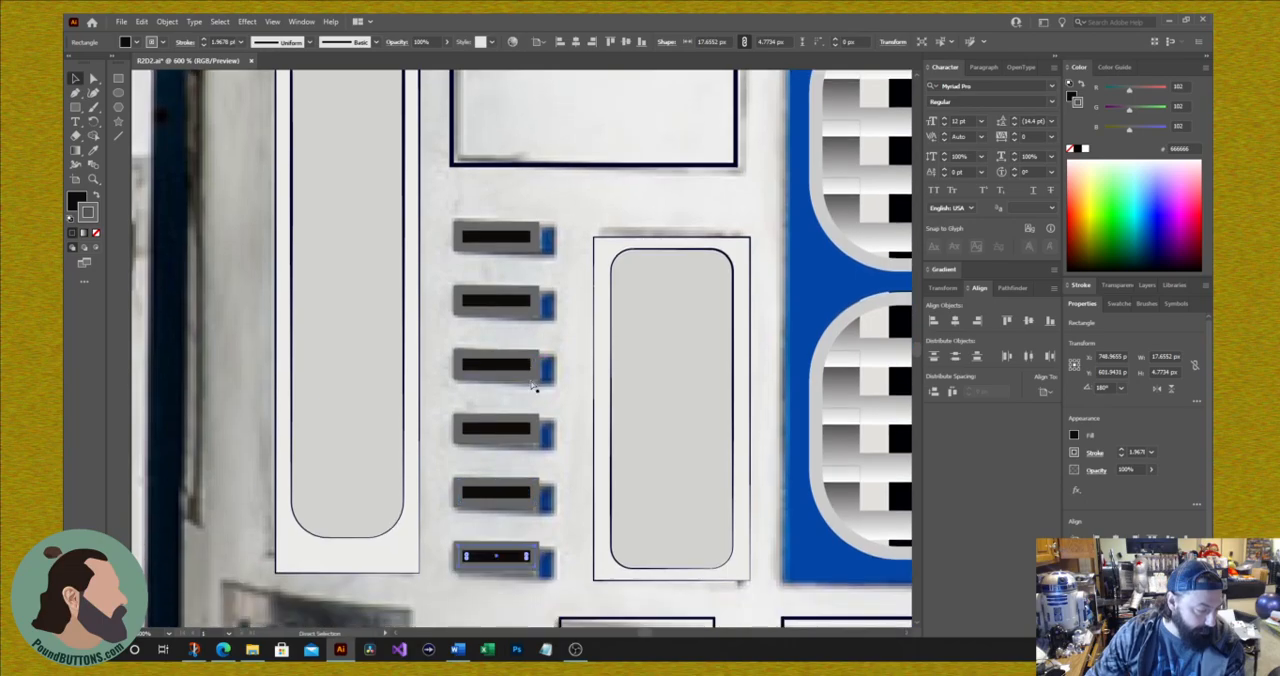
pyautogui.scroll(-3, 536, 384)
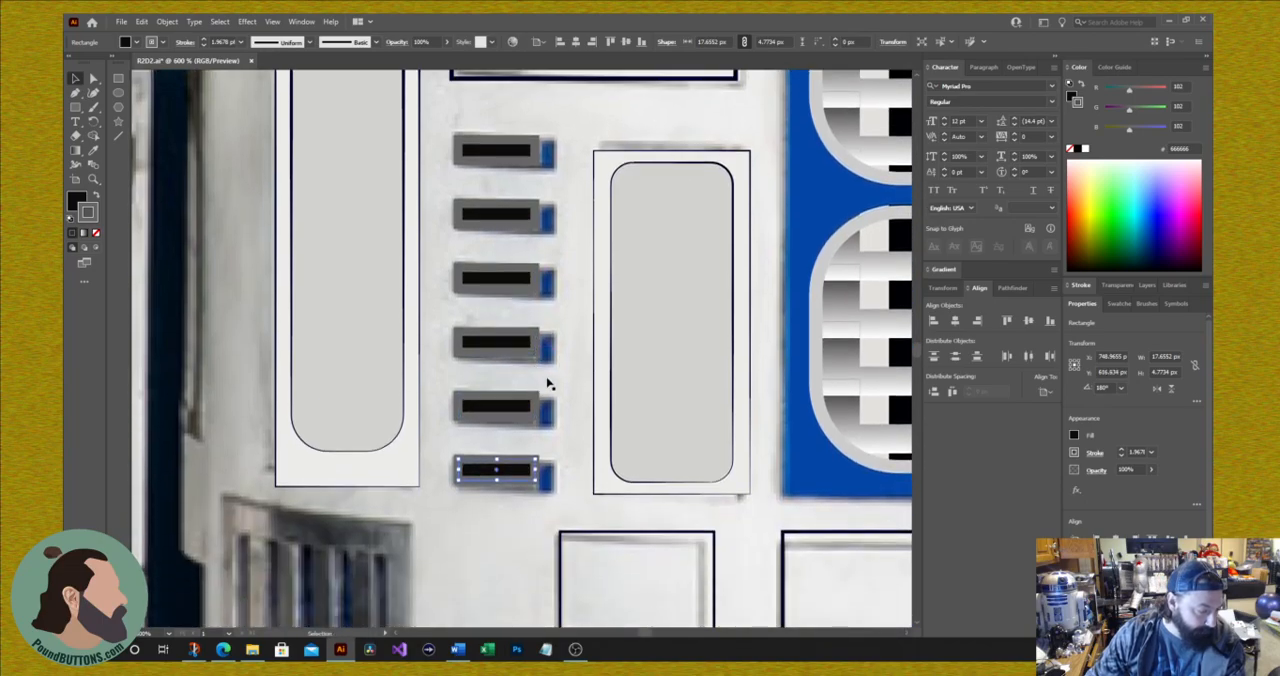
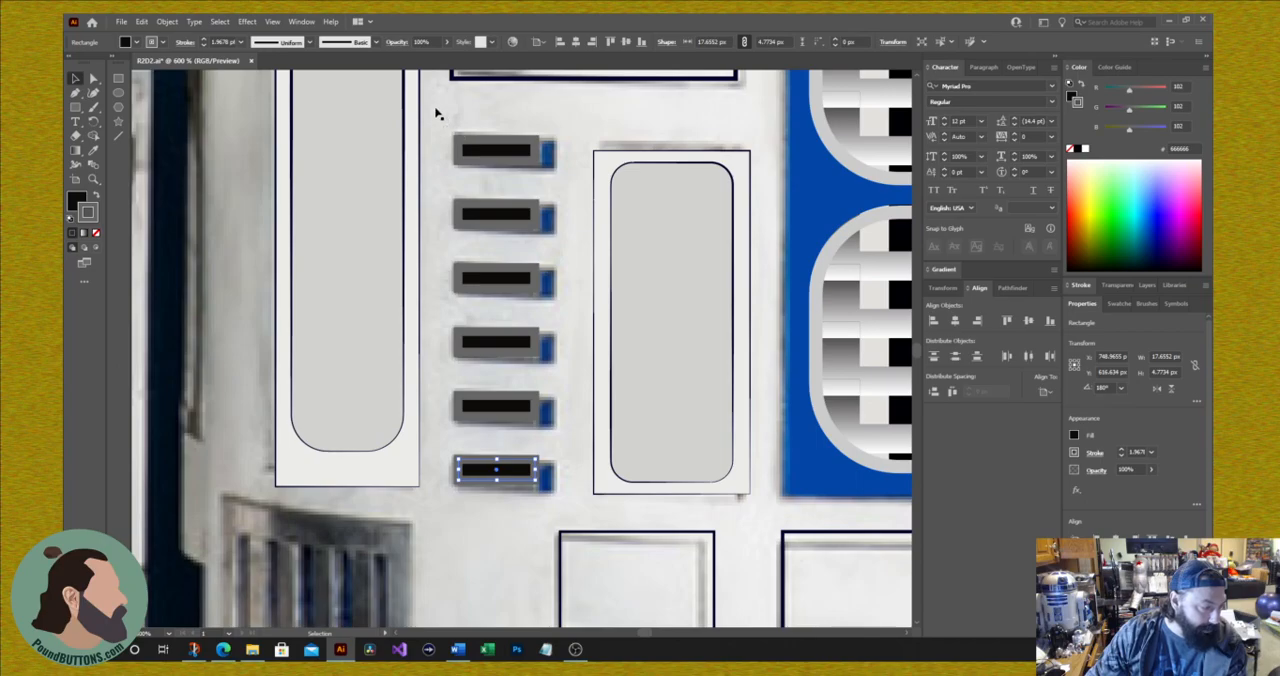
pyautogui.moveTo(436, 113); pyautogui.dragTo(497, 362)
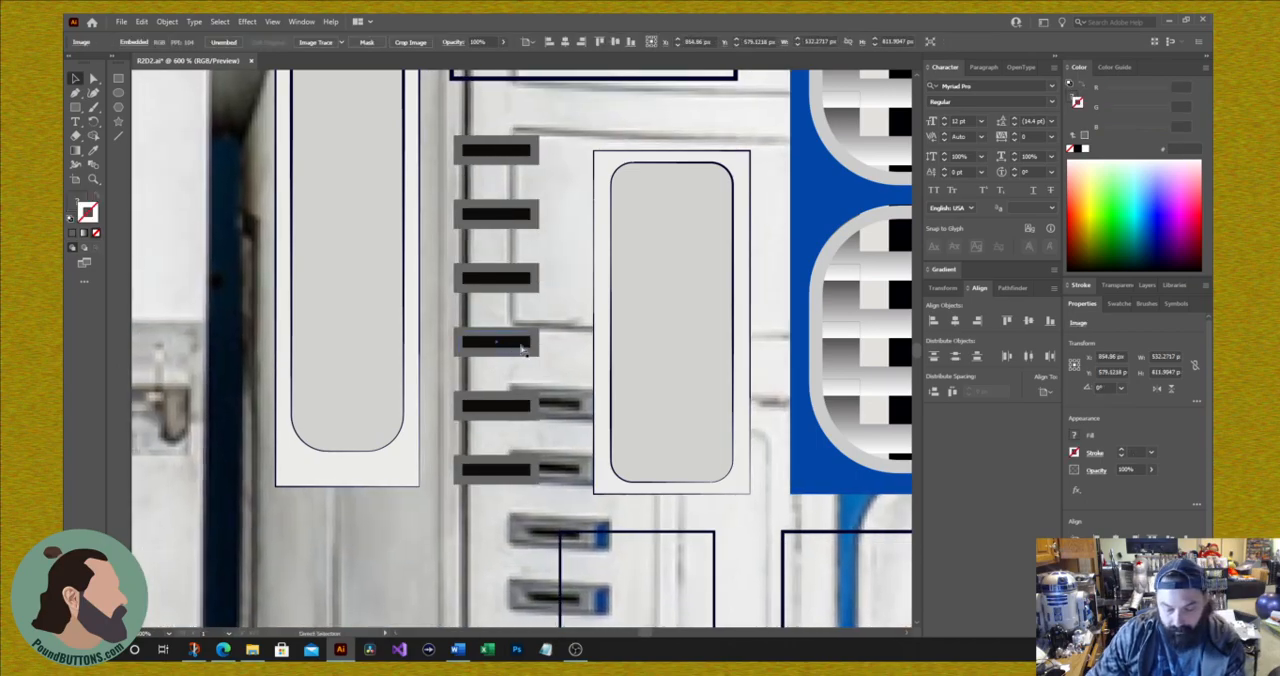
pyautogui.hotkey('ctrl', 'z')
pyautogui.keyDown('shift'); pyautogui.click(500, 159); pyautogui.keyUp('shift')
pyautogui.keyDown('shift'); pyautogui.click(502, 215); pyautogui.keyUp('shift')
pyautogui.keyDown('shift'); pyautogui.click(502, 341); pyautogui.keyUp('shift')
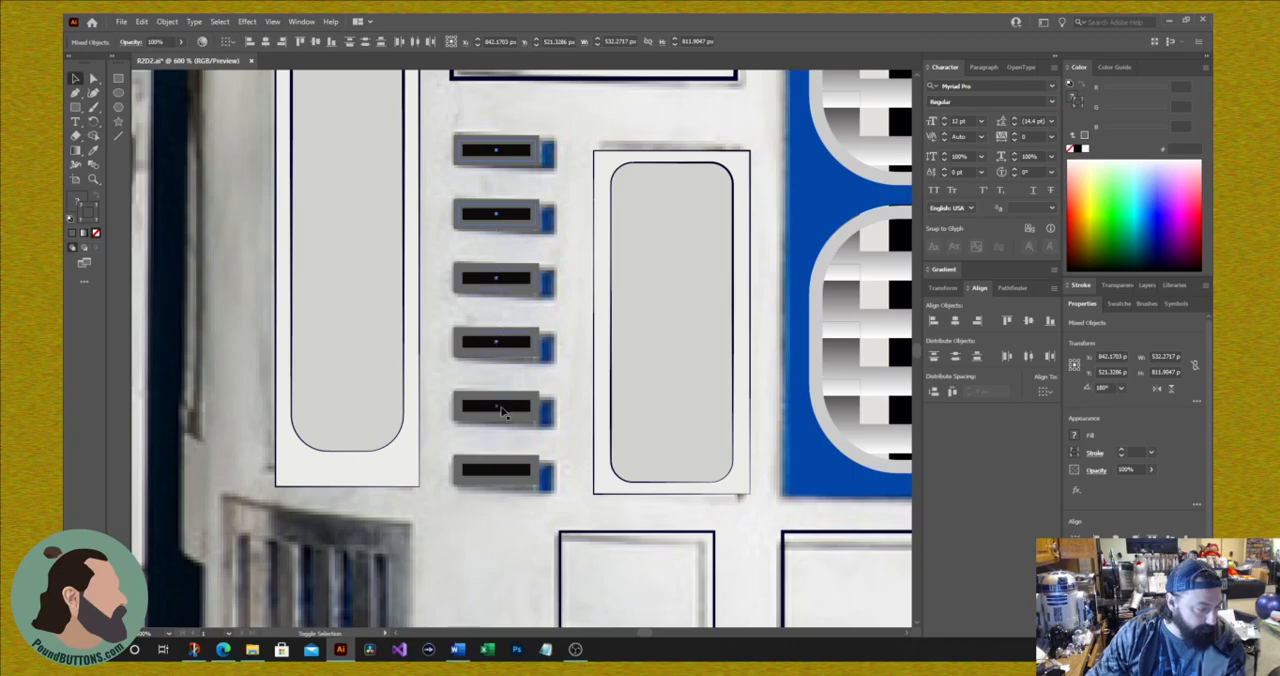
pyautogui.moveTo(506, 476); pyautogui.dragTo(533, 497)
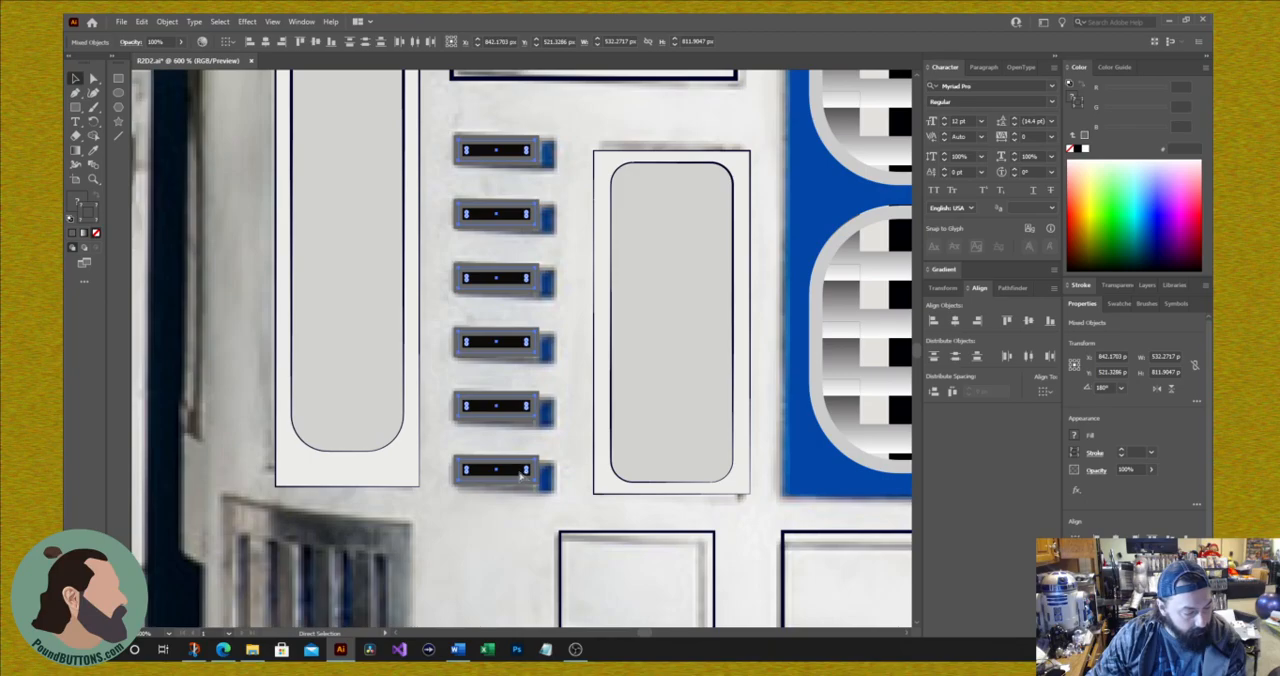
pyautogui.click(633, 372)
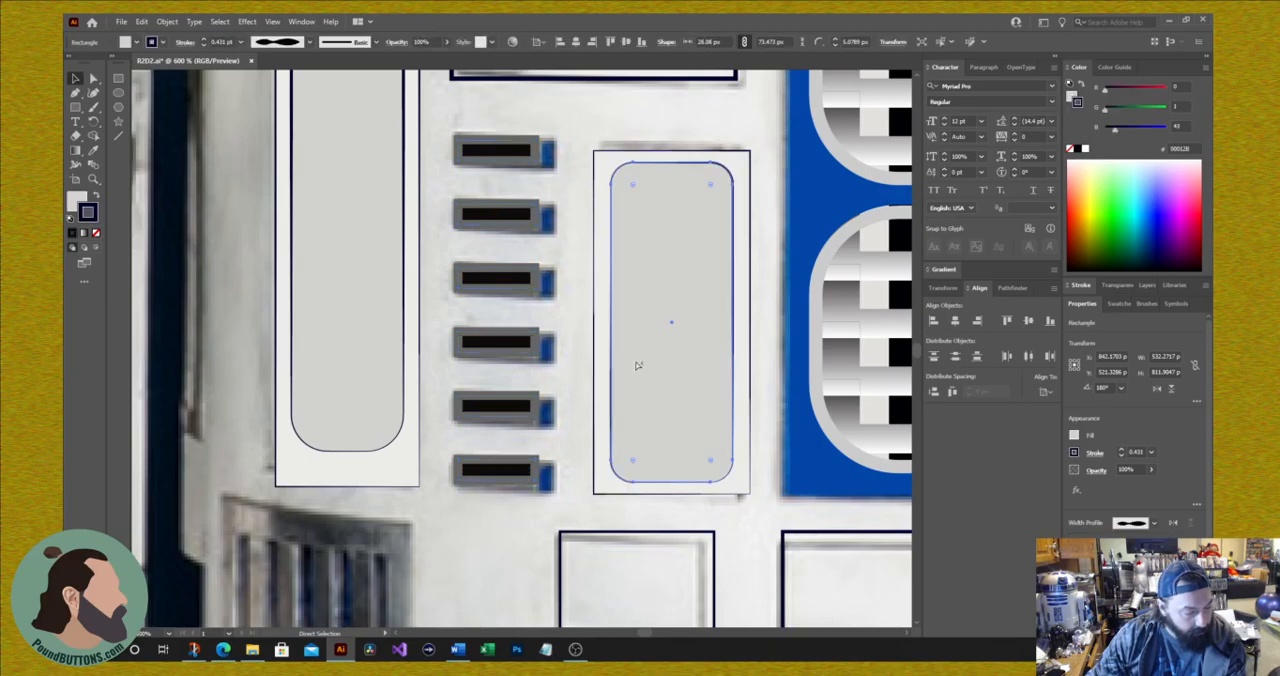
pyautogui.click(576, 456)
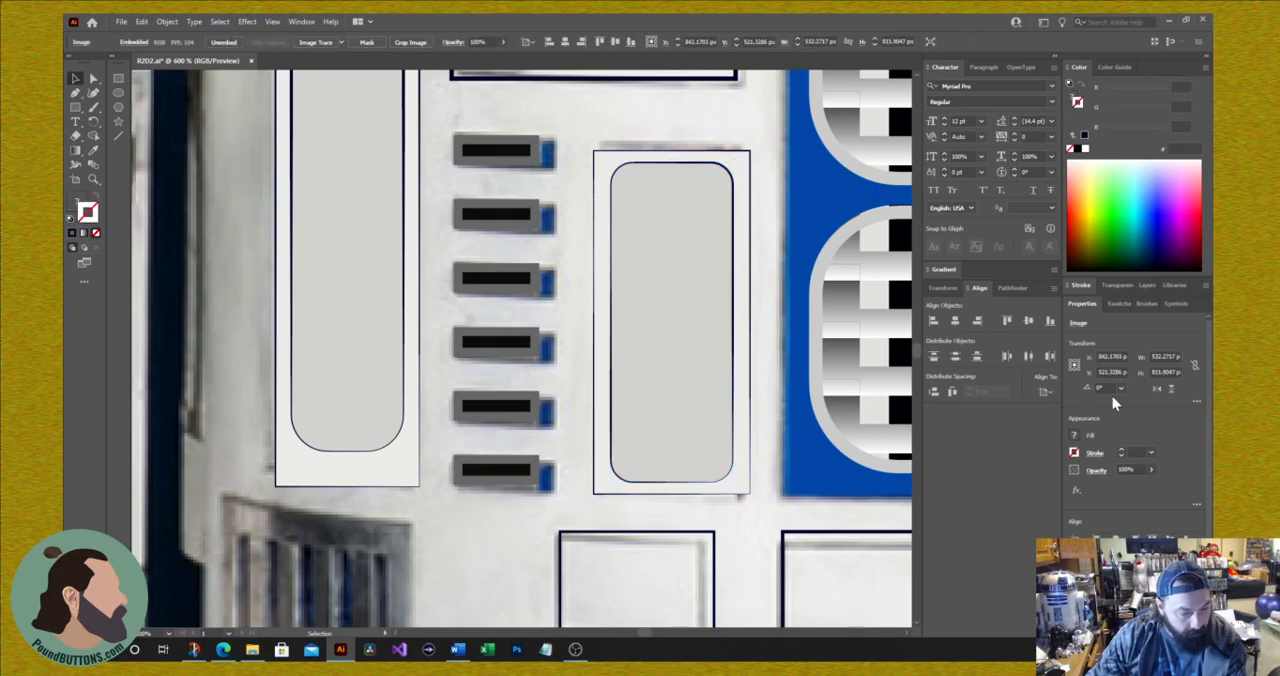
# Step: Move the six slot rectangles from the R2D2 layer to the end of the Head layer
pyautogui.click(1147, 285)
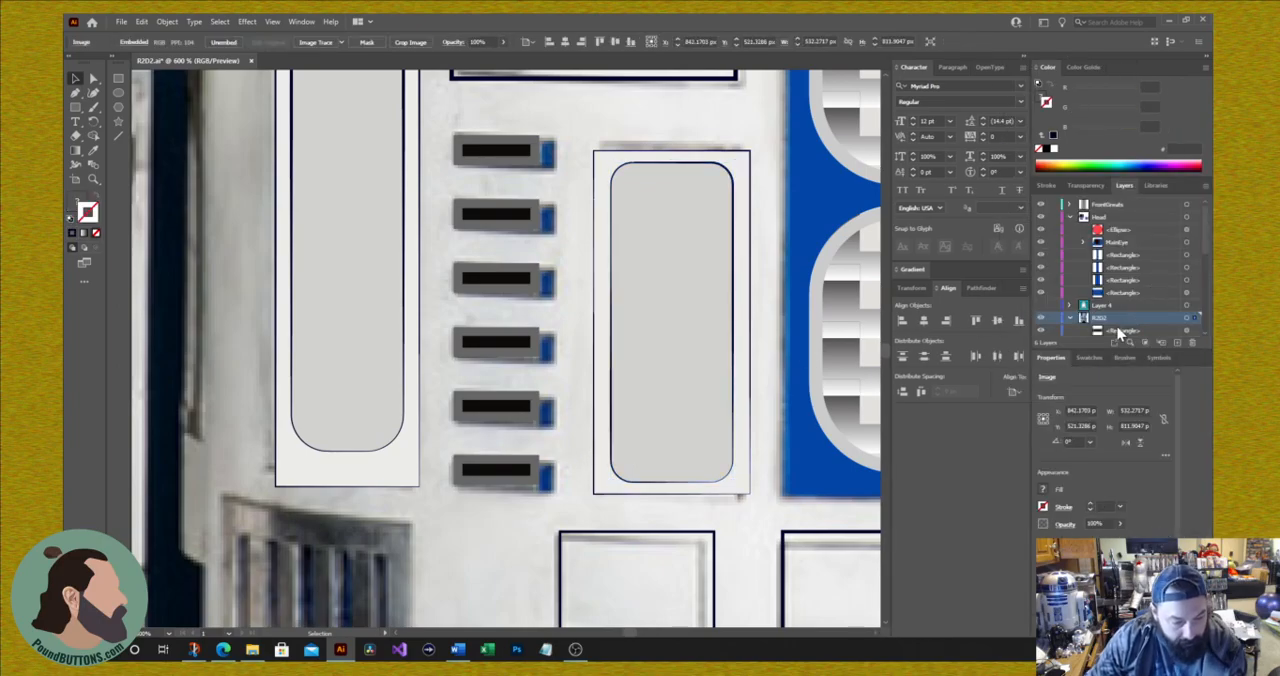
pyautogui.scroll(-4, 1113, 290)
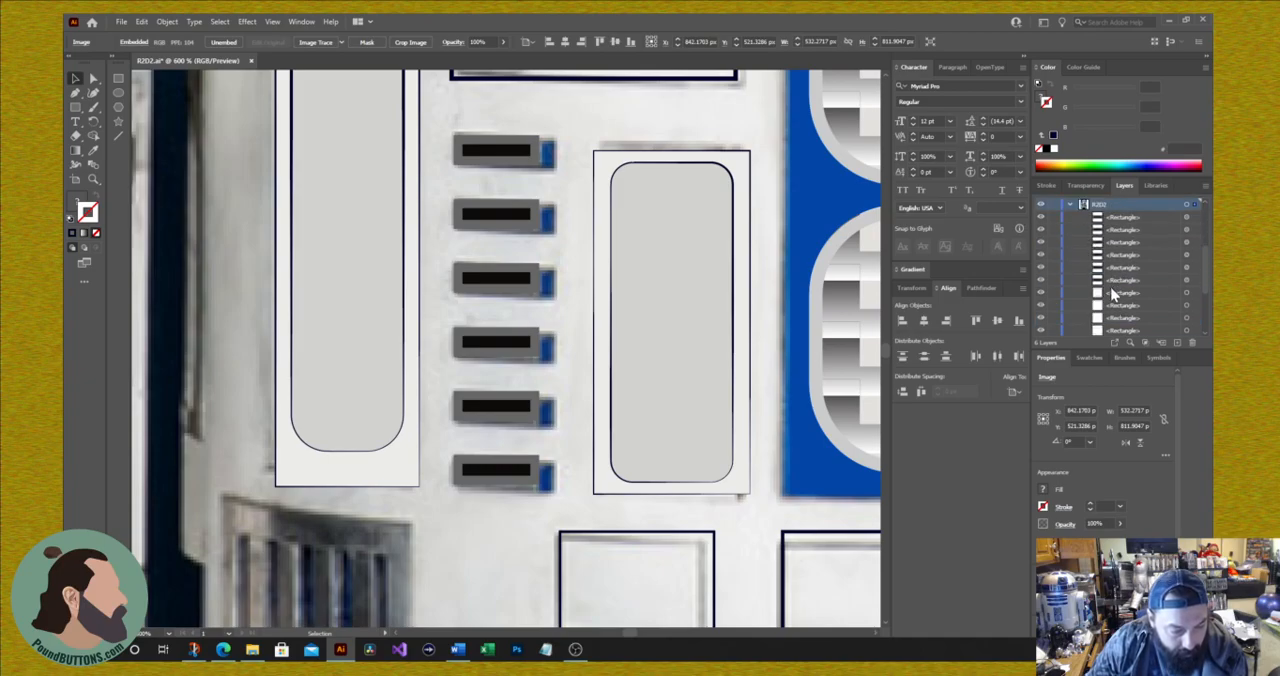
pyautogui.scroll(-3, 1113, 292)
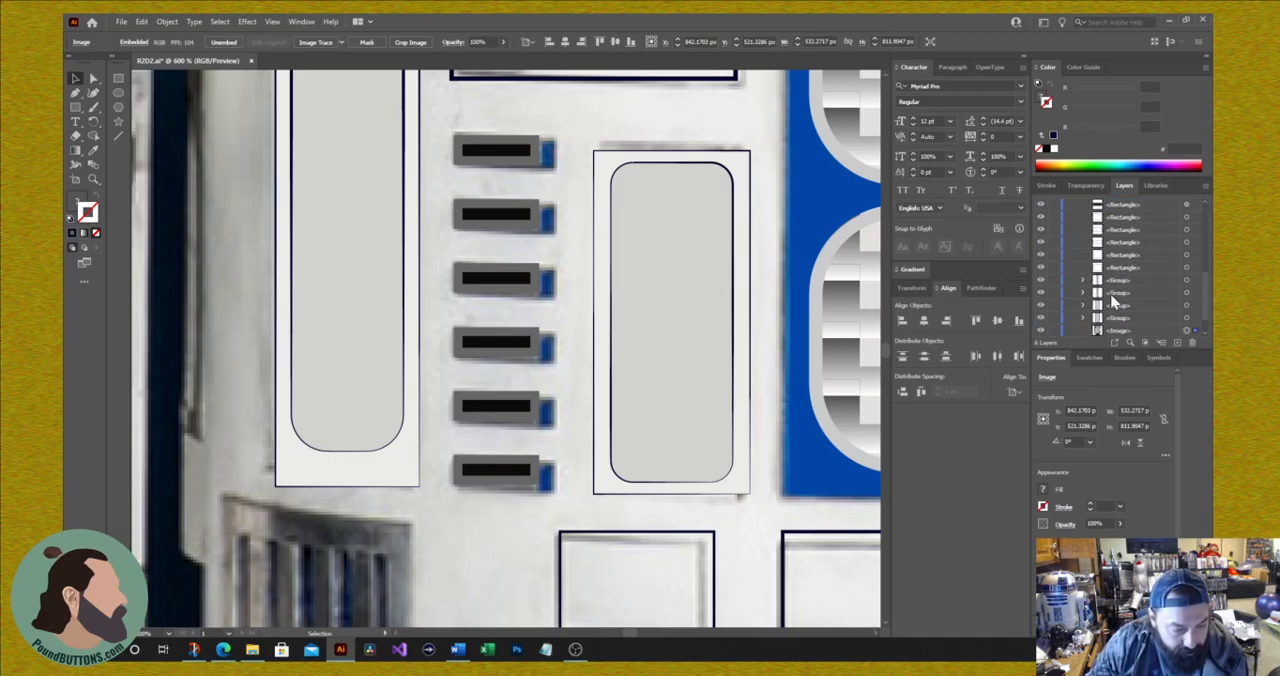
pyautogui.scroll(-2, 1134, 326)
pyautogui.scroll(5, 1133, 320)
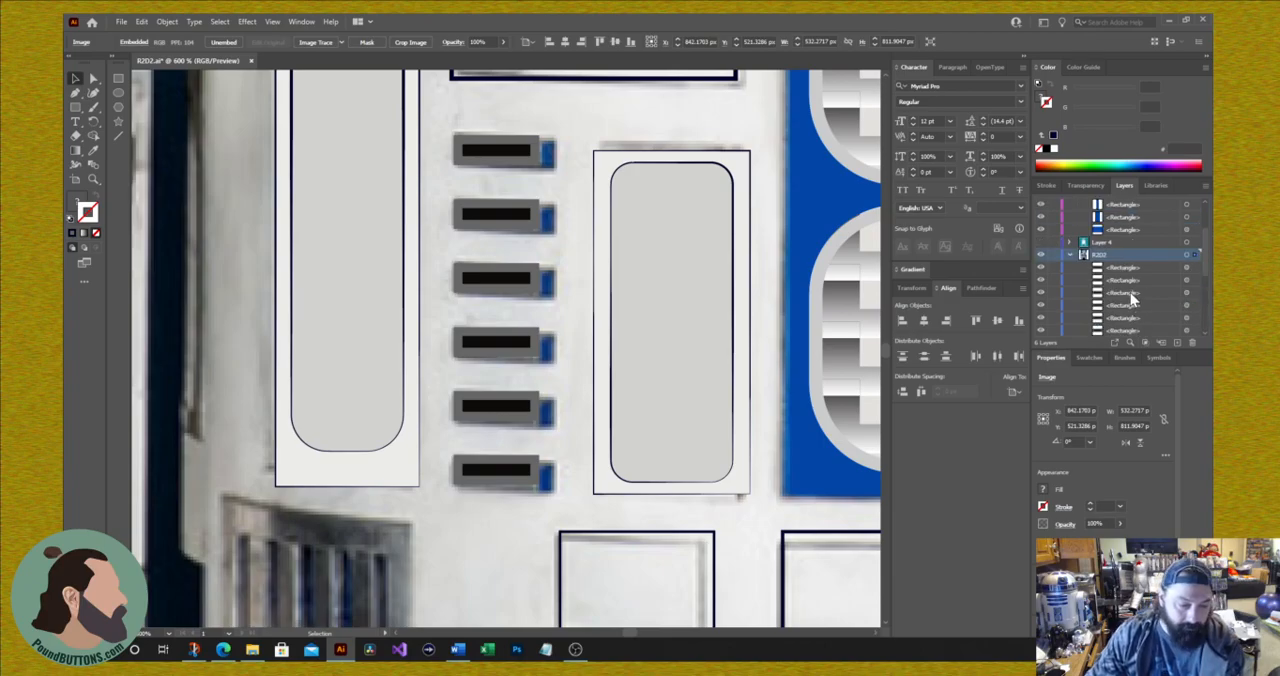
pyautogui.click(1135, 270)
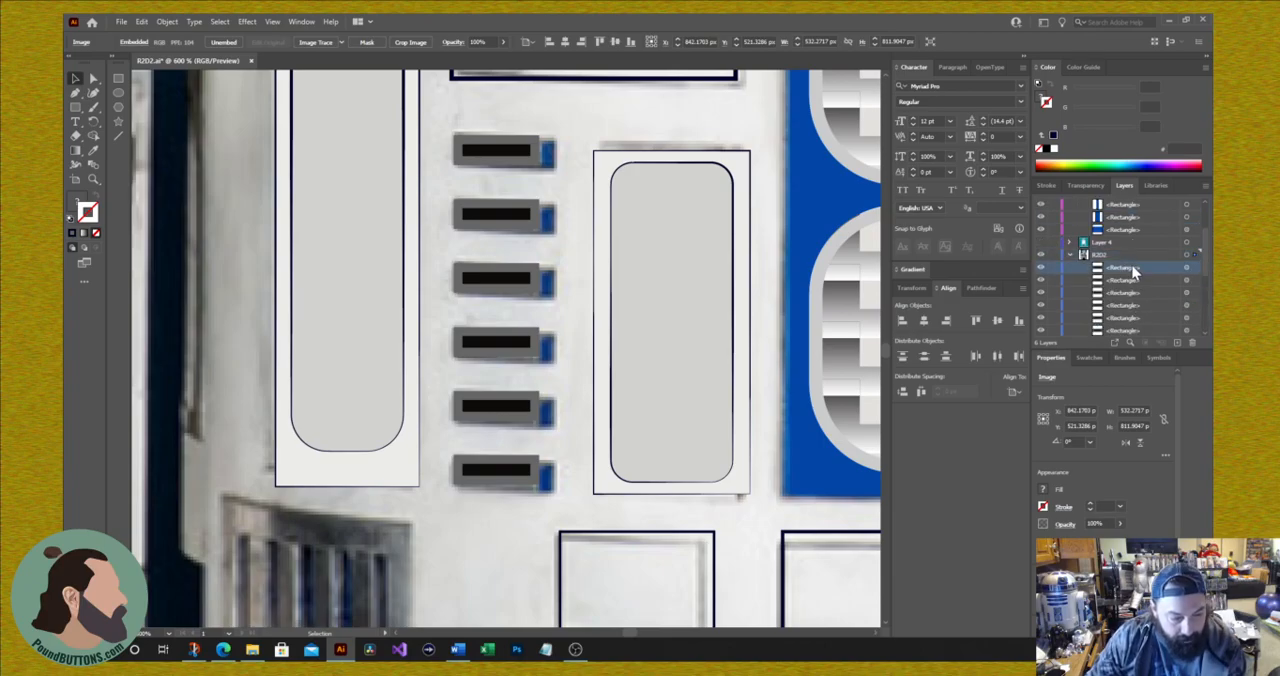
pyautogui.click(1129, 279)
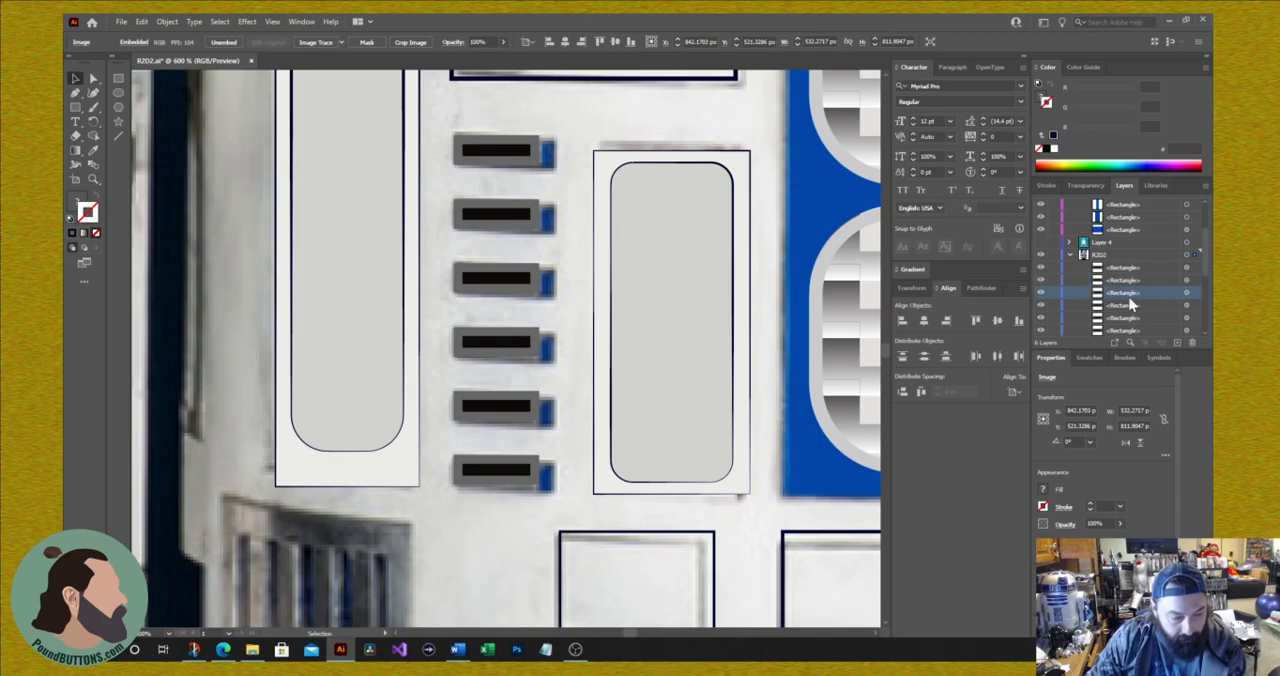
pyautogui.click(1127, 270)
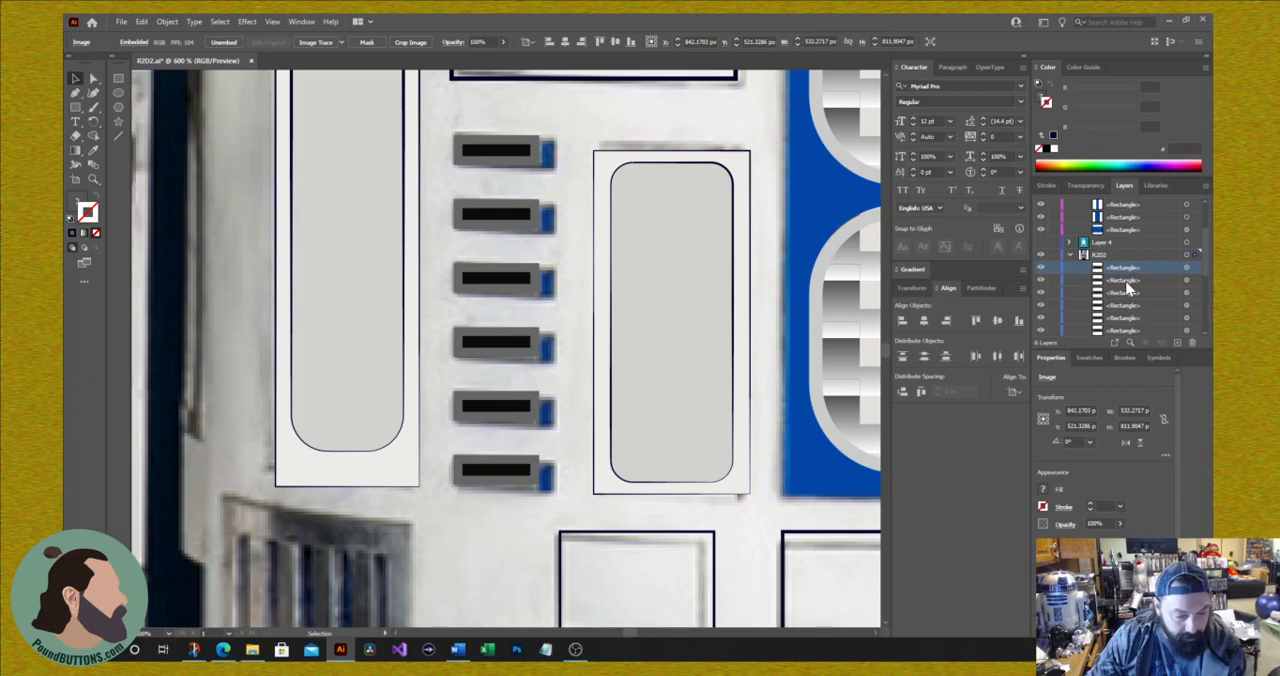
pyautogui.keyDown('shift'); pyautogui.click(1128, 330); pyautogui.keyUp('shift')
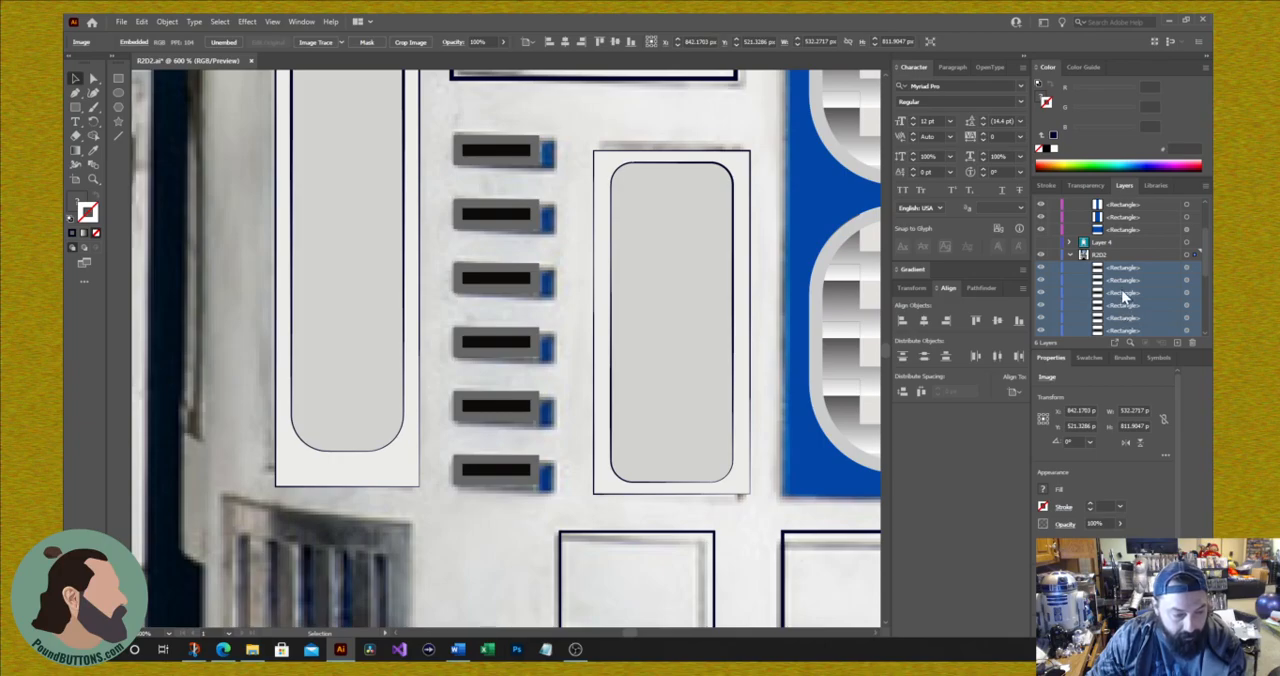
pyautogui.scroll(3, 1117, 292)
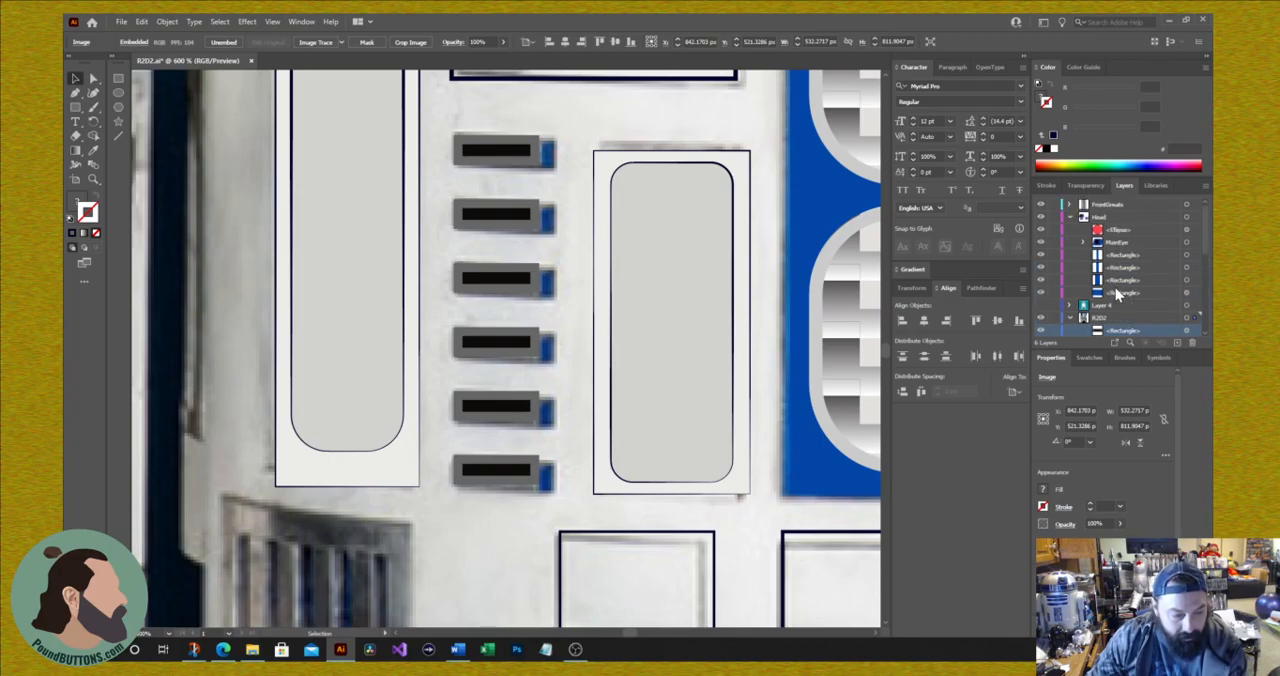
pyautogui.scroll(-3, 1117, 292)
pyautogui.scroll(-1, 1105, 290)
pyautogui.scroll(5, 1105, 290)
pyautogui.moveTo(1107, 275); pyautogui.dragTo(1107, 236)
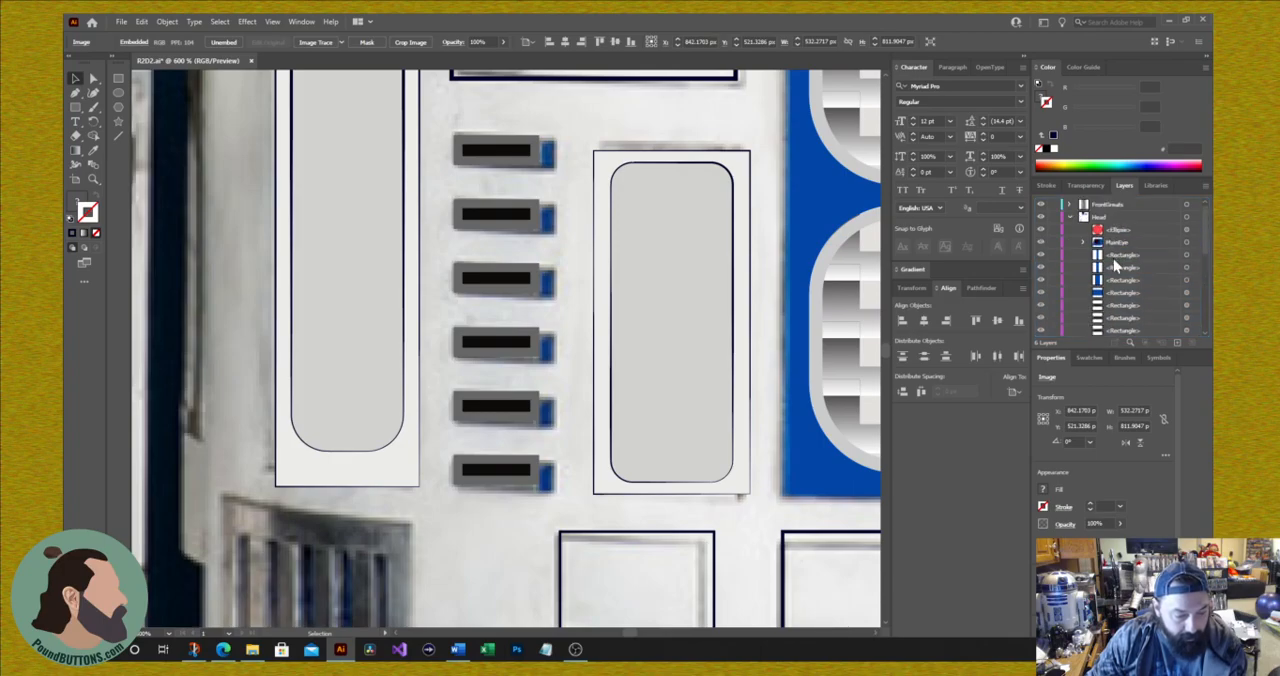
pyautogui.scroll(-3, 1115, 265)
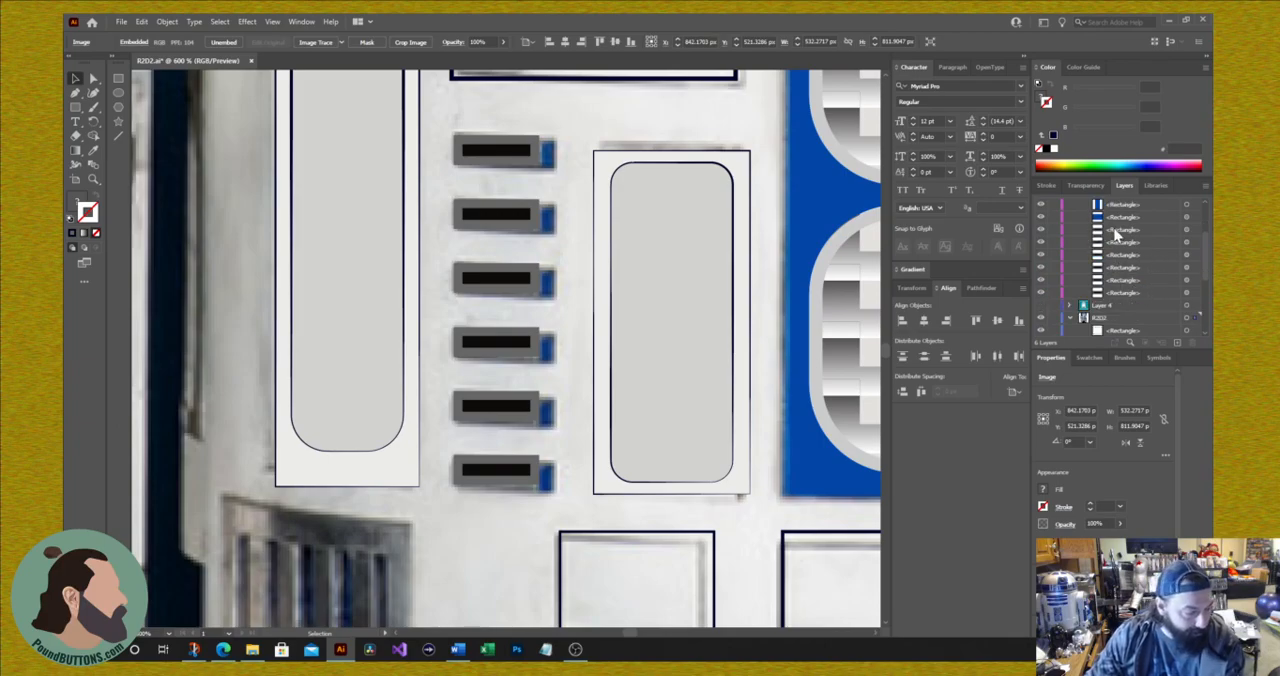
# Step: Shift all six slot rectangles down and right over the blue slot edges, and place copies of them back on the original slots
pyautogui.click(523, 158)
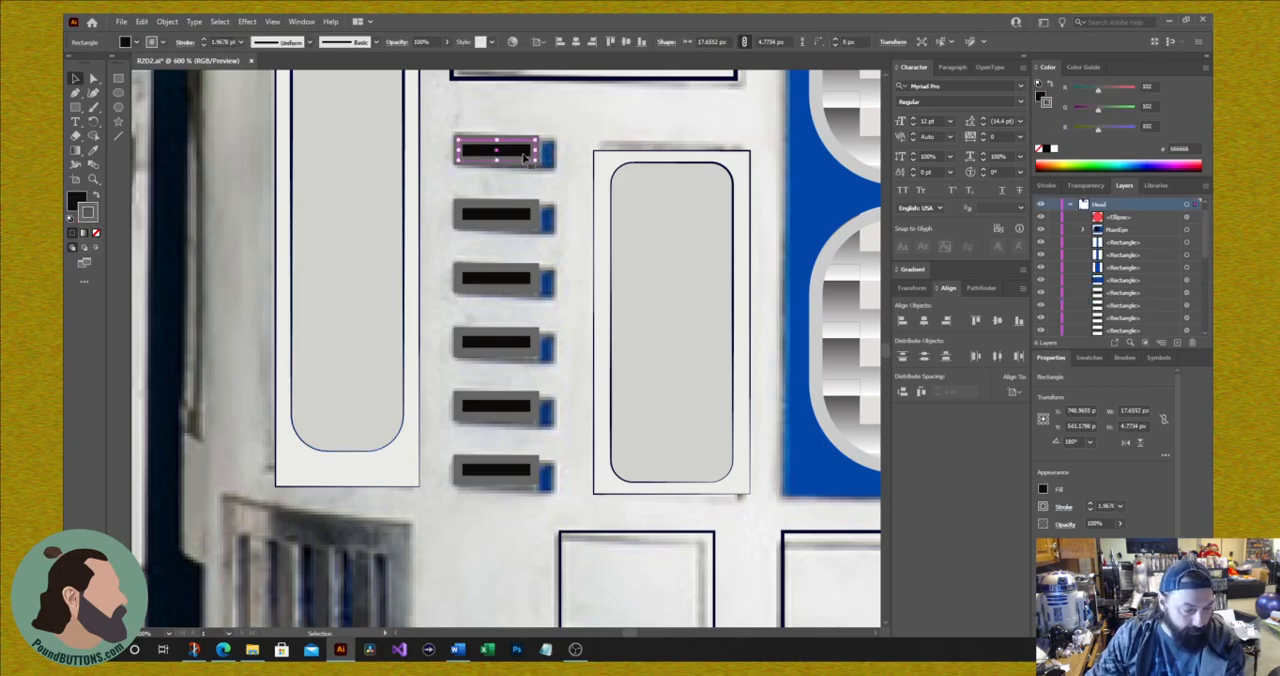
pyautogui.keyDown('shift'); pyautogui.click(520, 212); pyautogui.keyUp('shift')
pyautogui.keyDown('shift'); pyautogui.click(522, 283); pyautogui.keyUp('shift')
pyautogui.keyDown('shift'); pyautogui.click(516, 341); pyautogui.keyUp('shift')
pyautogui.keyDown('shift'); pyautogui.click(527, 410); pyautogui.keyUp('shift')
pyautogui.keyDown('shift'); pyautogui.click(513, 474); pyautogui.keyUp('shift')
pyautogui.moveTo(502, 414); pyautogui.dragTo(517, 420)
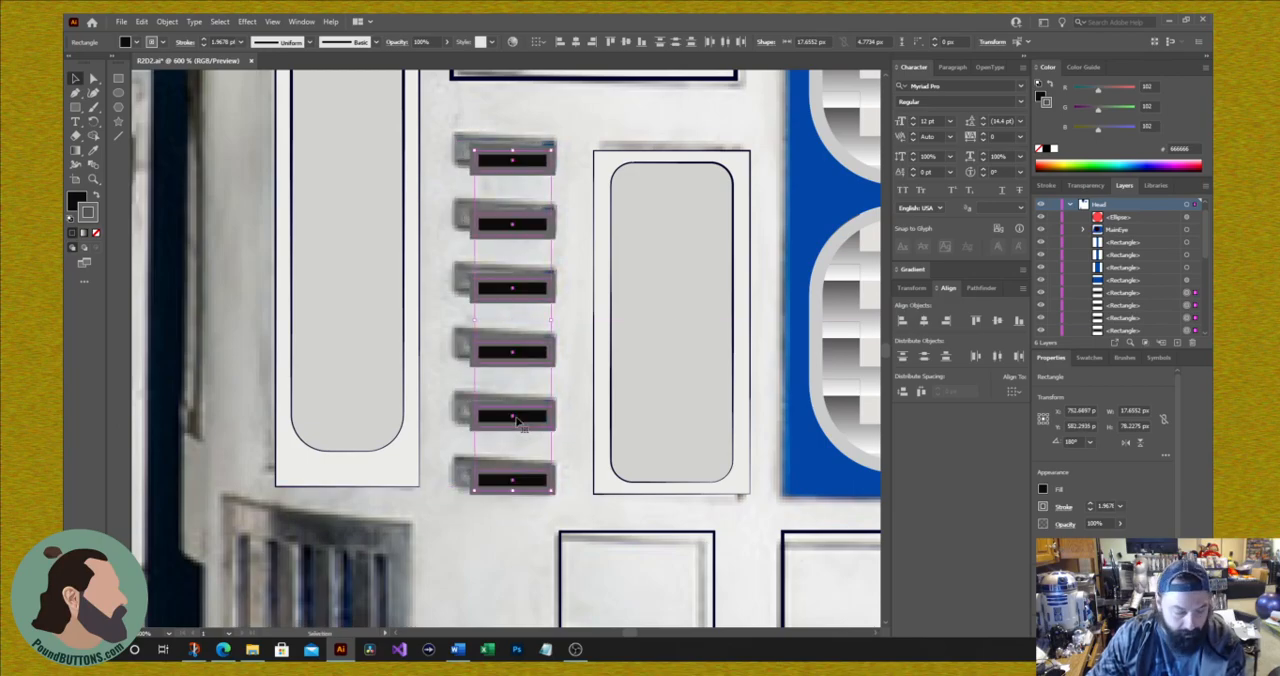
pyautogui.moveTo(517, 420); pyautogui.dragTo(500, 411)
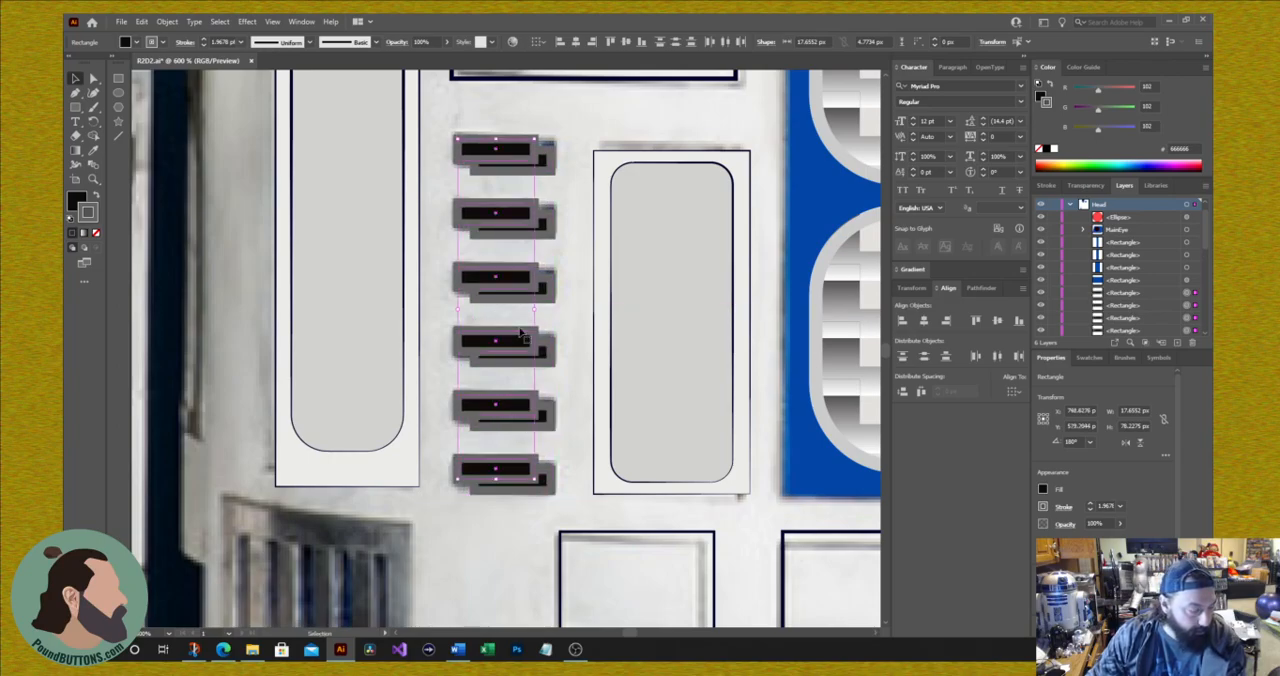
# Step: Recolor the six offset rear rectangles with the blue fill and no stroke sampled from the large blue panel using the Eyedropper
pyautogui.click(548, 168)
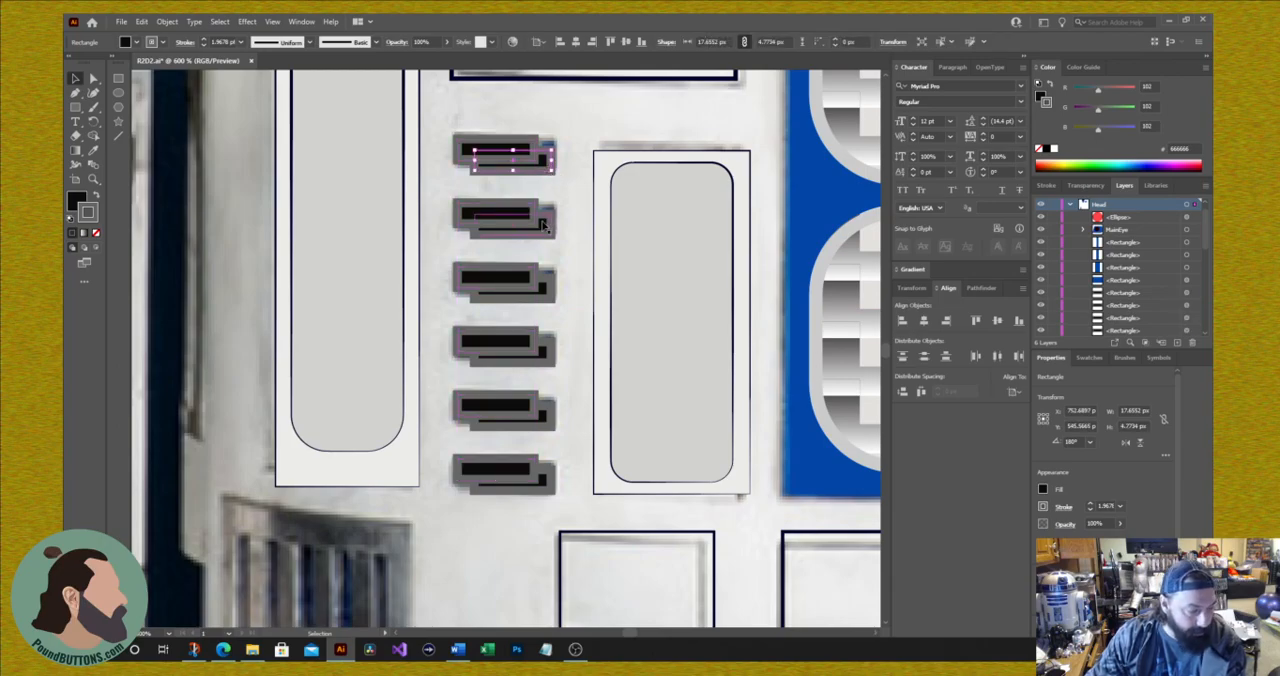
pyautogui.keyDown('shift'); pyautogui.click(549, 232); pyautogui.keyUp('shift')
pyautogui.keyDown('shift'); pyautogui.click(549, 295); pyautogui.keyUp('shift')
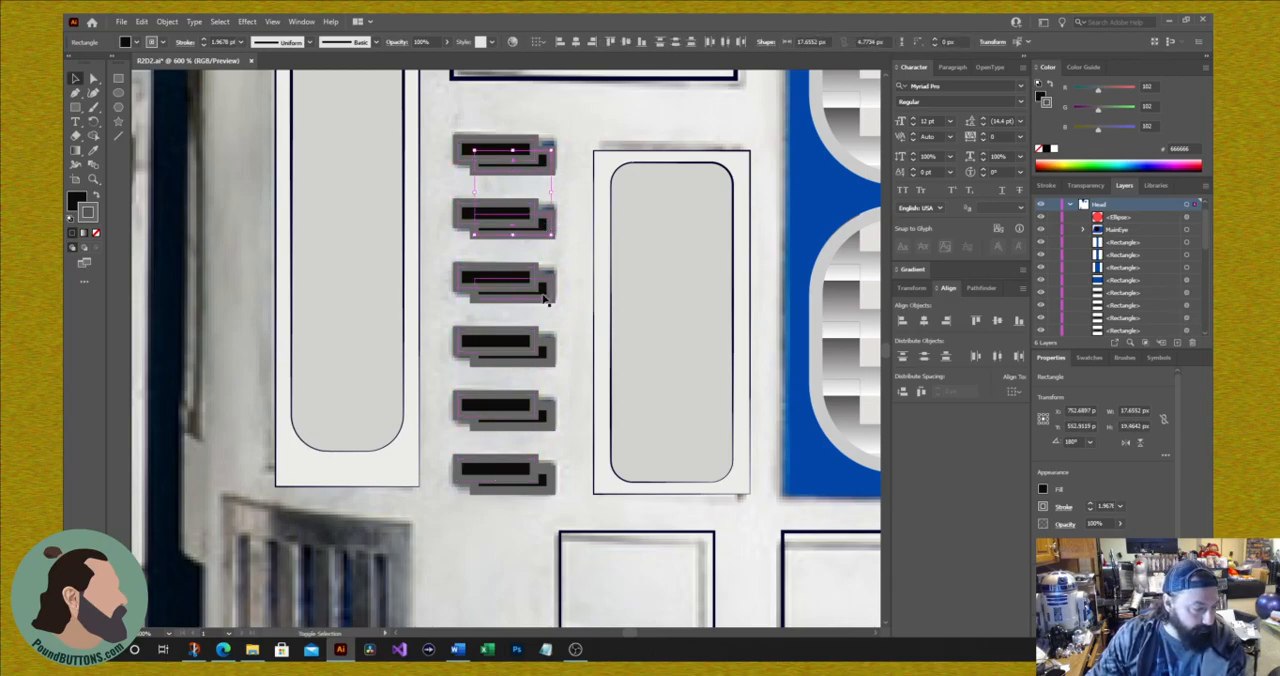
pyautogui.keyDown('shift'); pyautogui.click(555, 362); pyautogui.keyUp('shift')
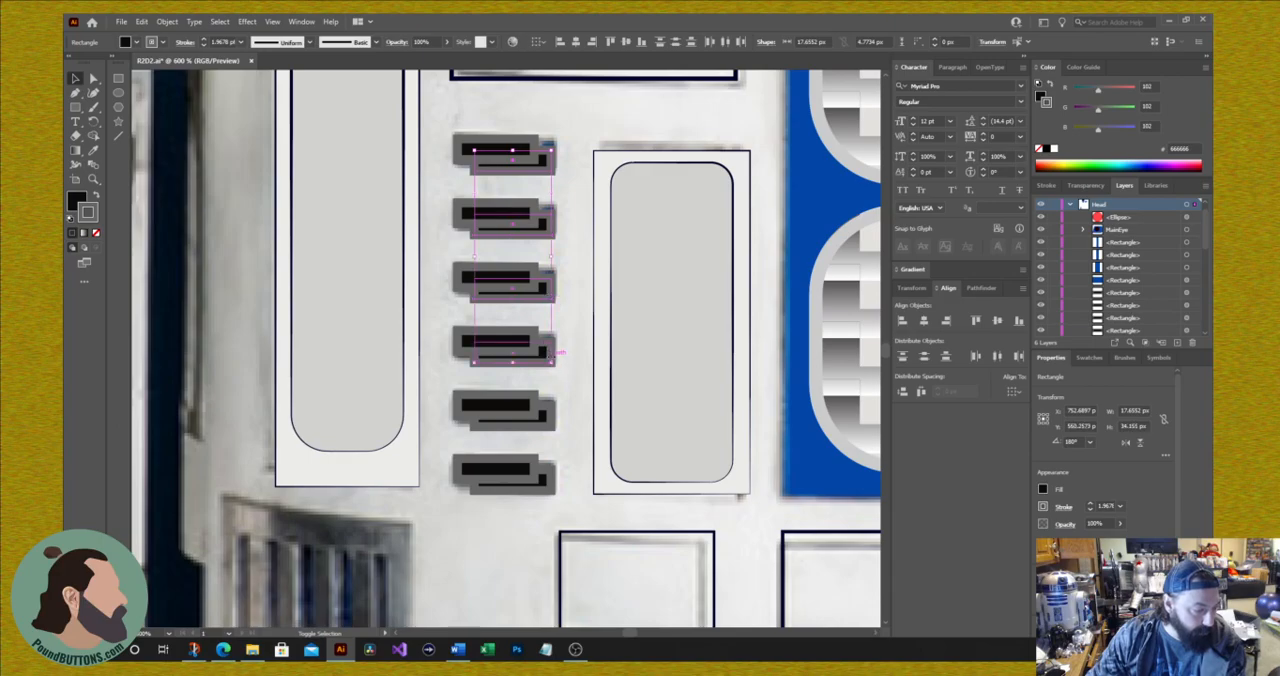
pyautogui.keyDown('shift'); pyautogui.click(551, 424); pyautogui.keyUp('shift')
pyautogui.keyDown('shift'); pyautogui.click(550, 483); pyautogui.keyUp('shift')
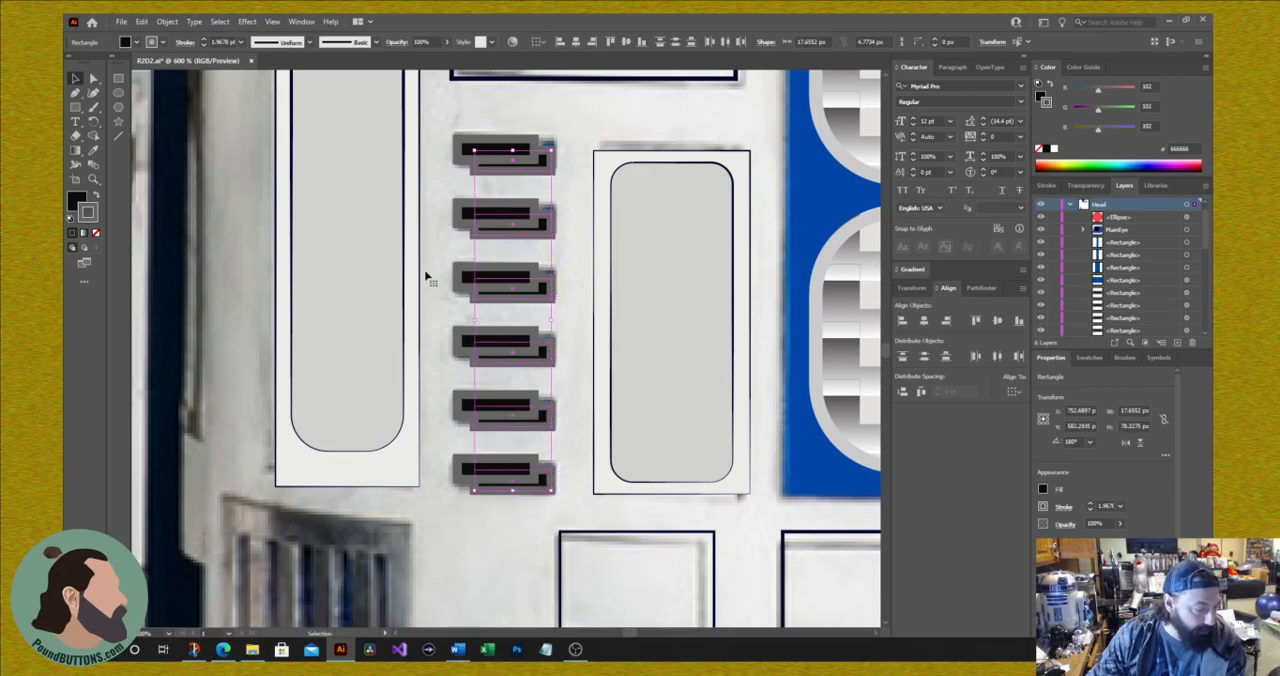
pyautogui.click(93, 151)
pyautogui.click(827, 210)
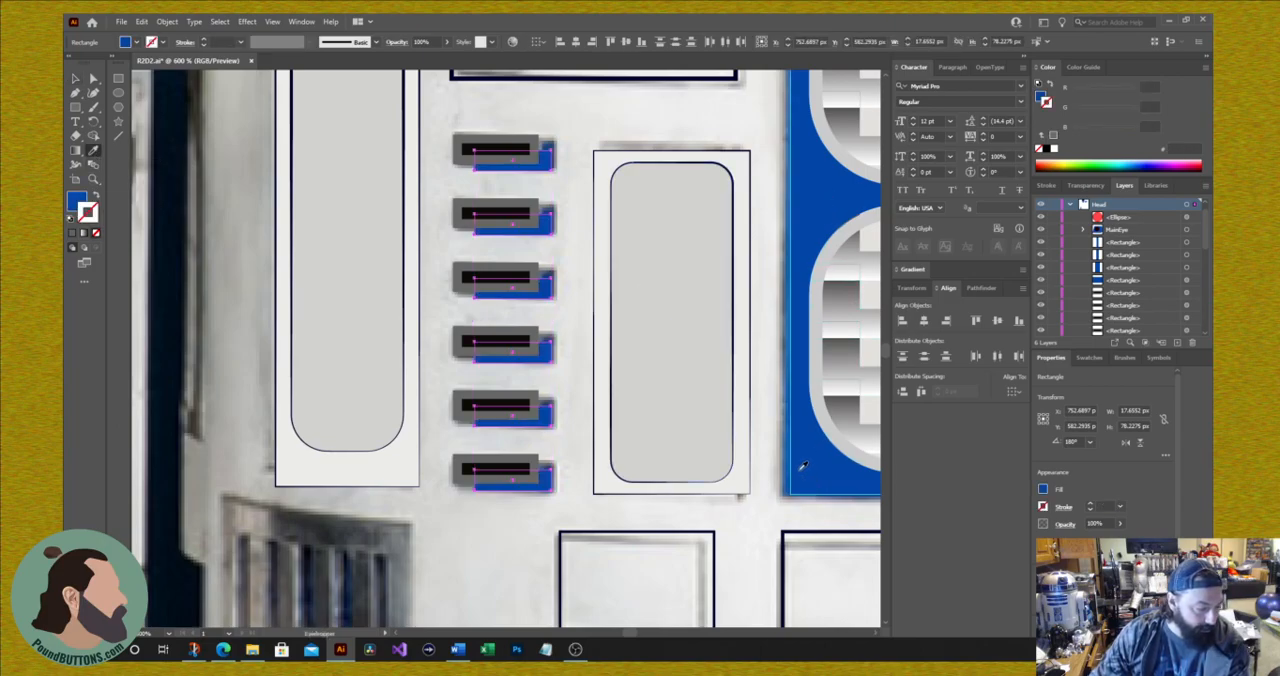
# Step: Nudge the six blue rectangles 1 px up and 1 px left behind the gray slots, and deselect them
pyautogui.press('v')
pyautogui.press('i')
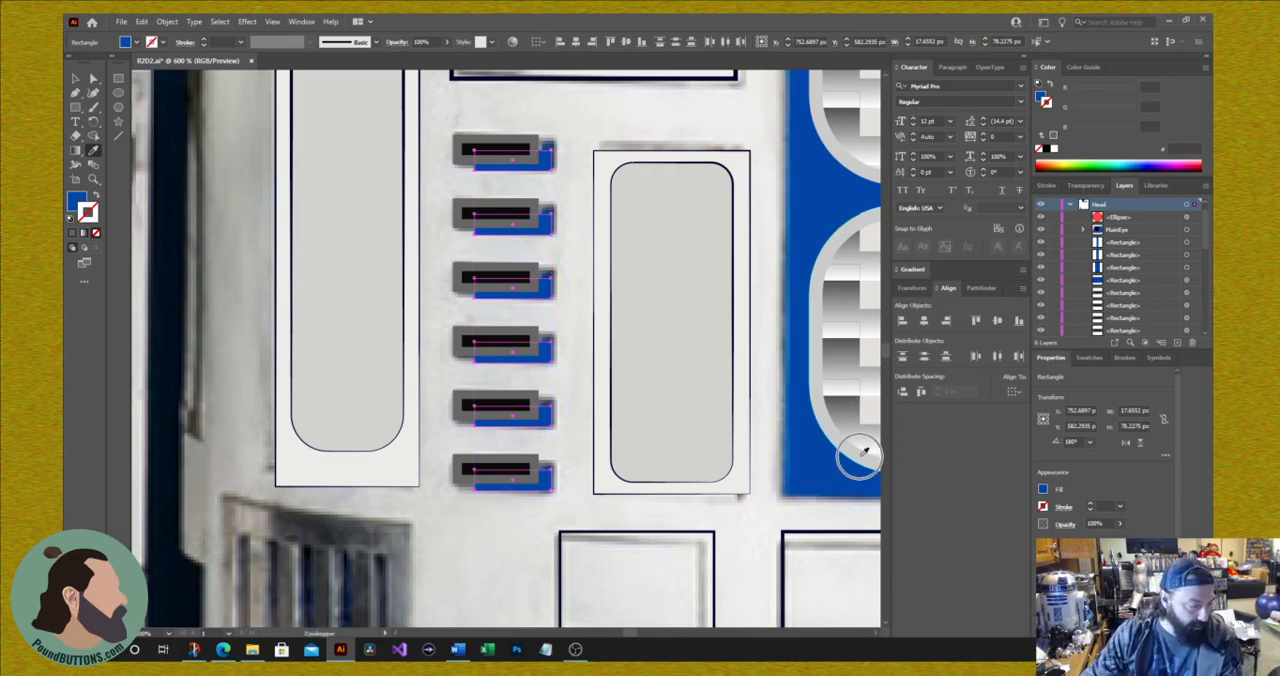
pyautogui.click(864, 452)
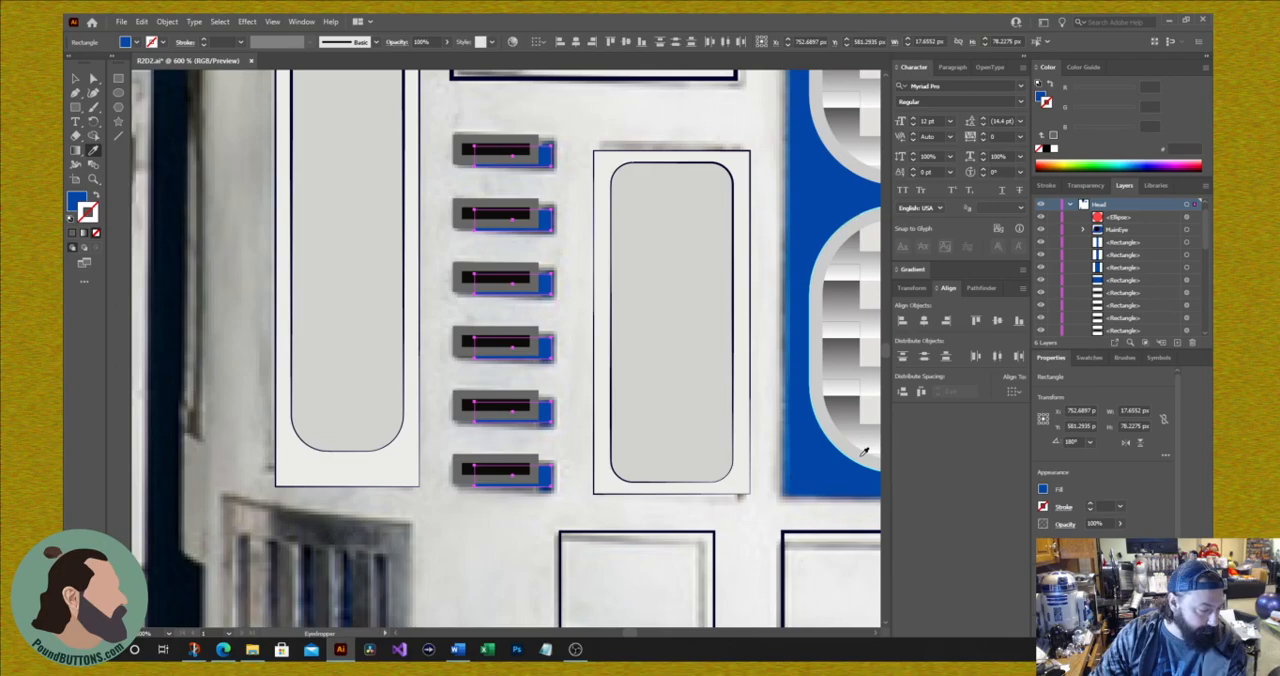
pyautogui.press('Left')
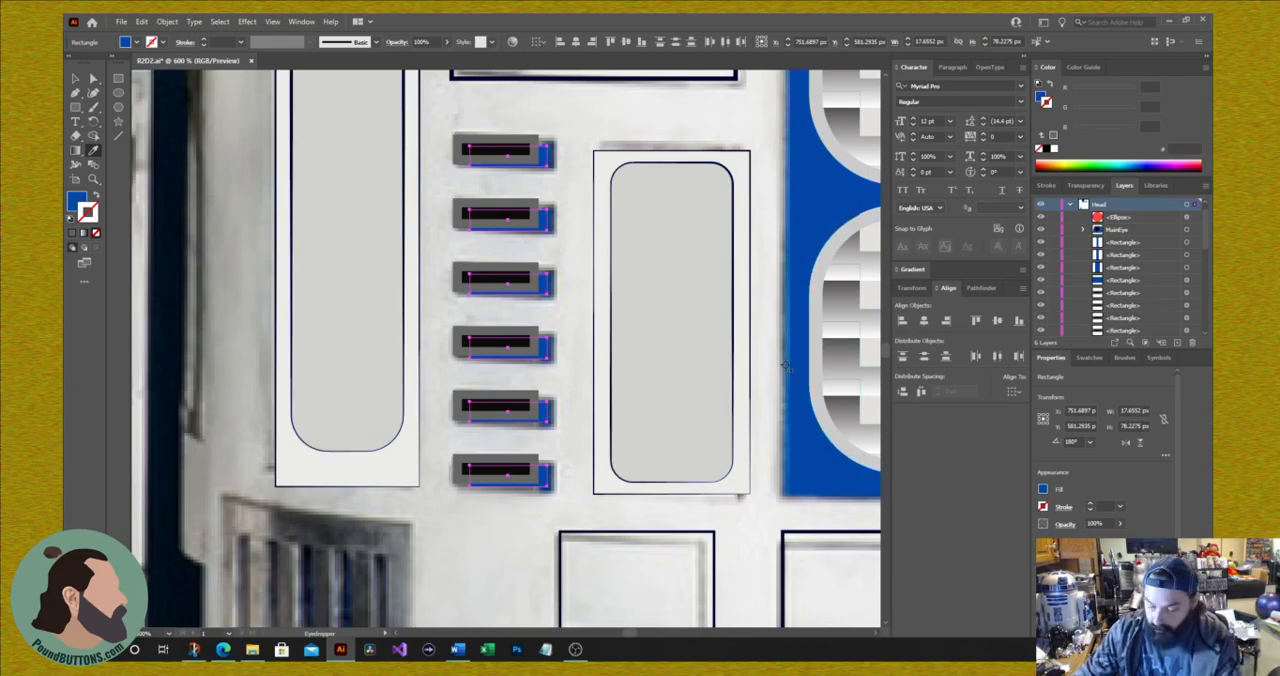
pyautogui.hotkey('ctrl', '0')
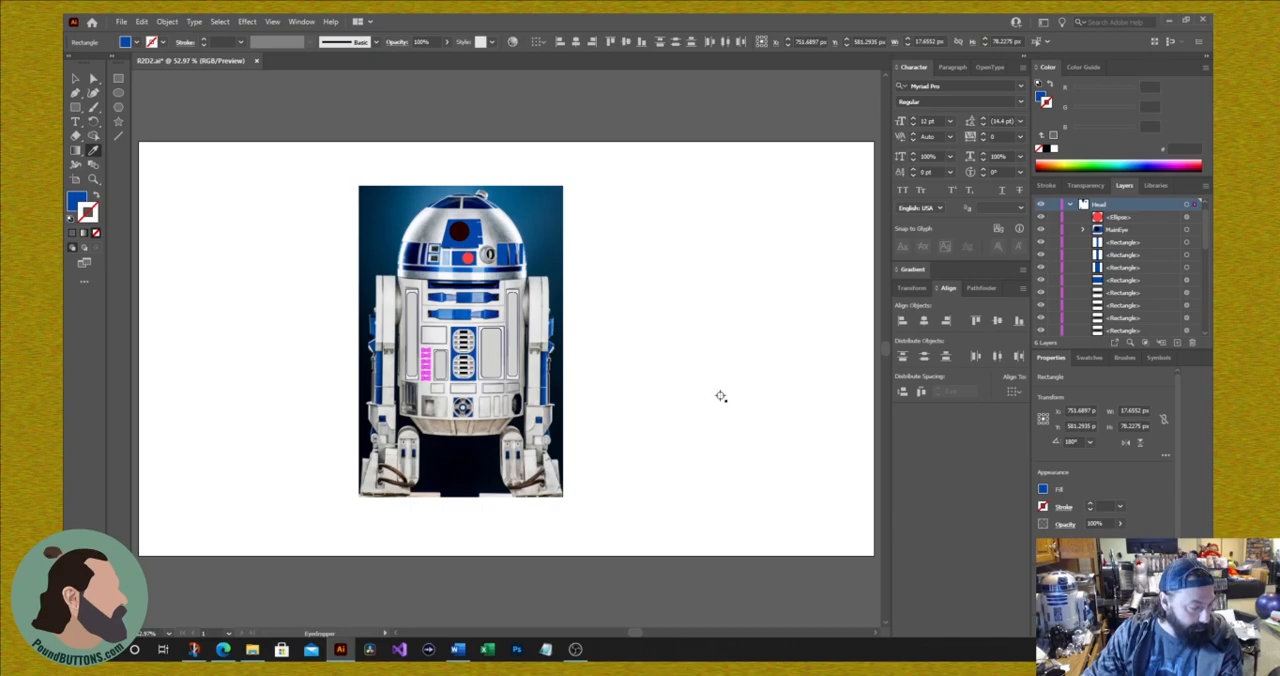
pyautogui.click(73, 80)
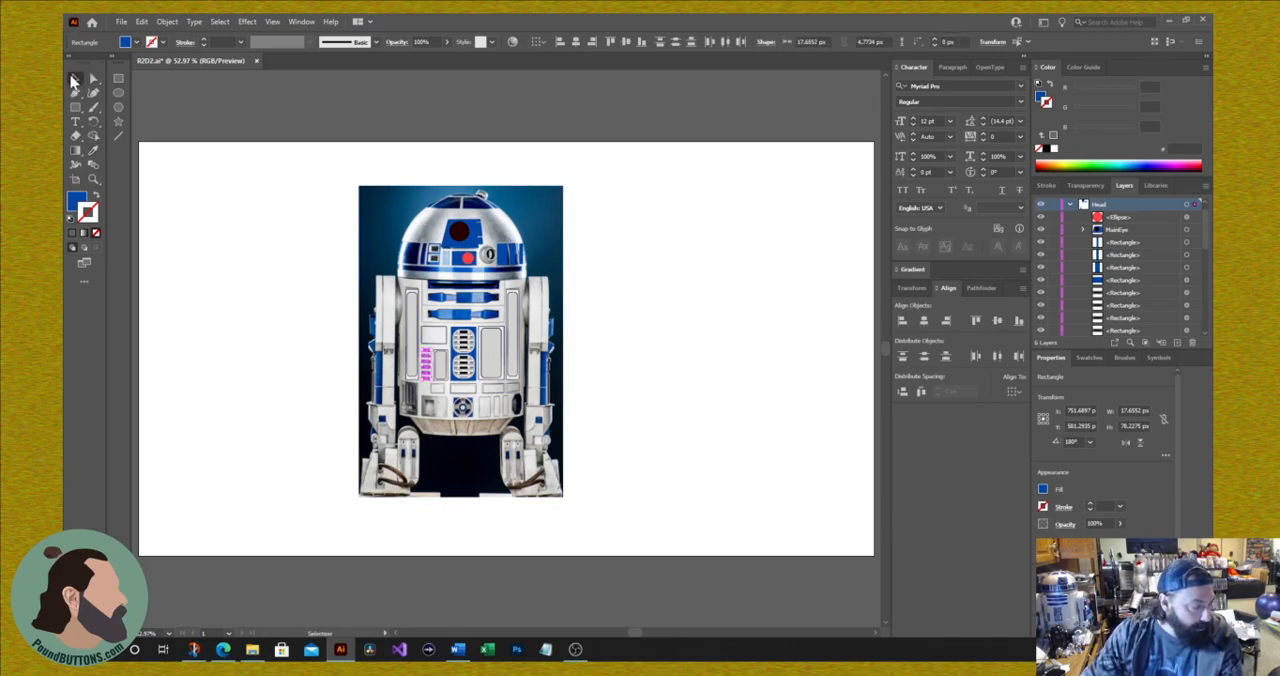
pyautogui.click(230, 389)
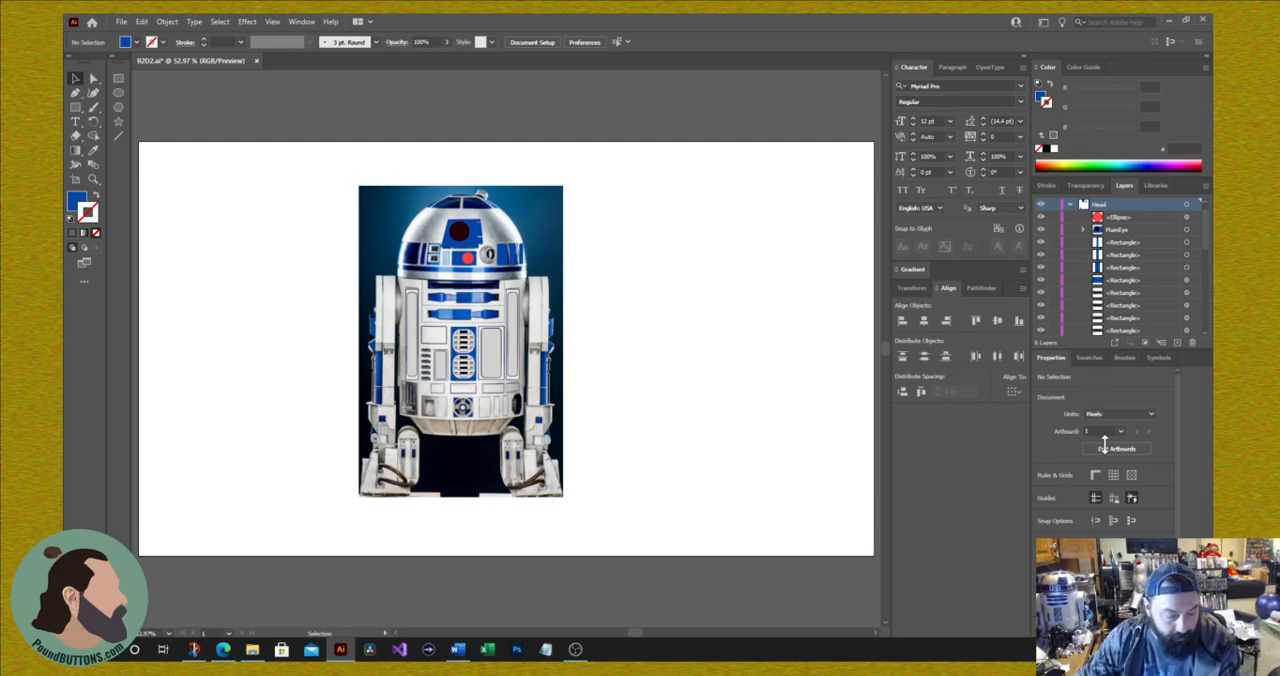
# Step: Move the remaining rectangles and groups from the R2D2 layer into the Head layer, leaving the reference image in the R2D2 layer
pyautogui.scroll(-5, 1122, 287)
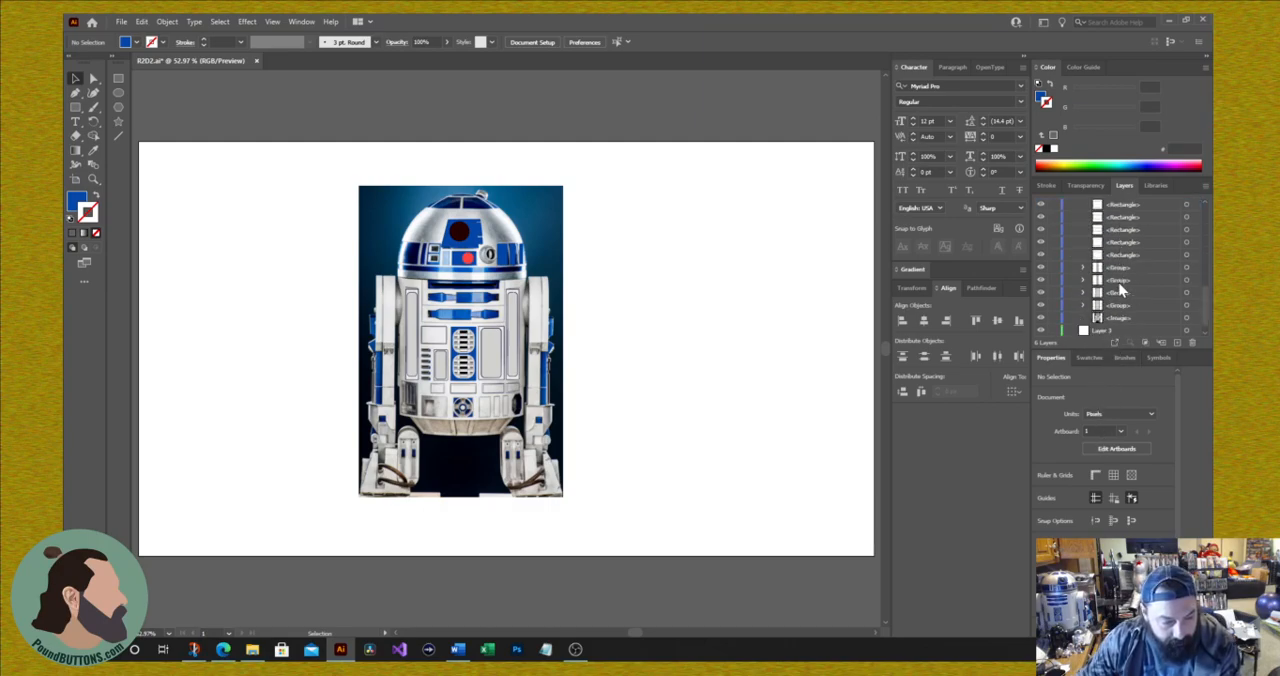
pyautogui.scroll(-1, 1120, 296)
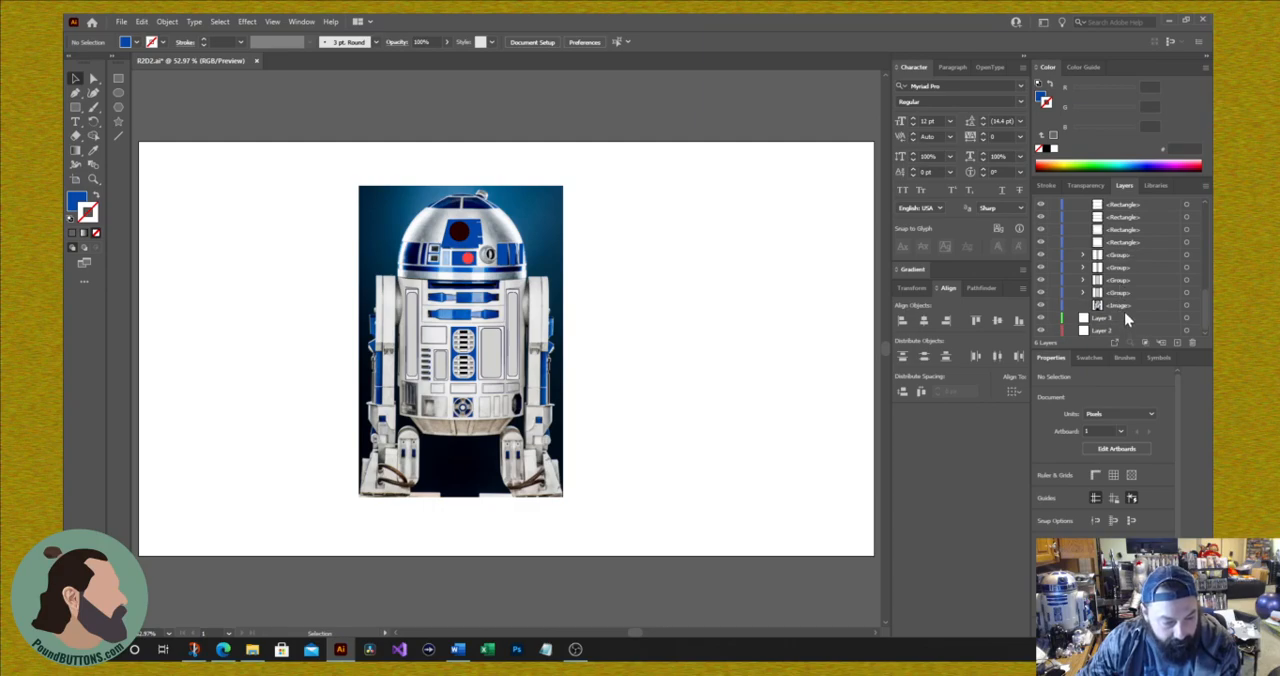
pyautogui.scroll(10, 1148, 284)
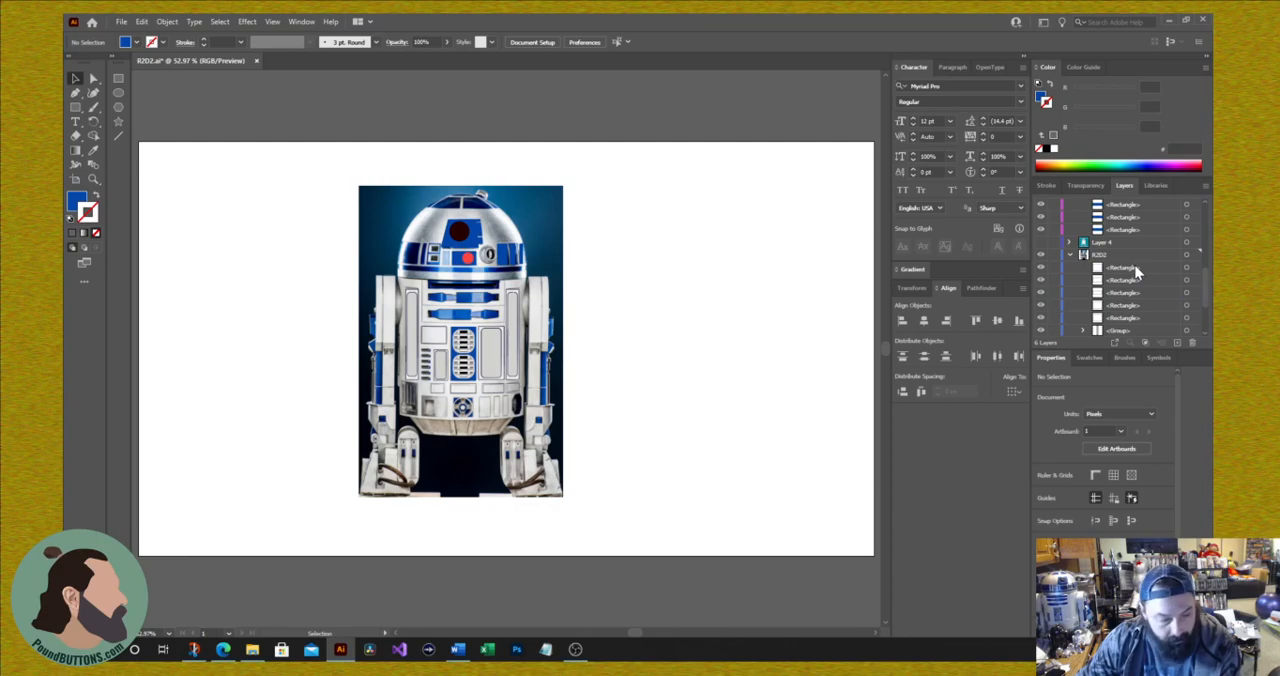
pyautogui.keyDown('shift'); pyautogui.click(1135, 269); pyautogui.keyUp('shift')
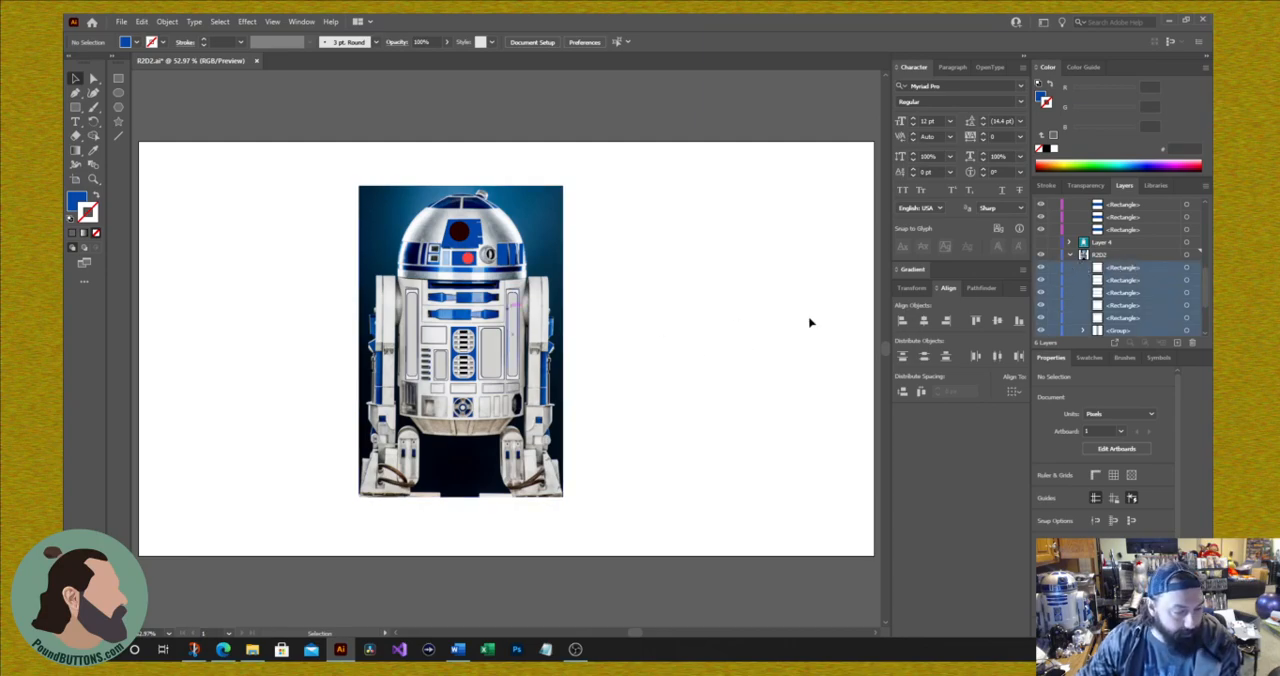
pyautogui.moveTo(1120, 280); pyautogui.dragTo(1127, 243)
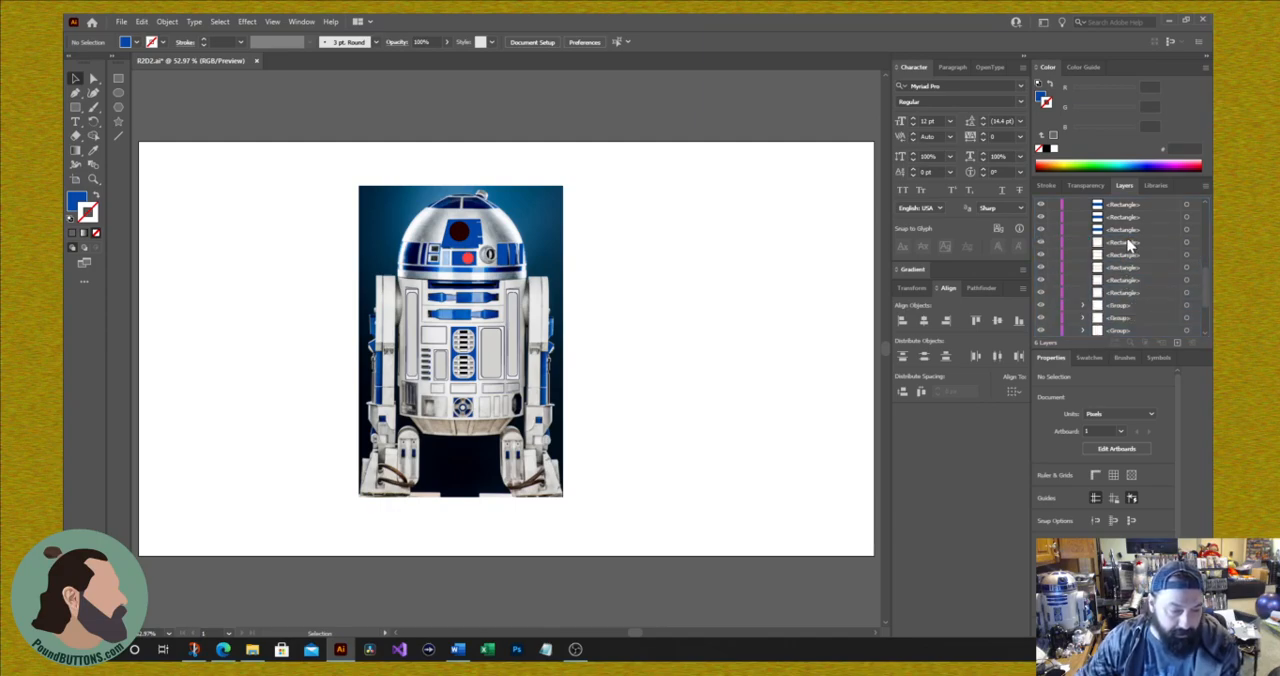
# Step: Check the artwork without the reference photo by temporarily hiding the R2D2 layer and showing Layer 4
pyautogui.scroll(-3, 1107, 303)
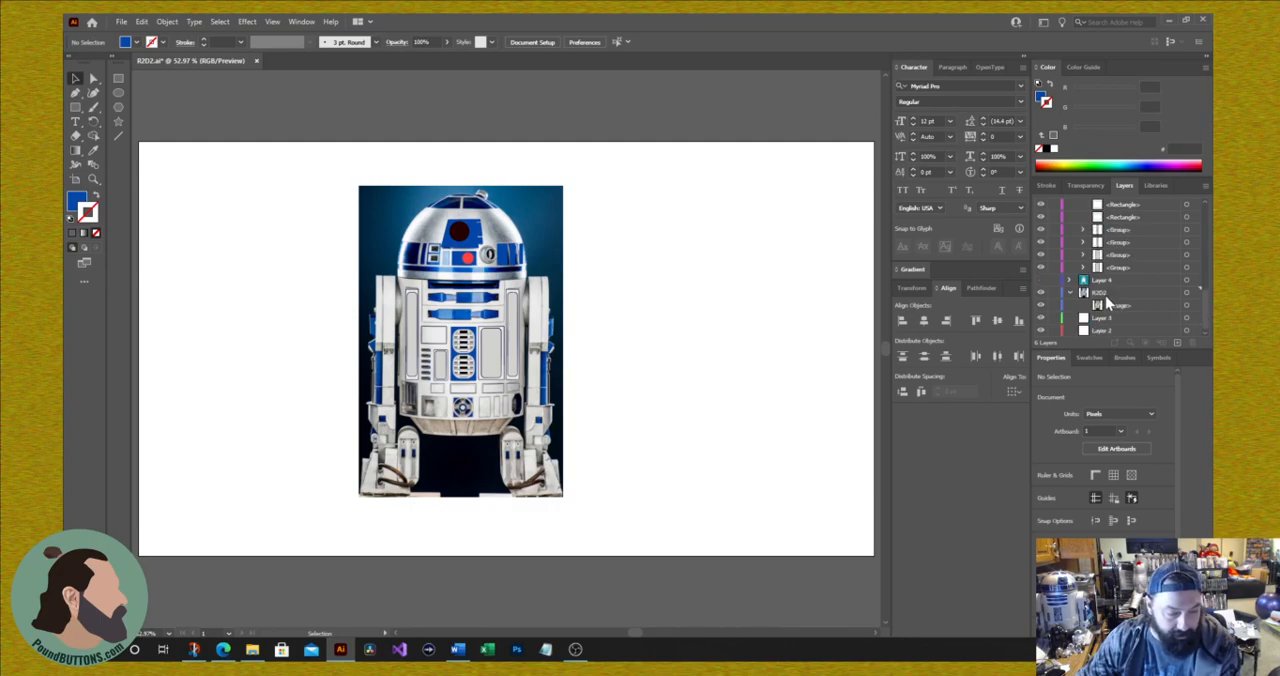
pyautogui.click(1040, 292)
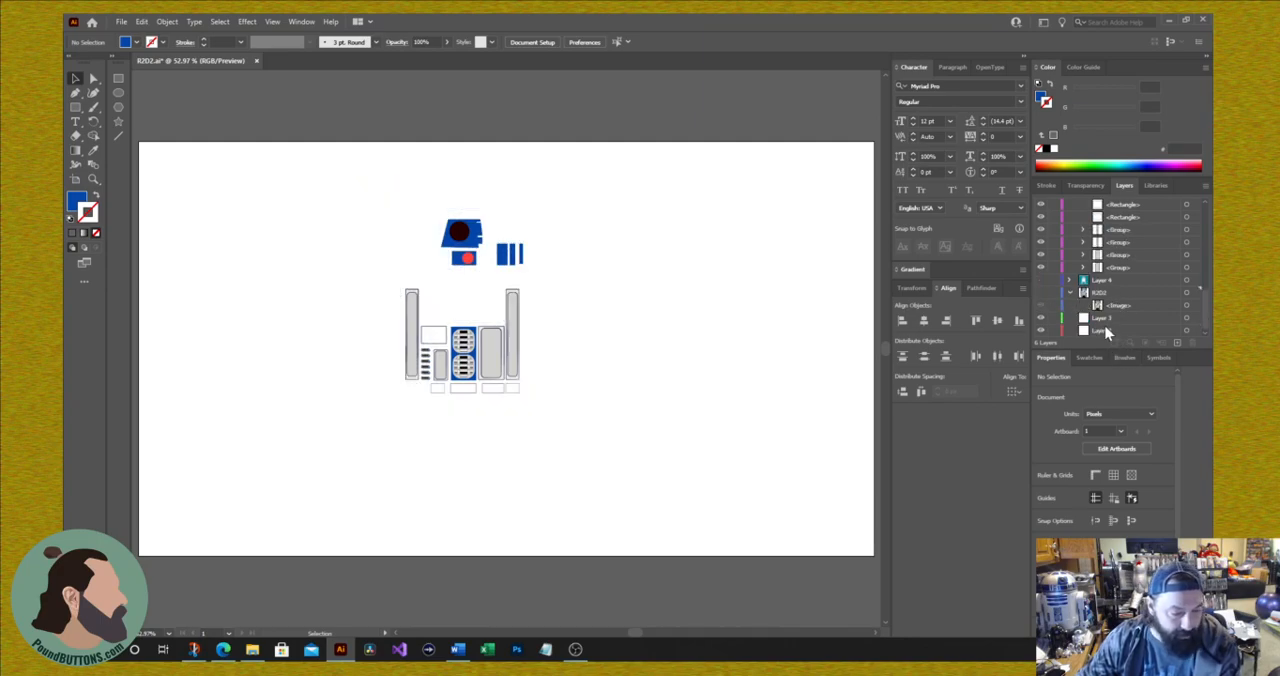
pyautogui.click(1041, 280)
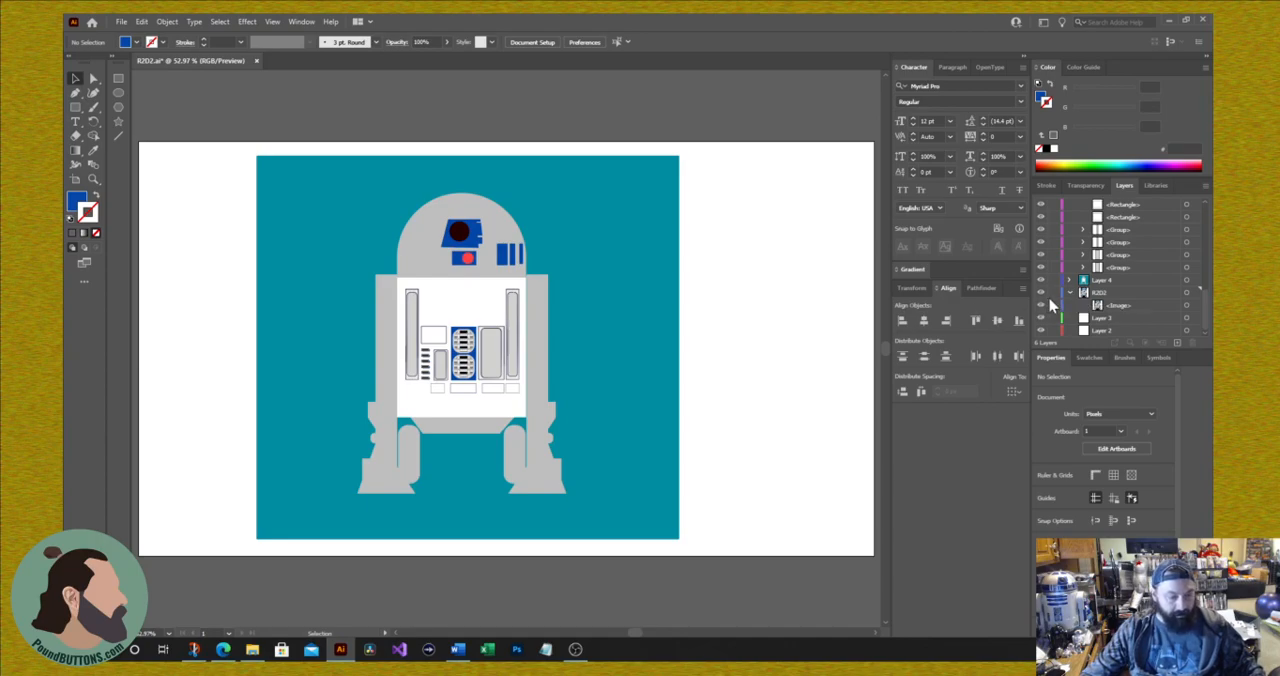
pyautogui.click(1041, 283)
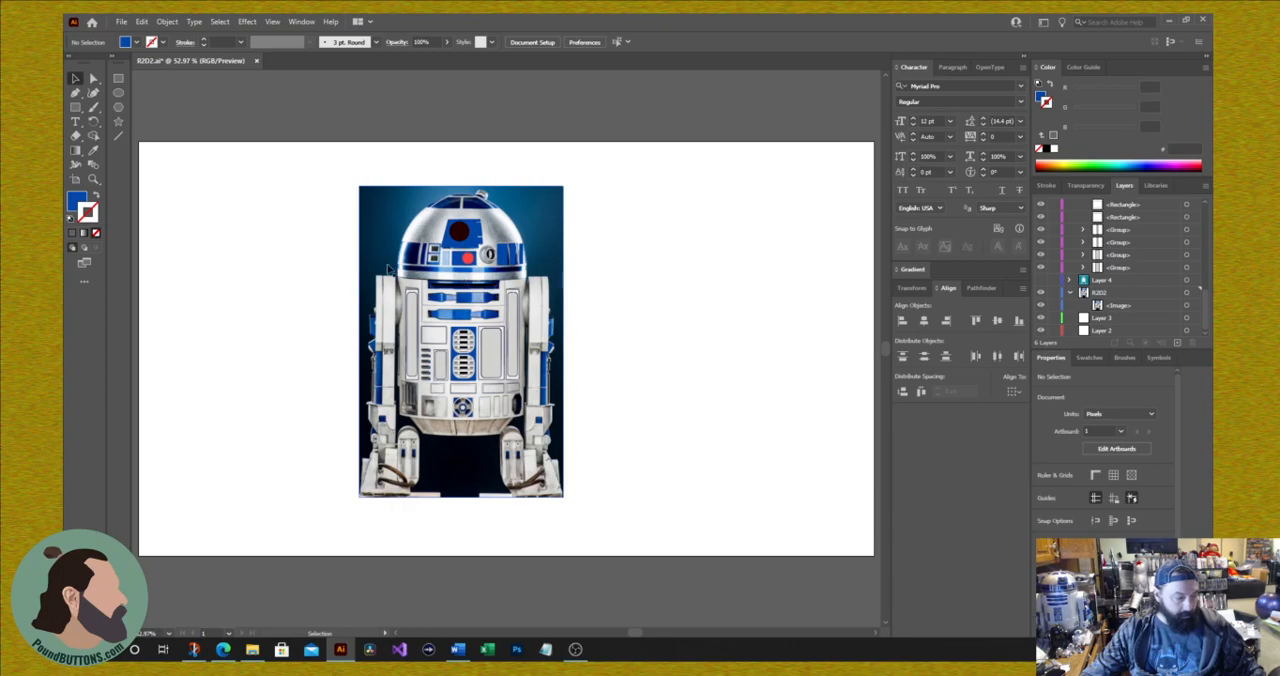
# Step: Move the reference photo to the right of the traced artwork and show Layer 4
pyautogui.moveTo(514, 210); pyautogui.dragTo(792, 208)
pyautogui.click(1041, 283)
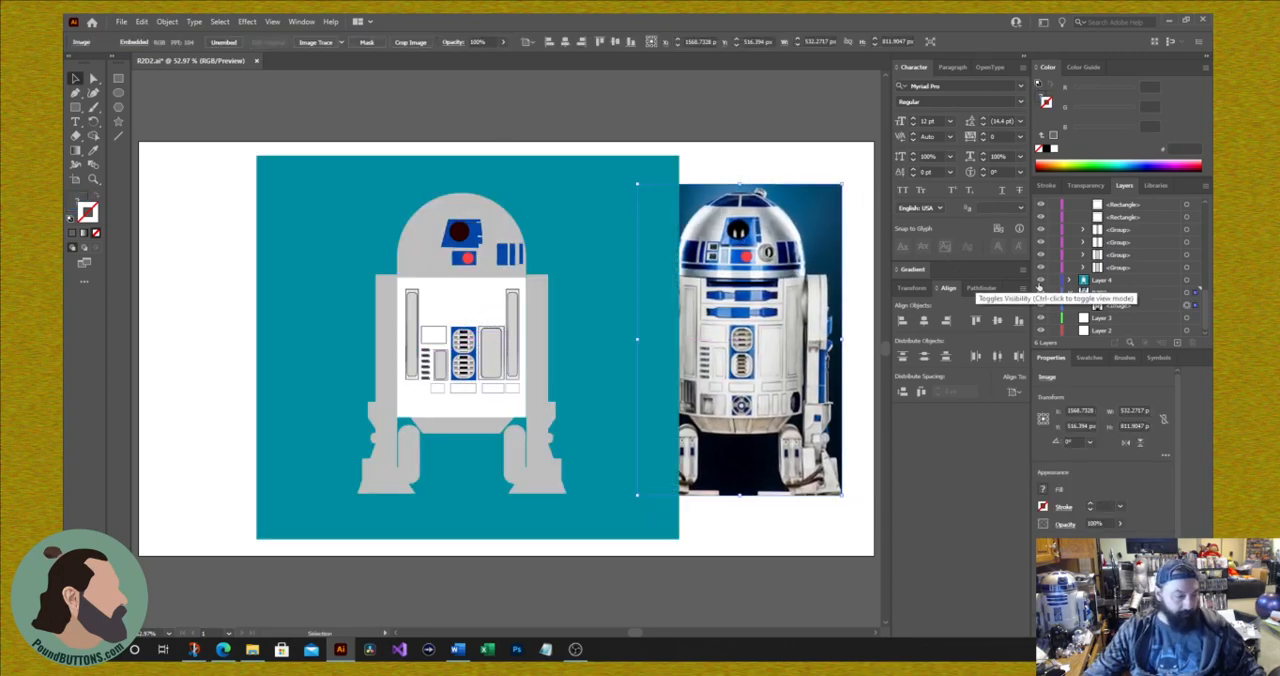
pyautogui.moveTo(806, 213); pyautogui.dragTo(801, 217)
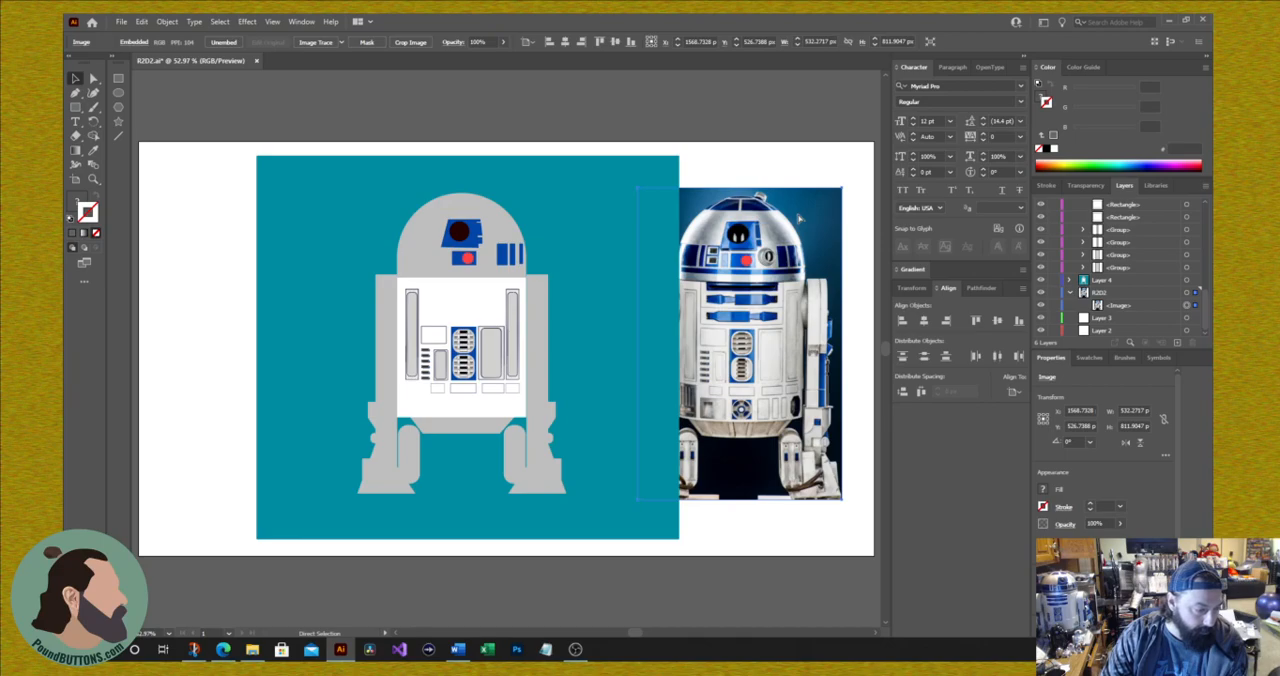
pyautogui.press('v')
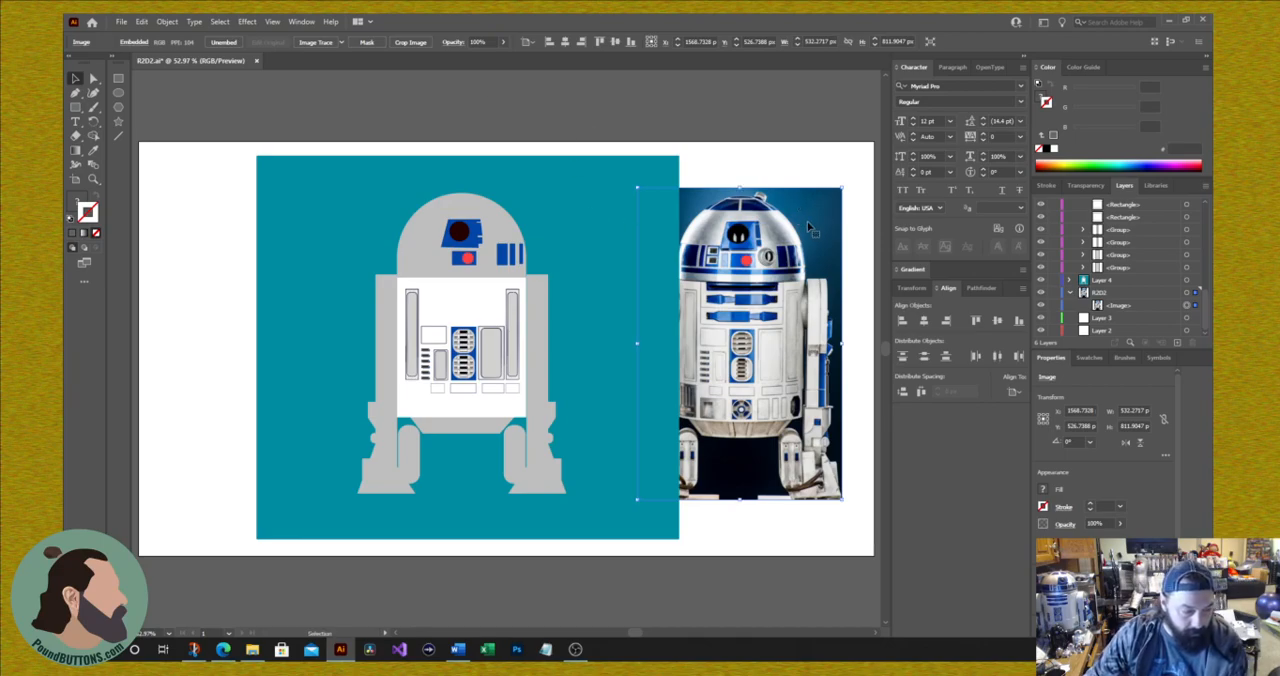
pyautogui.press('a')
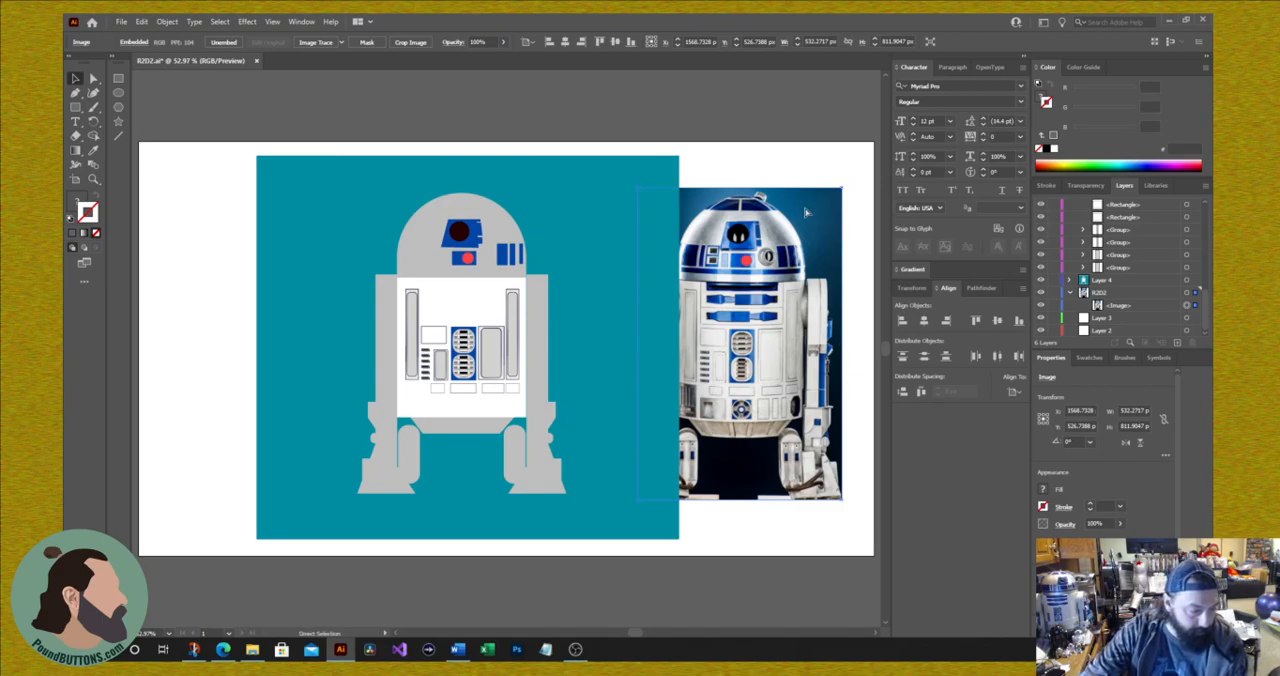
pyautogui.press('v')
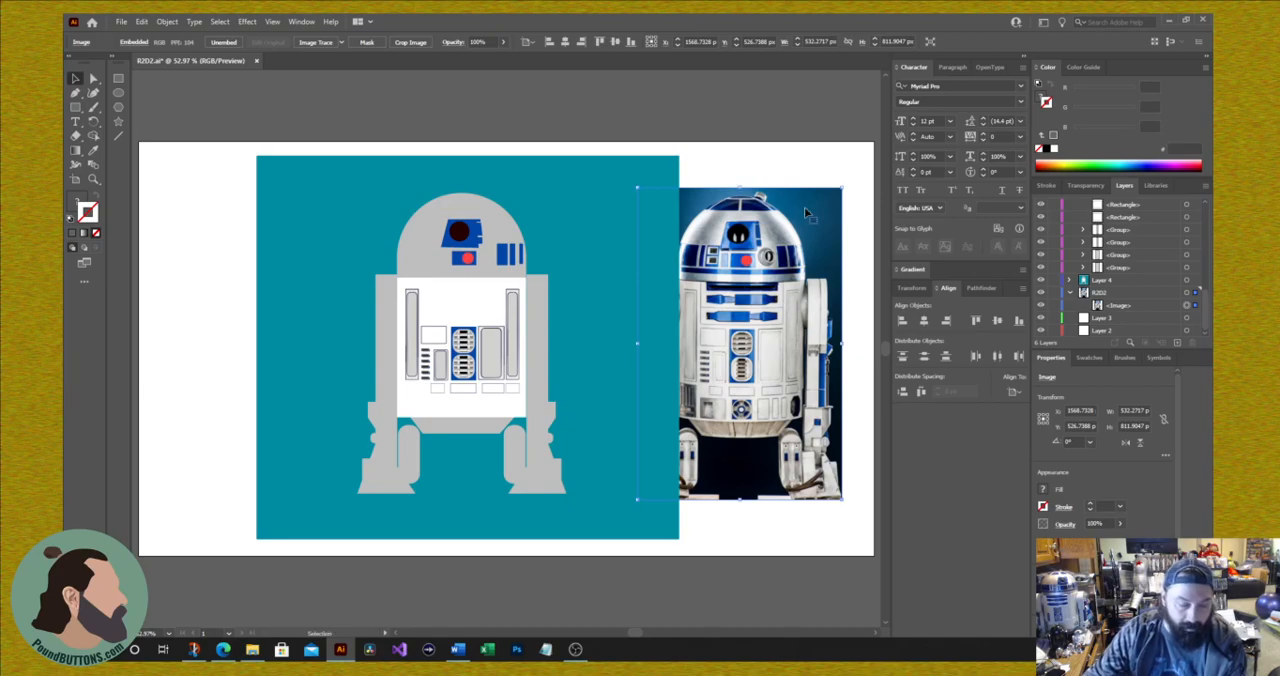
# Step: Move the R2D2 layer to the end of the Head layer, above Layer 4, and shift the photo left, closer to the drawing
pyautogui.click(1131, 293)
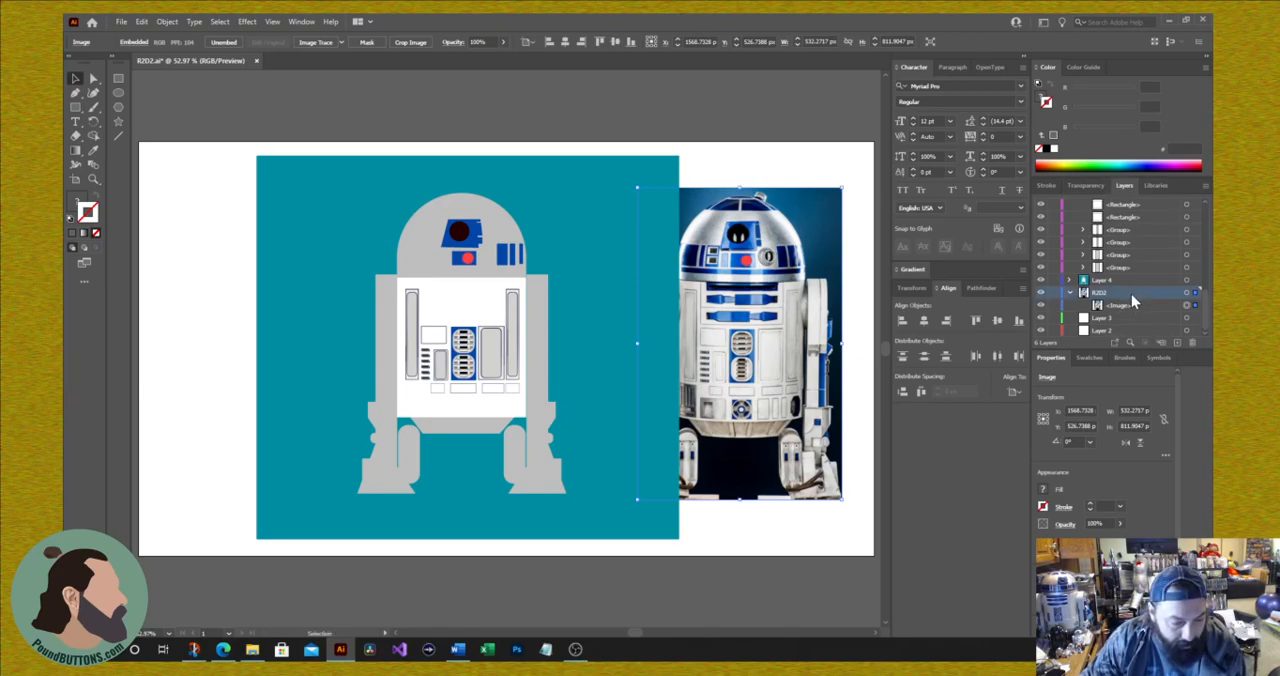
pyautogui.moveTo(1131, 294); pyautogui.dragTo(1124, 286)
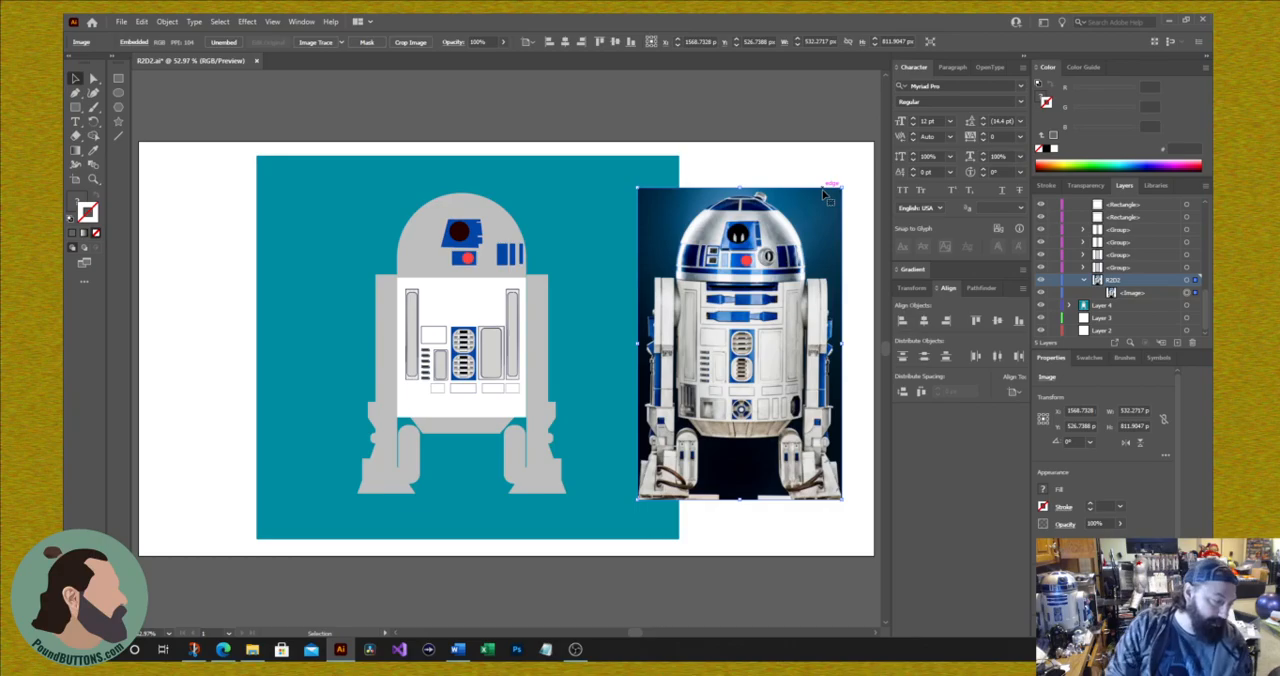
pyautogui.scroll(1, 826, 194)
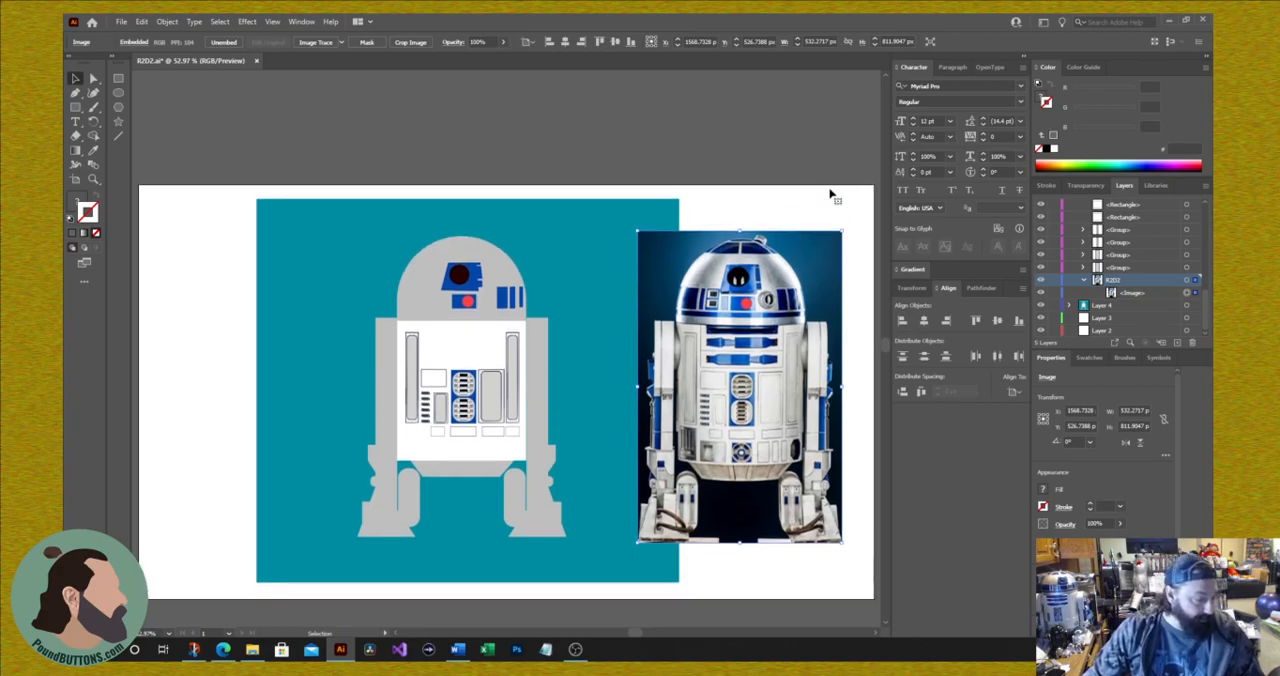
pyautogui.moveTo(821, 254); pyautogui.dragTo(766, 257)
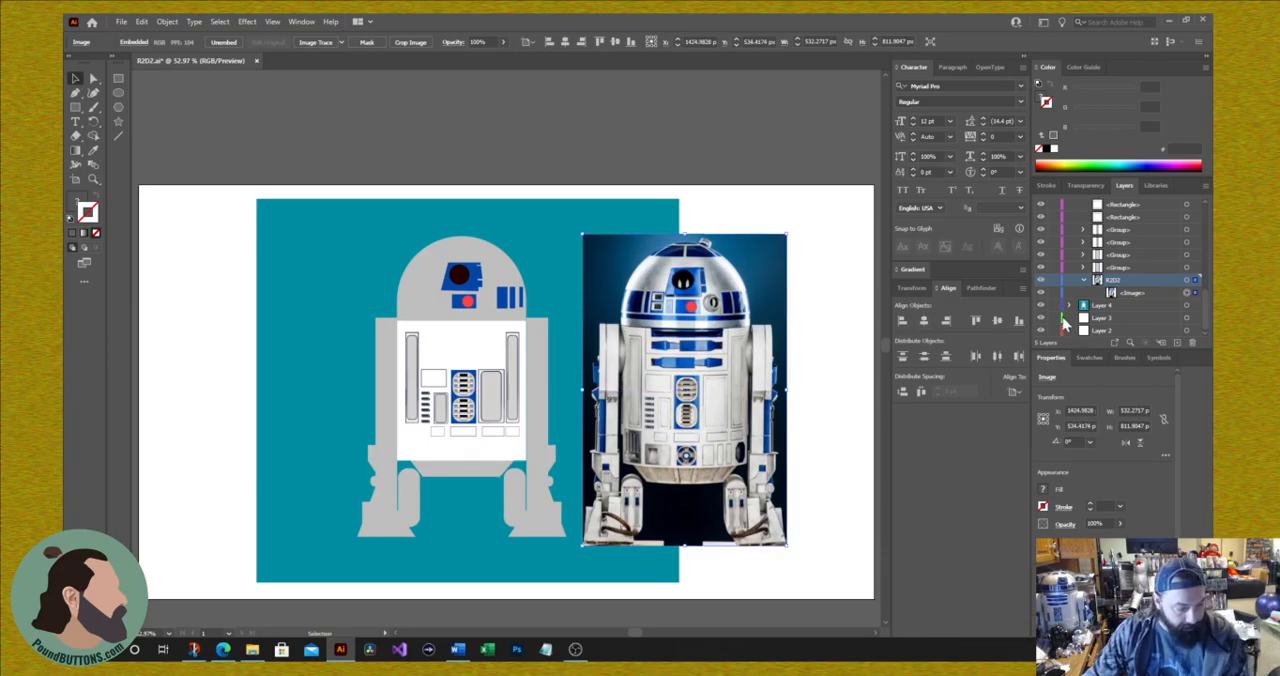
# Step: Duplicate the blue double-grate group into the empty teal area between the drawing and the photo
pyautogui.hotkey('ctrl', '+')
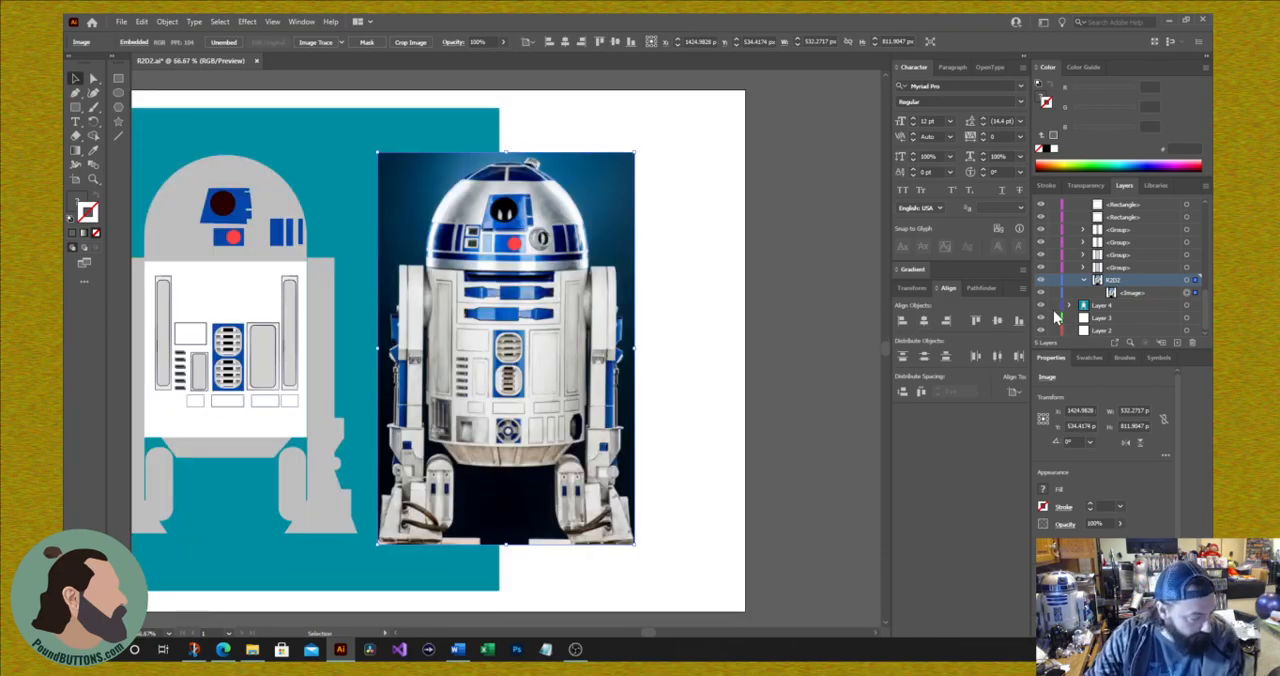
pyautogui.moveTo(647, 633); pyautogui.dragTo(636, 635)
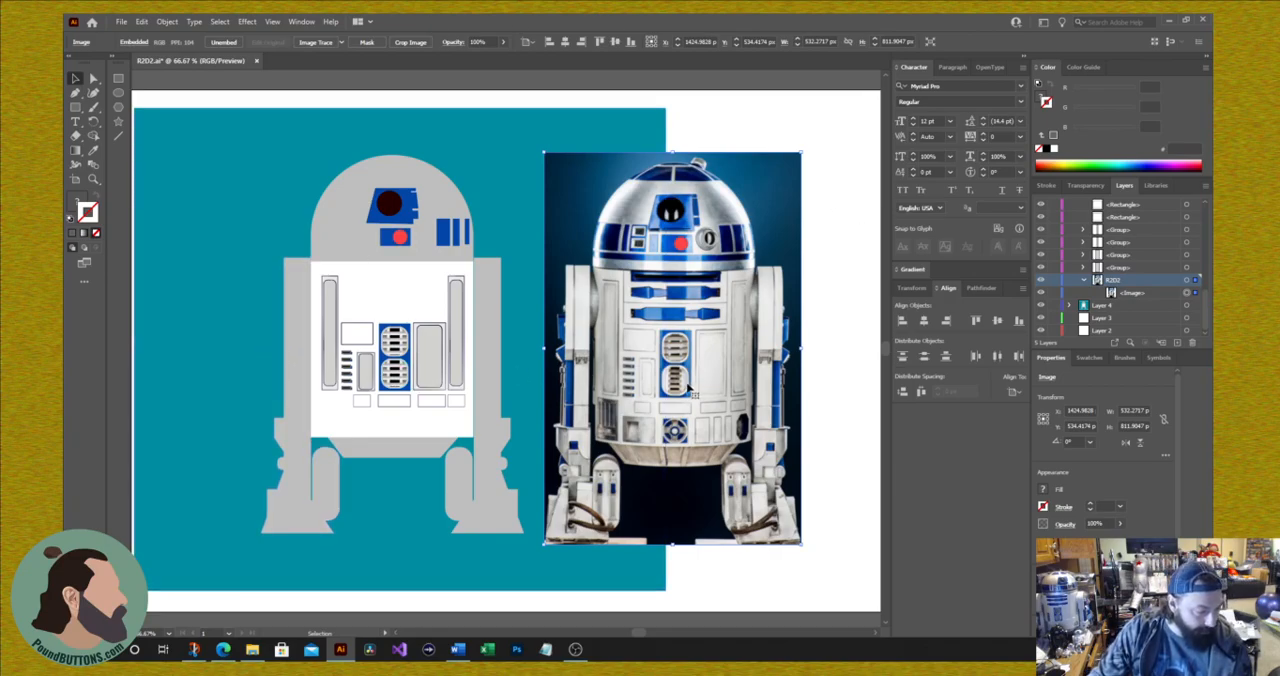
pyautogui.moveTo(455, 388); pyautogui.dragTo(393, 370)
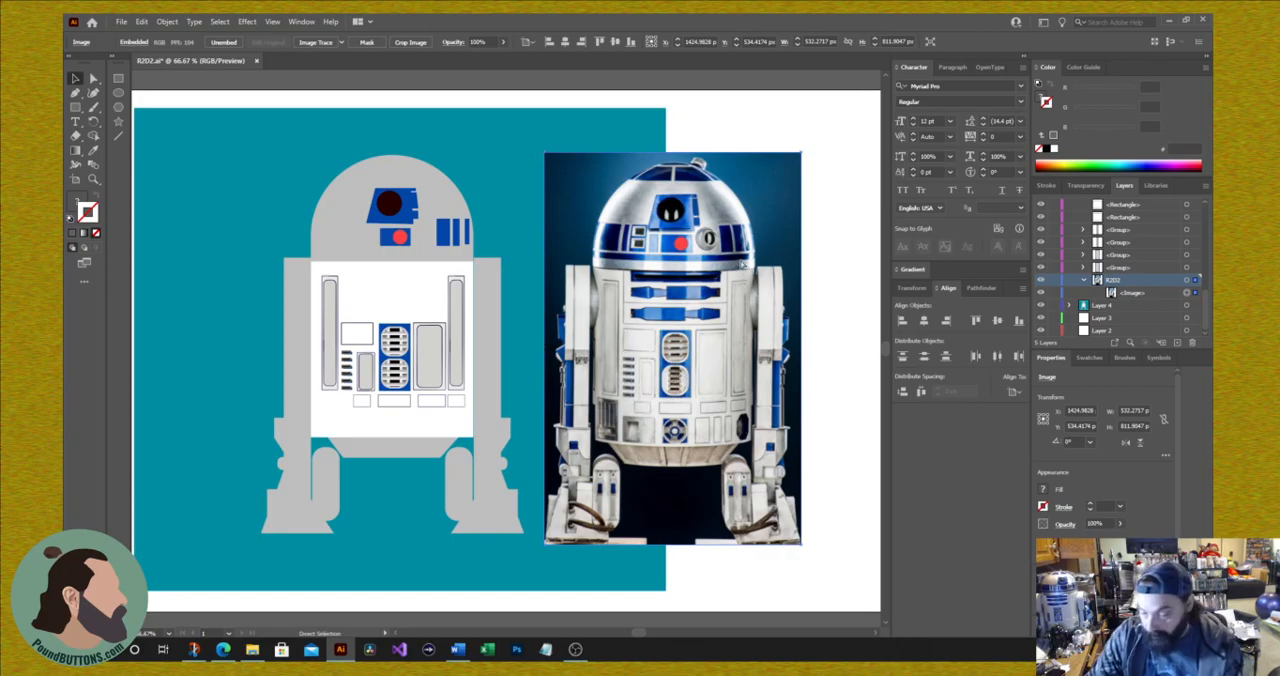
pyautogui.hotkey('ctrl', '=')
pyautogui.hotkey('ctrl', '=')
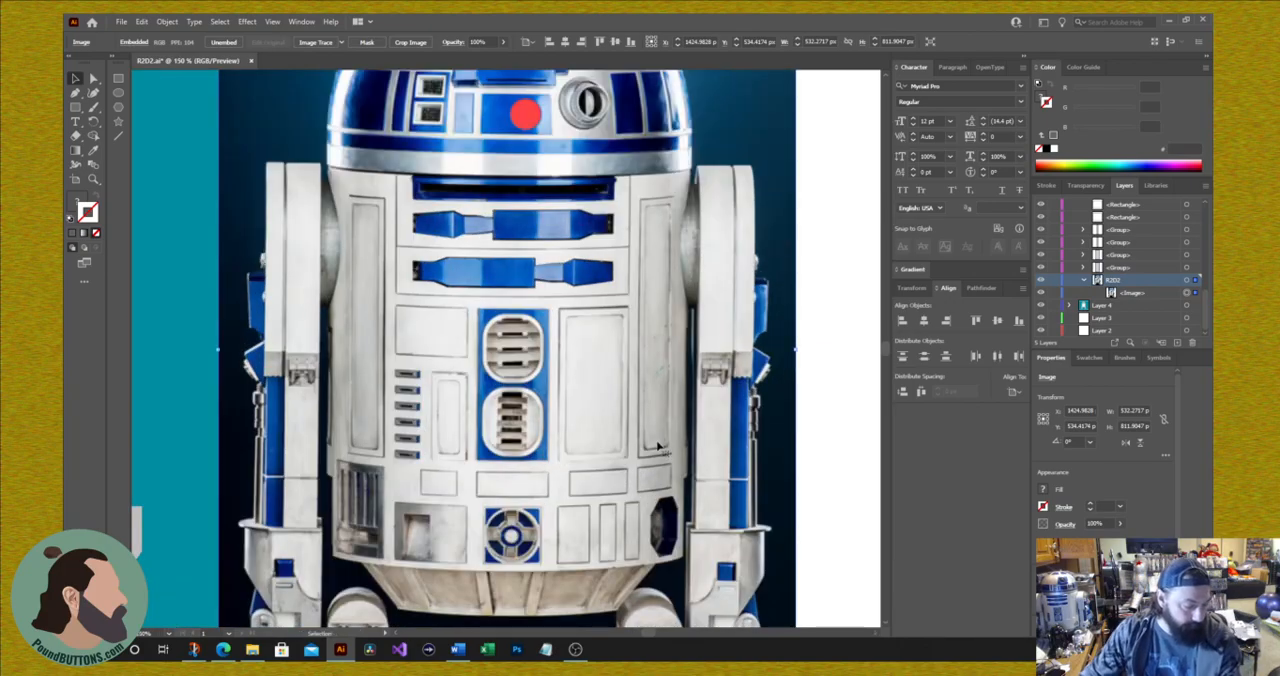
pyautogui.moveTo(648, 636)
pyautogui.mouseDown()
pyautogui.moveTo(620, 636)
pyautogui.moveTo(635, 637)
pyautogui.mouseUp()
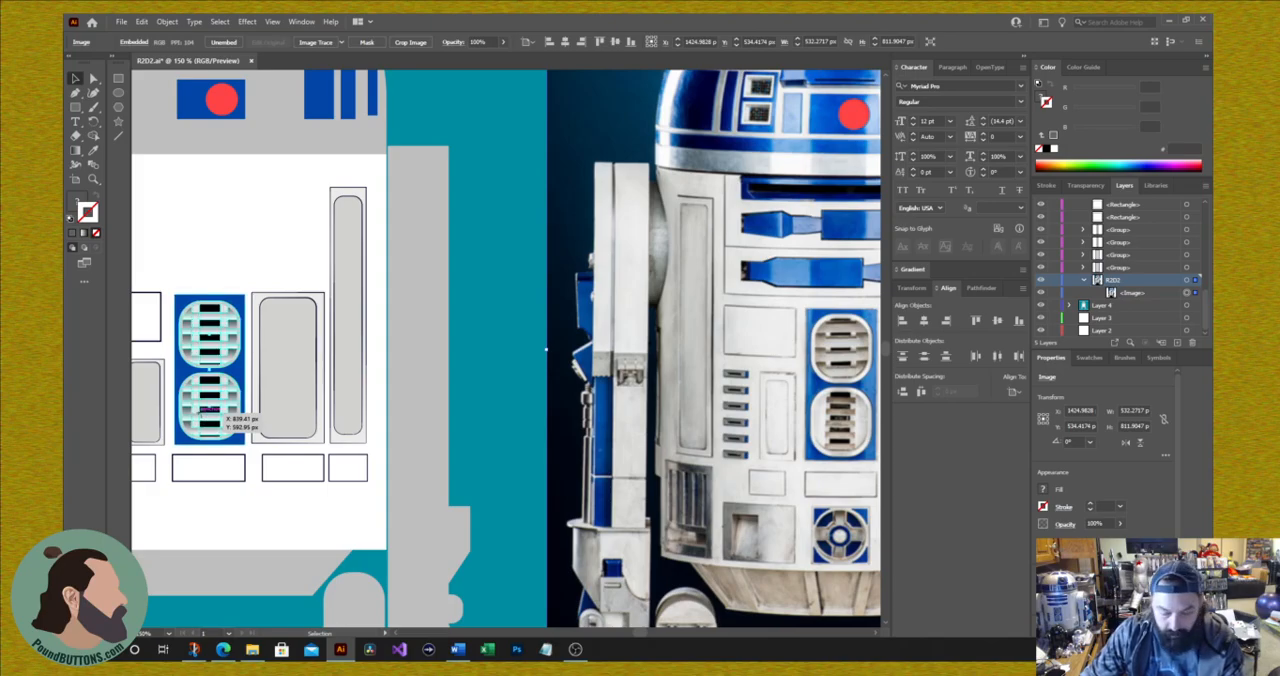
pyautogui.moveTo(209, 410); pyautogui.dragTo(513, 438)
# Step: Undo the accidental move of the teal background rectangle and hide Layer 4
pyautogui.moveTo(463, 276); pyautogui.dragTo(575, 503)
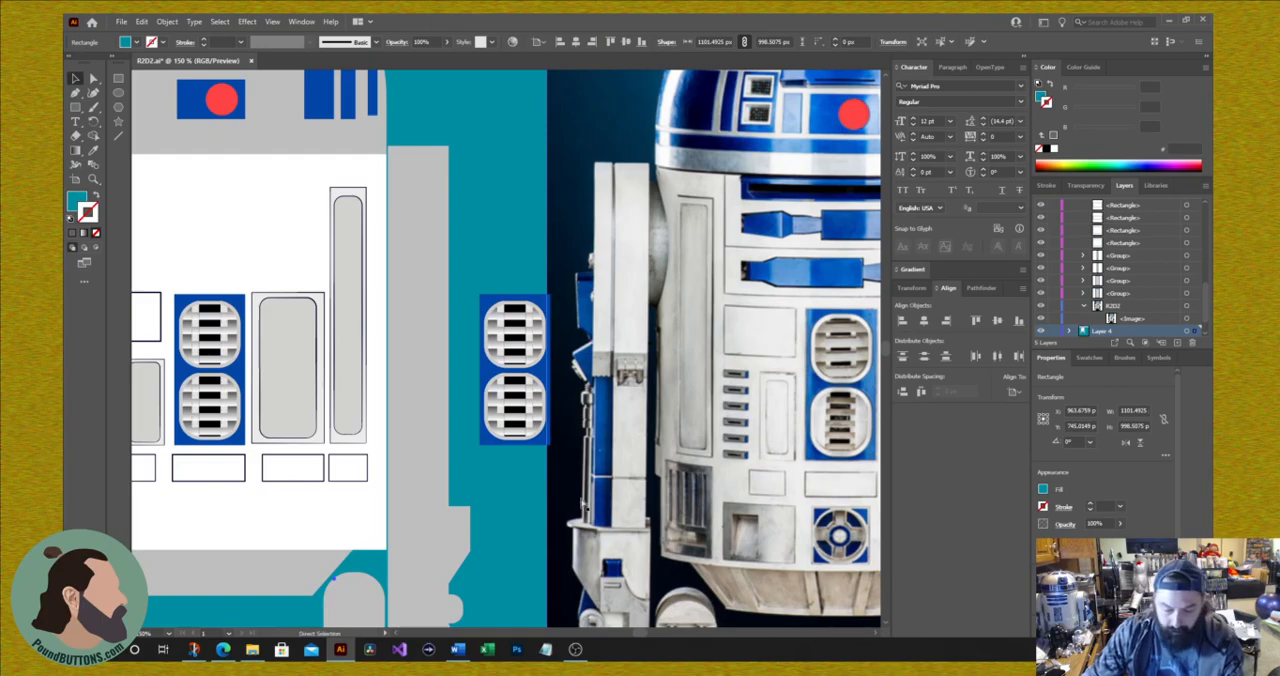
pyautogui.hotkey('ctrl', 'z')
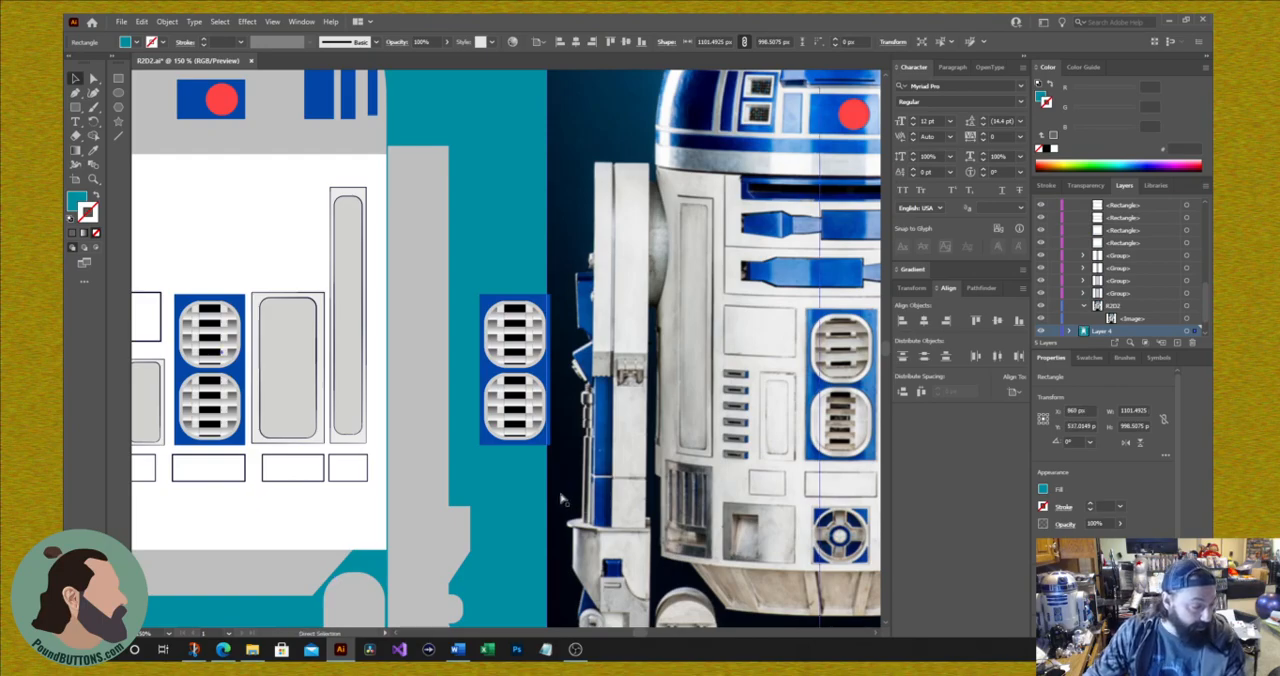
pyautogui.click(518, 339)
pyautogui.rightClick(518, 340)
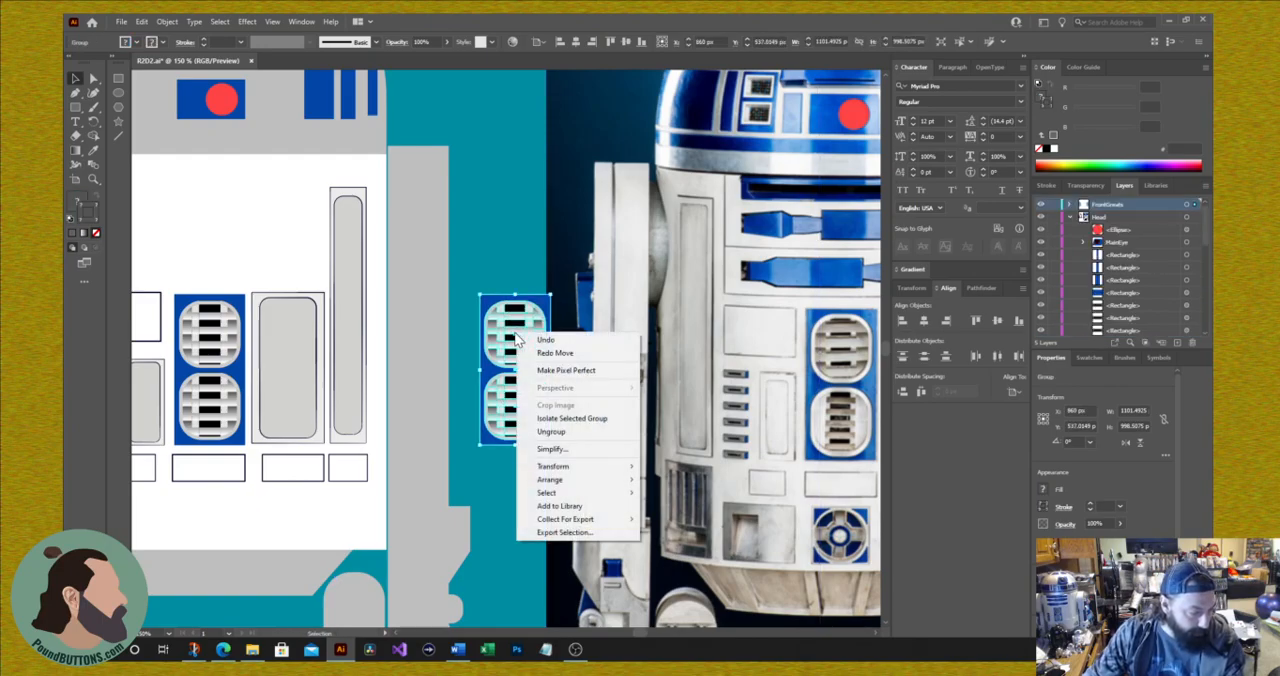
pyautogui.click(1127, 283)
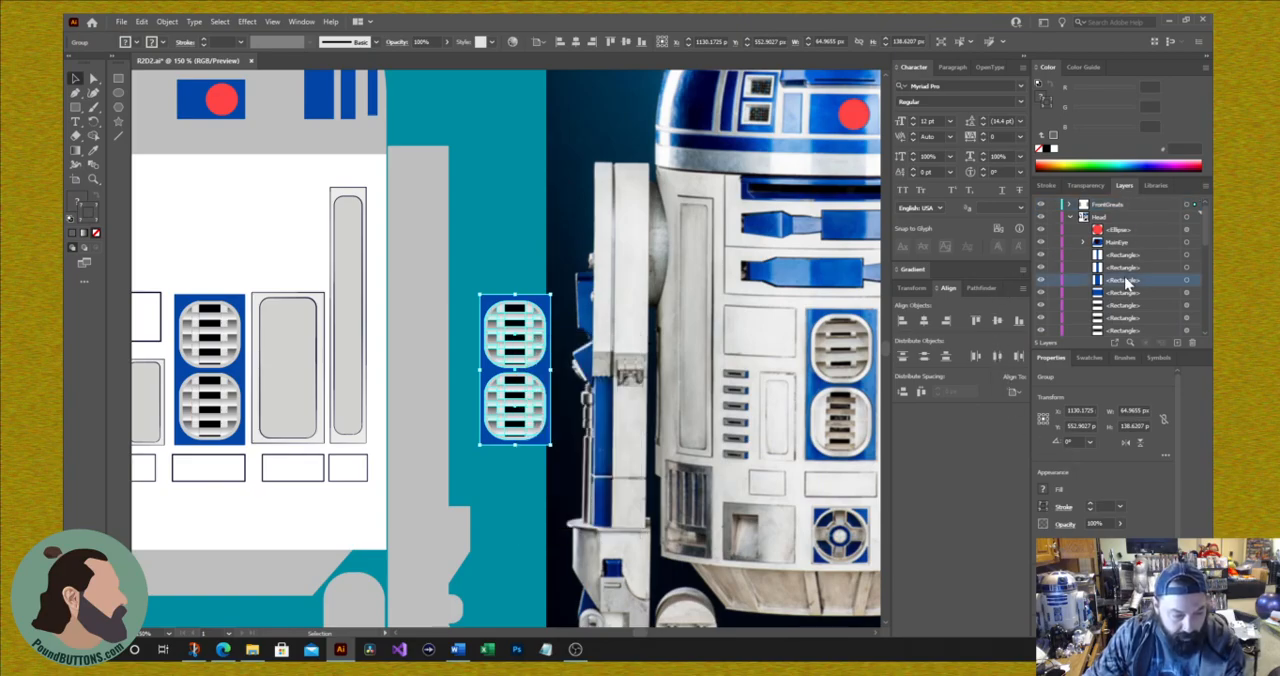
pyautogui.scroll(-5, 1127, 283)
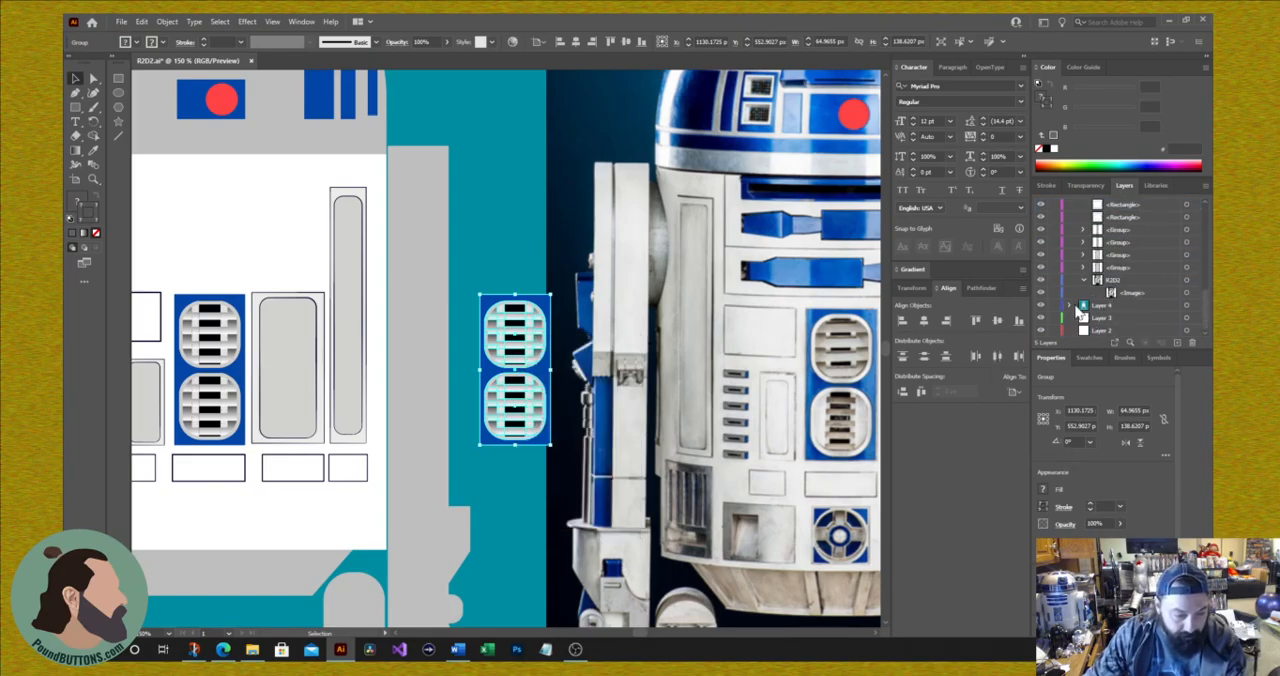
pyautogui.click(1041, 307)
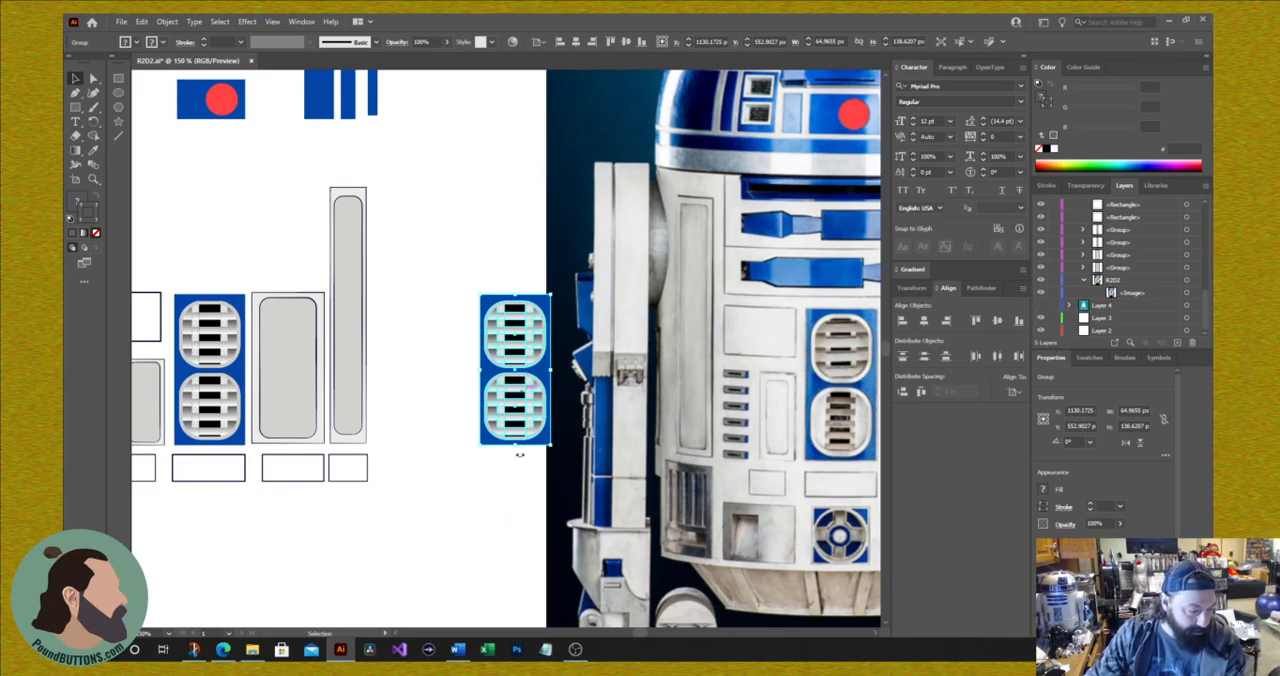
# Step: Shift the duplicated grate group slightly left, away from the photo, and ungroup it
pyautogui.moveTo(503, 376); pyautogui.dragTo(489, 373)
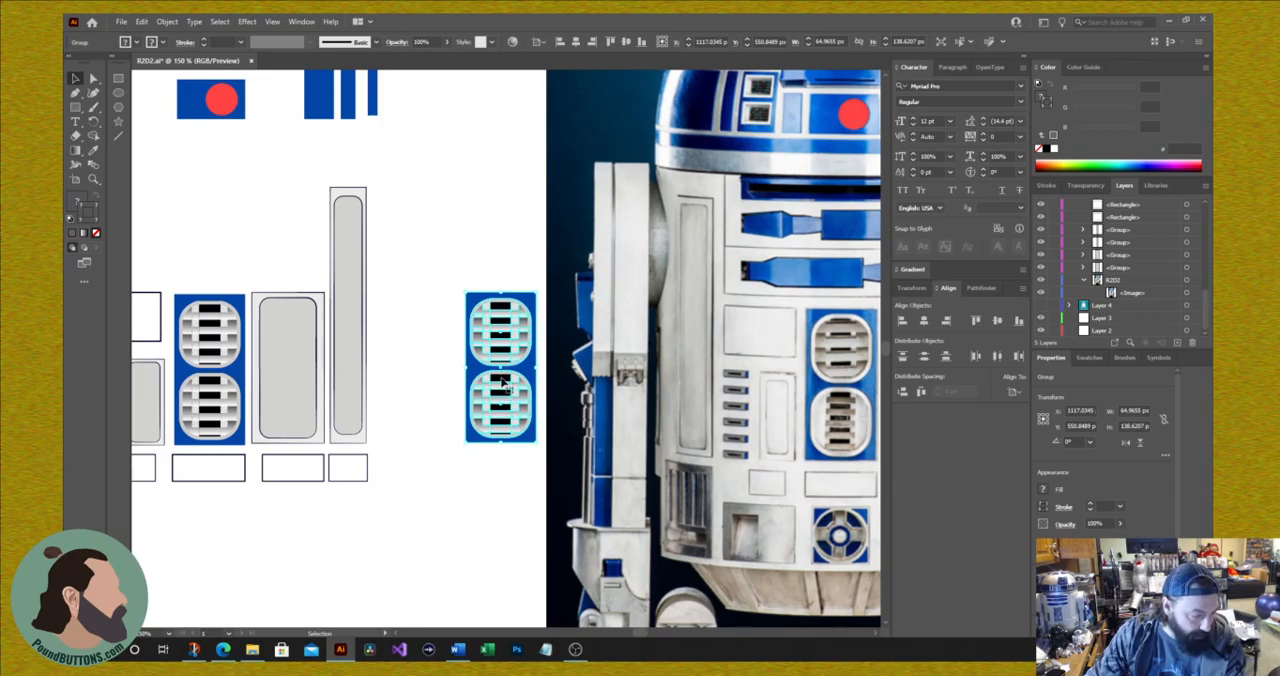
pyautogui.rightClick(503, 383)
pyautogui.click(548, 481)
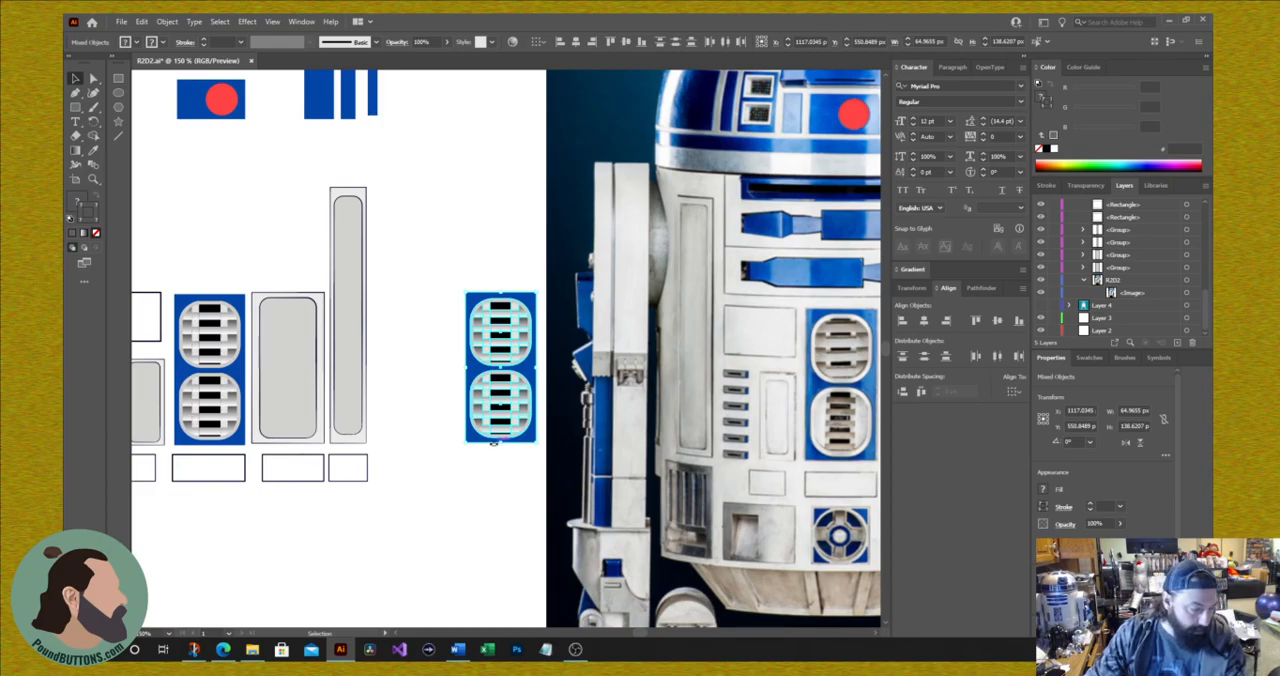
pyautogui.click(508, 480)
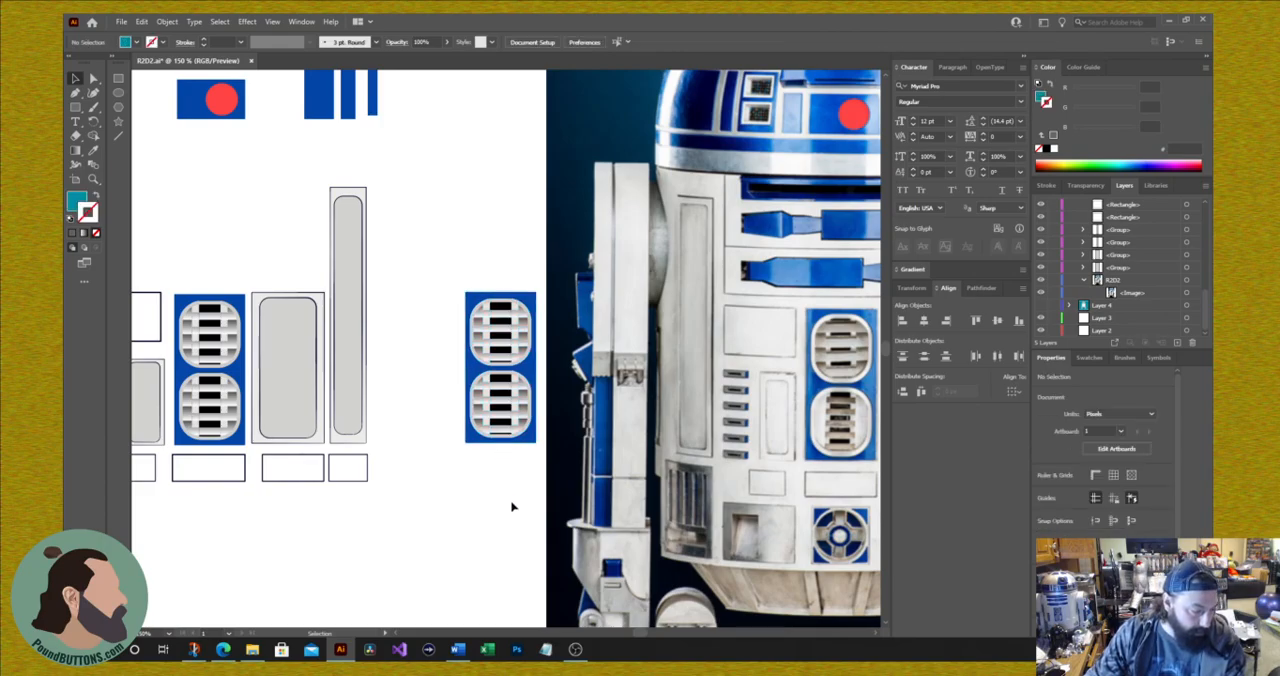
# Step: Delete the lower grate and the blue backing rectangle from the duplicated set
pyautogui.click(498, 434)
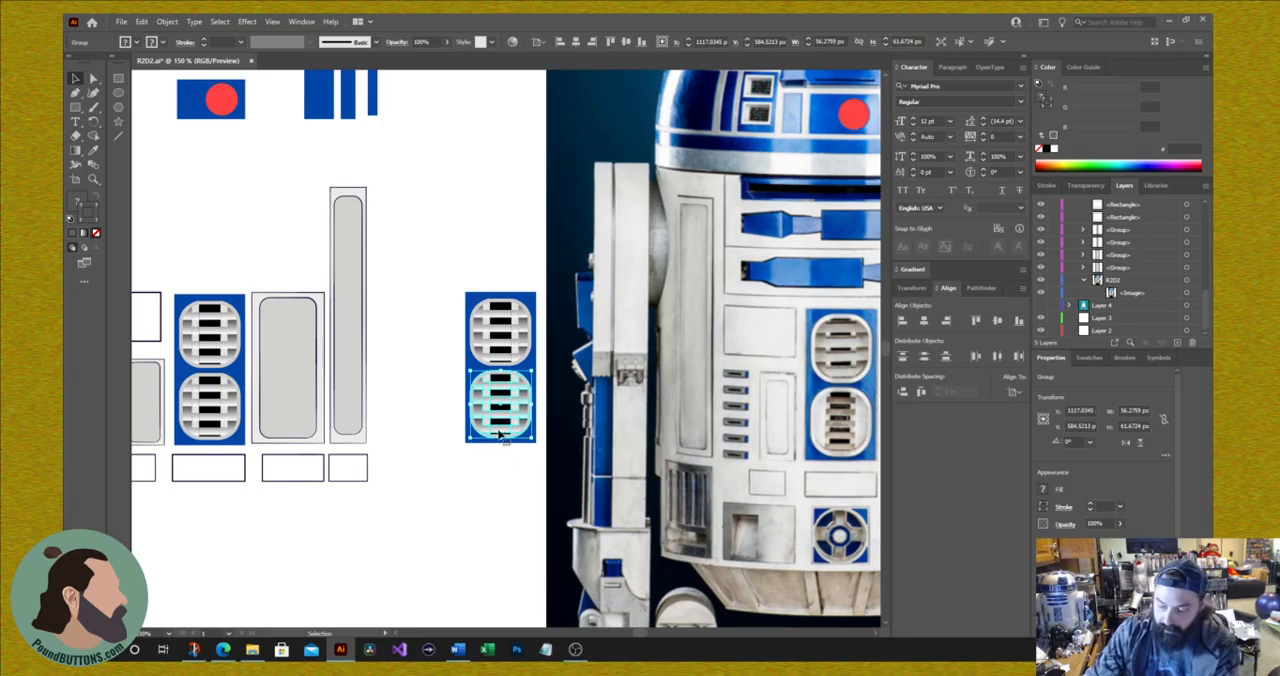
pyautogui.press('Delete')
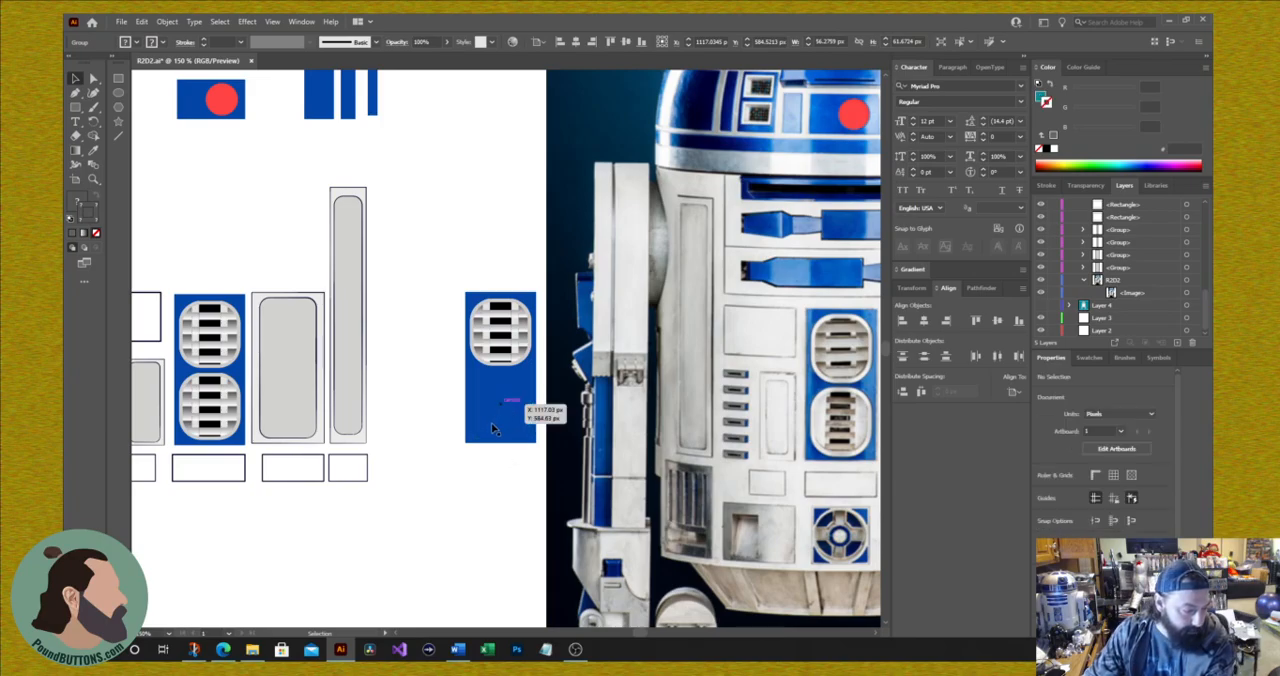
pyautogui.click(503, 418)
pyautogui.press('Delete')
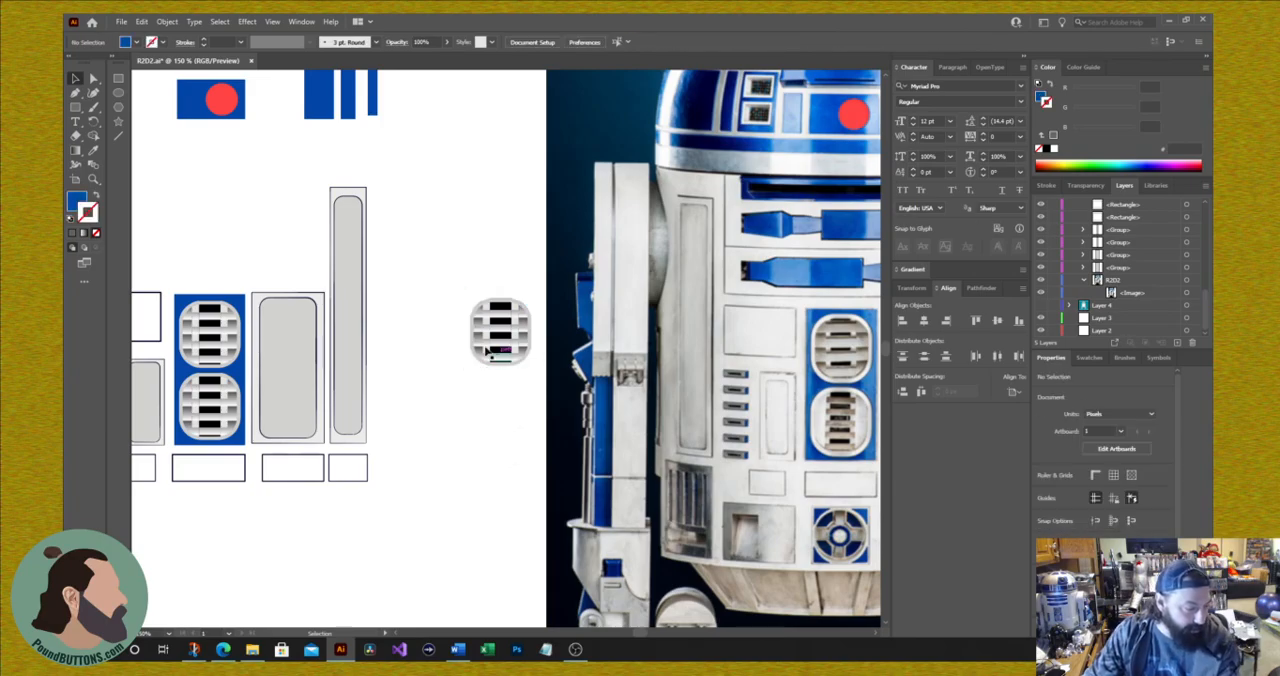
# Step: Ungroup the remaining duplicated grate and place two copies of its rounded gray outline below it
pyautogui.click(516, 349)
pyautogui.rightClick(514, 346)
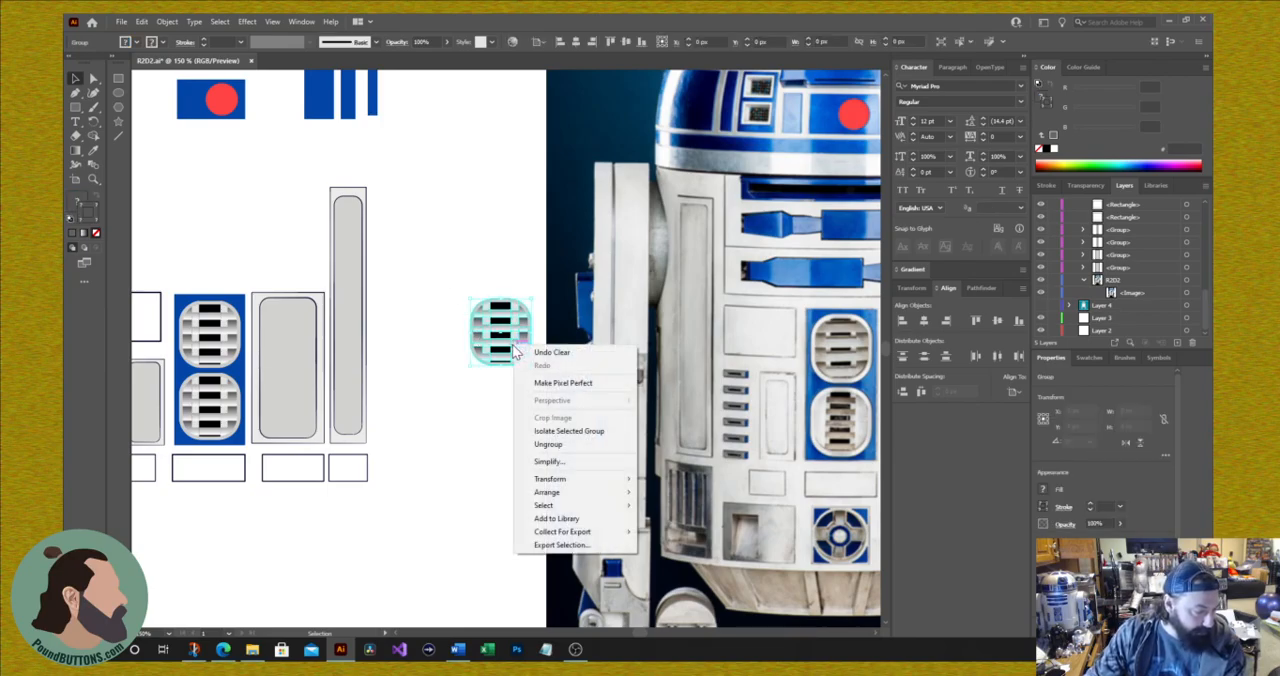
pyautogui.click(548, 446)
pyautogui.click(498, 428)
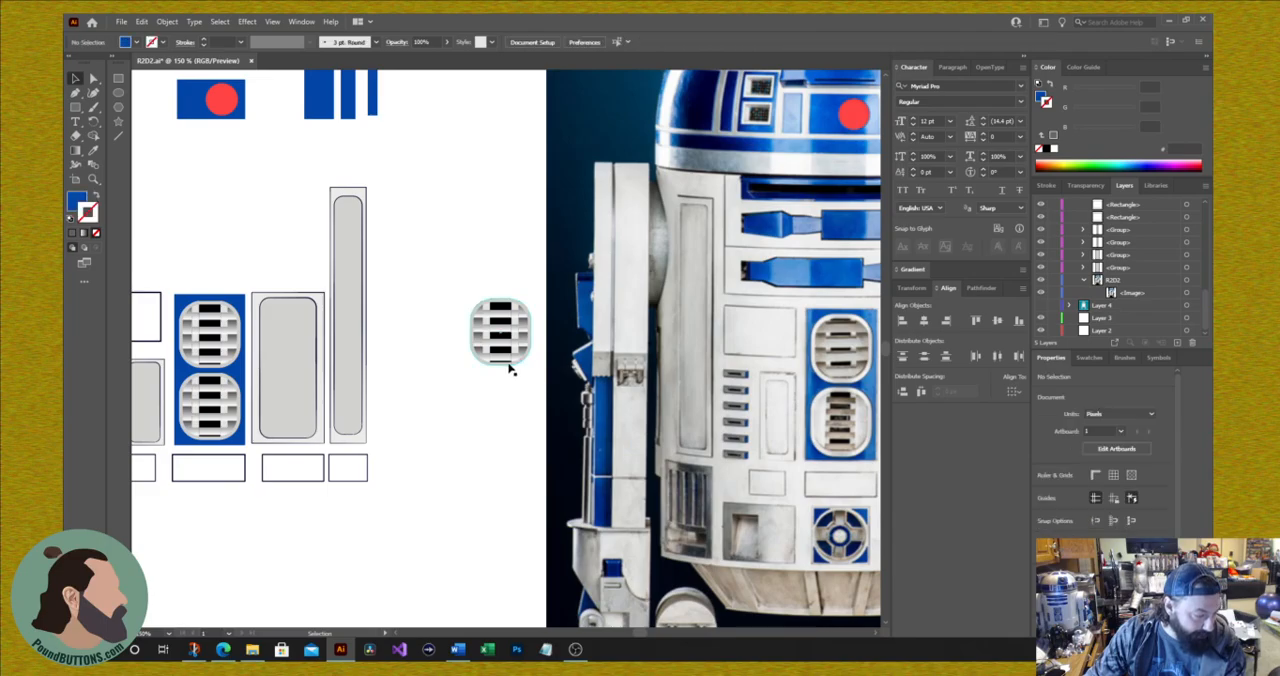
pyautogui.moveTo(508, 366); pyautogui.dragTo(512, 550)
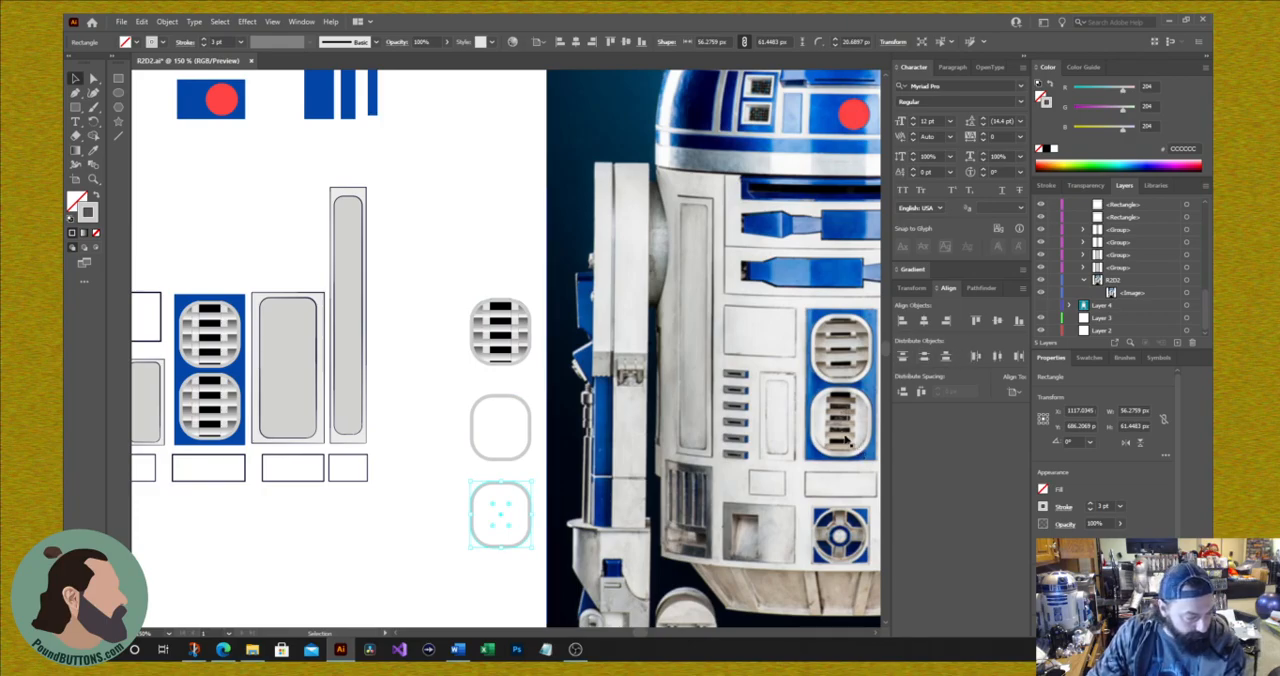
# Step: Delete the duplicated grate's original outline and slats, keeping only the two empty rounded outlines
pyautogui.click(477, 342)
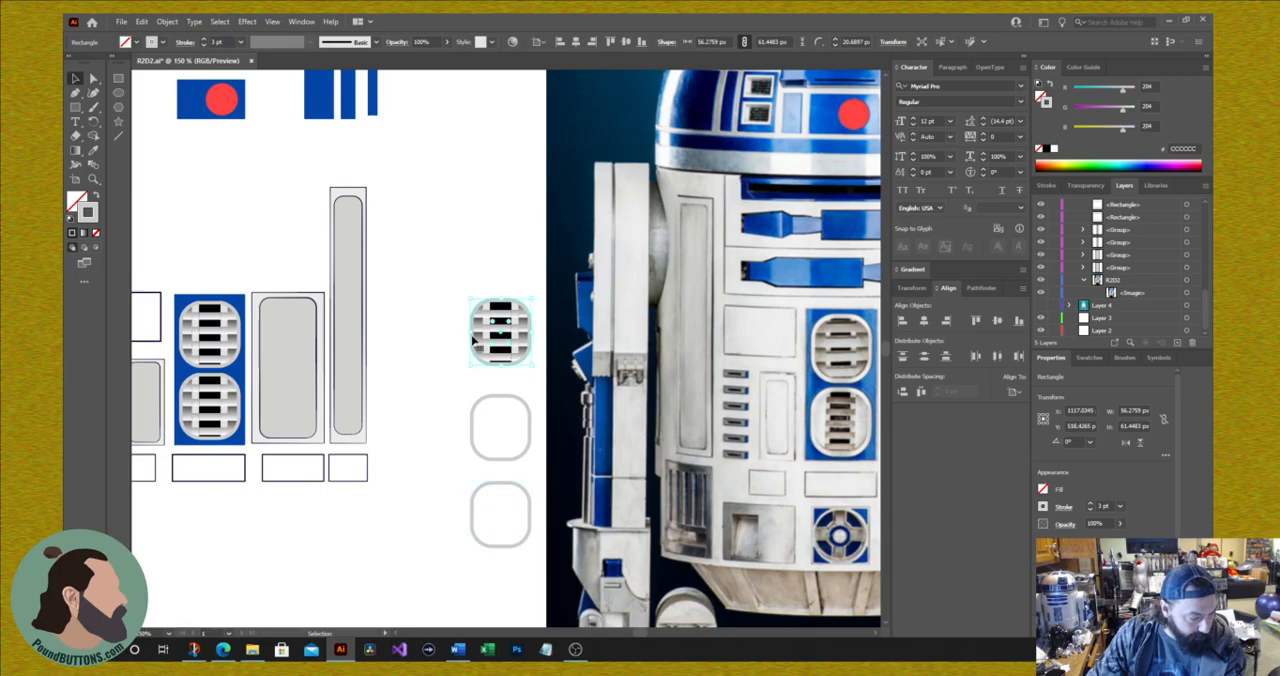
pyautogui.press('Delete')
pyautogui.click(512, 339)
pyautogui.press('Delete')
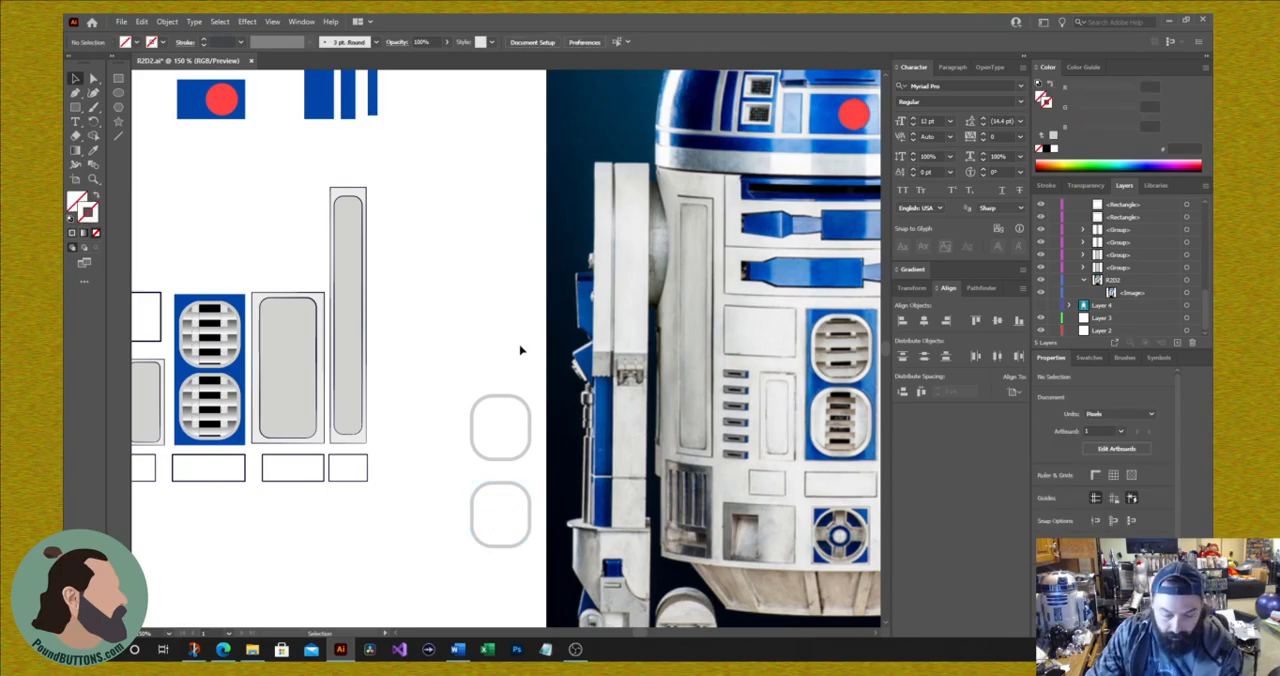
# Step: Restore the deleted duplicate grate and ungroup it into separate pieces
pyautogui.hotkey('ctrl', 'z')
pyautogui.rightClick(495, 333)
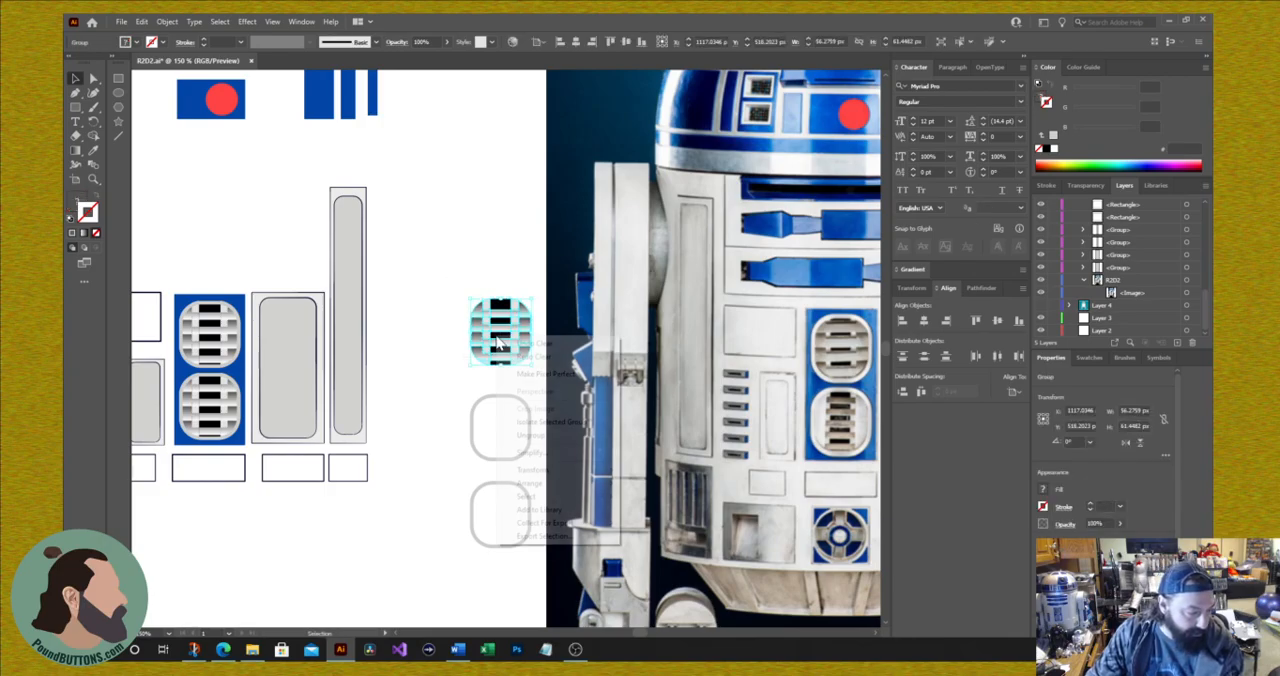
pyautogui.click(538, 435)
pyautogui.click(449, 365)
pyautogui.click(476, 348)
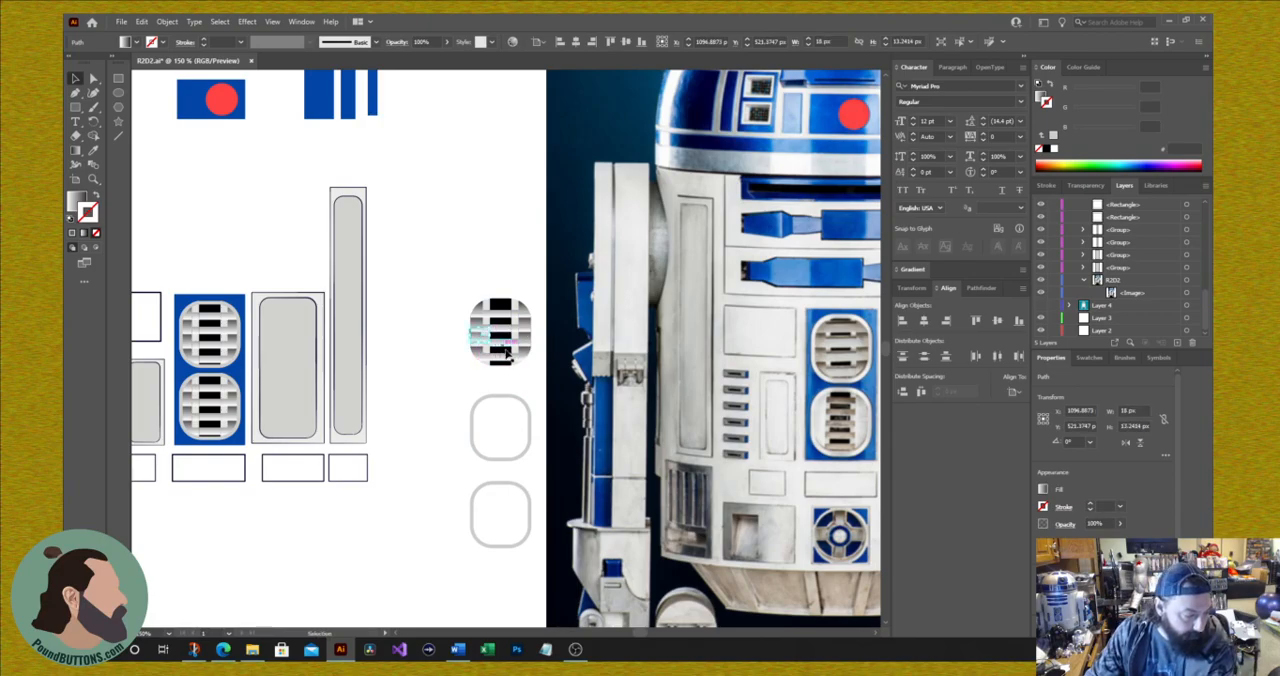
pyautogui.click(508, 352)
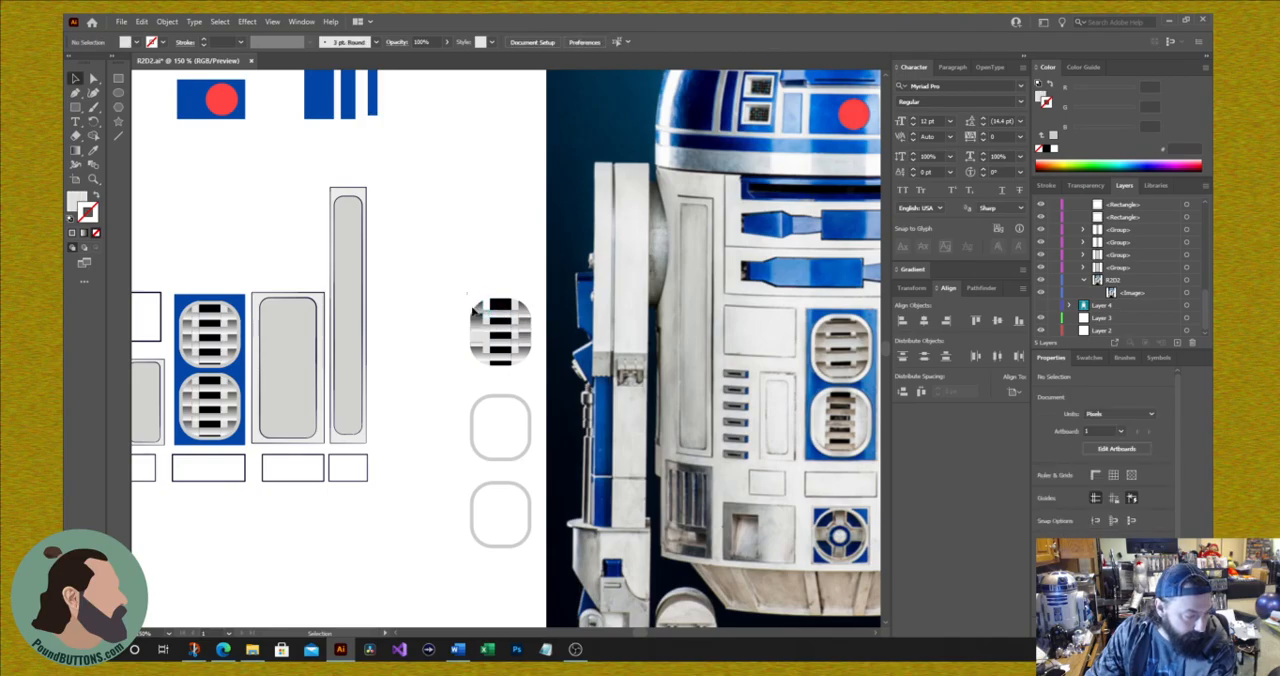
# Step: Delete the side pieces of the duplicate grate, keeping only its central column of black and gray bars
pyautogui.moveTo(482, 366); pyautogui.dragTo(484, 366)
pyautogui.press('Delete')
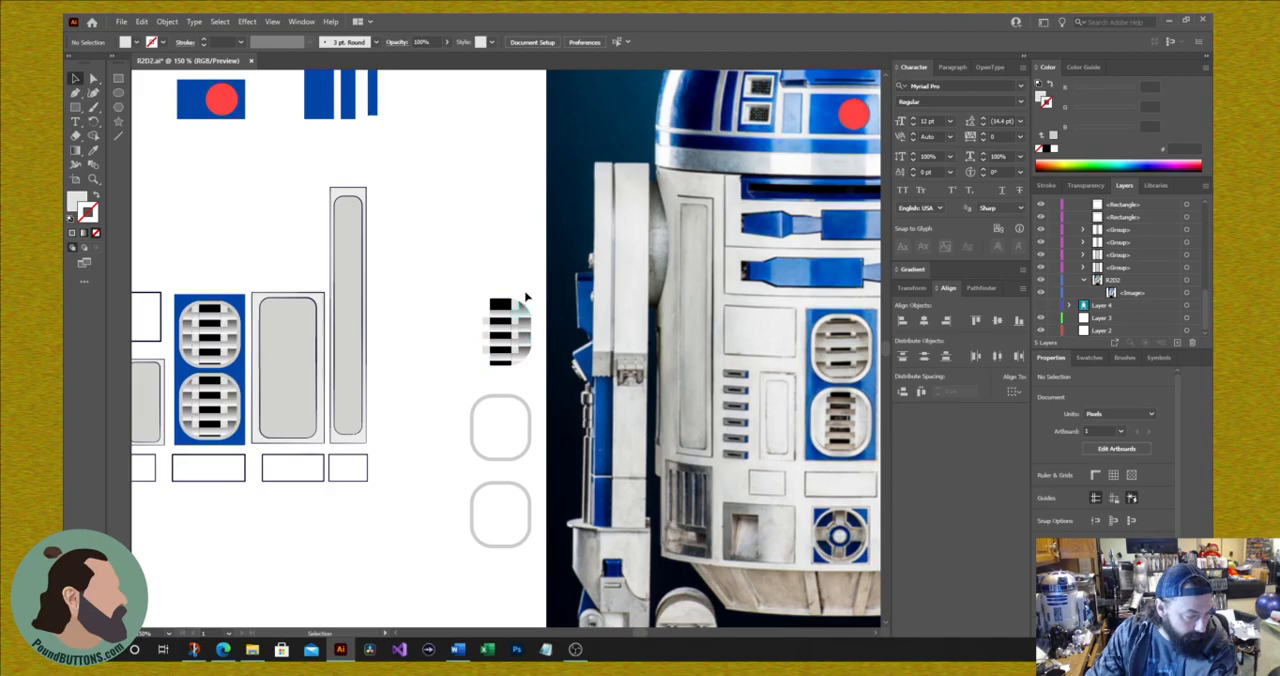
pyautogui.moveTo(515, 381); pyautogui.dragTo(515, 380)
pyautogui.press('Delete')
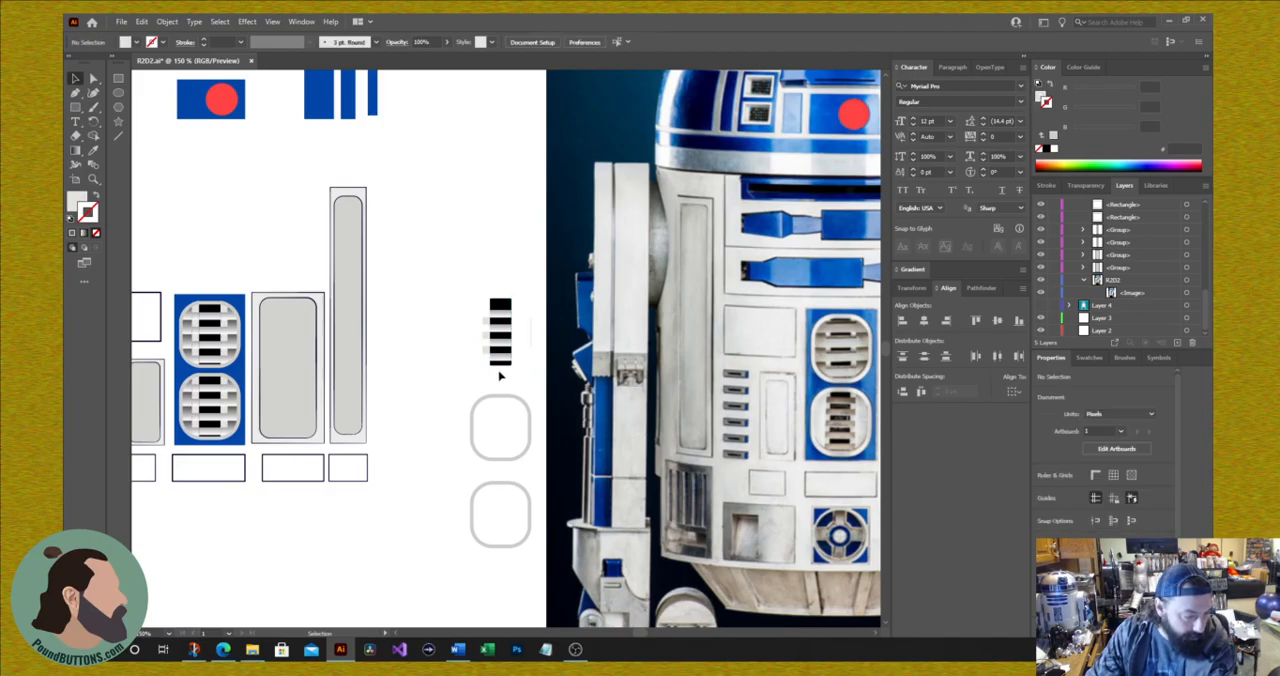
pyautogui.moveTo(472, 305); pyautogui.dragTo(491, 378)
pyautogui.press('Delete')
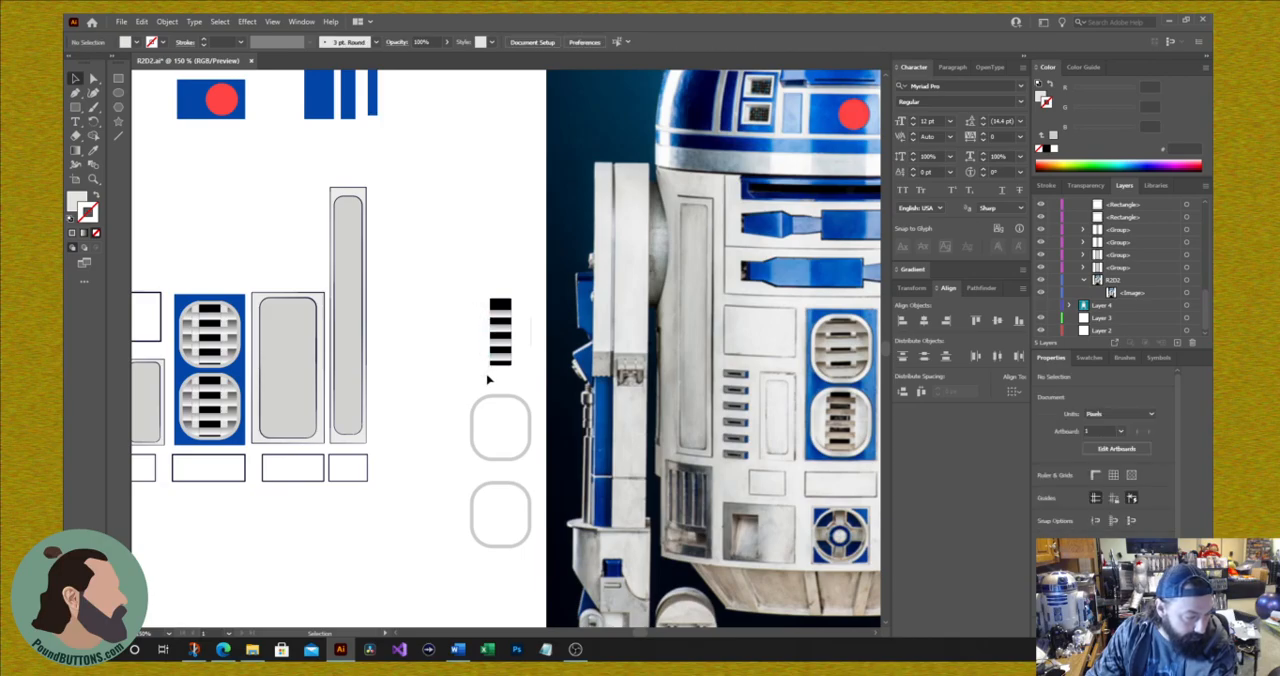
# Step: Widen the column's top gray bar on both sides to about 26 px and center it horizontally with the black bar above
pyautogui.click(499, 316)
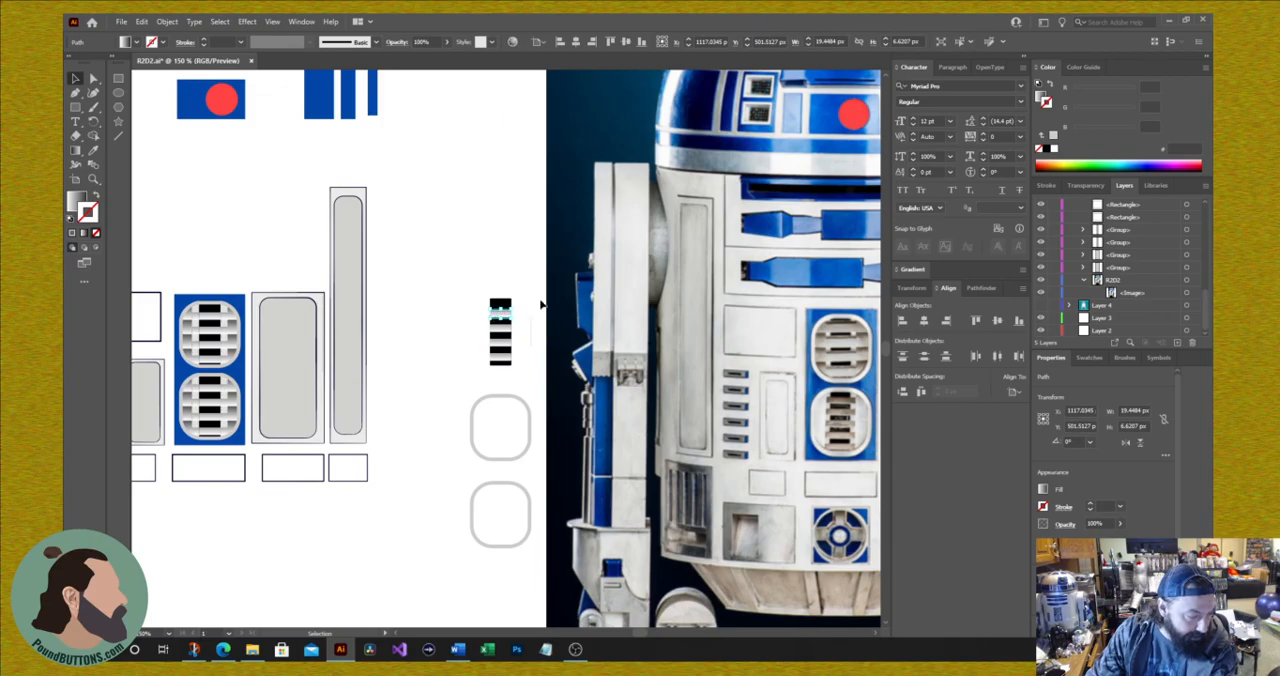
pyautogui.hotkey('ctrl', 'c')
pyautogui.hotkey('ctrl', '+')
pyautogui.hotkey('ctrl', '+')
pyautogui.hotkey('ctrl', '+')
pyautogui.hotkey('ctrl', '+')
pyautogui.hotkey('ctrl', '+')
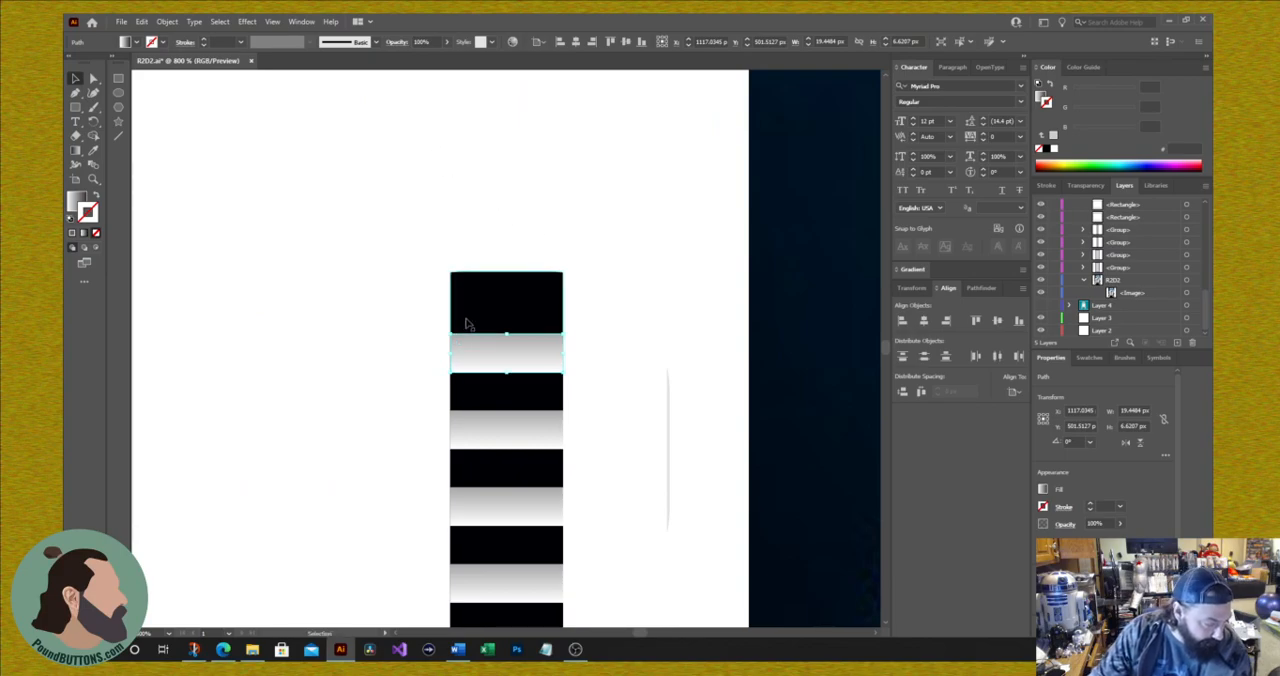
pyautogui.moveTo(451, 351); pyautogui.dragTo(430, 353)
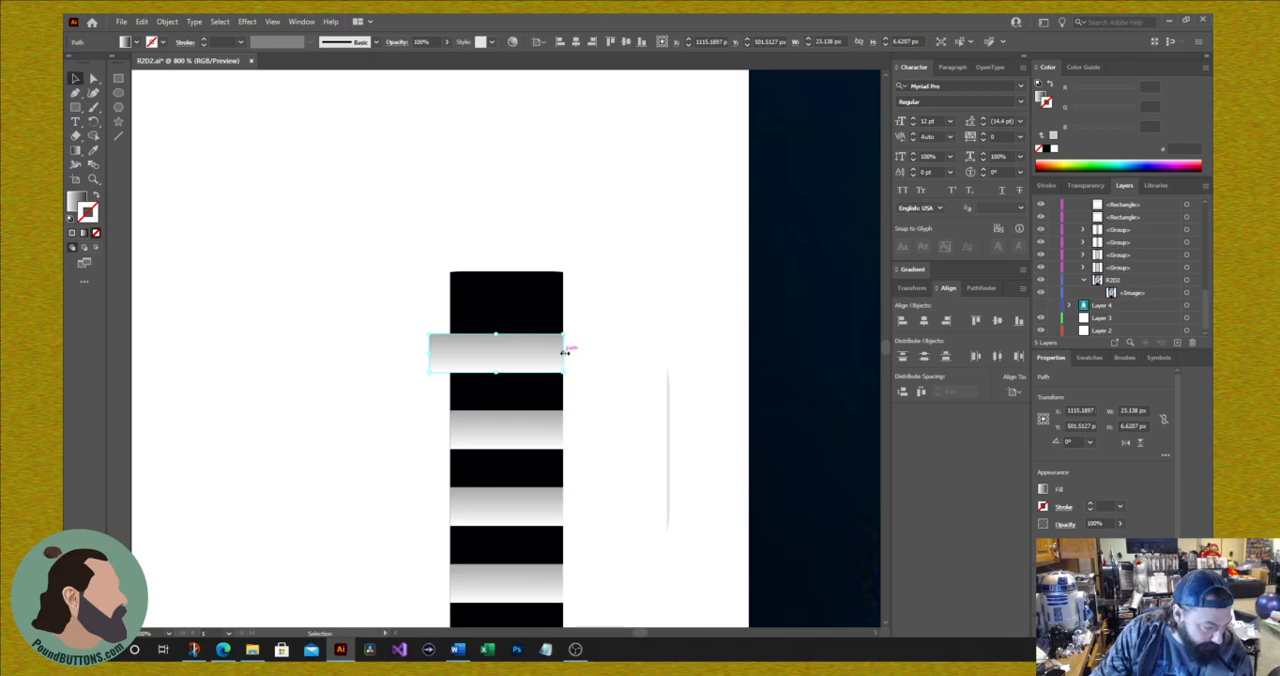
pyautogui.moveTo(564, 351); pyautogui.dragTo(580, 353)
pyautogui.moveTo(362, 250); pyautogui.dragTo(534, 354)
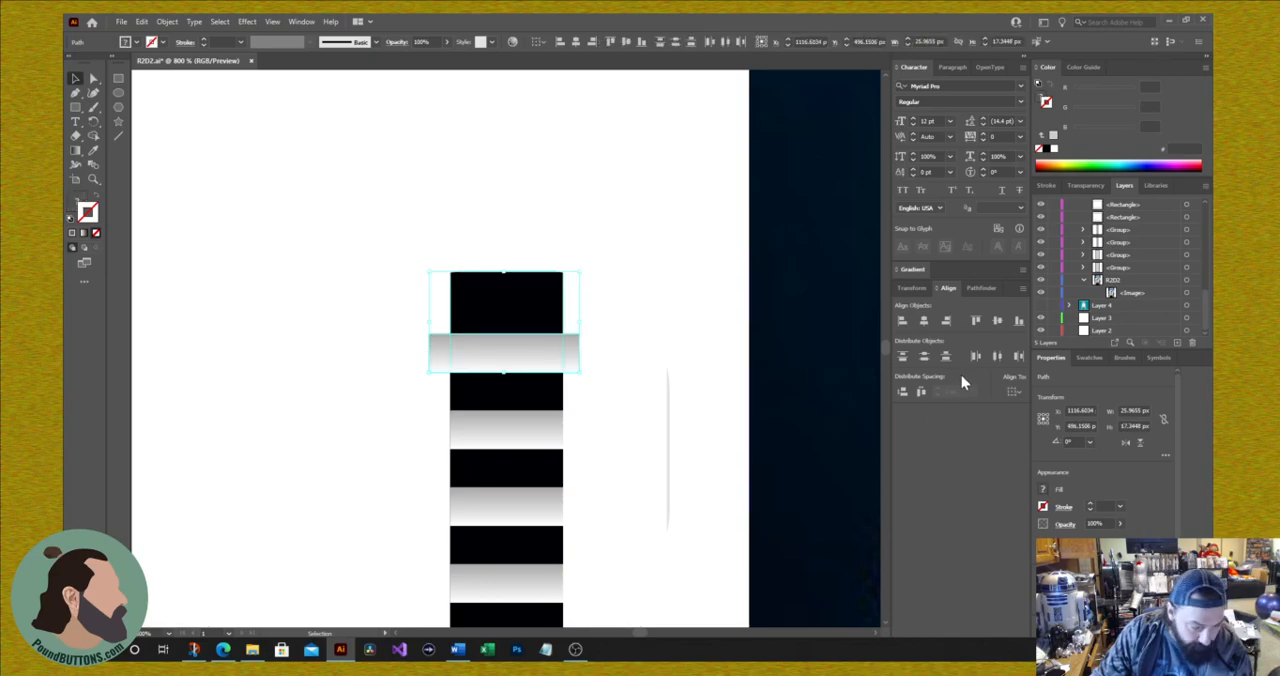
pyautogui.click(923, 320)
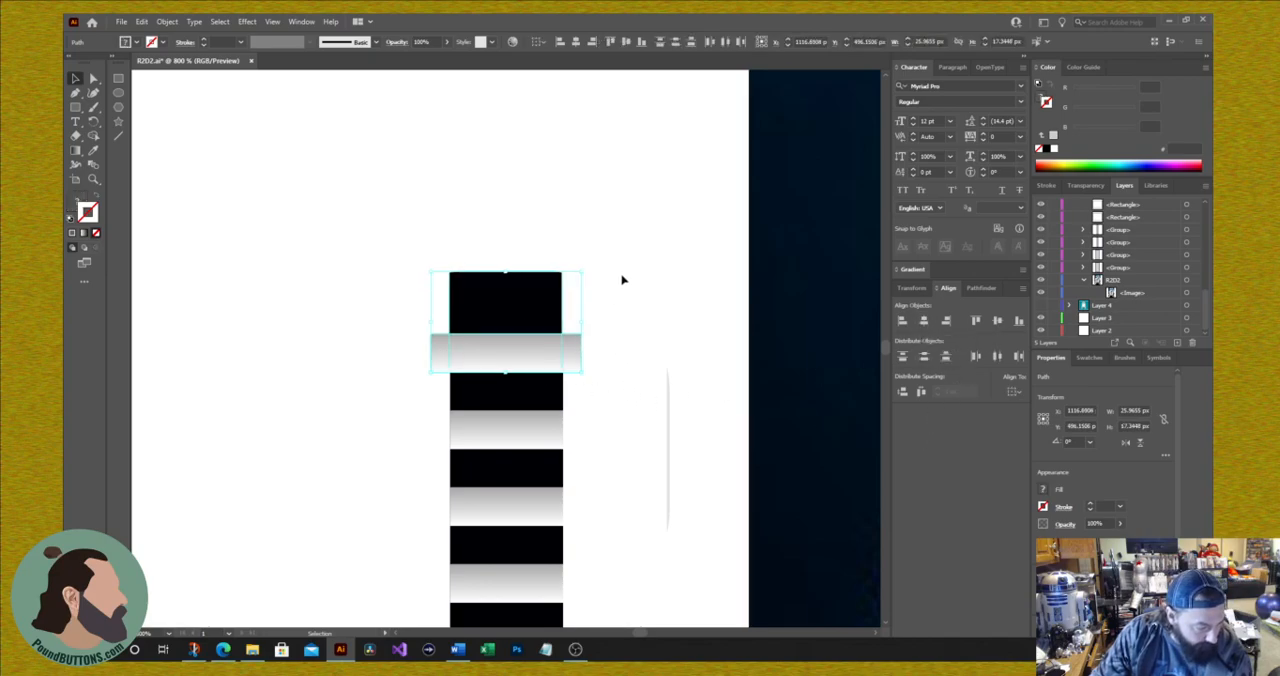
# Step: Delete the leftover thin gray sliver beside the column of bars
pyautogui.click(647, 329)
pyautogui.moveTo(647, 329); pyautogui.dragTo(703, 551)
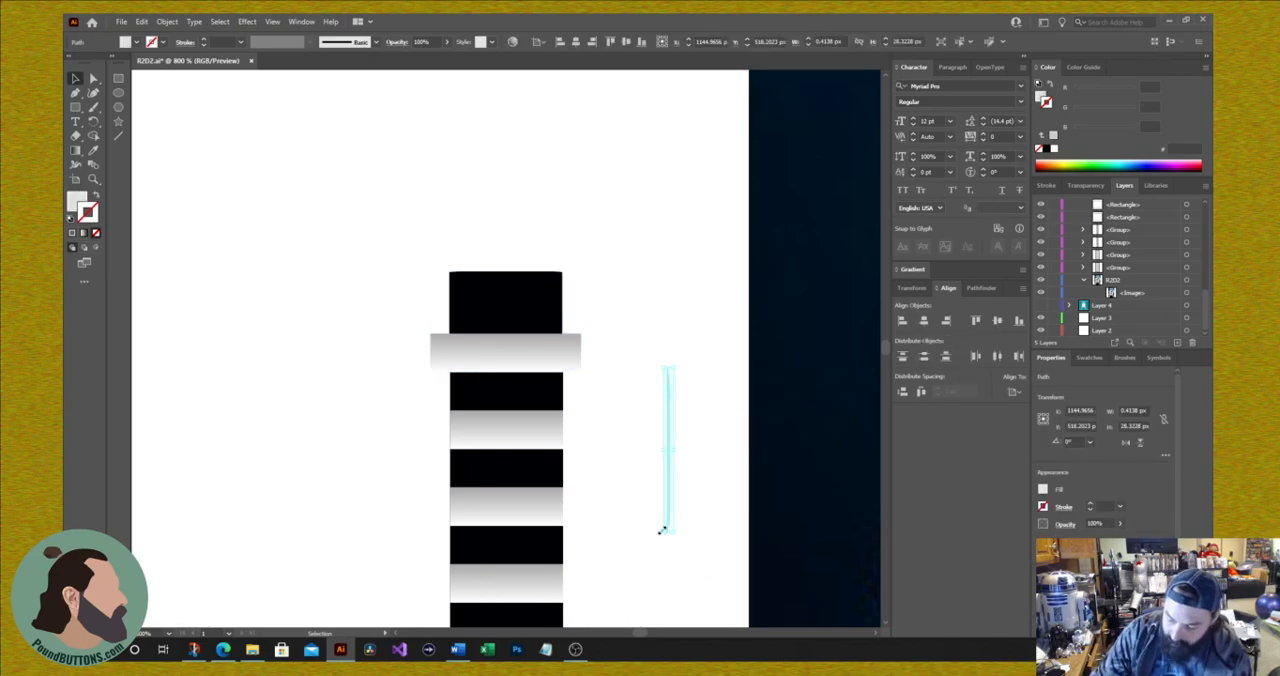
pyautogui.press('Delete')
# Step: Copy the widened gray bar onto each of the three gray bars below it at equal spacing
pyautogui.scroll(1, 606, 294)
pyautogui.scroll(-3, 606, 397)
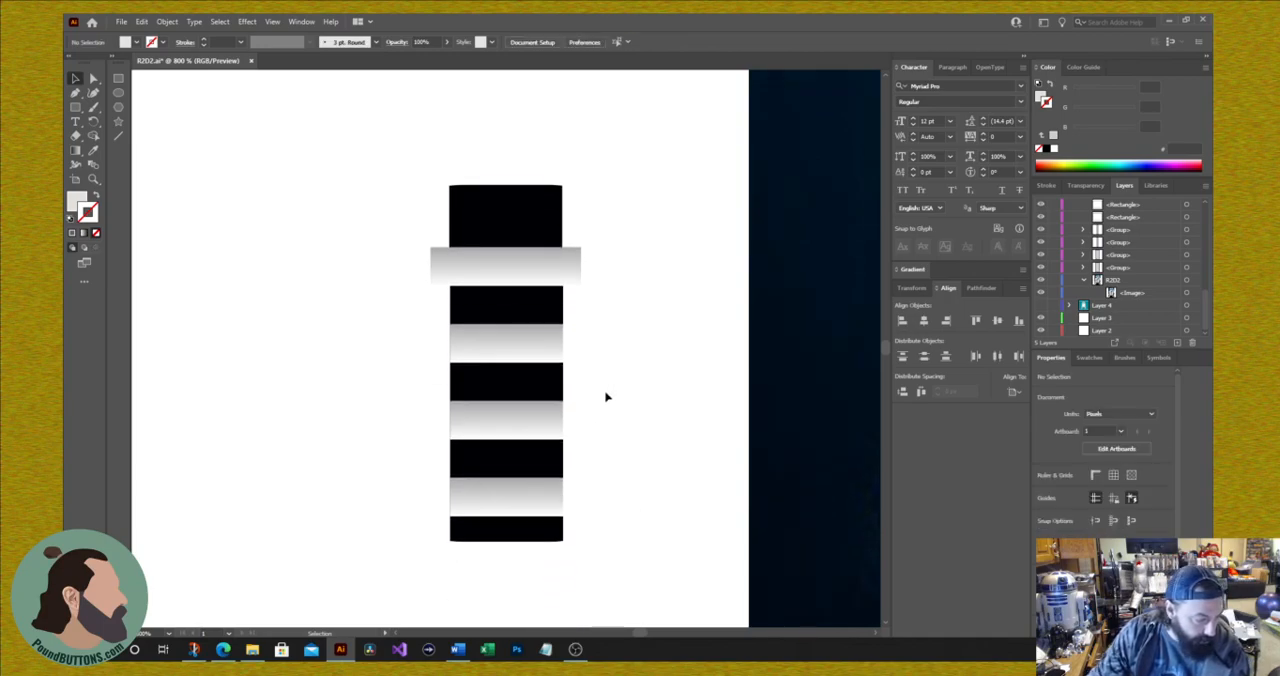
pyautogui.scroll(-1, 606, 397)
pyautogui.click(525, 257)
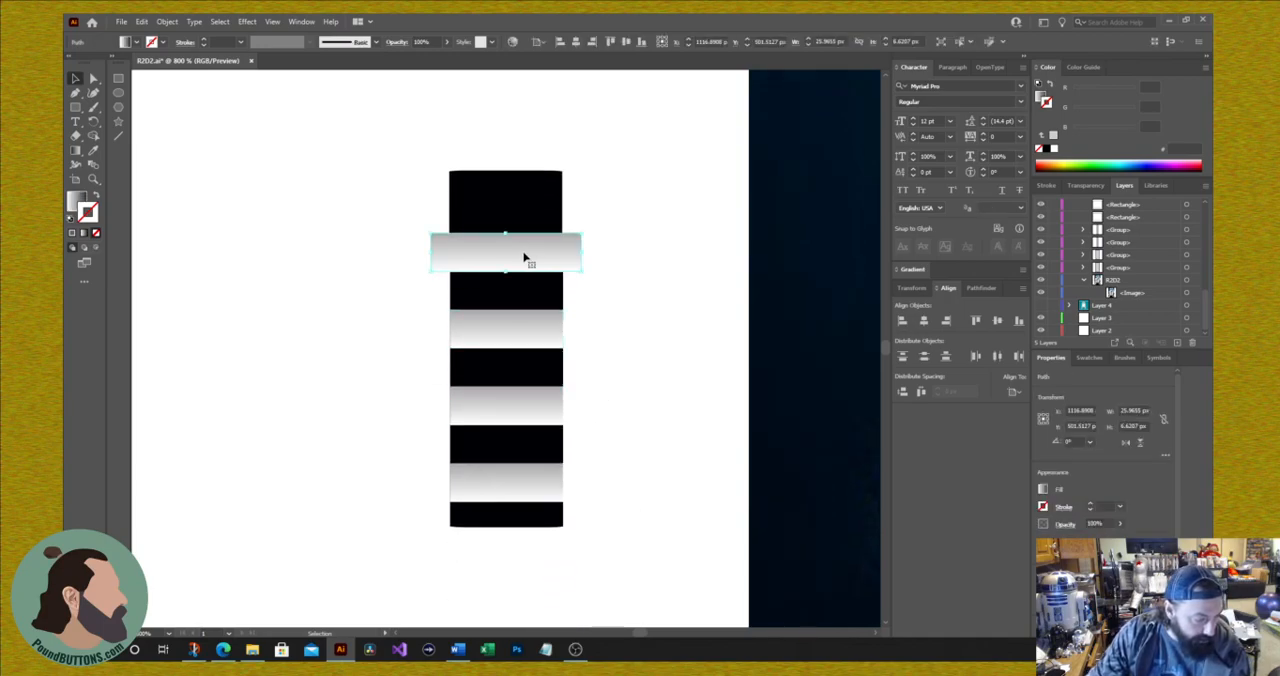
pyautogui.moveTo(510, 258); pyautogui.dragTo(513, 331)
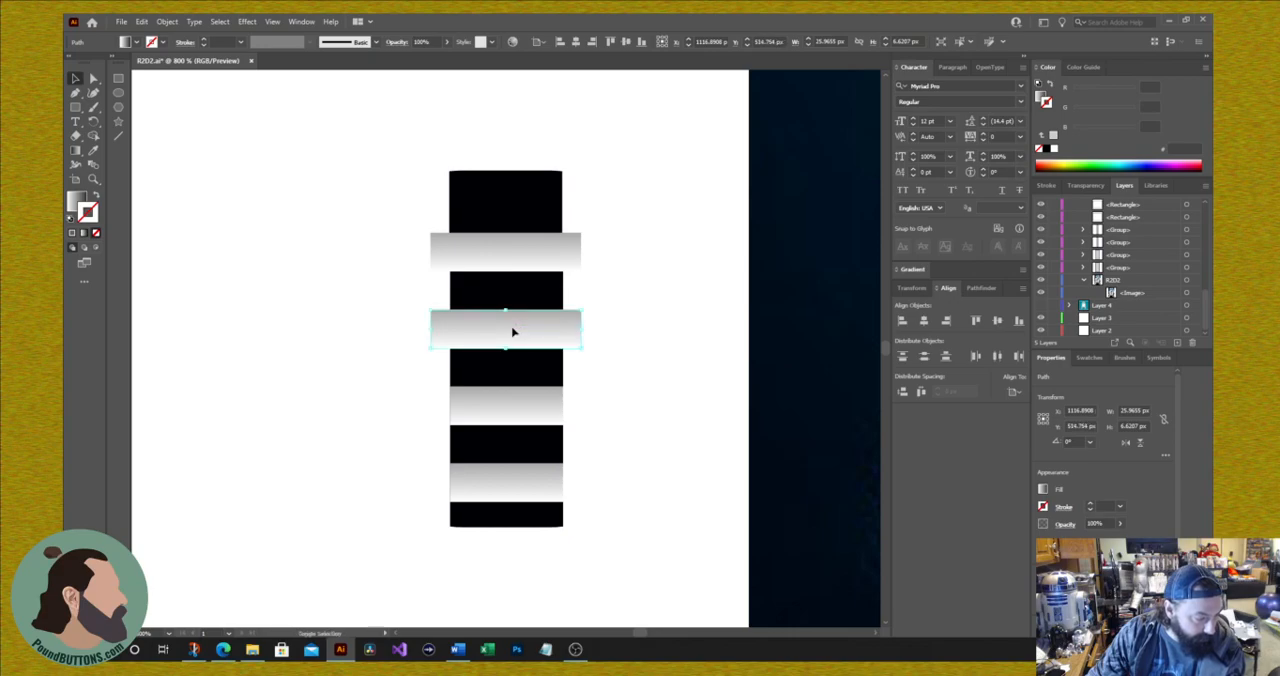
pyautogui.hotkey('ctrl', 'd')
pyautogui.hotkey('ctrl', 'd')
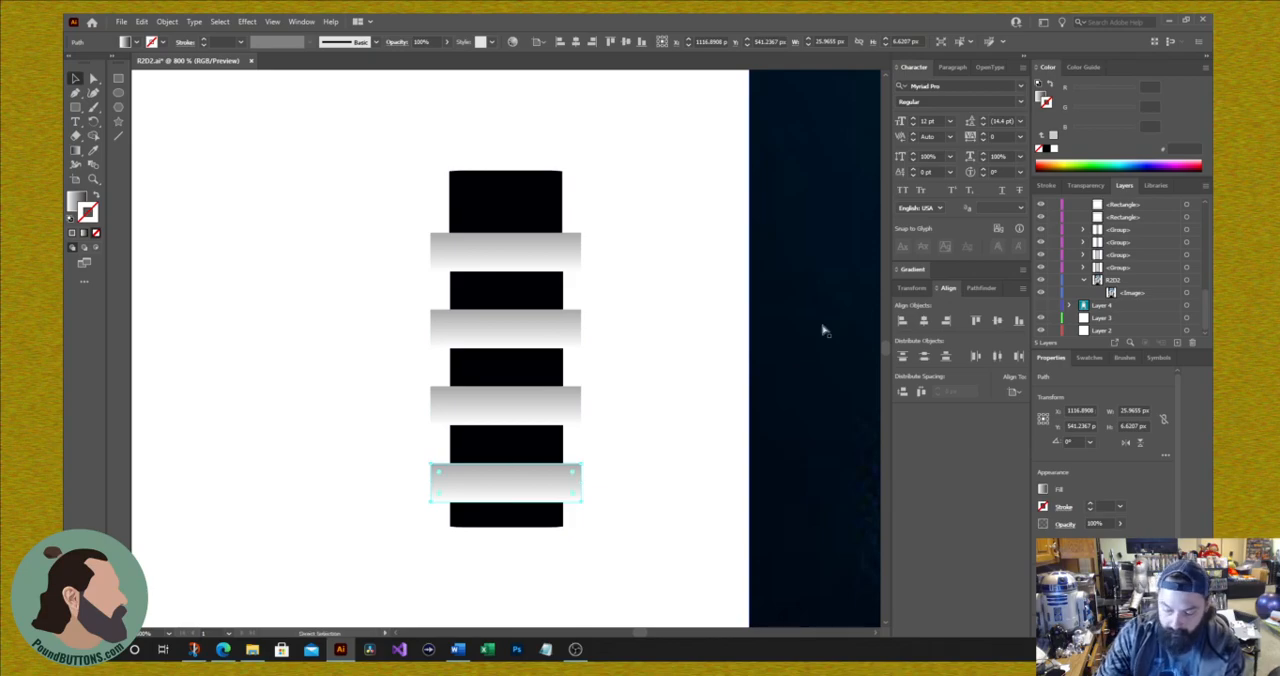
# Step: Move the upper rounded gray outline straight up so it frames the column of bars
pyautogui.hotkey('ctrl', '-')
pyautogui.hotkey('ctrl', '-')
pyautogui.hotkey('ctrl', '-')
pyautogui.hotkey('ctrl', '-')
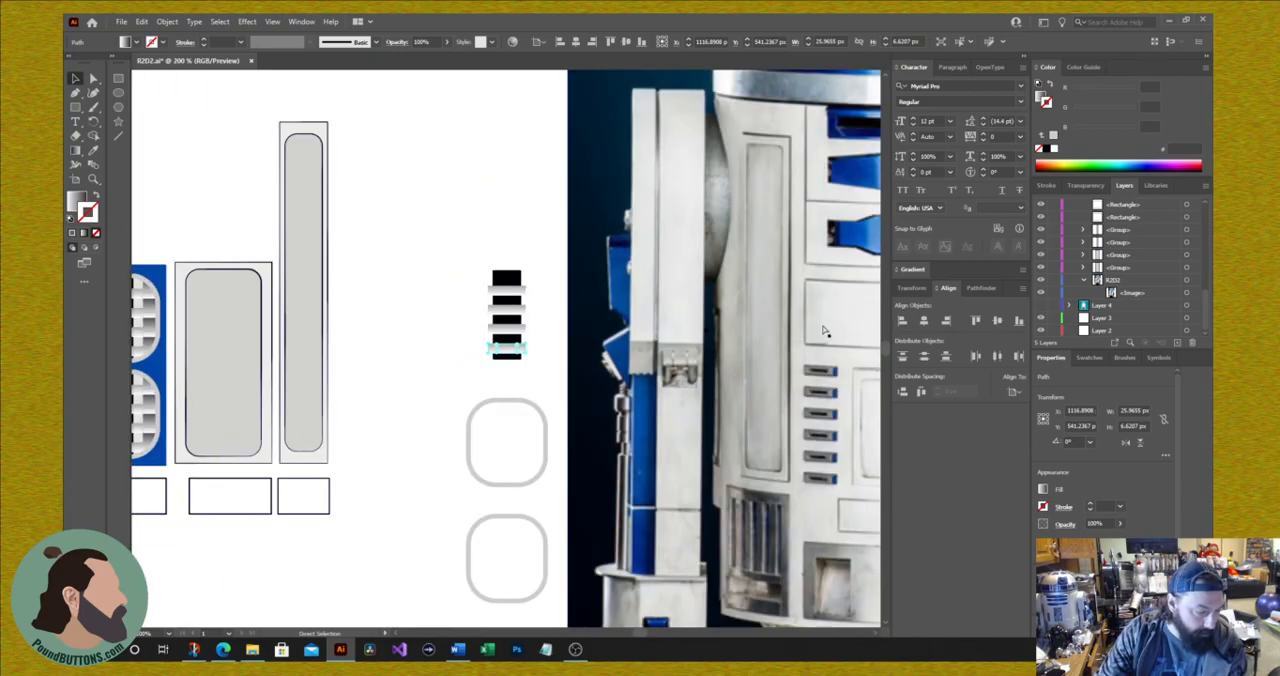
pyautogui.hotkey('ctrl', '-')
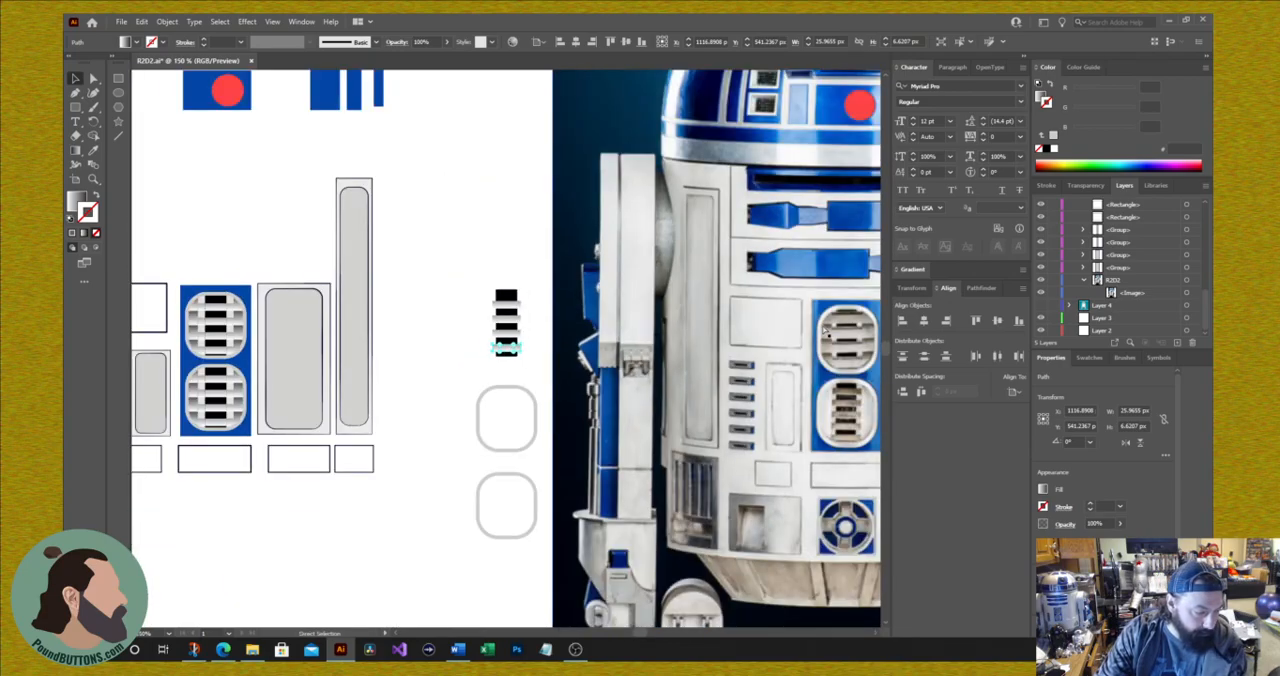
pyautogui.press('v')
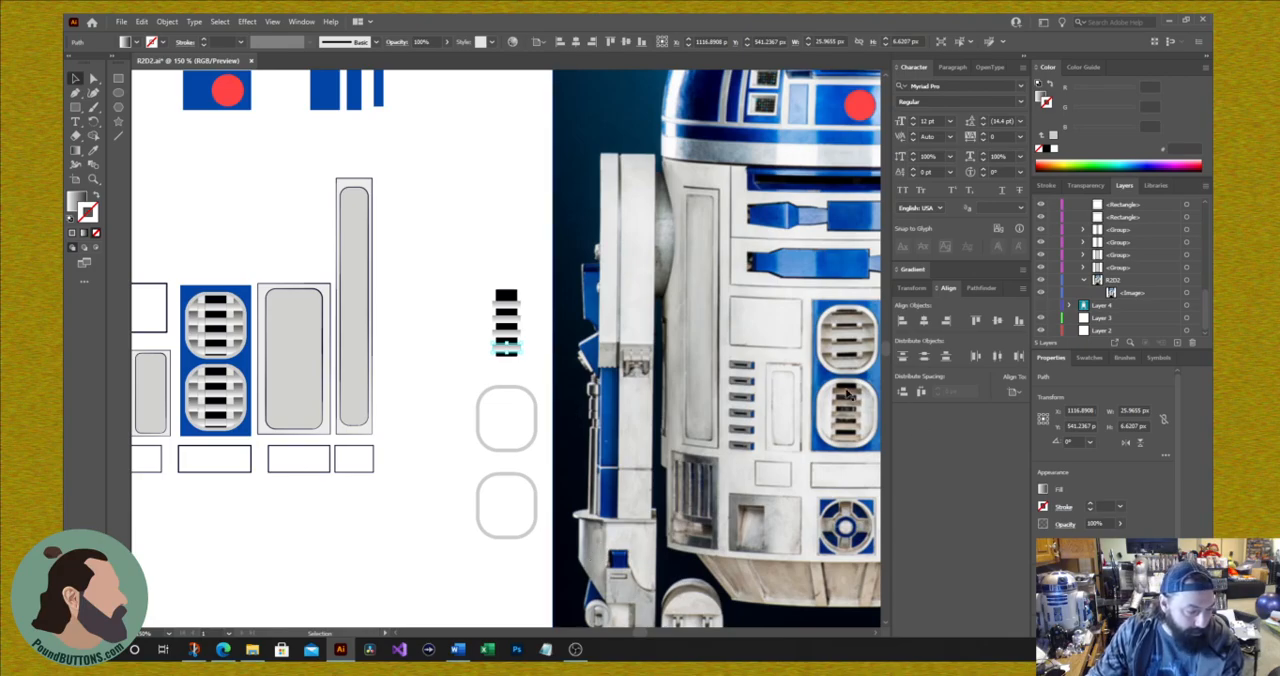
pyautogui.click(513, 450)
pyautogui.moveTo(513, 450); pyautogui.dragTo(510, 362)
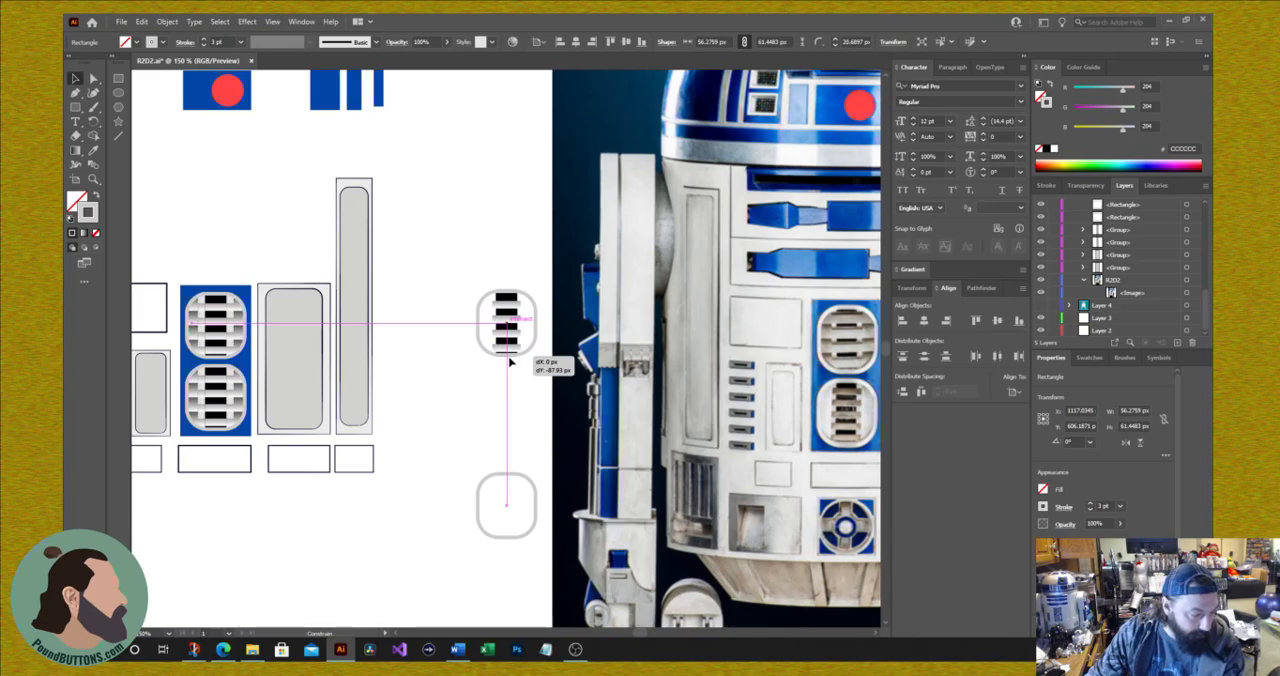
pyautogui.moveTo(510, 362); pyautogui.dragTo(510, 362)
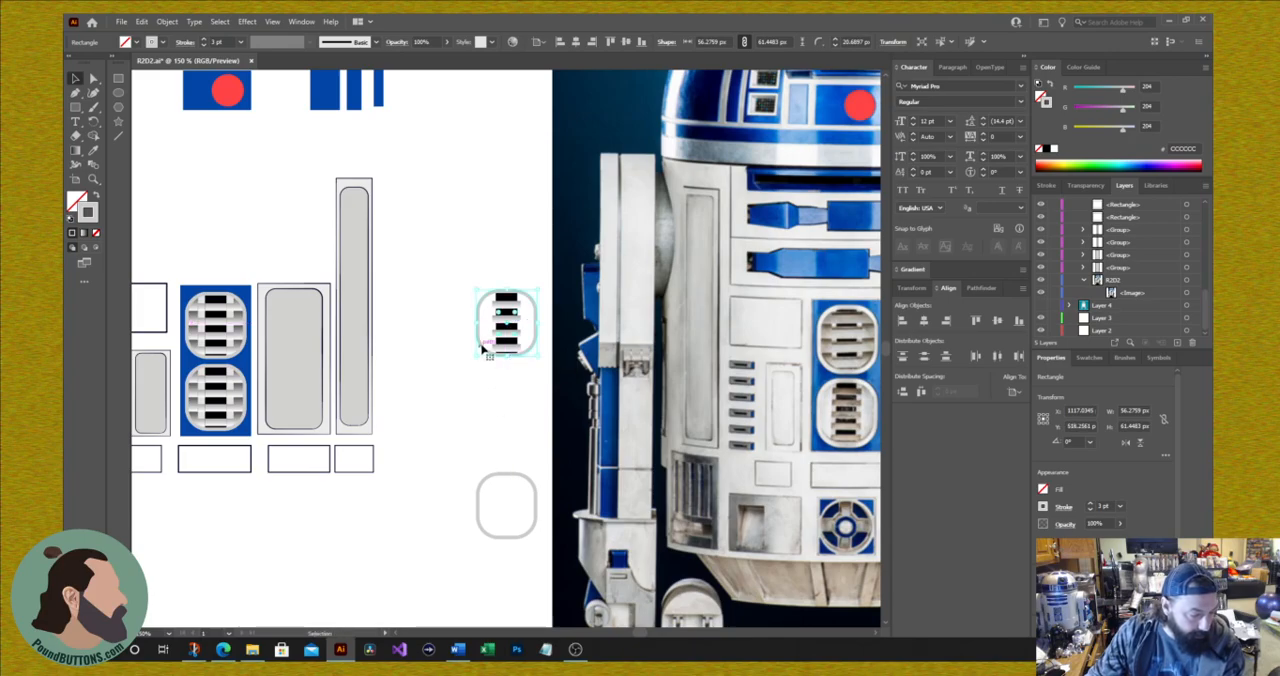
# Step: Group the rounded outline with its bars, test it over the blue panel's lower grate, and return it to the blank area
pyautogui.moveTo(460, 268); pyautogui.dragTo(550, 388)
pyautogui.rightClick(506, 326)
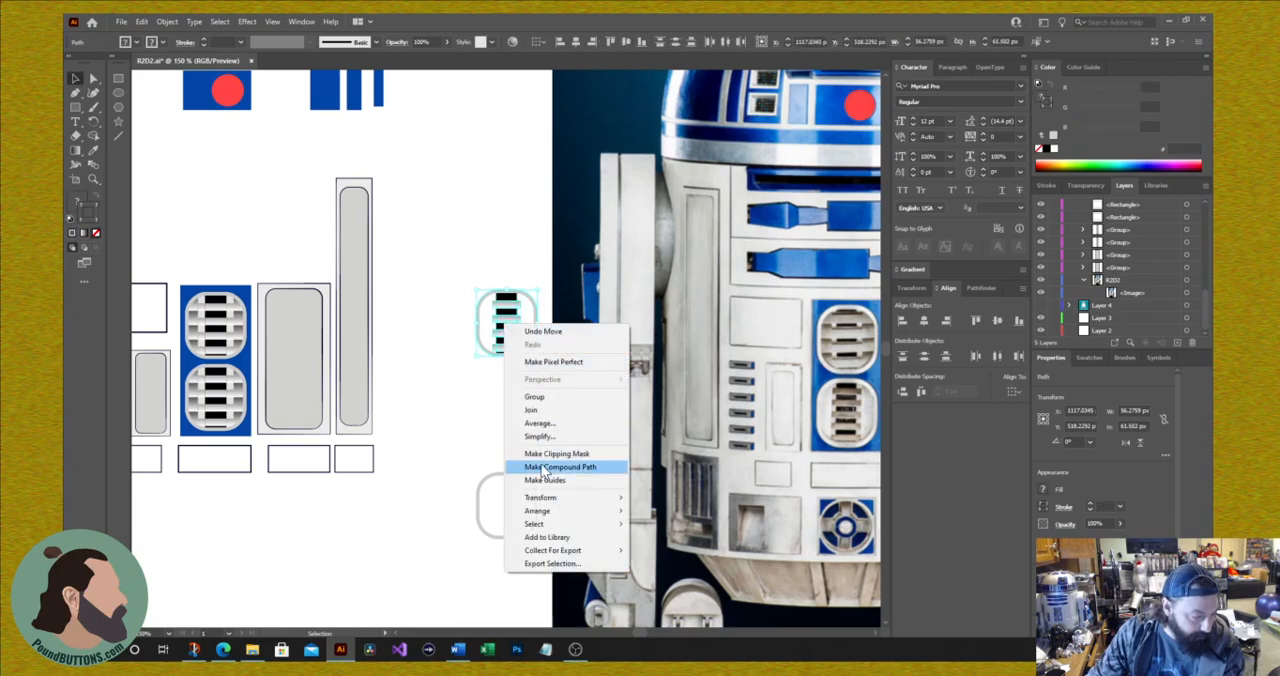
pyautogui.click(537, 397)
pyautogui.moveTo(505, 335); pyautogui.dragTo(211, 412)
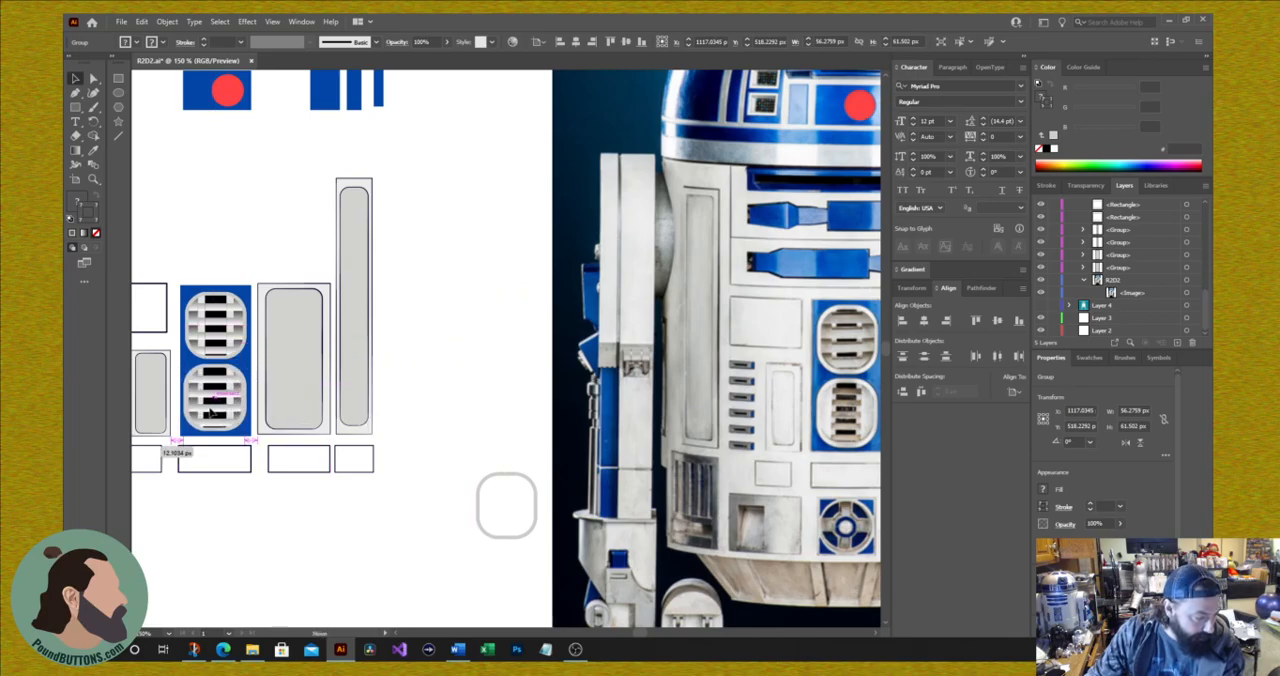
pyautogui.moveTo(211, 412); pyautogui.dragTo(483, 358)
# Step: Ungroup the blue grate panel and replace its lower grate with the new group of outlined bars
pyautogui.click(197, 420)
pyautogui.rightClick(198, 421)
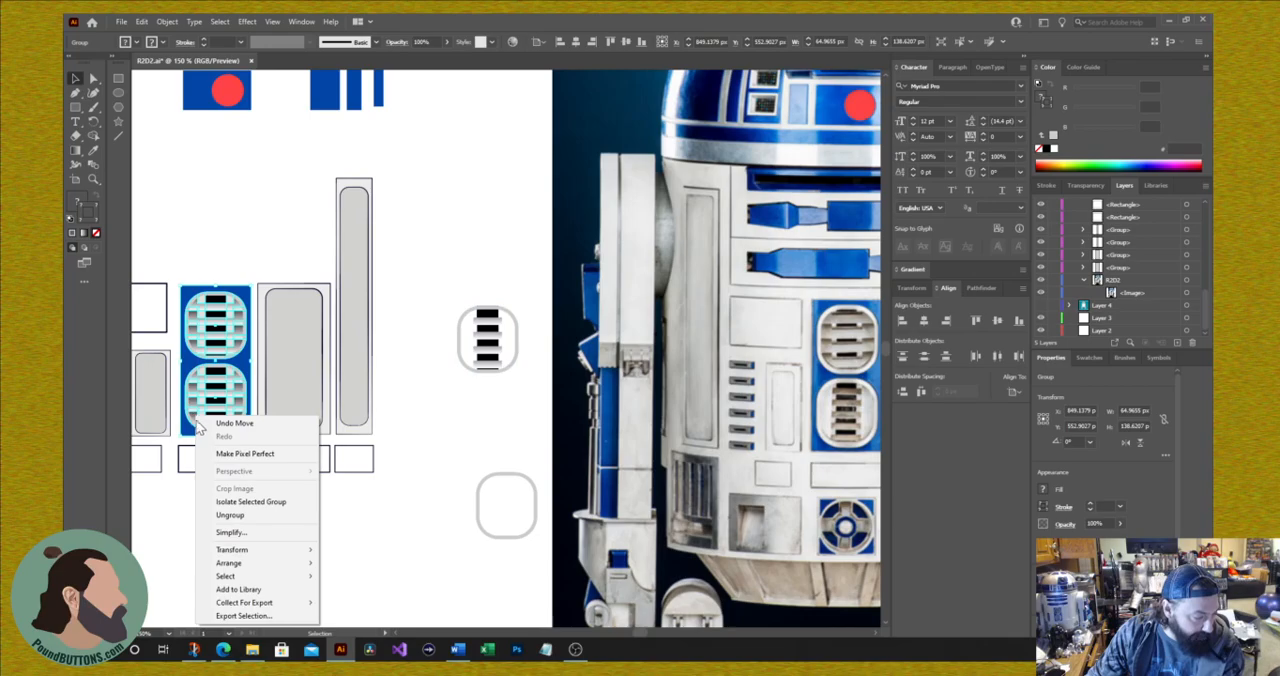
pyautogui.click(244, 516)
pyautogui.click(228, 462)
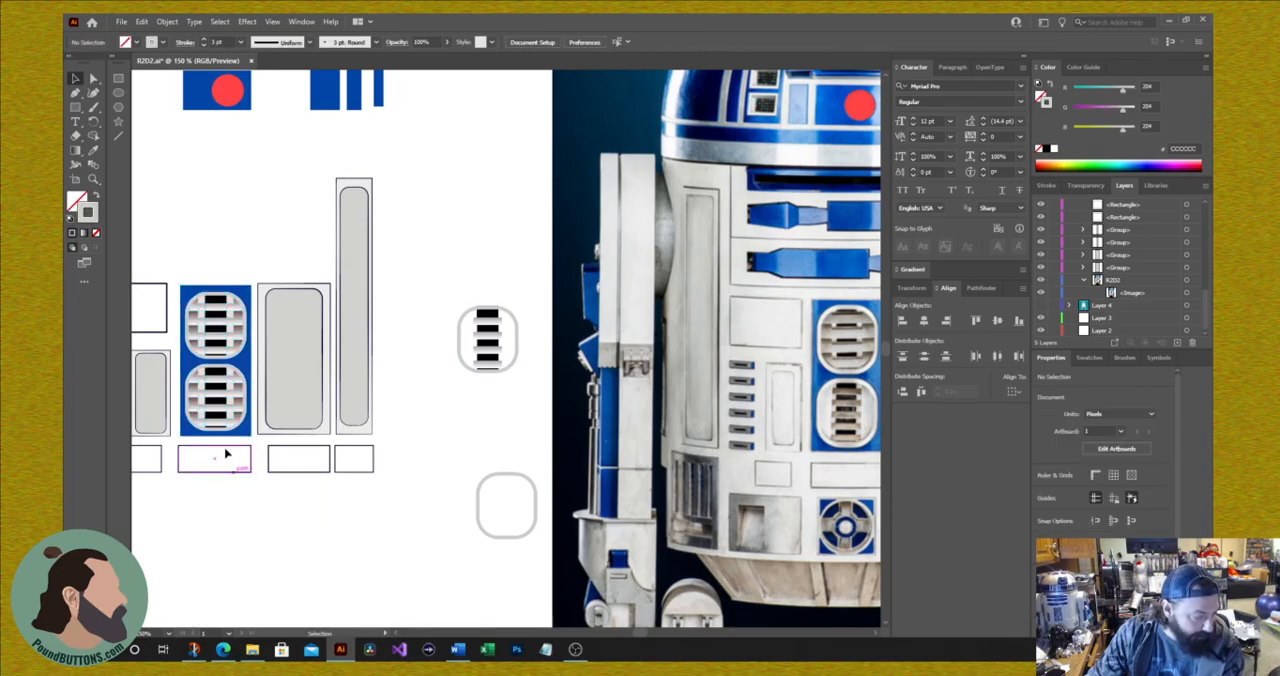
pyautogui.click(231, 428)
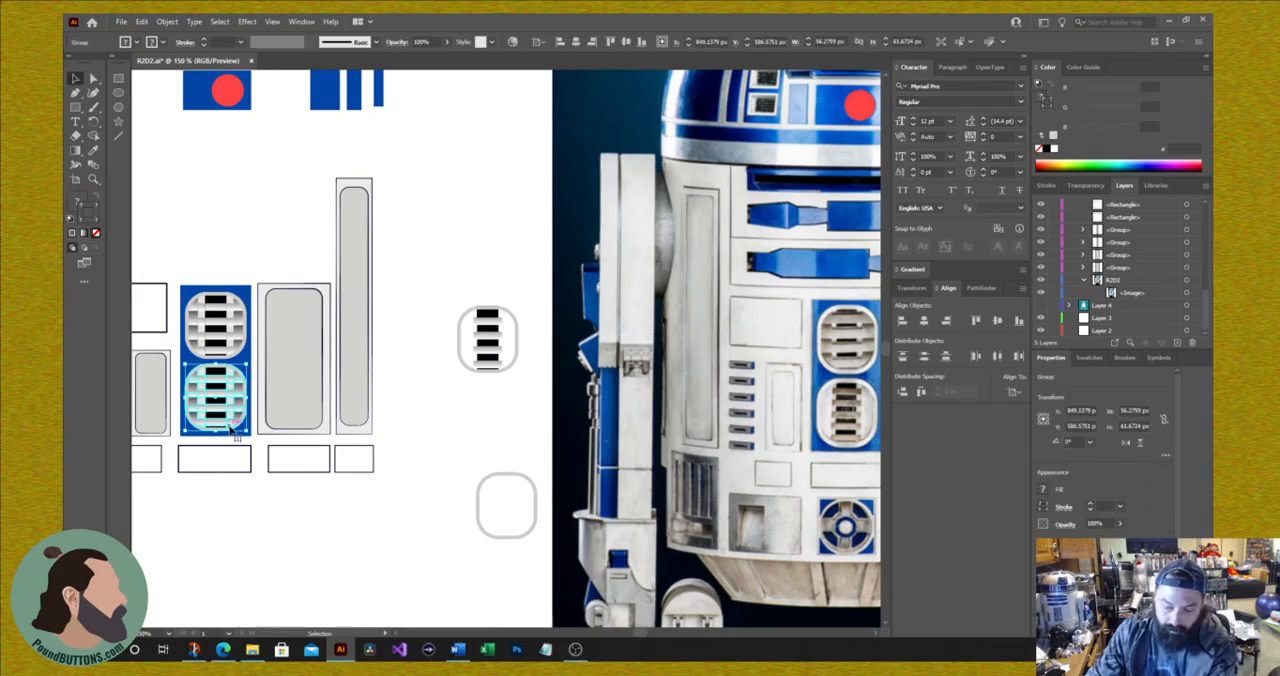
pyautogui.press('Delete')
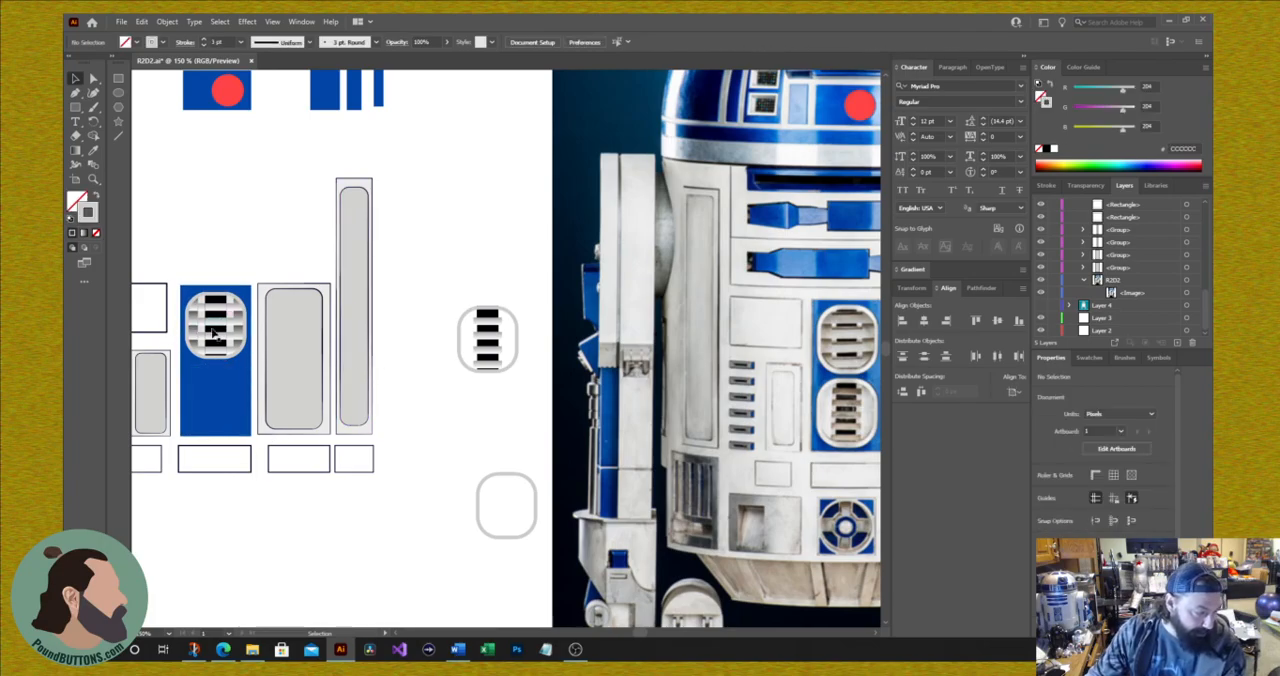
pyautogui.moveTo(492, 353); pyautogui.dragTo(217, 412)
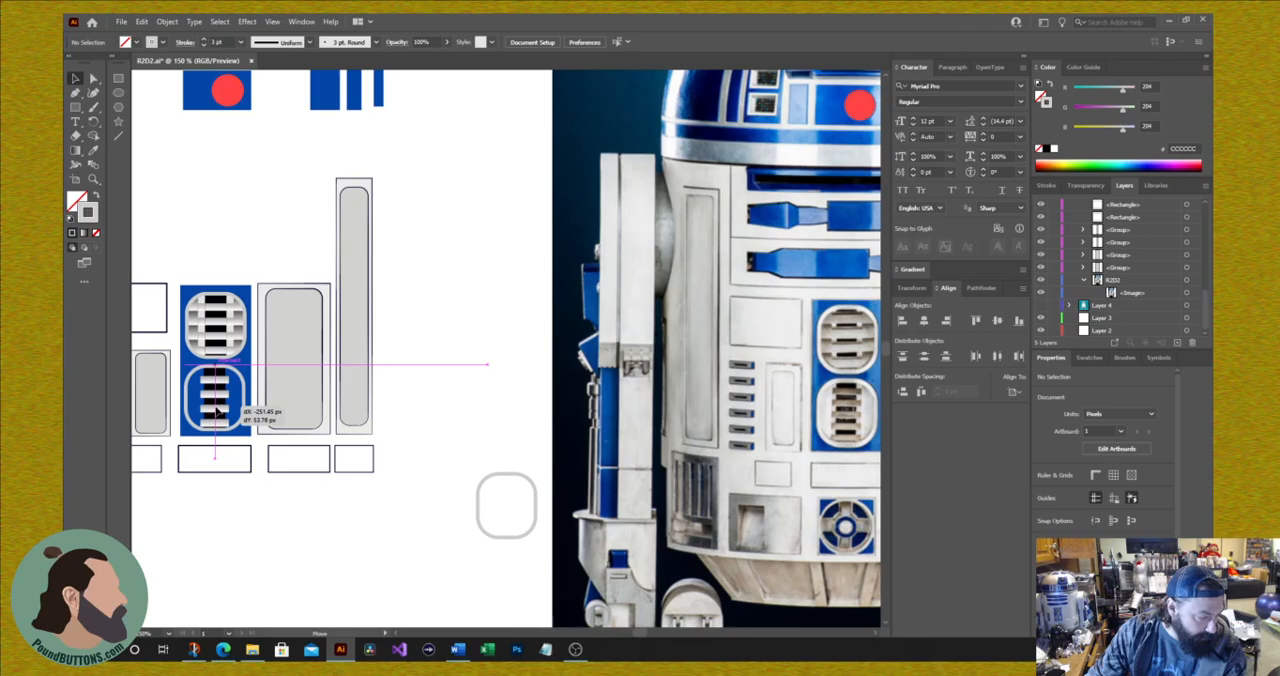
pyautogui.moveTo(217, 412); pyautogui.dragTo(217, 412)
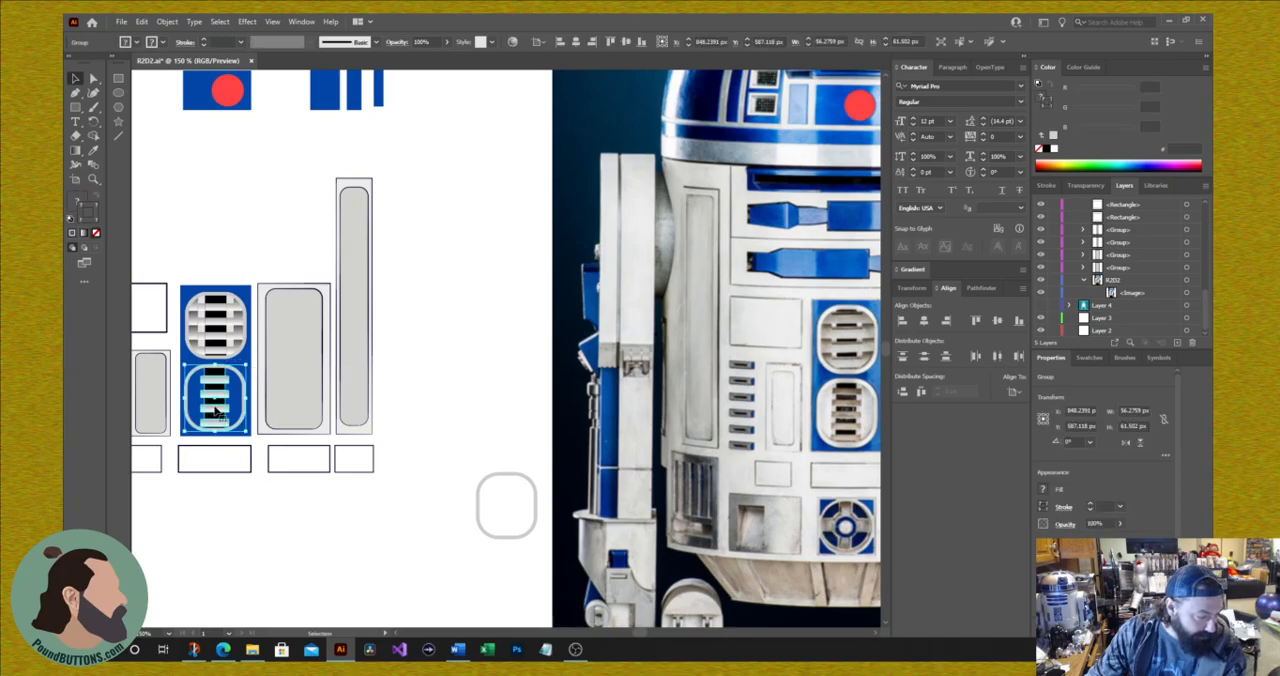
# Step: Remove the gray stroke from the spare rounded rectangle
pyautogui.click(505, 485)
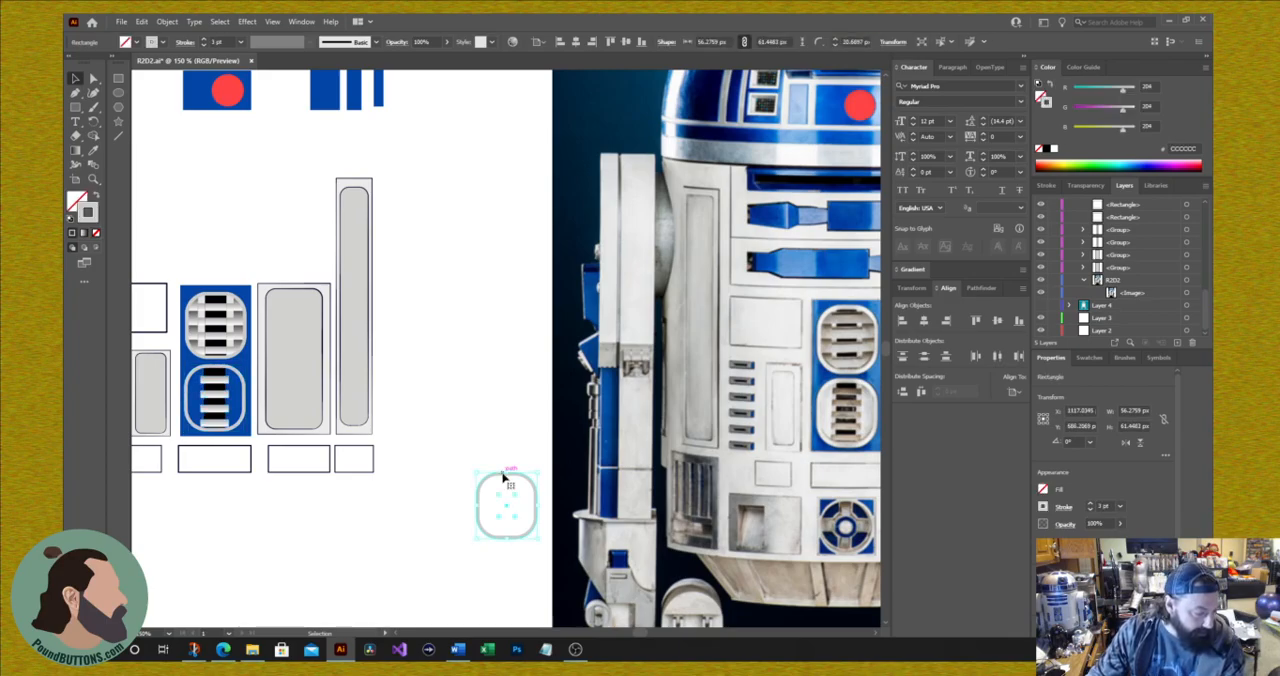
pyautogui.click(96, 232)
pyautogui.click(80, 206)
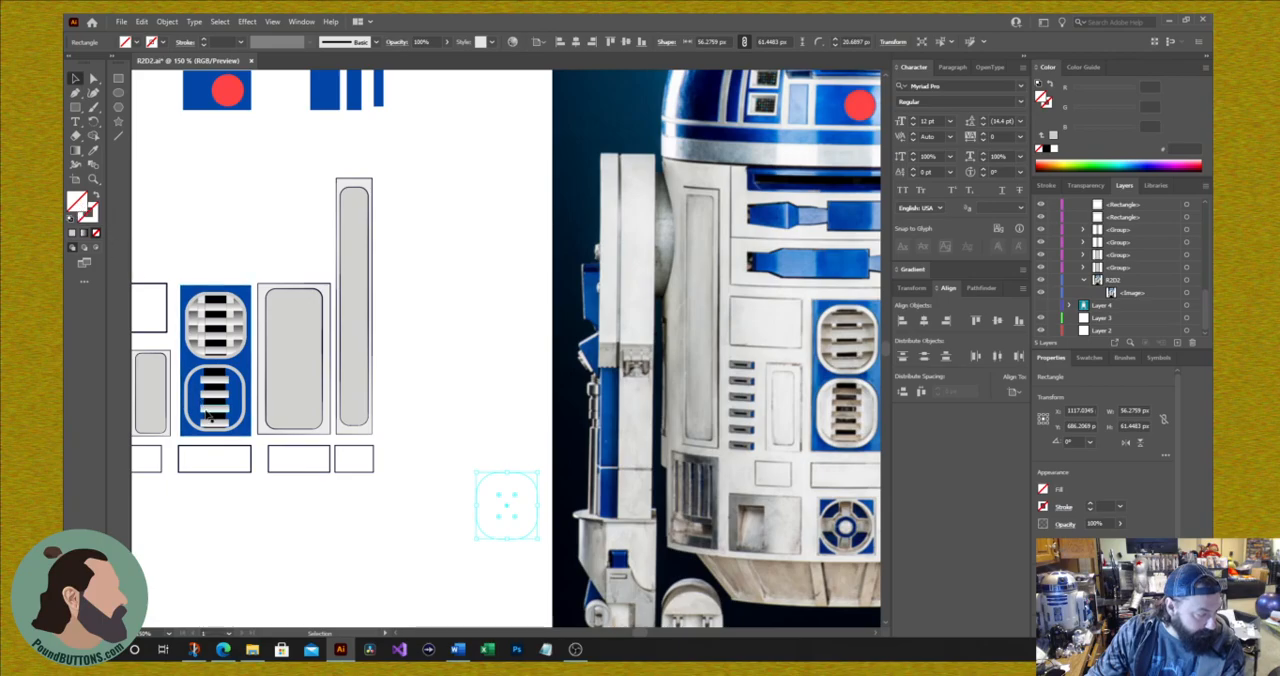
# Step: Move the new grate group off the blue panel and fill the spare rounded rectangle with light gray EAEAEA sampled from the photo's lower grate
pyautogui.moveTo(213, 415); pyautogui.dragTo(493, 324)
pyautogui.moveTo(427, 430); pyautogui.dragTo(515, 556)
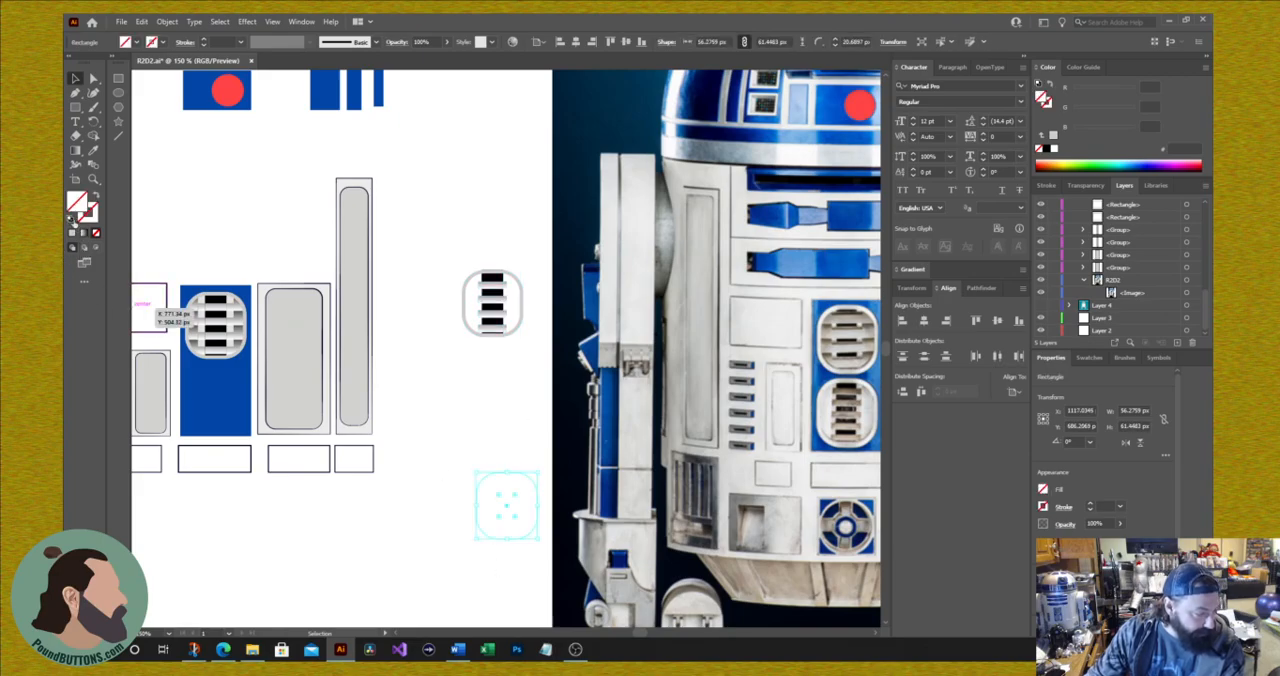
pyautogui.click(93, 150)
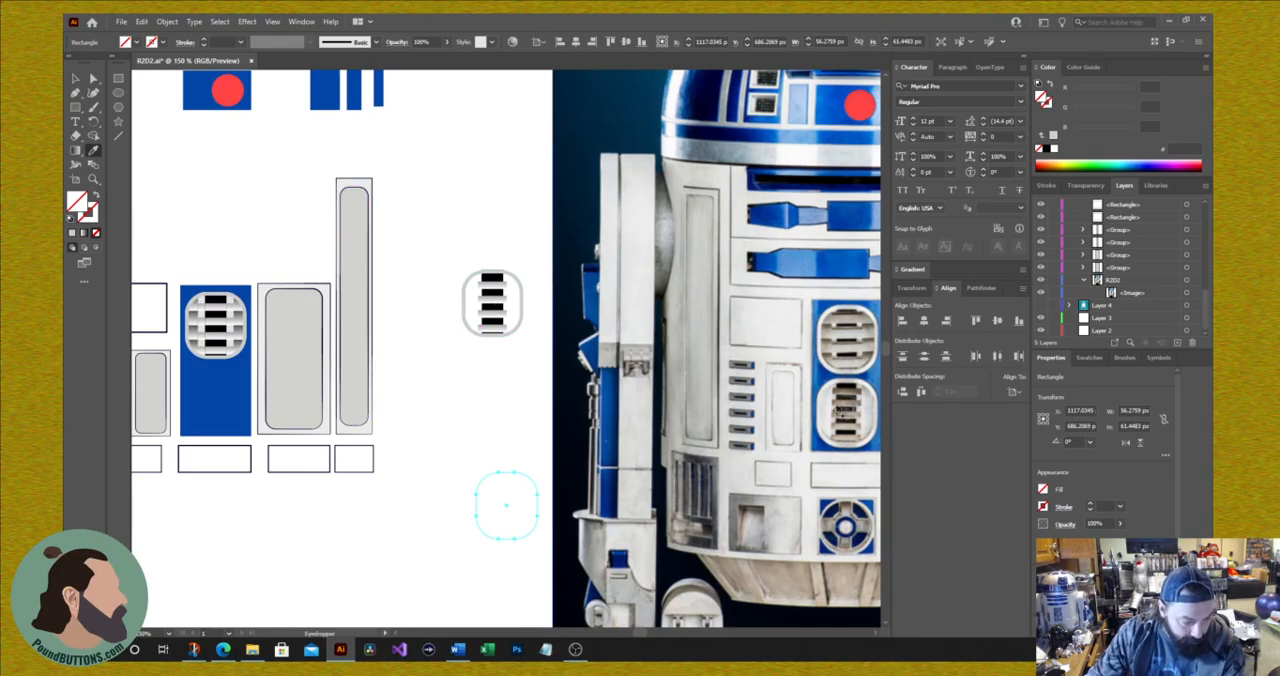
pyautogui.click(828, 408)
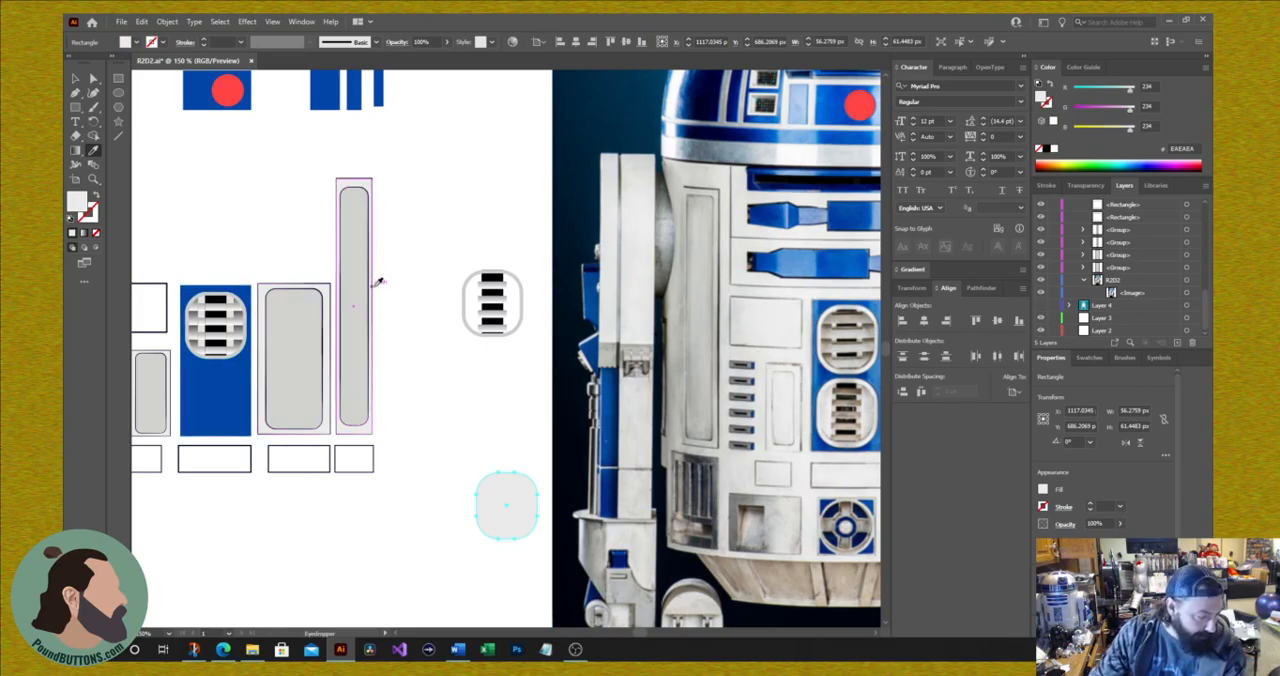
pyautogui.click(74, 80)
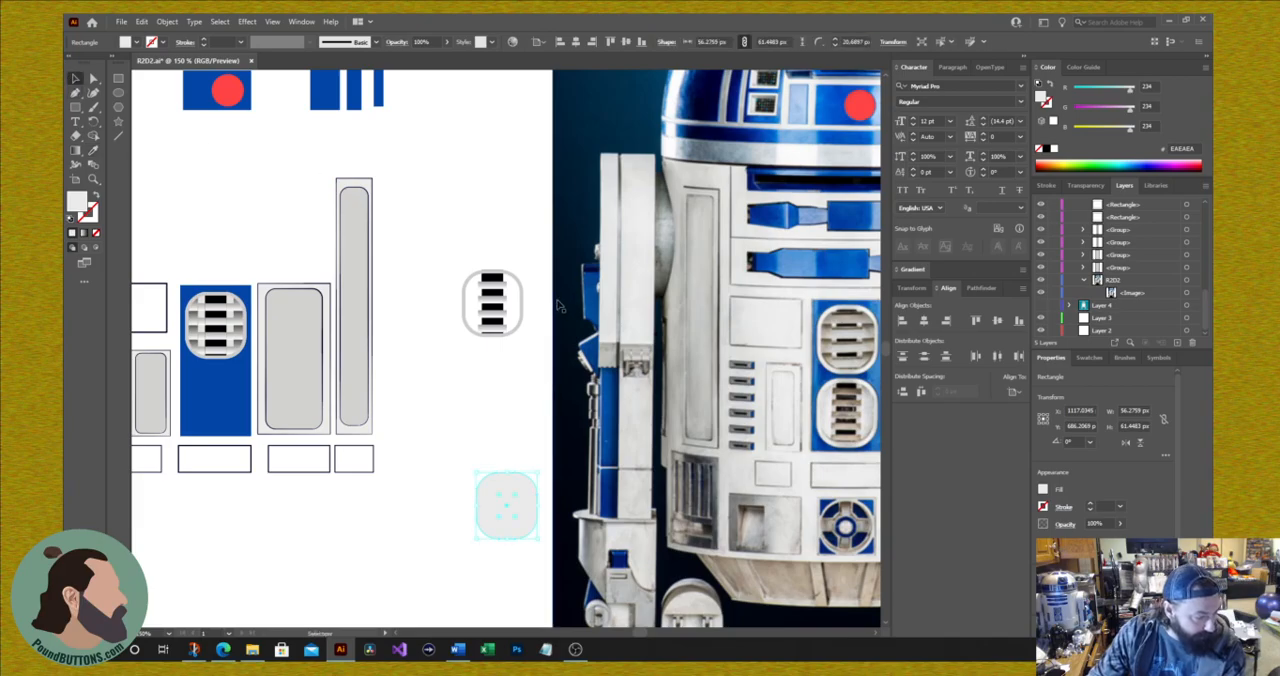
# Step: Move the outlined grate group onto the light gray rounded rectangle and send the rectangle to the back
pyautogui.moveTo(496, 306); pyautogui.dragTo(498, 495)
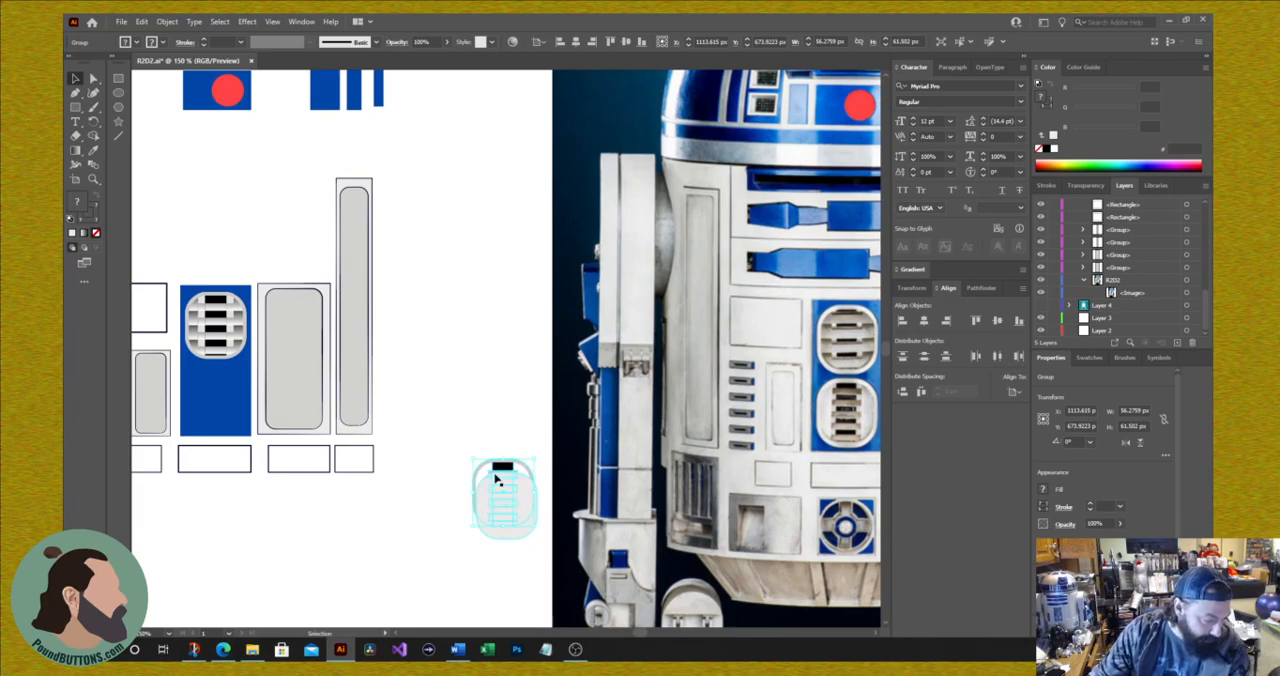
pyautogui.click(430, 374)
pyautogui.moveTo(505, 520); pyautogui.dragTo(476, 478)
pyautogui.press('a')
pyautogui.hotkey('ctrl', 'shift', '[')
pyautogui.press('v')
# Step: Center the grate group and its light gray backing on each other horizontally and vertically
pyautogui.moveTo(485, 453); pyautogui.dragTo(493, 492)
pyautogui.moveTo(460, 434); pyautogui.dragTo(526, 537)
pyautogui.click(923, 321)
pyautogui.click(997, 321)
pyautogui.click(456, 335)
# Step: Group the grate with its gray backing and place it on the lower half of the blue panel
pyautogui.moveTo(462, 424); pyautogui.dragTo(520, 551)
pyautogui.rightClick(503, 510)
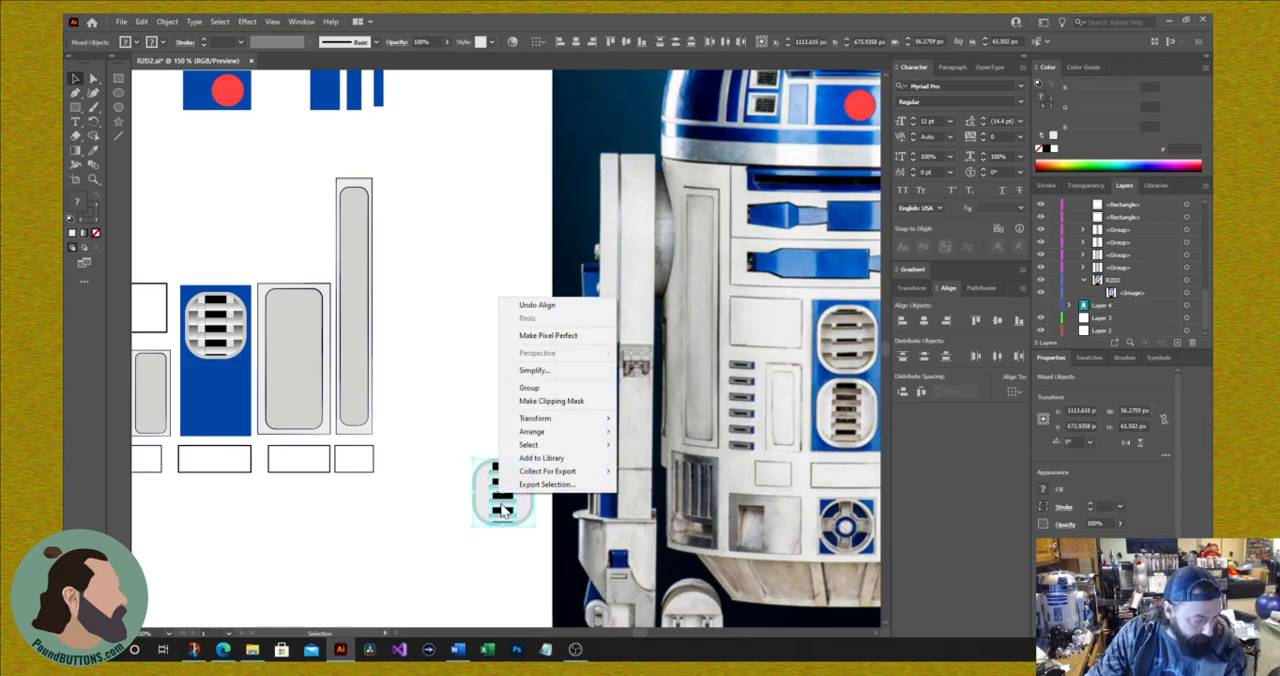
pyautogui.click(528, 387)
pyautogui.moveTo(509, 505); pyautogui.dragTo(231, 399)
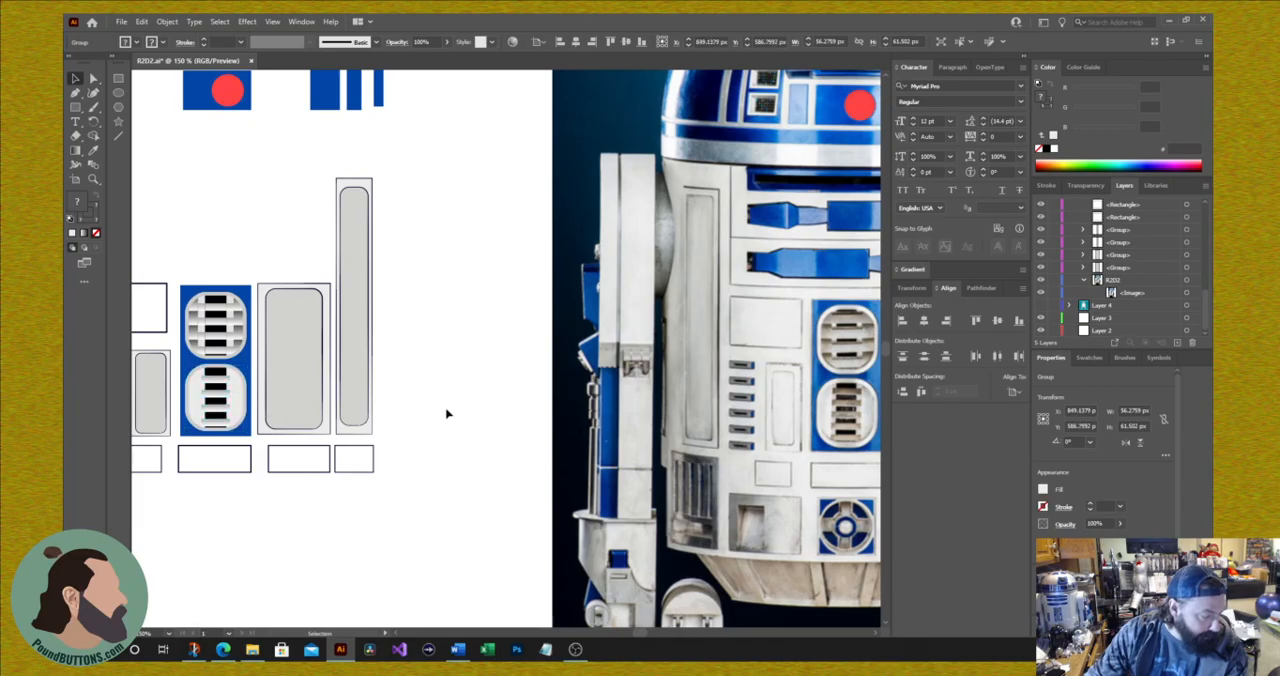
pyautogui.click(480, 408)
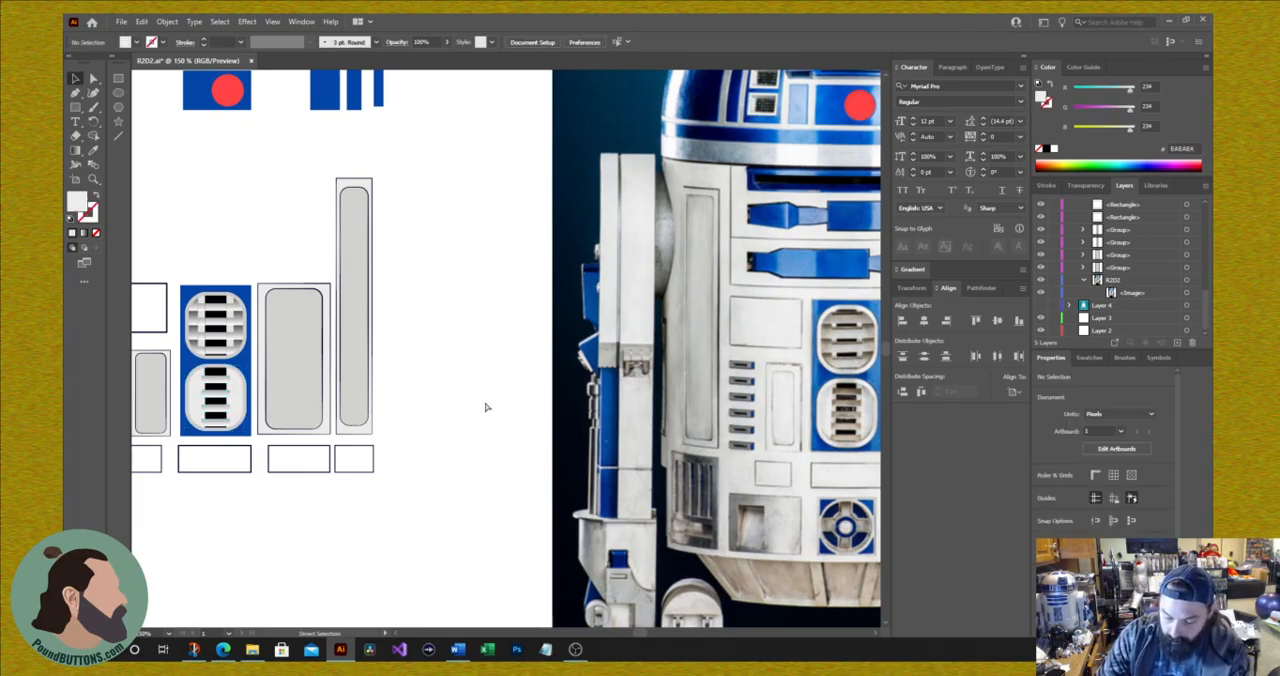
# Step: Show the hidden Layer 4 with the teal background and gray R2-D2 silhouette behind the panels
pyautogui.hotkey('ctrl', '-')
pyautogui.hotkey('ctrl', '-')
pyautogui.hotkey('ctrl', '-')
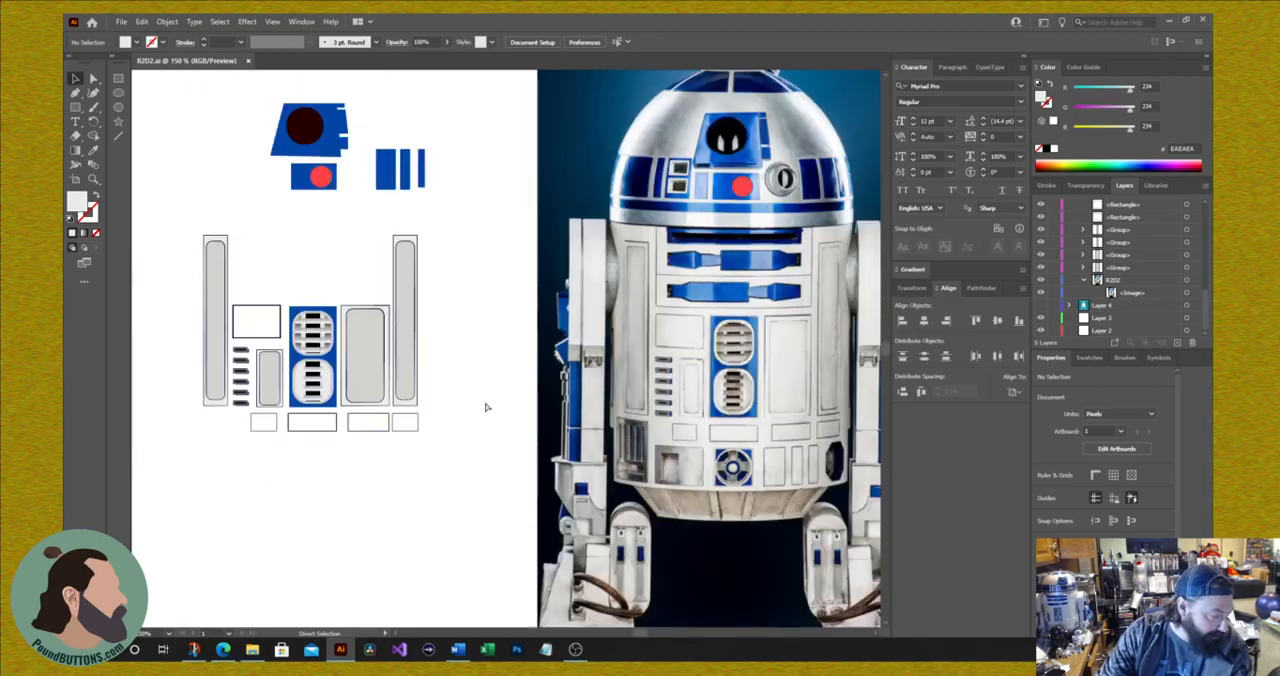
pyautogui.hotkey('ctrl', '+')
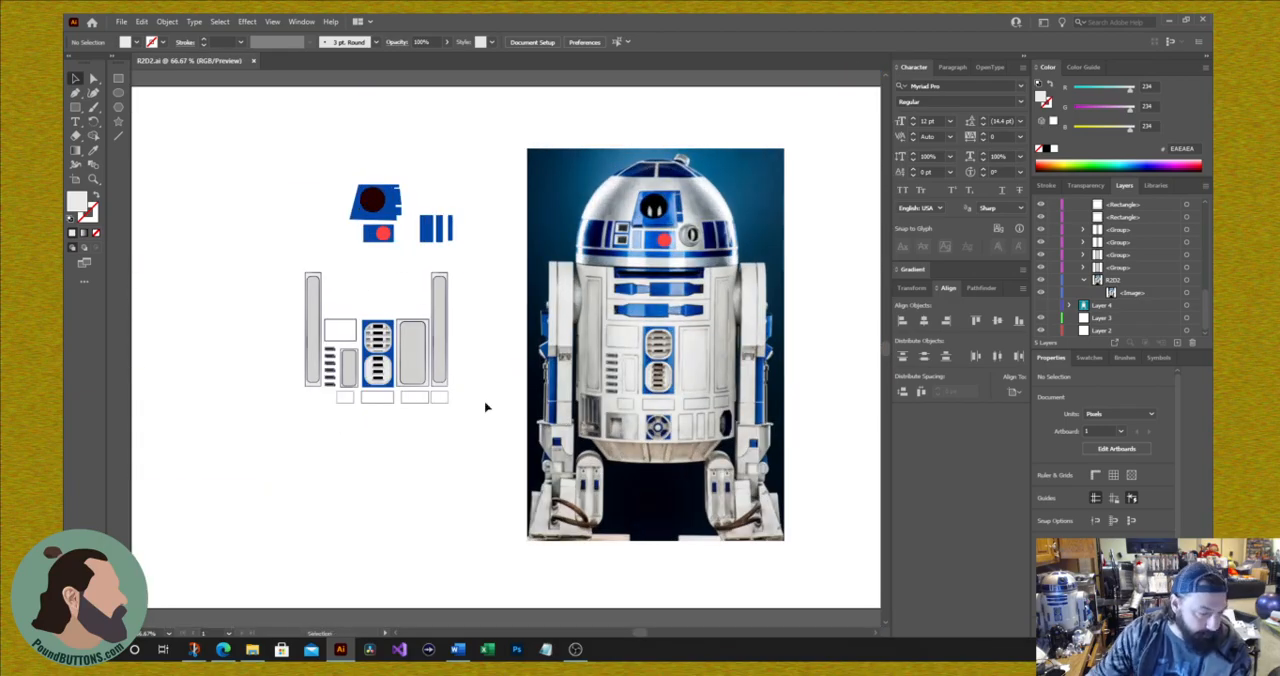
pyautogui.click(1040, 317)
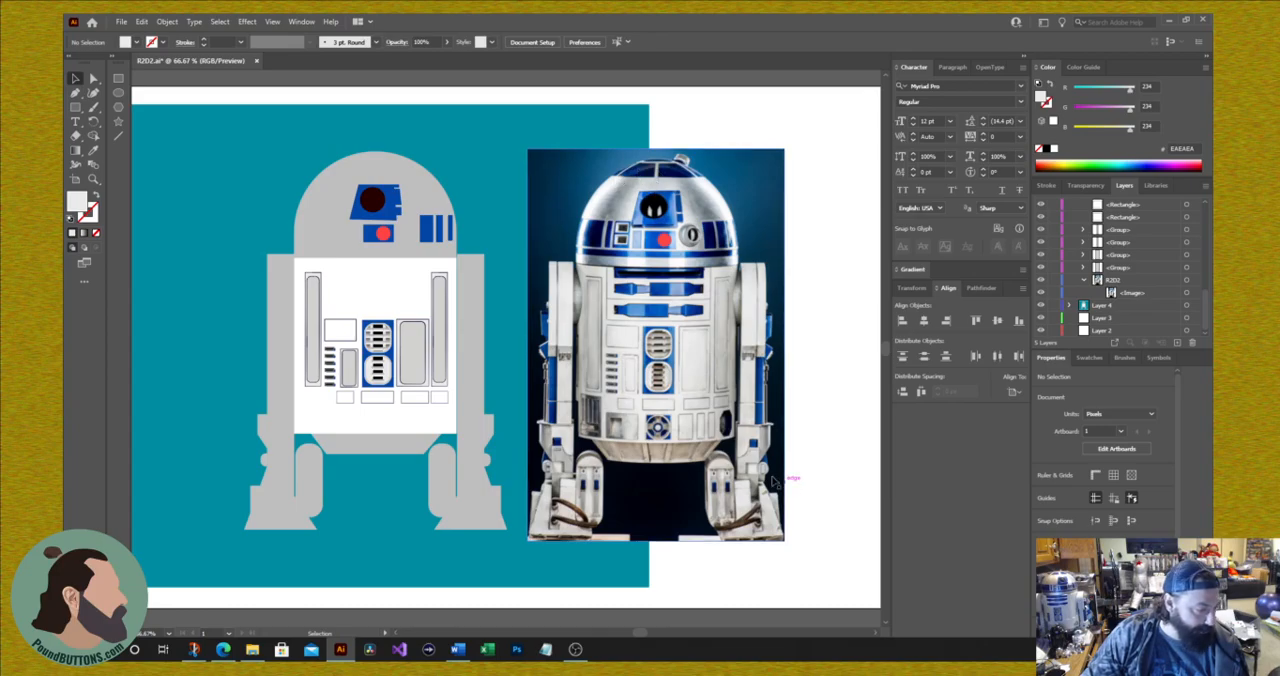
# Step: Compare the photo's lower body details with the drawn front panels, and save the document
pyautogui.scroll(-2, 775, 482)
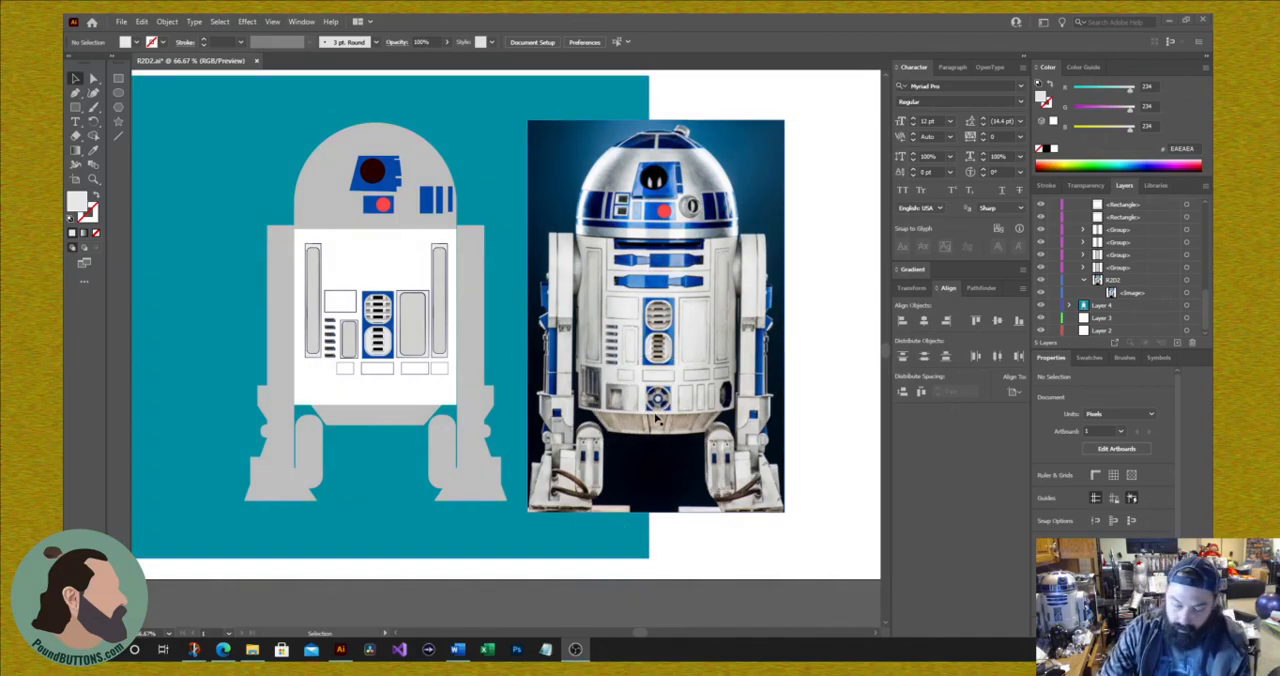
pyautogui.click(821, 119)
pyautogui.hotkey('ctrl', '=')
pyautogui.hotkey('ctrl', '=')
pyautogui.hotkey('ctrl', '=')
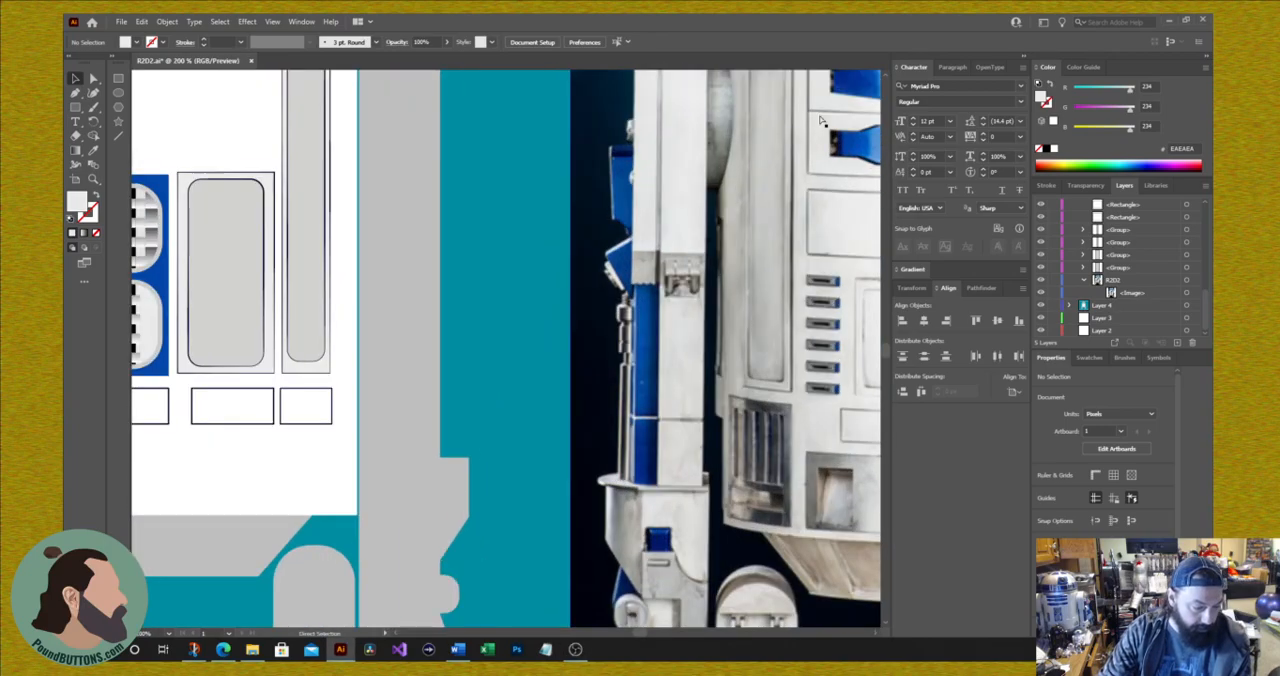
pyautogui.moveTo(766, 306); pyautogui.dragTo(247, 89)
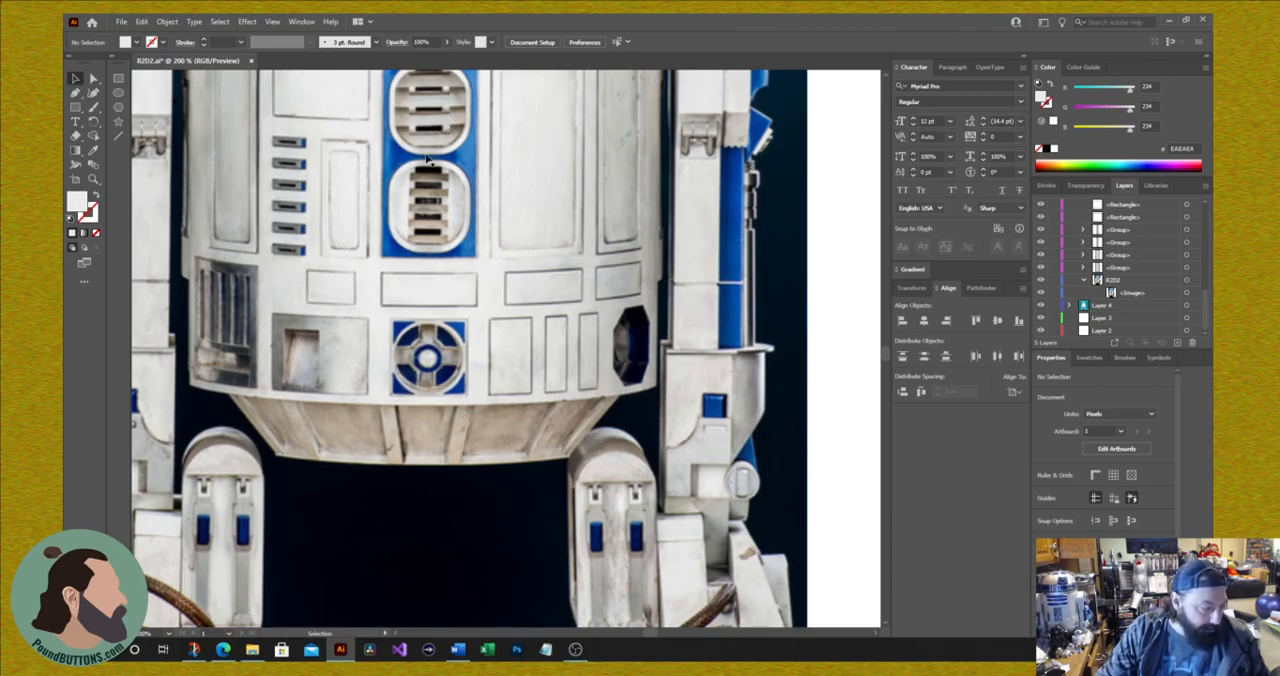
pyautogui.press('space')
pyautogui.moveTo(338, 268)
pyautogui.mouseDown()
pyautogui.moveTo(586, 393)
pyautogui.moveTo(1068, 438)
pyautogui.mouseUp()
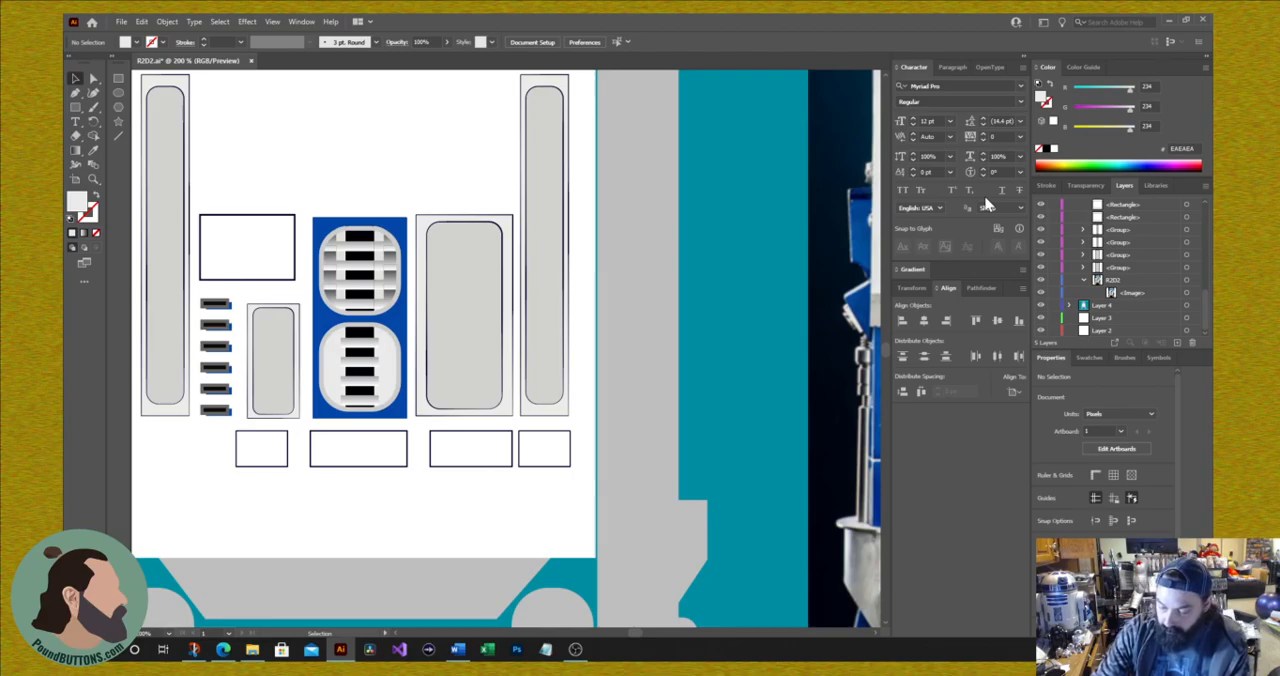
pyautogui.hotkey('ctrl', '0')
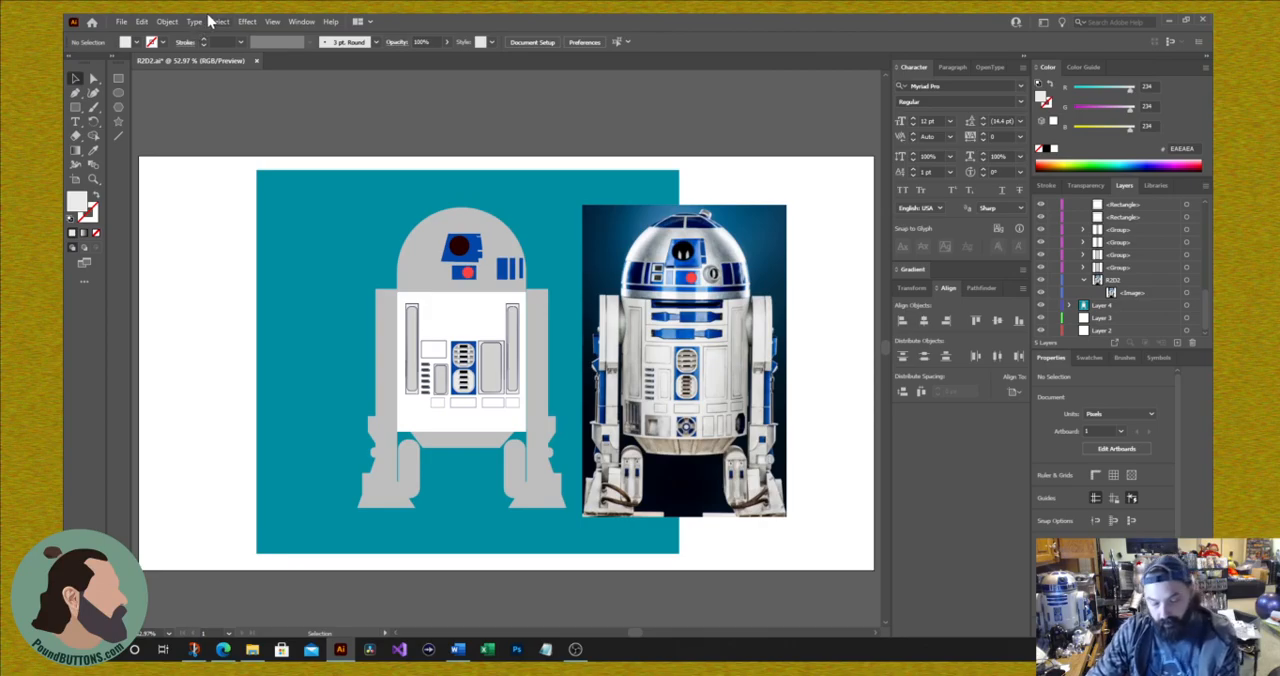
pyautogui.hotkey('ctrl', 's')
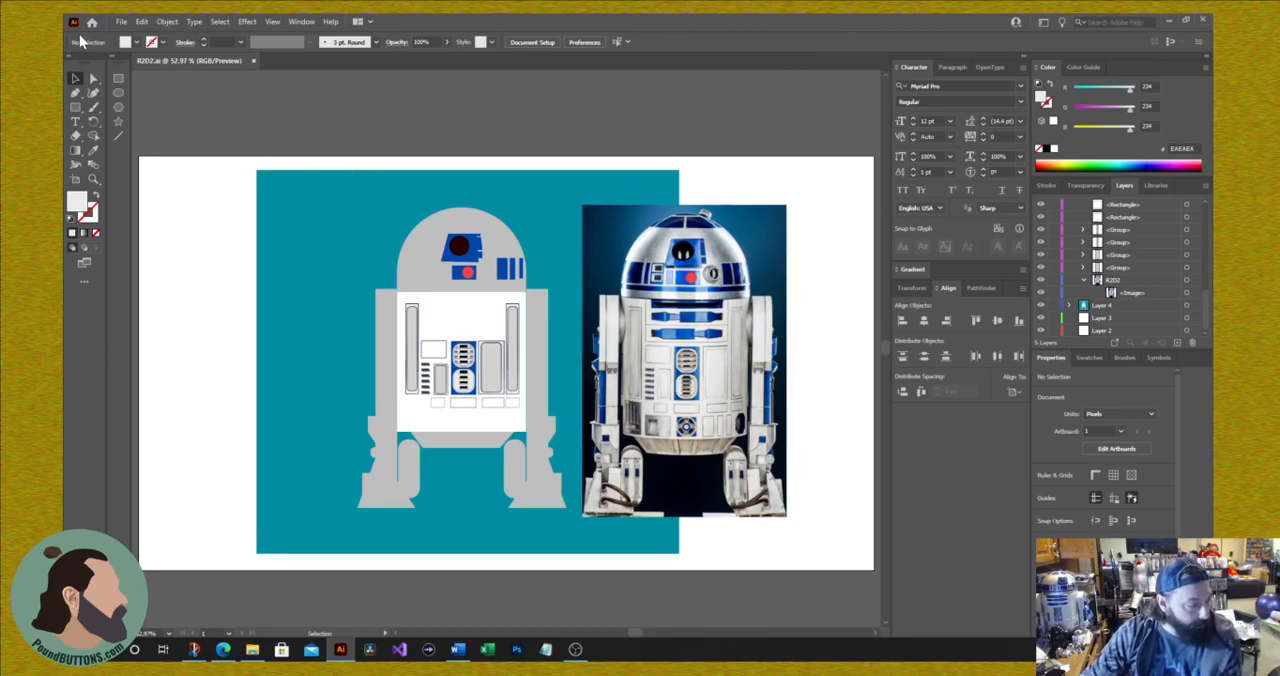
# Step: Select all artwork and the photo, shrink and tilt them counterclockwise, and move them to the left side of the artboard
pyautogui.click(76, 79)
pyautogui.moveTo(186, 166); pyautogui.dragTo(761, 549)
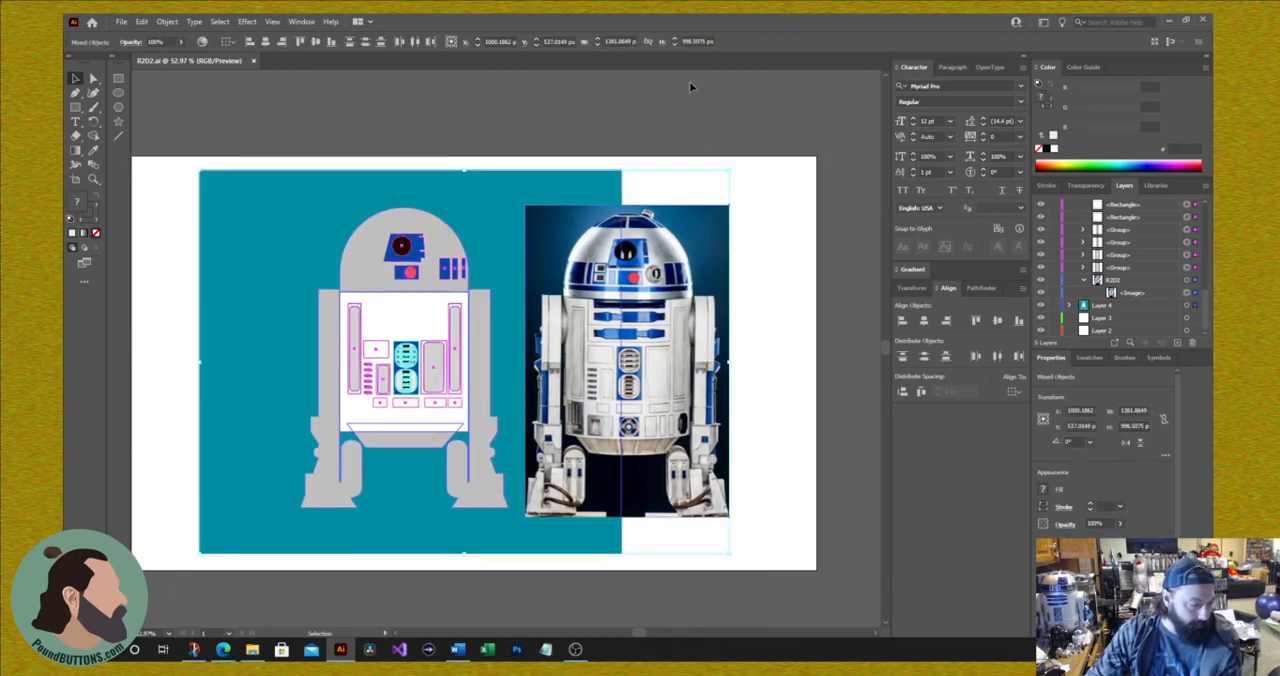
pyautogui.moveTo(730, 171); pyautogui.dragTo(519, 240)
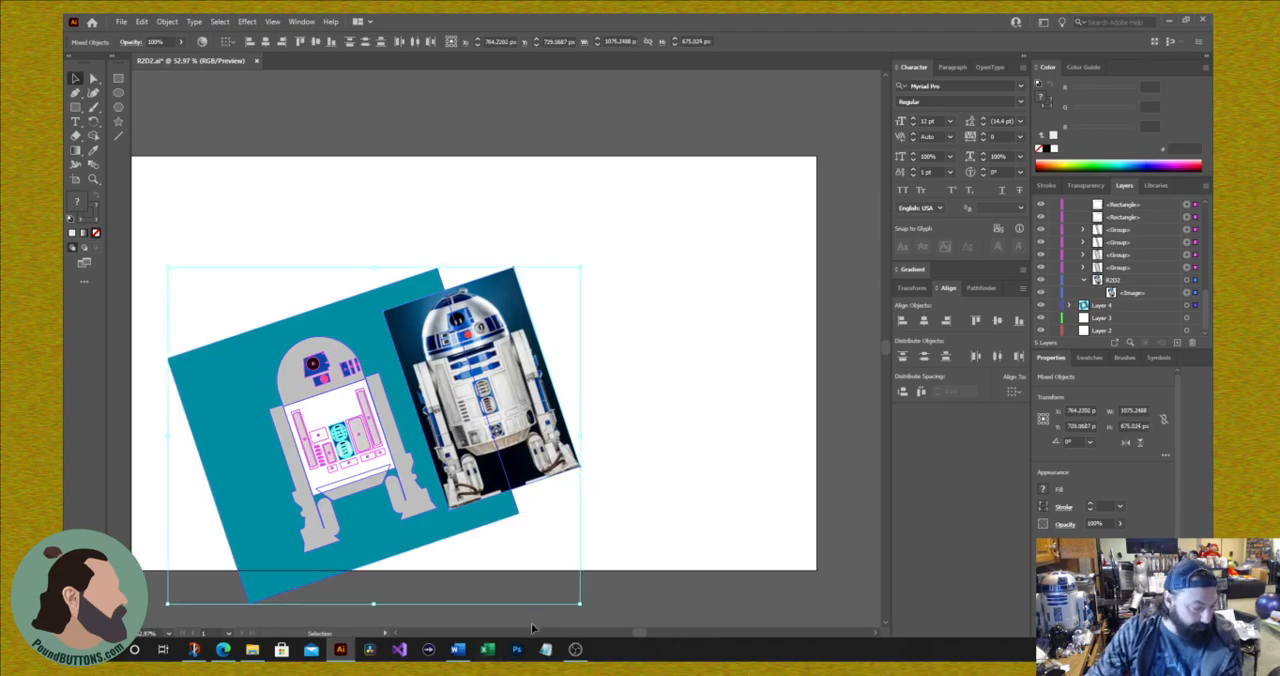
pyautogui.moveTo(638, 637)
pyautogui.mouseDown()
pyautogui.moveTo(594, 633)
pyautogui.moveTo(632, 640)
pyautogui.mouseUp()
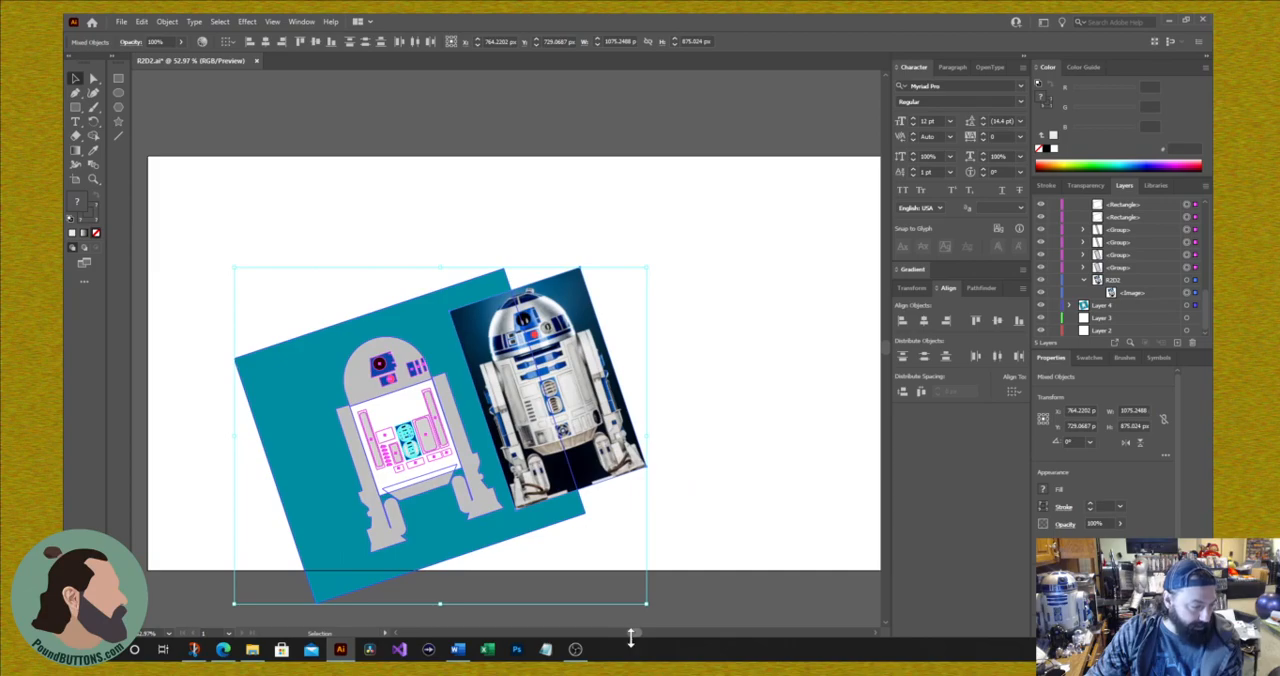
pyautogui.moveTo(455, 487); pyautogui.dragTo(386, 402)
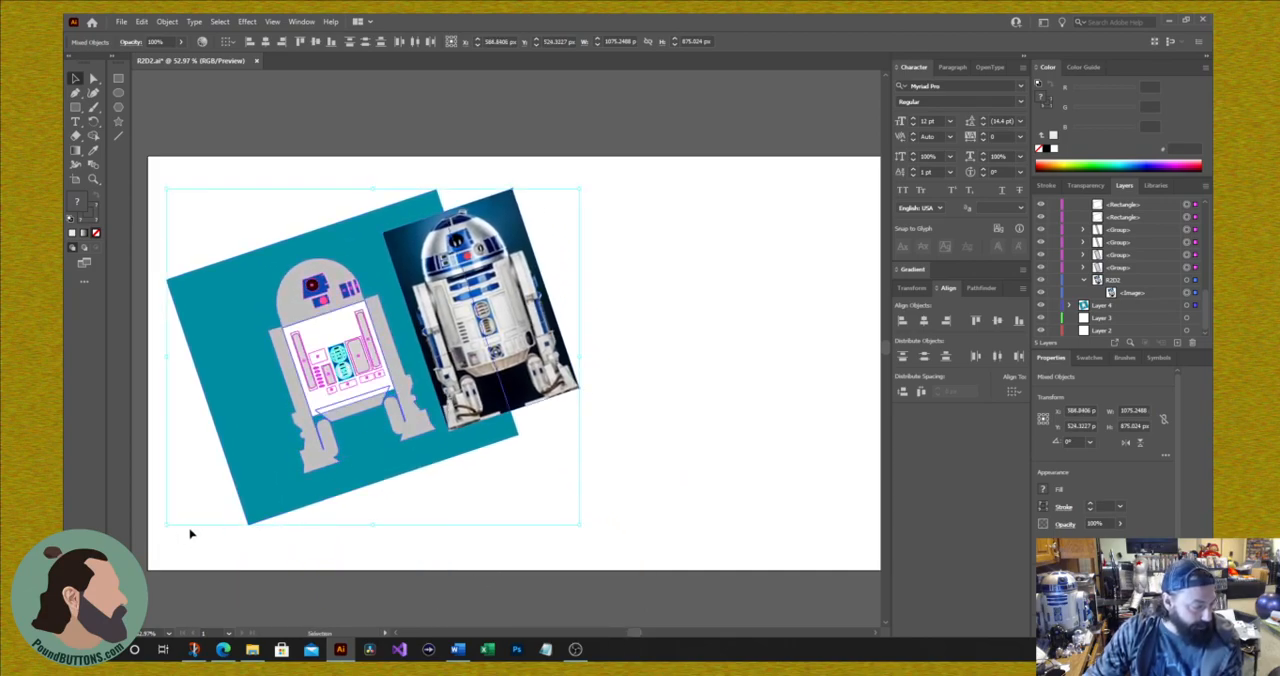
# Step: Enlarge the tilted artwork and photo proportionally to about 1402 by 1141 px overall
pyautogui.moveTo(373, 524); pyautogui.dragTo(370, 592)
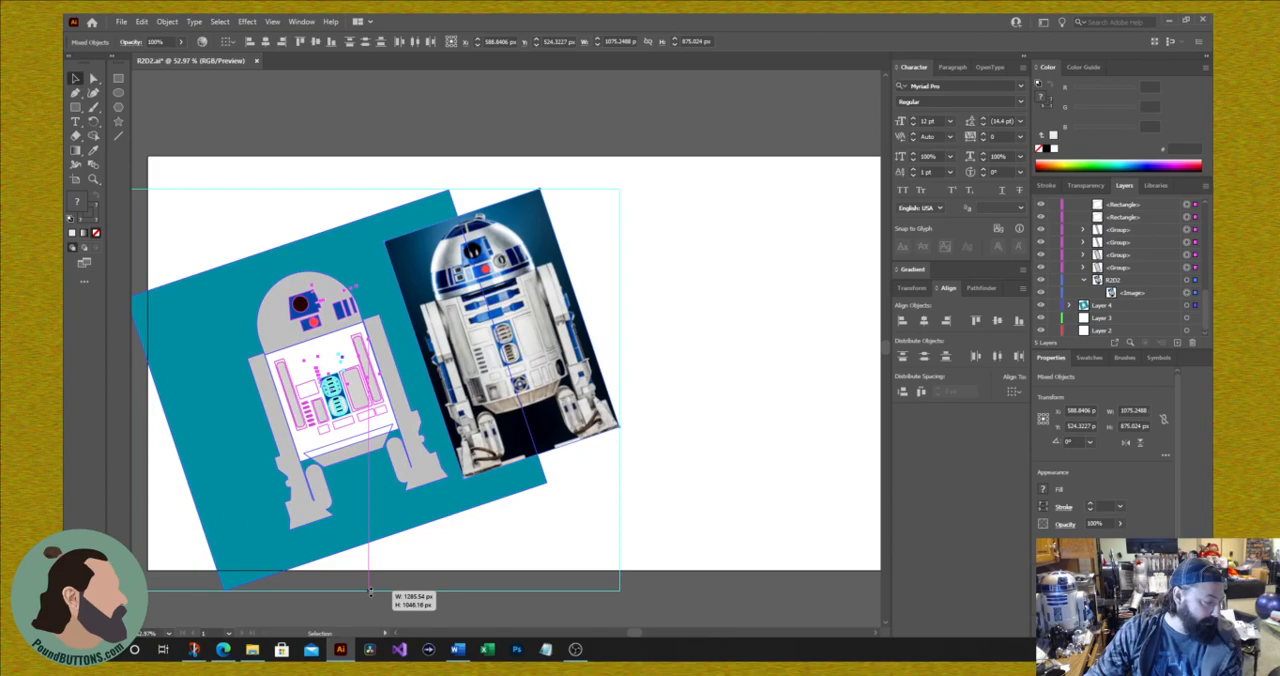
pyautogui.moveTo(370, 592); pyautogui.dragTo(371, 591)
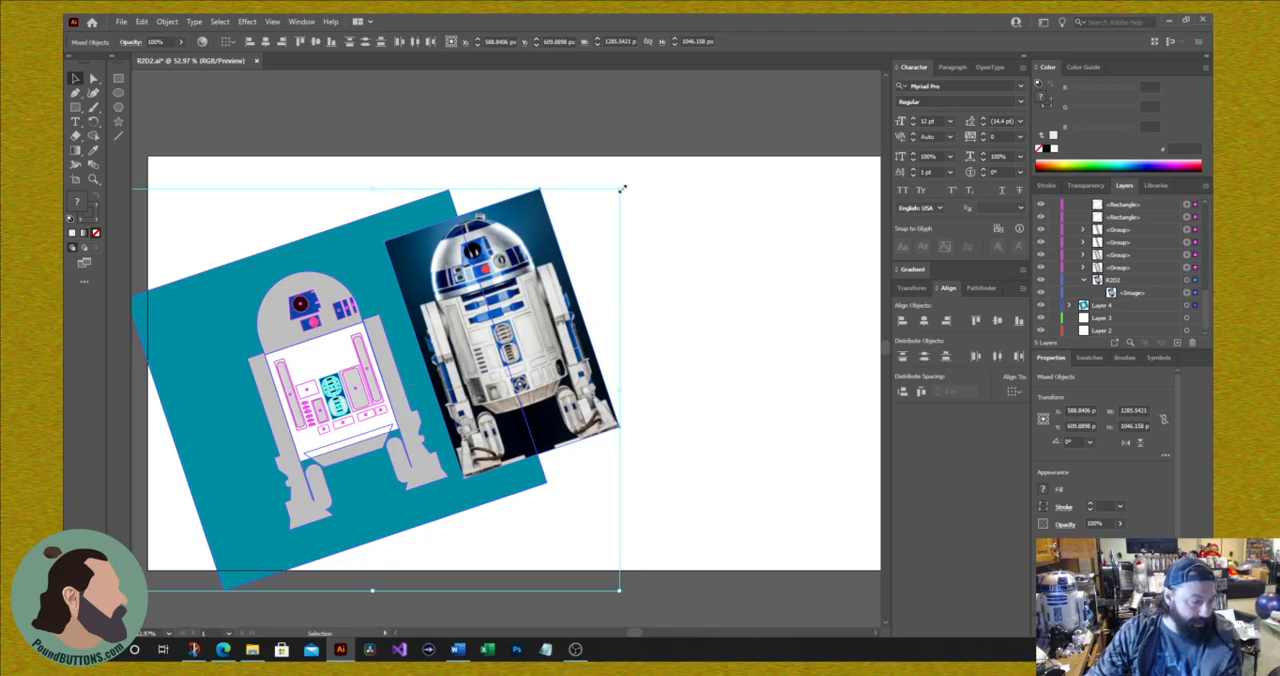
pyautogui.moveTo(617, 188); pyautogui.dragTo(665, 153)
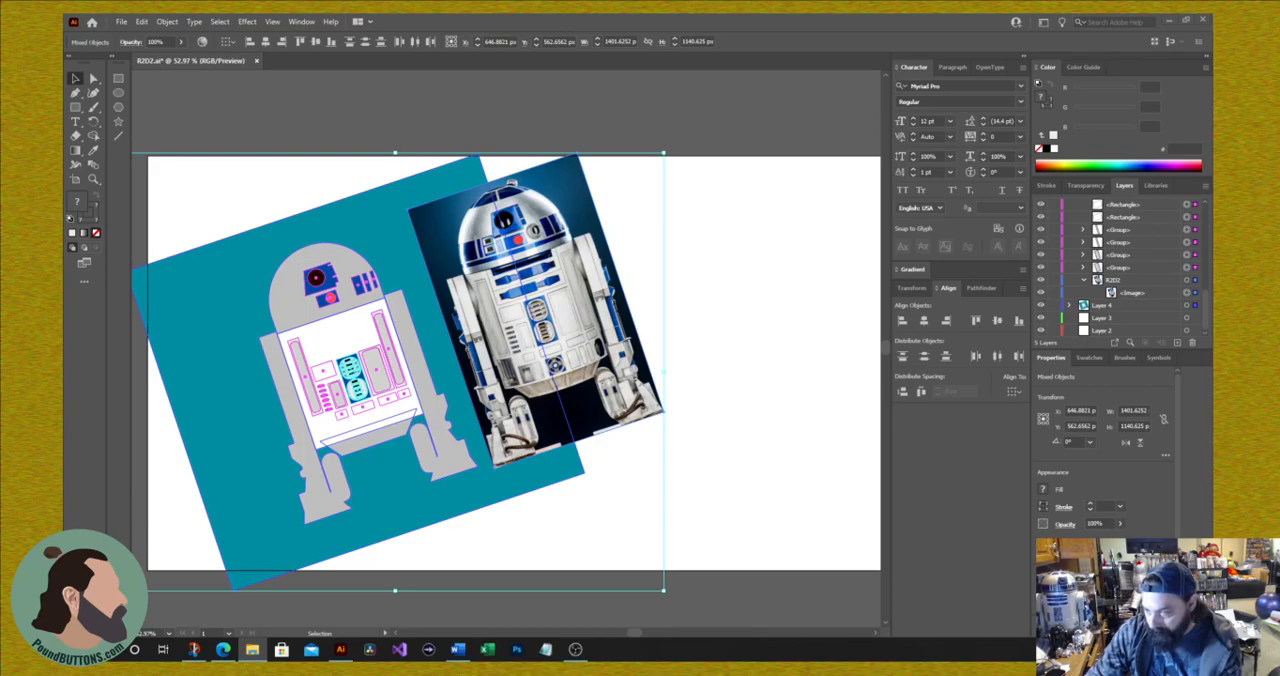
pyautogui.click(737, 292)
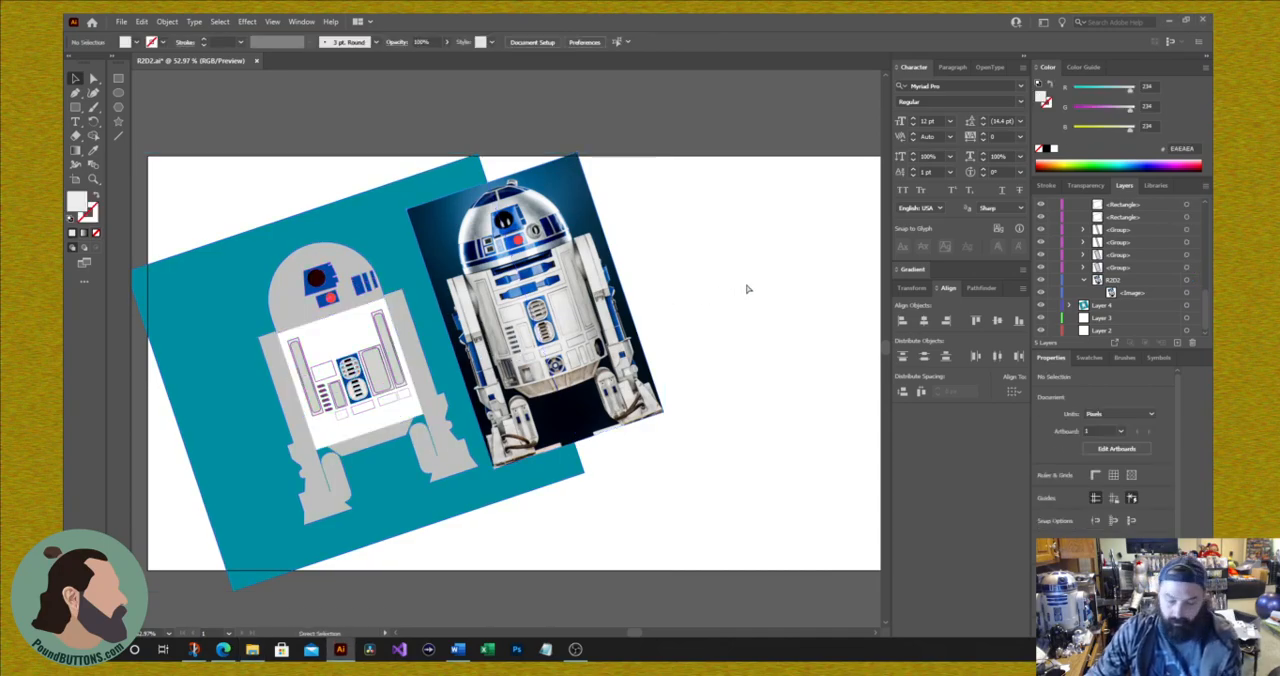
# Step: Place the round PoundBUTTONS.com profile logo image in the lower-right area of the artboard
pyautogui.hotkey('ctrl', 'v')
pyautogui.moveTo(513, 358); pyautogui.dragTo(753, 448)
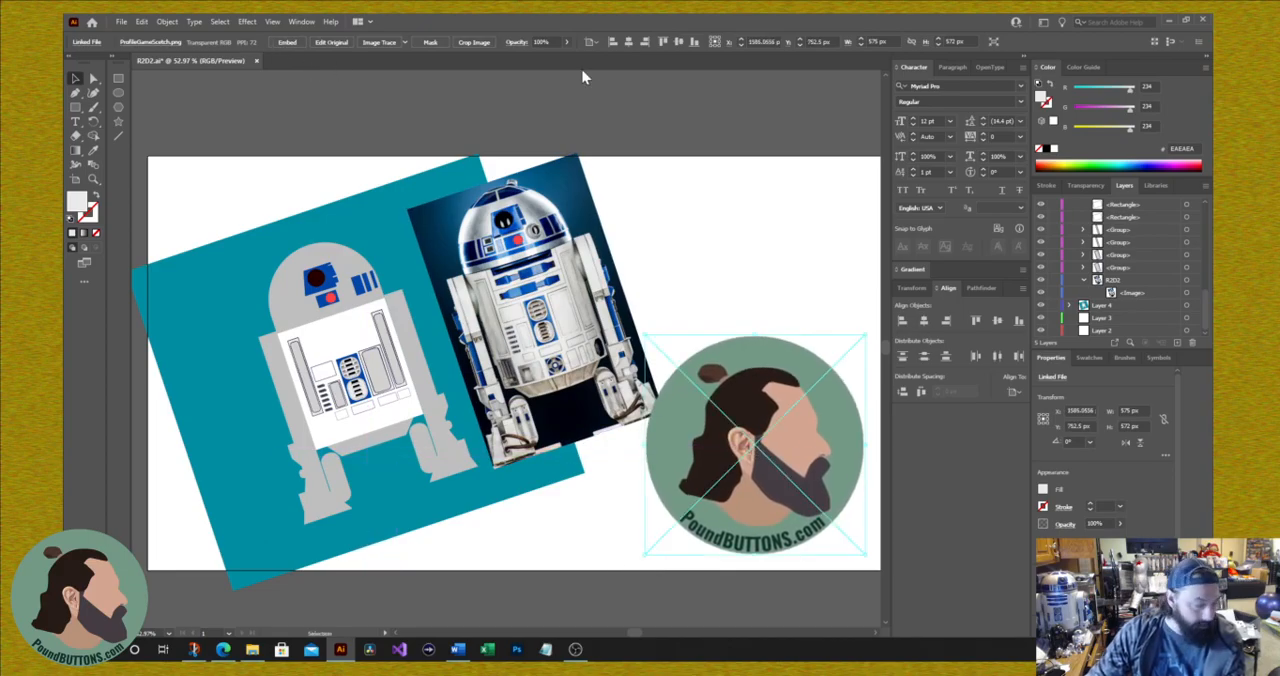
# Step: Examine the placed profile logo up close and within the whole artboard layout
pyautogui.hotkey('ctrl', '=')
pyautogui.hotkey('ctrl', '=')
pyautogui.hotkey('ctrl', '=')
pyautogui.hotkey('ctrl', '=')
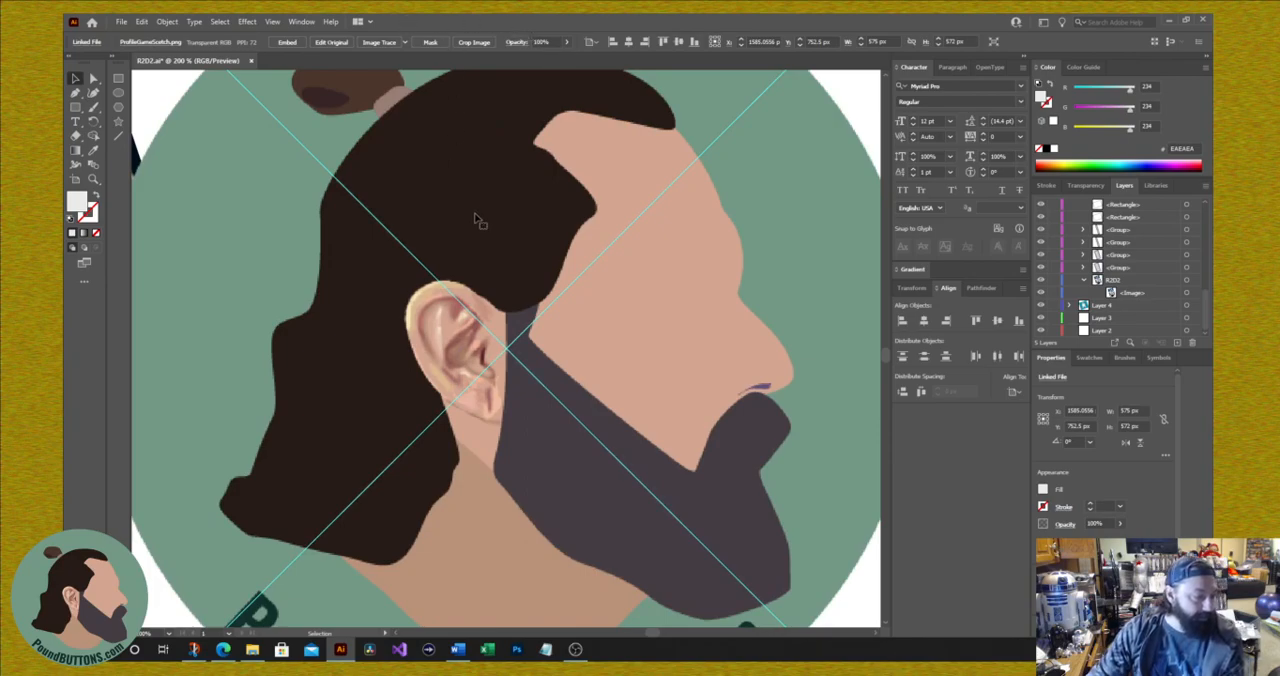
pyautogui.scroll(-1, 489, 222)
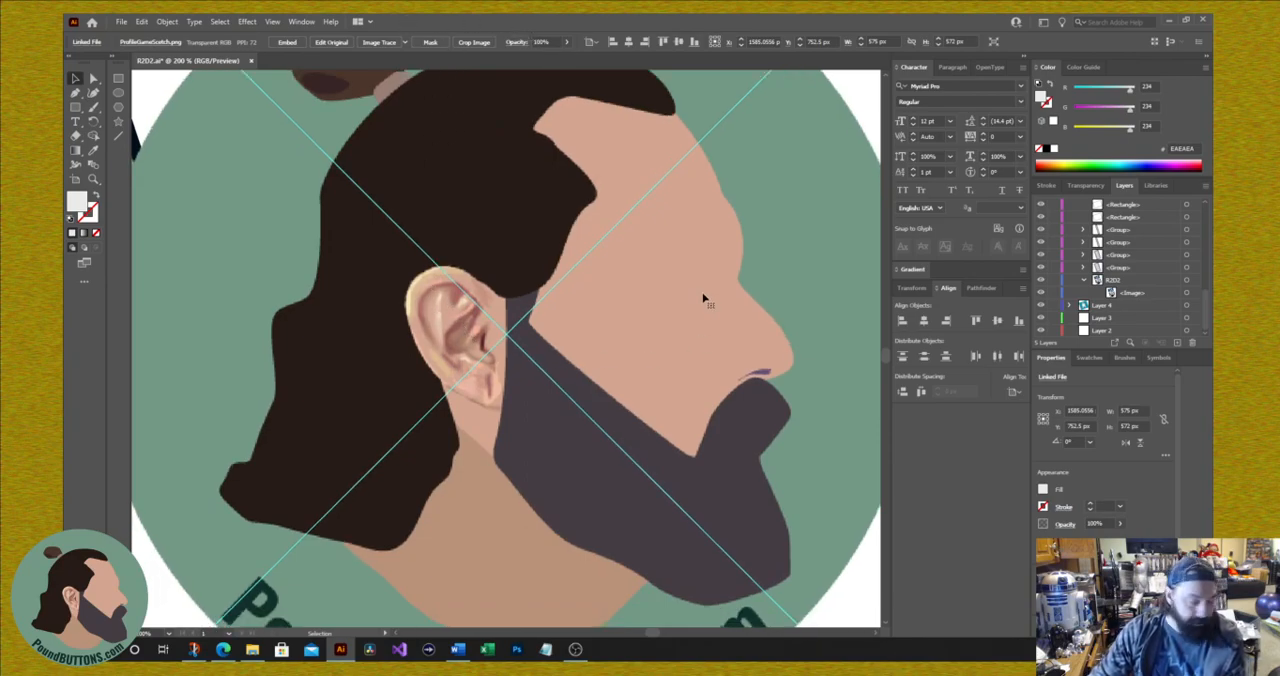
pyautogui.hotkey('ctrl', '-')
pyautogui.hotkey('ctrl', '-')
pyautogui.hotkey('ctrl', '-')
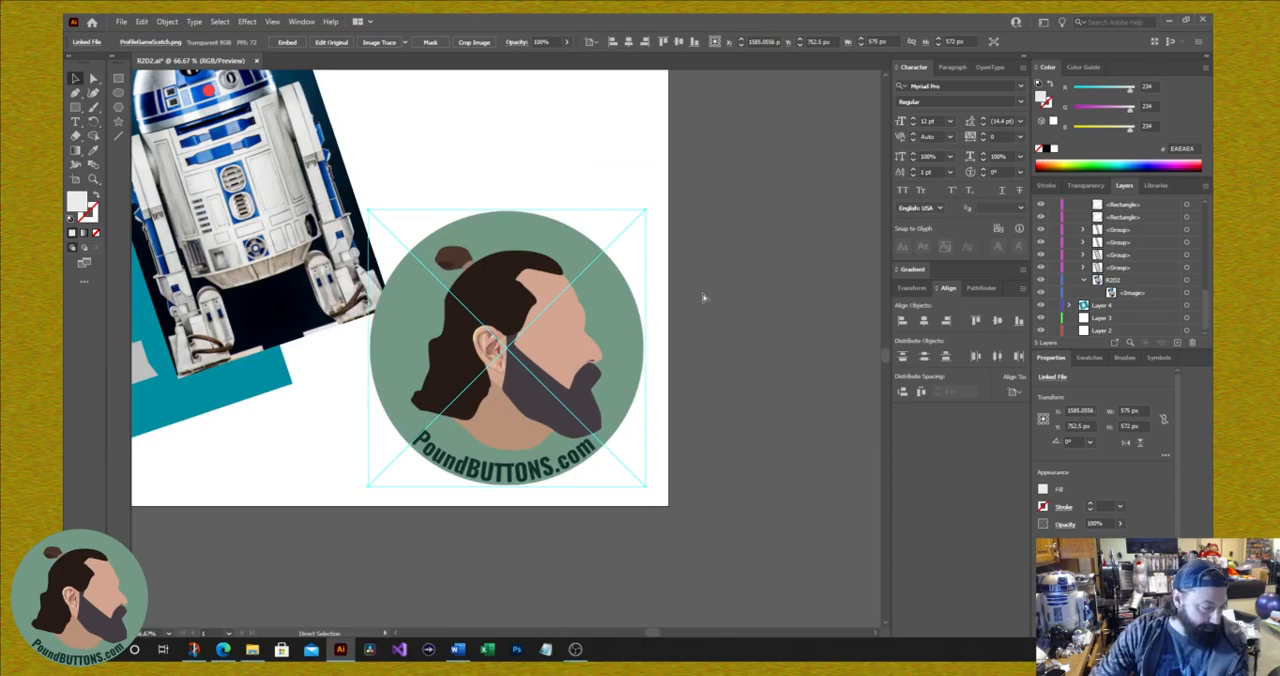
pyautogui.hotkey('ctrl', '-')
pyautogui.hotkey('ctrl', '-')
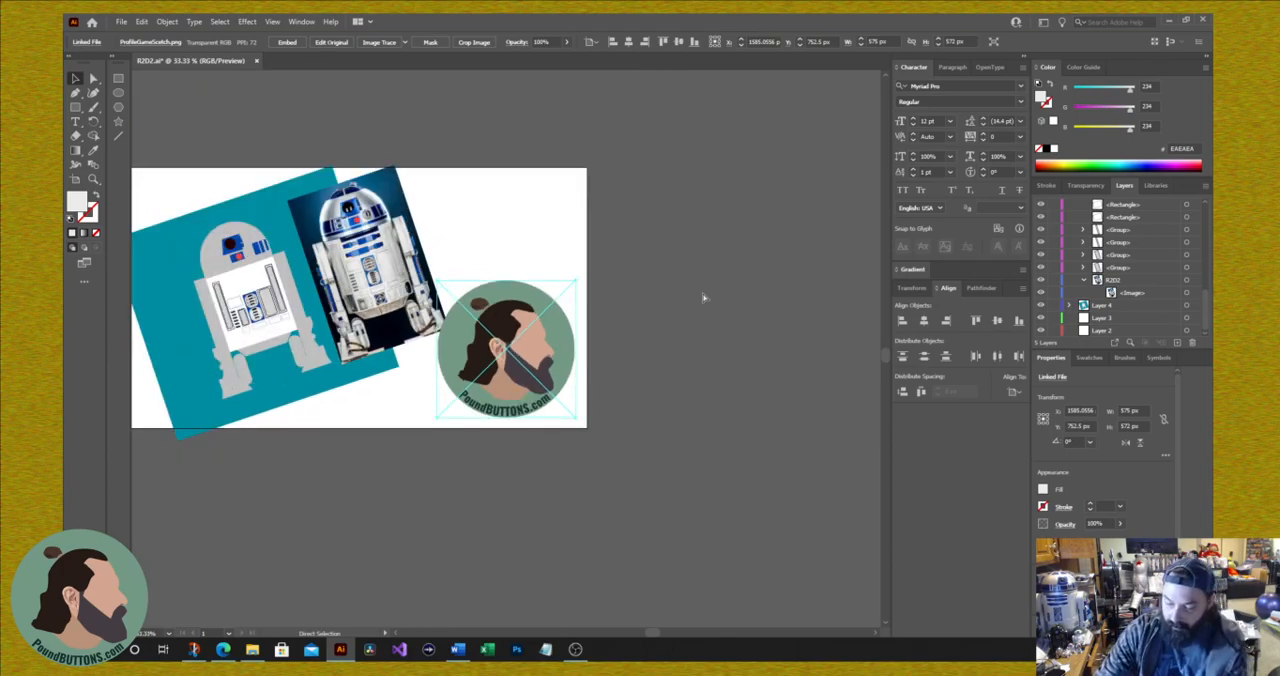
pyautogui.hotkey('ctrl', '0')
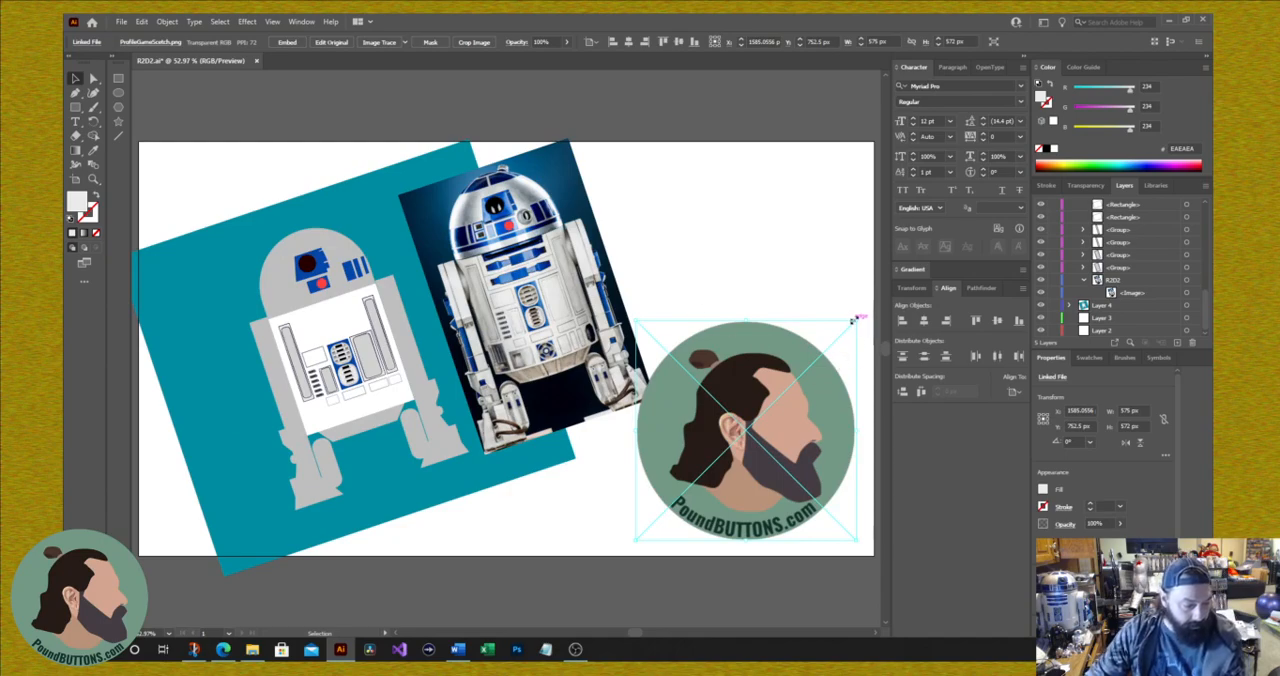
# Step: Shrink the profile logo, tilt it about 11° counterclockwise, and tuck it into the artboard's lower-right corner
pyautogui.moveTo(853, 319); pyautogui.dragTo(778, 383)
pyautogui.moveTo(735, 480); pyautogui.dragTo(772, 484)
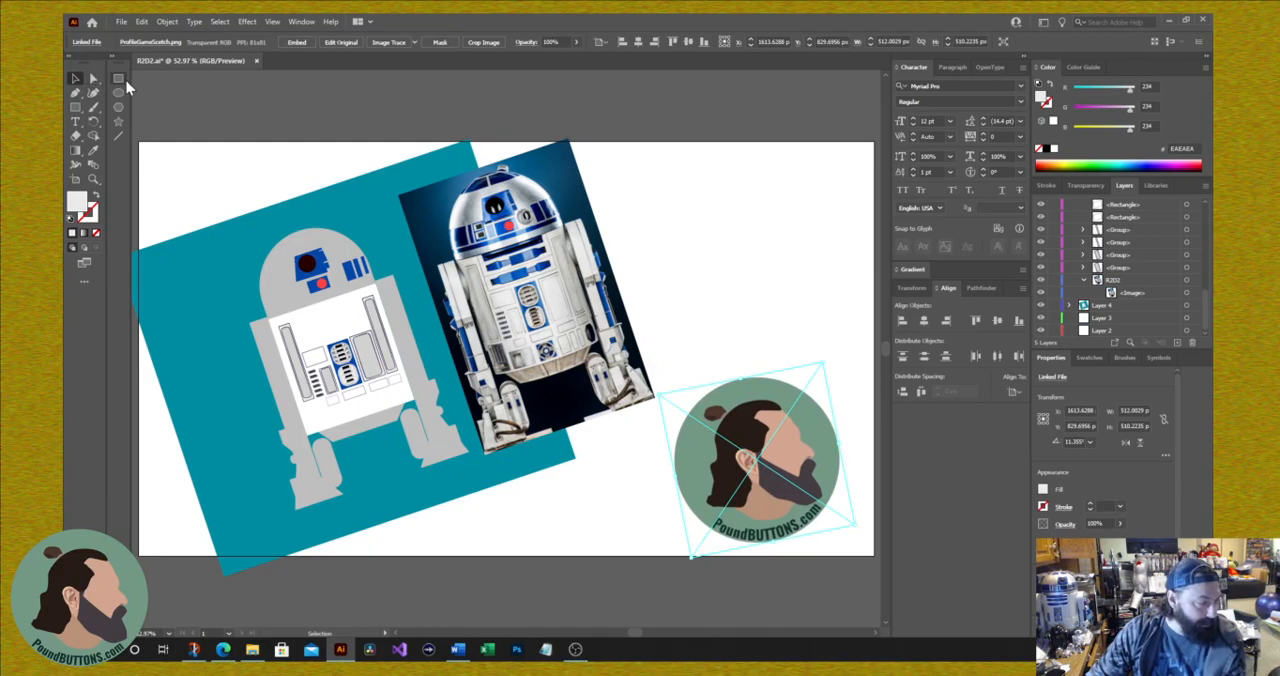
pyautogui.moveTo(648, 634)
pyautogui.mouseDown()
pyautogui.moveTo(632, 640)
pyautogui.moveTo(646, 643)
pyautogui.mouseUp()
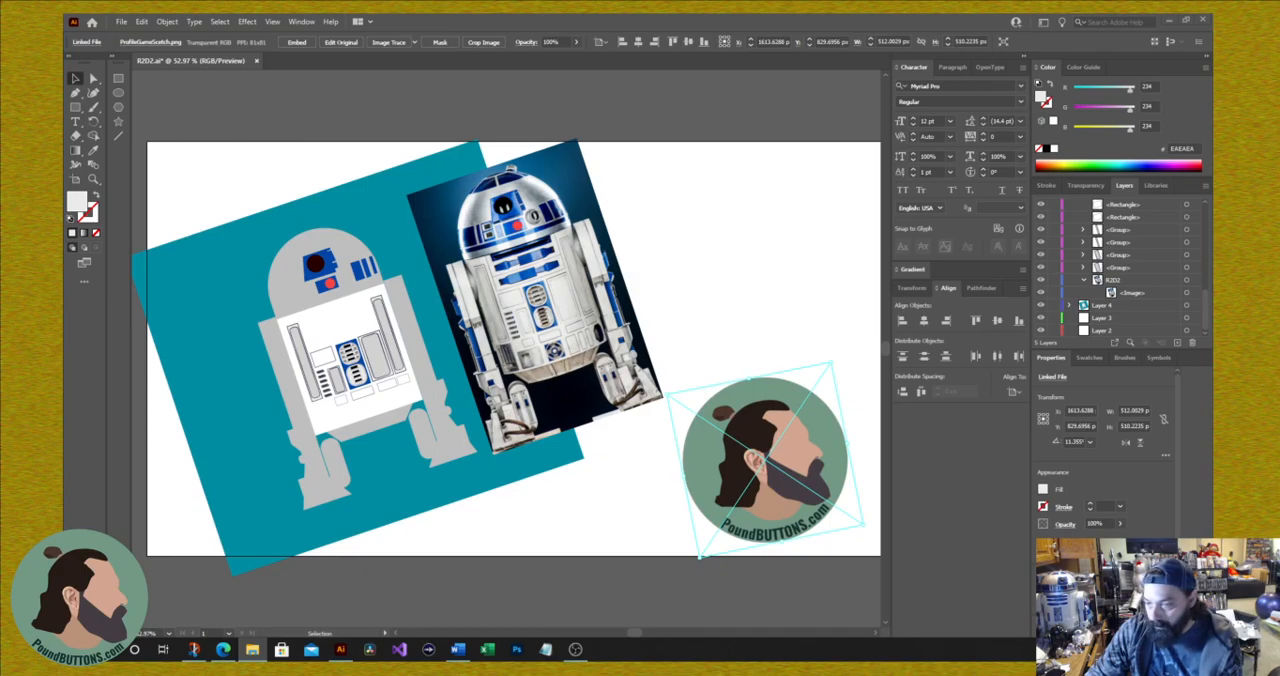
pyautogui.click(764, 268)
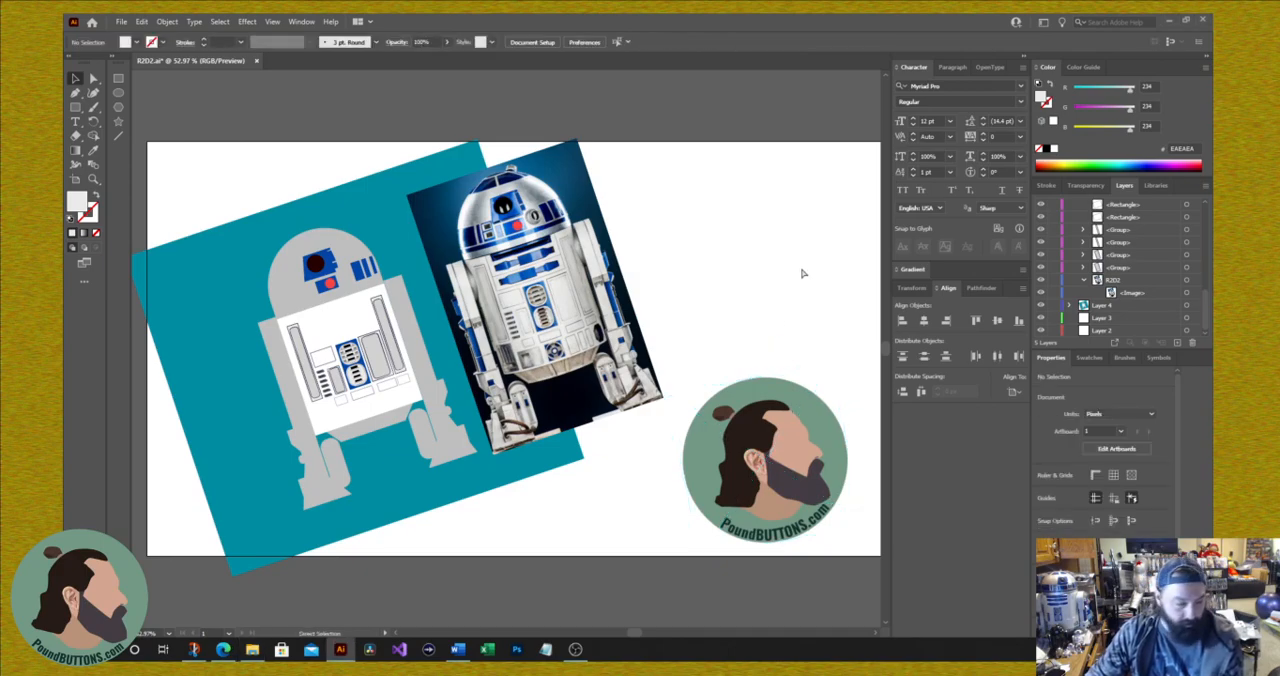
# Step: Place the OrangeMetal.png texture and enlarge it to about 2192 by 1139 px so it covers the artboard
pyautogui.hotkey('ctrl', 'v')
pyautogui.moveTo(381, 286); pyautogui.dragTo(214, 122)
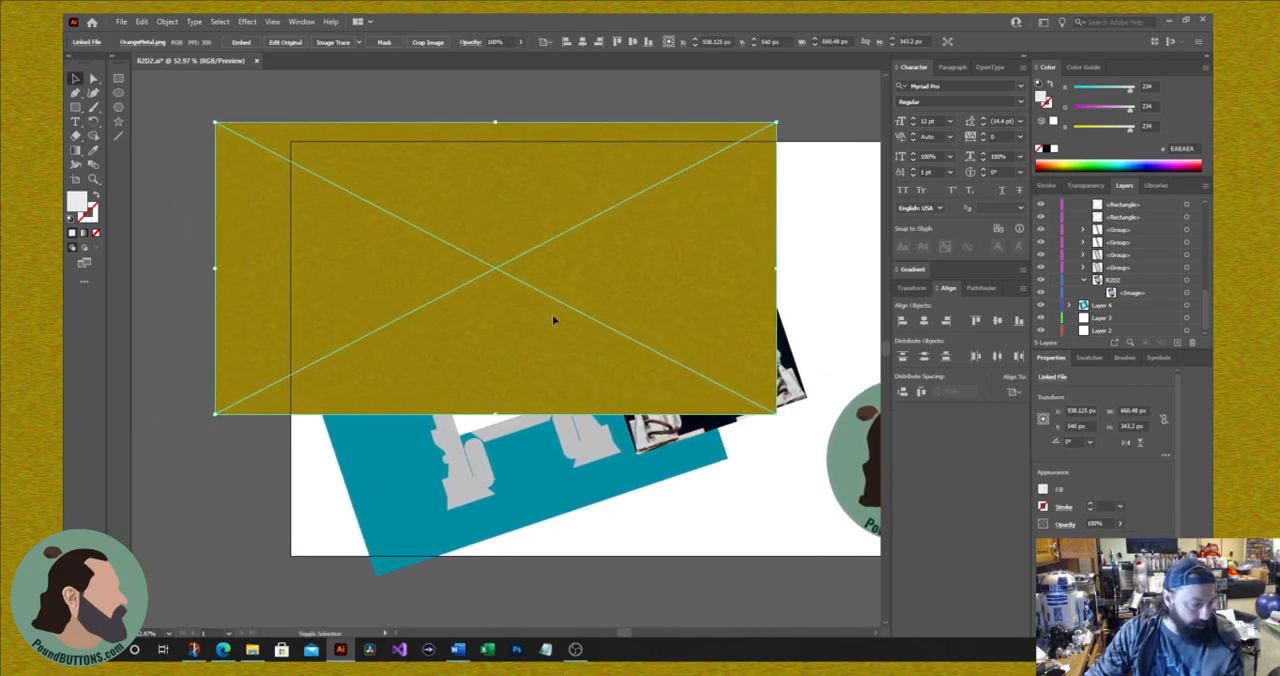
pyautogui.moveTo(612, 291); pyautogui.dragTo(680, 310)
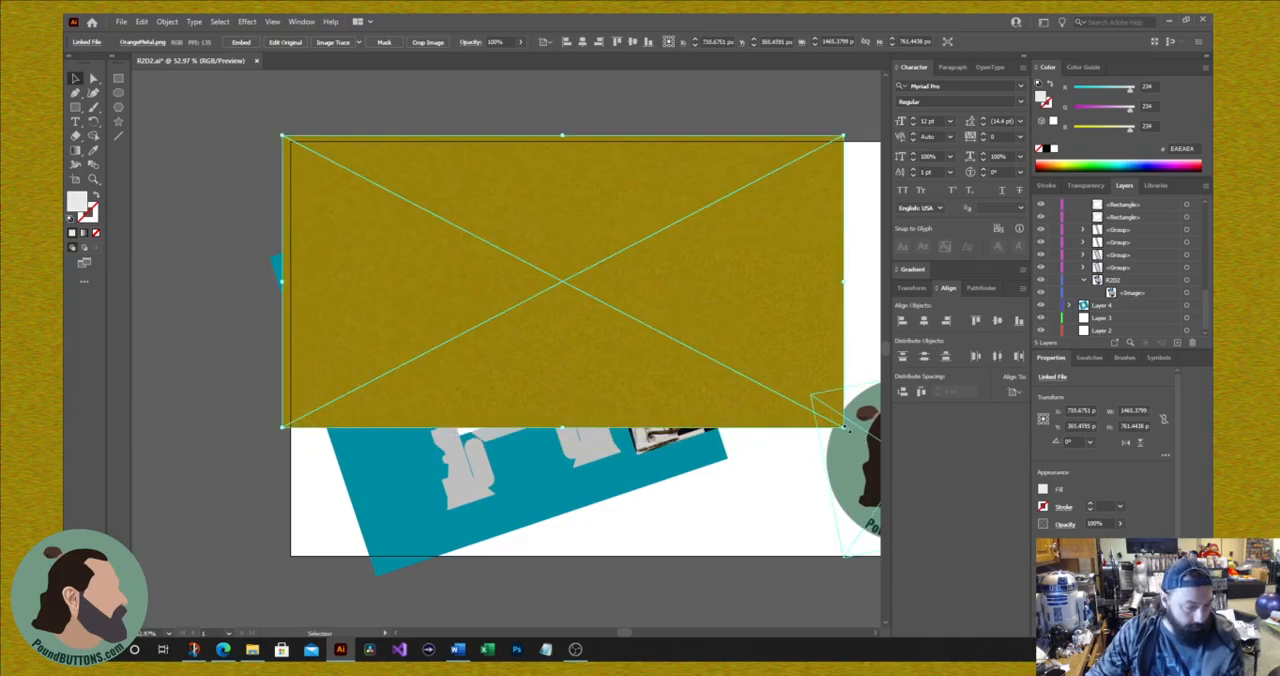
pyautogui.moveTo(845, 428); pyautogui.dragTo(857, 579)
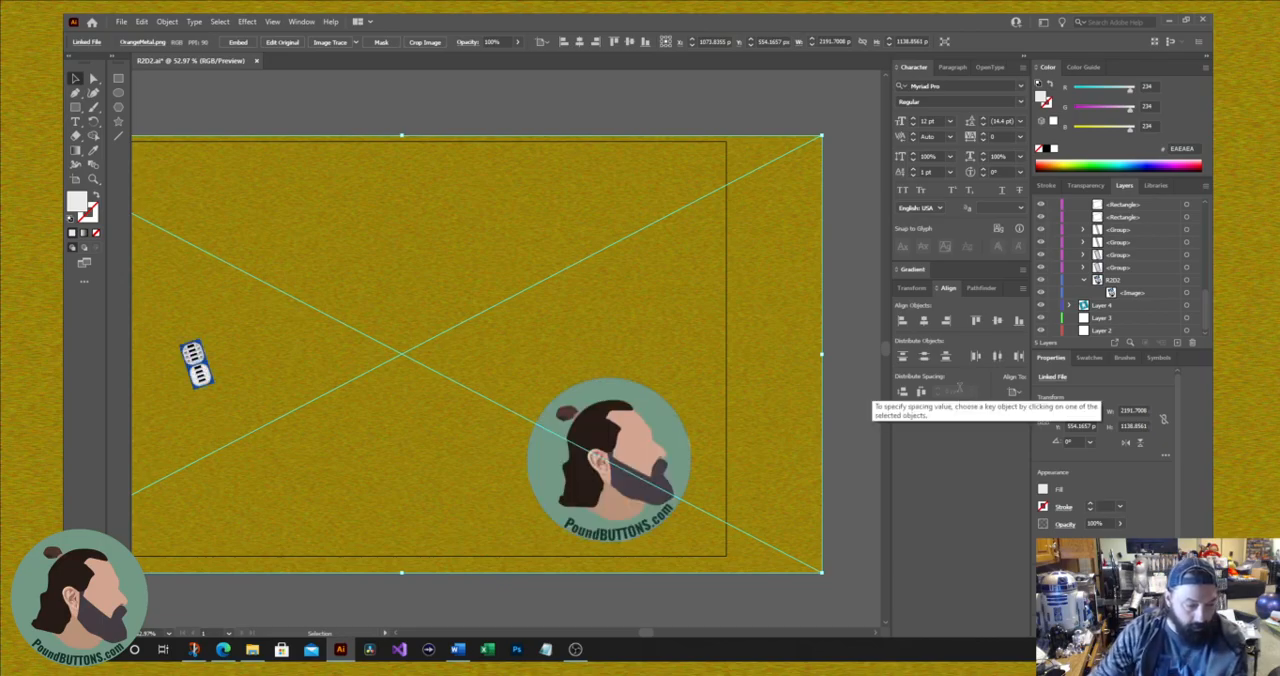
# Step: Move the FrontGreats layer holding the orange metal texture down the layer stack, between Layer 3 and Layer 2
pyautogui.scroll(3, 1110, 285)
pyautogui.scroll(3, 1110, 285)
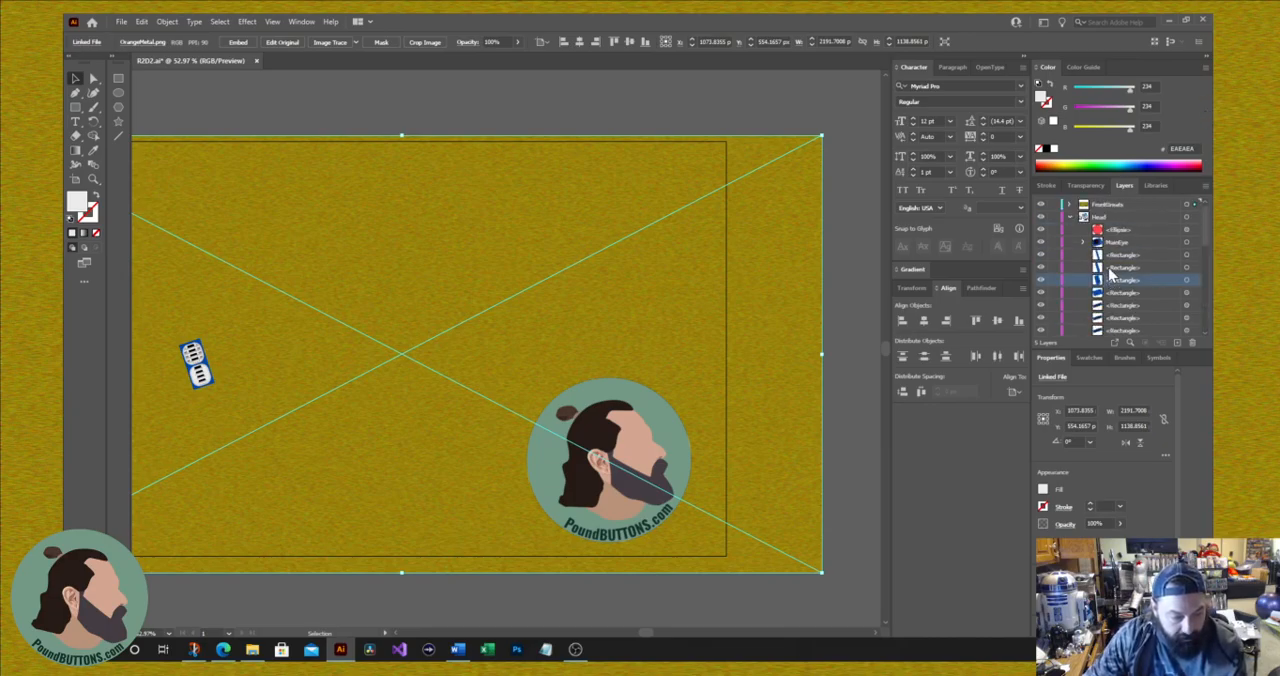
pyautogui.click(1106, 206)
pyautogui.scroll(-5, 1112, 270)
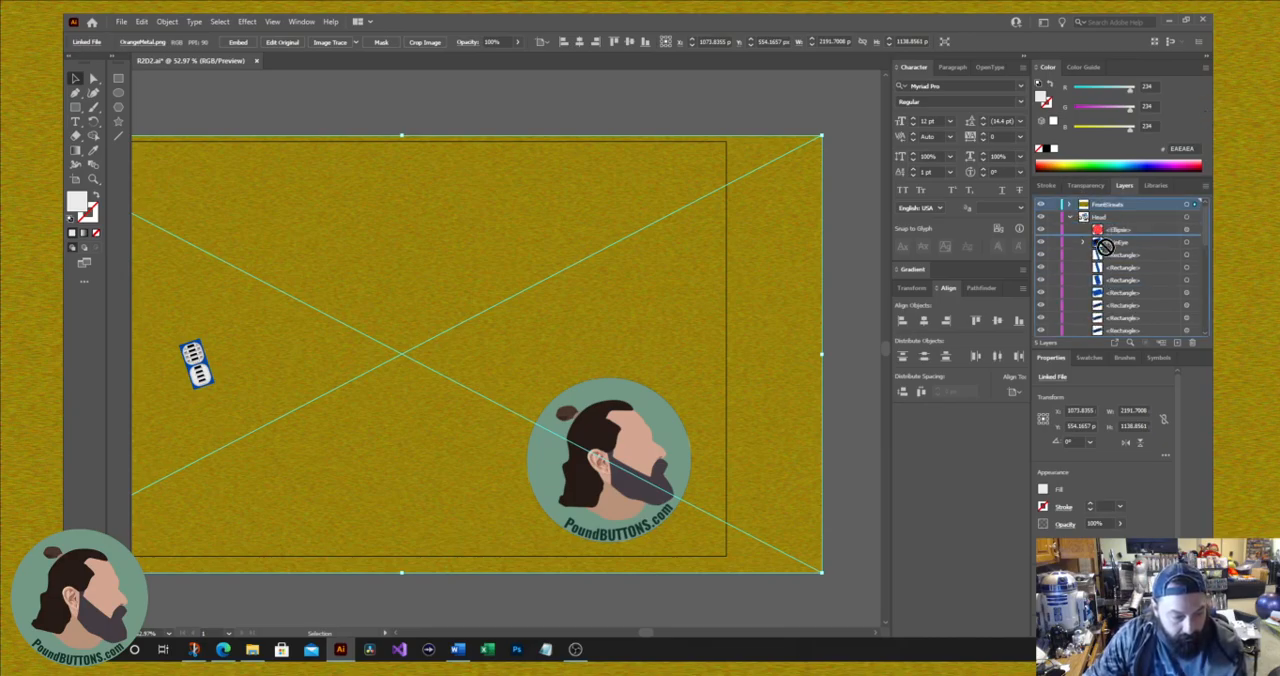
pyautogui.moveTo(1131, 360); pyautogui.dragTo(1125, 320)
pyautogui.scroll(2, 1113, 306)
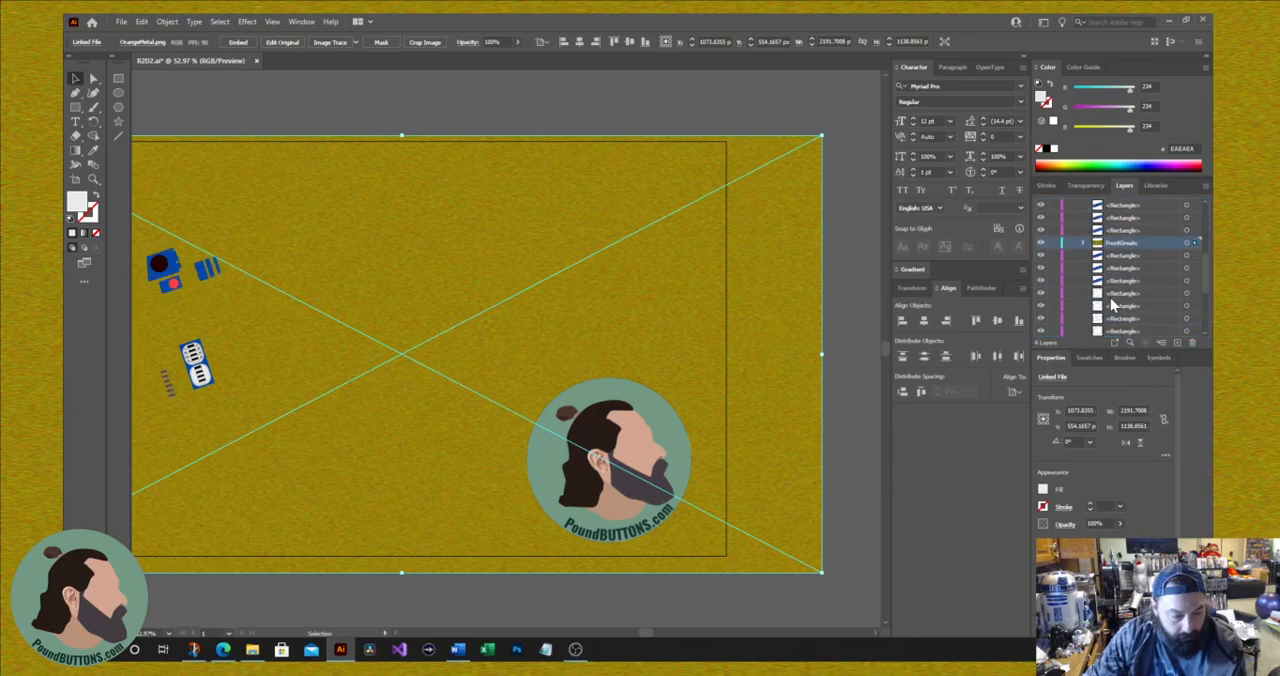
pyautogui.moveTo(1118, 244); pyautogui.dragTo(1128, 320)
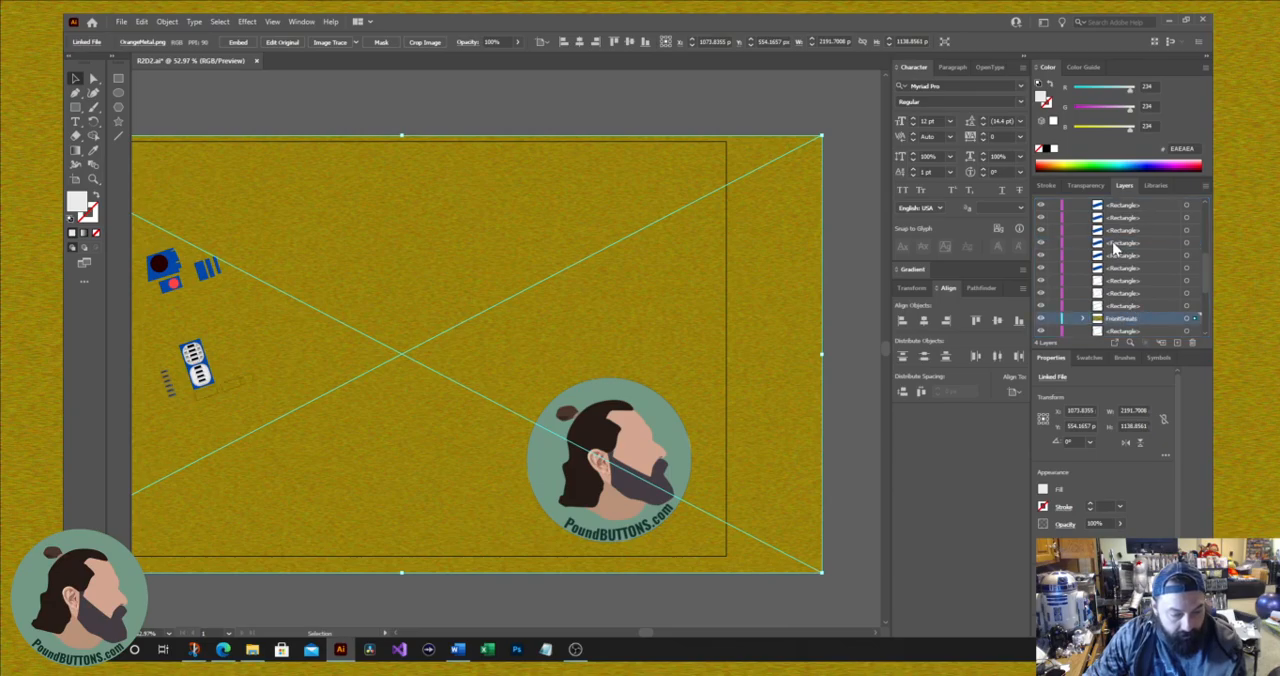
pyautogui.click(1084, 319)
pyautogui.scroll(-2, 1085, 322)
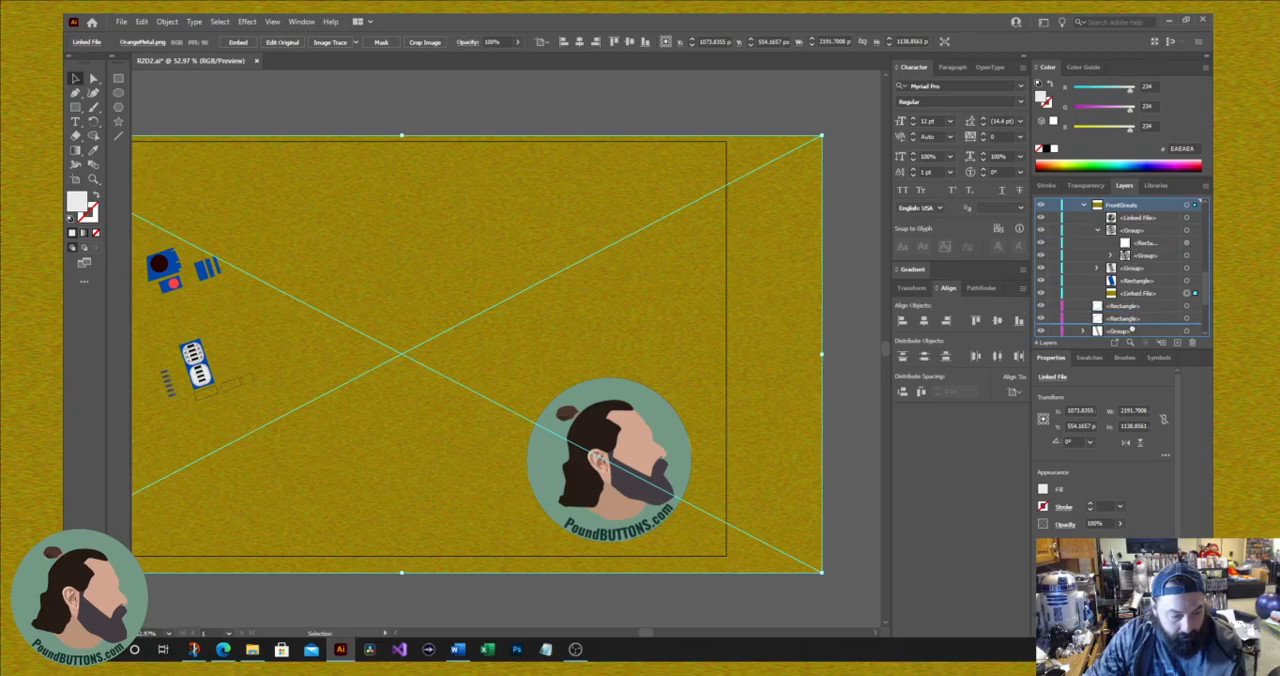
pyautogui.scroll(3, 1133, 320)
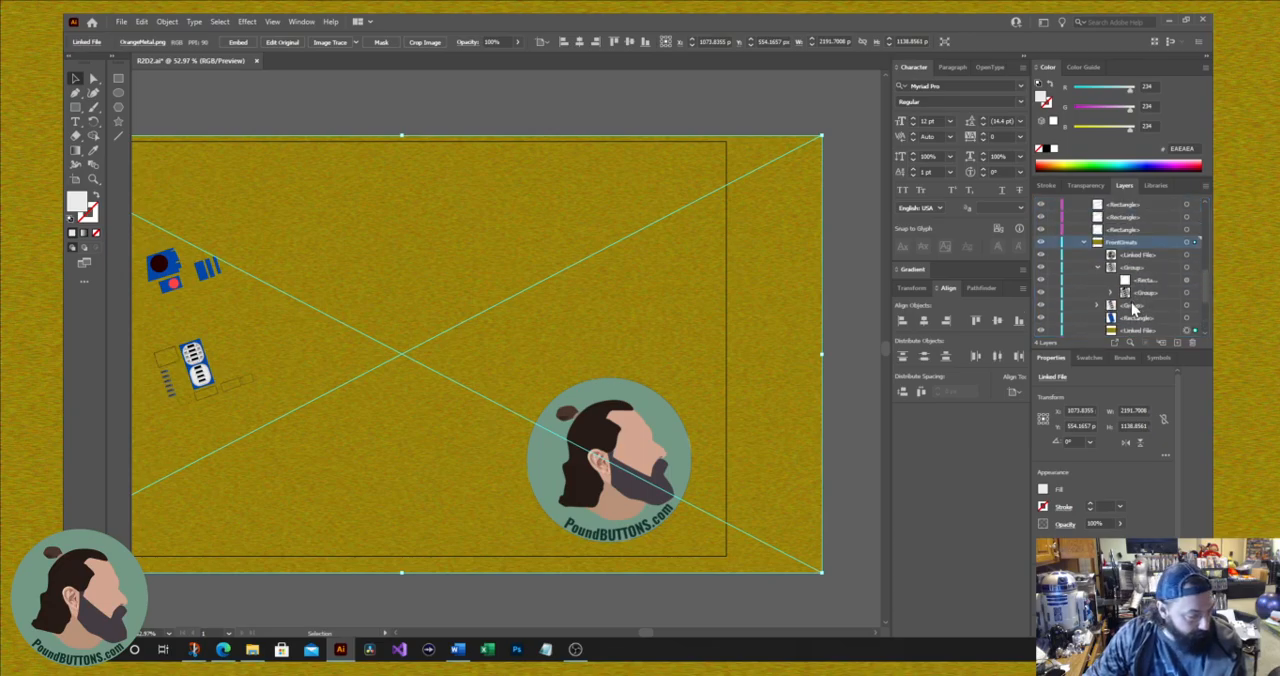
pyautogui.moveTo(1120, 250); pyautogui.dragTo(1122, 327)
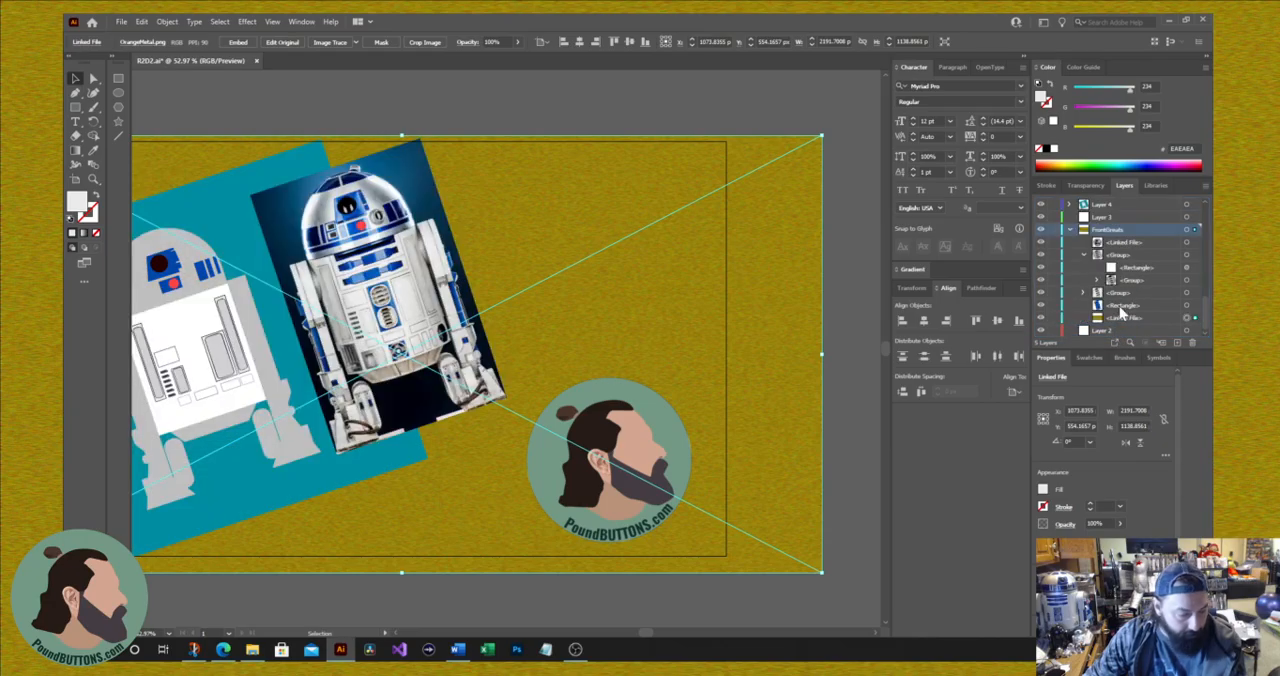
pyautogui.scroll(1, 1122, 322)
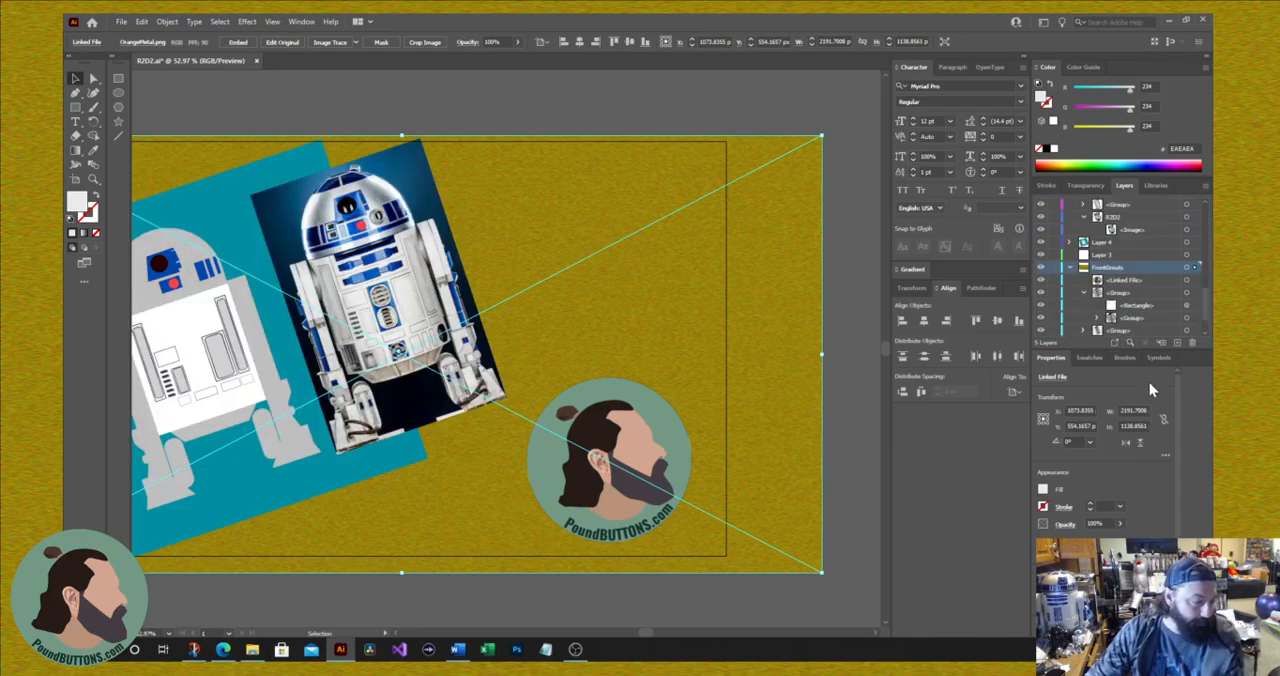
pyautogui.hscroll(-3, 506, 354)
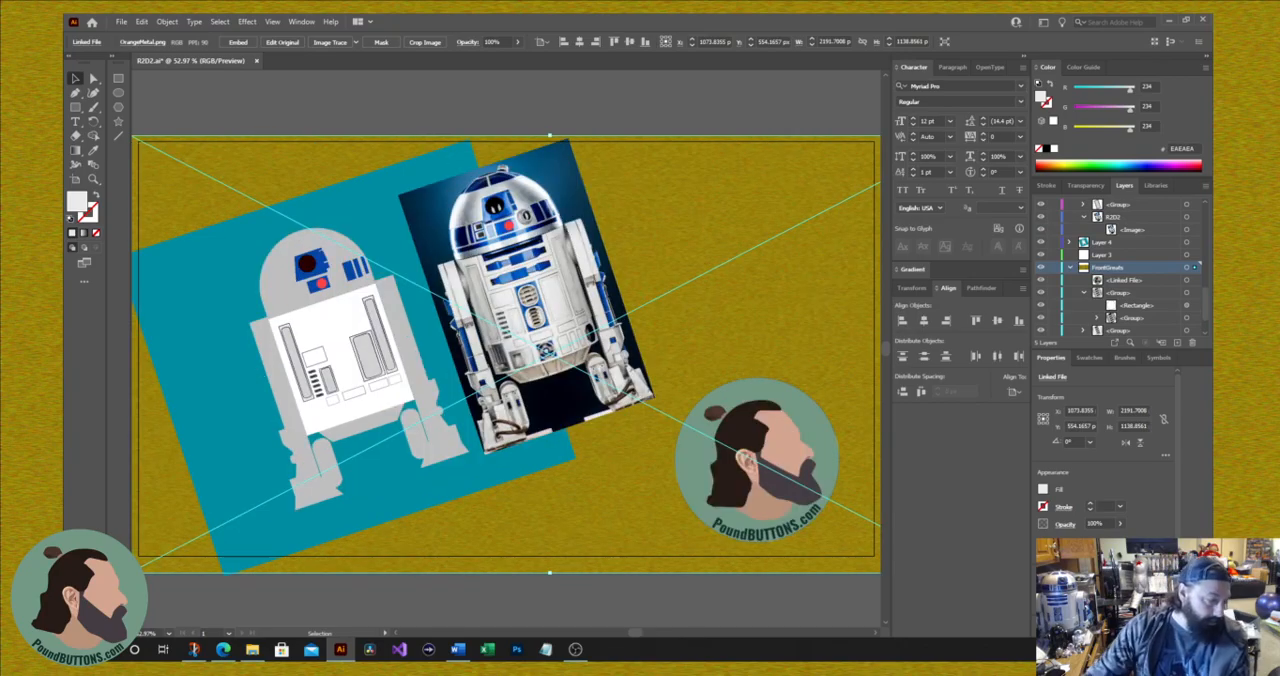
# Step: On Layer 4, add an area text frame about 723 by 652 px beside the photo, reading "R2-D2 attempt in Illustrator"
pyautogui.click(268, 420)
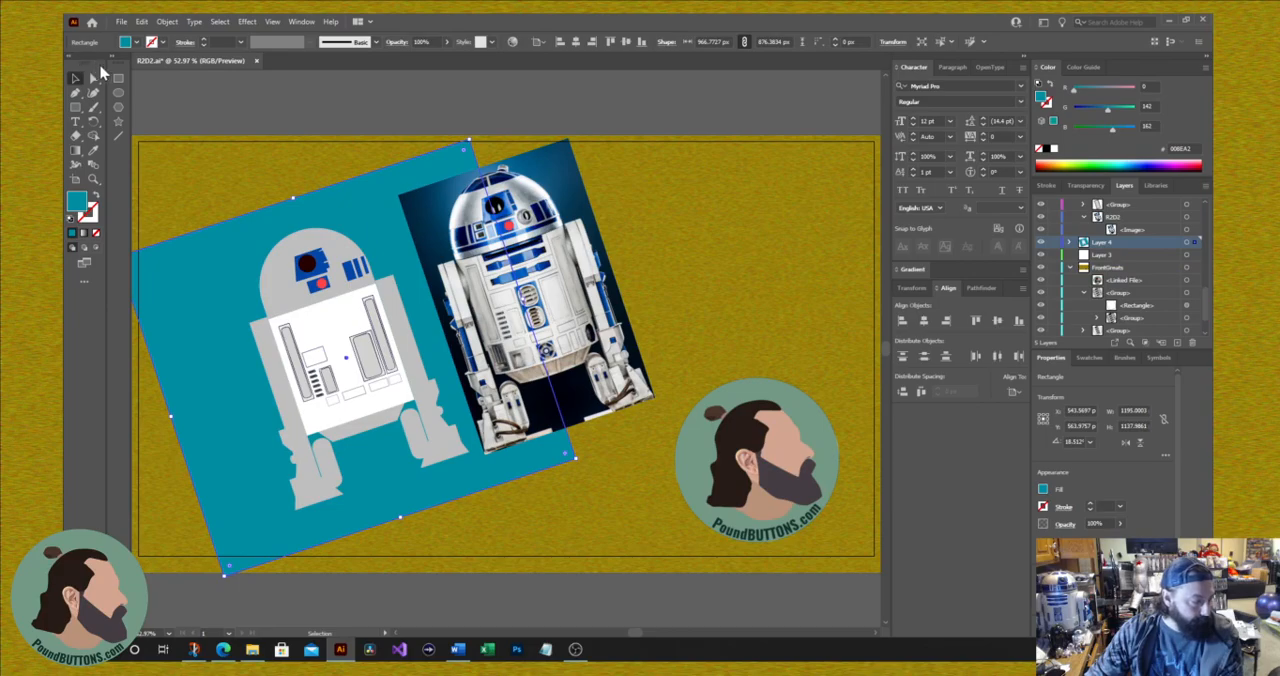
pyautogui.click(75, 121)
pyautogui.moveTo(590, 155); pyautogui.dragTo(858, 397)
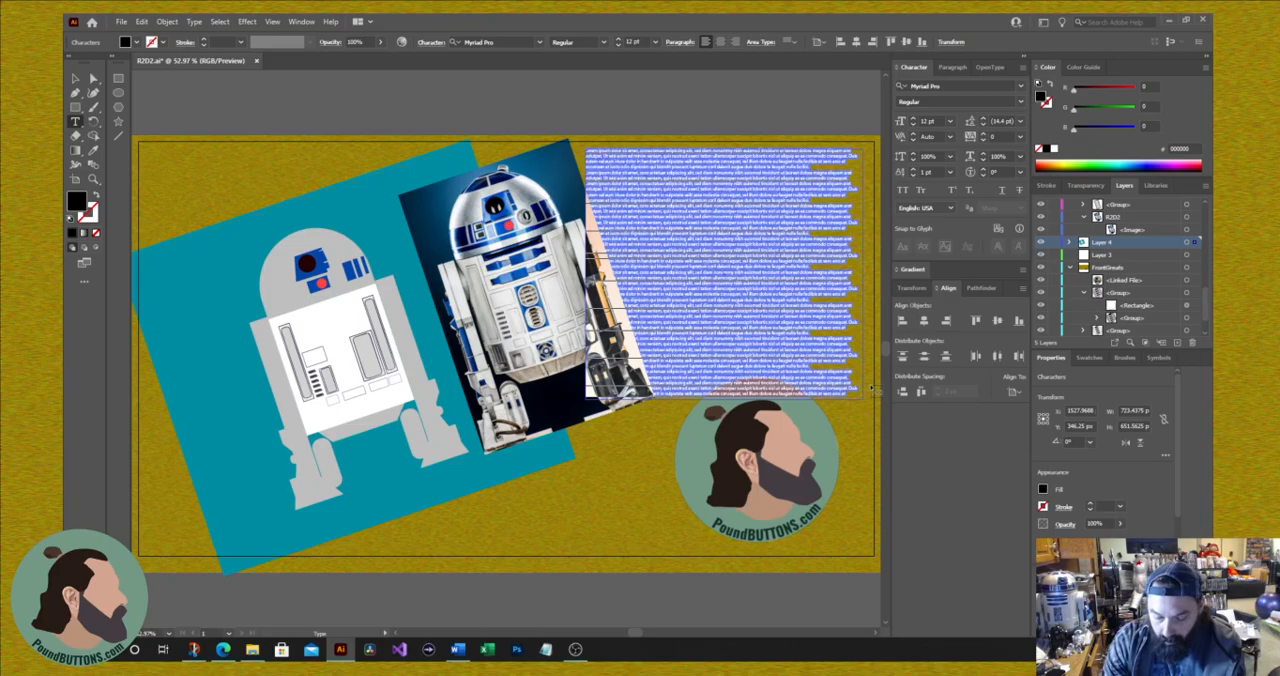
pyautogui.press('BackSpace')
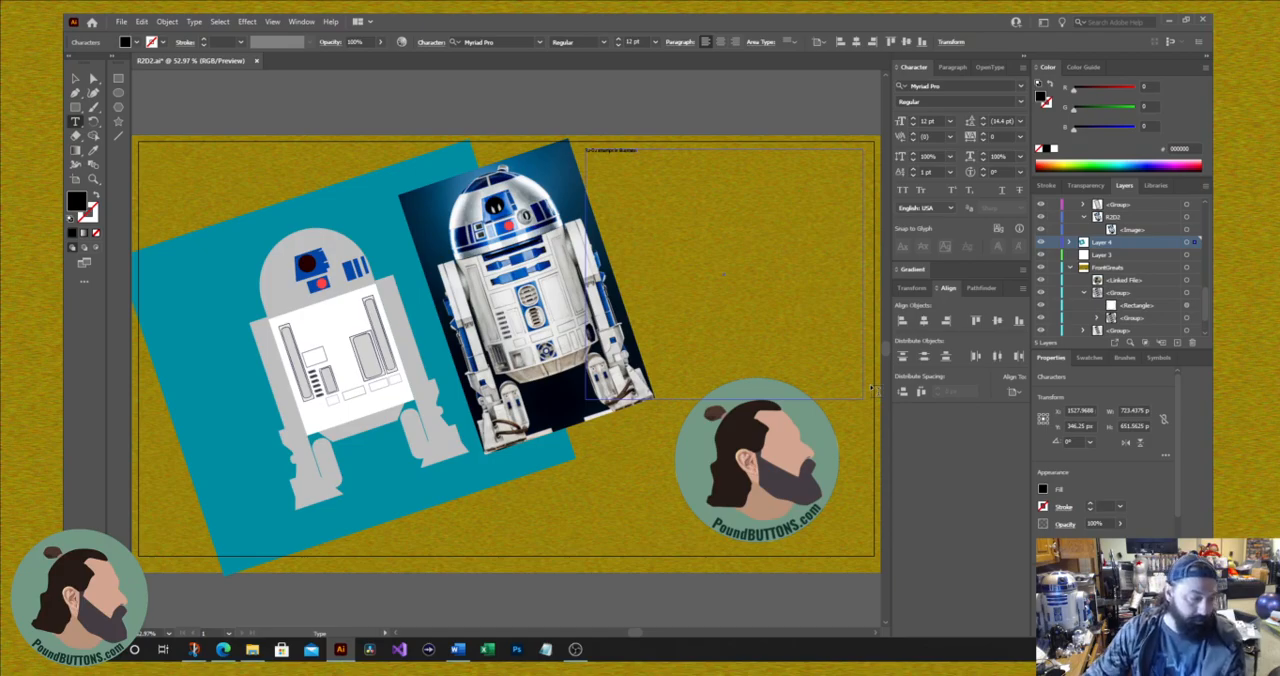
# Step: Set the whole title's font size to 180 pt
pyautogui.hotkey('ctrl', 'a')
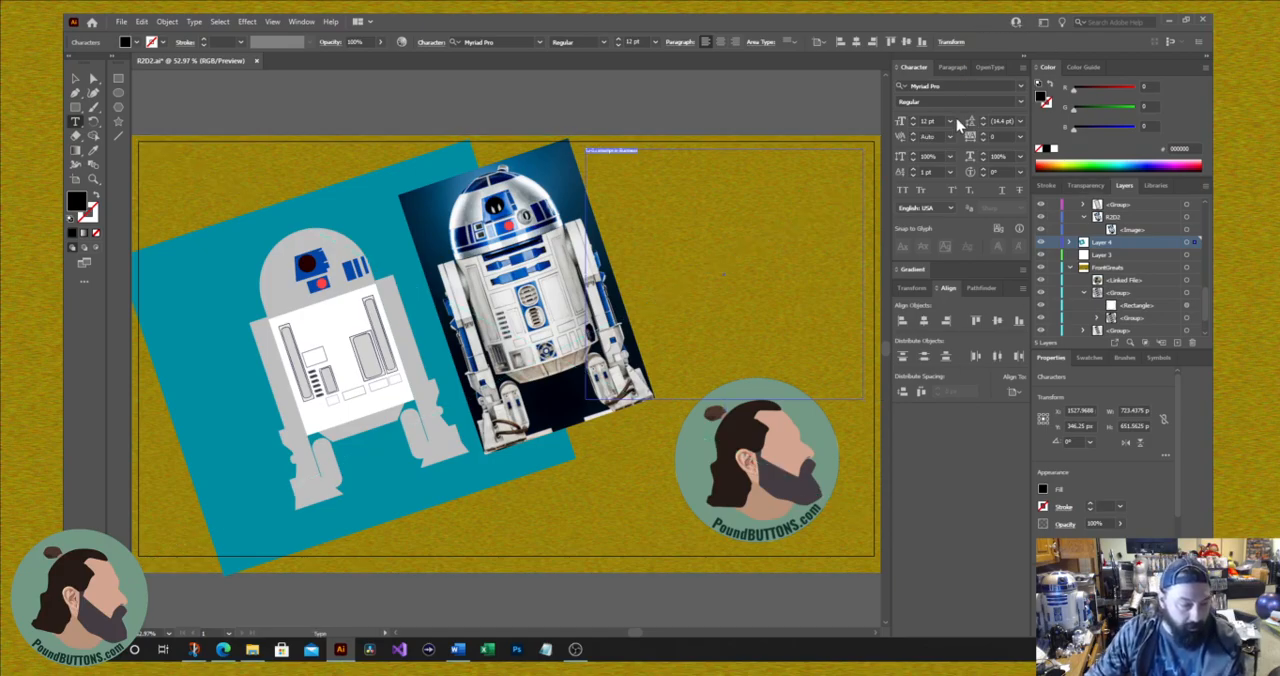
pyautogui.click(912, 119)
pyautogui.click(912, 119)
pyautogui.click(912, 119)
pyautogui.click(912, 119)
pyautogui.click(912, 119)
pyautogui.click(912, 119)
pyautogui.click(951, 122)
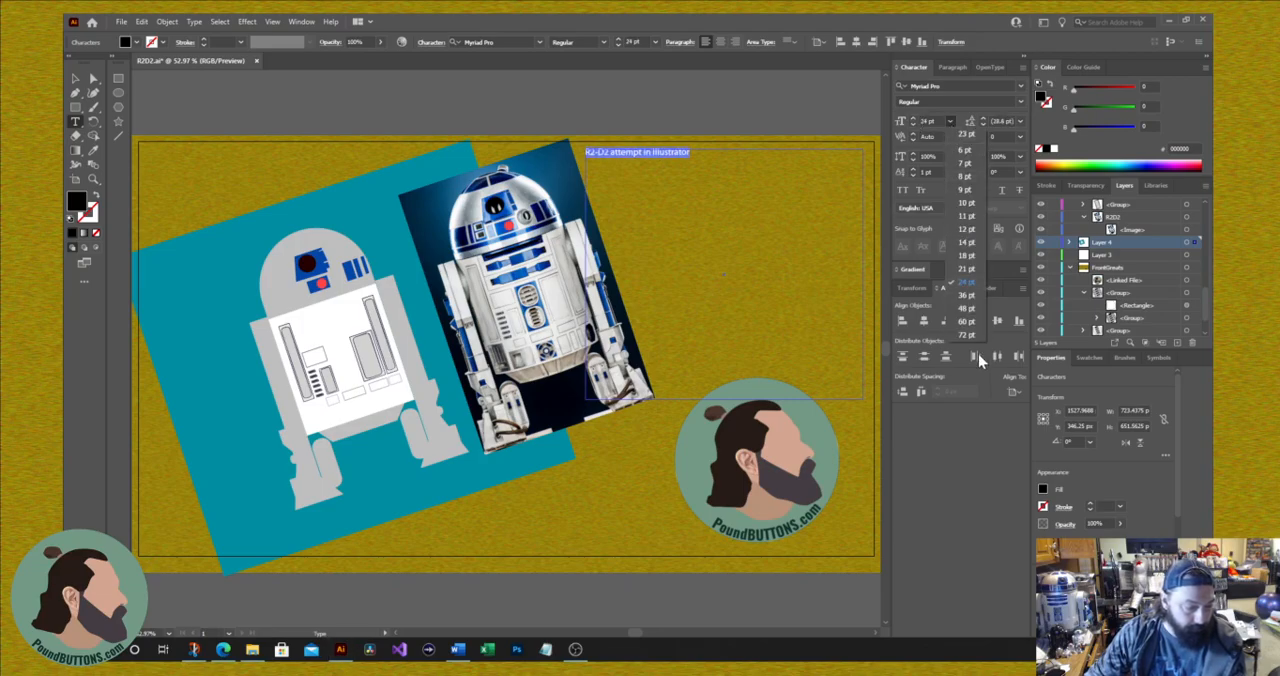
pyautogui.click(966, 336)
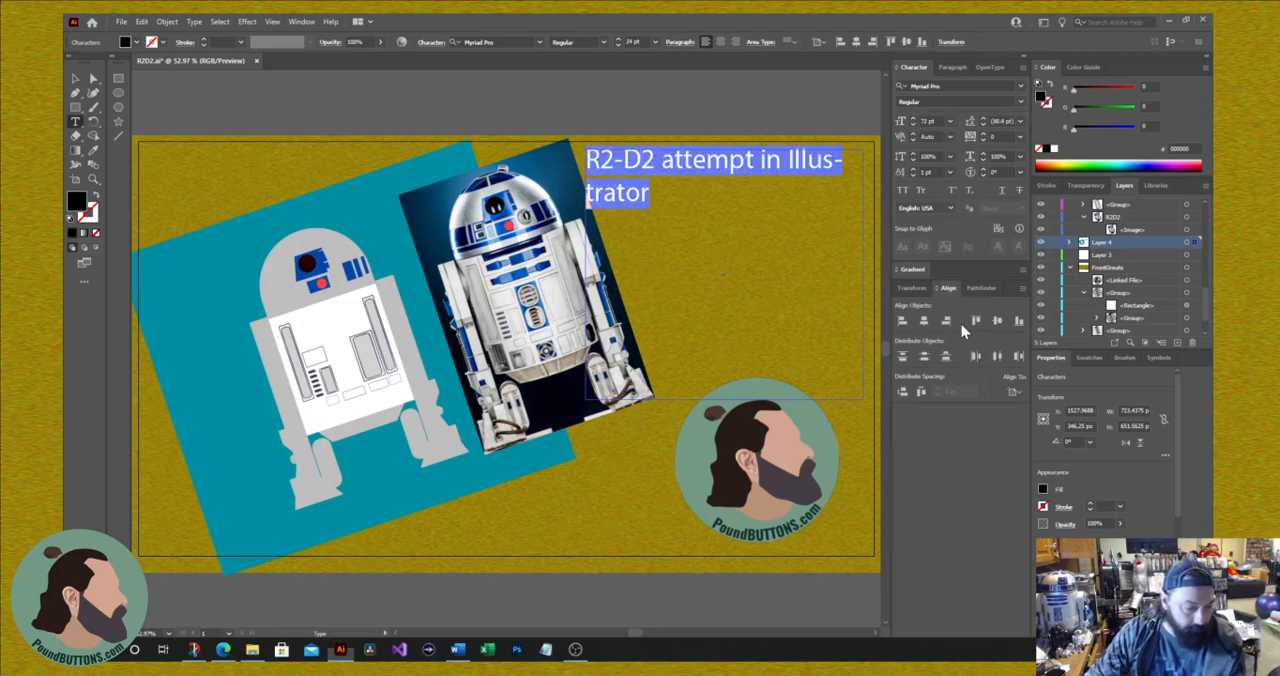
pyautogui.click(928, 121)
pyautogui.write('180')
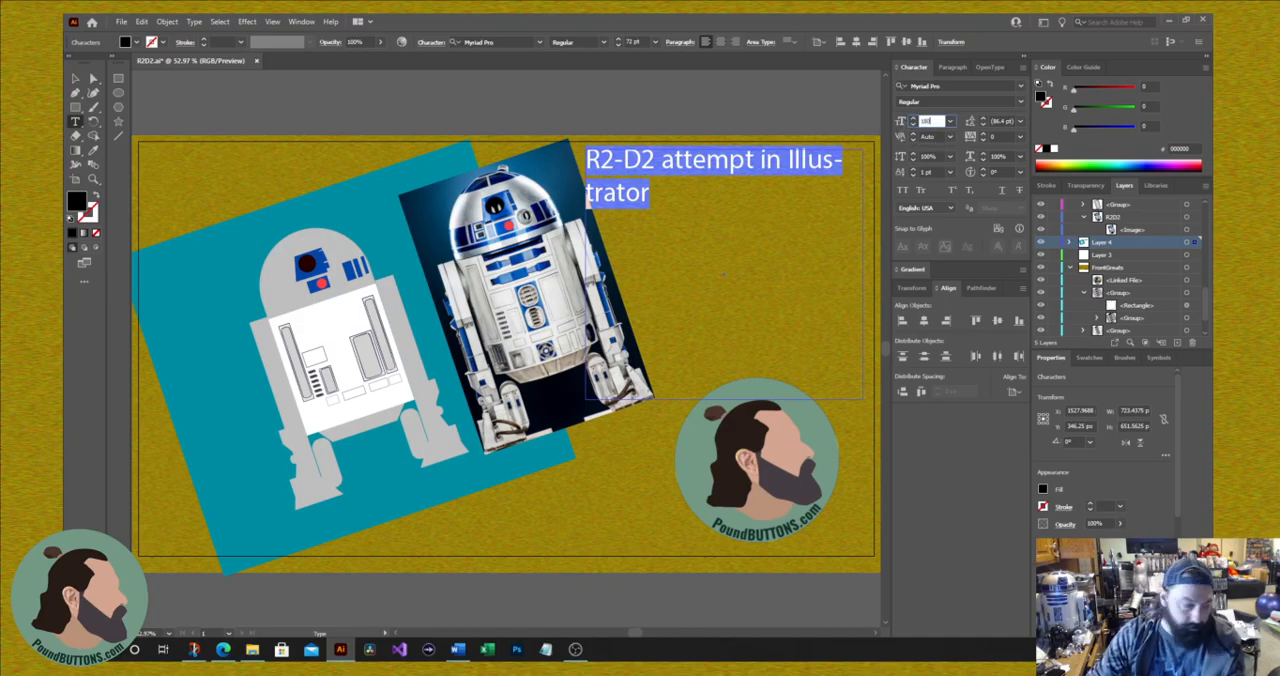
pyautogui.press('Tab')
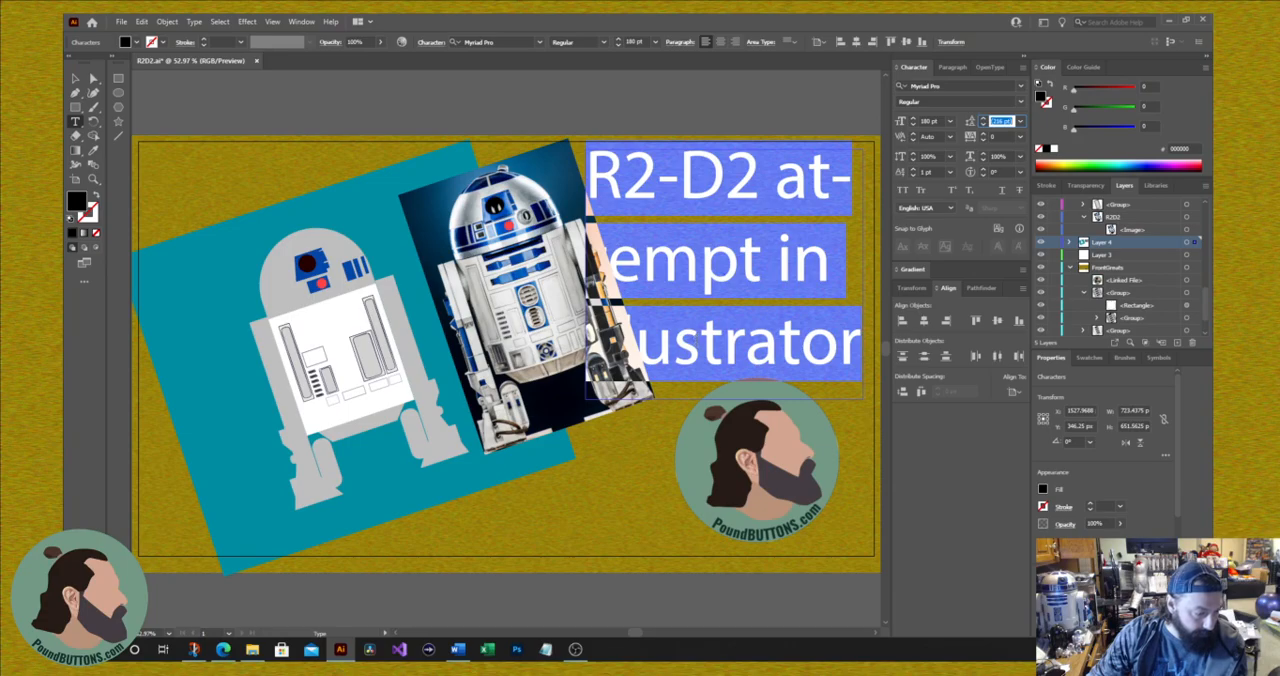
# Step: Make the title text Bold and align its paragraph to the right
pyautogui.click(1020, 101)
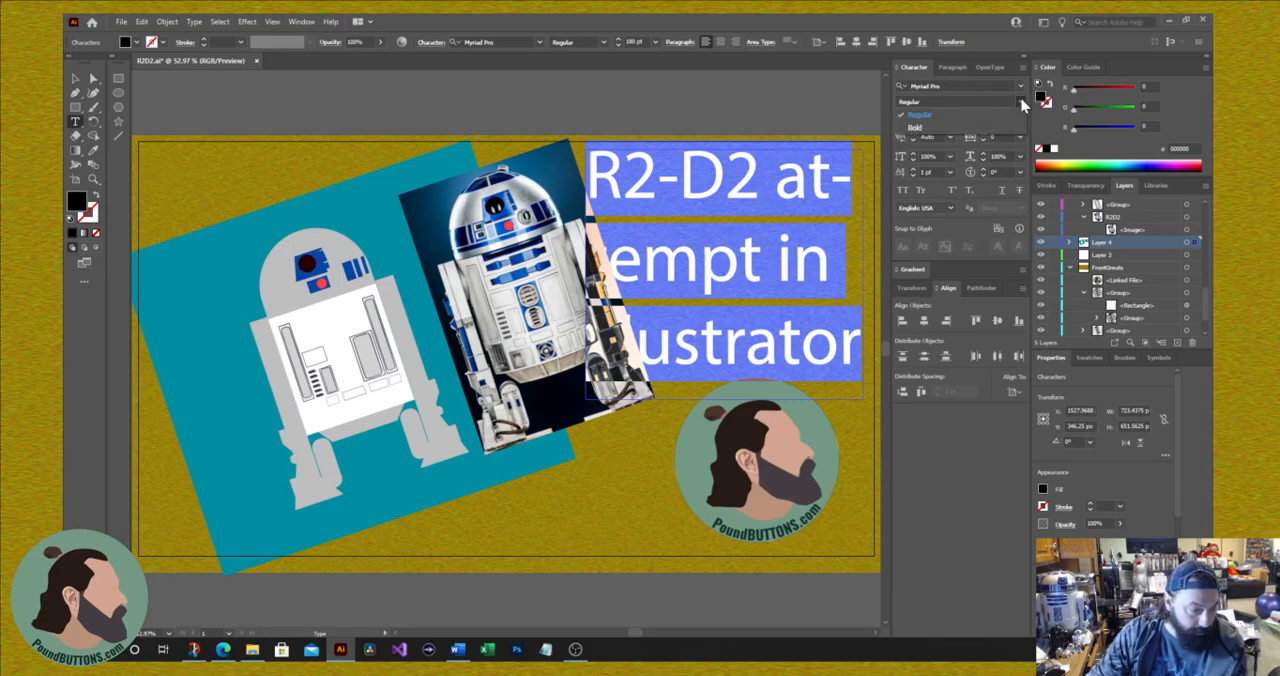
pyautogui.click(972, 127)
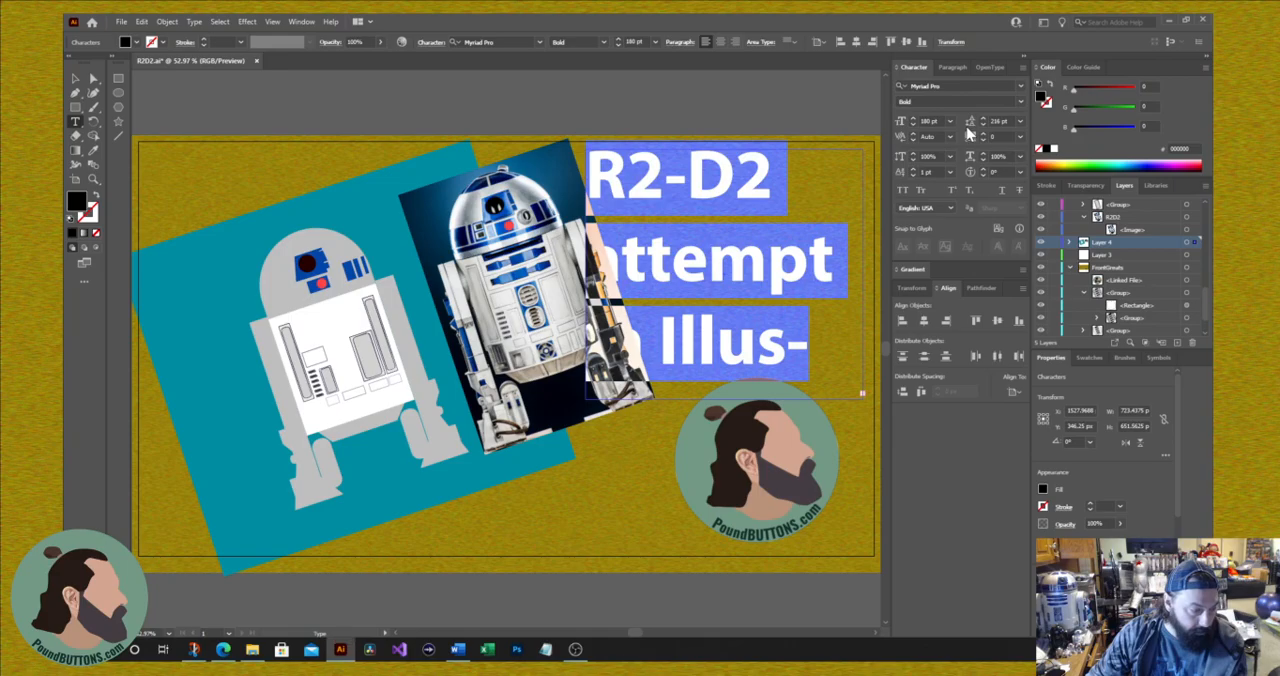
pyautogui.click(951, 67)
pyautogui.click(941, 87)
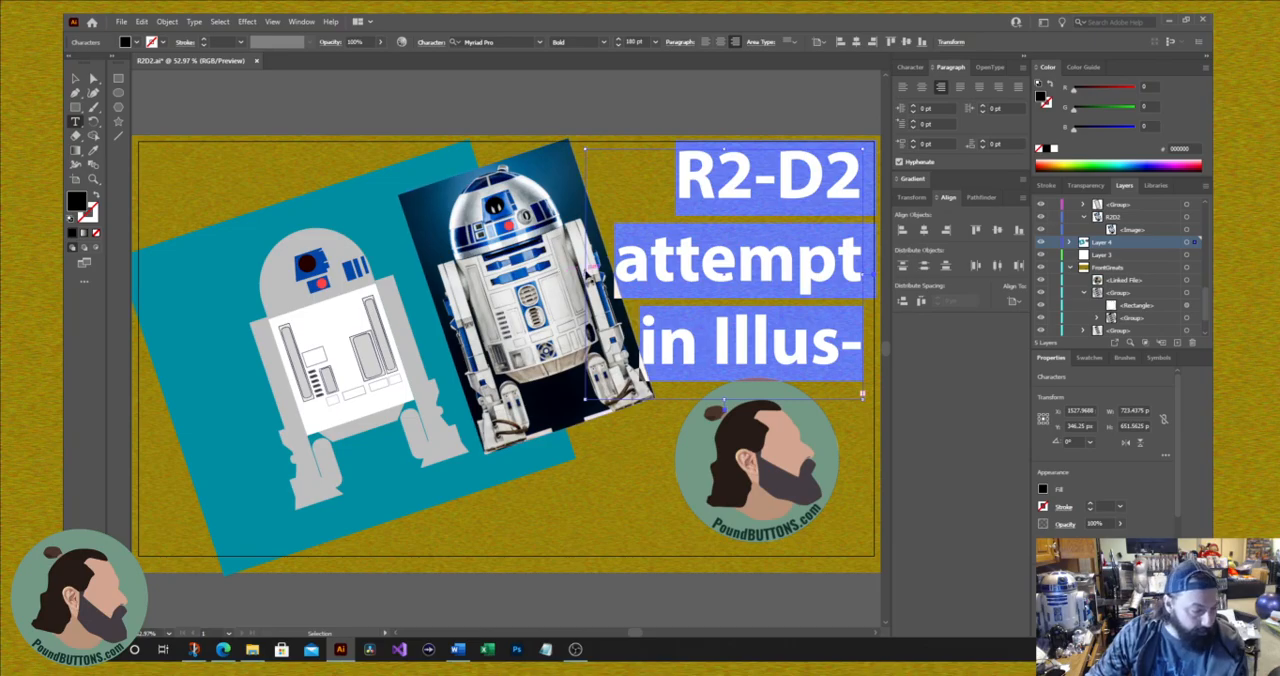
# Step: Enlarge the title's text frame leftward and downward to about 1219 by 894 px so the title wraps onto two lines
pyautogui.moveTo(587, 274); pyautogui.dragTo(452, 285)
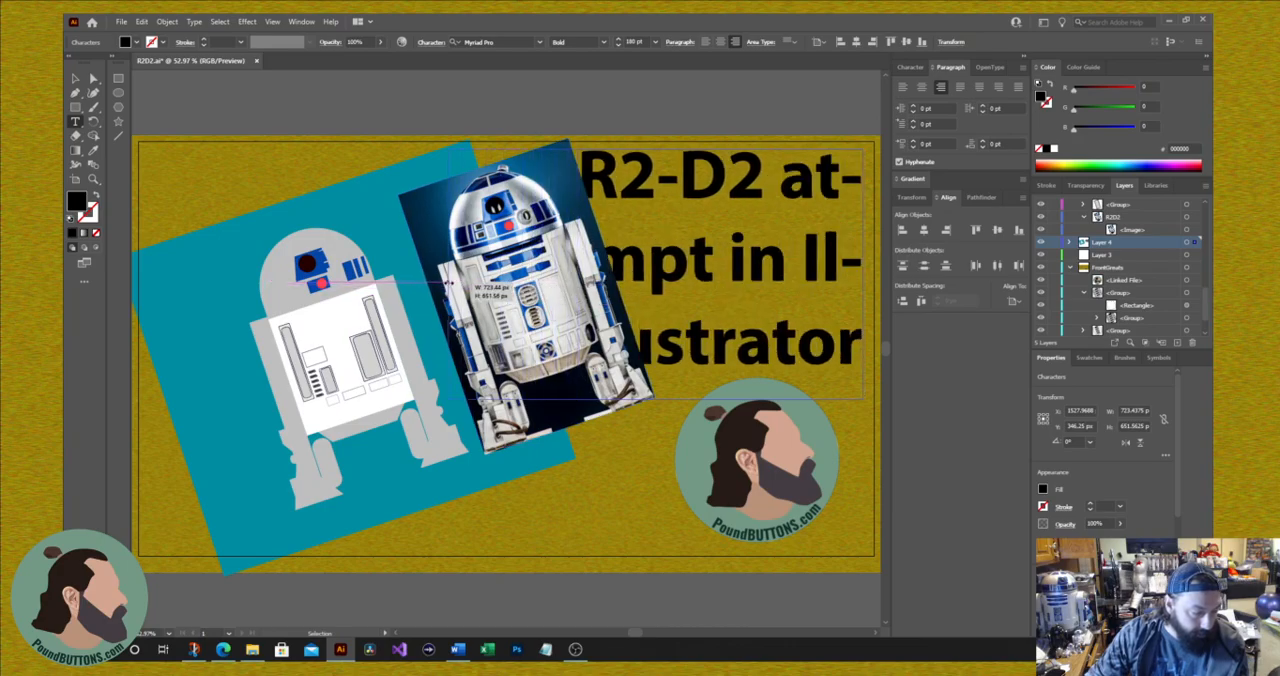
pyautogui.hotkey('ctrl', 'shift', 'a')
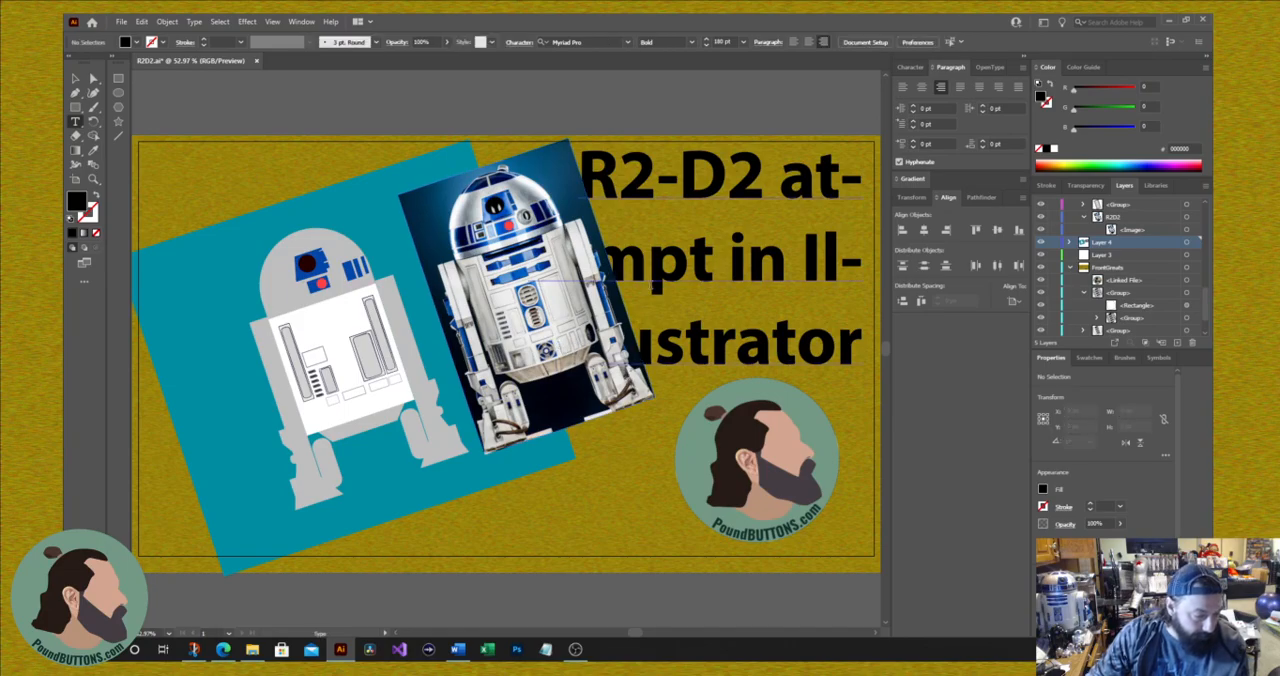
pyautogui.click(660, 275)
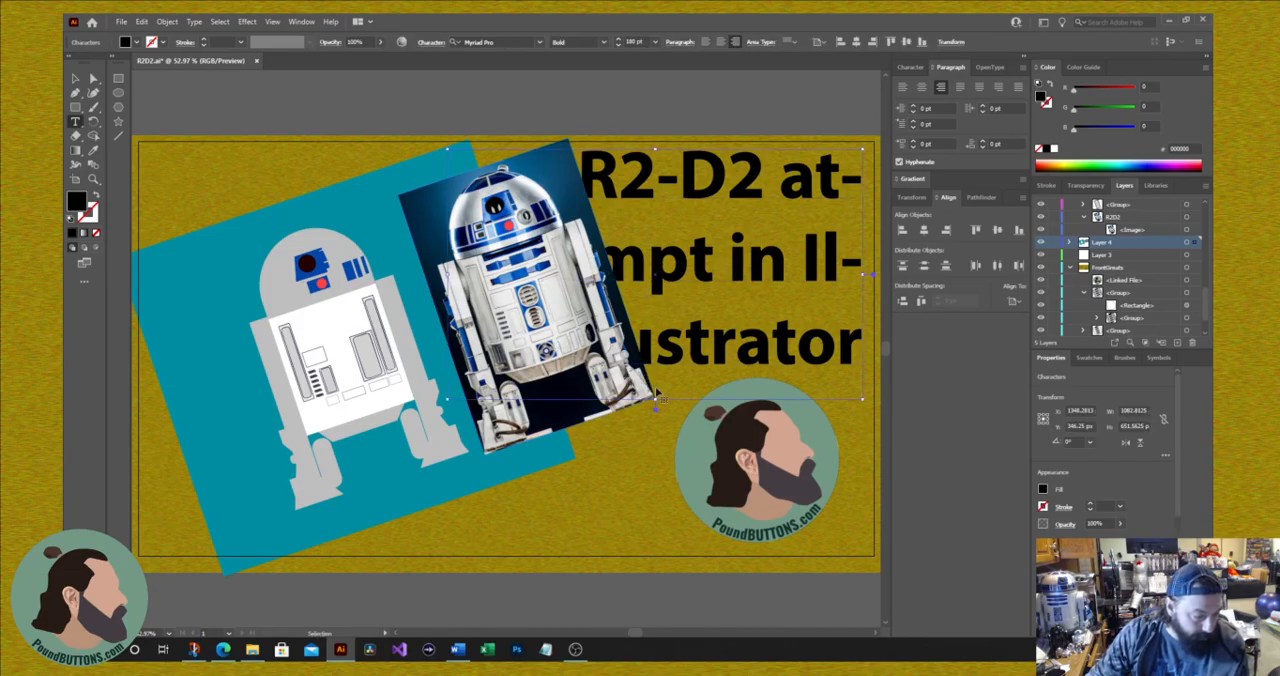
pyautogui.moveTo(656, 401); pyautogui.dragTo(652, 509)
pyautogui.hotkey('ctrl', 'shift', 'a')
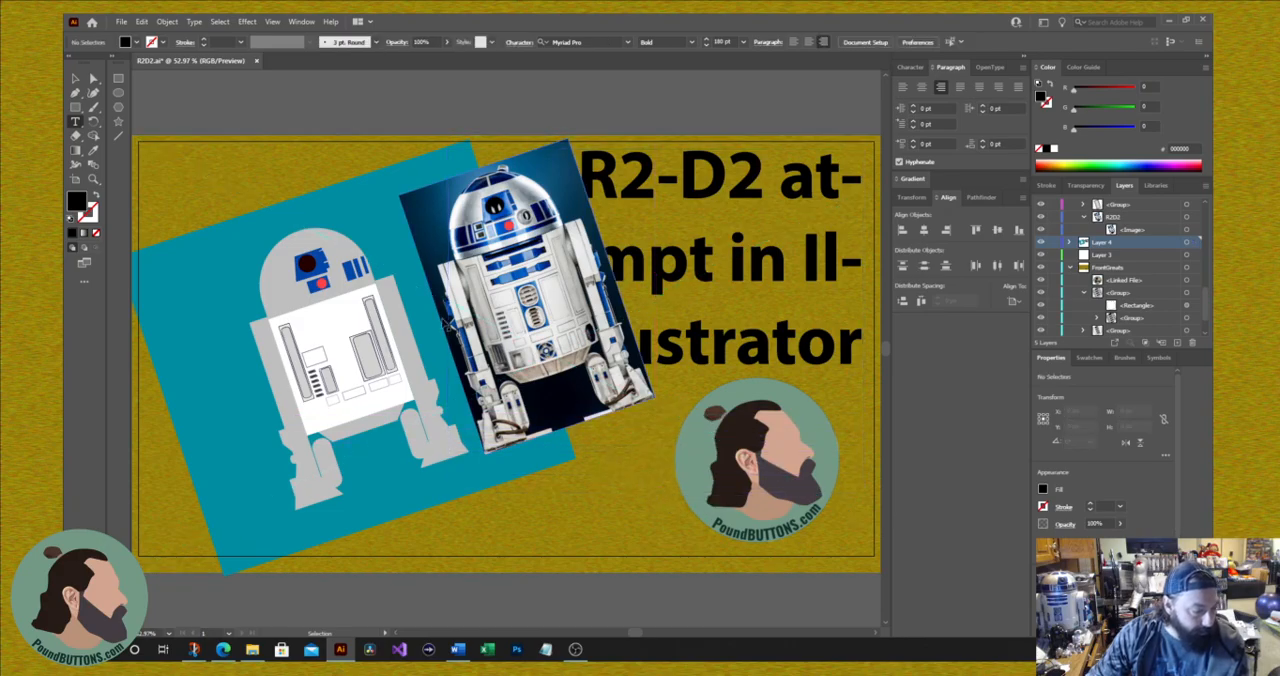
pyautogui.click(660, 274)
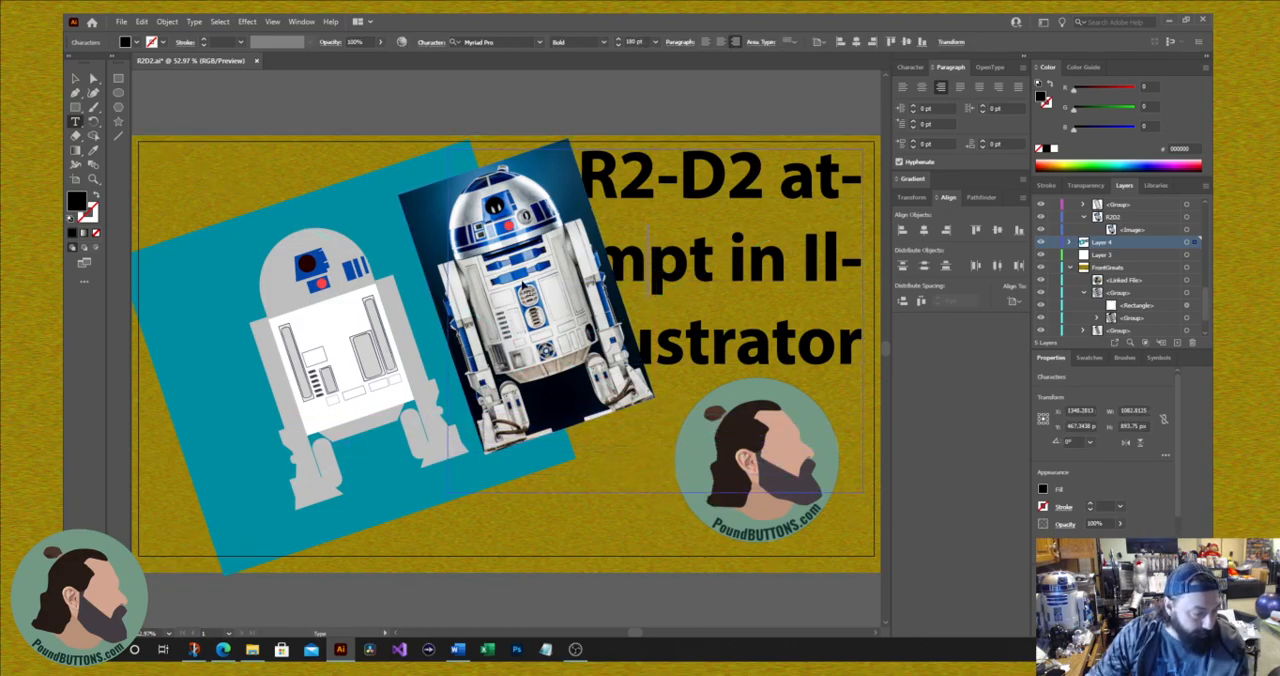
pyautogui.moveTo(448, 319); pyautogui.dragTo(398, 321)
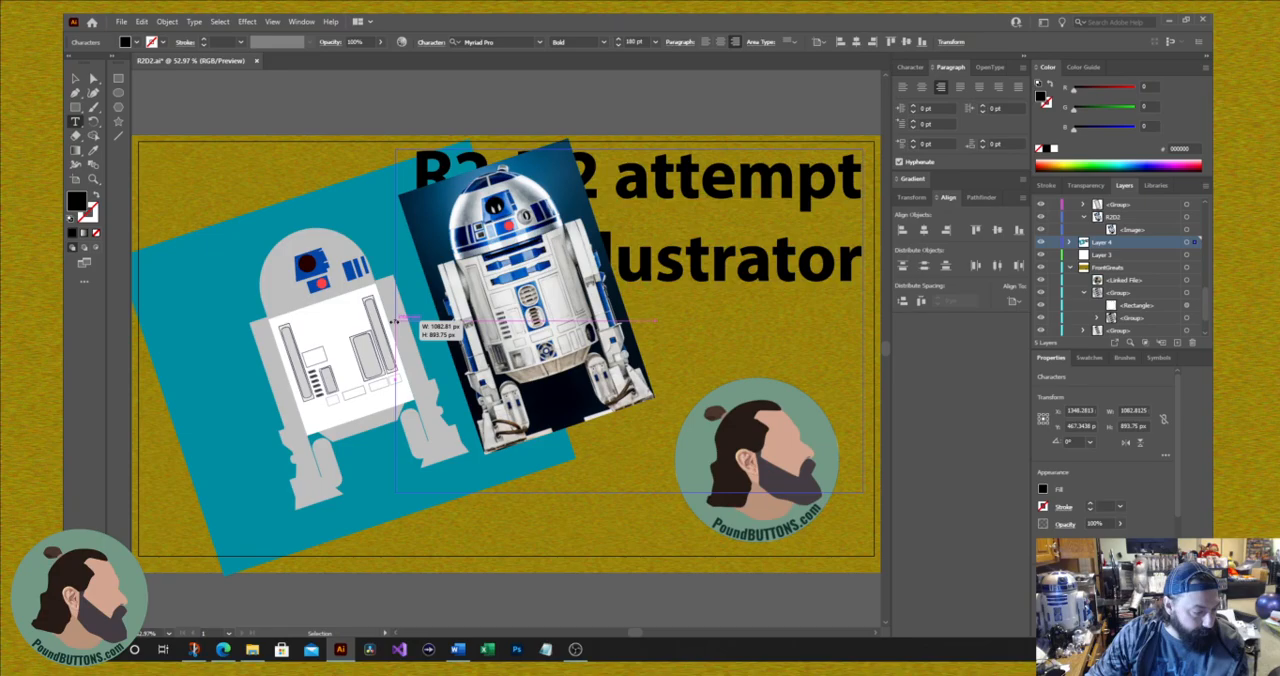
pyautogui.moveTo(394, 321); pyautogui.dragTo(395, 322)
pyautogui.hotkey('ctrl', 'shift', 'a')
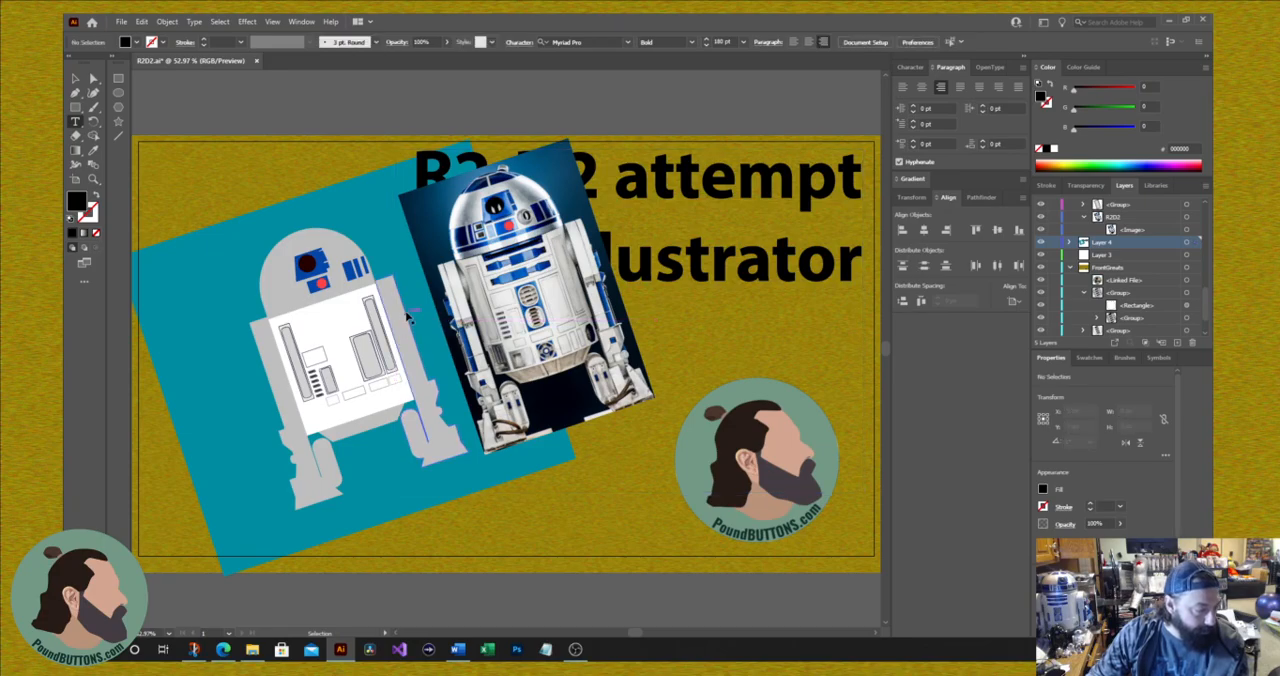
# Step: Move the title text down about 722 px to the artboard's lower-right area, over the profile logo
pyautogui.click(713, 193)
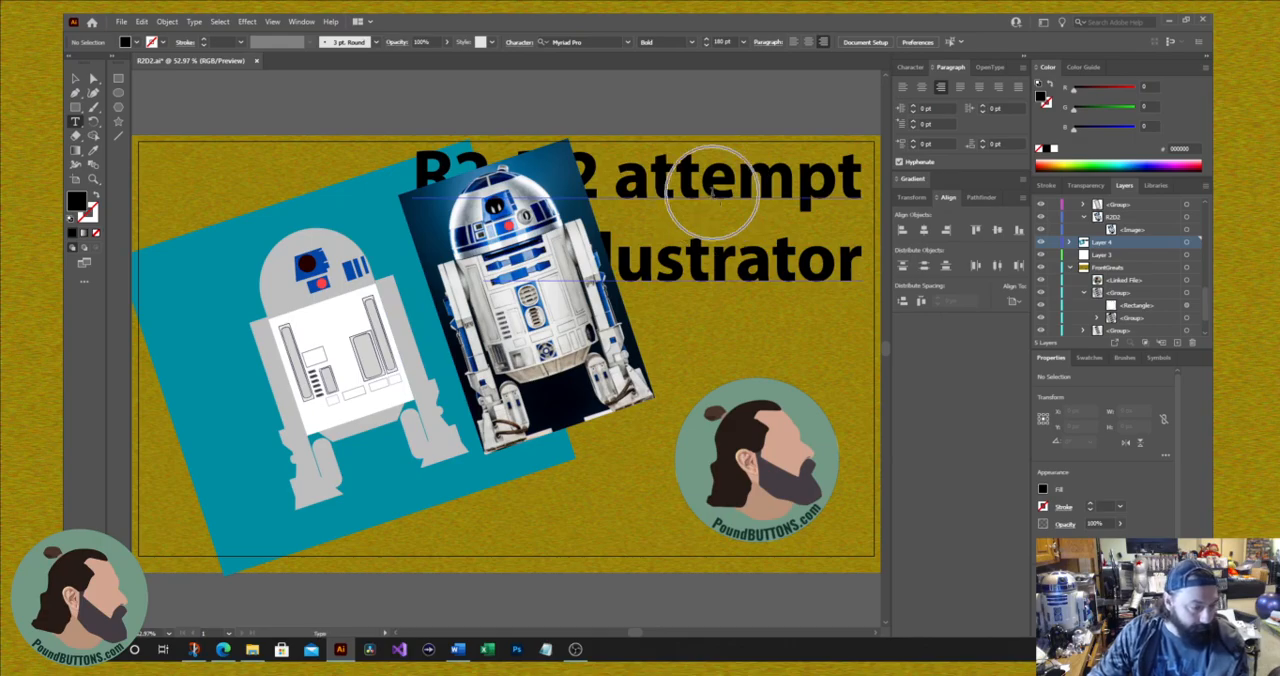
pyautogui.moveTo(708, 198); pyautogui.dragTo(699, 478)
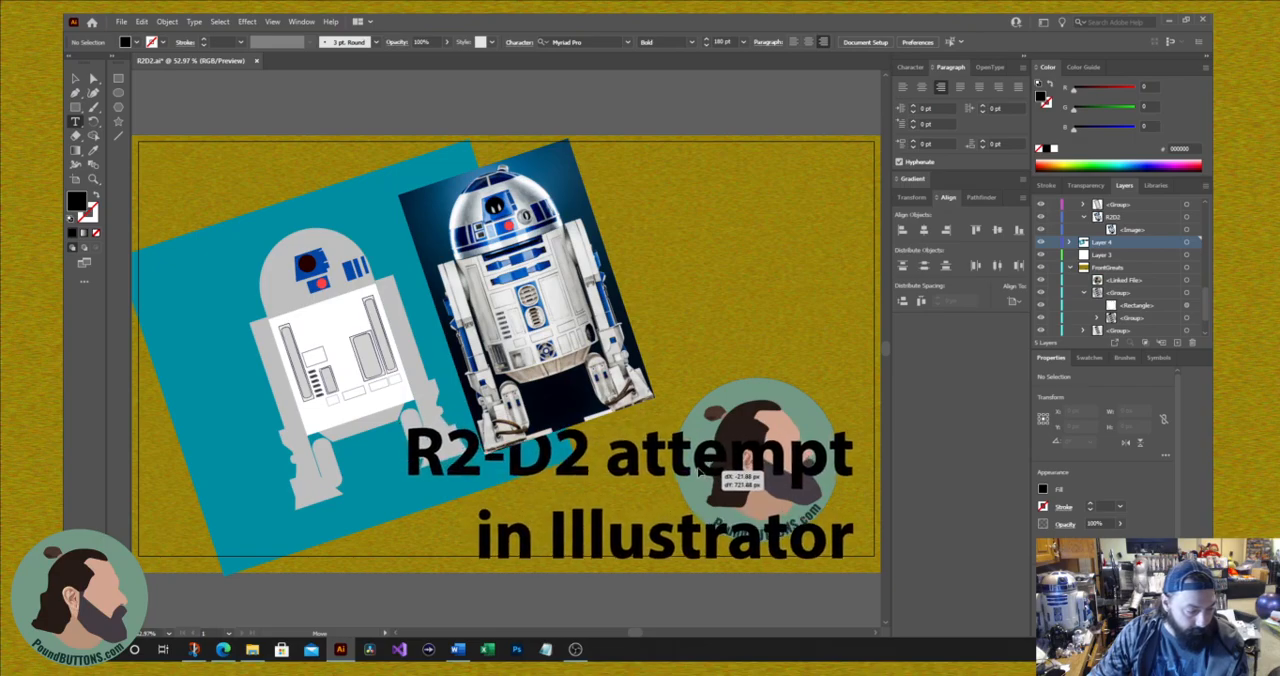
pyautogui.click(743, 404)
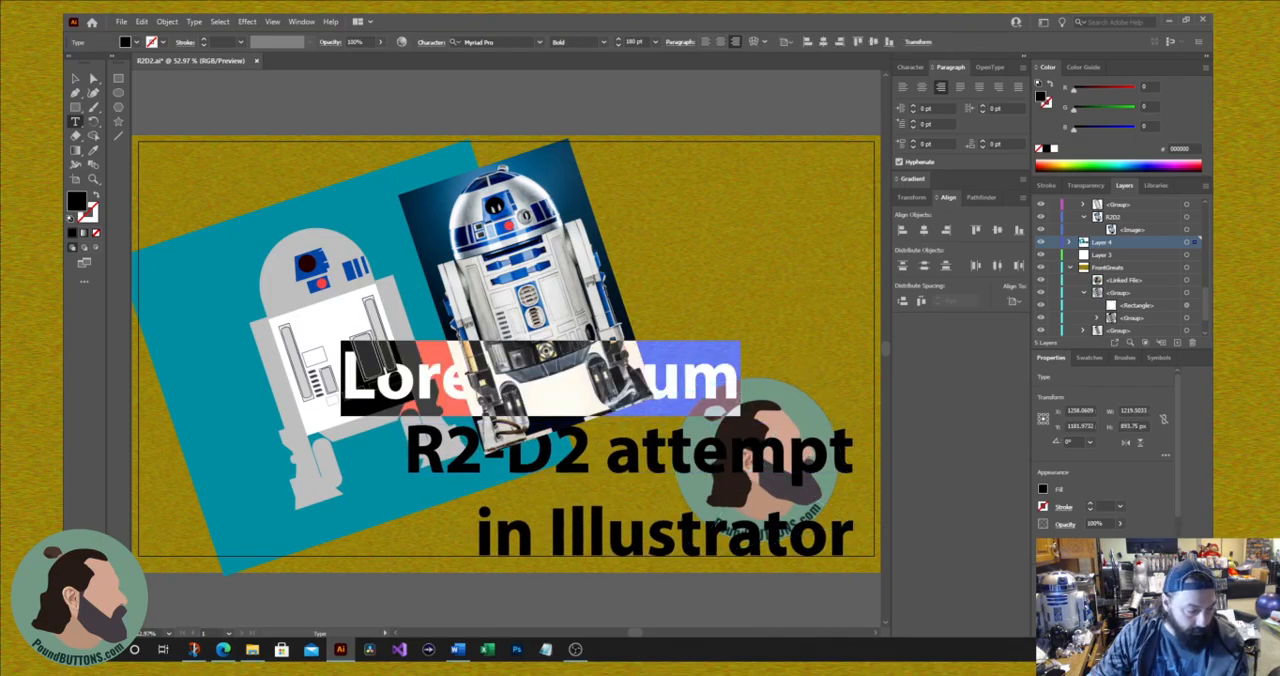
pyautogui.hotkey('ctrl', 'z')
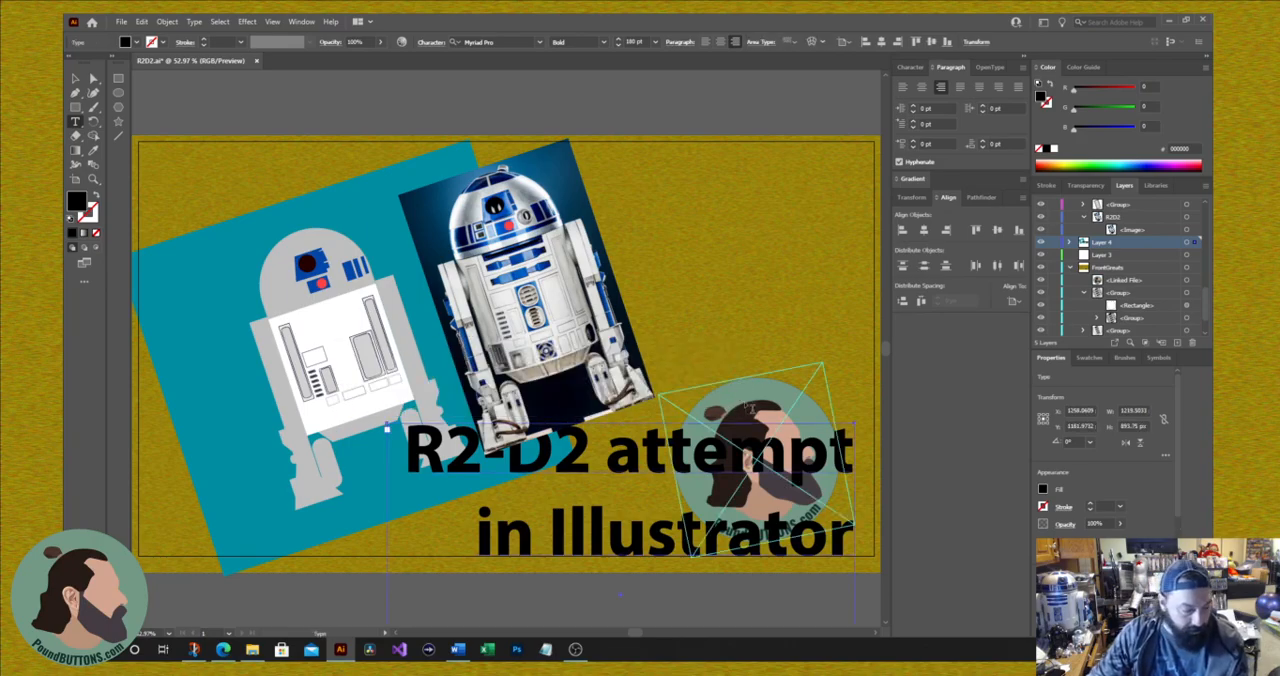
# Step: Move the profile logo straight up into the artboard's upper-right area and select the title text again
pyautogui.press('v')
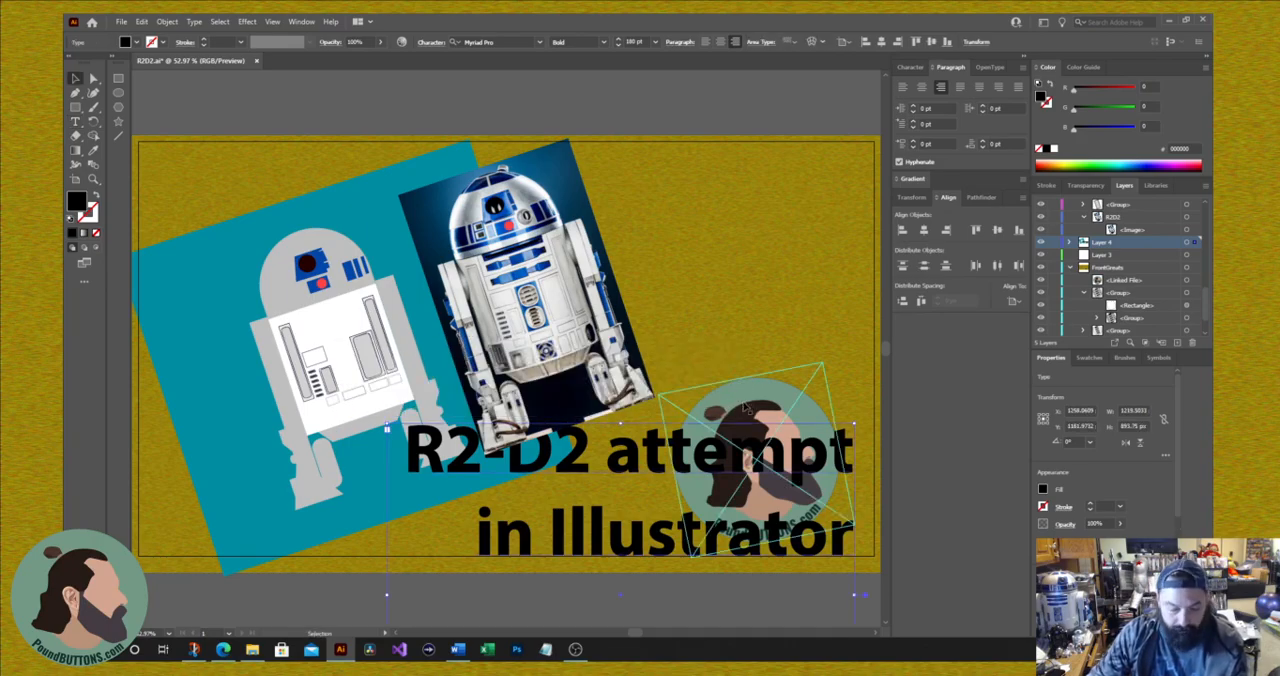
pyautogui.moveTo(740, 392); pyautogui.dragTo(743, 192)
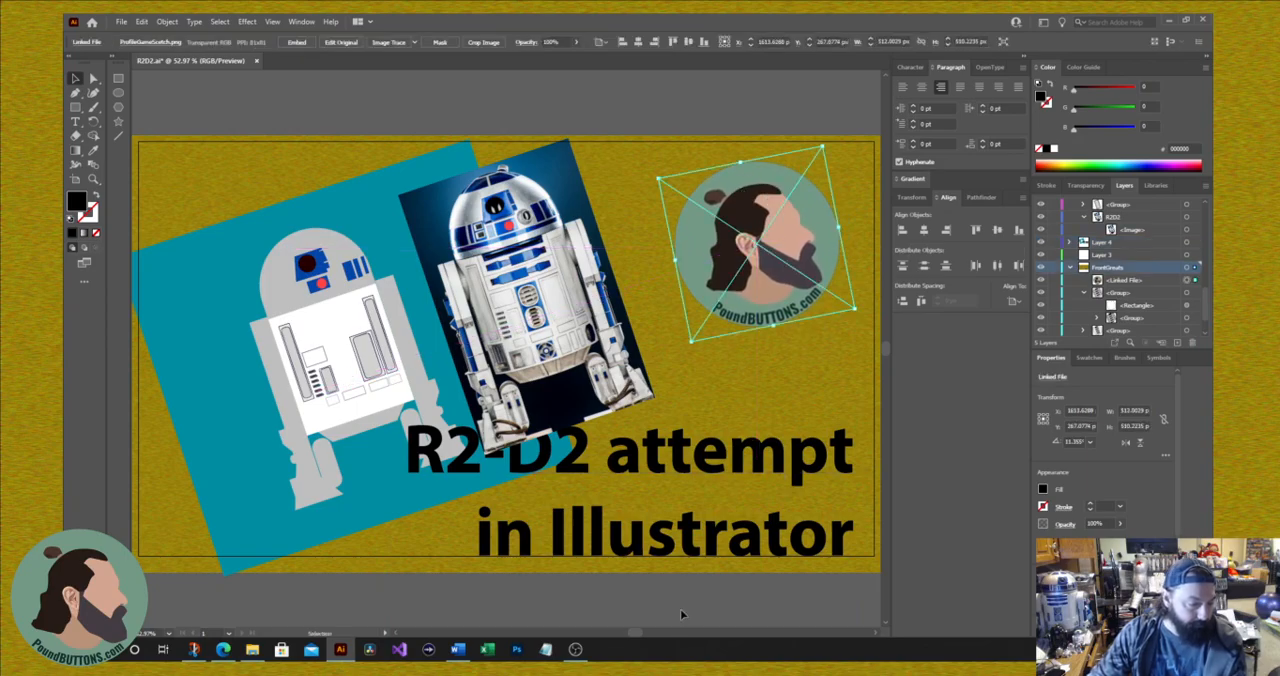
pyautogui.click(741, 474)
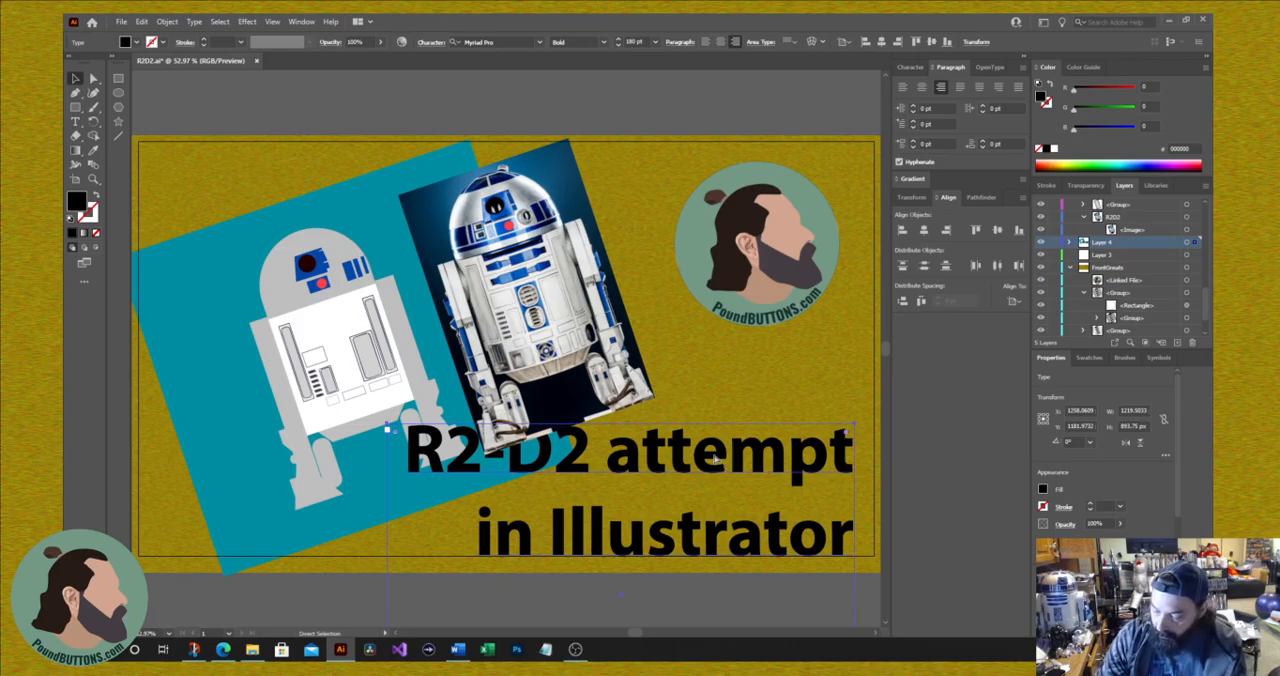
pyautogui.press('v')
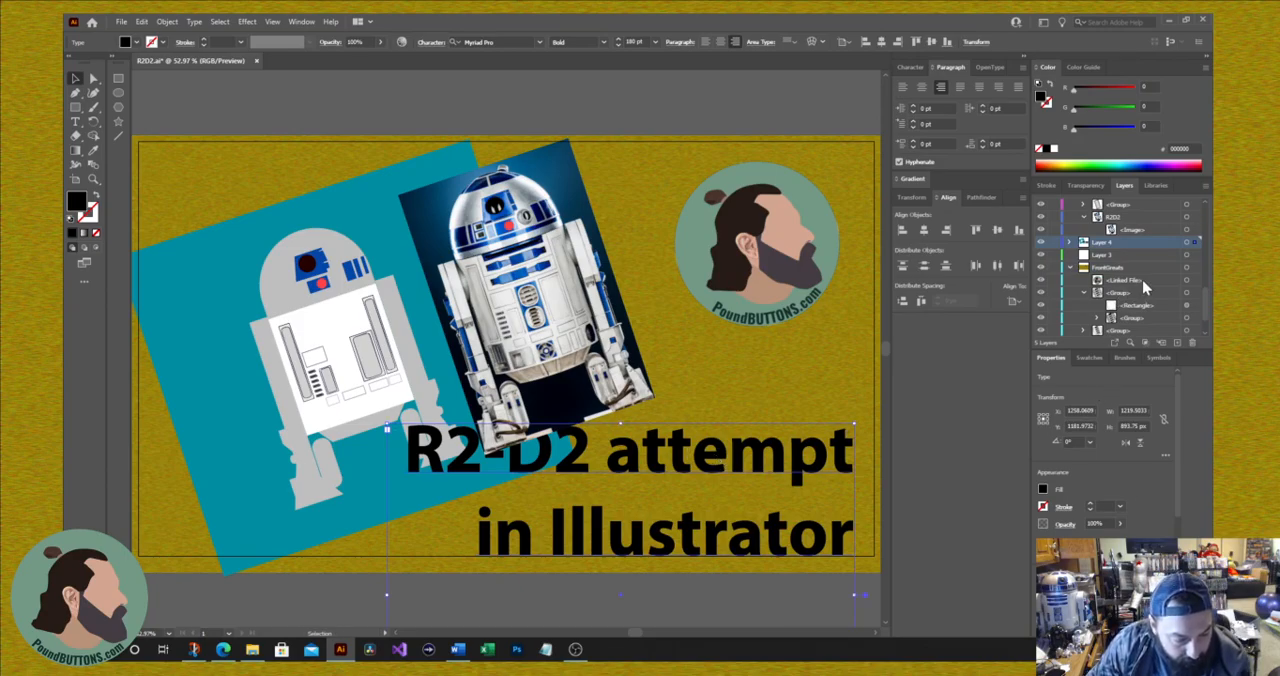
# Step: Move the title text object out of Layer 4 to the top of the Head layer's stacking order
pyautogui.scroll(-1, 1141, 276)
pyautogui.scroll(2, 1139, 276)
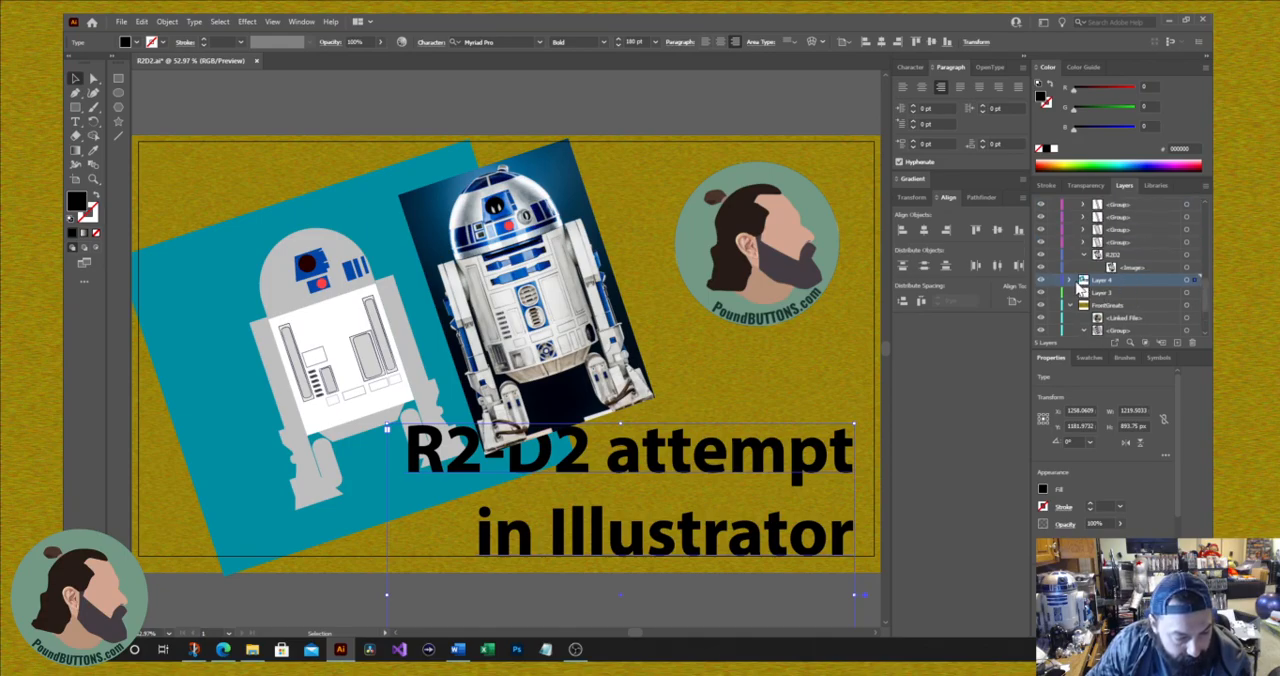
pyautogui.click(1069, 281)
pyautogui.moveTo(1115, 296); pyautogui.dragTo(1114, 215)
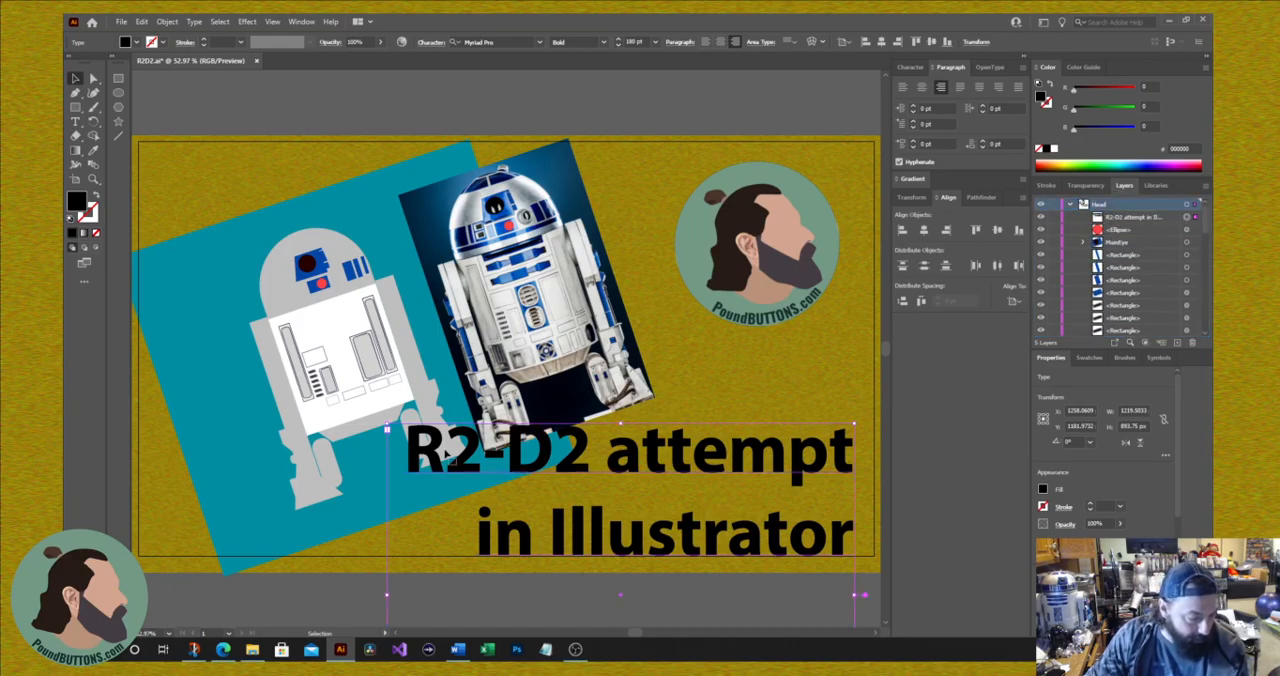
# Step: Select all of the title's characters and colour them yellow
pyautogui.click(75, 121)
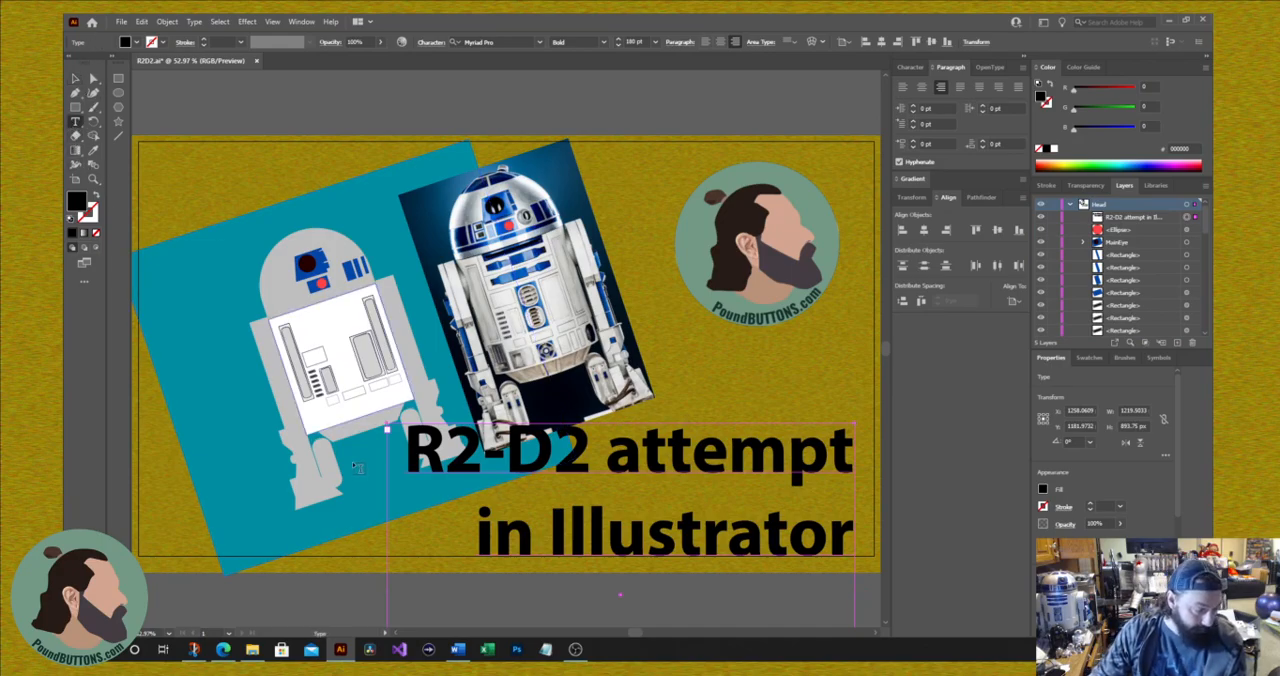
pyautogui.click(572, 466)
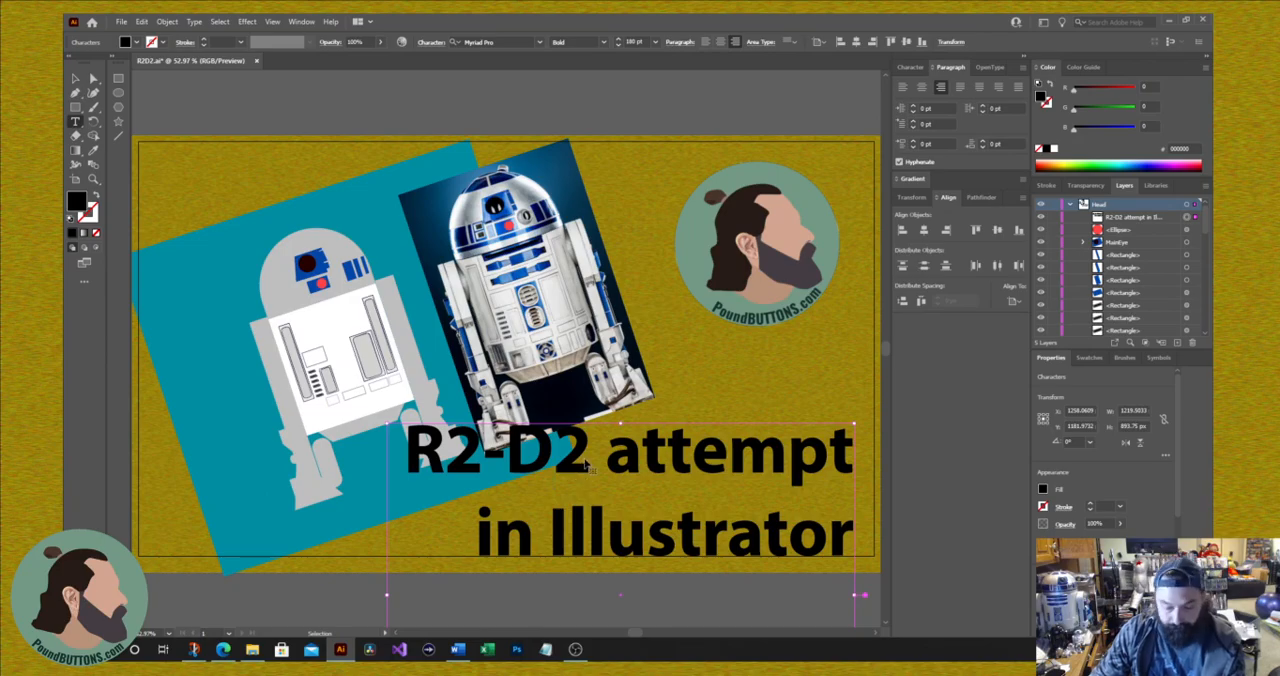
pyautogui.hotkey('ctrl', 'a')
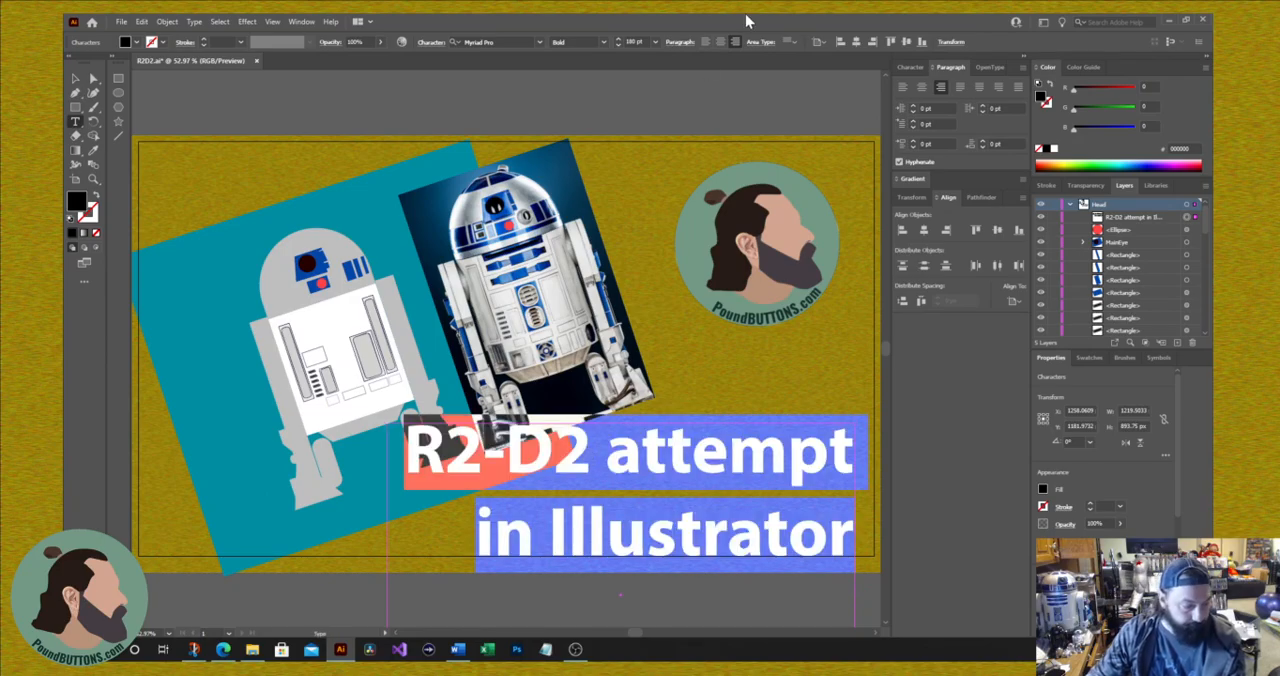
pyautogui.click(1069, 161)
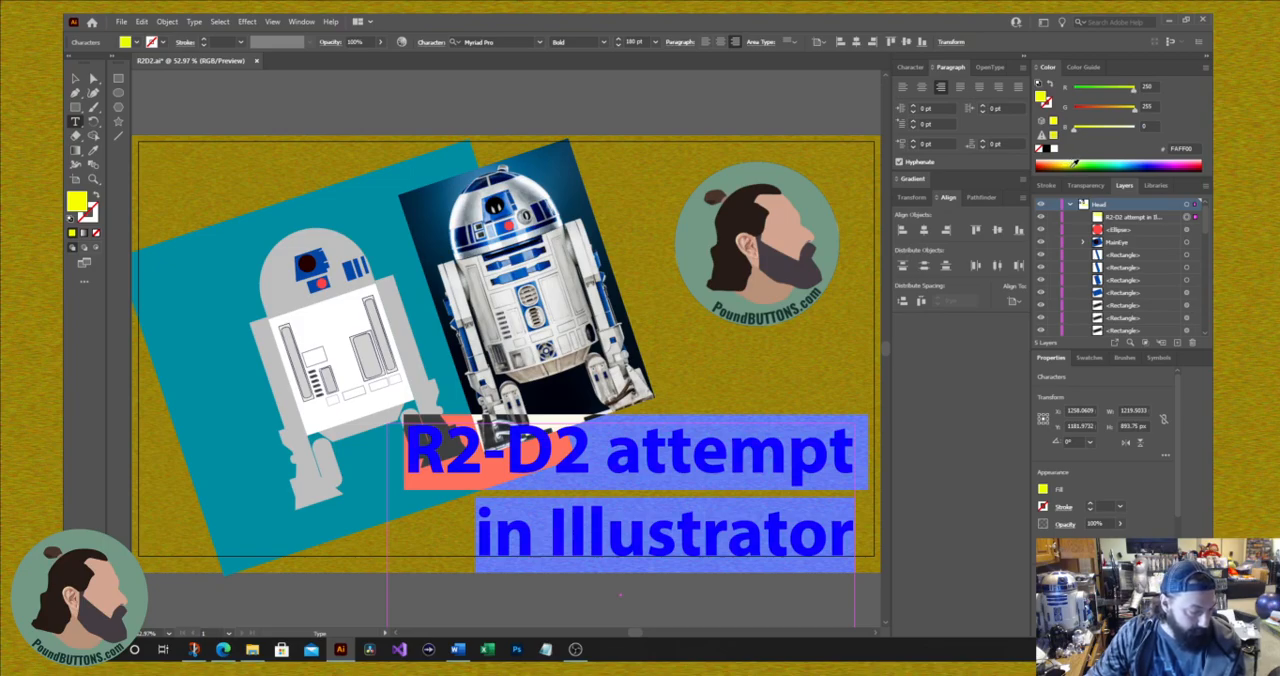
# Step: Increase the title's font size to 192 pt
pyautogui.click(910, 67)
pyautogui.click(912, 119)
pyautogui.click(912, 119)
pyautogui.click(913, 119)
pyautogui.click(913, 119)
pyautogui.click(913, 121)
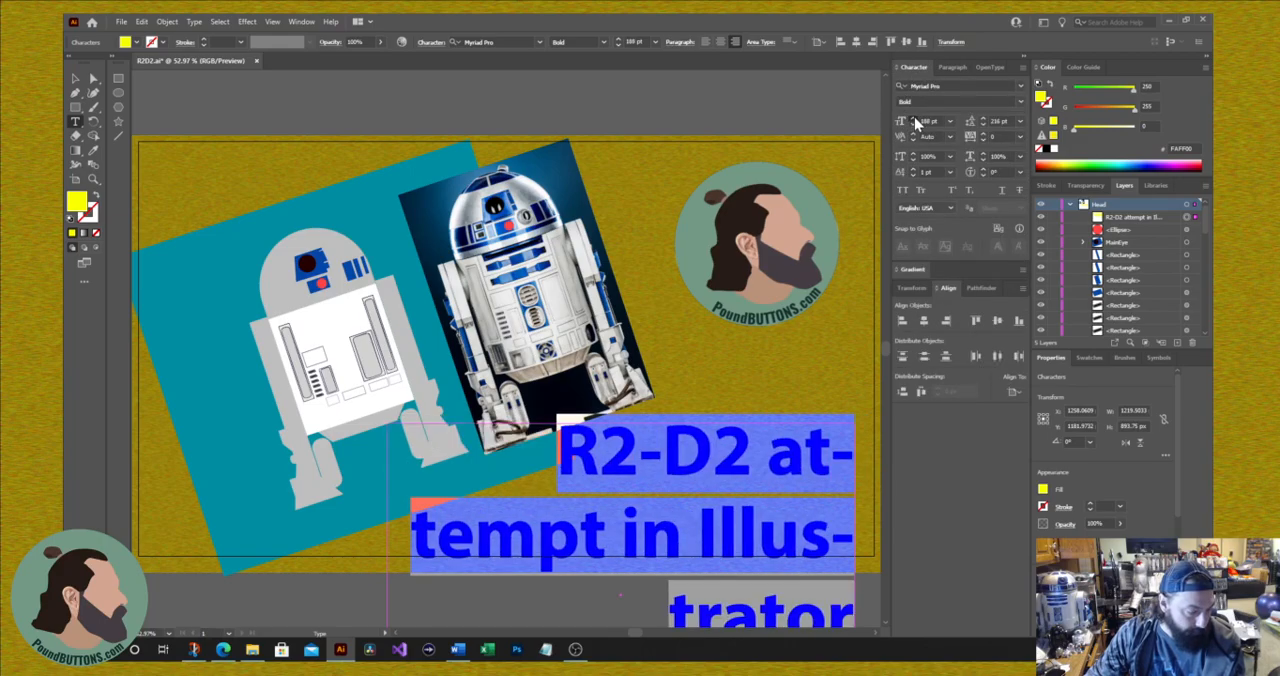
pyautogui.click(913, 121)
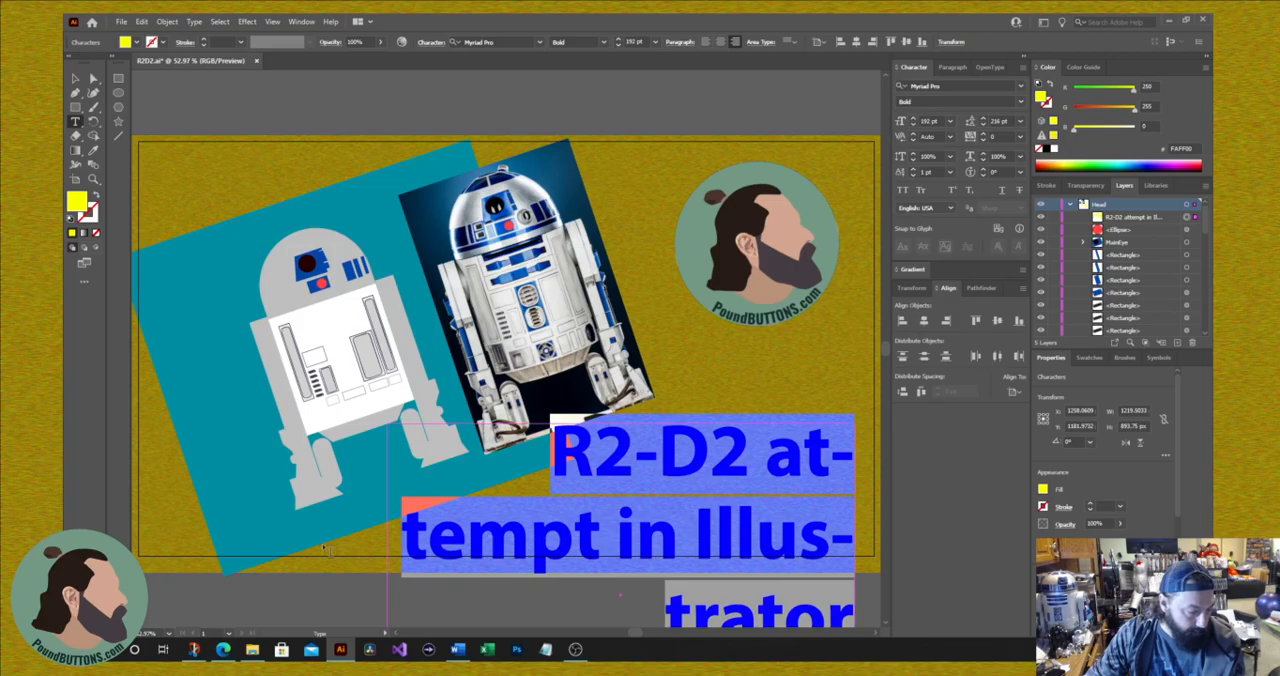
# Step: Widen the title's text frame leftward to about 1389 px and nudge the title slightly up and to the right
pyautogui.scroll(-4, 521, 364)
pyautogui.scroll(-1, 521, 364)
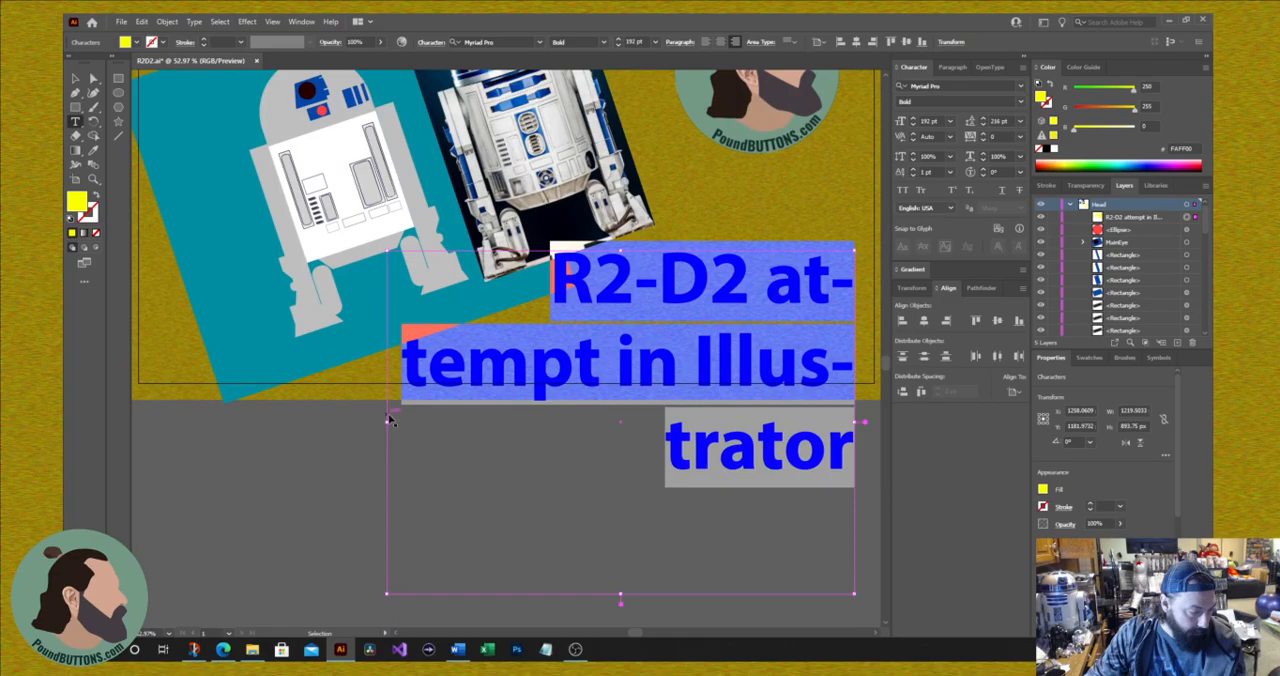
pyautogui.moveTo(388, 421); pyautogui.dragTo(321, 421)
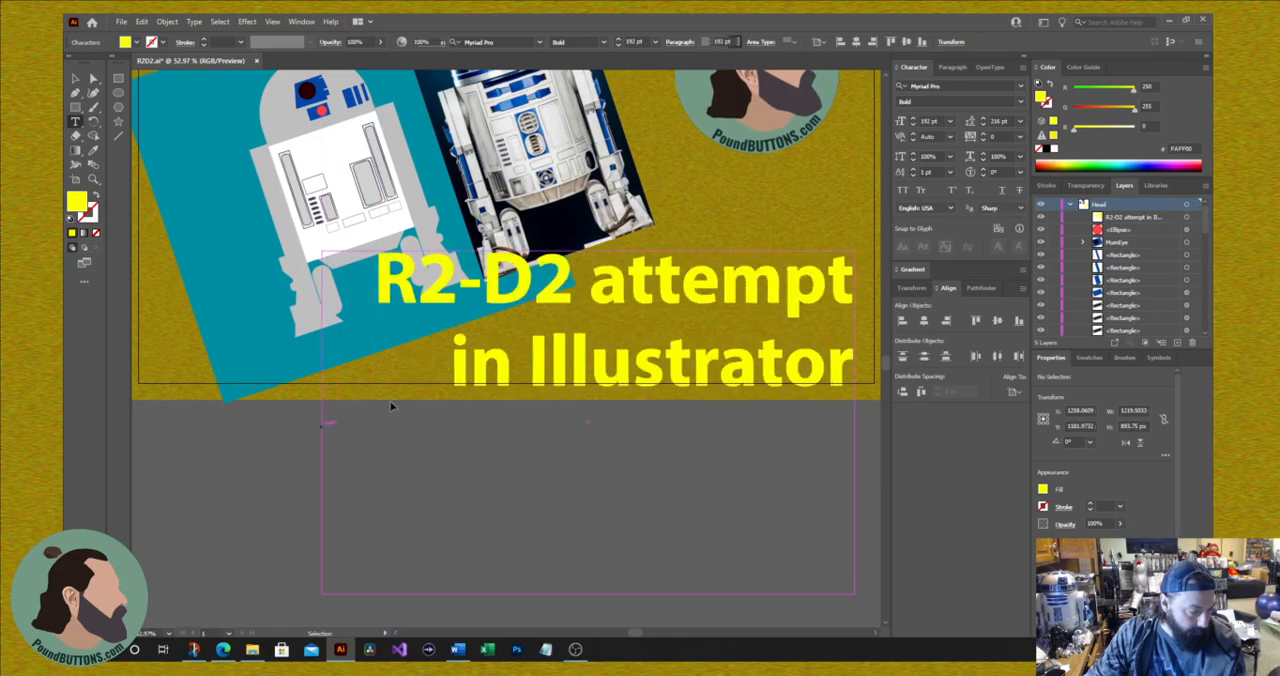
pyautogui.keyDown('ctrl'); pyautogui.click(372, 415); pyautogui.keyUp('ctrl')
pyautogui.click(76, 80)
pyautogui.moveTo(618, 298); pyautogui.dragTo(624, 281)
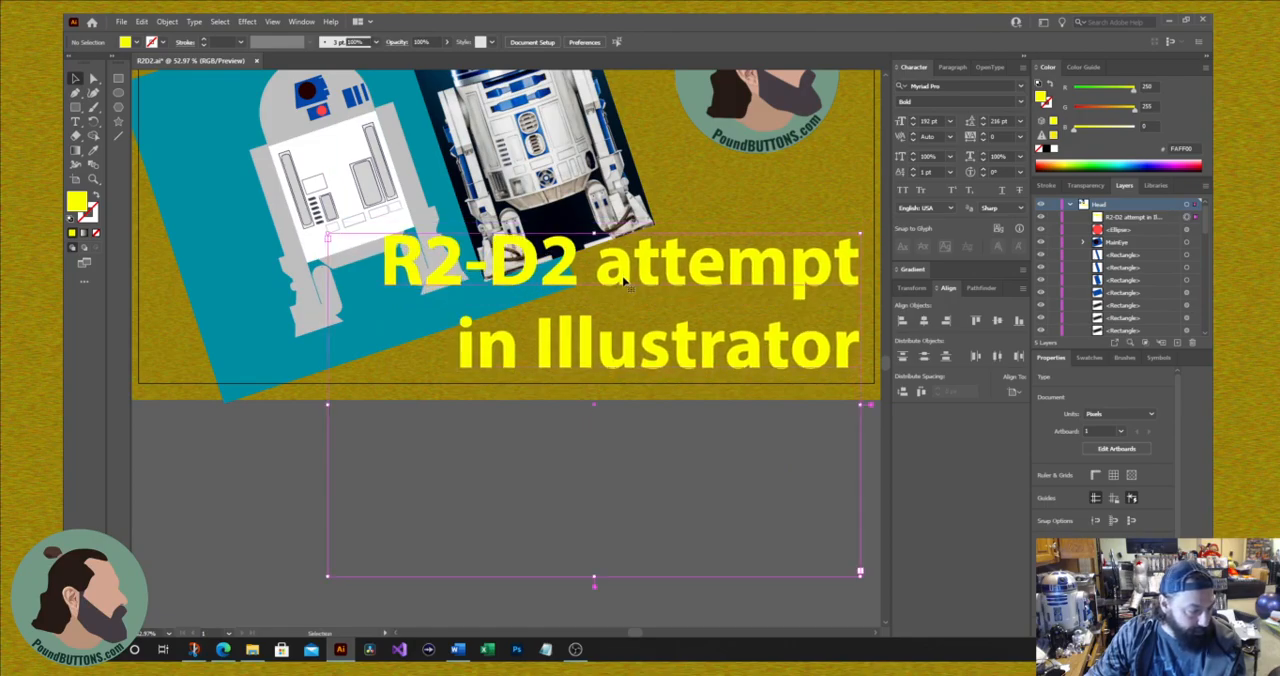
# Step: Fill the title with white sampled from the drawn R2-D2's body and convert it to point type
pyautogui.click(93, 150)
pyautogui.click(342, 146)
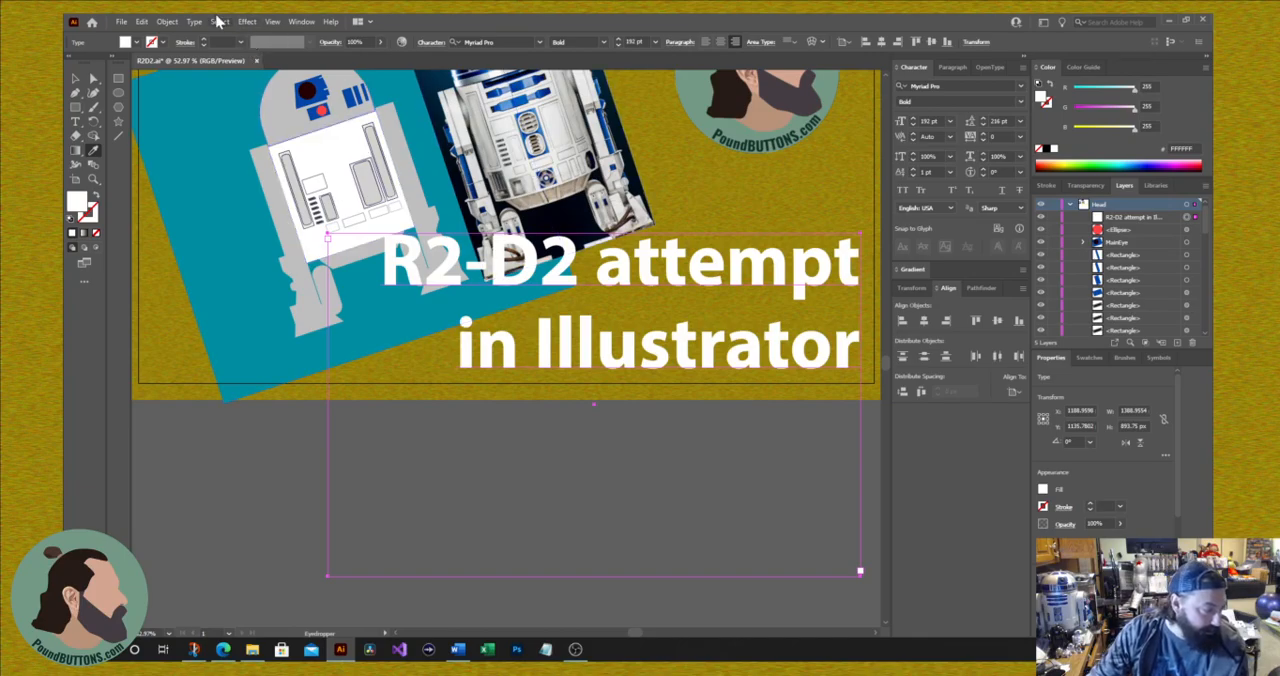
pyautogui.click(195, 23)
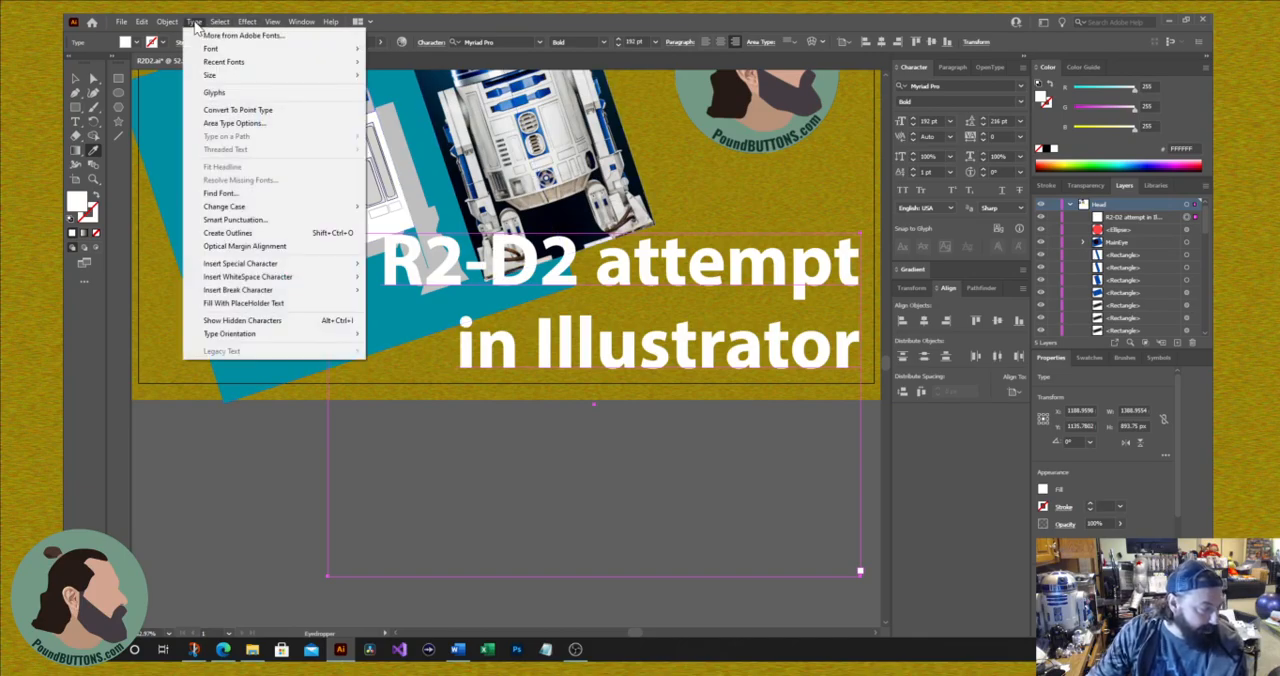
pyautogui.click(240, 109)
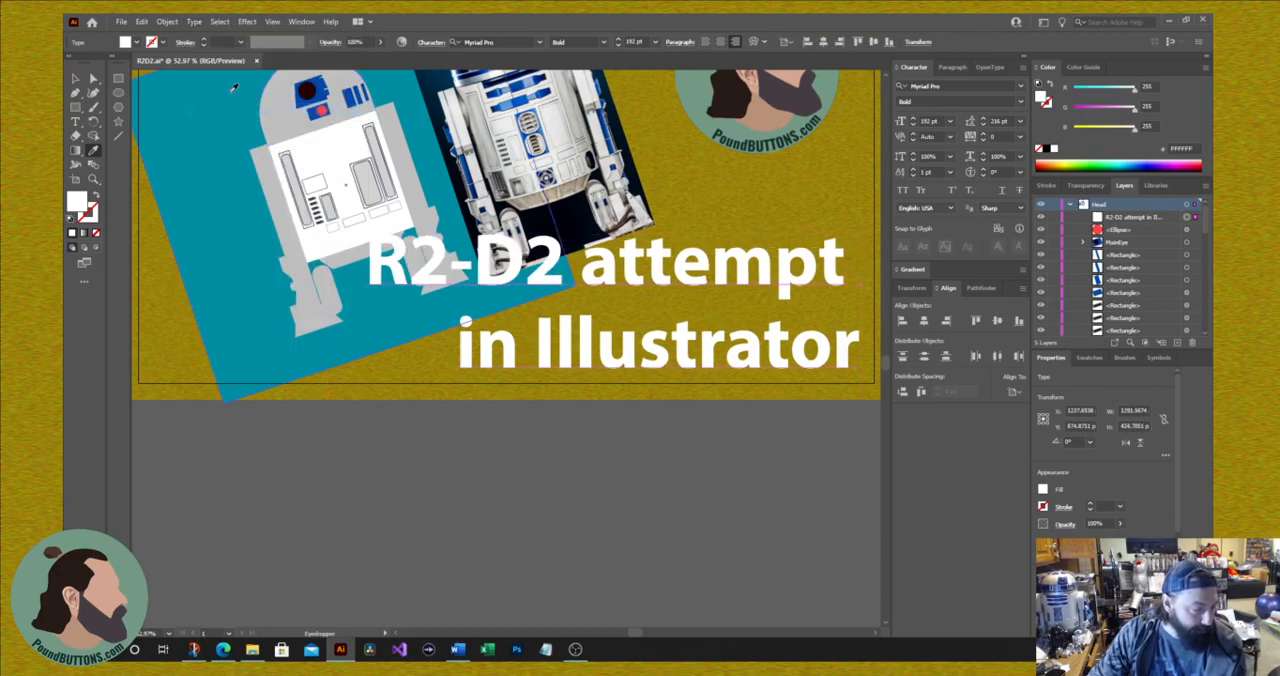
# Step: Try to colour the title's stroke with the blue sampled from the drawn R2-D2's eye panel
pyautogui.click(93, 213)
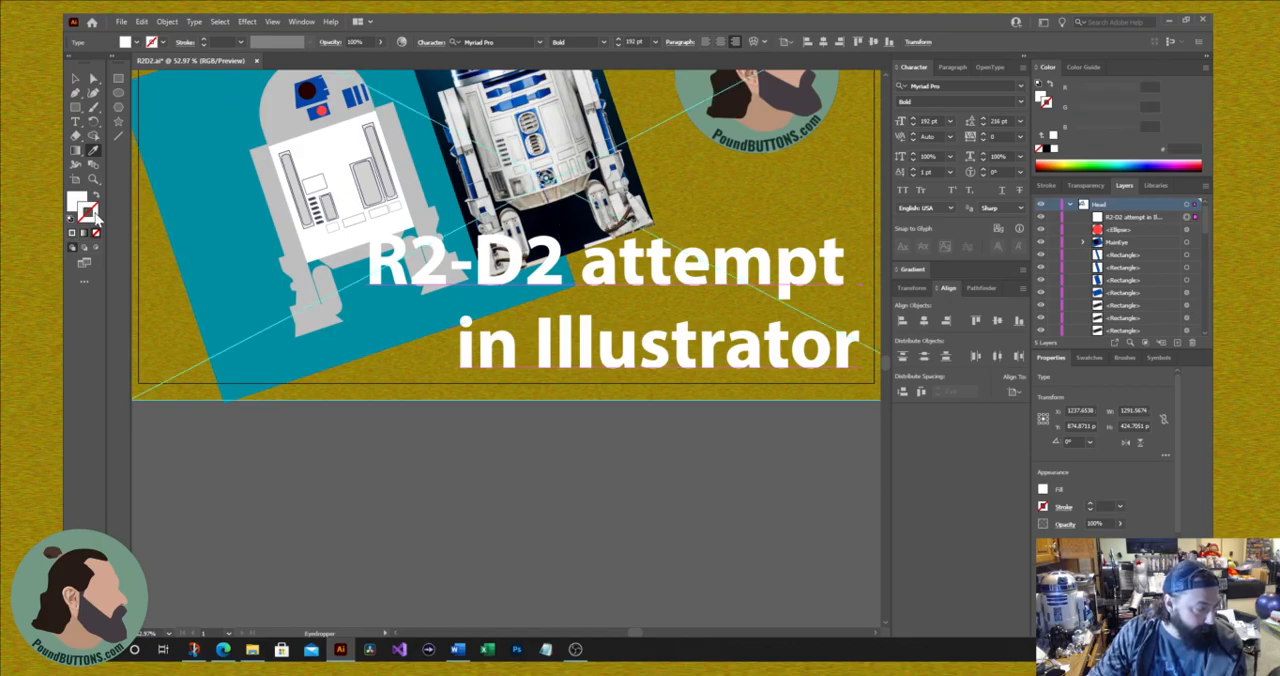
pyautogui.click(325, 90)
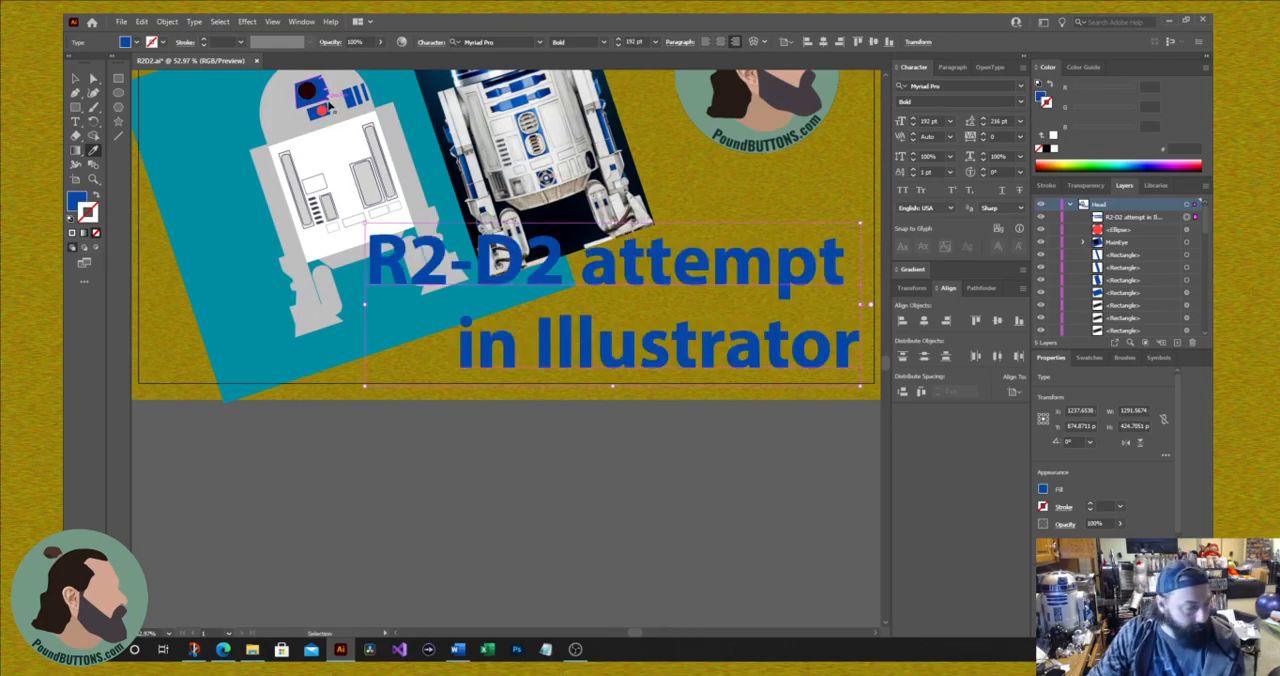
pyautogui.hotkey('ctrl', 'z')
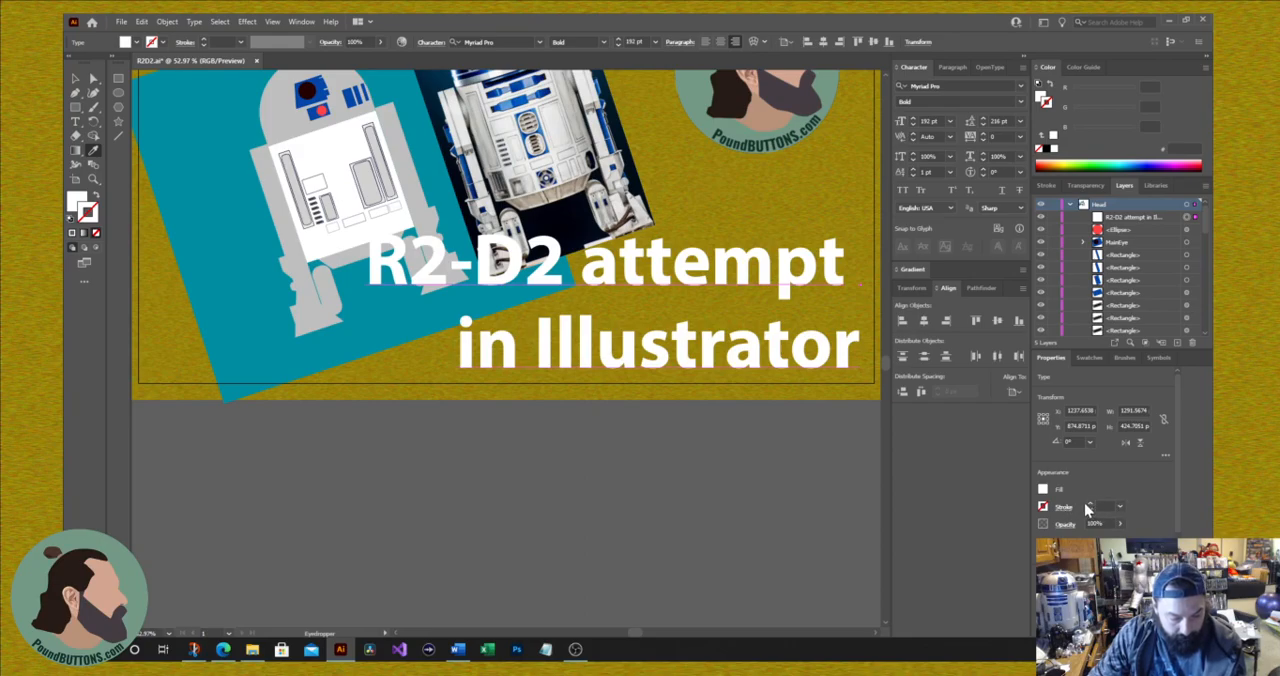
# Step: Add a 5 pt stroke to the title and colour it blue (0000FF)
pyautogui.click(1090, 503)
pyautogui.click(1090, 503)
pyautogui.click(1090, 503)
pyautogui.click(1090, 503)
pyautogui.click(1090, 503)
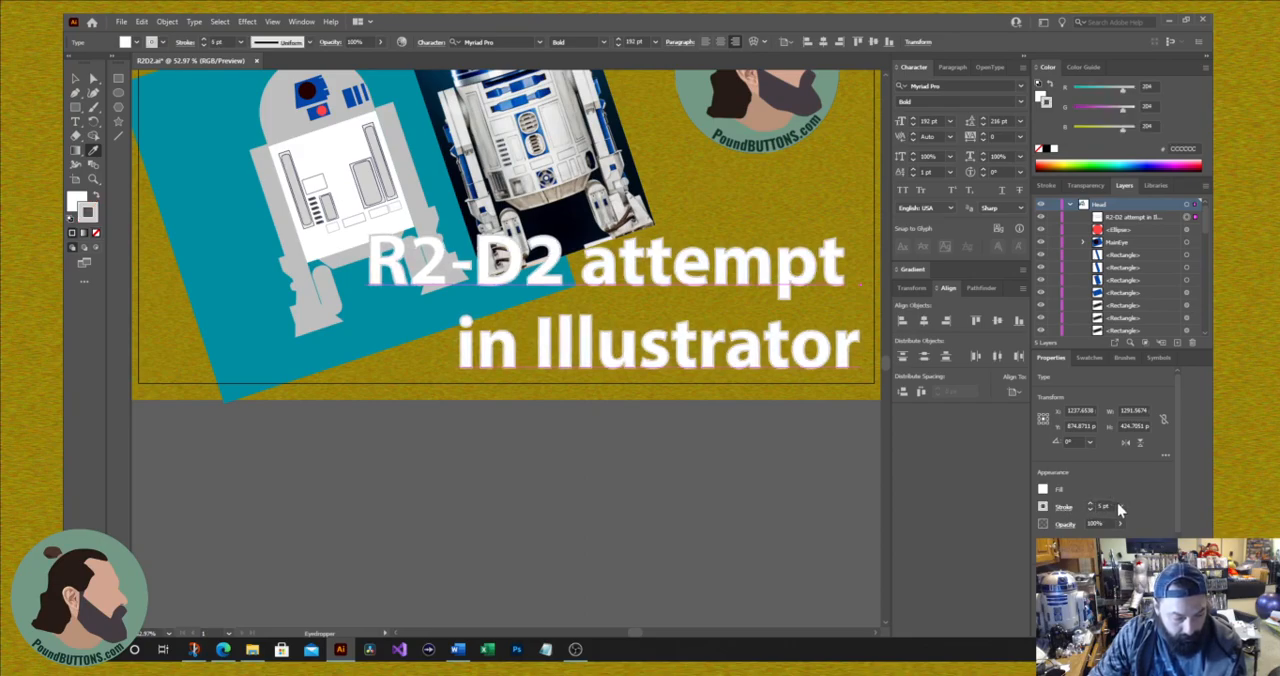
pyautogui.click(1120, 507)
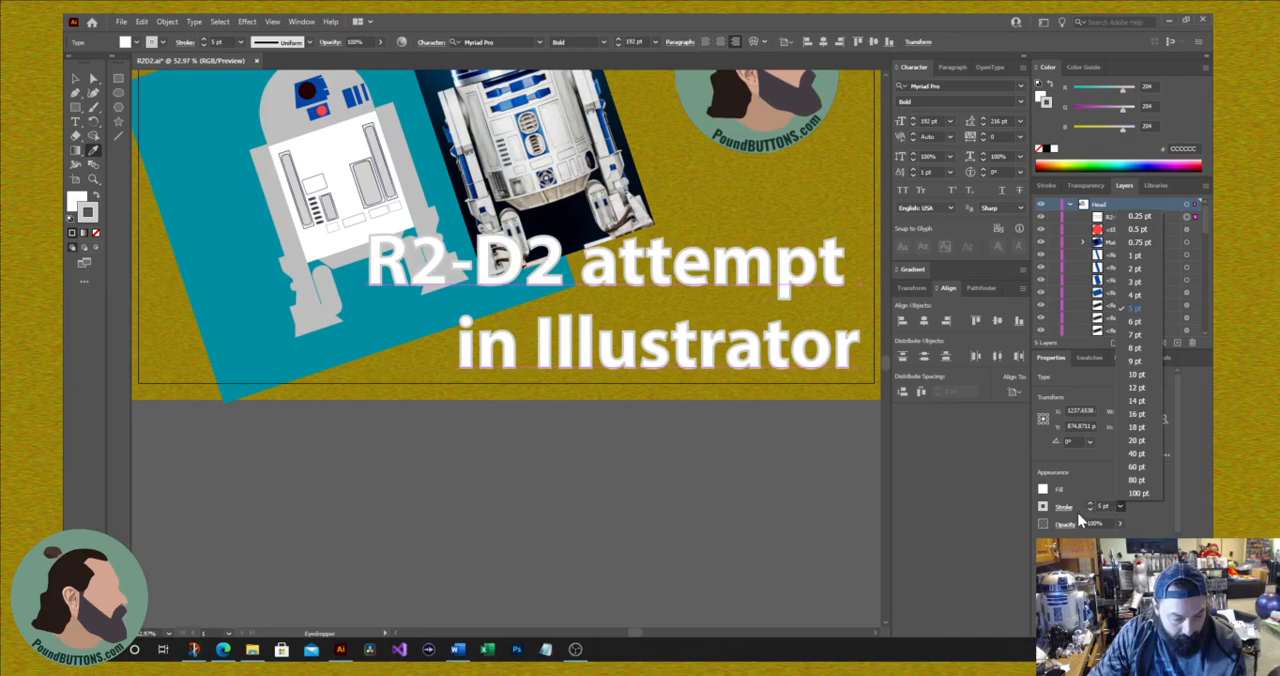
pyautogui.click(1043, 508)
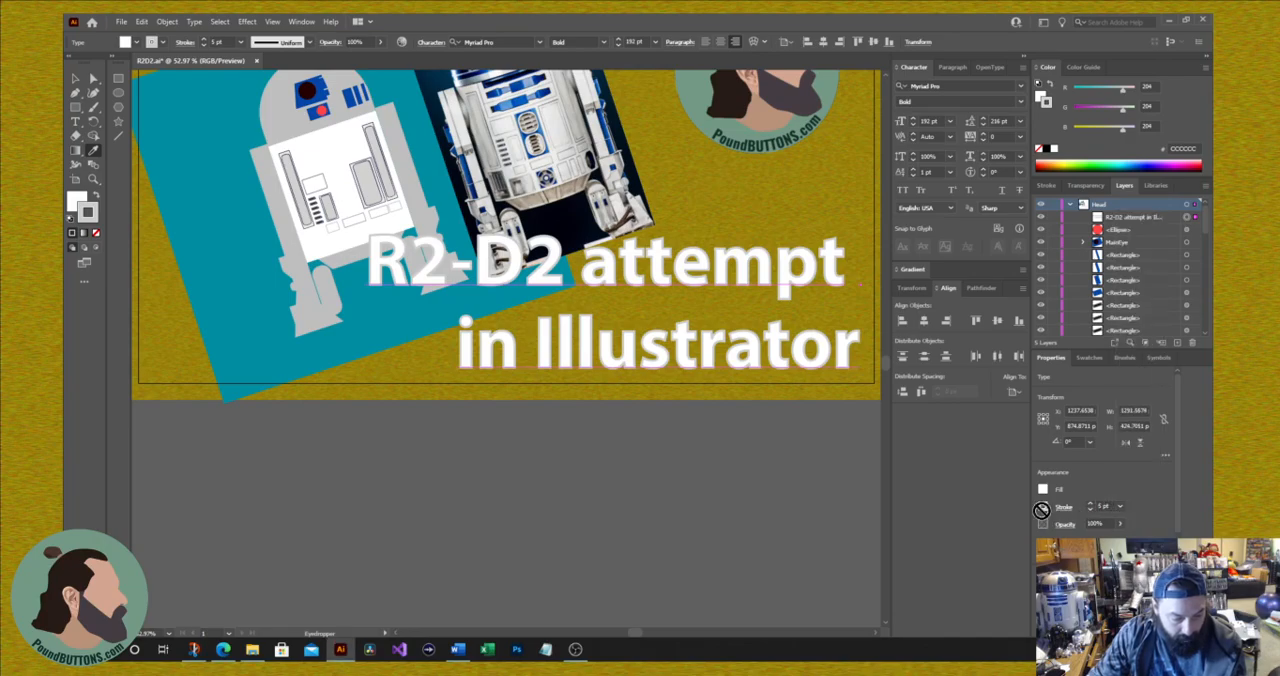
pyautogui.click(1042, 510)
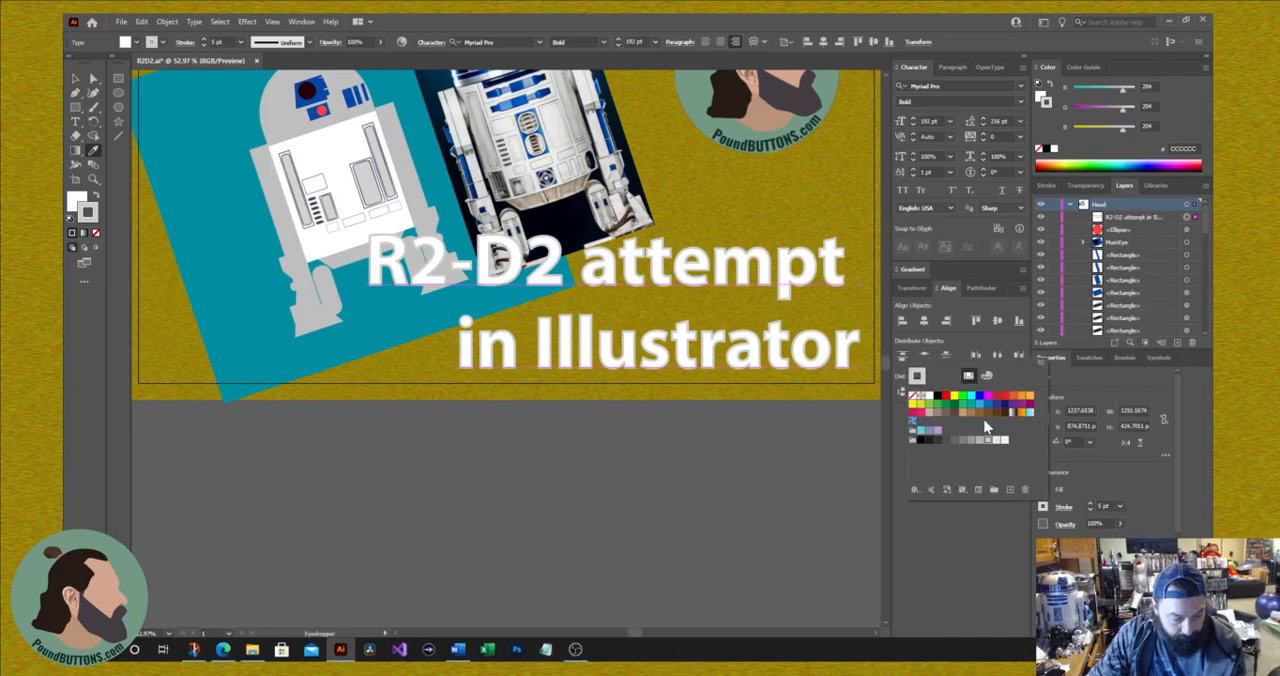
pyautogui.click(980, 397)
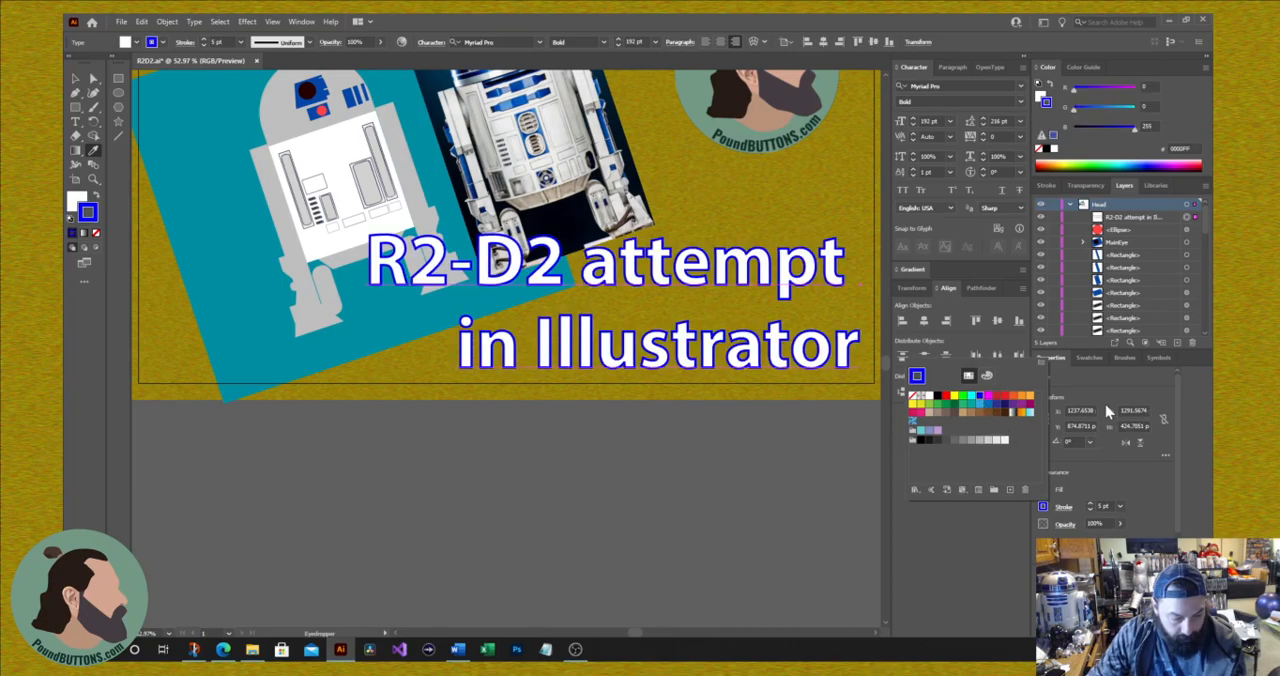
# Step: Increase the weight of the title's blue stroke to 23 pt
pyautogui.click(1089, 503)
pyautogui.click(1090, 503)
pyautogui.click(1090, 503)
pyautogui.click(1090, 503)
pyautogui.click(1090, 503)
pyautogui.click(1090, 503)
pyautogui.click(1090, 503)
pyautogui.click(1090, 503)
pyautogui.click(1090, 503)
pyautogui.click(1090, 503)
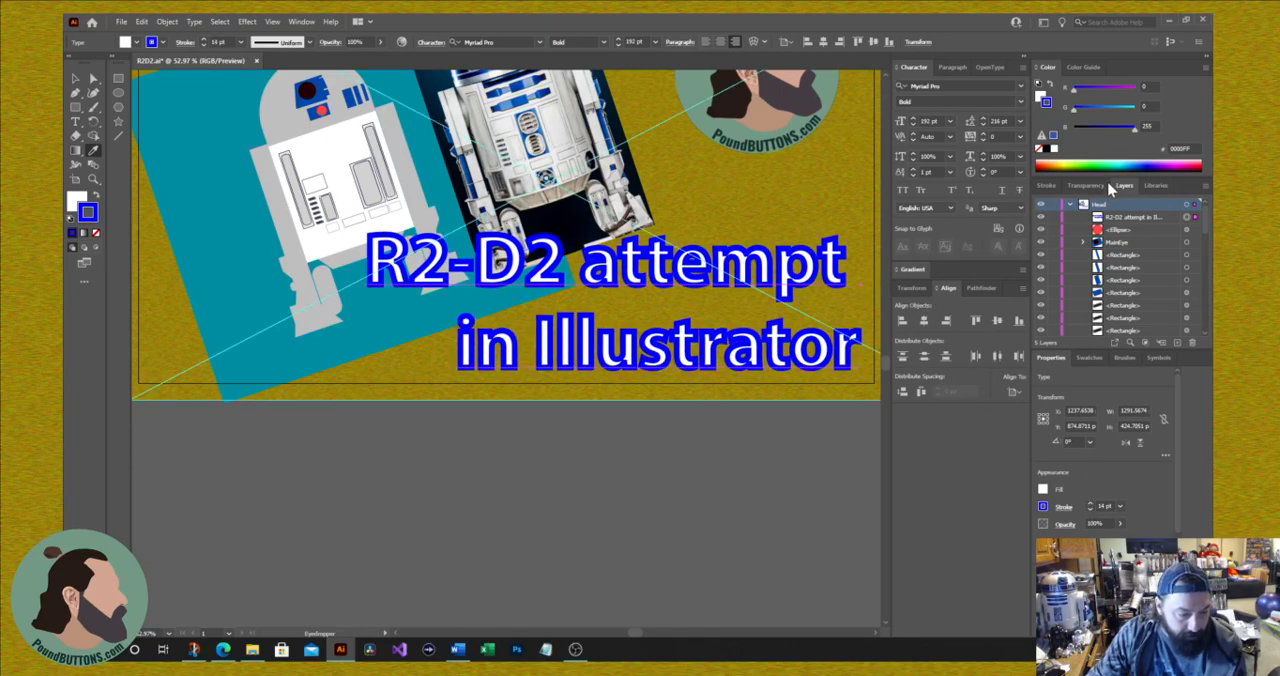
pyautogui.click(1050, 186)
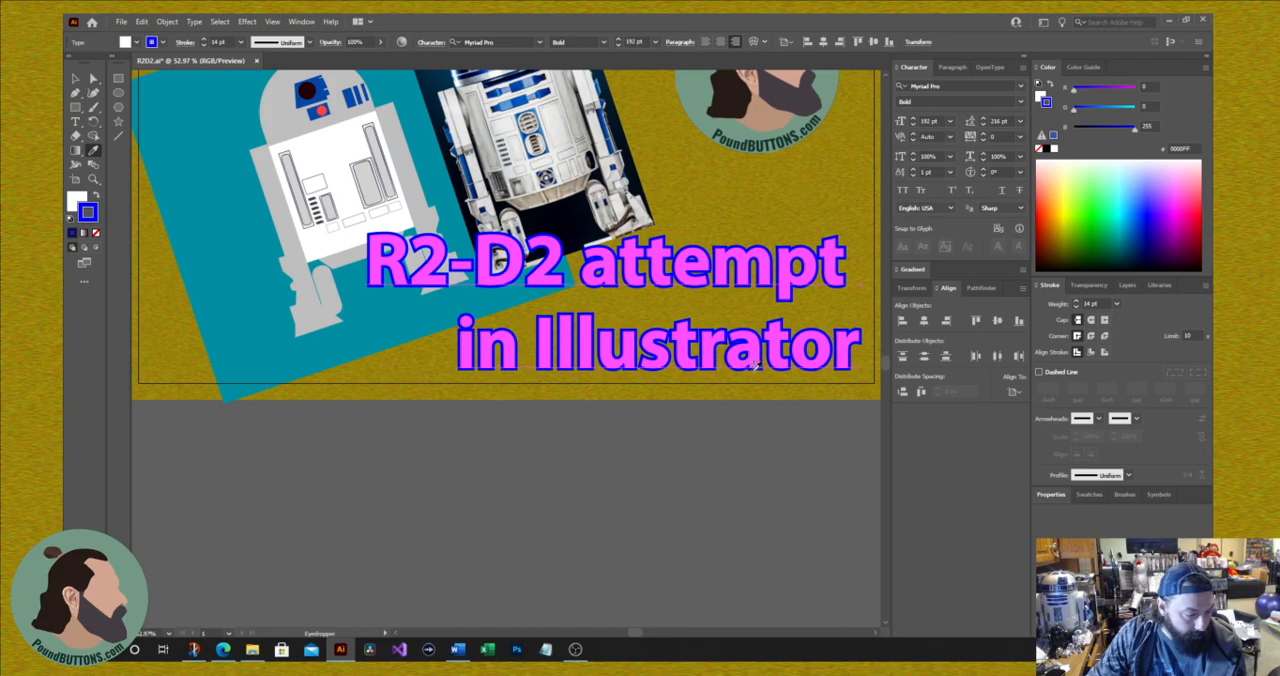
pyautogui.click(1076, 302)
pyautogui.click(1076, 302)
pyautogui.click(1076, 302)
pyautogui.click(1076, 302)
pyautogui.click(1076, 302)
pyautogui.click(1076, 302)
pyautogui.click(1076, 302)
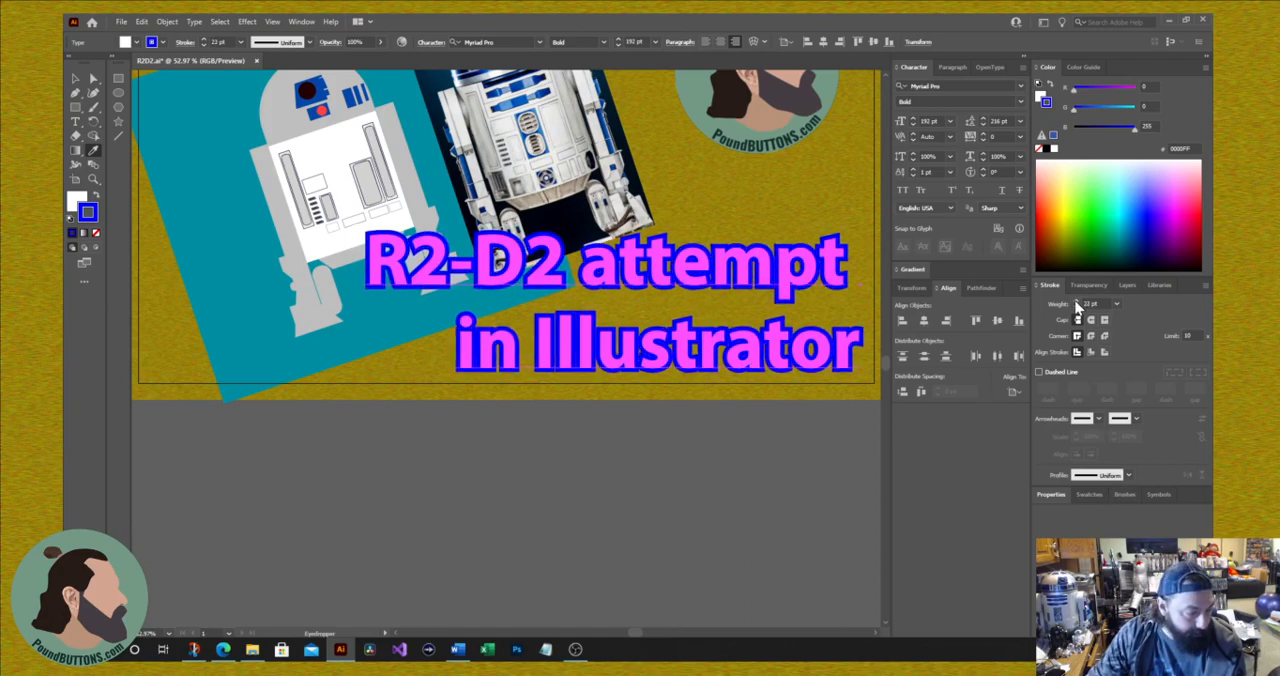
pyautogui.click(1076, 302)
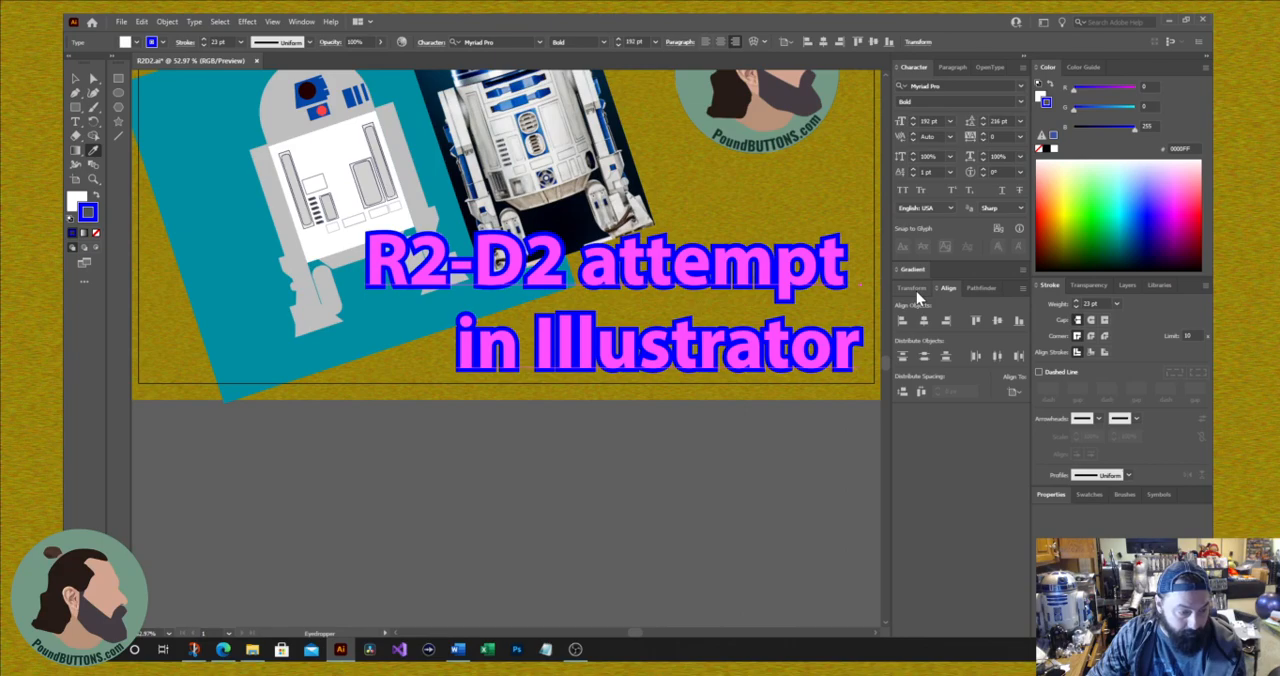
pyautogui.click(1050, 494)
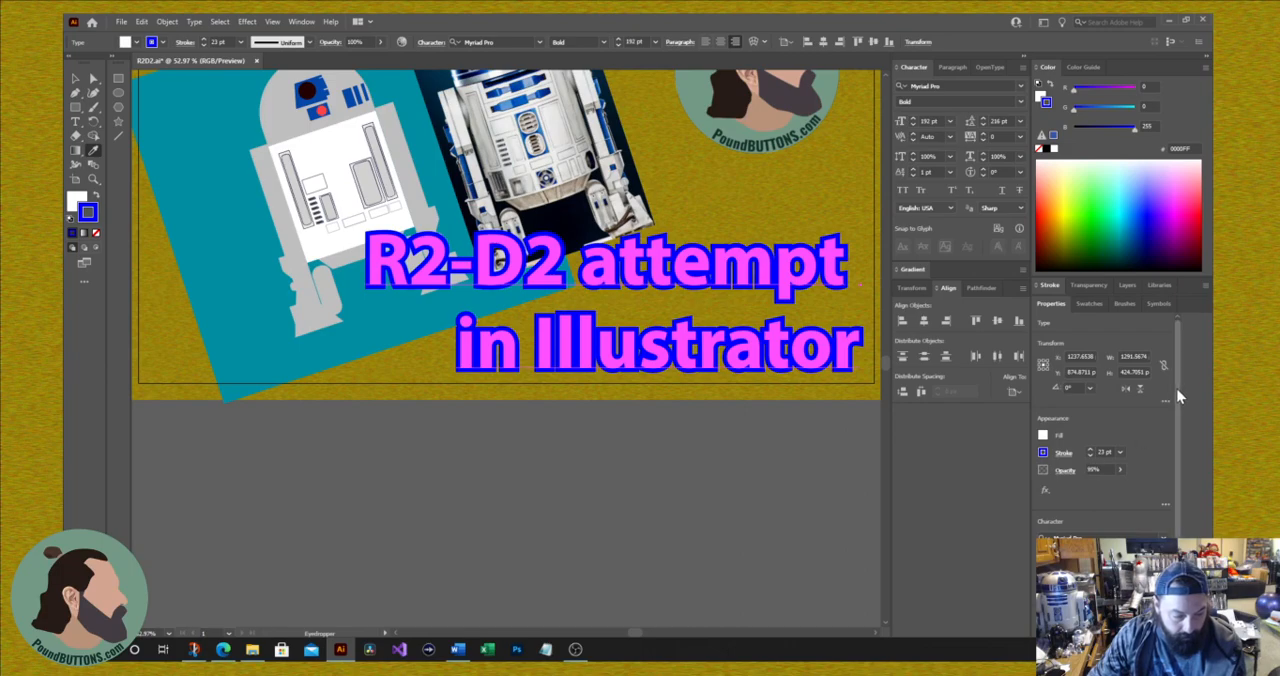
pyautogui.click(1046, 436)
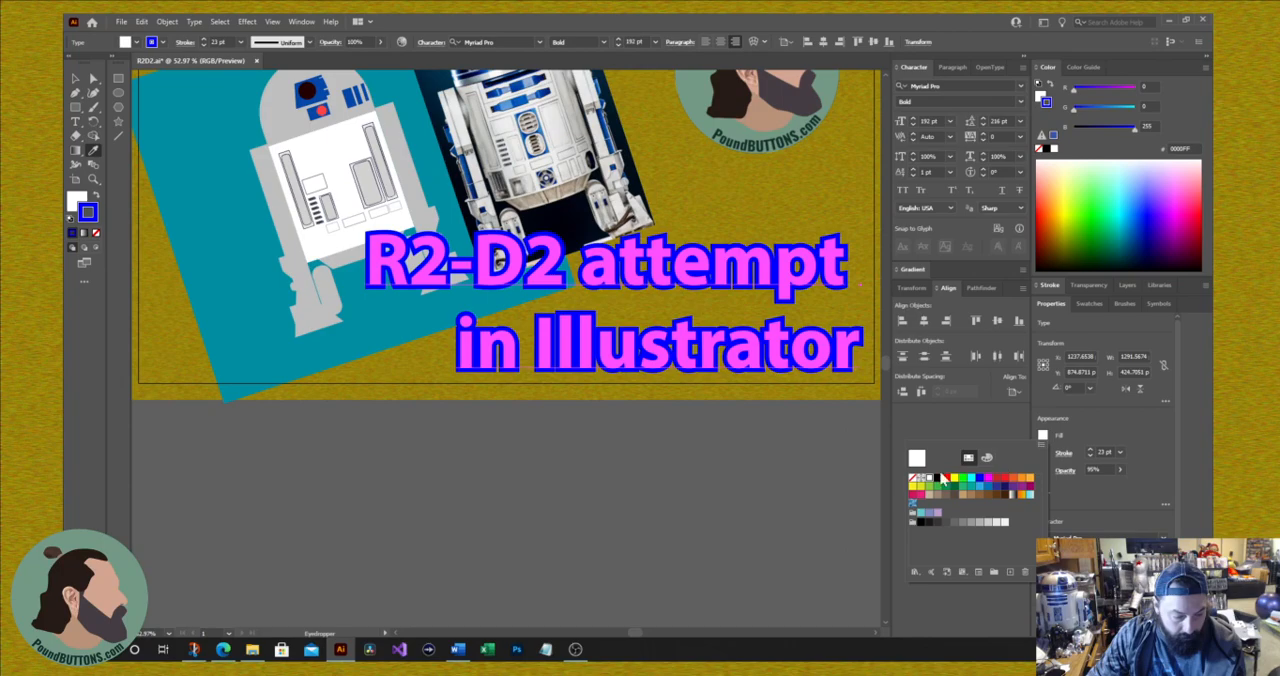
pyautogui.click(623, 438)
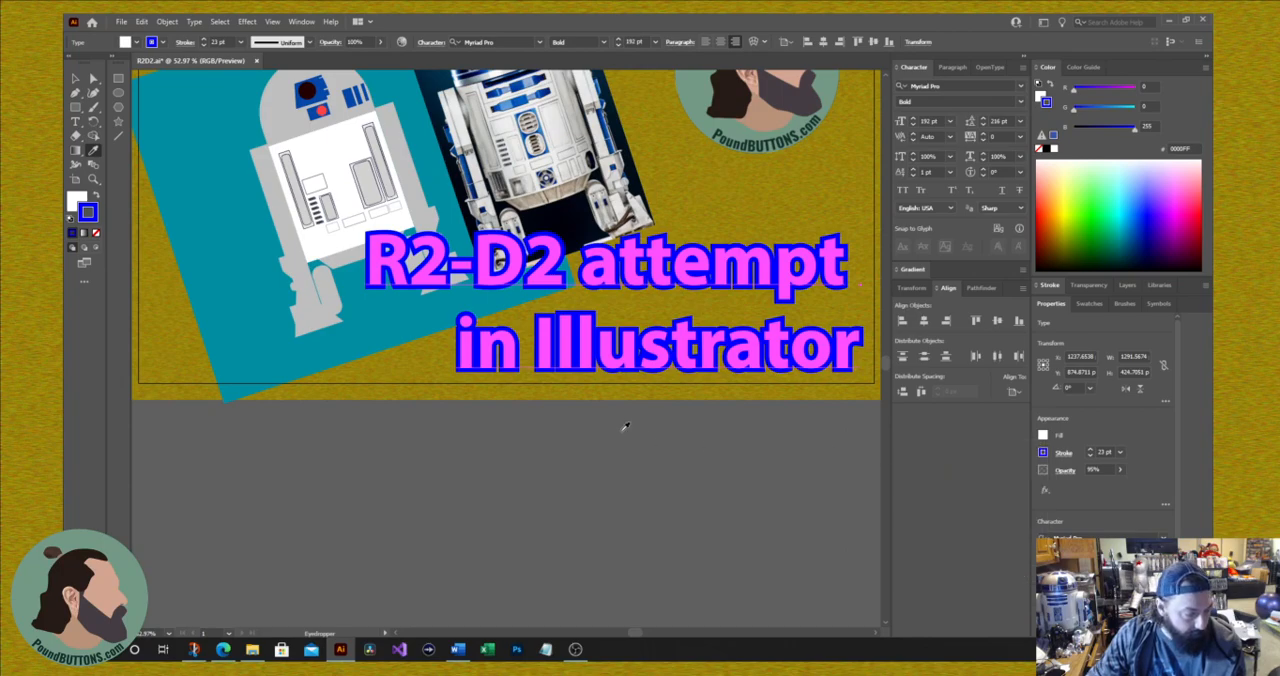
# Step: Undo the title's magenta fill and keep the title selected
pyautogui.click(626, 430)
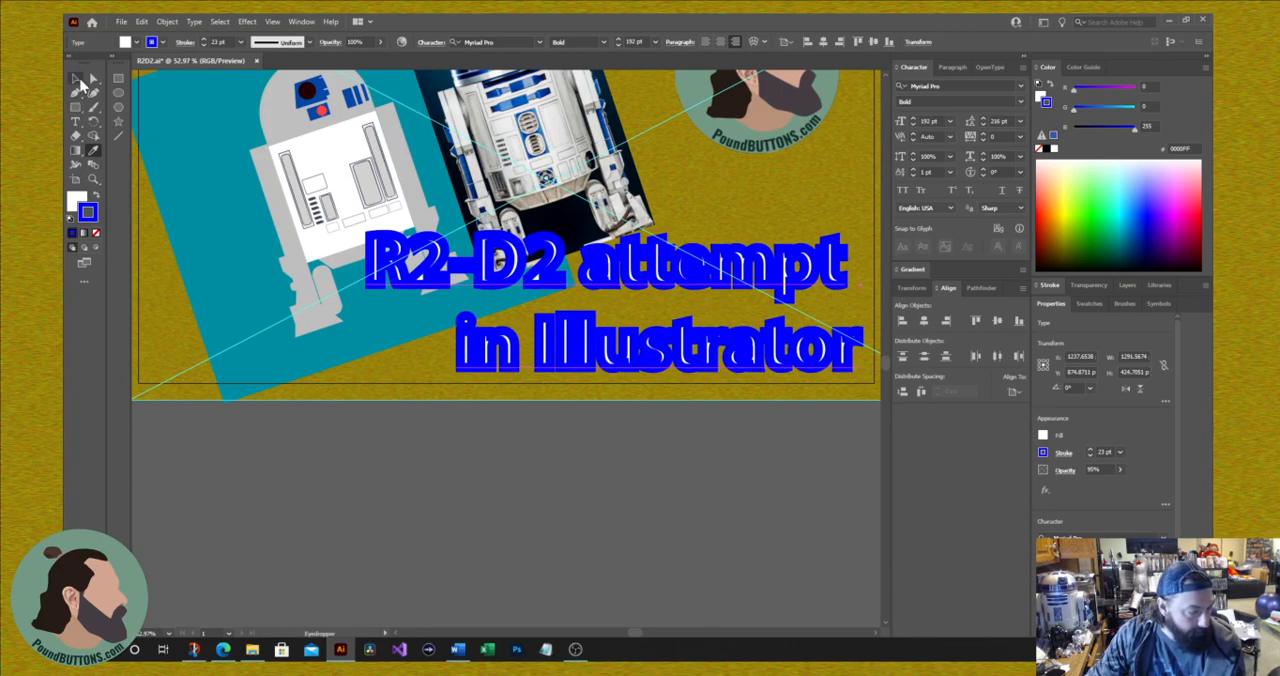
pyautogui.hotkey('ctrl', 'z')
pyautogui.hotkey('ctrl', 'shift', 'z')
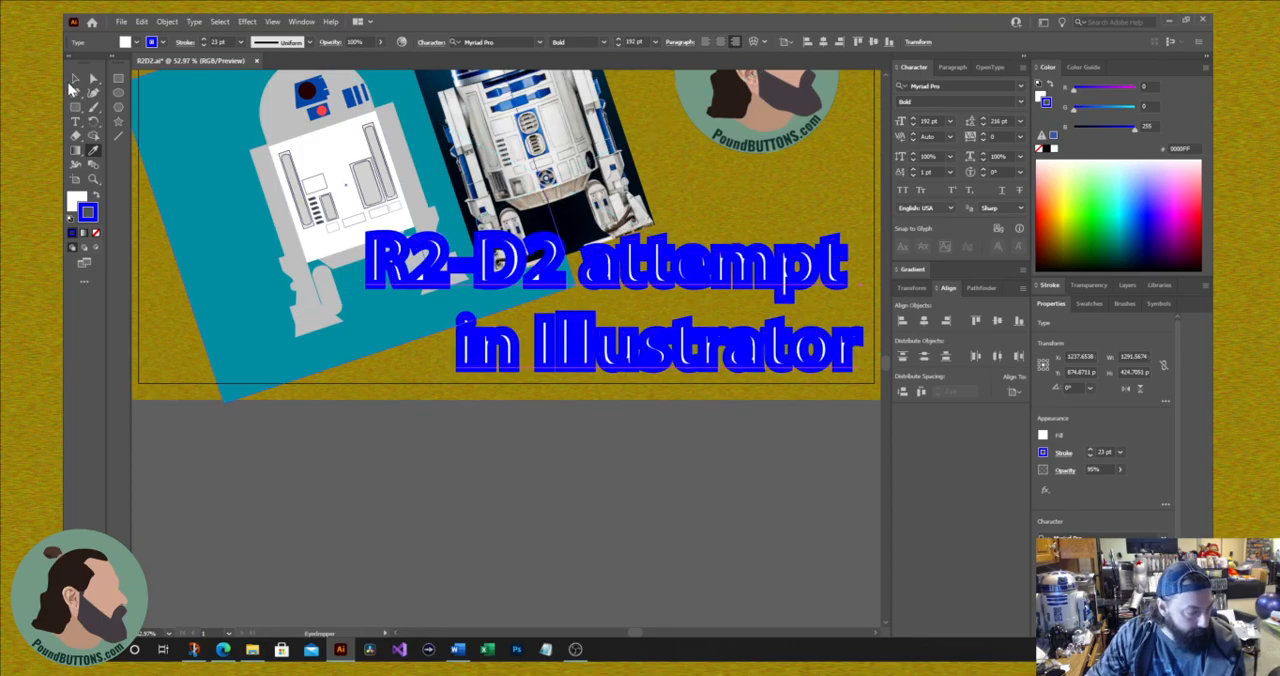
pyautogui.click(75, 78)
pyautogui.click(490, 287)
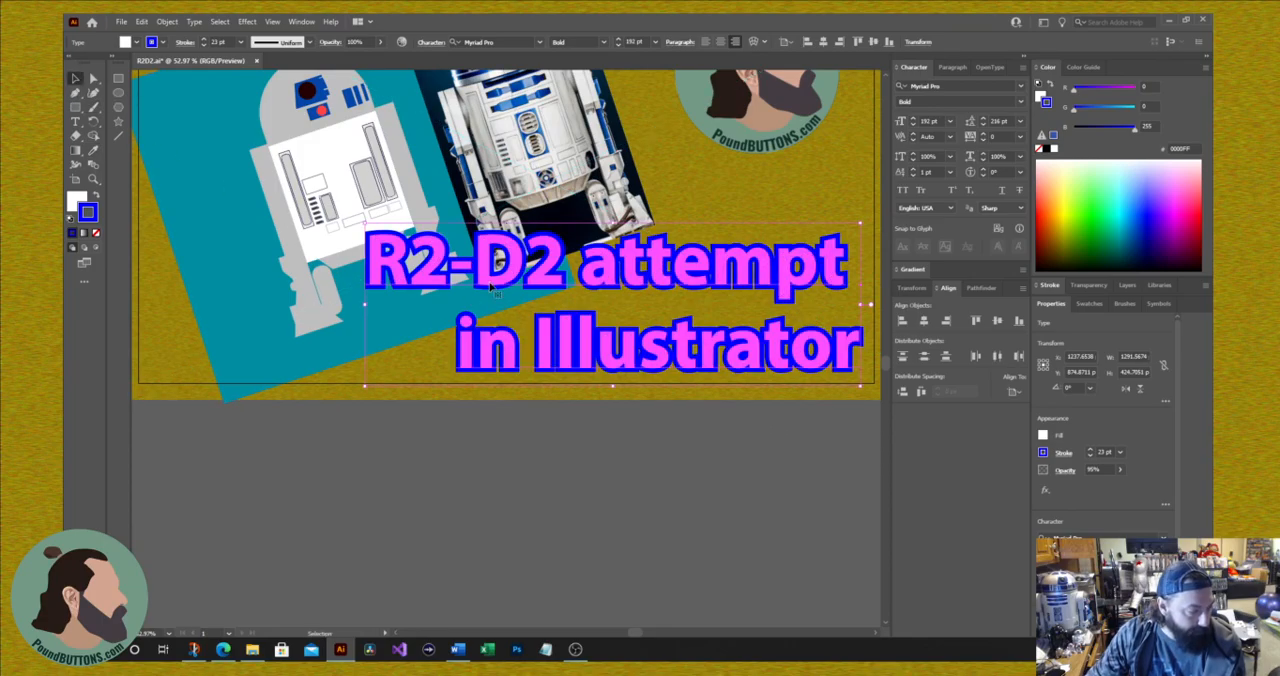
pyautogui.hotkey('ctrl', 'z')
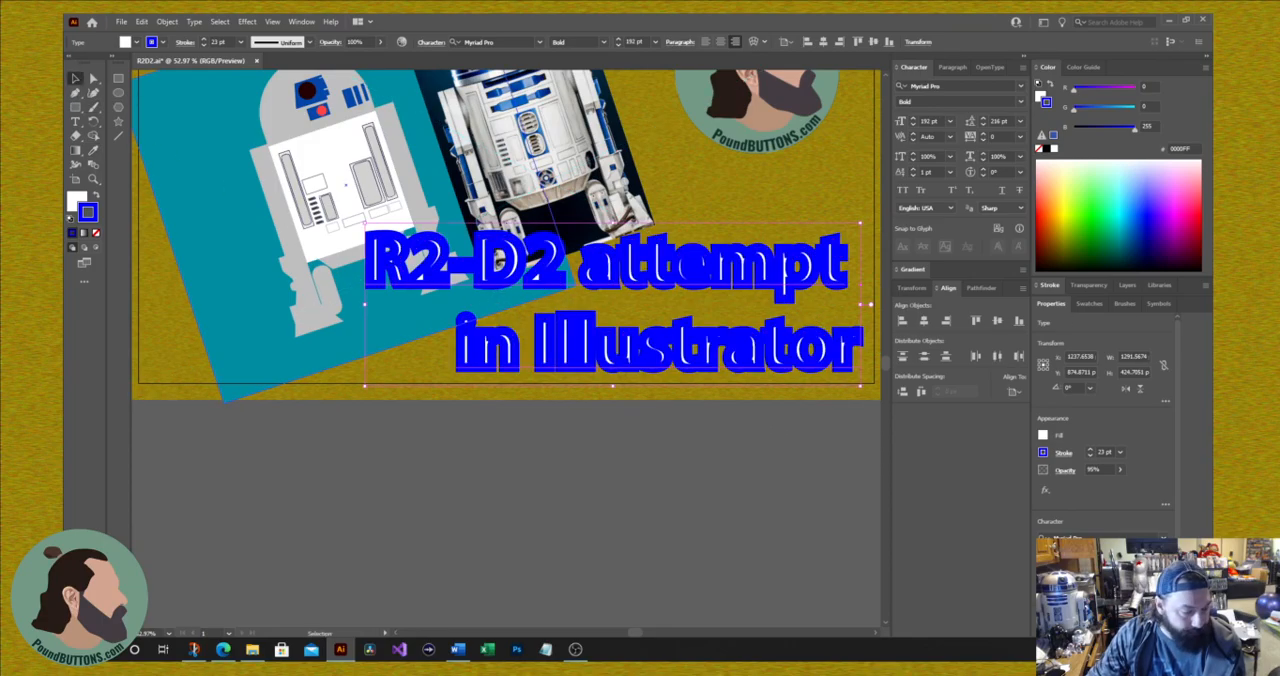
# Step: Give the title's stroke round caps and round corner joins
pyautogui.click(1087, 286)
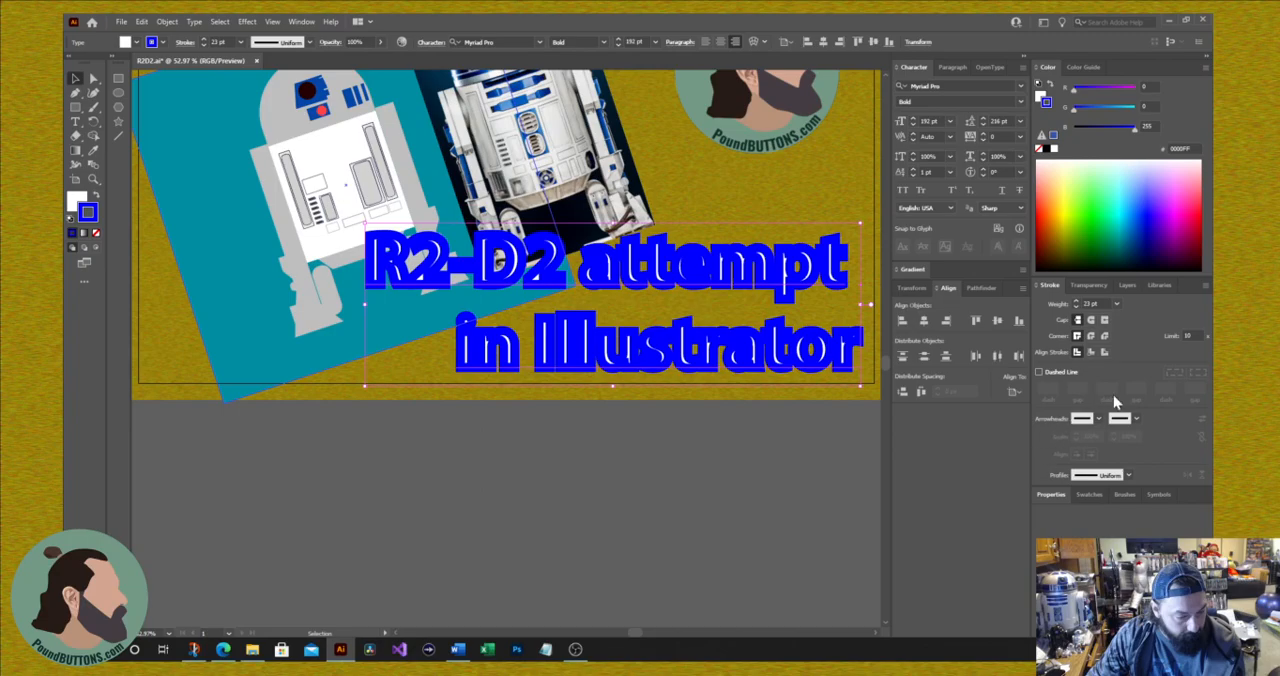
pyautogui.click(1090, 336)
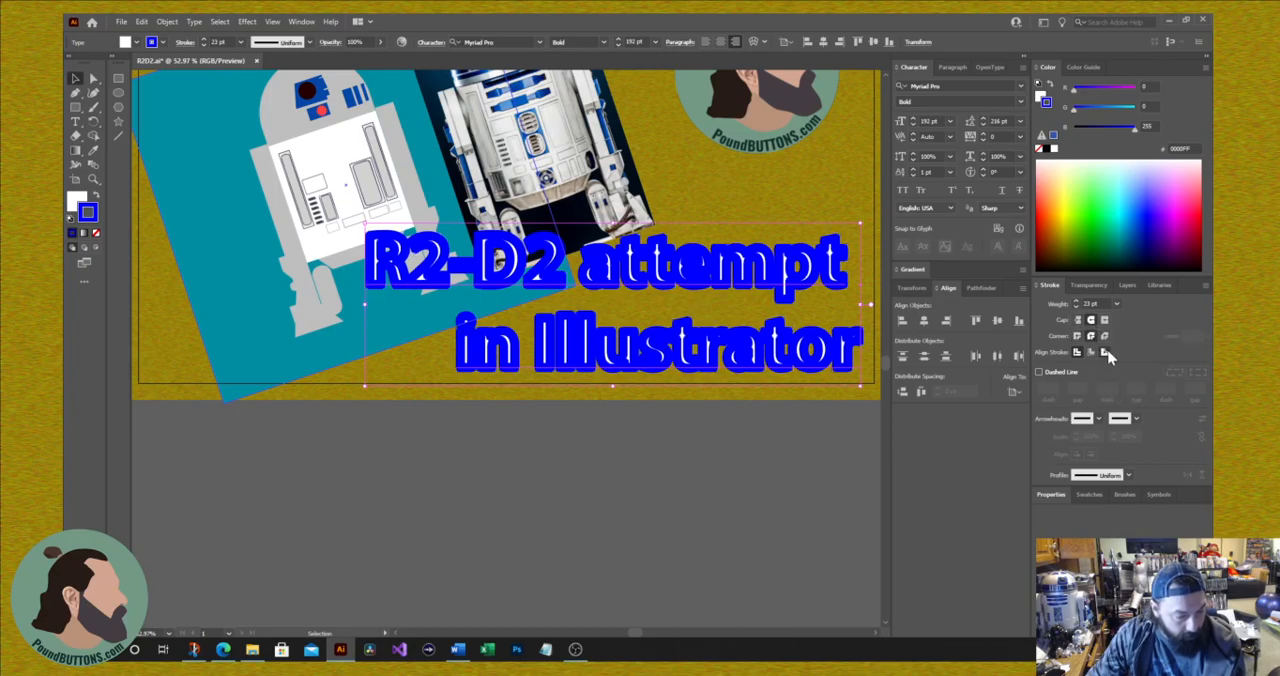
# Step: Convert the title text to outlines, align its blue stroke to the outside, and deselect the title
pyautogui.click(1104, 353)
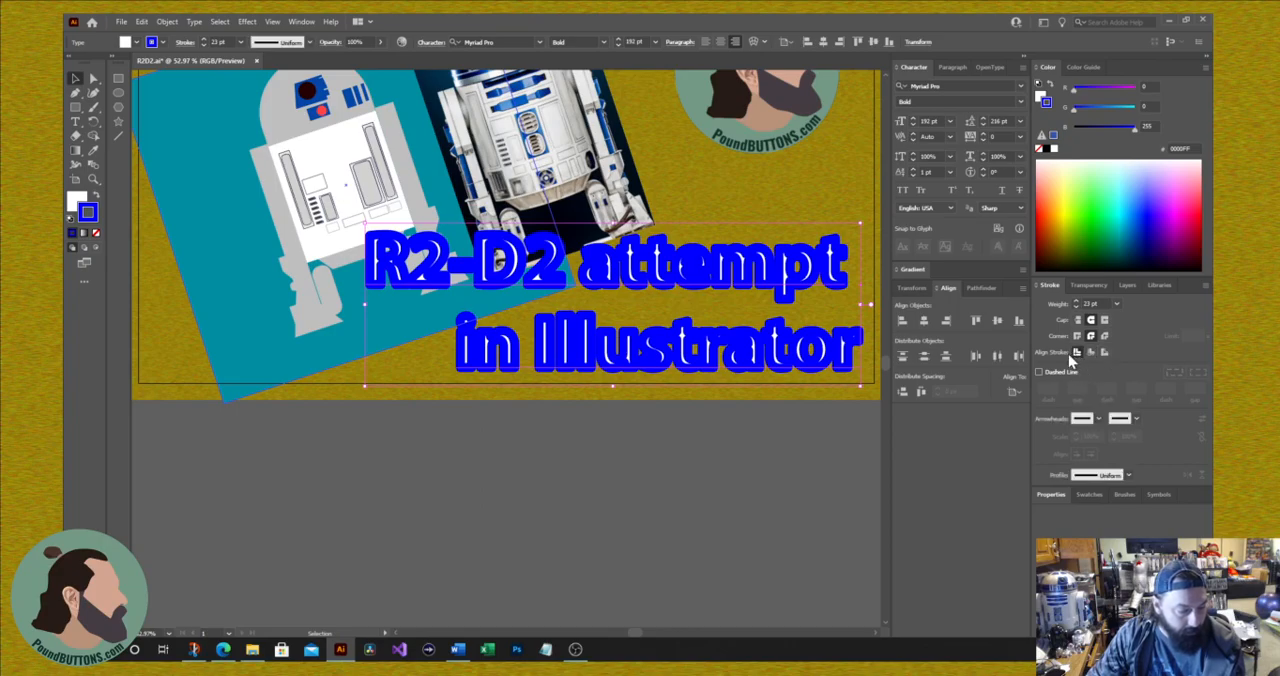
pyautogui.click(167, 21)
pyautogui.moveTo(194, 21)
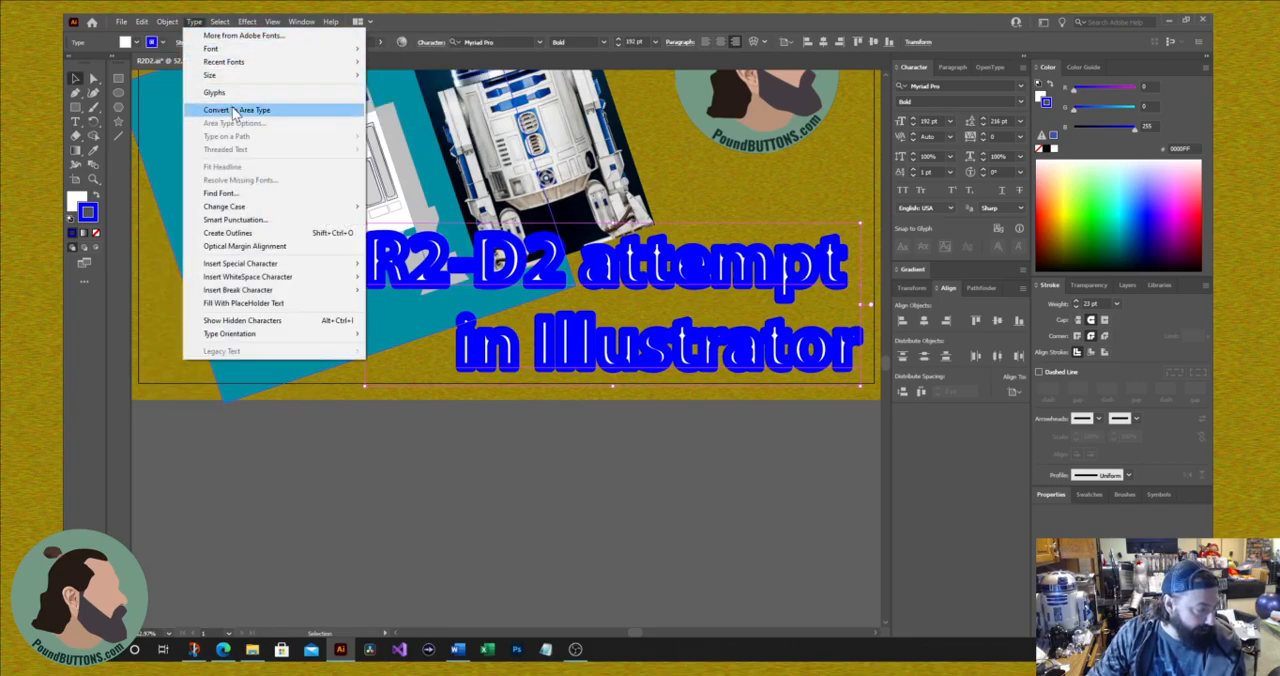
pyautogui.click(244, 233)
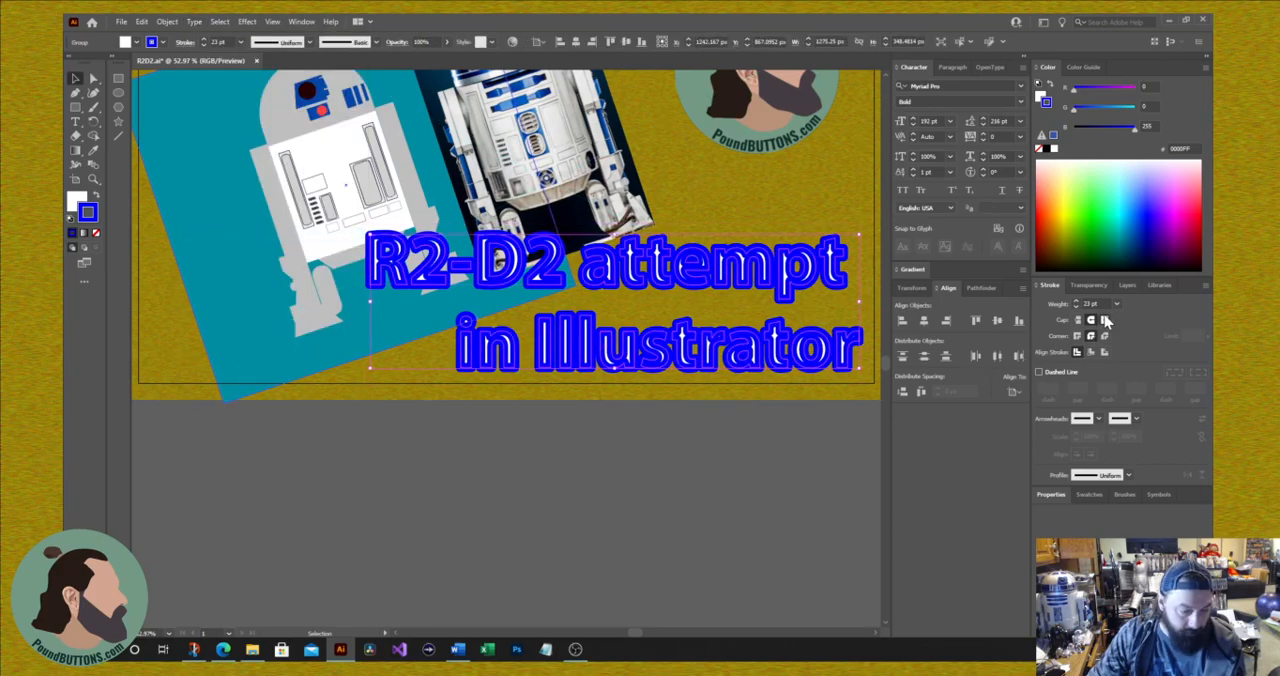
pyautogui.click(1105, 354)
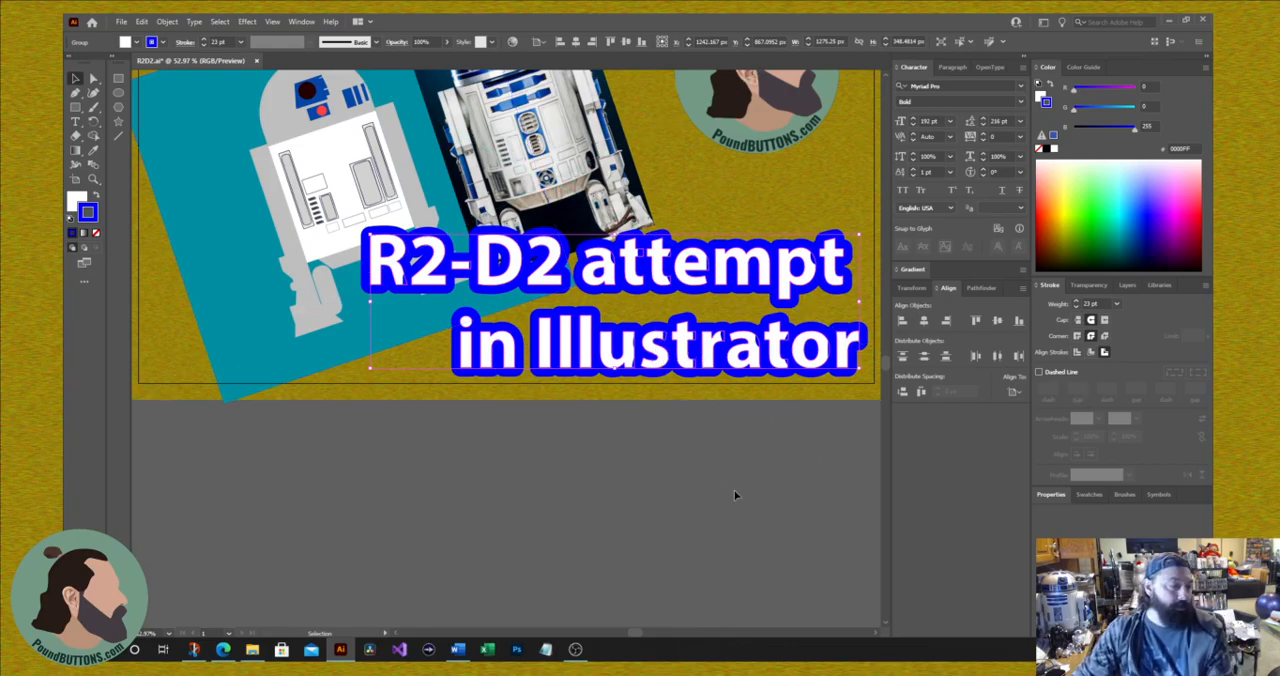
pyautogui.click(376, 503)
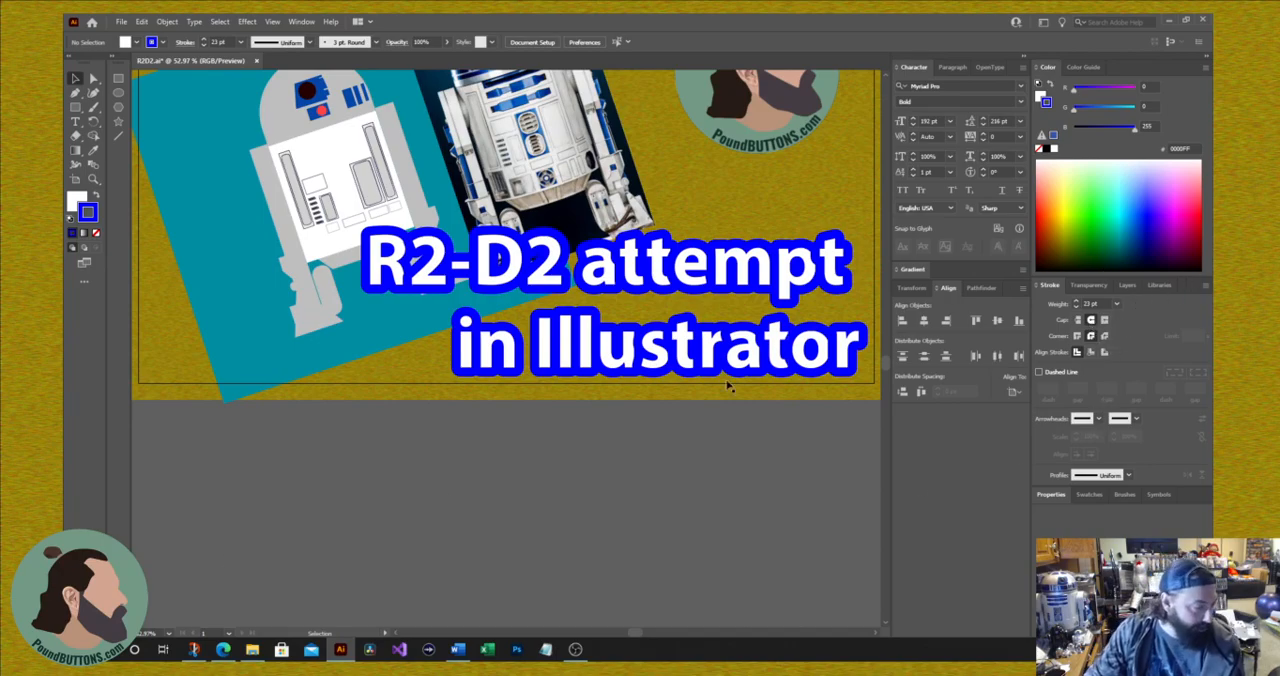
pyautogui.click(1078, 337)
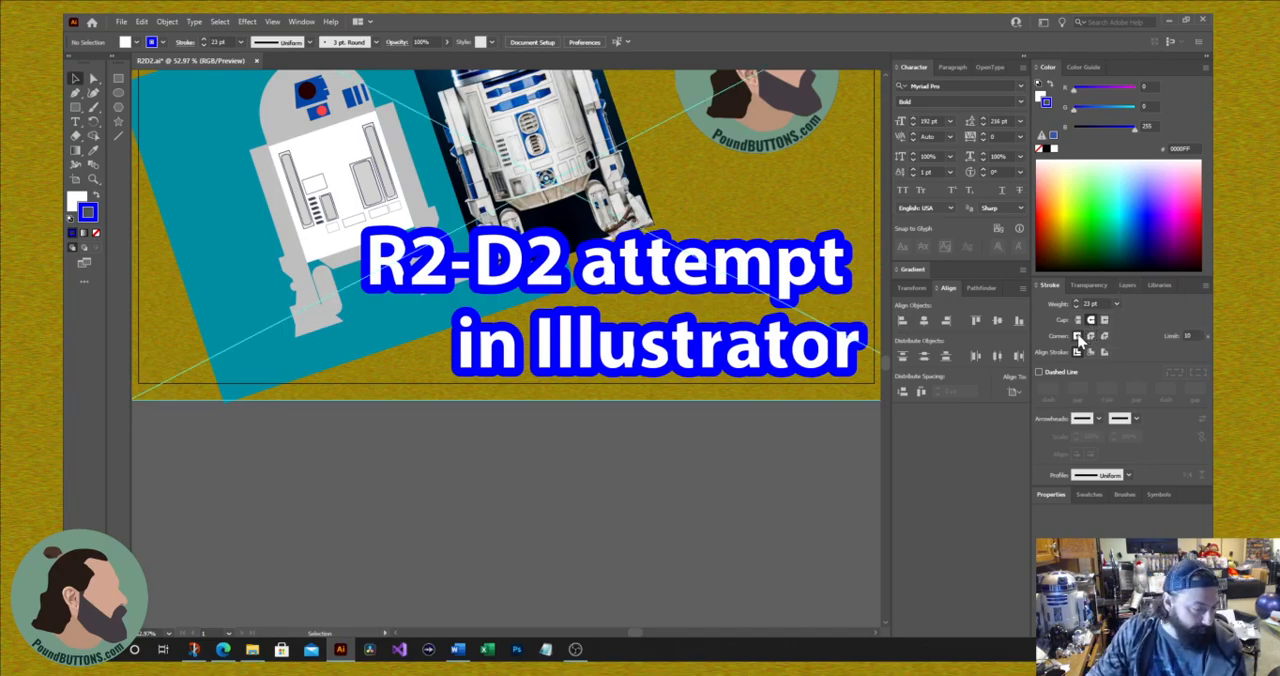
pyautogui.click(1090, 336)
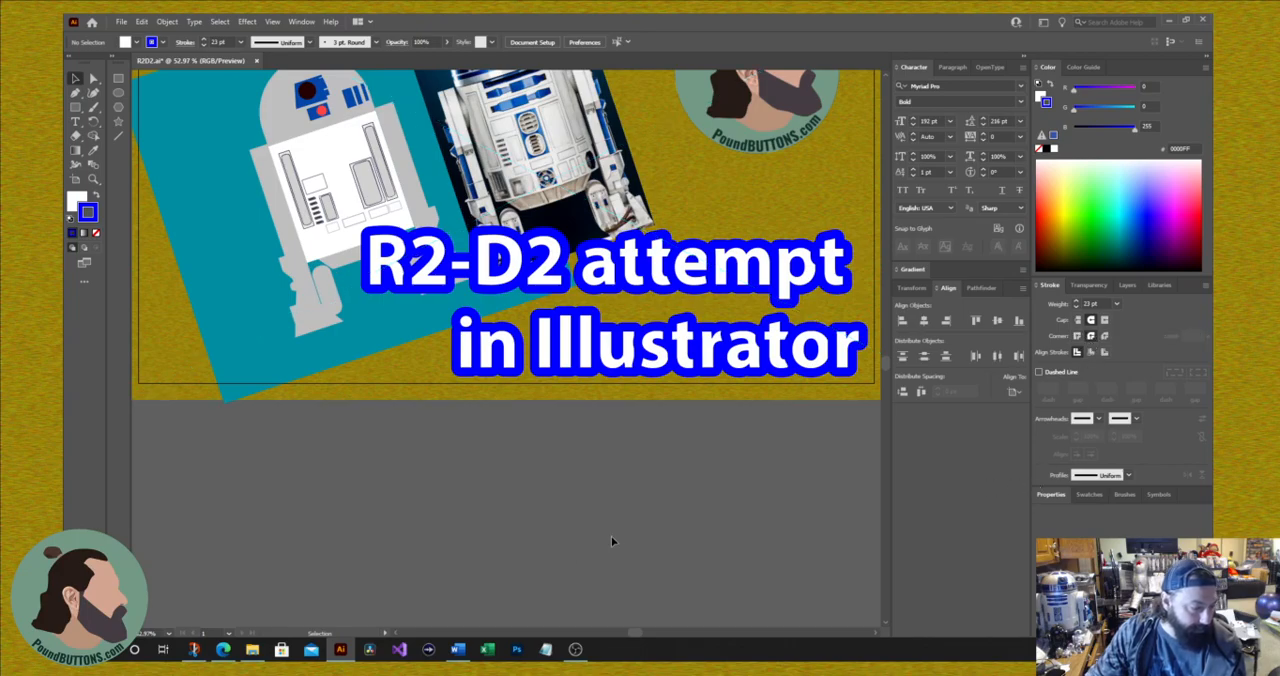
# Step: Save the document and start exporting it in JPEG format as R2D2.jpg to the Pictures folder
pyautogui.press('a')
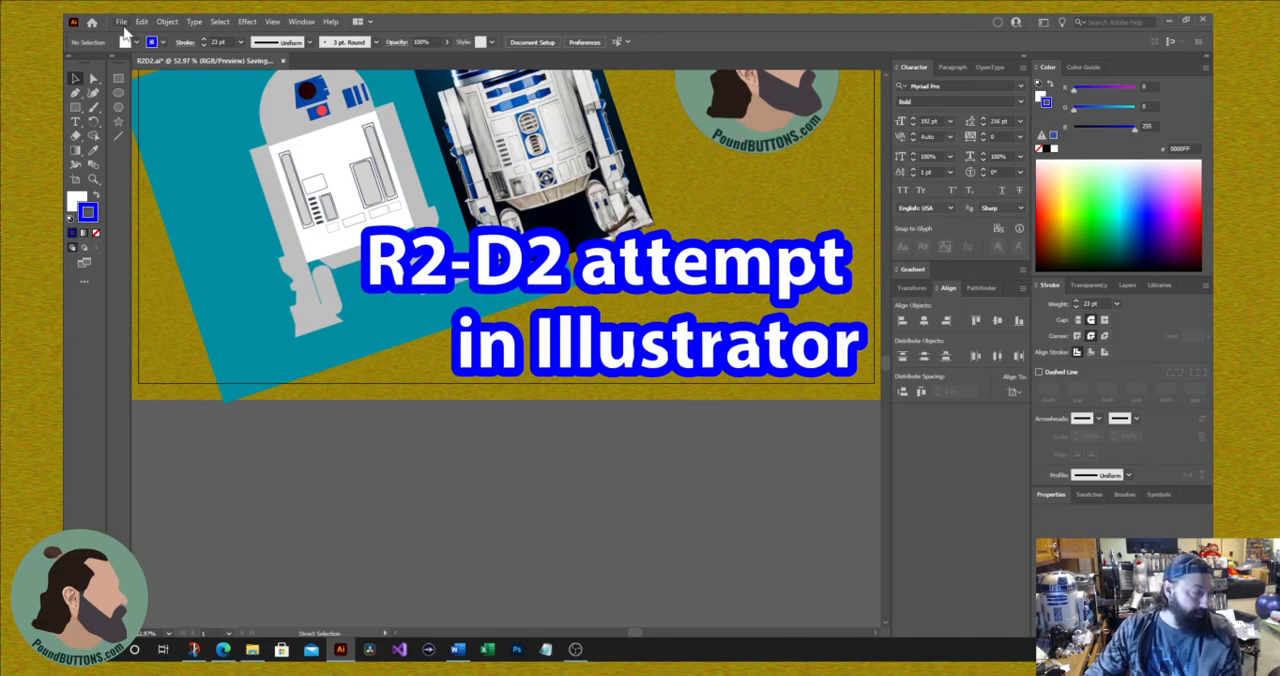
pyautogui.click(121, 22)
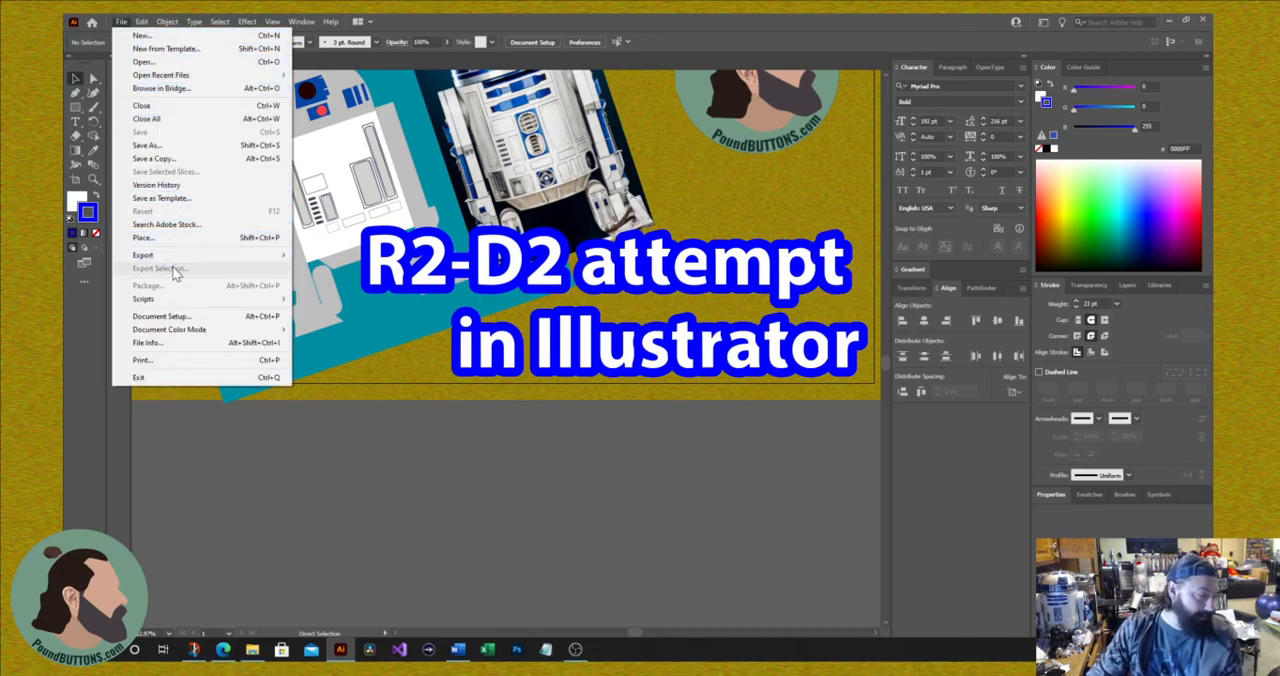
pyautogui.moveTo(160, 256)
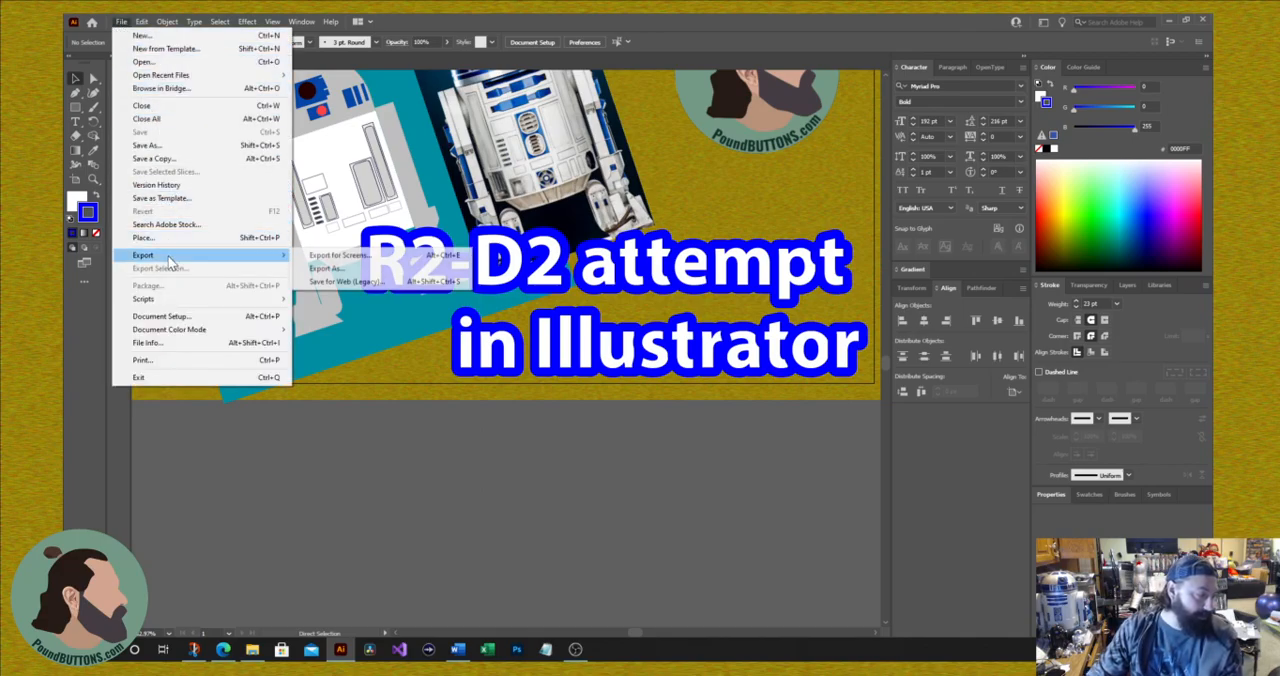
pyautogui.click(385, 267)
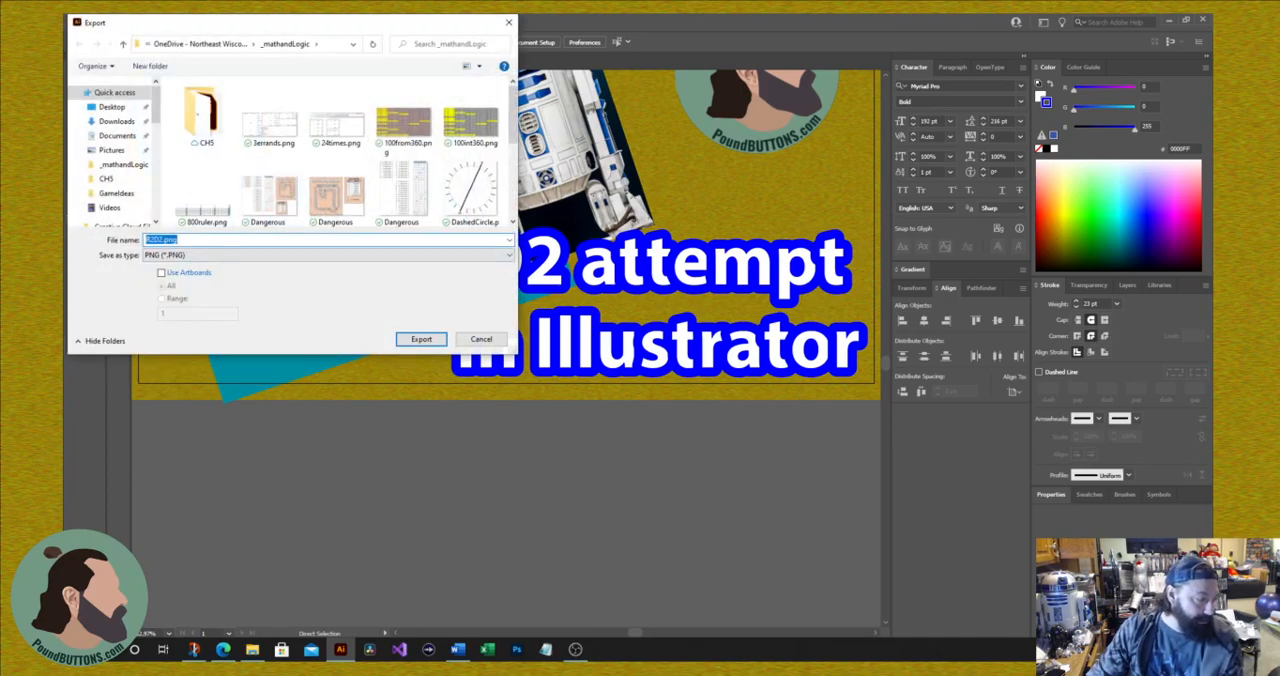
pyautogui.click(200, 256)
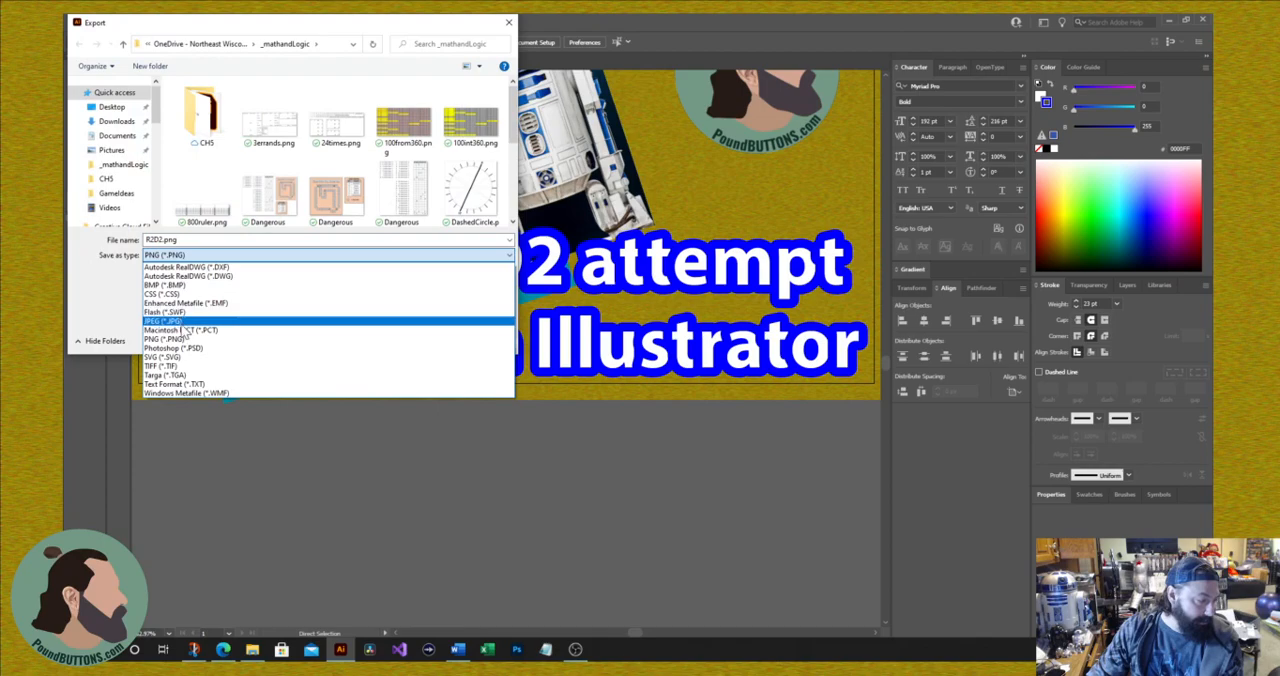
pyautogui.click(177, 323)
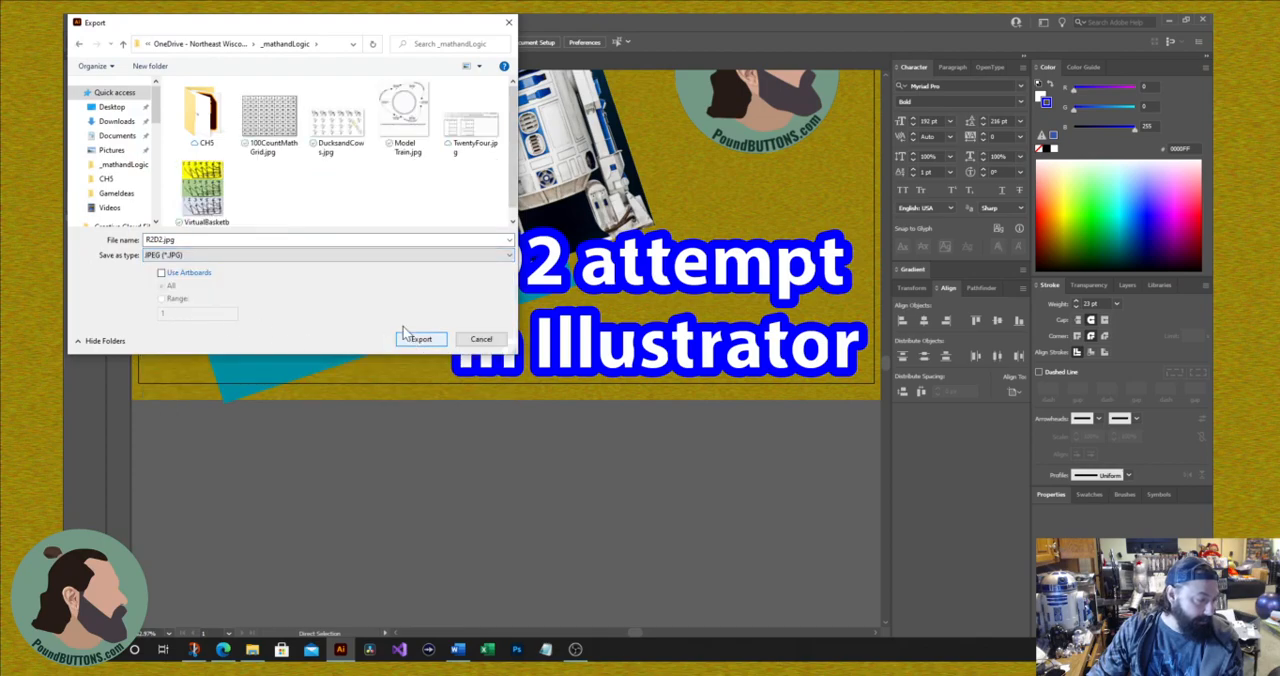
pyautogui.click(111, 149)
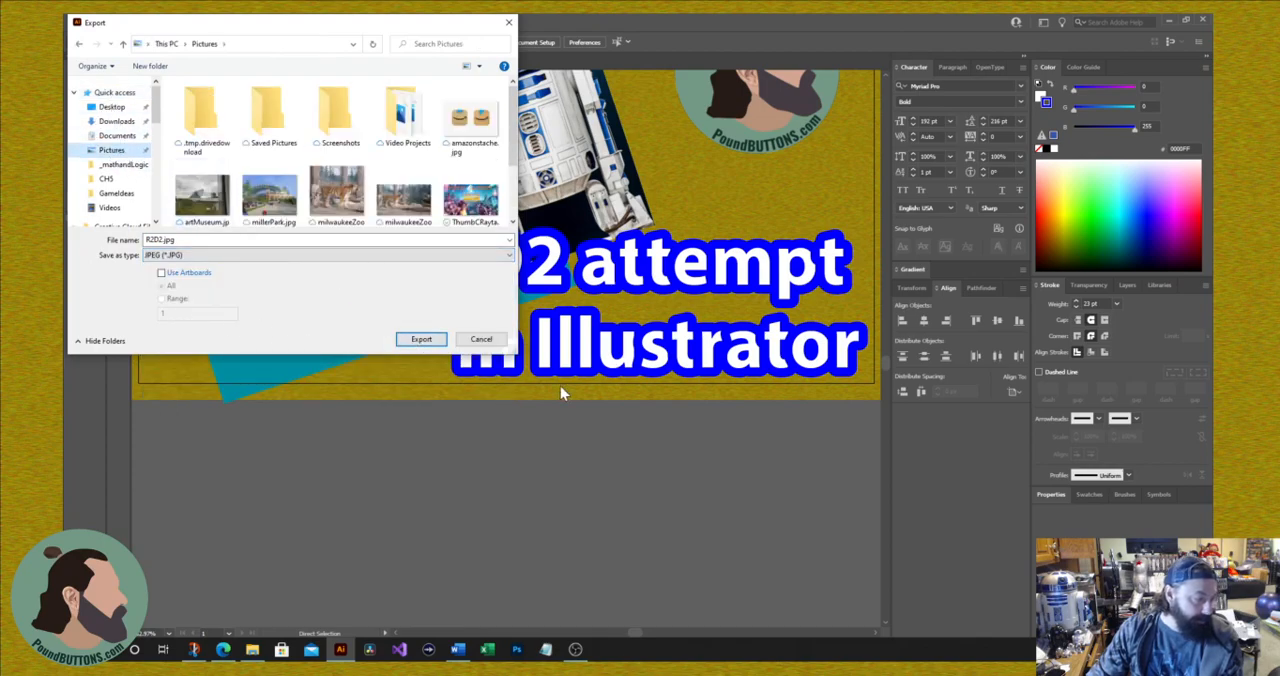
pyautogui.click(430, 341)
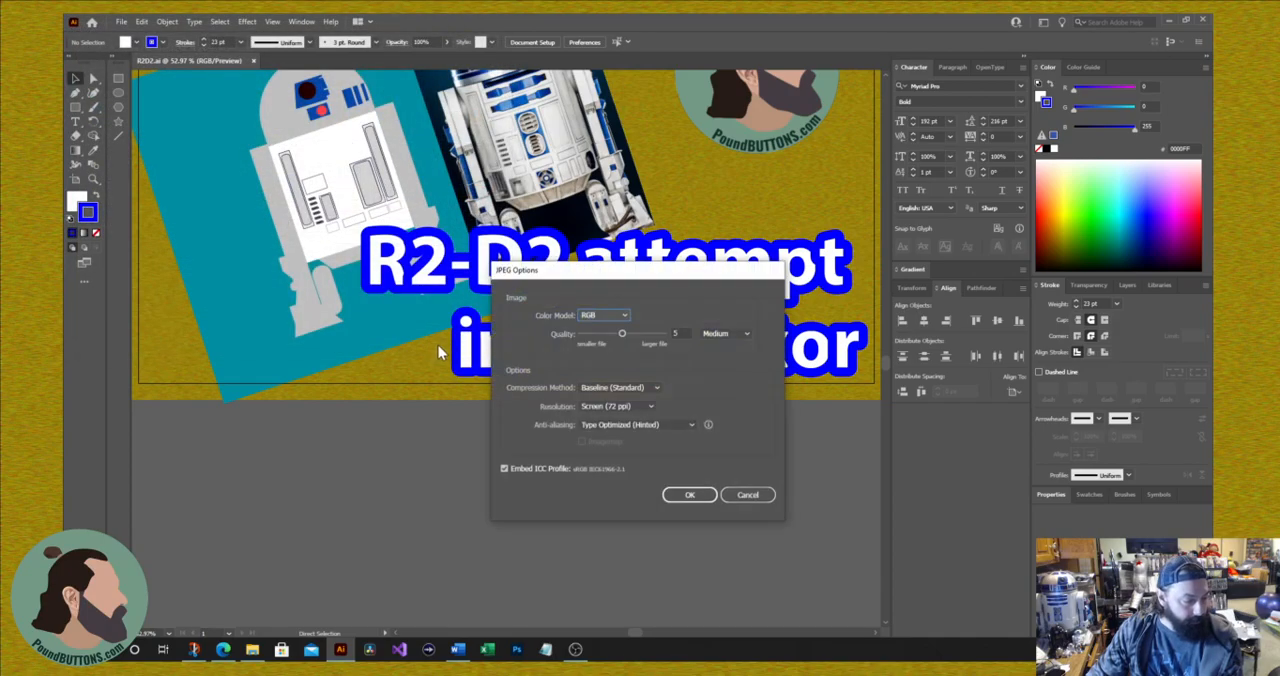
# Step: Raise the JPEG quality to 10 (Maximum), complete the export and view the exported R2D2.jpg in Photos
pyautogui.click(622, 335)
pyautogui.moveTo(621, 337); pyautogui.dragTo(698, 337)
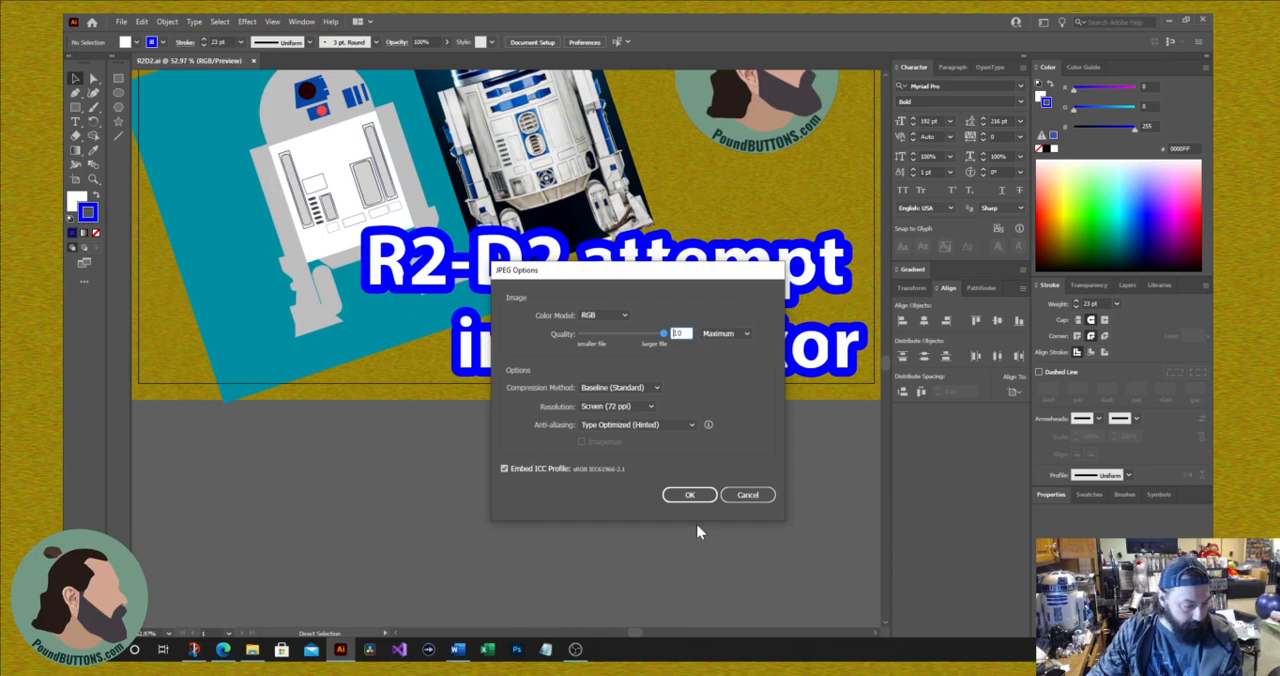
pyautogui.click(690, 495)
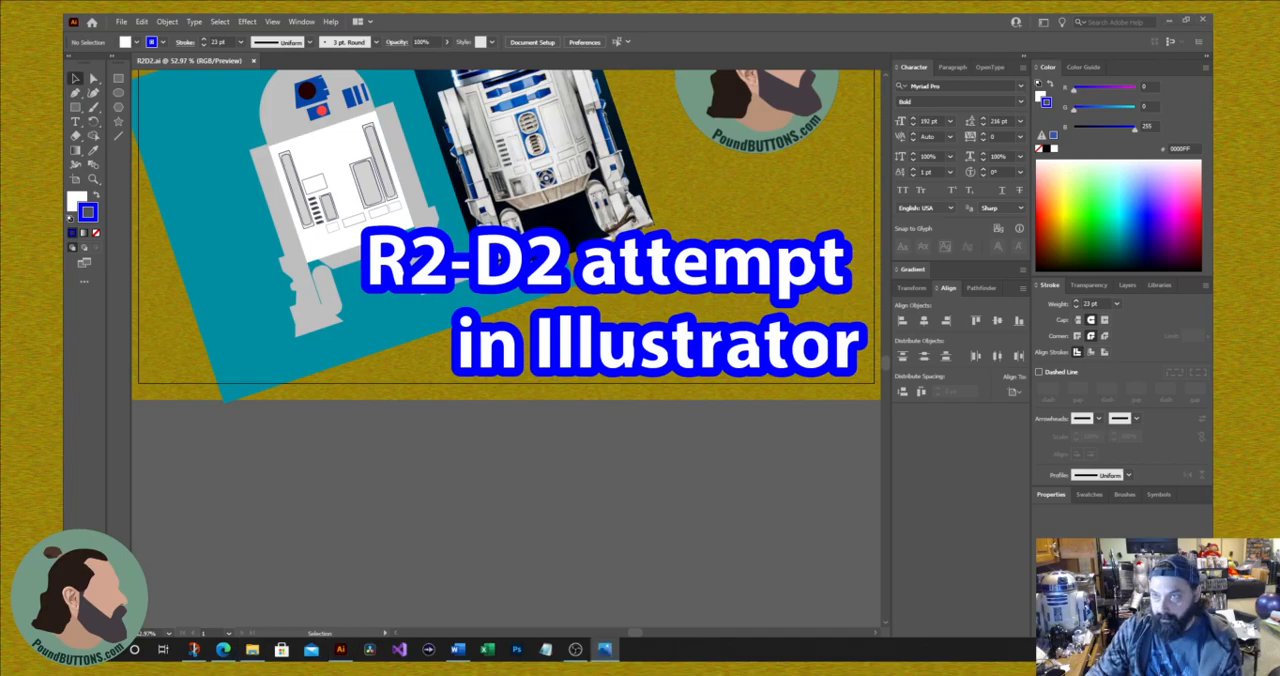
pyautogui.moveTo(450, 660); pyautogui.dragTo(437, 12)
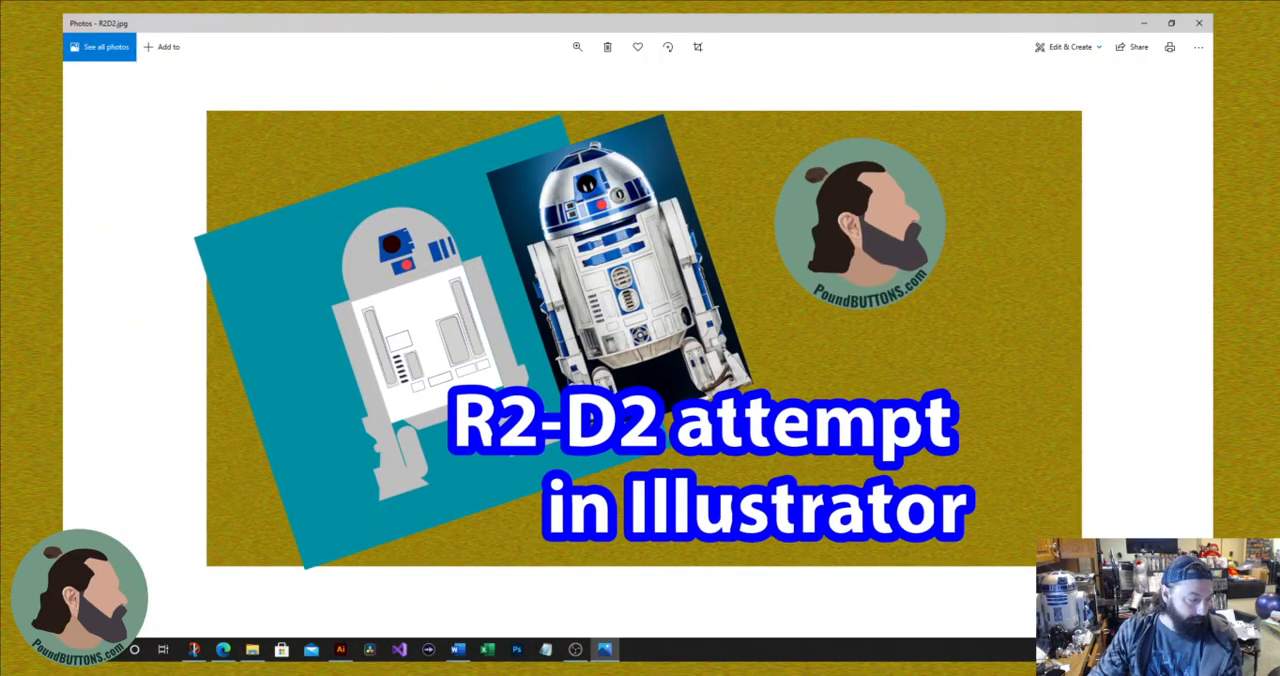